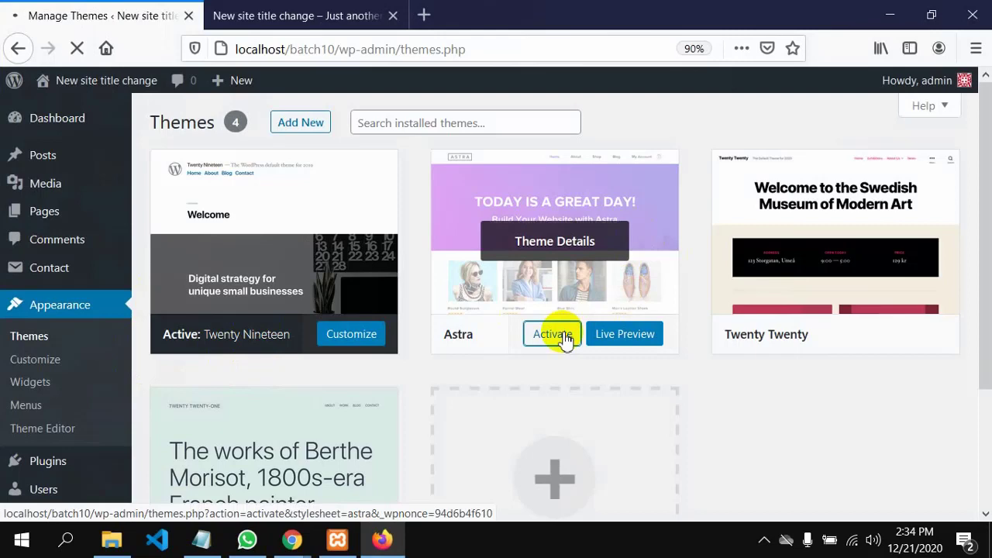
Activate the installed Astra theme for the site
{"action": "scroll", "coordinate": [566, 341], "scroll_direction": "down", "scroll_amount": 3}
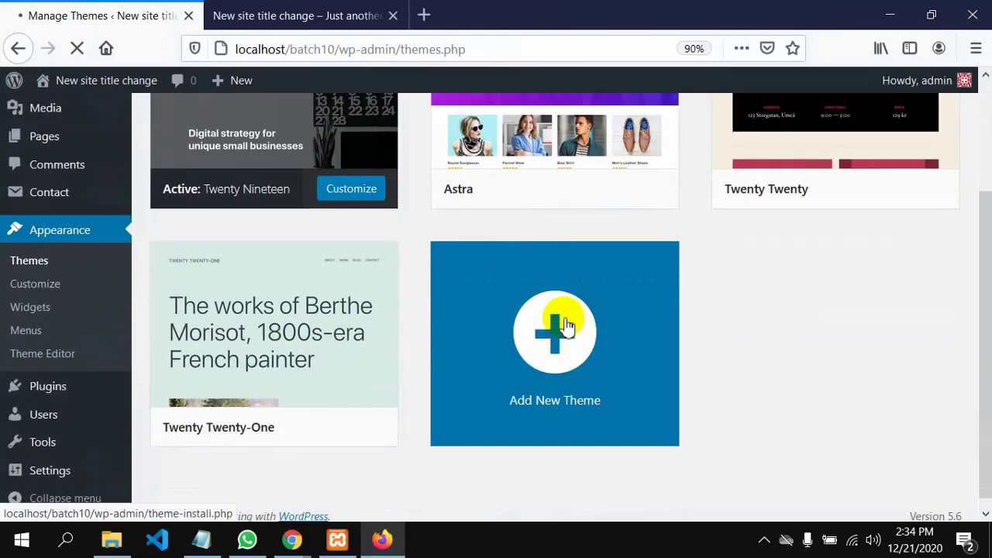
{"action": "scroll", "coordinate": [568, 325], "scroll_direction": "up", "scroll_amount": 3}
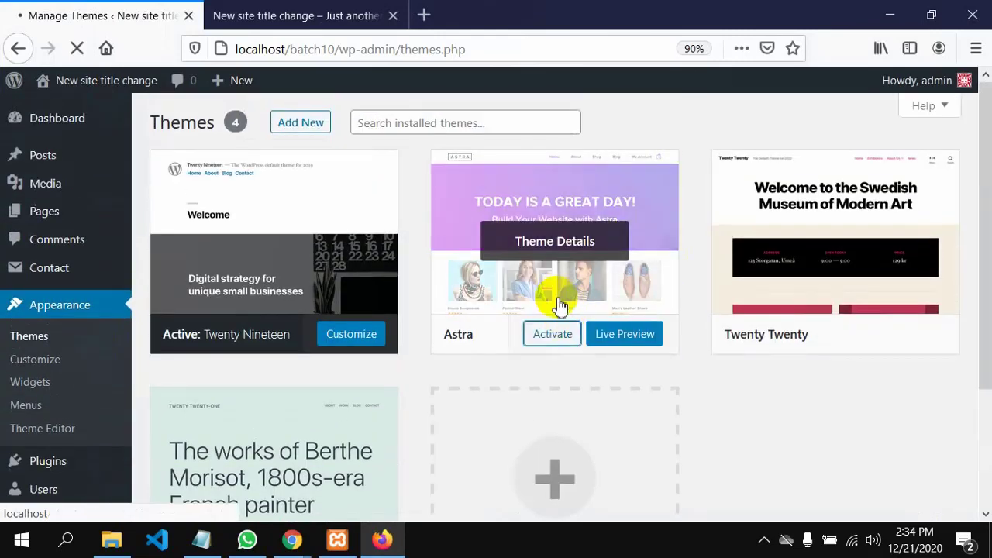
{"action": "left_click", "coordinate": [552, 334]}
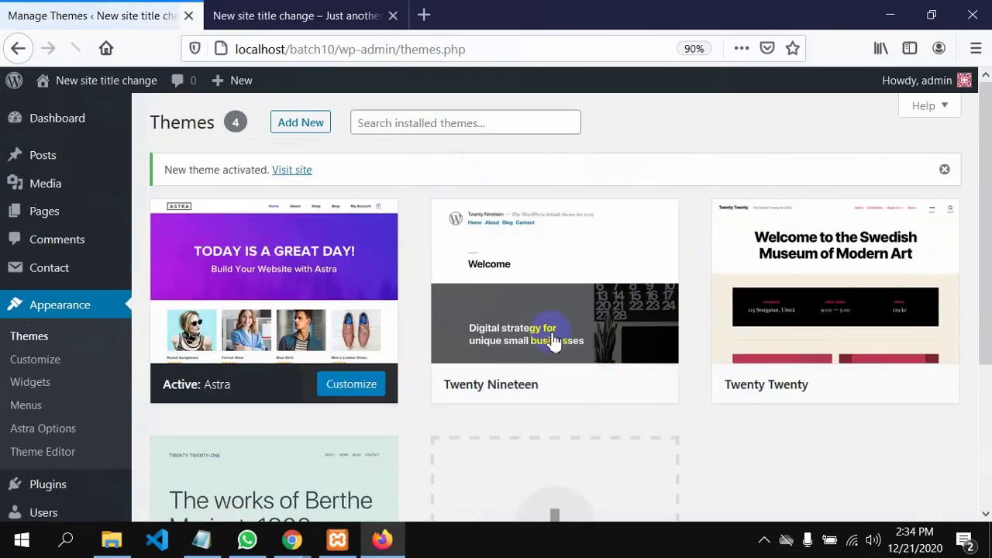
{"action": "scroll", "coordinate": [300, 369], "scroll_direction": "down", "scroll_amount": 1}
{"action": "scroll", "coordinate": [299, 369], "scroll_direction": "down", "scroll_amount": 3}
{"action": "scroll", "coordinate": [294, 369], "scroll_direction": "up", "scroll_amount": 4}
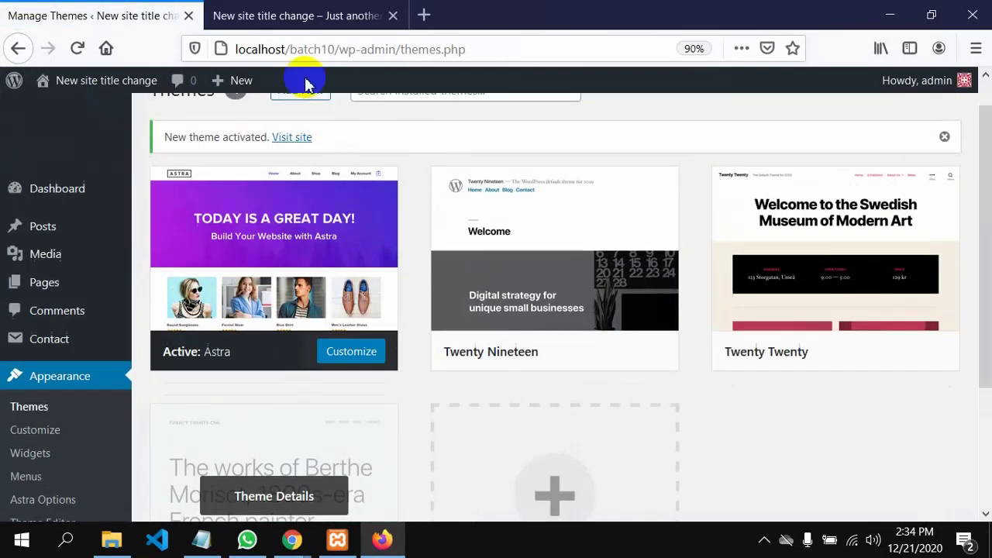
Reload the site's front page to view it with the newly activated theme
{"action": "left_click", "coordinate": [280, 21]}
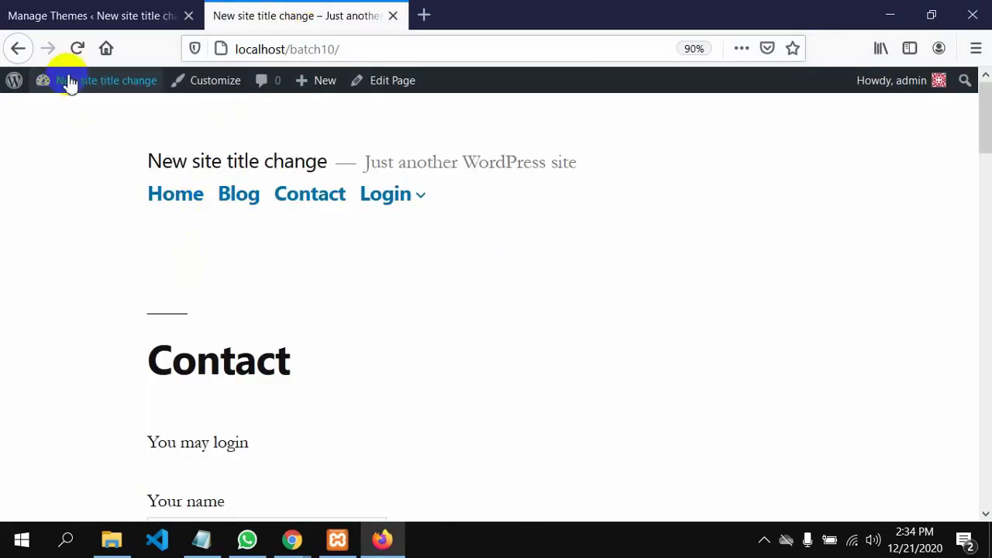
{"action": "left_click", "coordinate": [76, 48]}
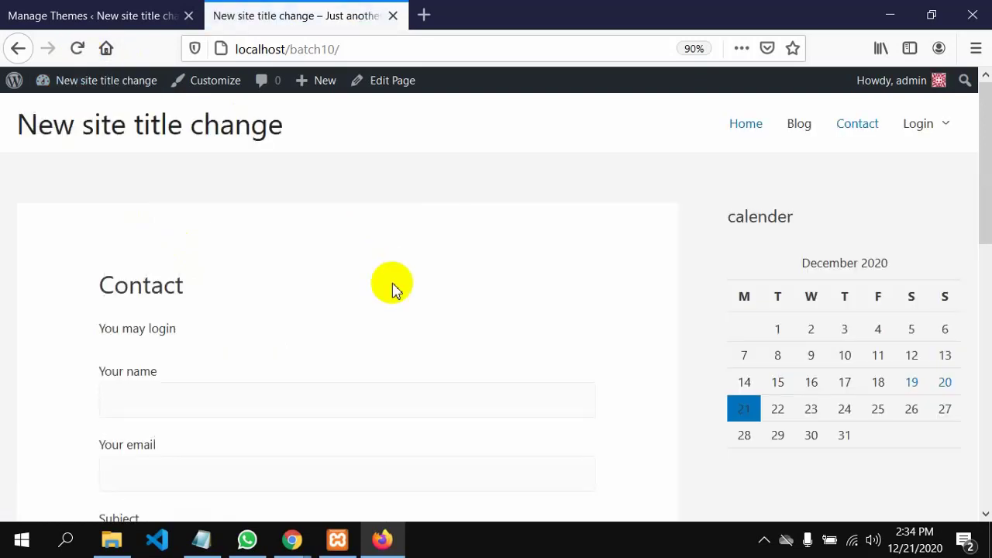
{"action": "scroll", "coordinate": [710, 283], "scroll_direction": "up", "scroll_amount": 2}
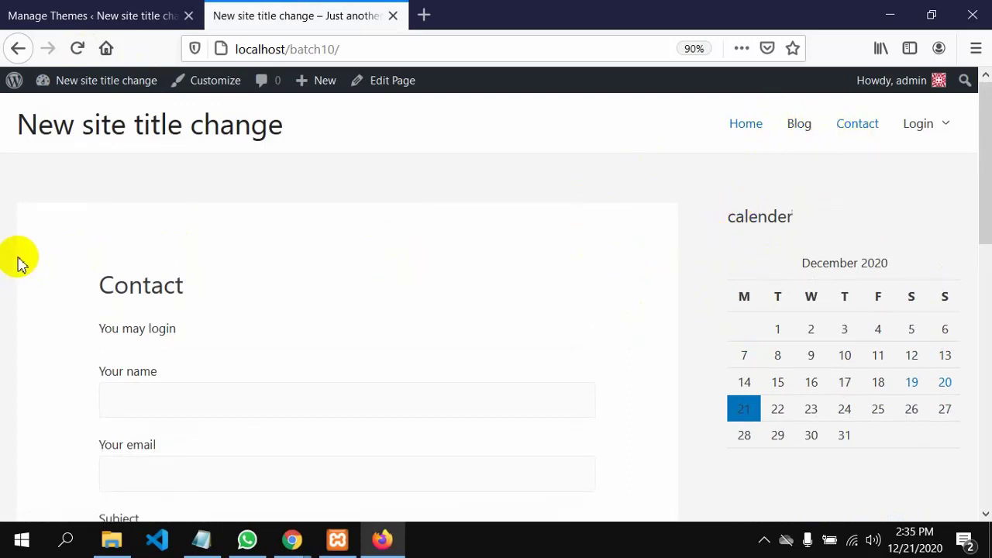
Return to the site administration, open the list of all posts and look through the existing entries
{"action": "left_click", "coordinate": [71, 19]}
{"action": "mouse_move", "coordinate": [101, 287]}
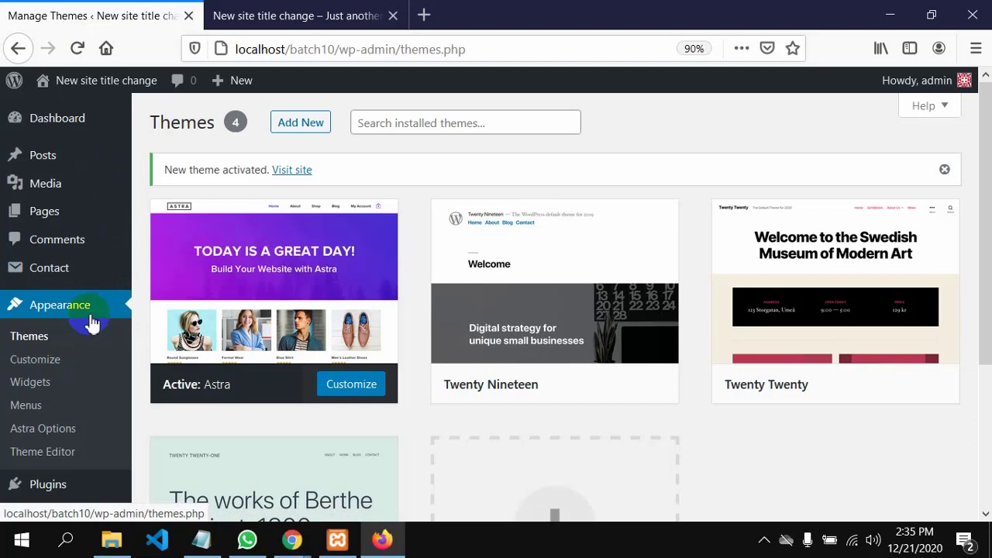
{"action": "mouse_move", "coordinate": [37, 159]}
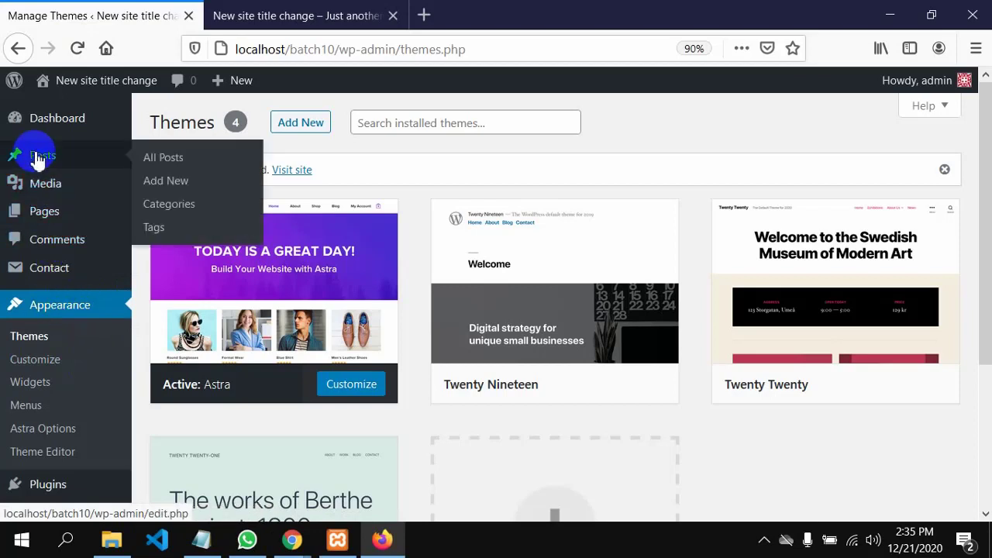
{"action": "left_click", "coordinate": [37, 159]}
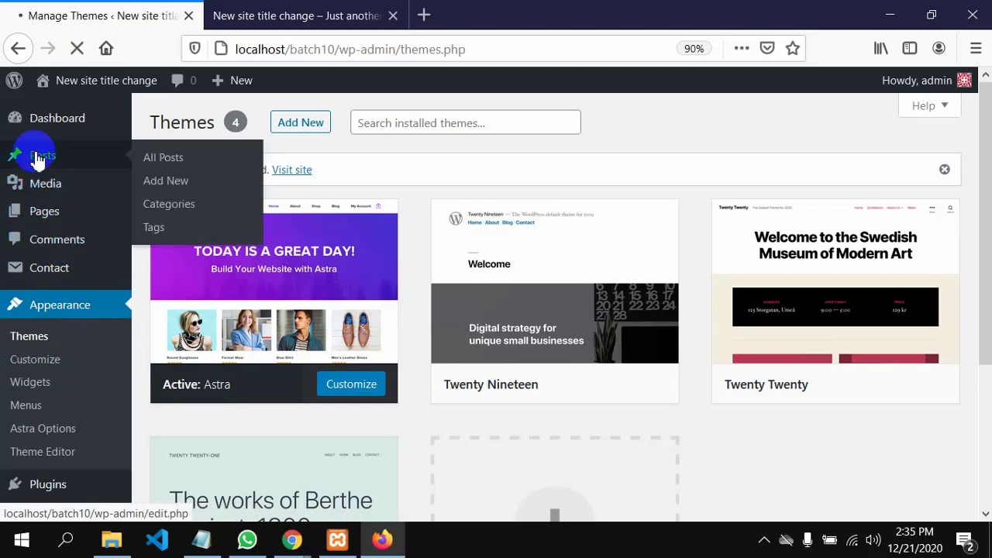
{"action": "left_click", "coordinate": [156, 167]}
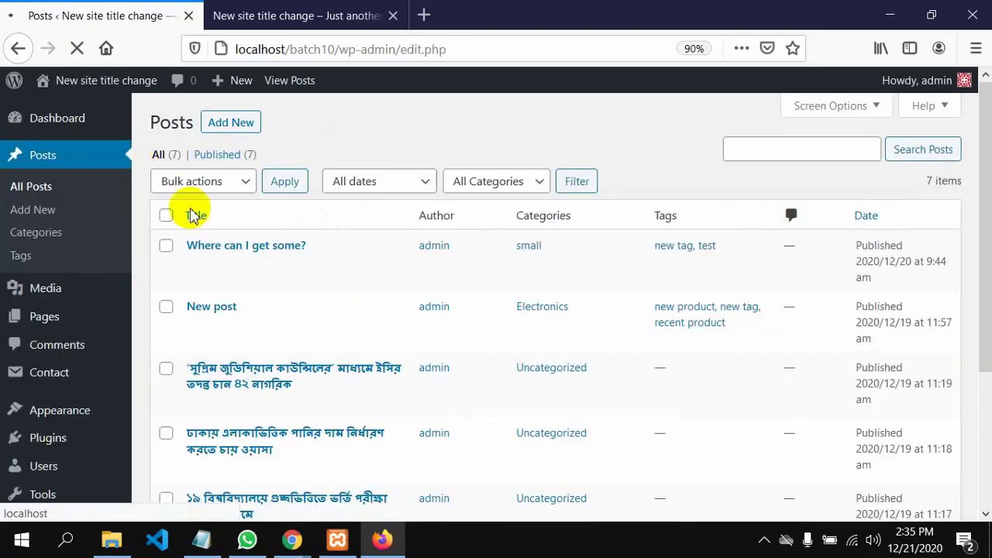
{"action": "mouse_move", "coordinate": [197, 275]}
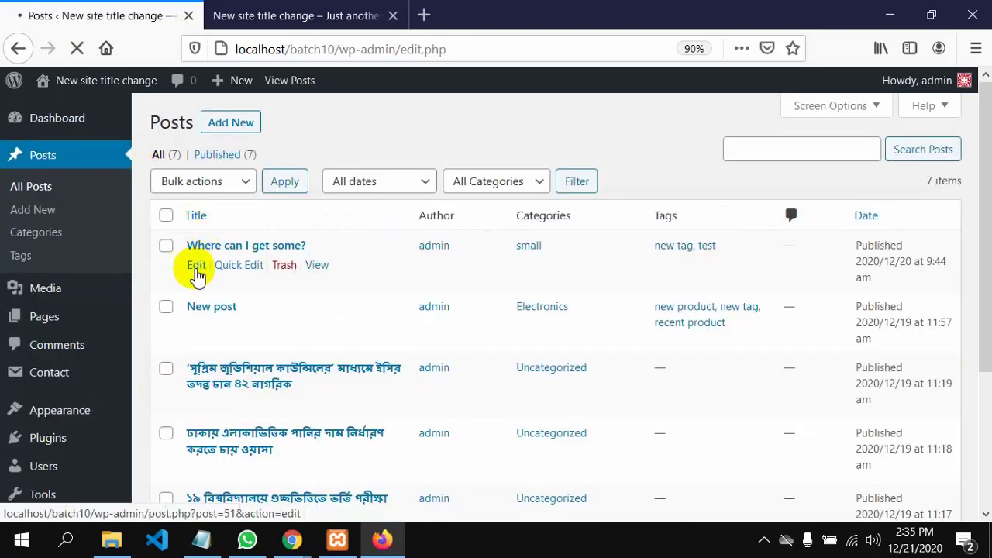
{"action": "scroll", "coordinate": [198, 275], "scroll_direction": "down", "scroll_amount": 5}
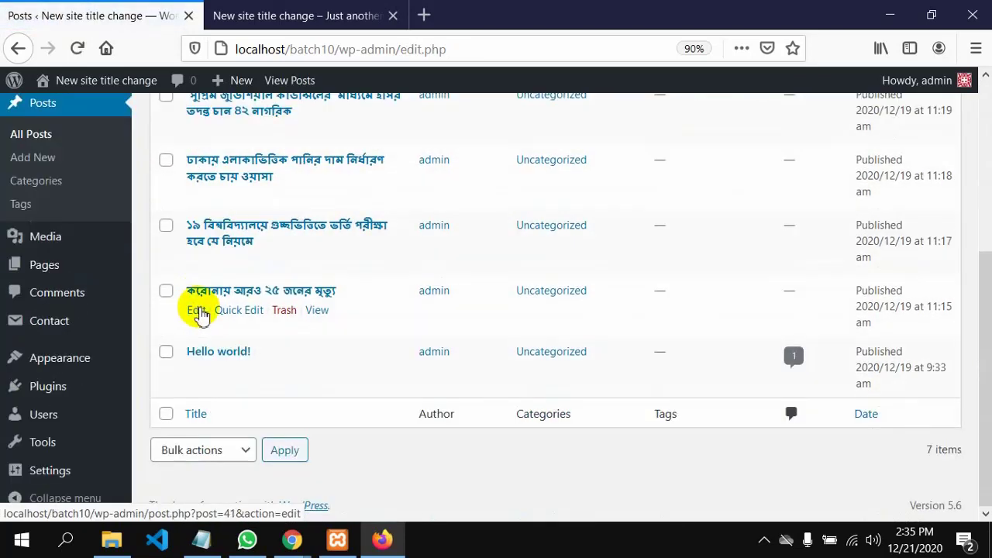
{"action": "scroll", "coordinate": [198, 314], "scroll_direction": "up", "scroll_amount": 5}
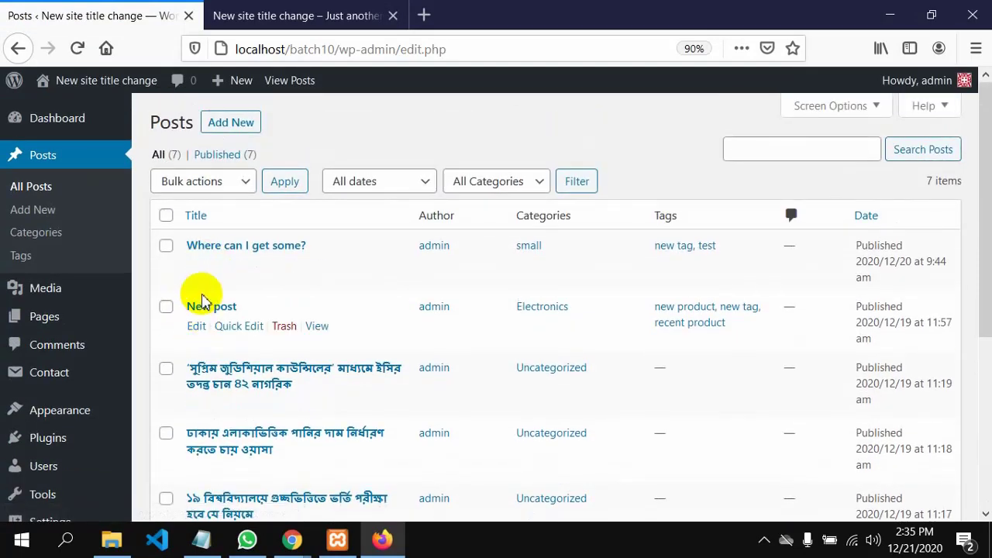
{"action": "scroll", "coordinate": [203, 275], "scroll_direction": "down", "scroll_amount": 3}
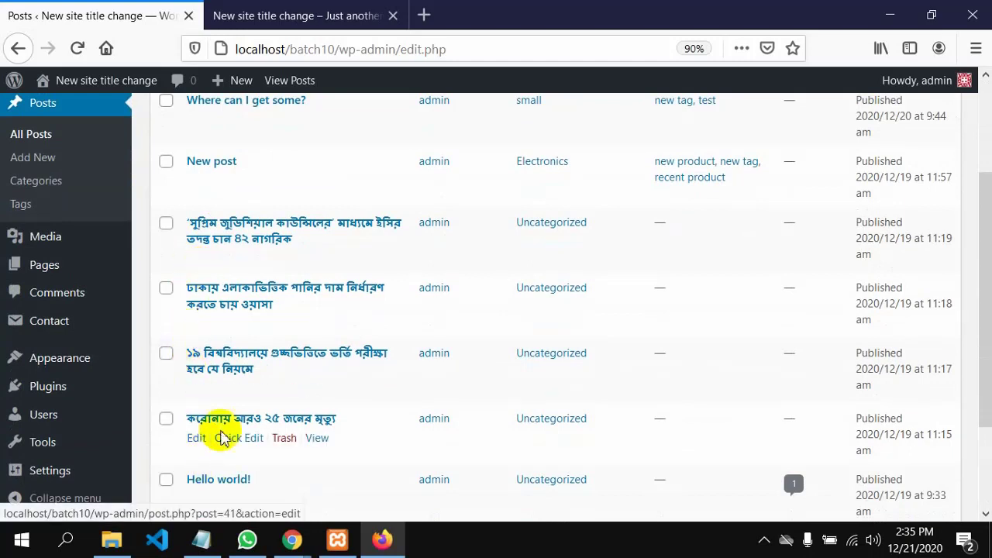
{"action": "left_click", "coordinate": [380, 544]}
{"action": "left_click", "coordinate": [380, 544]}
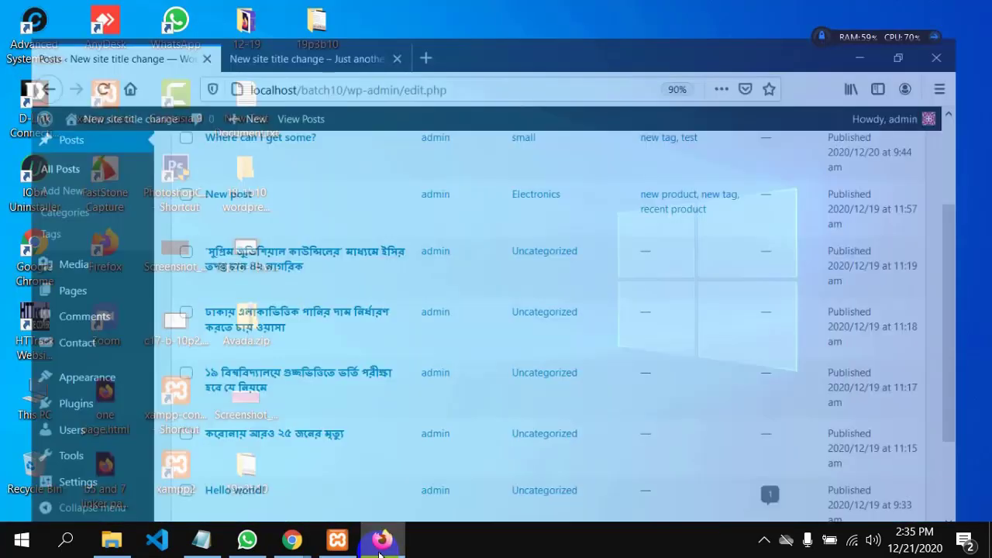
{"action": "scroll", "coordinate": [255, 334], "scroll_direction": "up", "scroll_amount": 3}
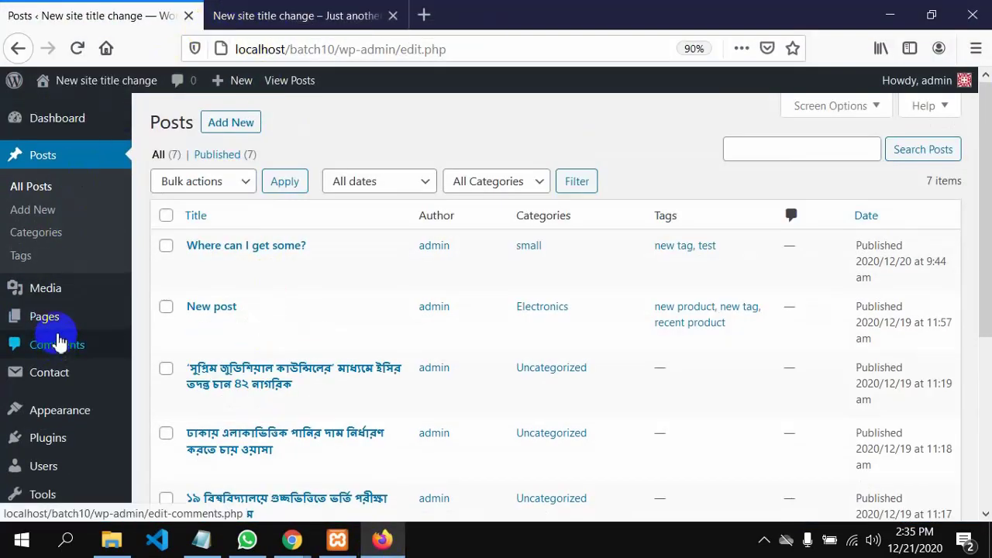
{"action": "mouse_move", "coordinate": [60, 377]}
{"action": "mouse_move", "coordinate": [60, 414]}
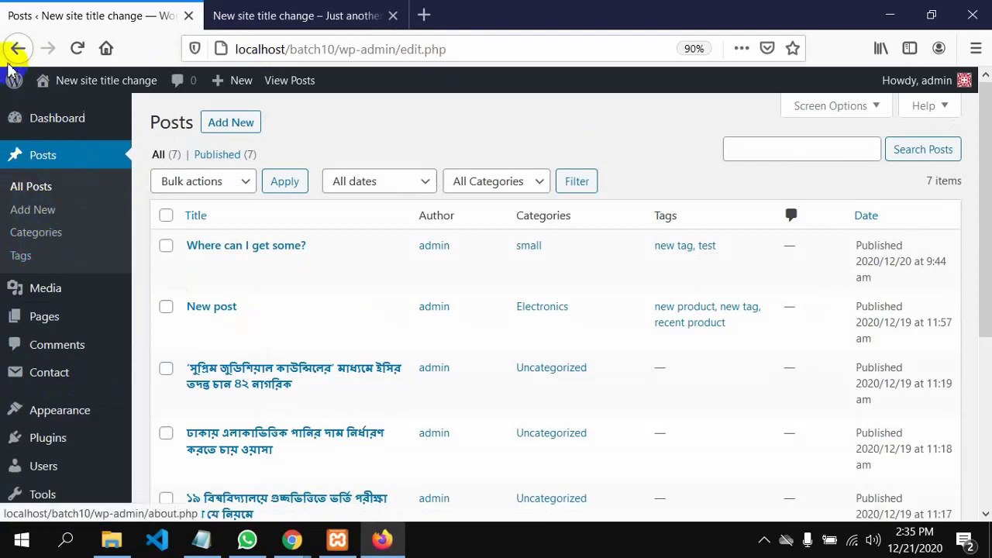
Go to the dashboard home, reopen the list of all posts and check its entries
{"action": "left_click", "coordinate": [25, 121]}
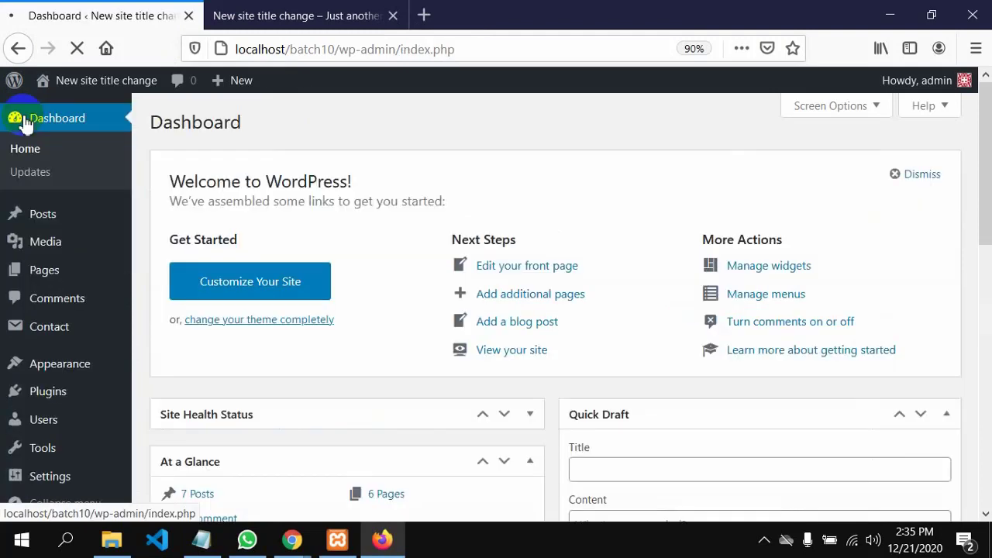
{"action": "mouse_move", "coordinate": [46, 219]}
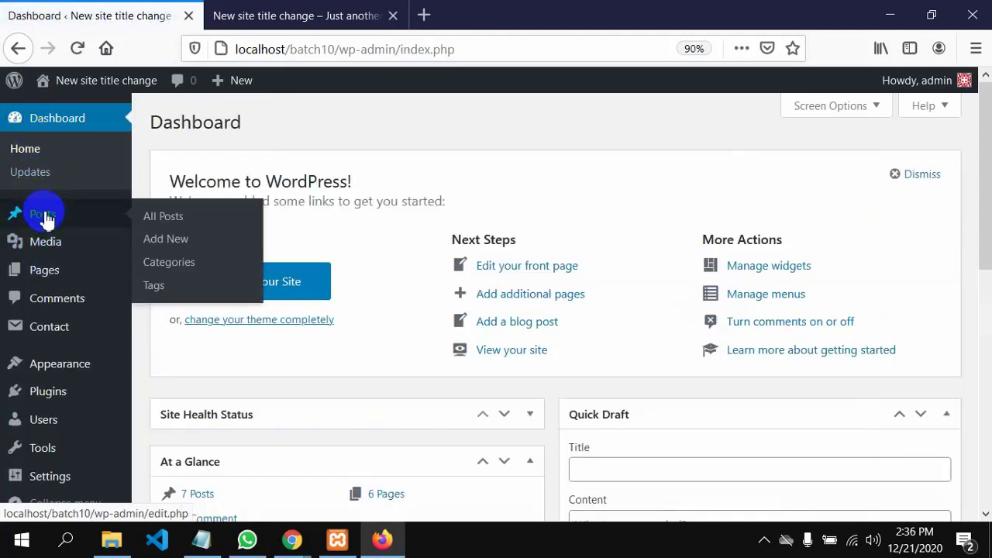
{"action": "left_click", "coordinate": [164, 218]}
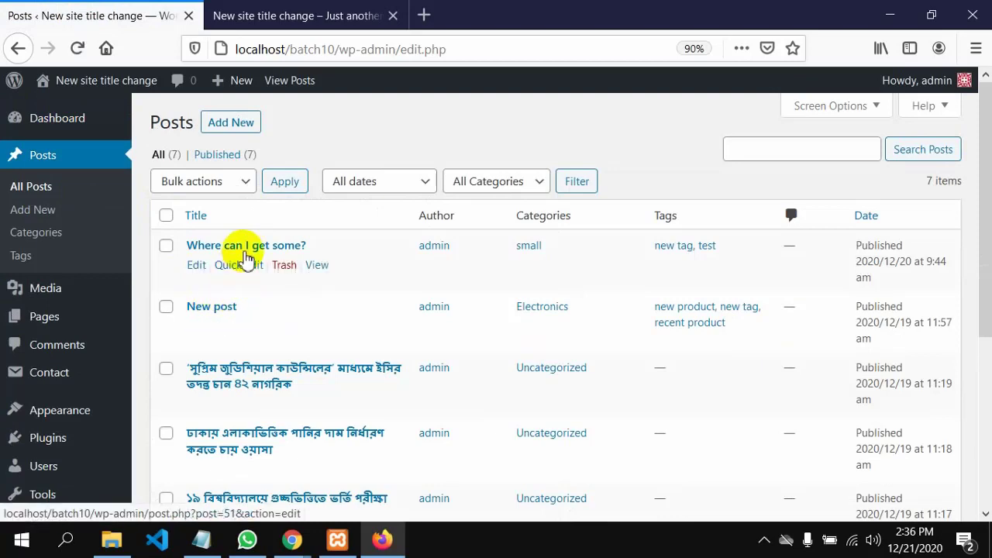
{"action": "scroll", "coordinate": [241, 310], "scroll_direction": "down", "scroll_amount": 5}
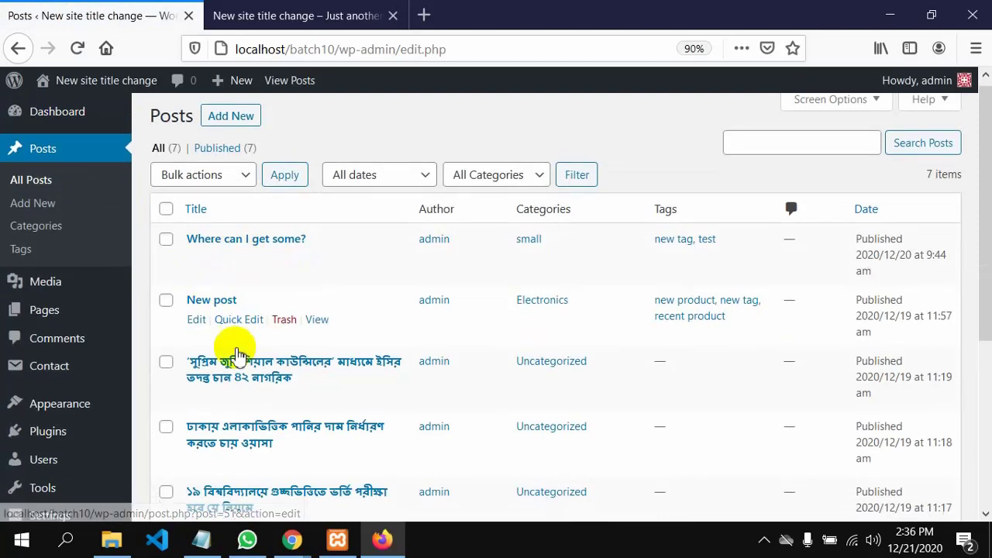
{"action": "scroll", "coordinate": [240, 343], "scroll_direction": "up", "scroll_amount": 5}
{"action": "mouse_move", "coordinate": [232, 255]}
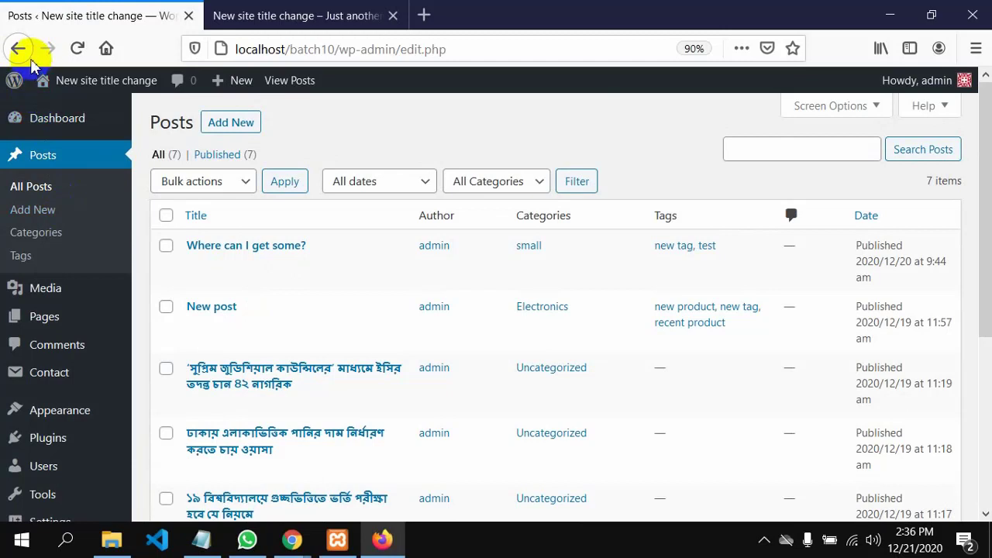
Open the list of all pages and look through the existing entries
{"action": "mouse_move", "coordinate": [47, 319]}
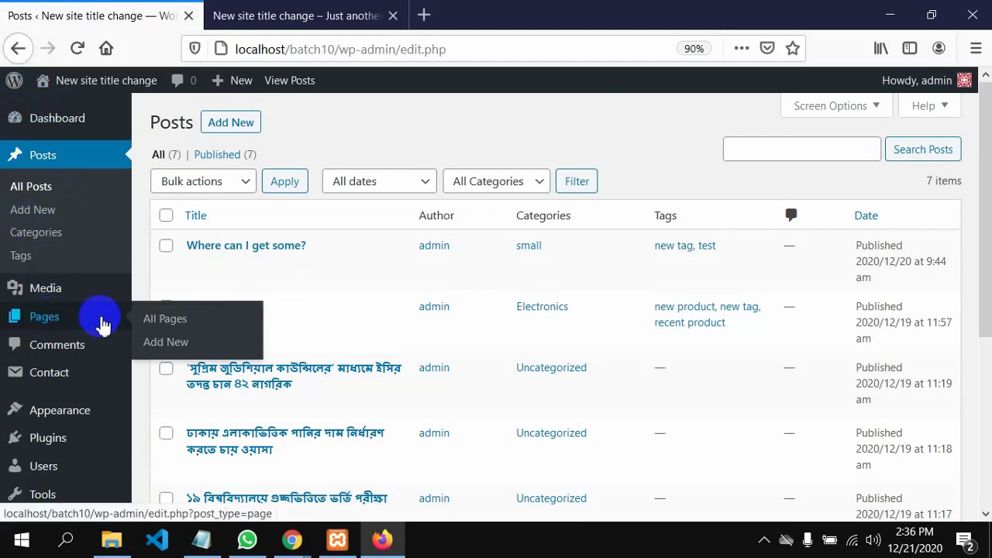
{"action": "left_click", "coordinate": [166, 321]}
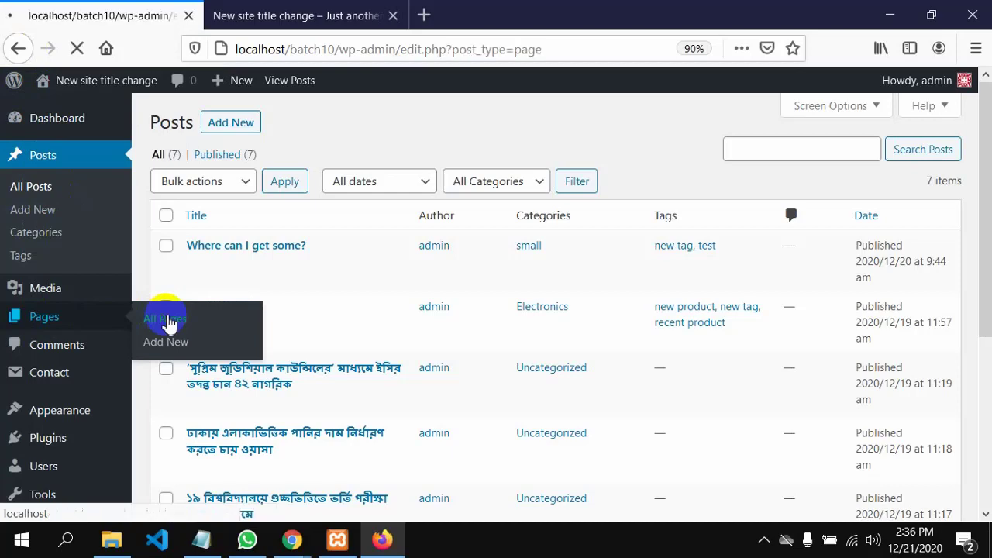
{"action": "scroll", "coordinate": [166, 320], "scroll_direction": "down", "scroll_amount": 4}
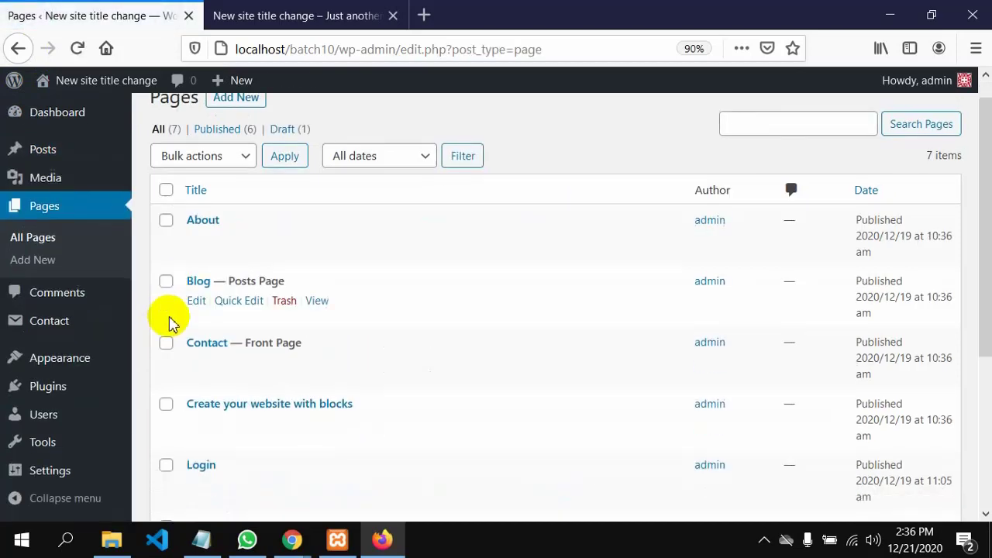
{"action": "scroll", "coordinate": [227, 365], "scroll_direction": "up", "scroll_amount": 4}
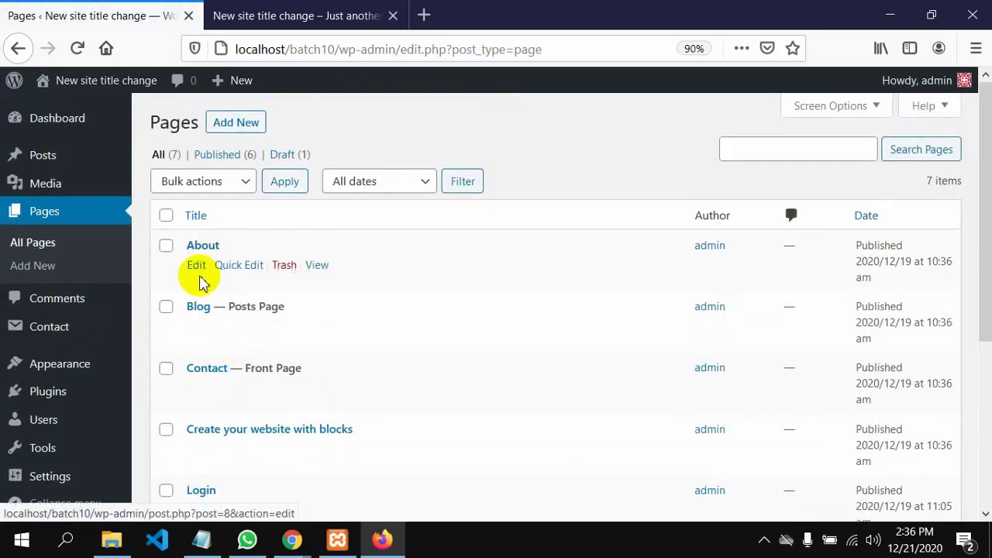
{"action": "scroll", "coordinate": [199, 325], "scroll_direction": "down", "scroll_amount": 7}
{"action": "scroll", "coordinate": [204, 322], "scroll_direction": "up", "scroll_amount": 6}
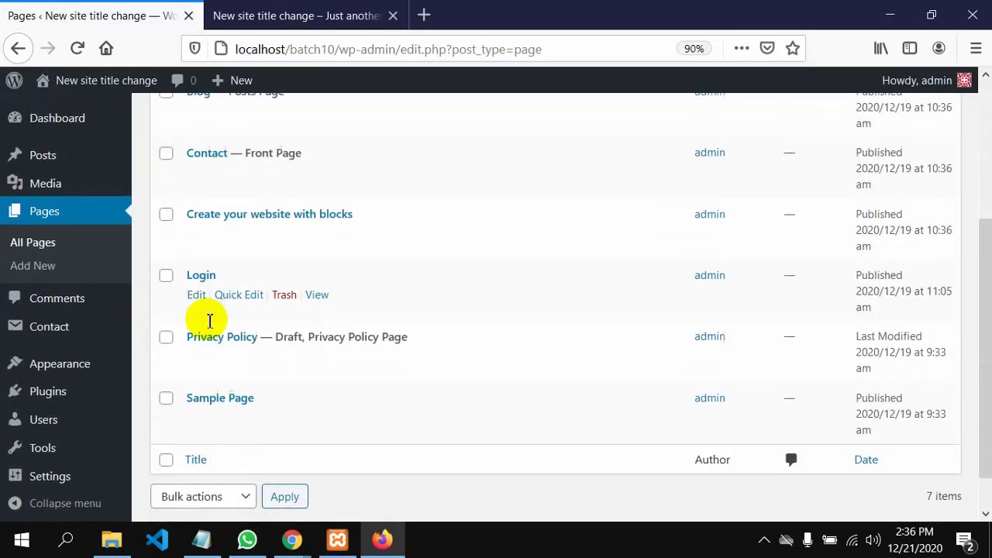
{"action": "scroll", "coordinate": [209, 321], "scroll_direction": "down", "scroll_amount": 4}
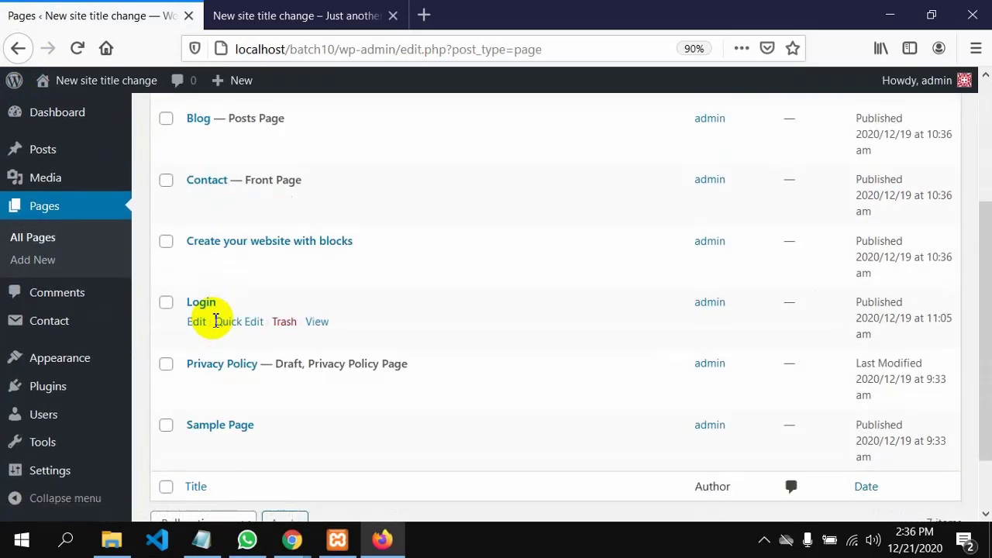
Move all pages except Sample Page to the trash with one bulk action
{"action": "scroll", "coordinate": [215, 317], "scroll_direction": "up", "scroll_amount": 4}
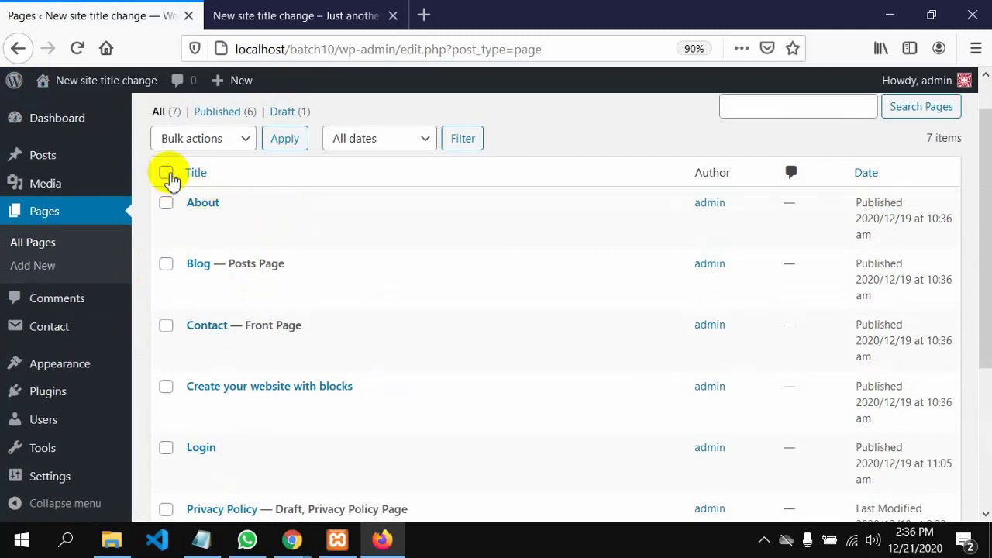
{"action": "scroll", "coordinate": [310, 294], "scroll_direction": "down", "scroll_amount": 4}
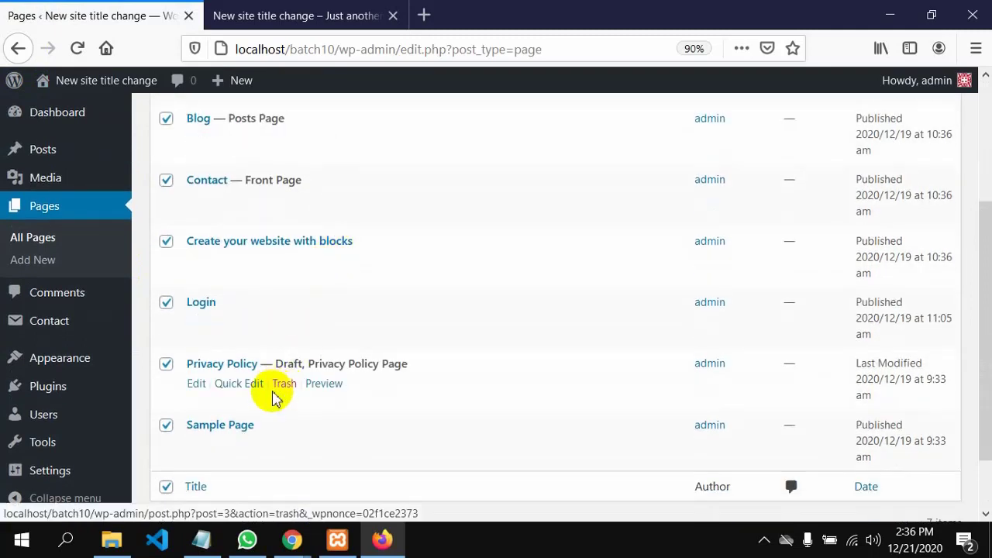
{"action": "scroll", "coordinate": [273, 394], "scroll_direction": "down", "scroll_amount": 2}
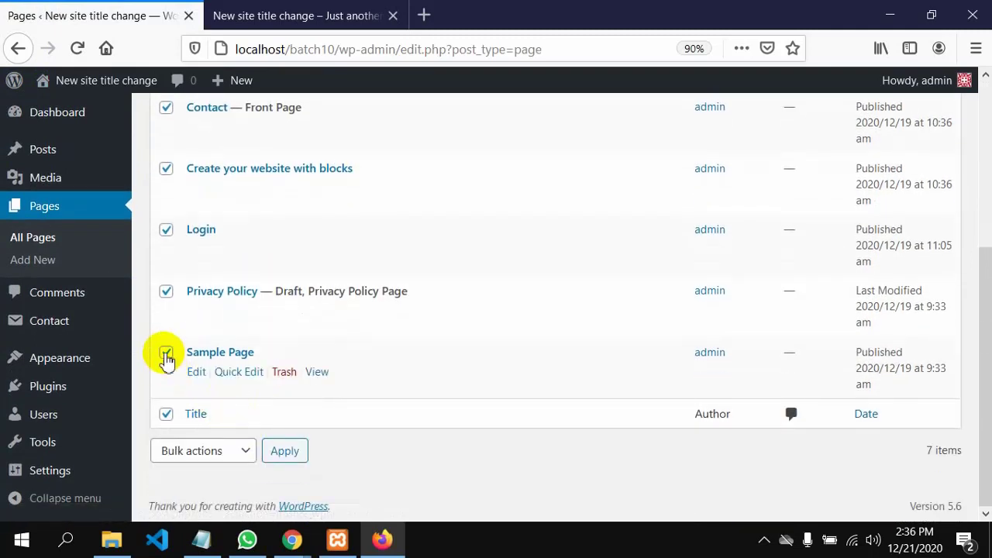
{"action": "left_click", "coordinate": [166, 354]}
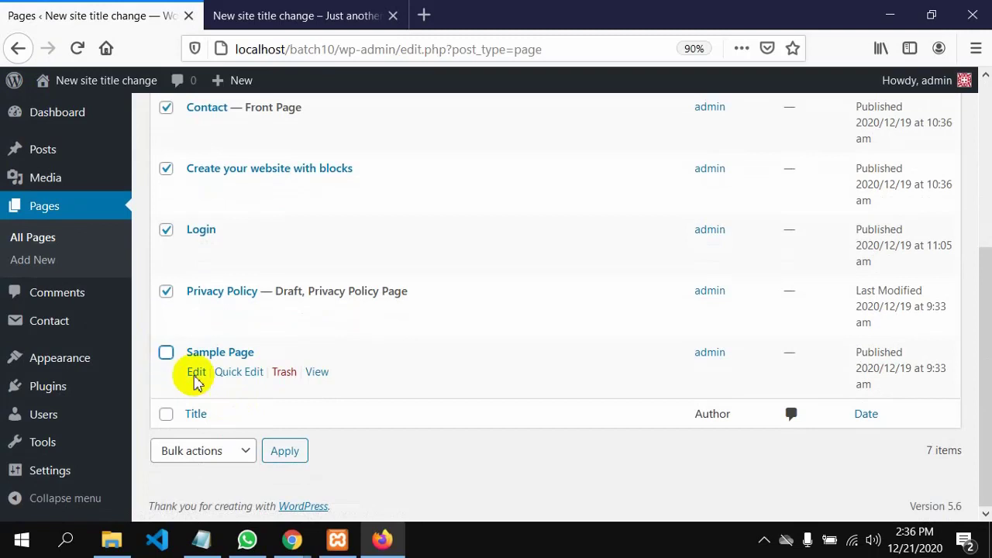
{"action": "left_click", "coordinate": [245, 454]}
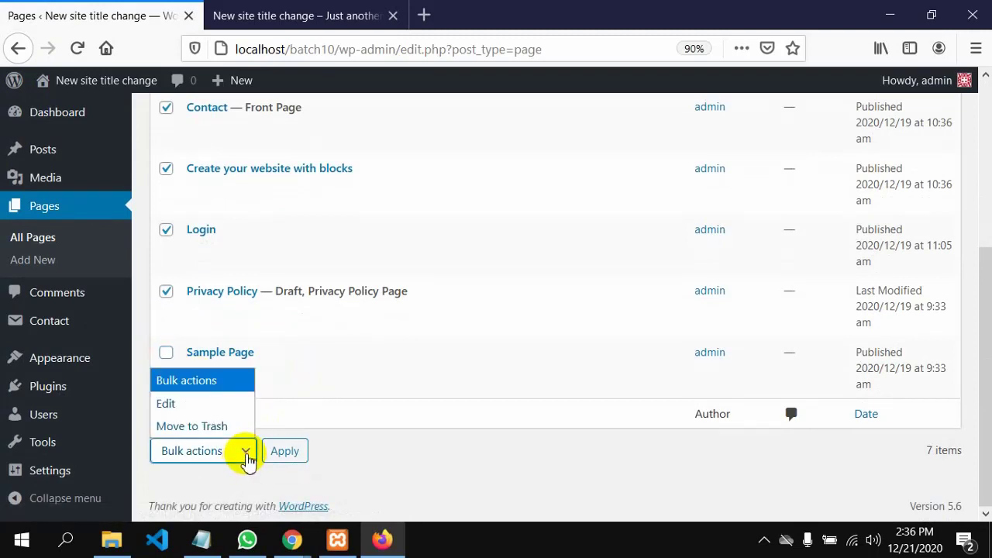
{"action": "left_click", "coordinate": [211, 428]}
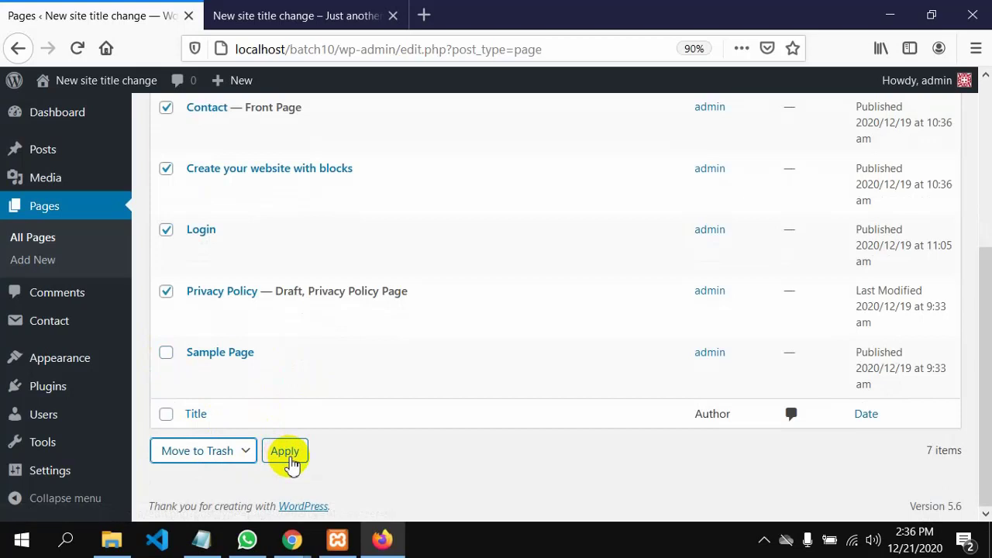
{"action": "left_click", "coordinate": [286, 453]}
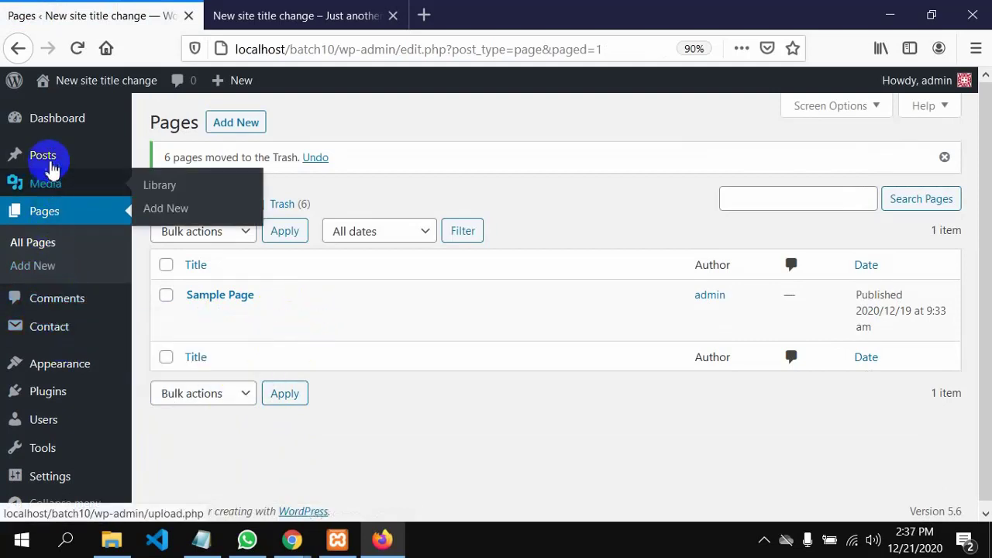
Open the post categories and delete the Electronics and small categories with one bulk action
{"action": "mouse_move", "coordinate": [49, 160]}
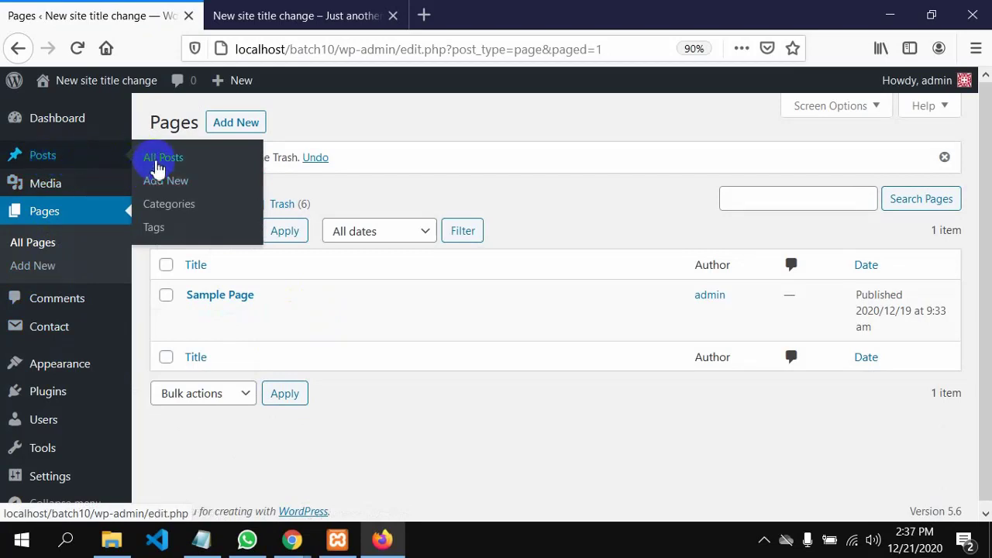
{"action": "left_click", "coordinate": [165, 210]}
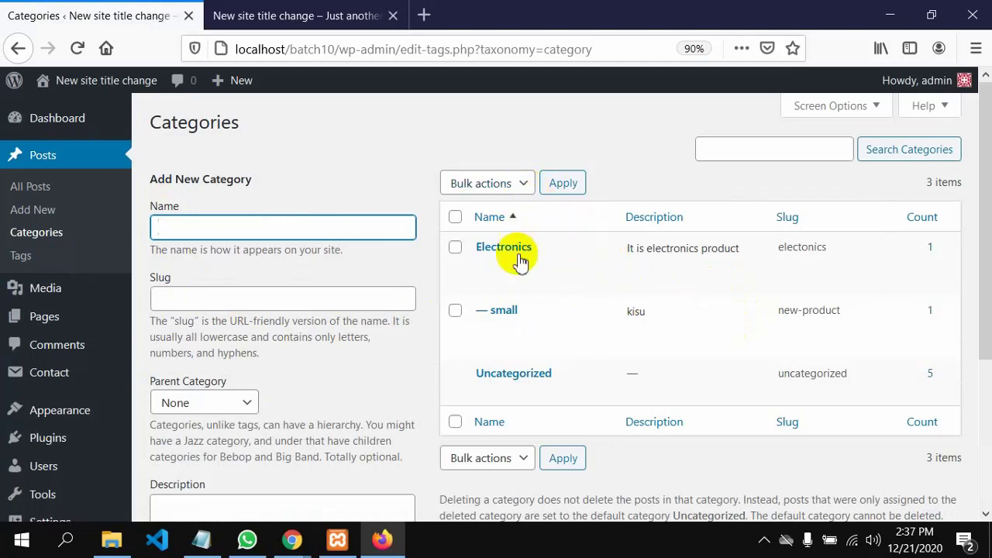
{"action": "left_click", "coordinate": [454, 248]}
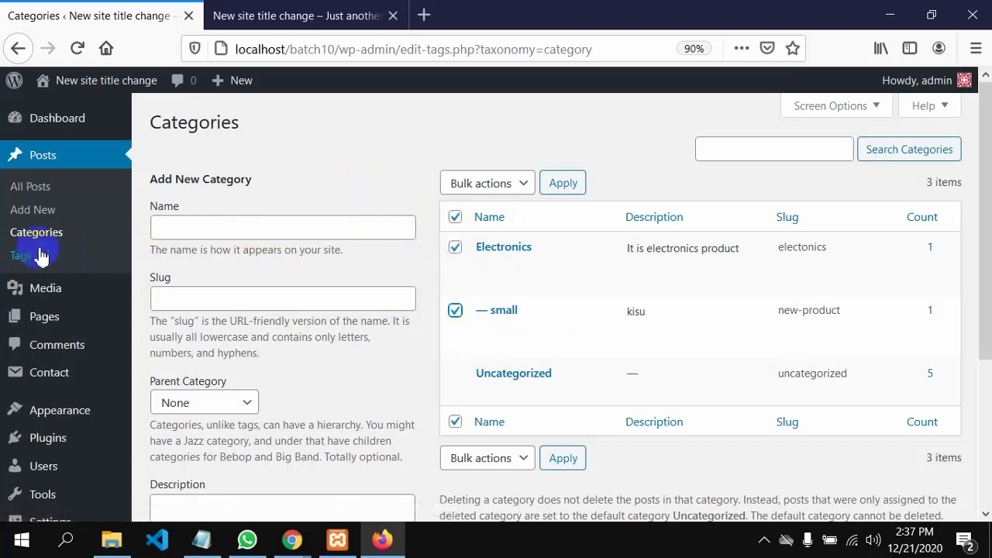
{"action": "scroll", "coordinate": [74, 310], "scroll_direction": "down", "scroll_amount": 2}
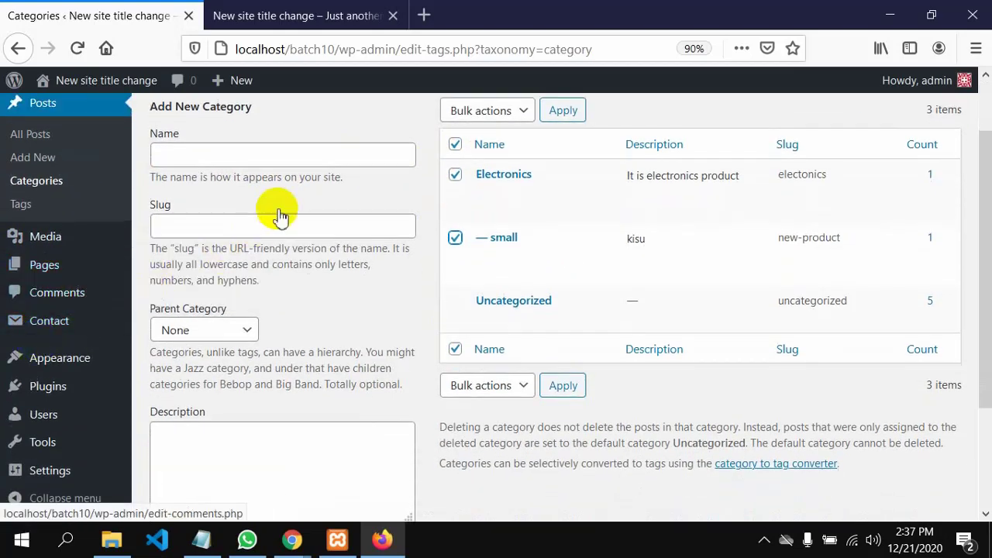
{"action": "scroll", "coordinate": [275, 233], "scroll_direction": "up", "scroll_amount": 2}
{"action": "mouse_move", "coordinate": [68, 300]}
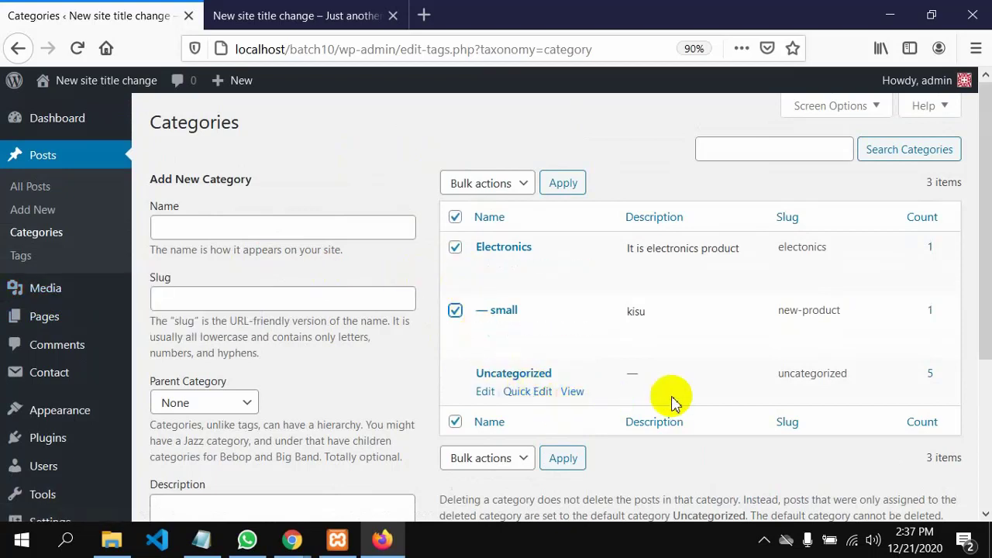
{"action": "left_click", "coordinate": [524, 458]}
{"action": "left_click", "coordinate": [484, 501]}
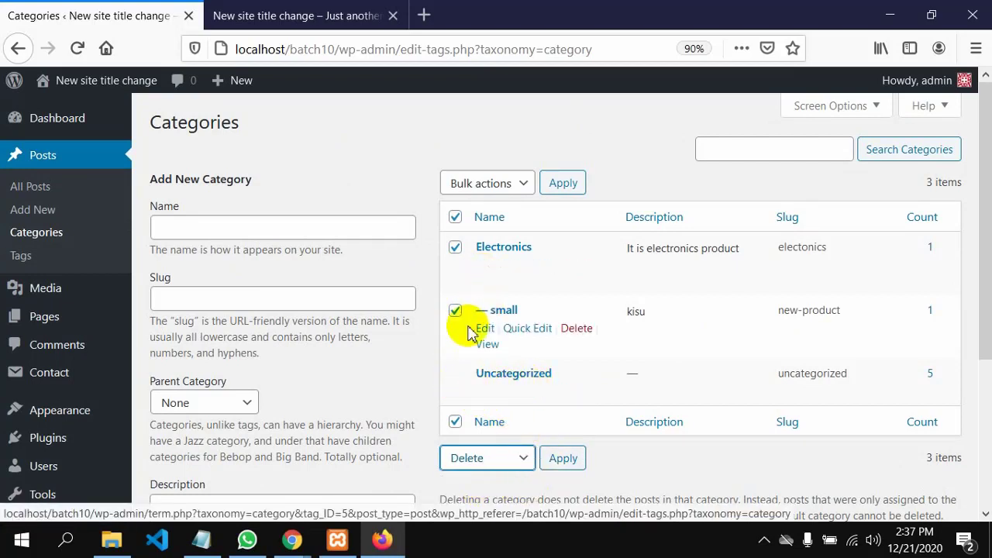
{"action": "left_click", "coordinate": [564, 459]}
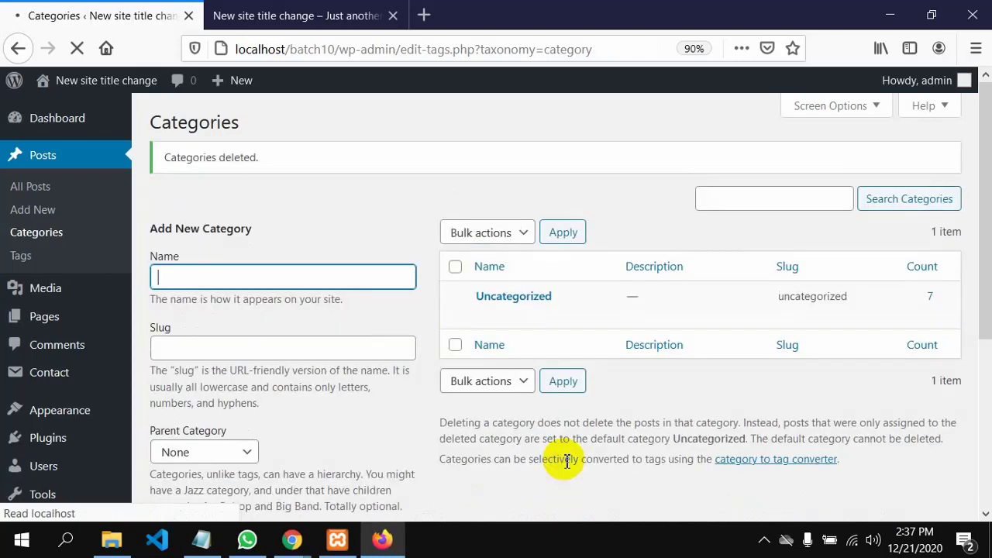
Go to the installed themes, start adding a new theme and browse the popular themes
{"action": "scroll", "coordinate": [66, 377], "scroll_direction": "down", "scroll_amount": 2}
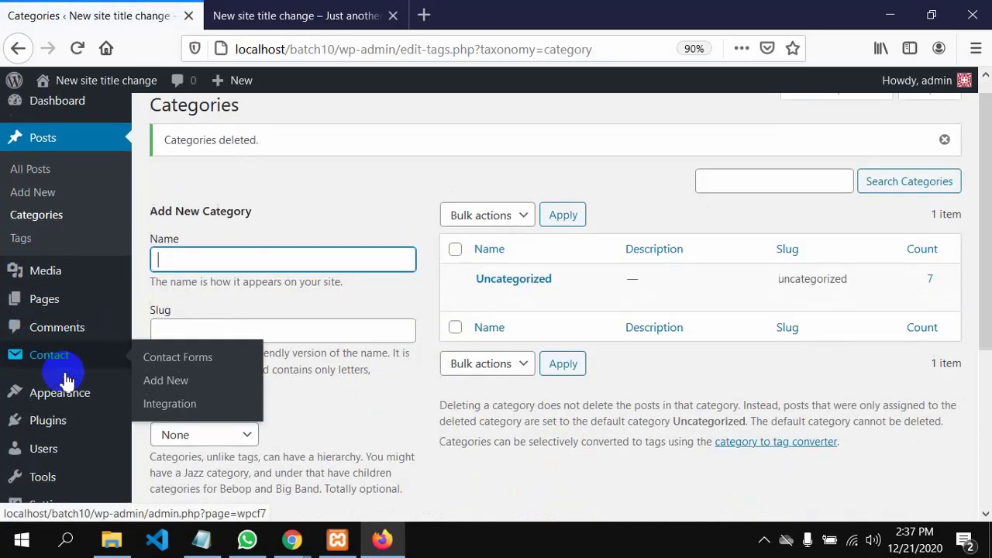
{"action": "mouse_move", "coordinate": [69, 355]}
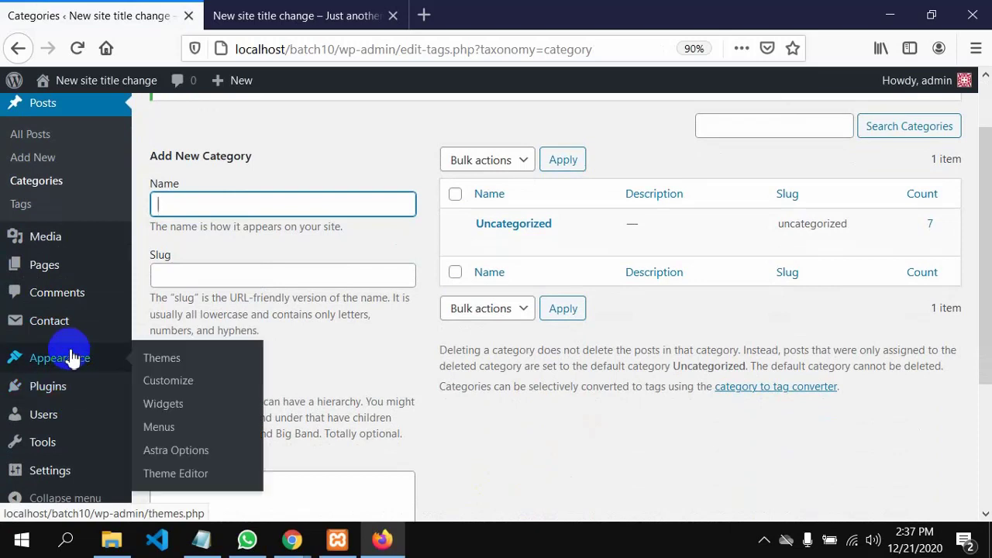
{"action": "left_click", "coordinate": [162, 364]}
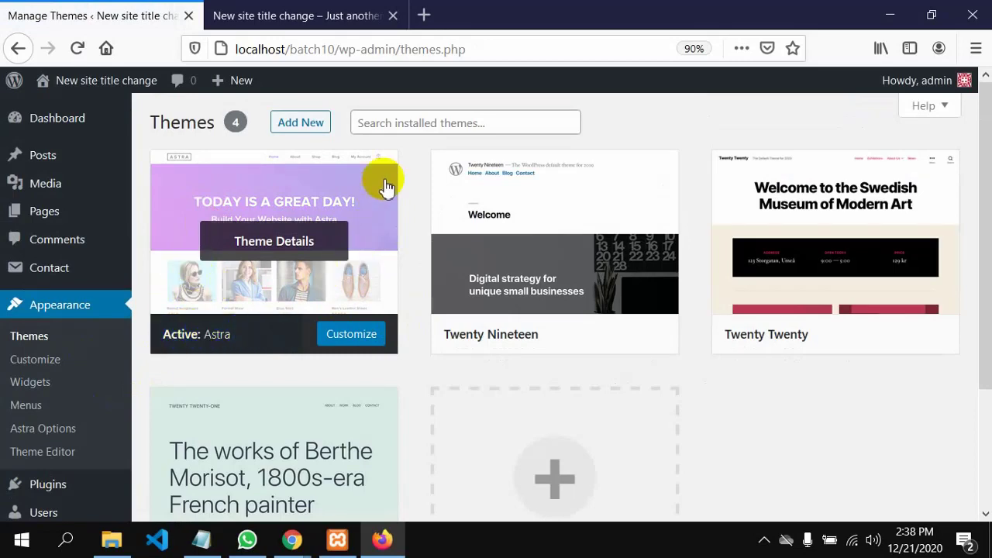
{"action": "left_click", "coordinate": [312, 127]}
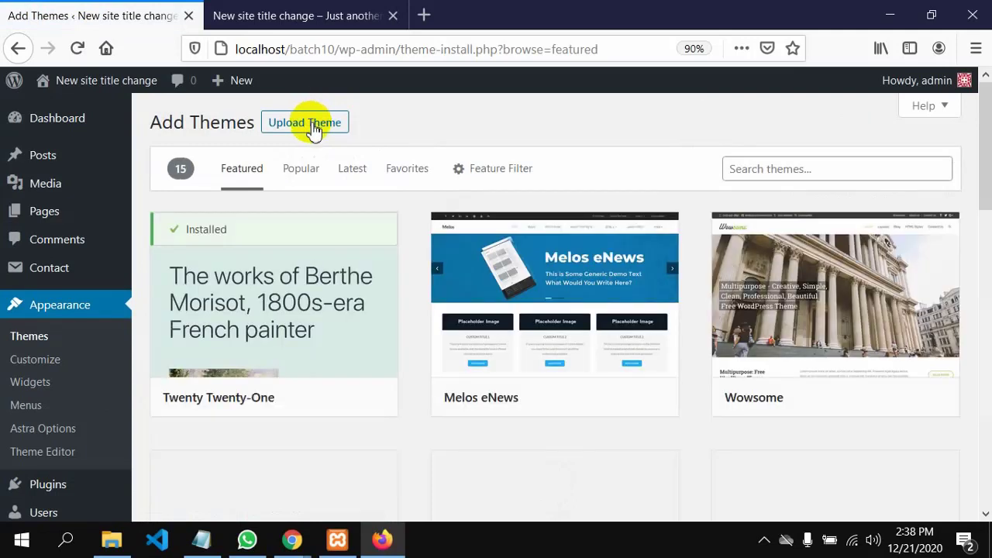
{"action": "left_click", "coordinate": [302, 170]}
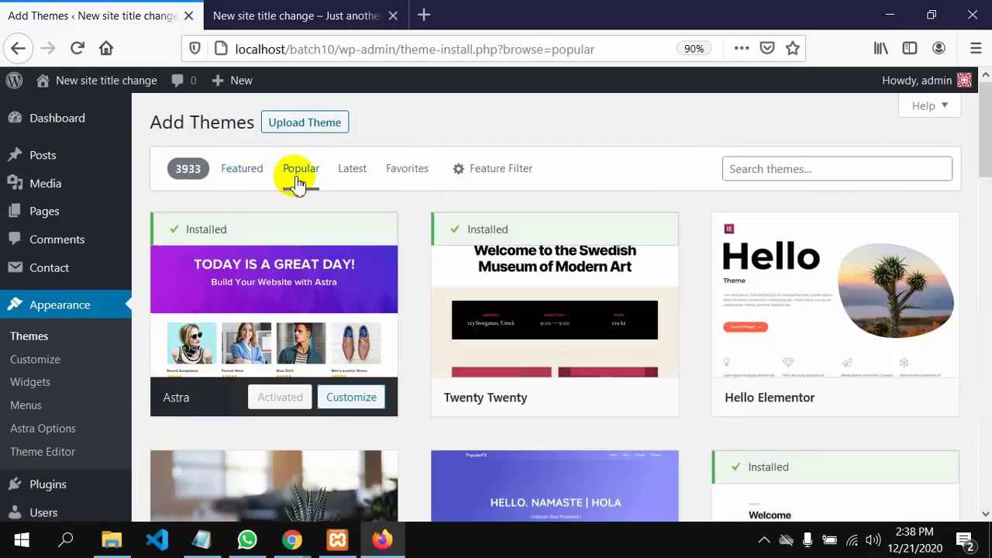
{"action": "scroll", "coordinate": [390, 268], "scroll_direction": "down", "scroll_amount": 1}
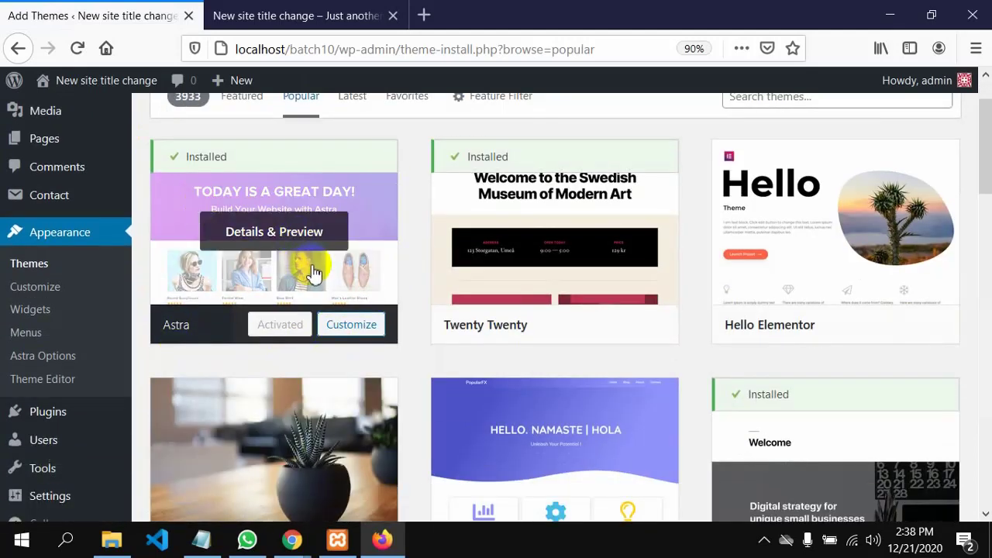
{"action": "scroll", "coordinate": [314, 273], "scroll_direction": "down", "scroll_amount": 1}
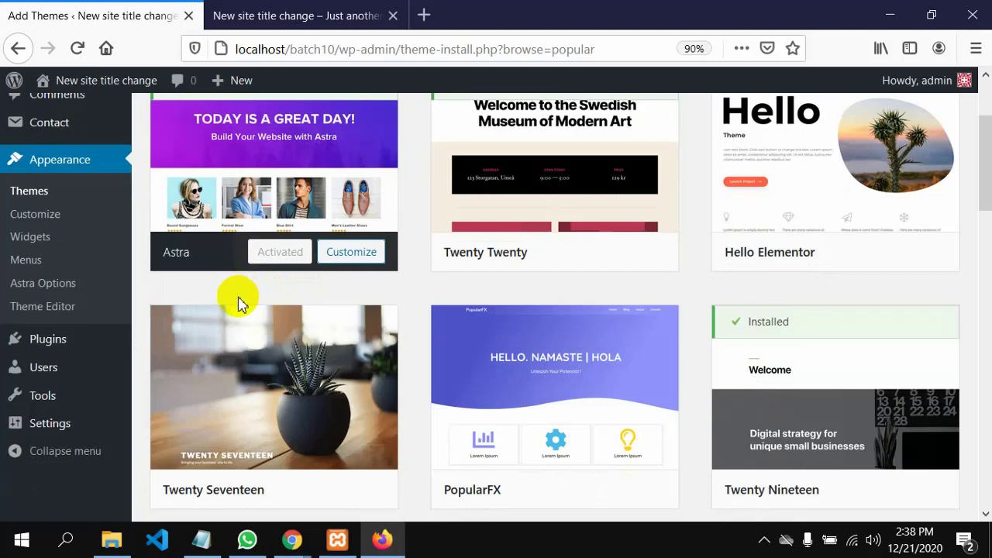
Switch to the Google Meet call in Chrome, mute and unmute the microphone, and return to the WordPress window in Firefox
{"action": "mouse_move", "coordinate": [307, 551]}
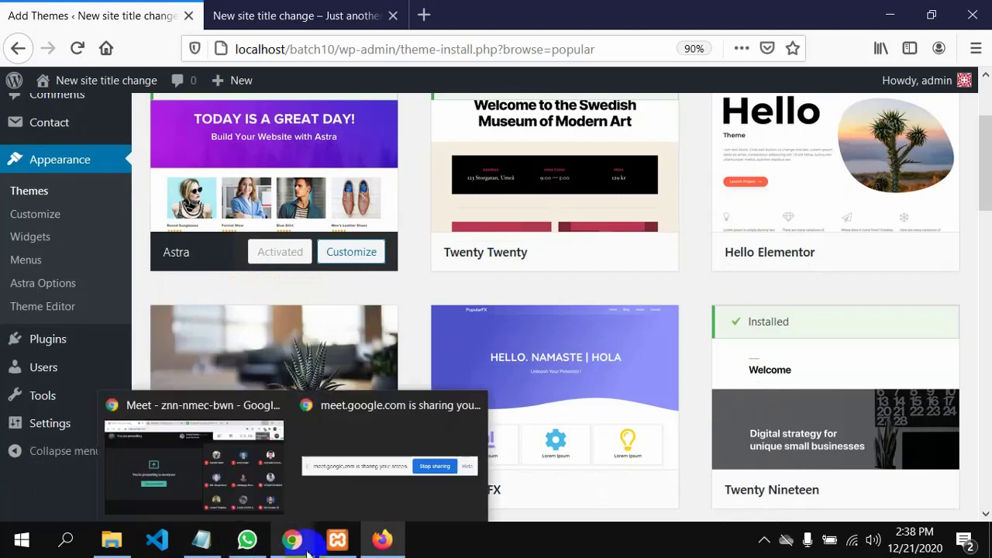
{"action": "left_click", "coordinate": [191, 423]}
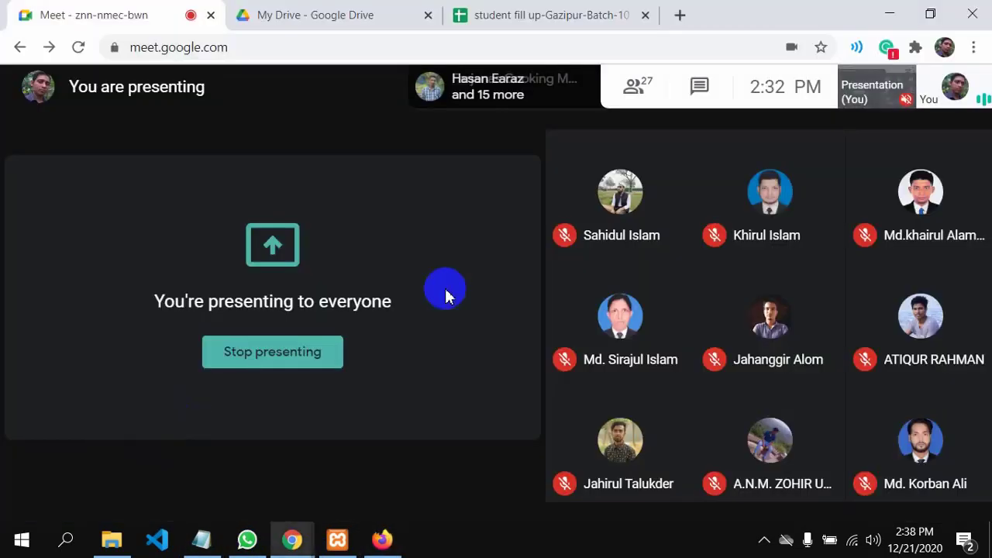
{"action": "left_click", "coordinate": [431, 495]}
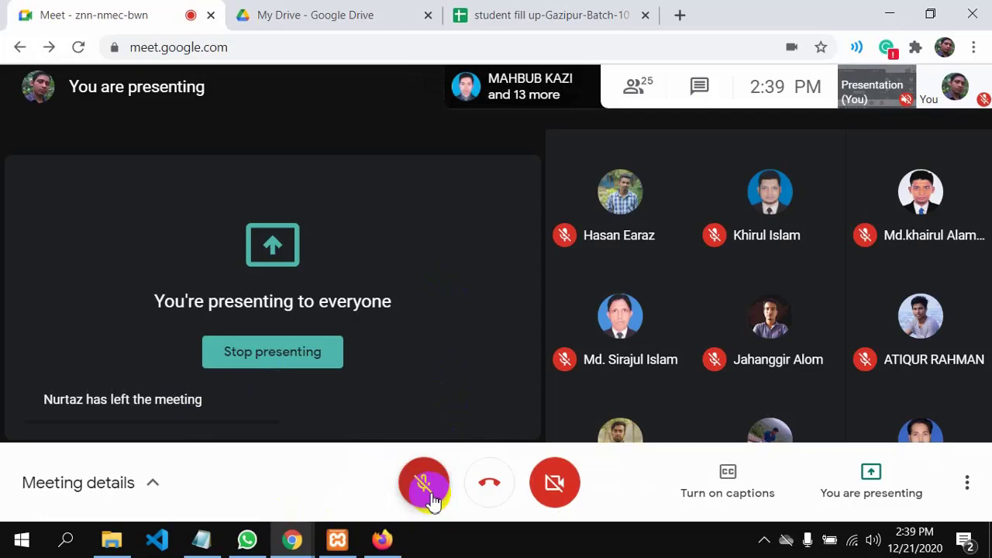
{"action": "left_click", "coordinate": [432, 500]}
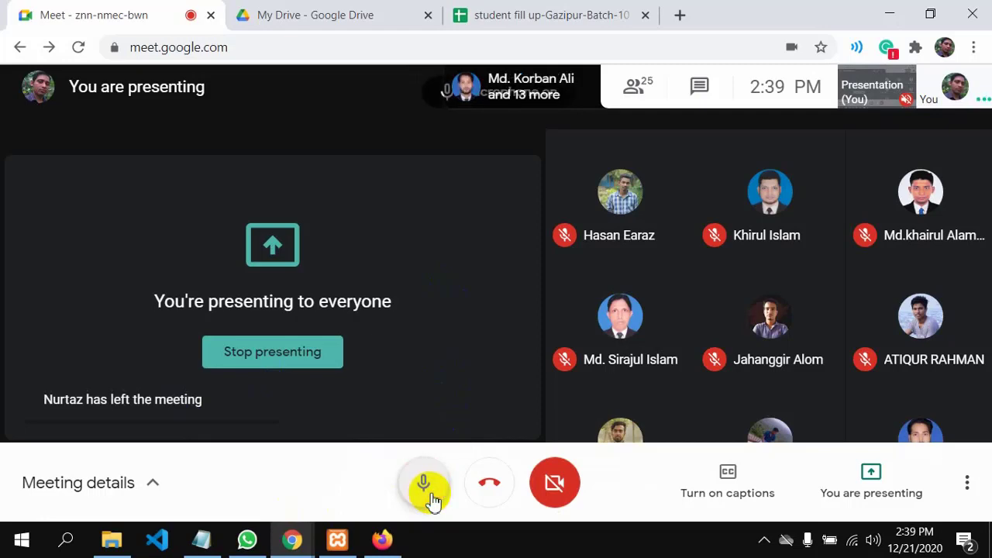
{"action": "left_click", "coordinate": [382, 540]}
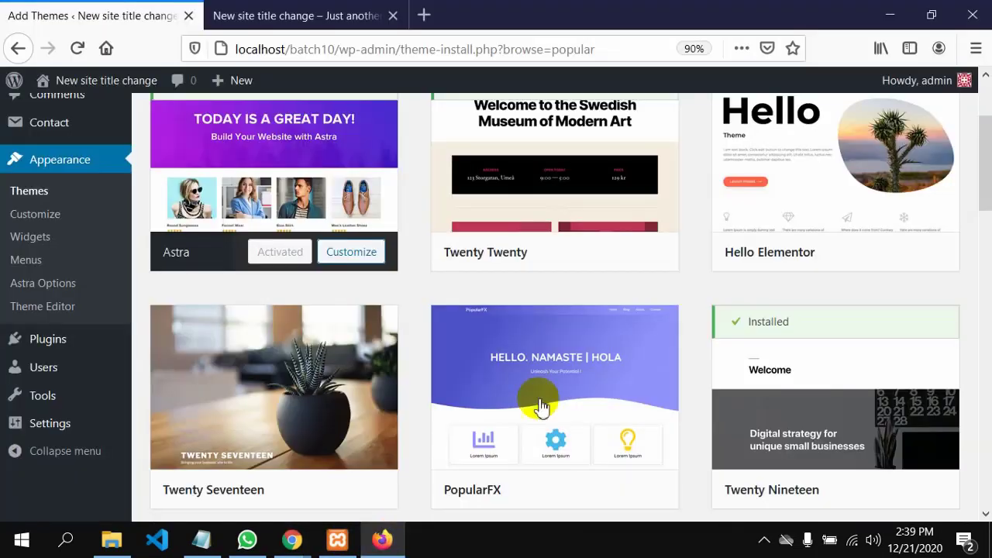
Search the theme directory for "astr" and look through the matching themes
{"action": "scroll", "coordinate": [595, 314], "scroll_direction": "up", "scroll_amount": 3}
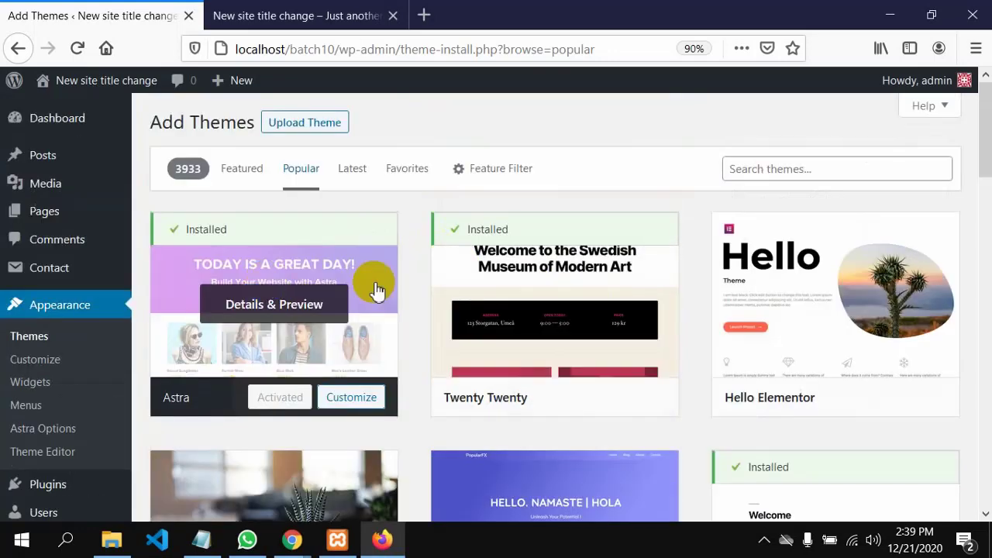
{"action": "left_click", "coordinate": [792, 172]}
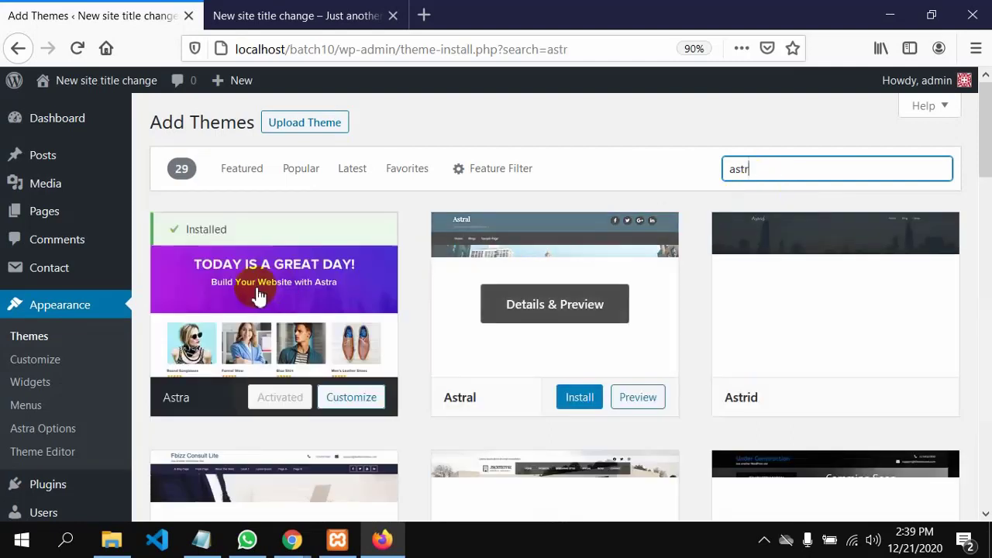
{"action": "scroll", "coordinate": [232, 302], "scroll_direction": "down", "scroll_amount": 2}
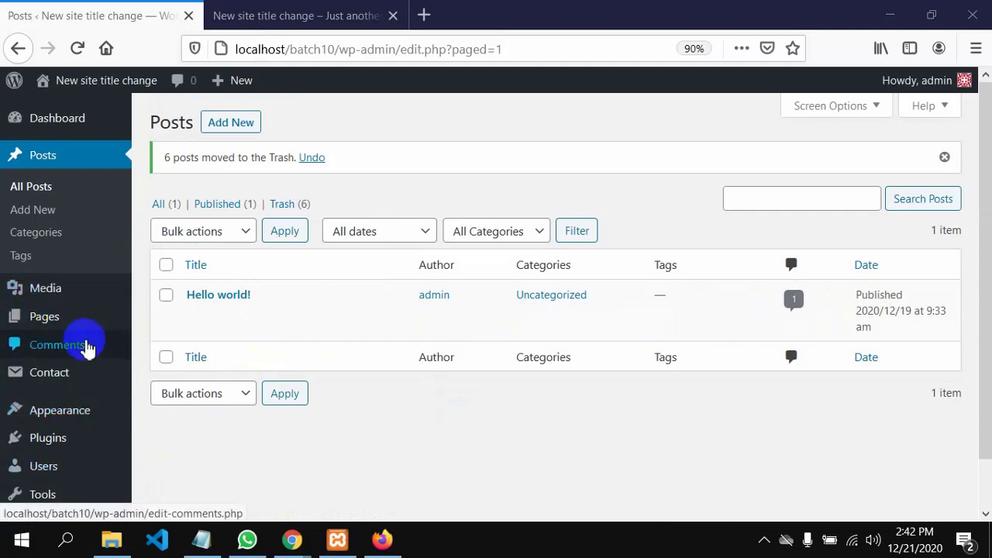
Open the site's widgets and delete the Calendar and Recent Comments widgets from the Main Sidebar
{"action": "mouse_move", "coordinate": [97, 409]}
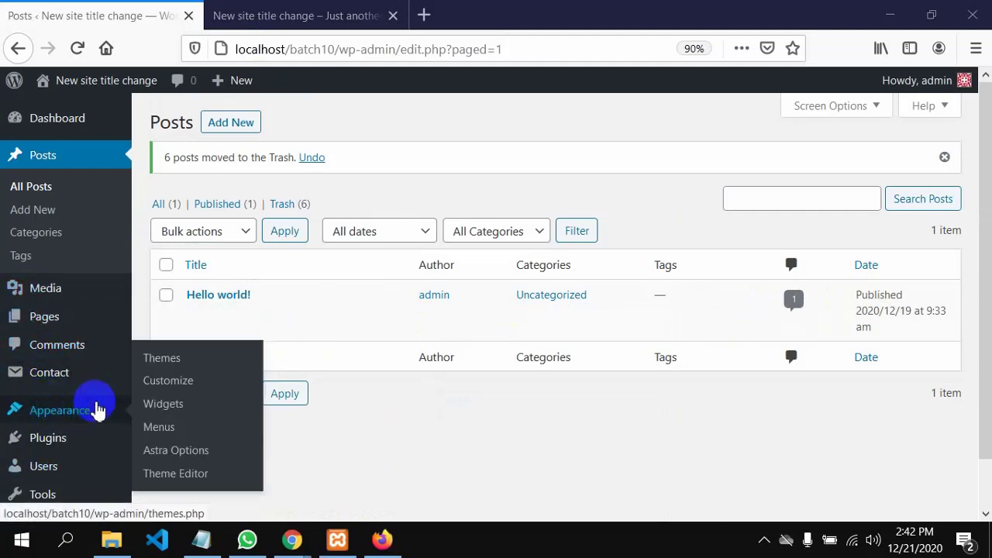
{"action": "left_click", "coordinate": [160, 408]}
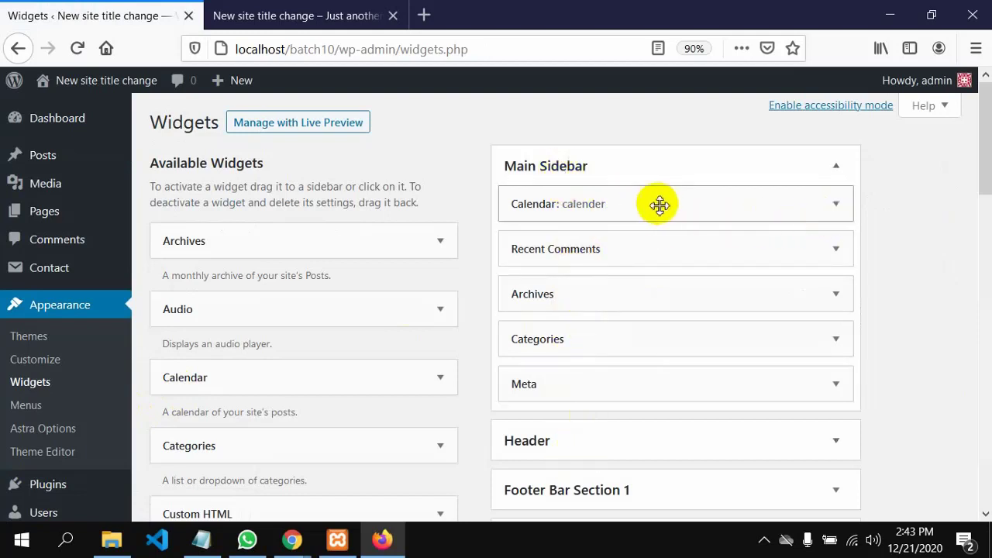
{"action": "left_click", "coordinate": [836, 204]}
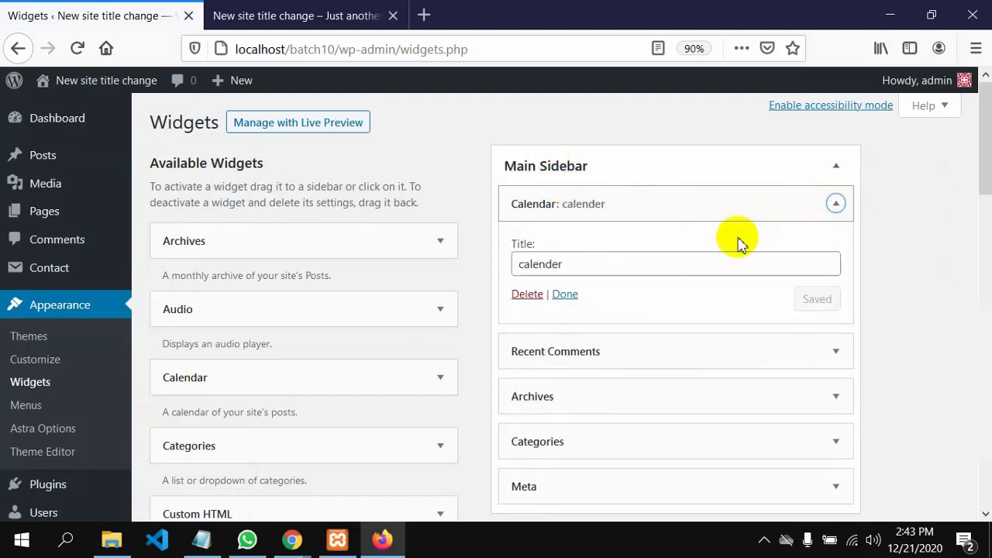
{"action": "left_click", "coordinate": [527, 296]}
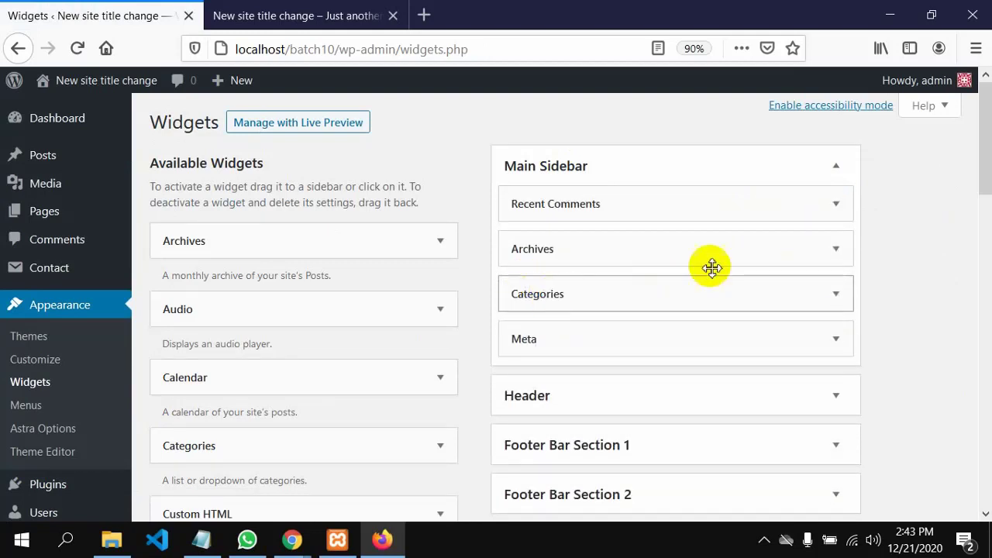
{"action": "left_click", "coordinate": [836, 206]}
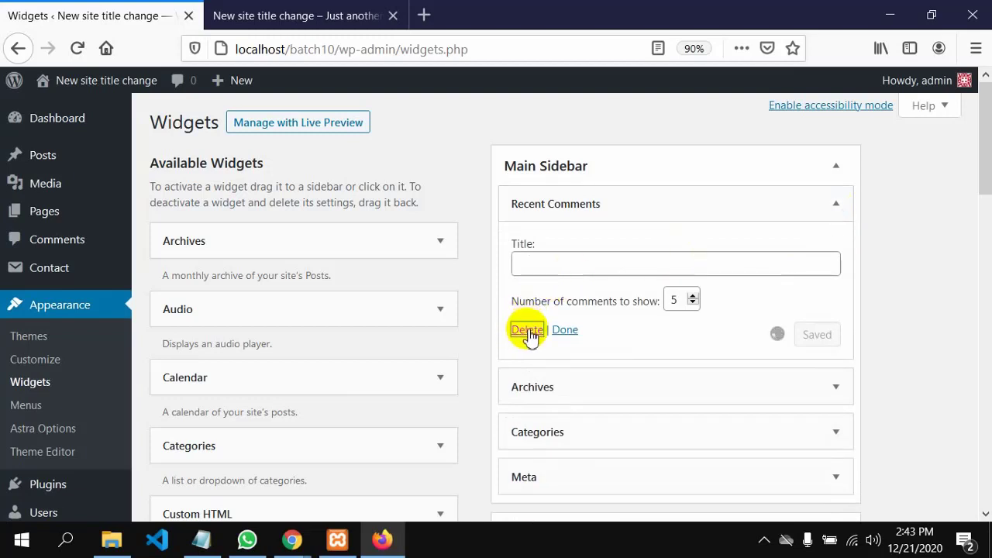
{"action": "left_click", "coordinate": [527, 330]}
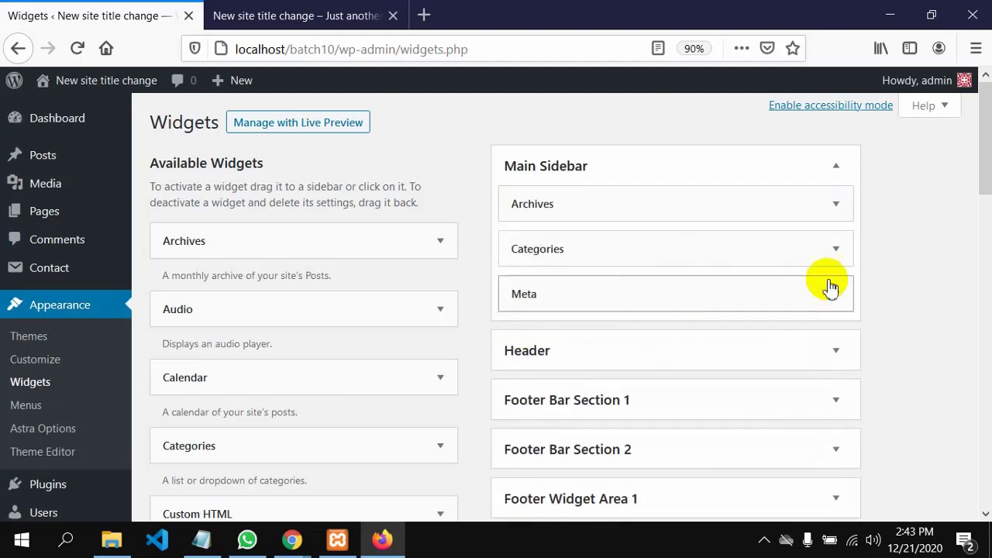
View the site's front page and examine which widgets its sidebar shows beside the posts
{"action": "left_click", "coordinate": [303, 17]}
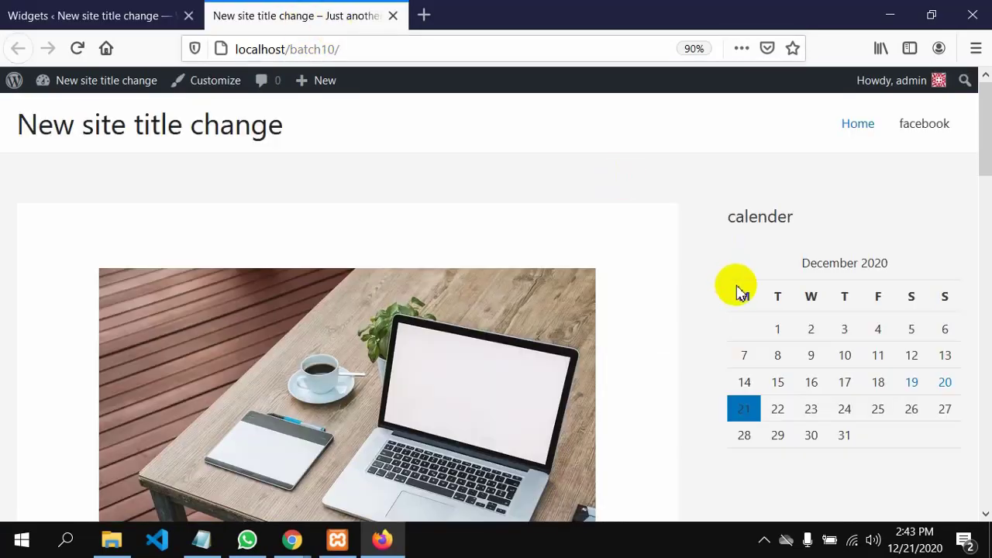
{"action": "scroll", "coordinate": [743, 289], "scroll_direction": "down", "scroll_amount": 3}
{"action": "scroll", "coordinate": [745, 291], "scroll_direction": "down", "scroll_amount": 5}
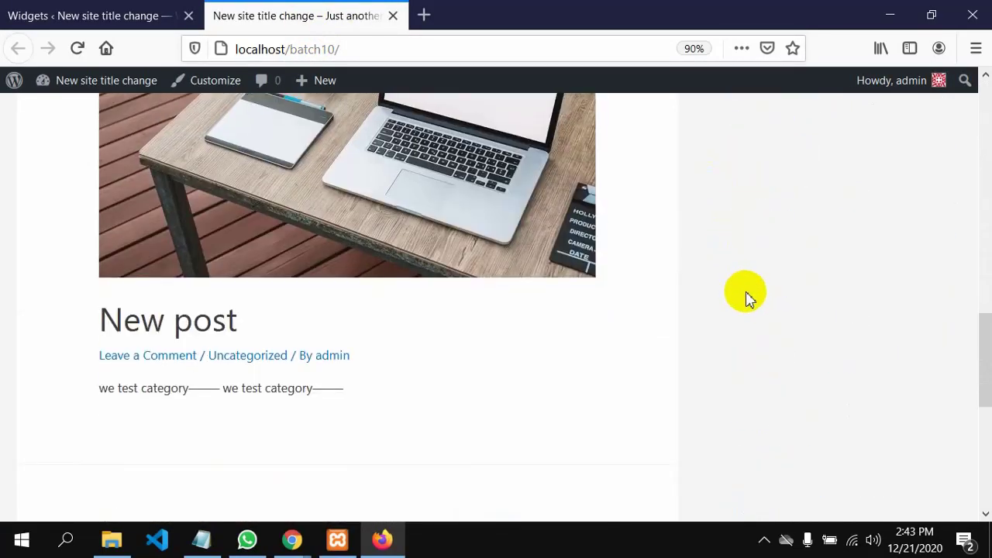
{"action": "scroll", "coordinate": [749, 326], "scroll_direction": "up", "scroll_amount": 5}
{"action": "scroll", "coordinate": [760, 310], "scroll_direction": "up", "scroll_amount": 3}
{"action": "scroll", "coordinate": [775, 398], "scroll_direction": "down", "scroll_amount": 8}
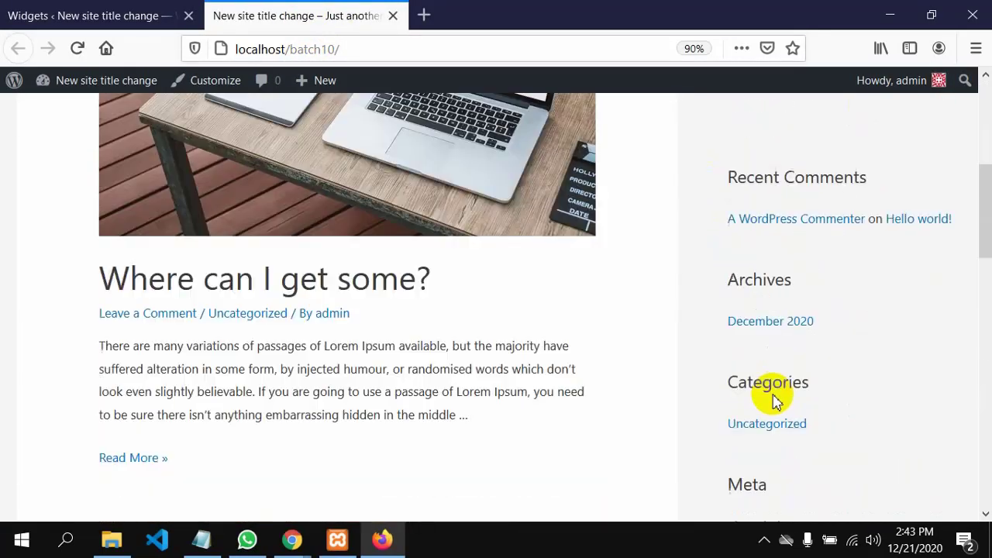
Delete the Archives, Categories and Meta widgets from the Main Sidebar, and expand the Header widget area
{"action": "left_click", "coordinate": [104, 16]}
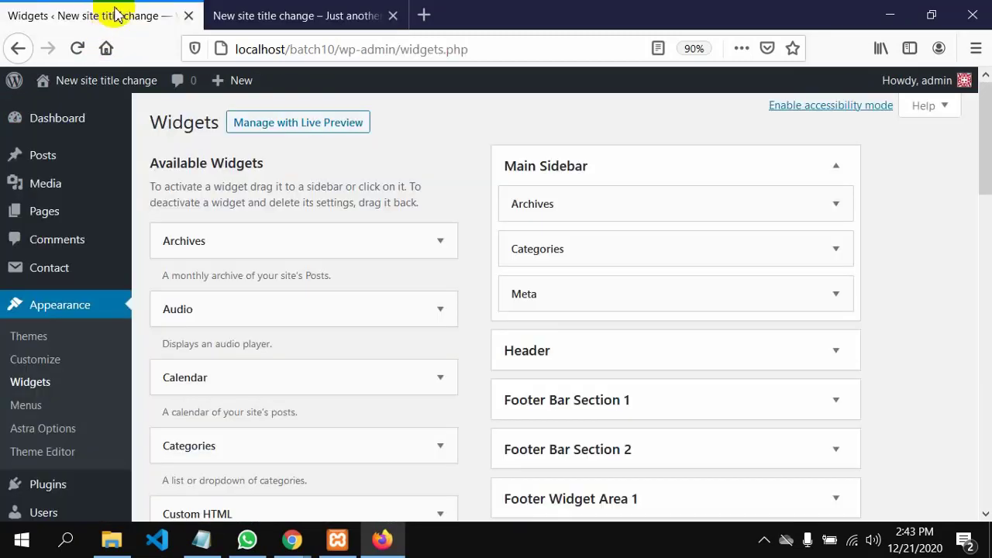
{"action": "left_click", "coordinate": [835, 203]}
{"action": "left_click", "coordinate": [526, 341]}
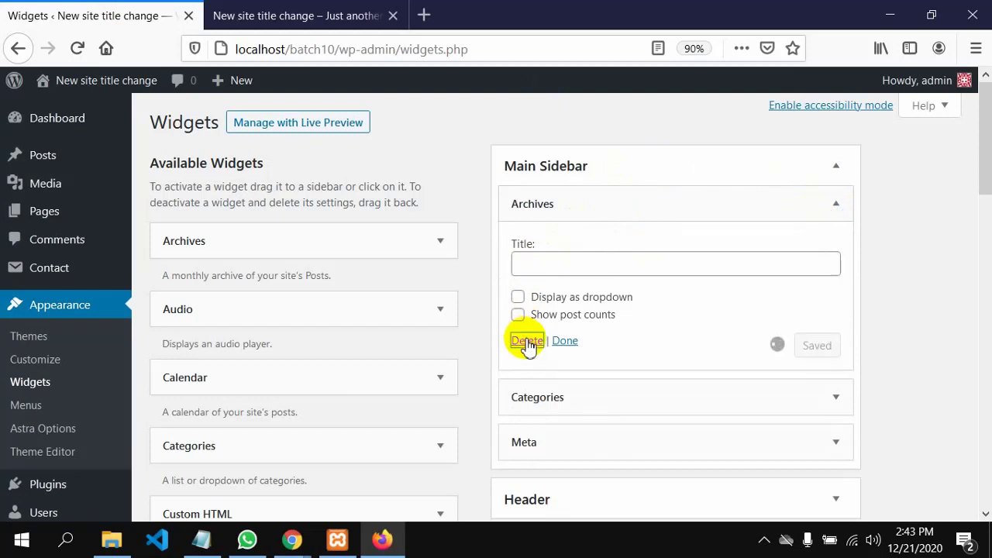
{"action": "left_click", "coordinate": [836, 206]}
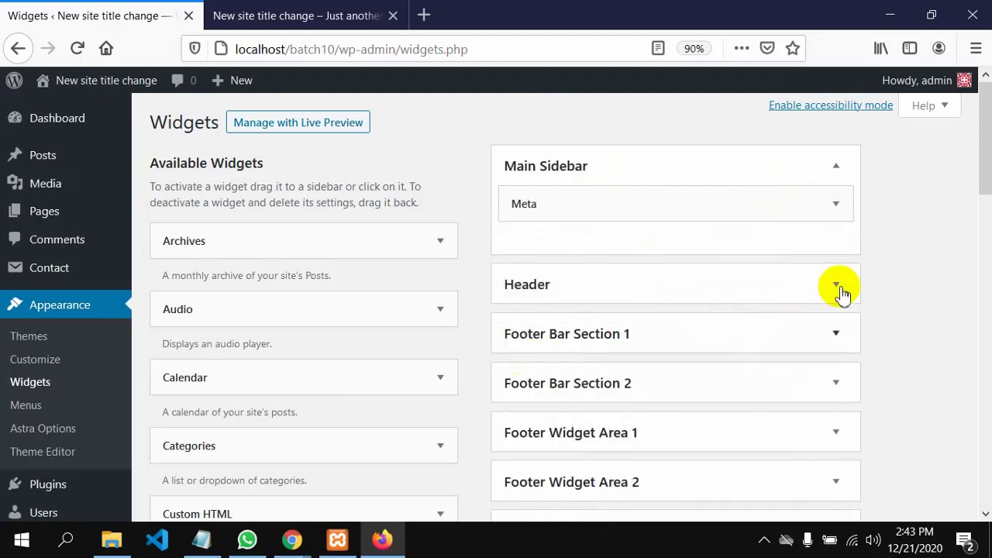
{"action": "left_click", "coordinate": [837, 204]}
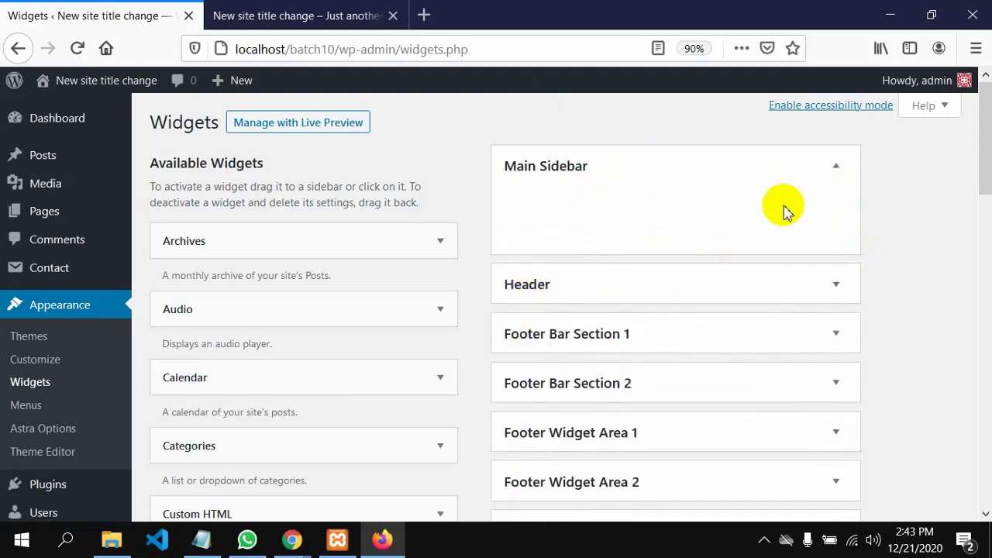
{"action": "left_click", "coordinate": [833, 286]}
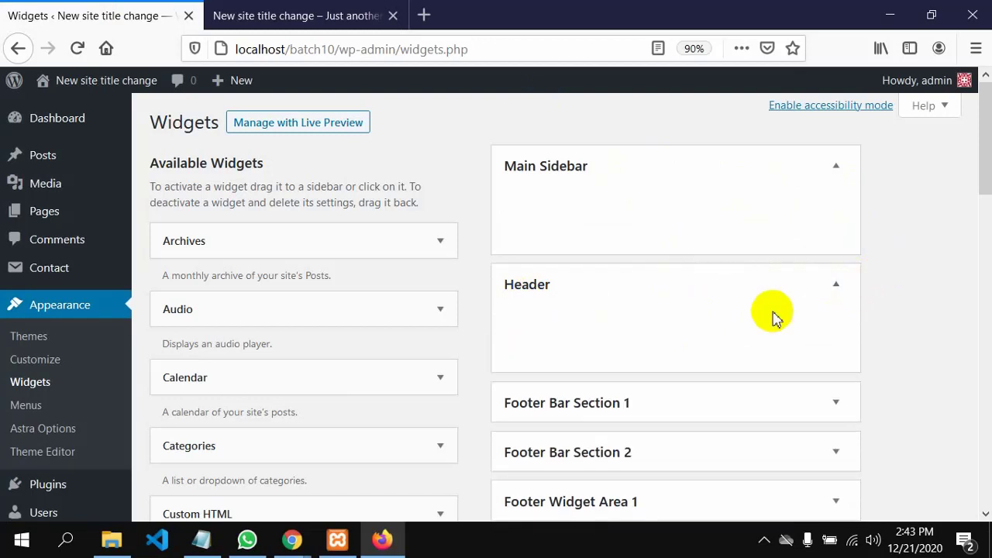
Reload the site's front page and examine its remaining posts, sidebar, header navigation and footer
{"action": "left_click", "coordinate": [312, 15]}
{"action": "left_click", "coordinate": [77, 48]}
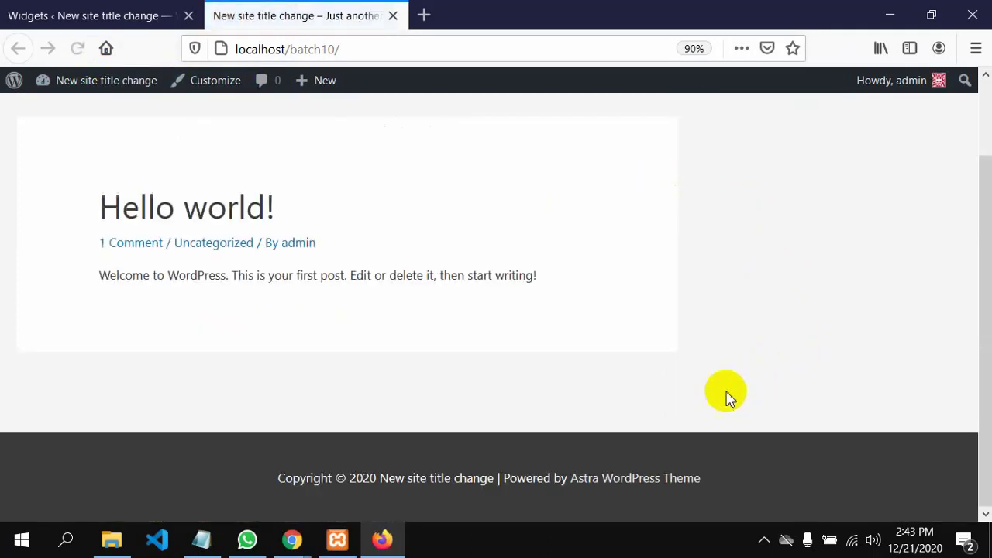
{"action": "scroll", "coordinate": [409, 304], "scroll_direction": "up", "scroll_amount": 2}
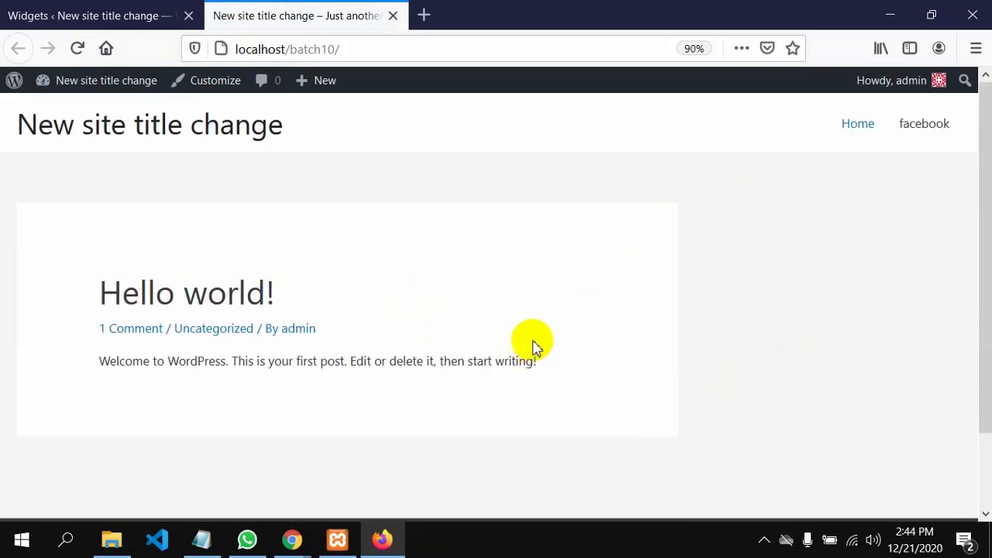
{"action": "scroll", "coordinate": [248, 356], "scroll_direction": "down", "scroll_amount": 2}
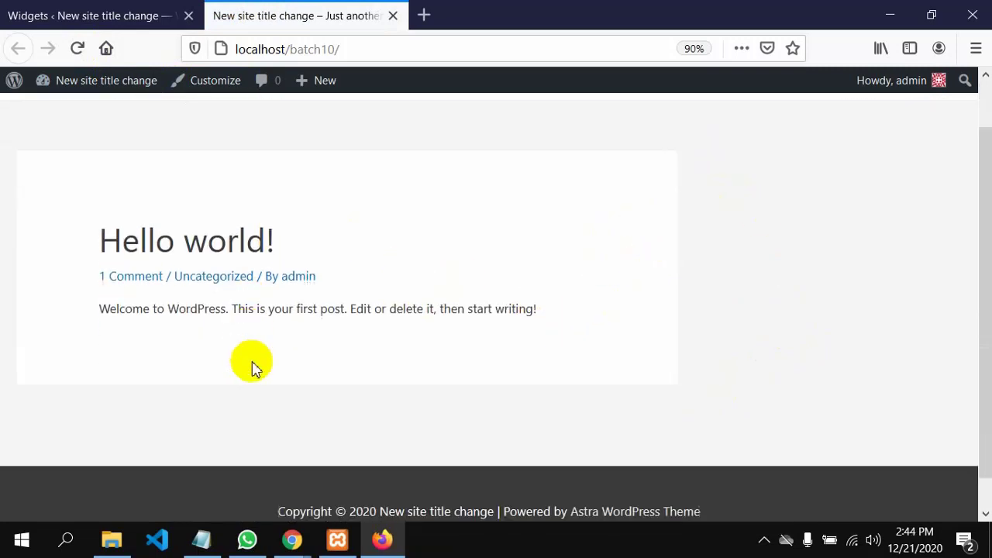
{"action": "scroll", "coordinate": [252, 365], "scroll_direction": "up", "scroll_amount": 2}
{"action": "scroll", "coordinate": [675, 292], "scroll_direction": "down", "scroll_amount": 2}
{"action": "scroll", "coordinate": [680, 287], "scroll_direction": "up", "scroll_amount": 2}
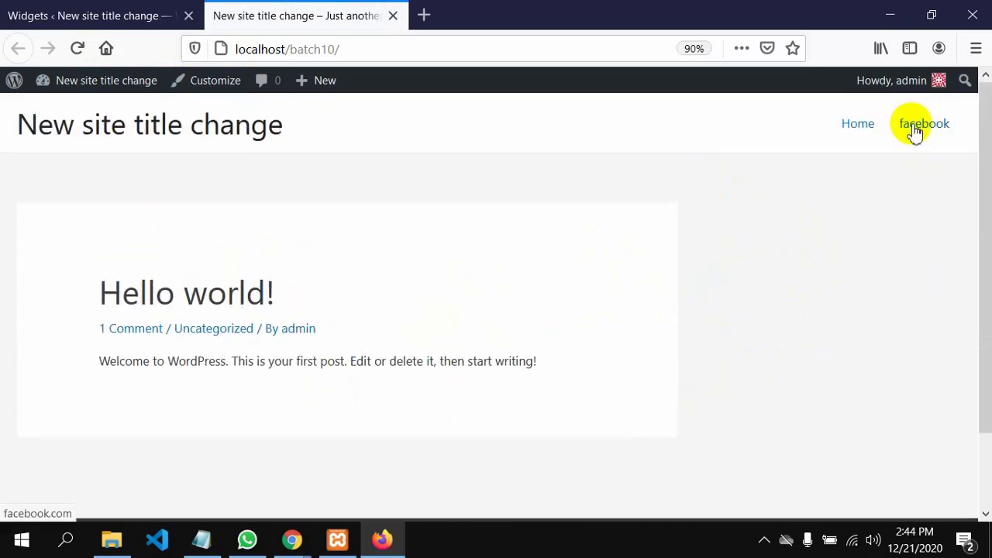
Return to the admin dashboard, glance at the live site, and open the site's menu editor
{"action": "left_click", "coordinate": [96, 14]}
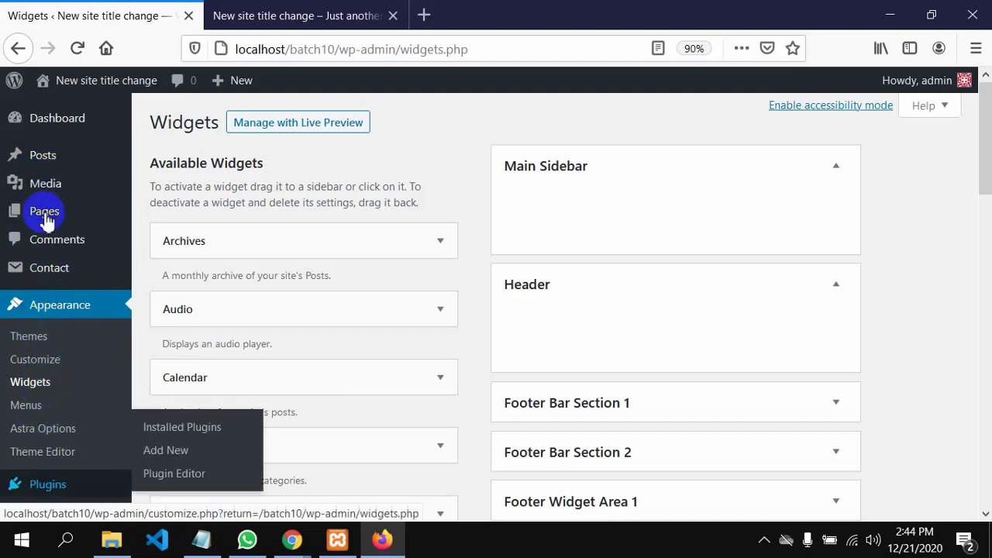
{"action": "left_click", "coordinate": [48, 113]}
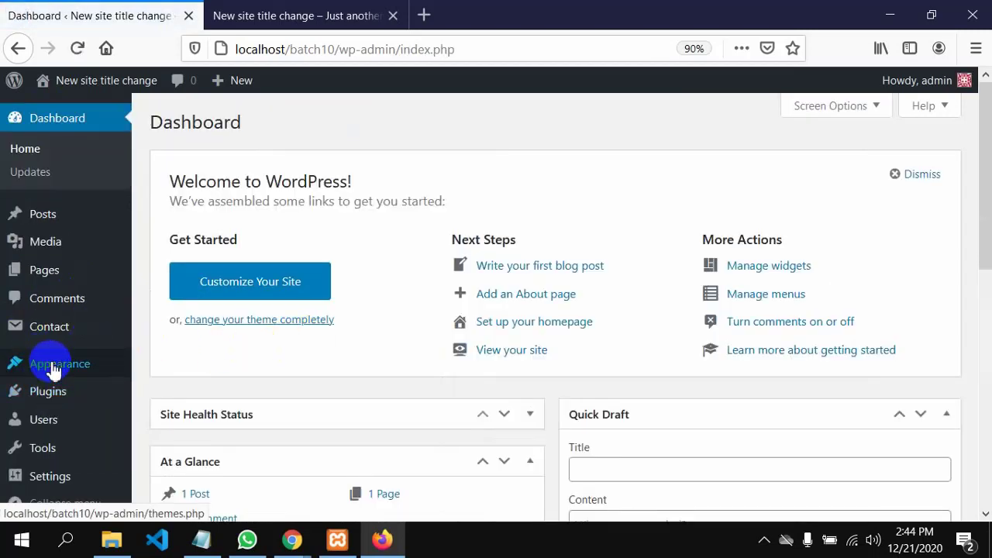
{"action": "mouse_move", "coordinate": [24, 371]}
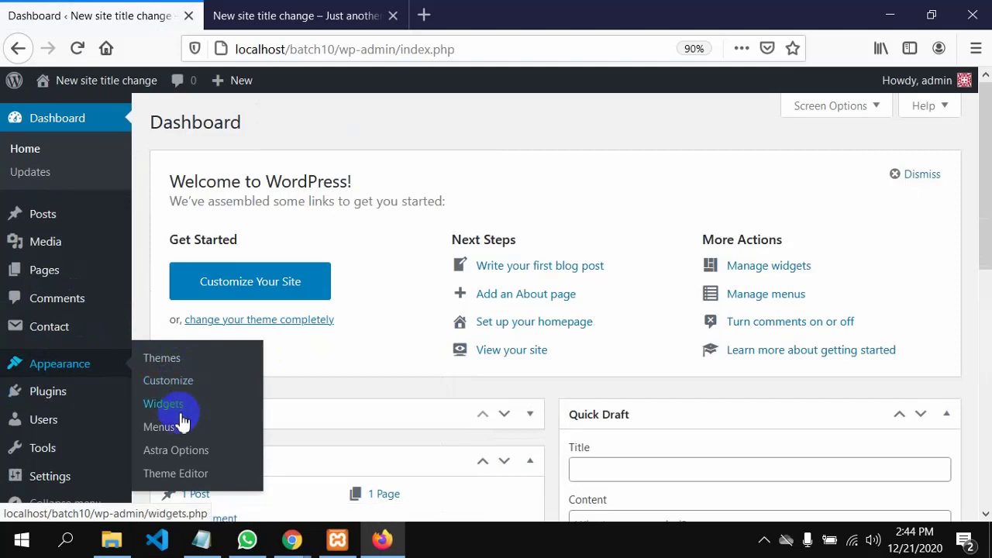
{"action": "left_click", "coordinate": [257, 14]}
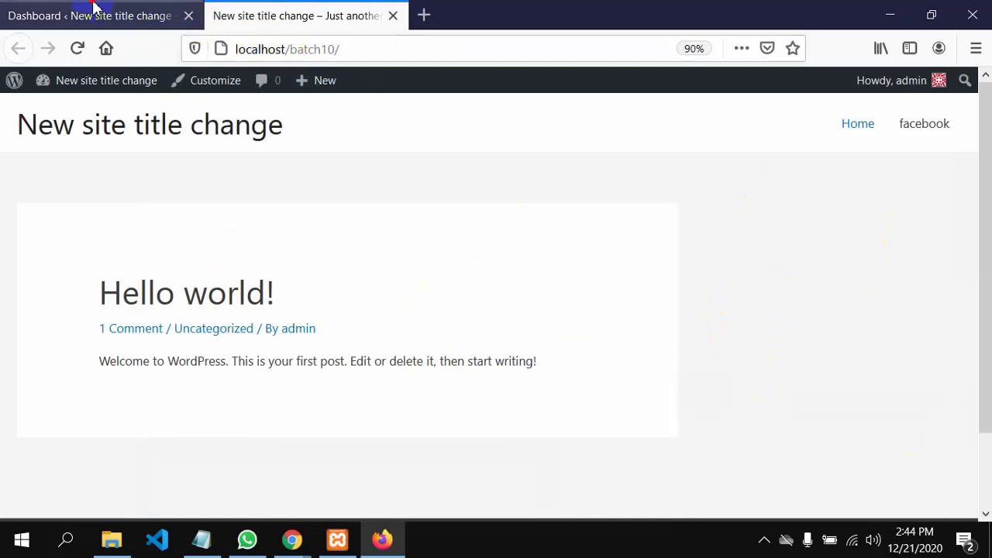
{"action": "left_click", "coordinate": [93, 13]}
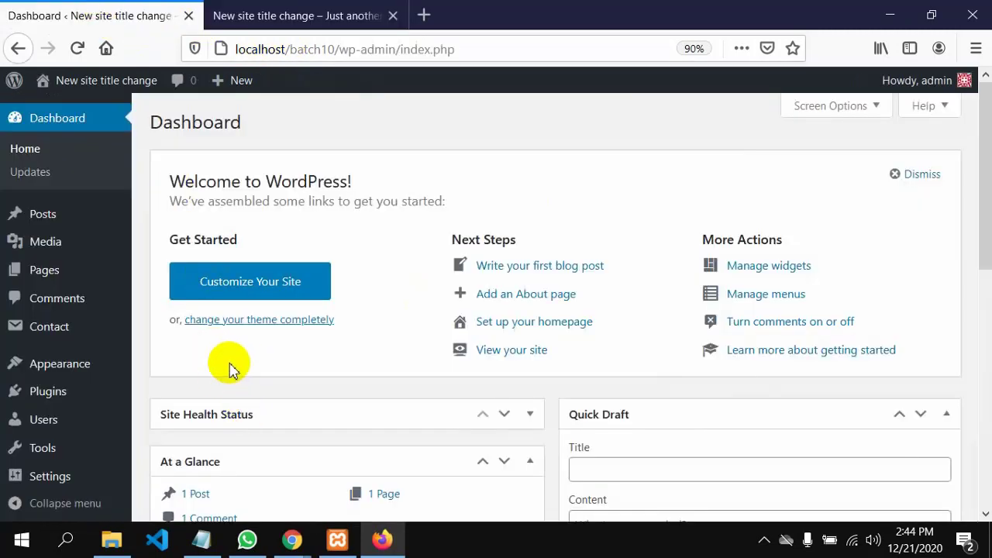
{"action": "mouse_move", "coordinate": [64, 378]}
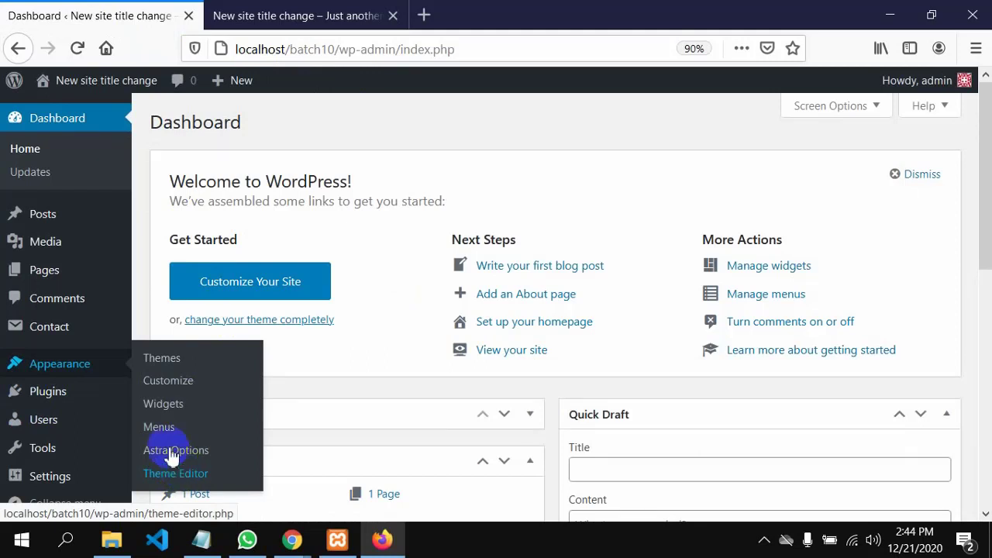
{"action": "left_click", "coordinate": [161, 427]}
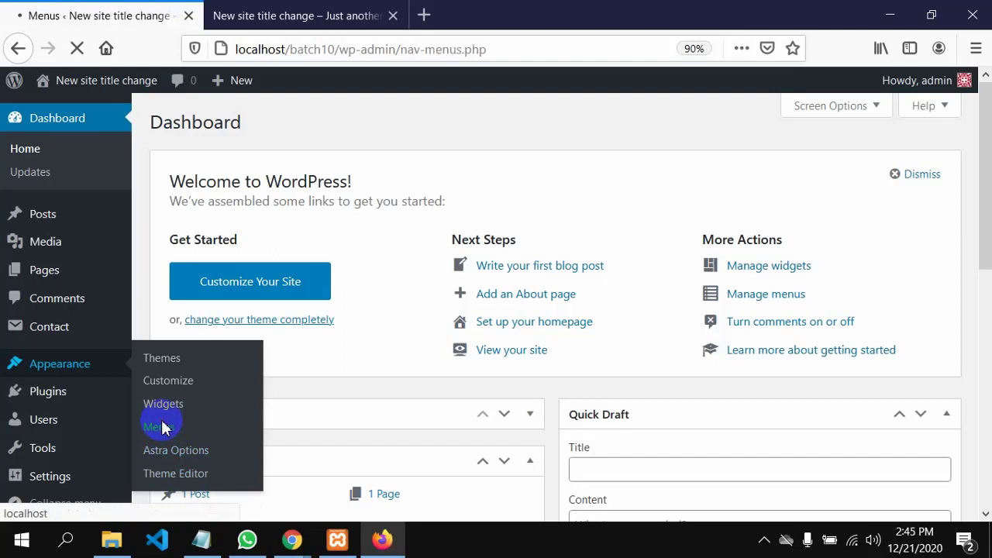
Unassign Primary menu from the Primary Menu display location, save it, and reload the front page to check the navigation
{"action": "scroll", "coordinate": [465, 310], "scroll_direction": "up", "scroll_amount": 3}
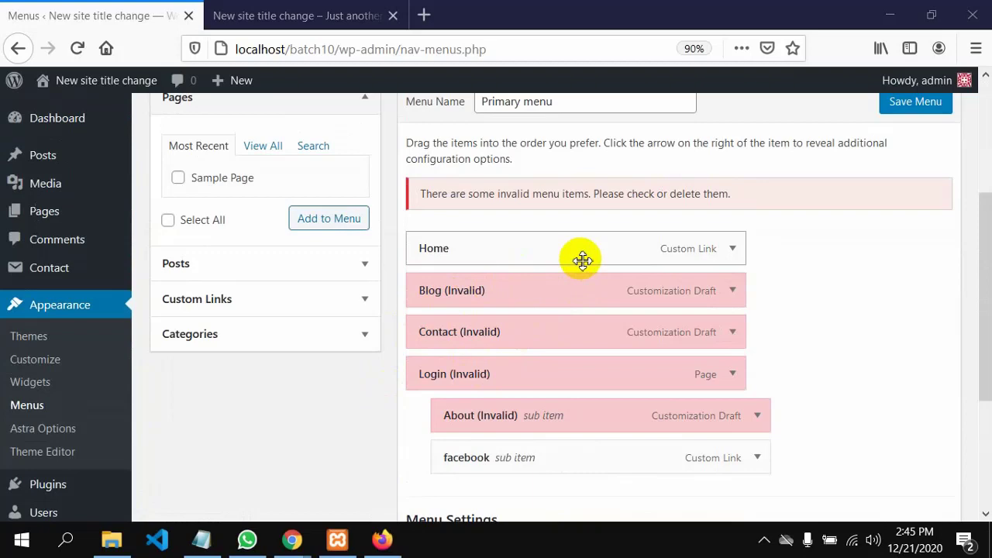
{"action": "scroll", "coordinate": [627, 361], "scroll_direction": "up", "scroll_amount": 3}
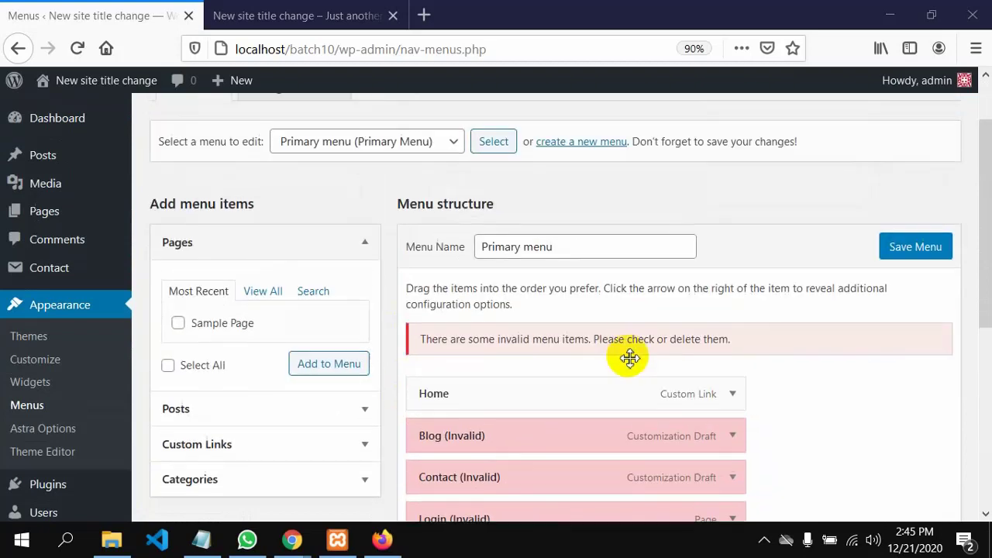
{"action": "scroll", "coordinate": [532, 369], "scroll_direction": "down", "scroll_amount": 2}
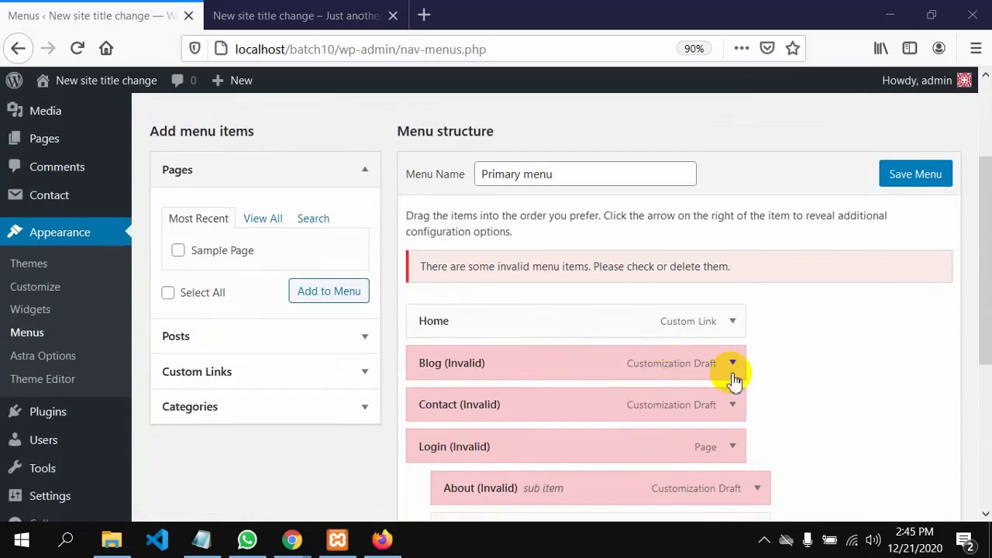
{"action": "scroll", "coordinate": [734, 377], "scroll_direction": "down", "scroll_amount": 3}
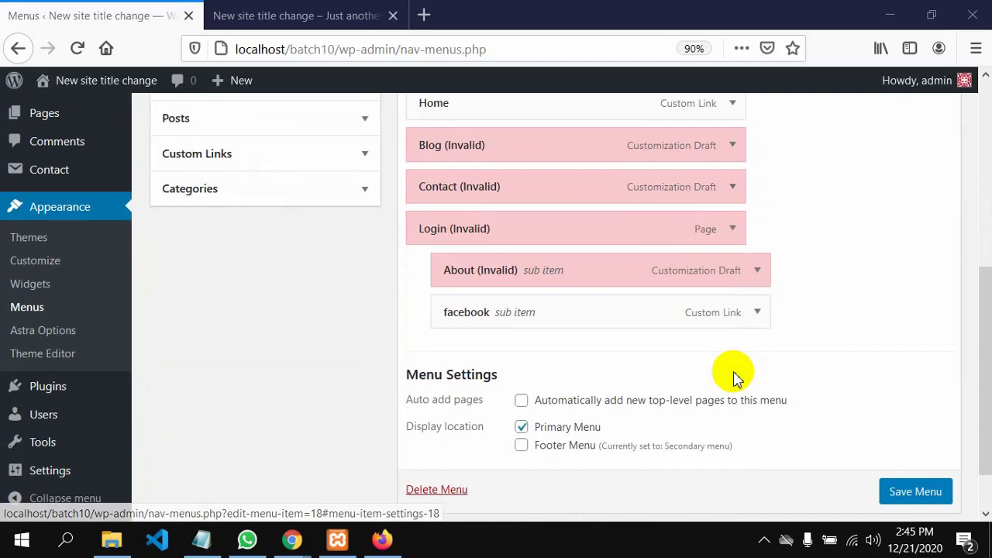
{"action": "left_click", "coordinate": [521, 429]}
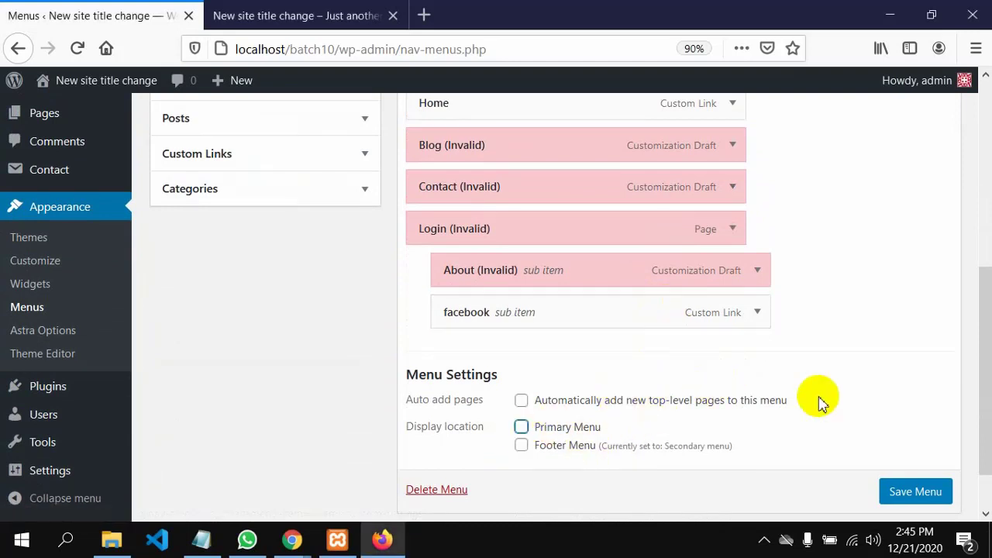
{"action": "left_click", "coordinate": [915, 491]}
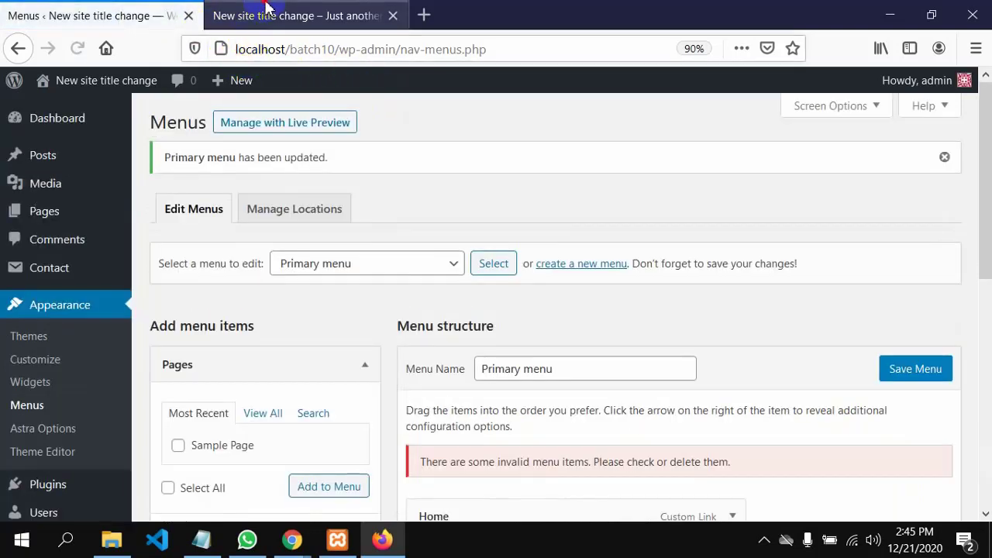
{"action": "key", "text": "ctrl+Tab"}
{"action": "left_click", "coordinate": [78, 51]}
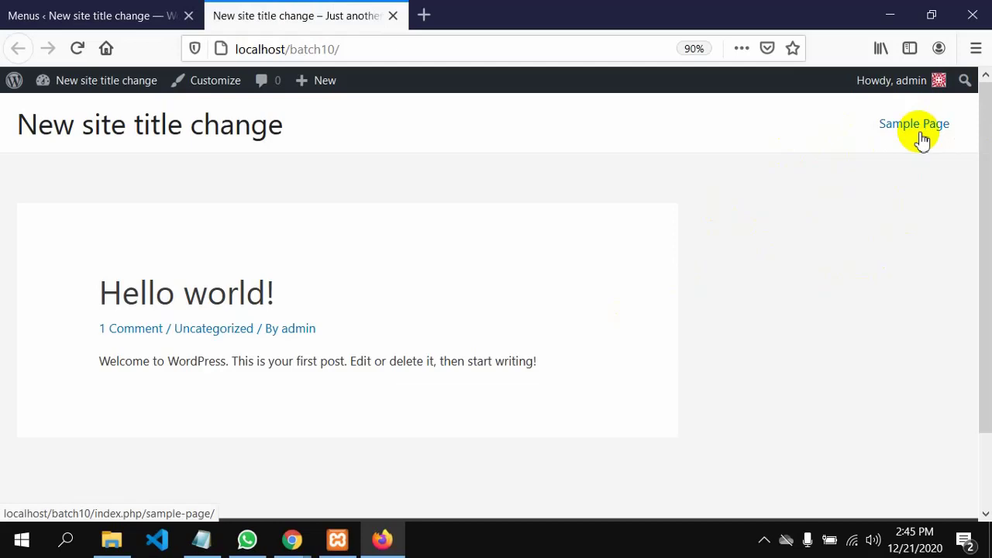
Return to the menu editor and select Primary Menu again as the display location of Primary menu
{"action": "left_click", "coordinate": [92, 11]}
{"action": "scroll", "coordinate": [410, 277], "scroll_direction": "down", "scroll_amount": 5}
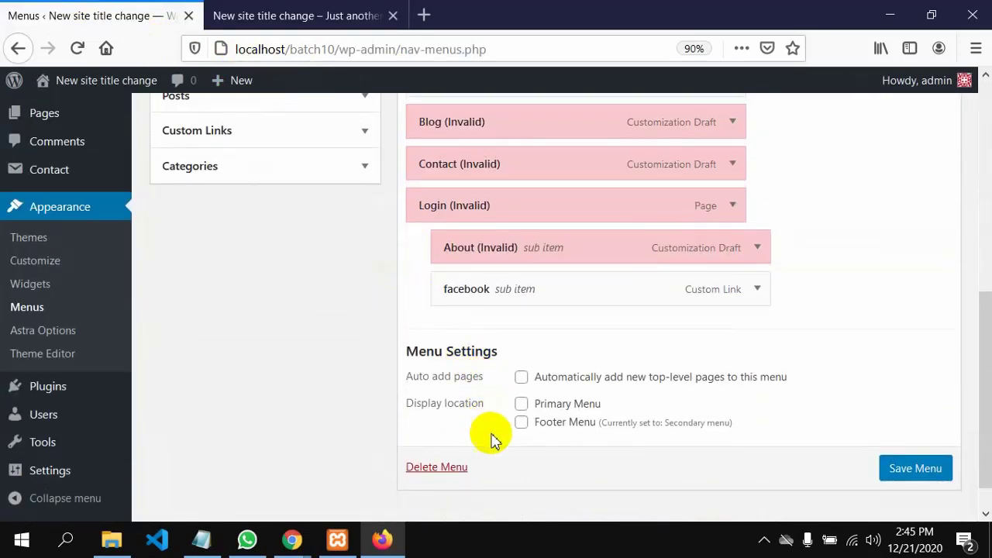
{"action": "scroll", "coordinate": [511, 434], "scroll_direction": "up", "scroll_amount": 5}
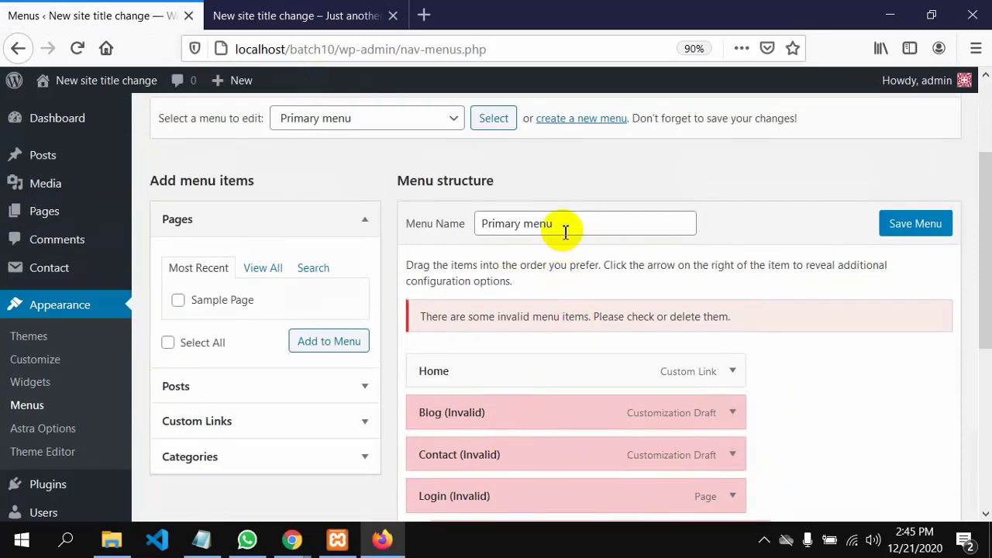
{"action": "left_click", "coordinate": [565, 228]}
{"action": "scroll", "coordinate": [567, 362], "scroll_direction": "down", "scroll_amount": 4}
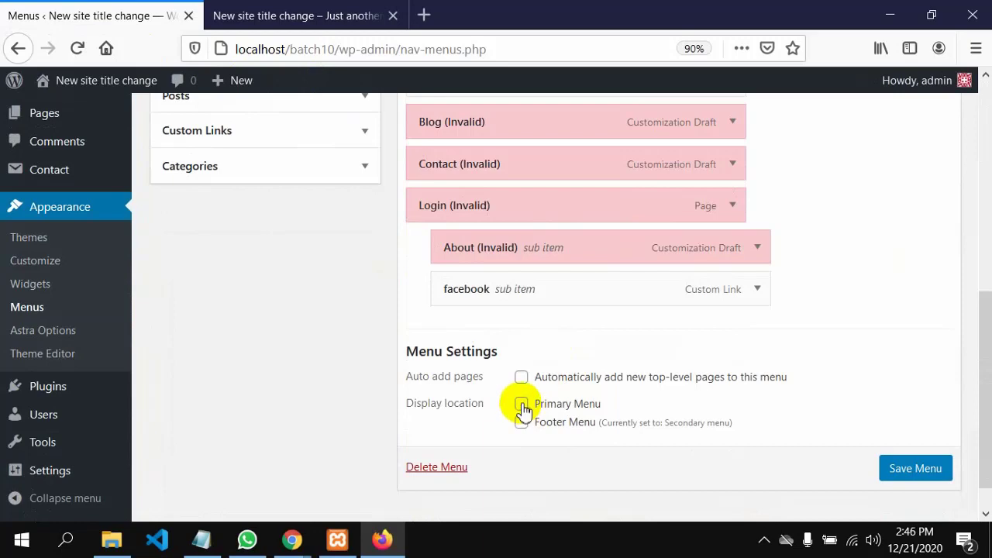
{"action": "scroll", "coordinate": [522, 408], "scroll_direction": "up", "scroll_amount": 2}
{"action": "scroll", "coordinate": [534, 465], "scroll_direction": "down", "scroll_amount": 3}
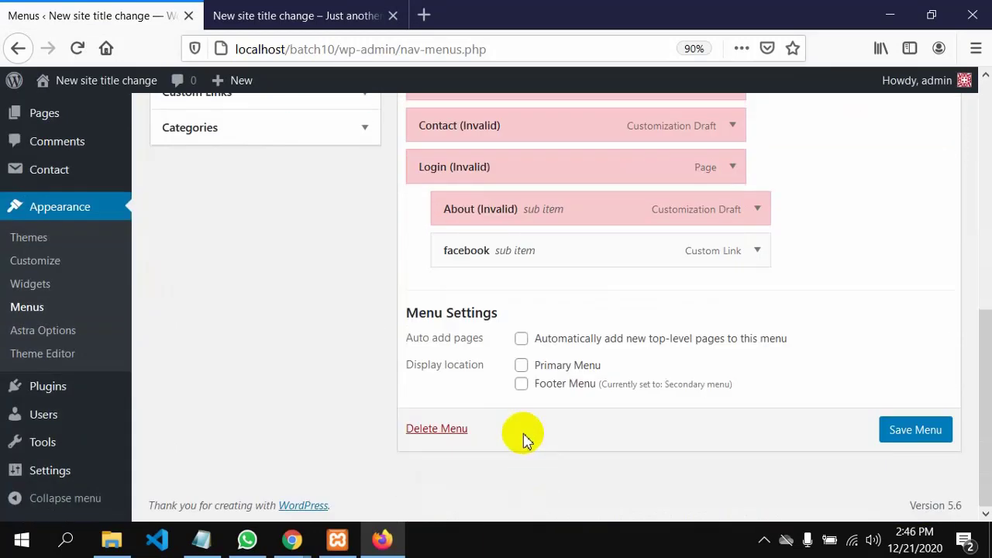
{"action": "left_click", "coordinate": [522, 367]}
Remove the Home, Blog and Contact items from Primary menu
{"action": "scroll", "coordinate": [571, 388], "scroll_direction": "up", "scroll_amount": 4}
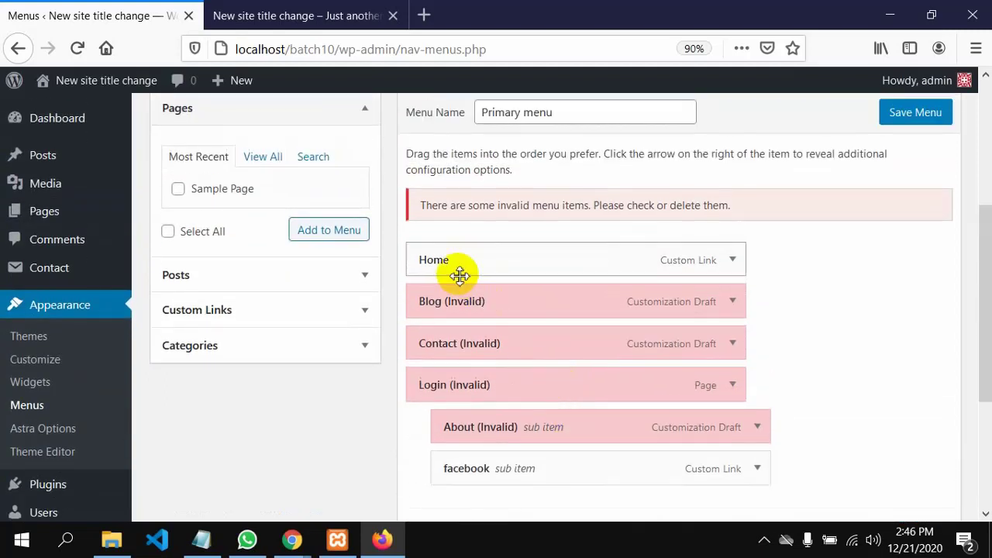
{"action": "left_click", "coordinate": [734, 263]}
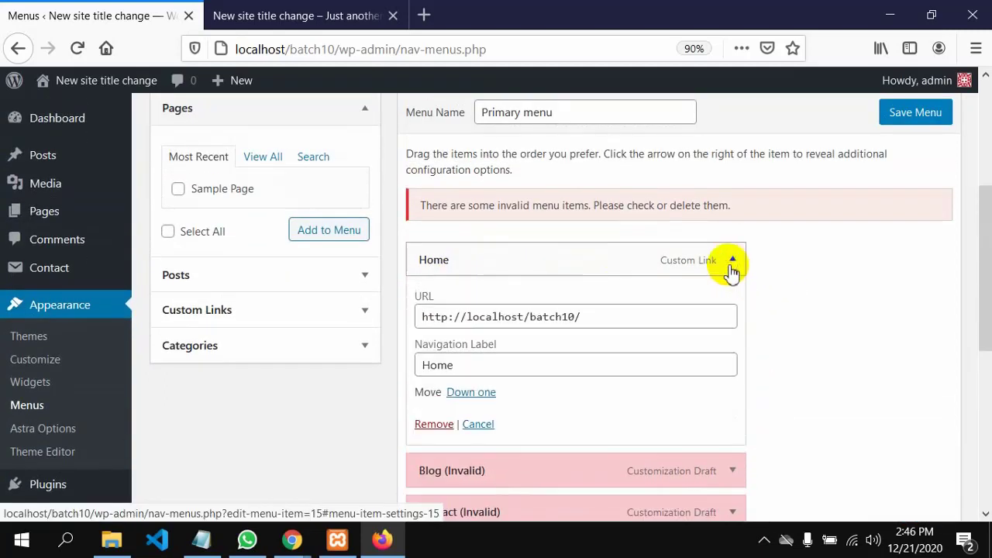
{"action": "left_click", "coordinate": [433, 425]}
{"action": "left_click", "coordinate": [734, 262]}
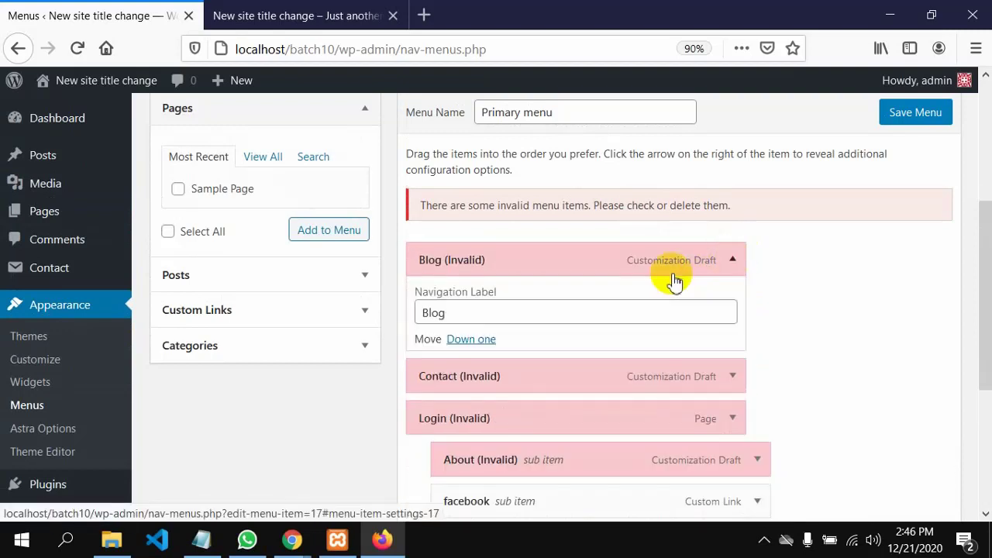
{"action": "left_click", "coordinate": [435, 410]}
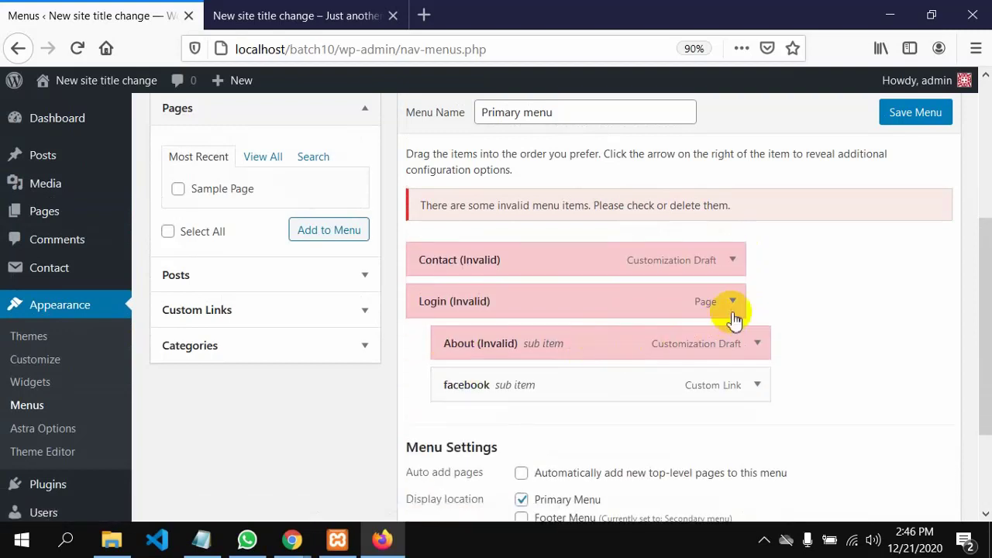
{"action": "left_click", "coordinate": [732, 261]}
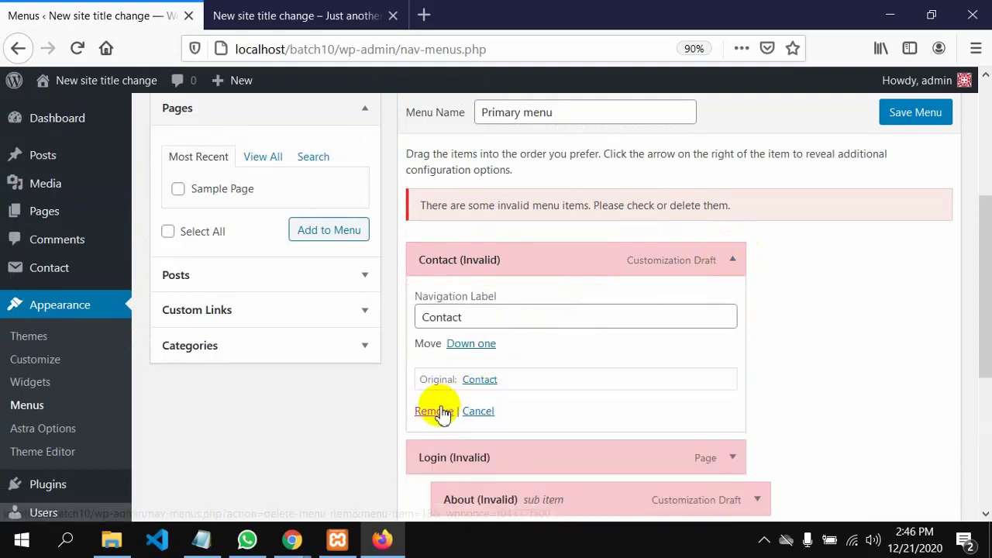
{"action": "left_click", "coordinate": [433, 411]}
Remove the Login, About and facebook items from Primary menu and save the menu
{"action": "left_click", "coordinate": [734, 261]}
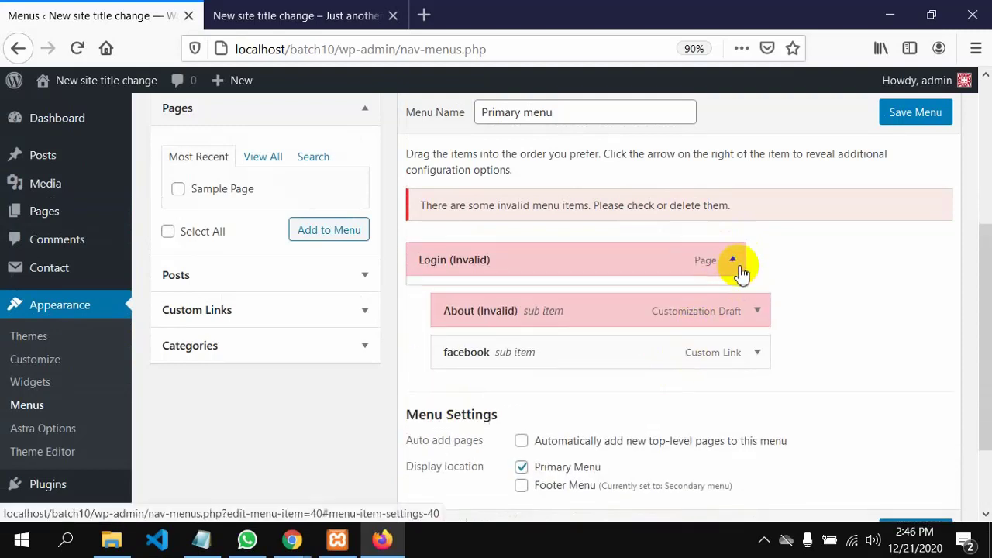
{"action": "left_click", "coordinate": [420, 412]}
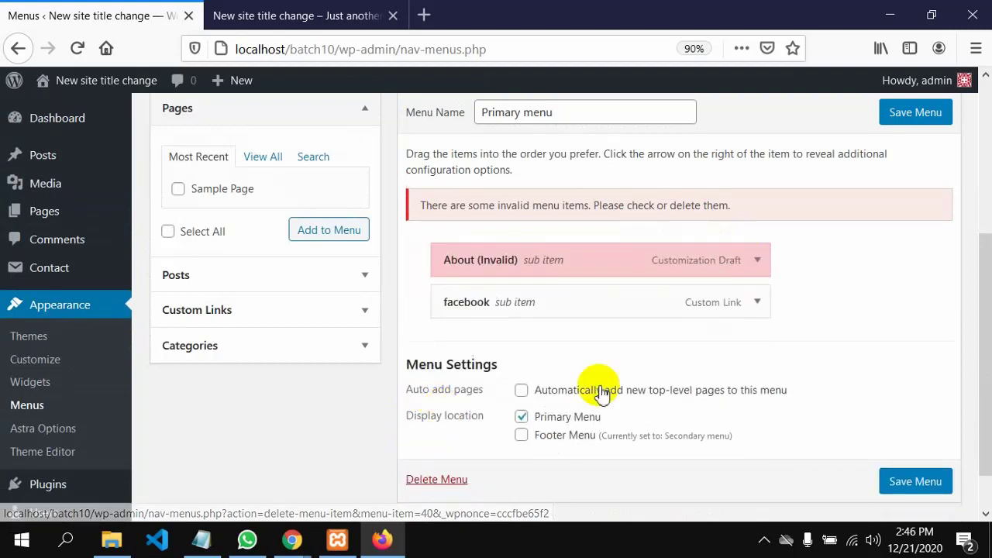
{"action": "left_click", "coordinate": [733, 261]}
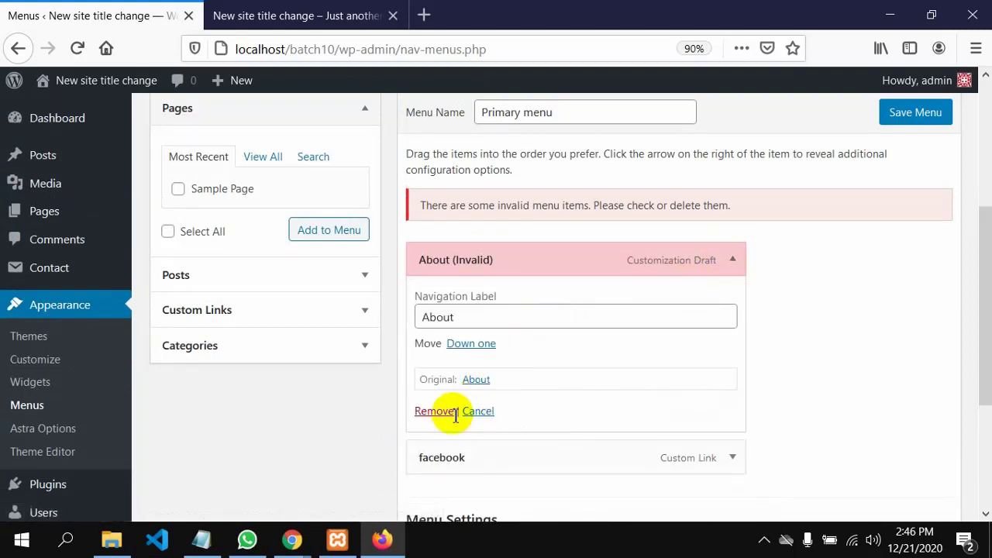
{"action": "left_click", "coordinate": [422, 411]}
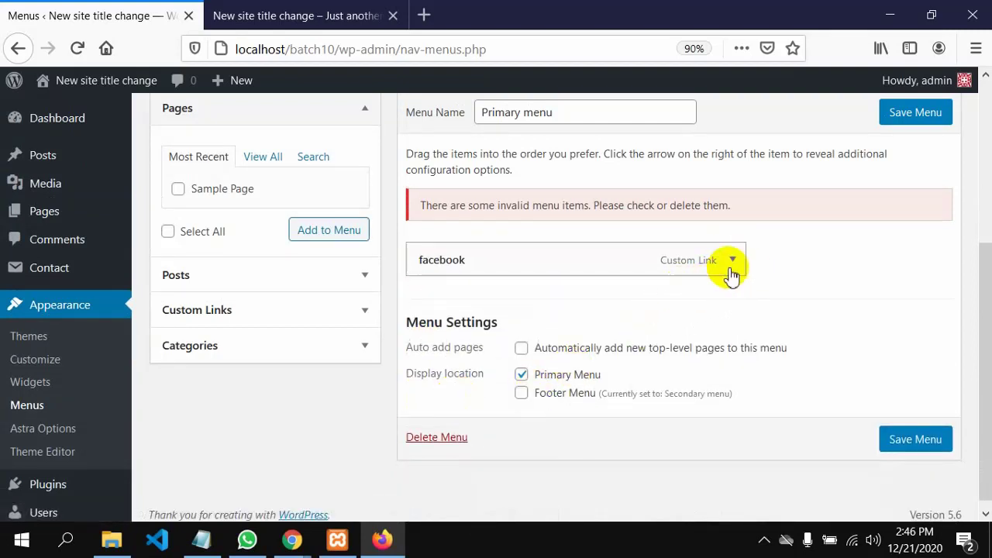
{"action": "left_click", "coordinate": [732, 264]}
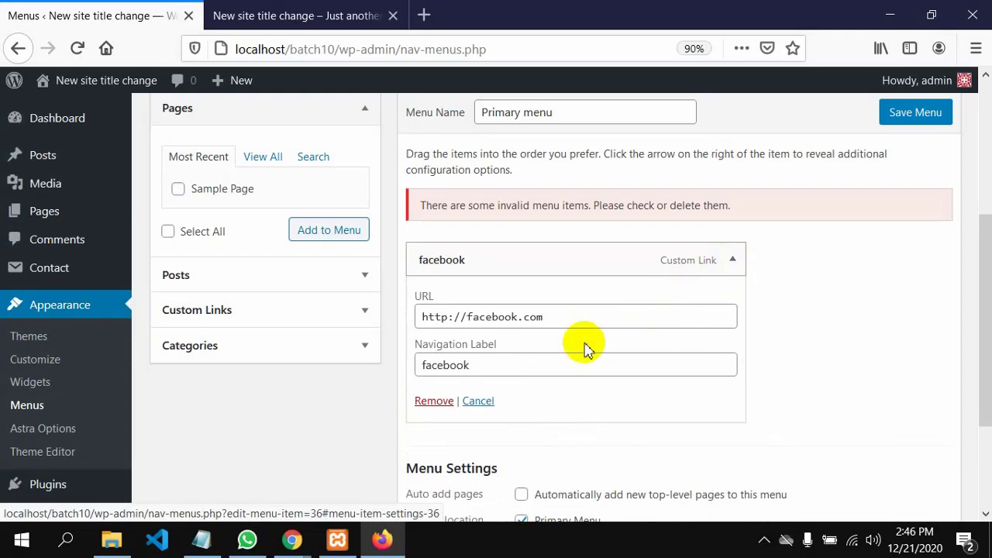
{"action": "left_click", "coordinate": [436, 401]}
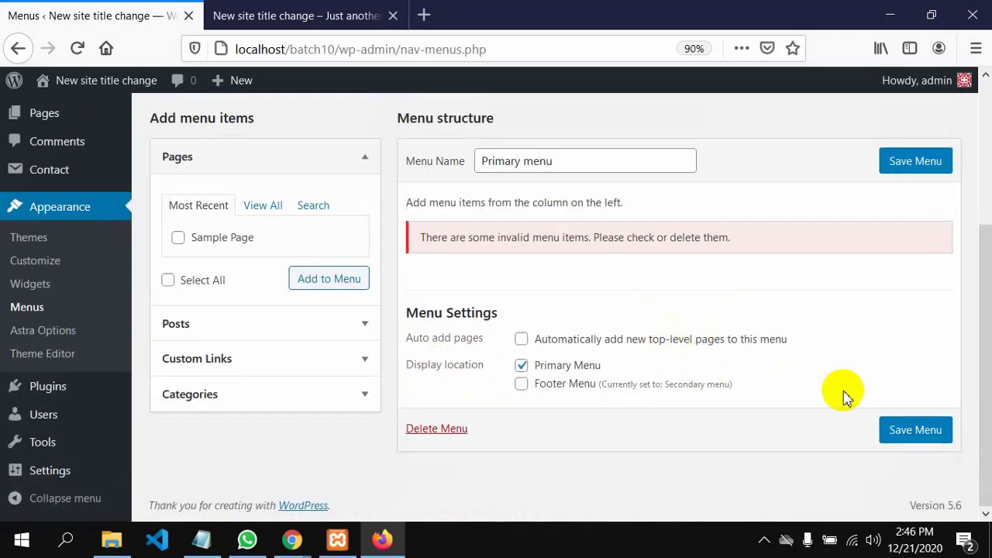
{"action": "left_click", "coordinate": [893, 438]}
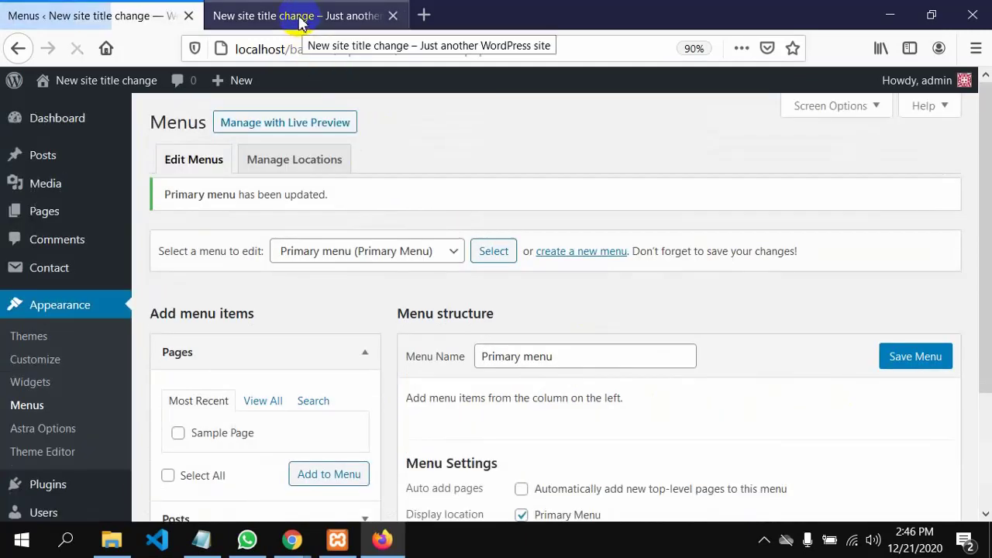
Reload the site's front page and compare its header, content and footer with the Primary menu settings
{"action": "left_click", "coordinate": [303, 20]}
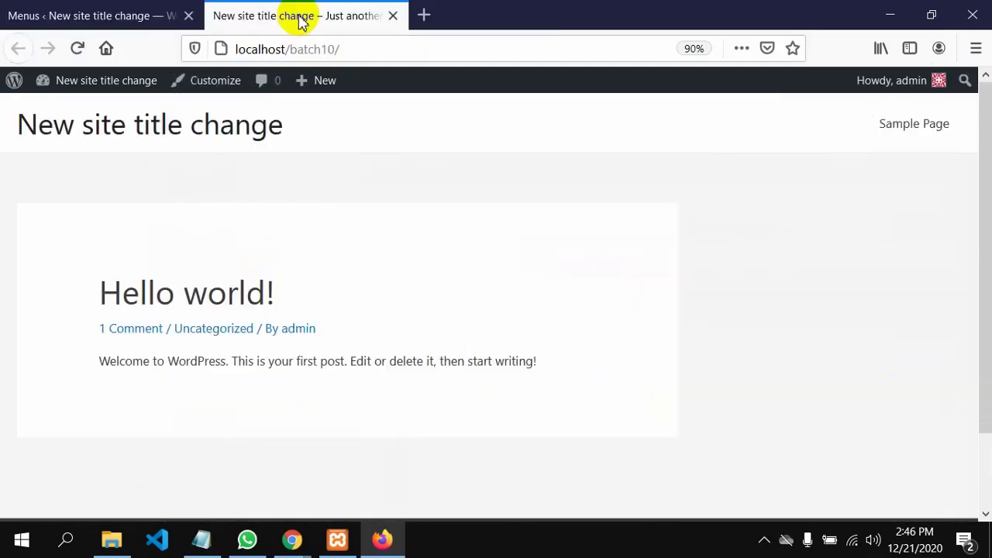
{"action": "left_click", "coordinate": [77, 48]}
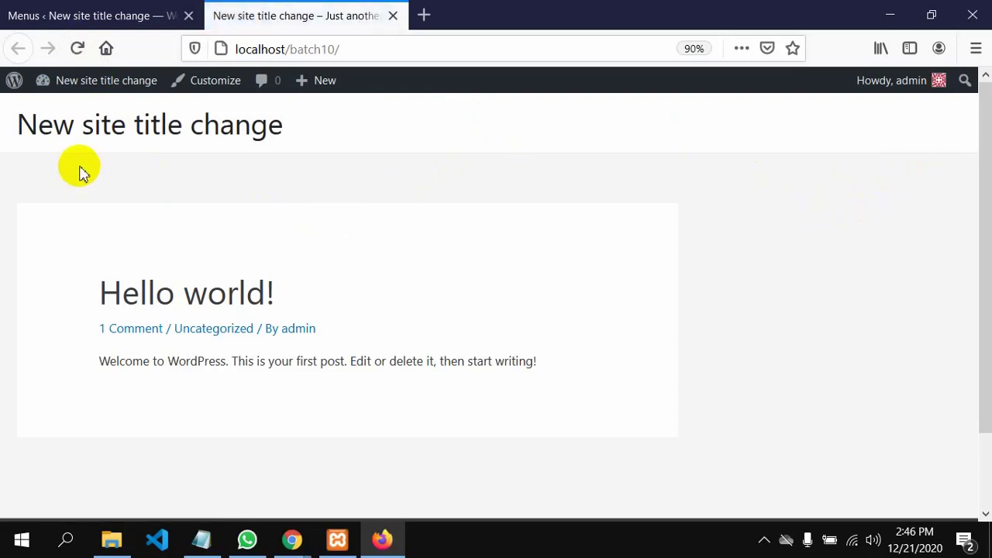
{"action": "left_click", "coordinate": [34, 15]}
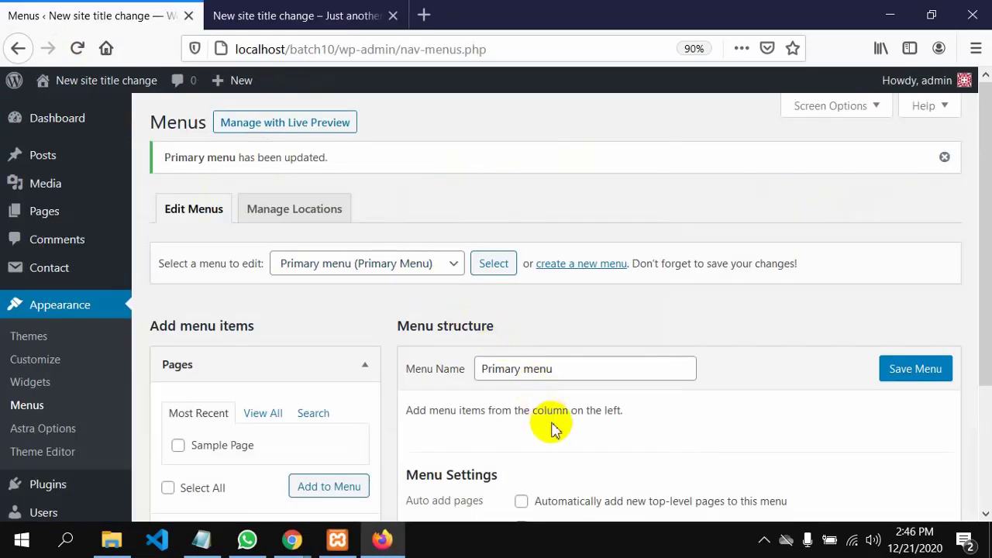
{"action": "scroll", "coordinate": [554, 441], "scroll_direction": "down", "scroll_amount": 3}
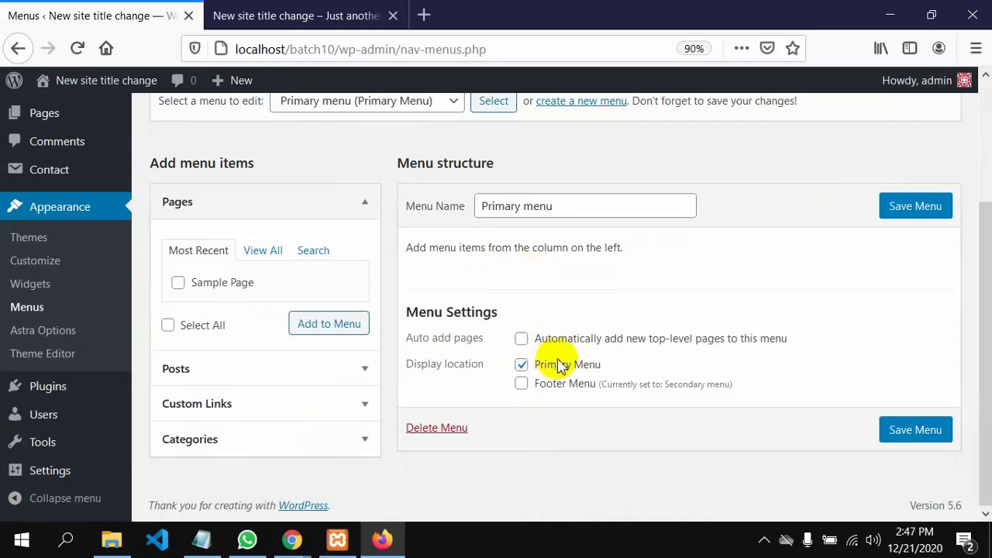
{"action": "scroll", "coordinate": [534, 326], "scroll_direction": "up", "scroll_amount": 2}
{"action": "left_click", "coordinate": [297, 11]}
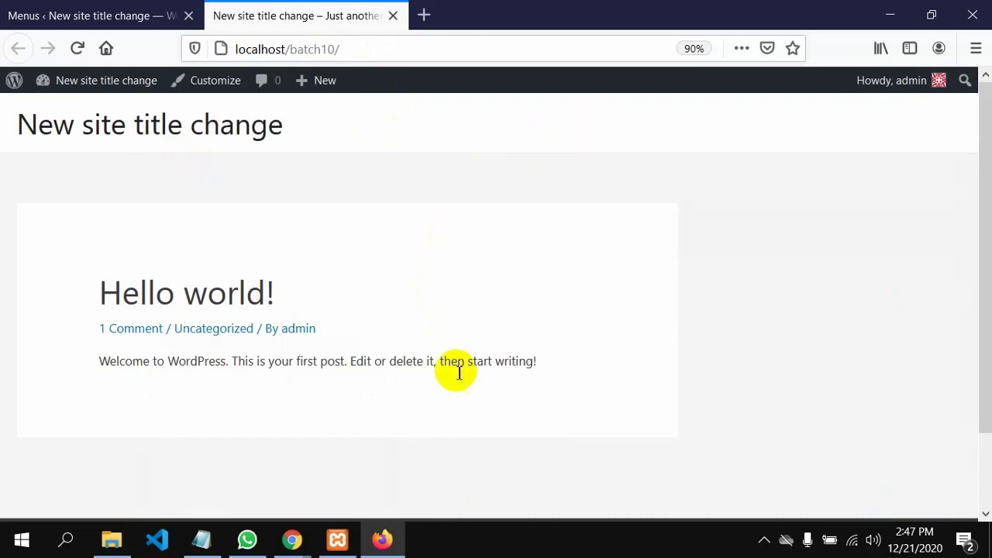
{"action": "scroll", "coordinate": [458, 403], "scroll_direction": "down", "scroll_amount": 2}
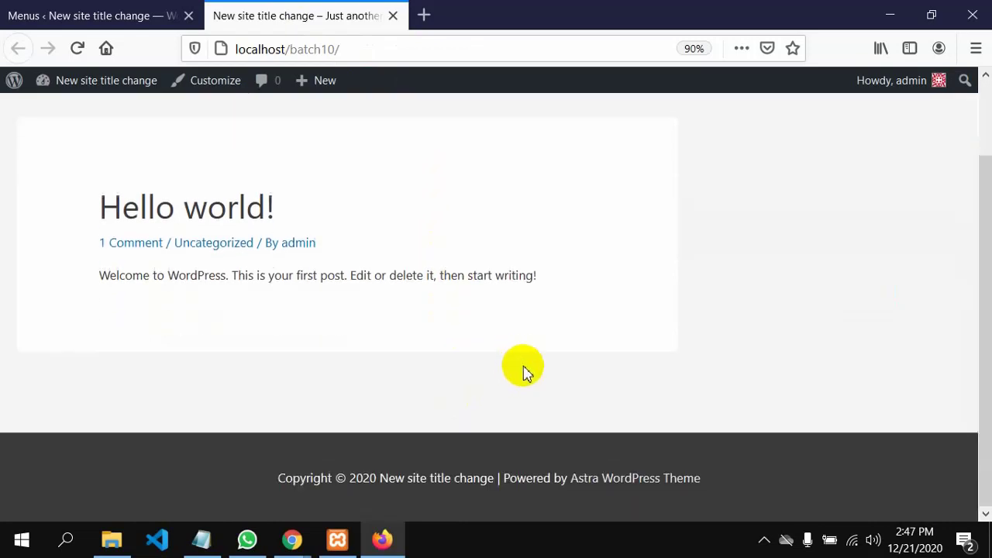
{"action": "scroll", "coordinate": [531, 369], "scroll_direction": "up", "scroll_amount": 2}
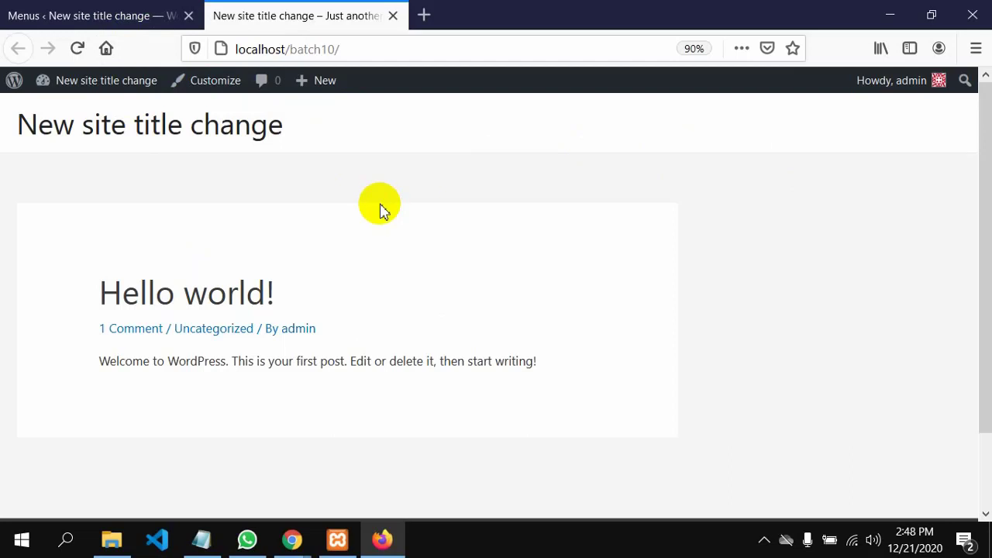
Review the Primary menu structure and display location once more, and return to the live front page
{"action": "left_click", "coordinate": [527, 8]}
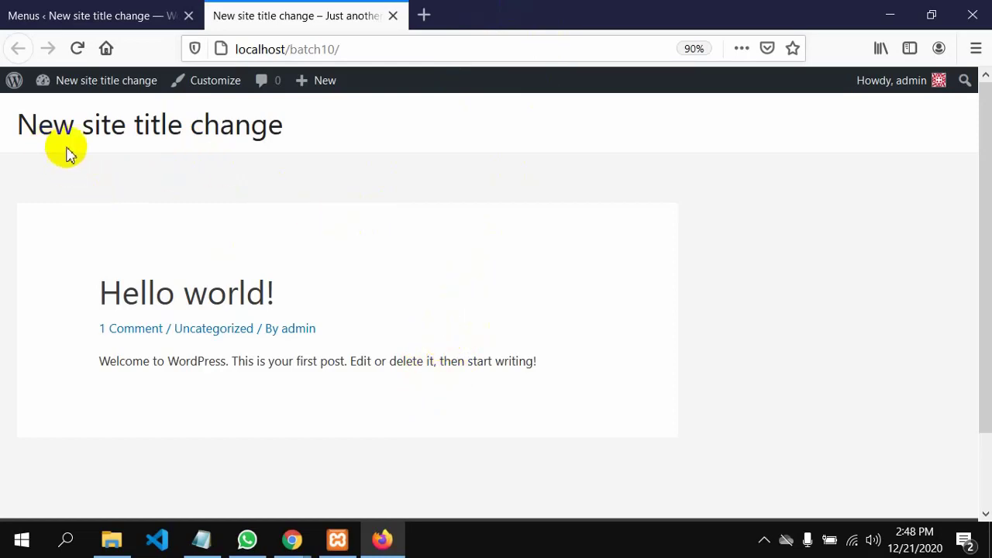
{"action": "left_click", "coordinate": [21, 19]}
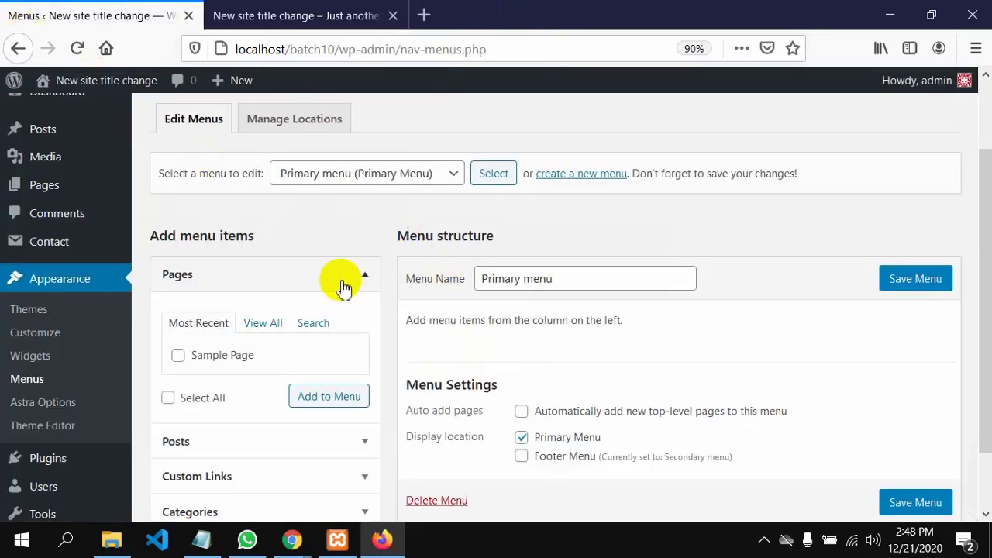
{"action": "scroll", "coordinate": [379, 317], "scroll_direction": "up", "scroll_amount": 2}
{"action": "scroll", "coordinate": [279, 357], "scroll_direction": "down", "scroll_amount": 4}
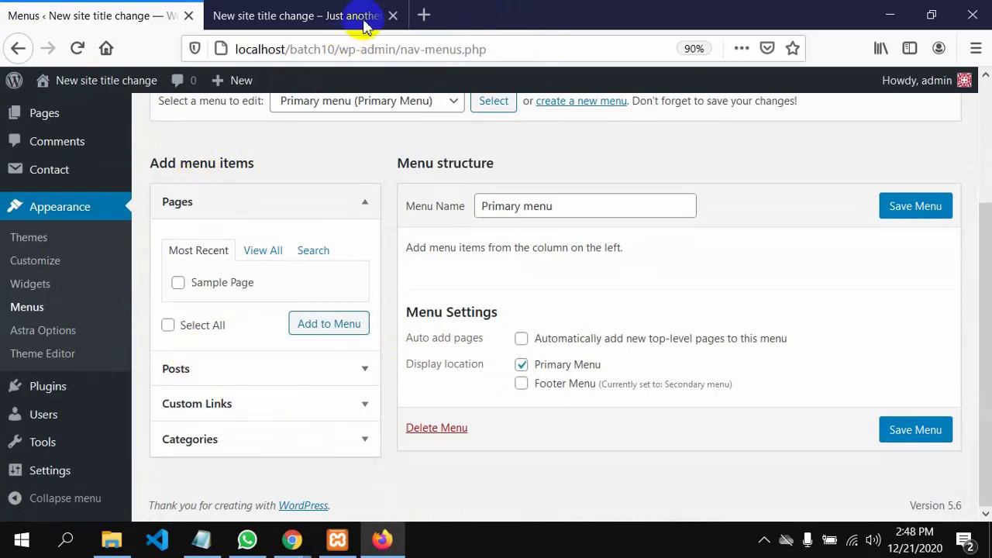
{"action": "left_click", "coordinate": [301, 14]}
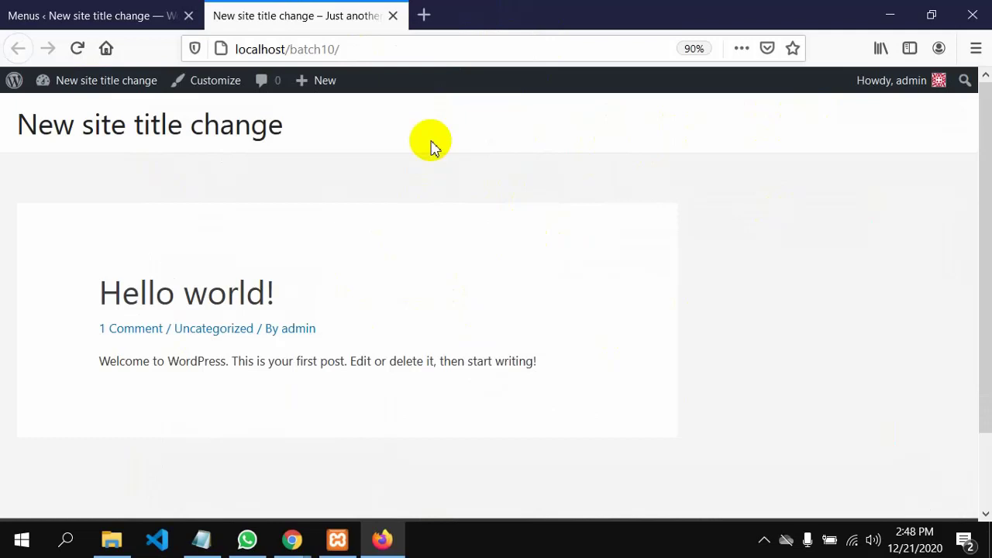
Return to the admin tab and select the empty paragraph block beneath the new page's Home title
{"action": "left_click", "coordinate": [46, 9]}
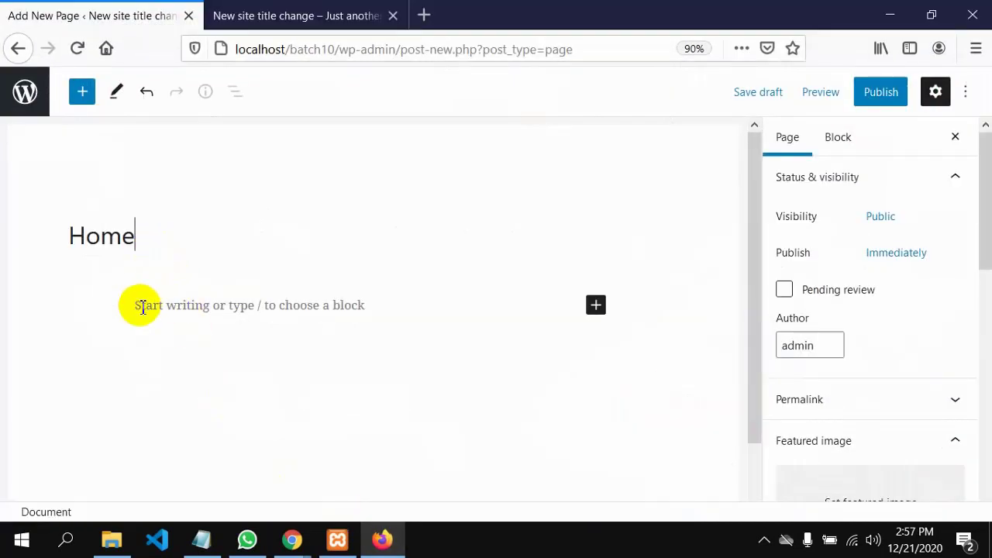
{"action": "left_click", "coordinate": [143, 306]}
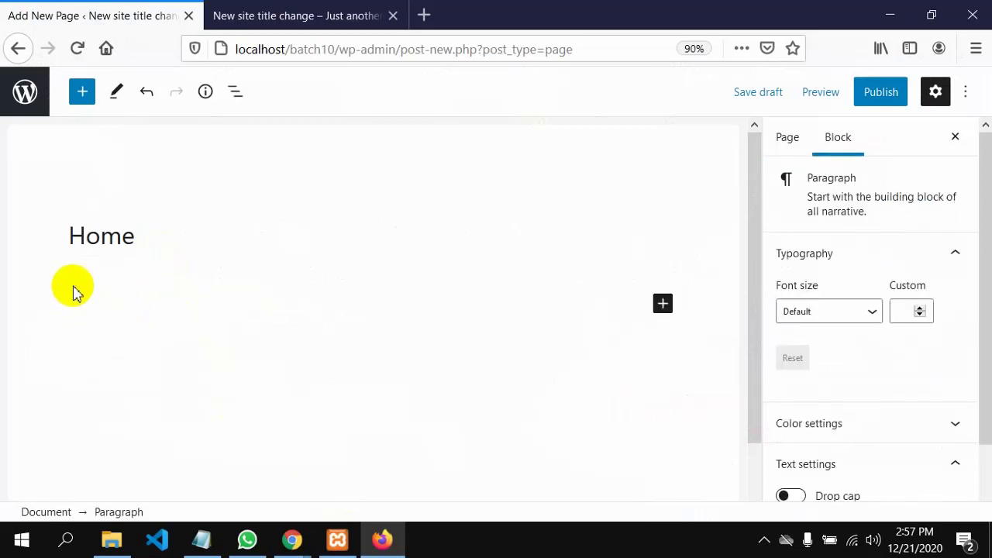
{"action": "left_click", "coordinate": [73, 289]}
{"action": "left_click", "coordinate": [77, 306]}
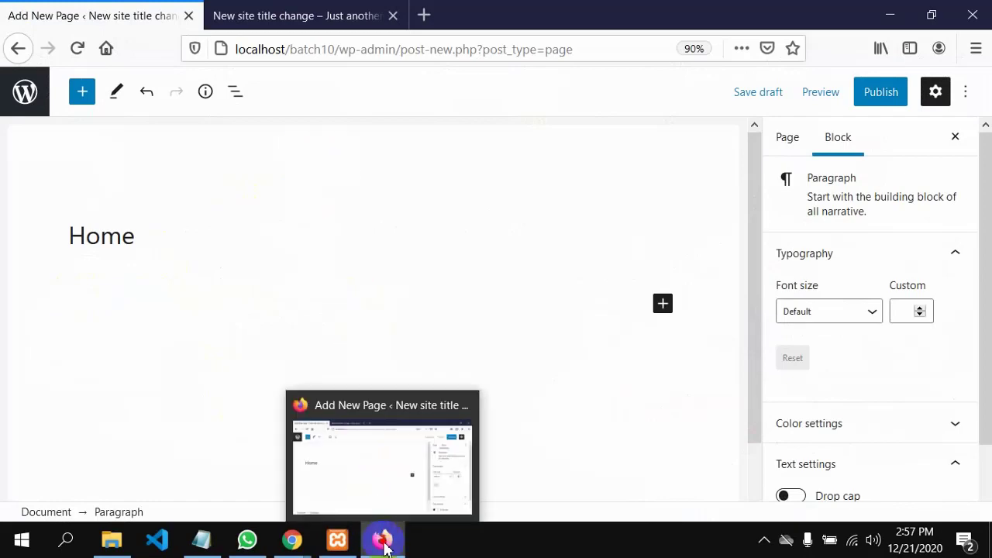
Switch to Chrome, skim the Eiada website and open its Home page from the site navigation
{"action": "left_click", "coordinate": [381, 537]}
{"action": "scroll", "coordinate": [240, 224], "scroll_direction": "down", "scroll_amount": 10}
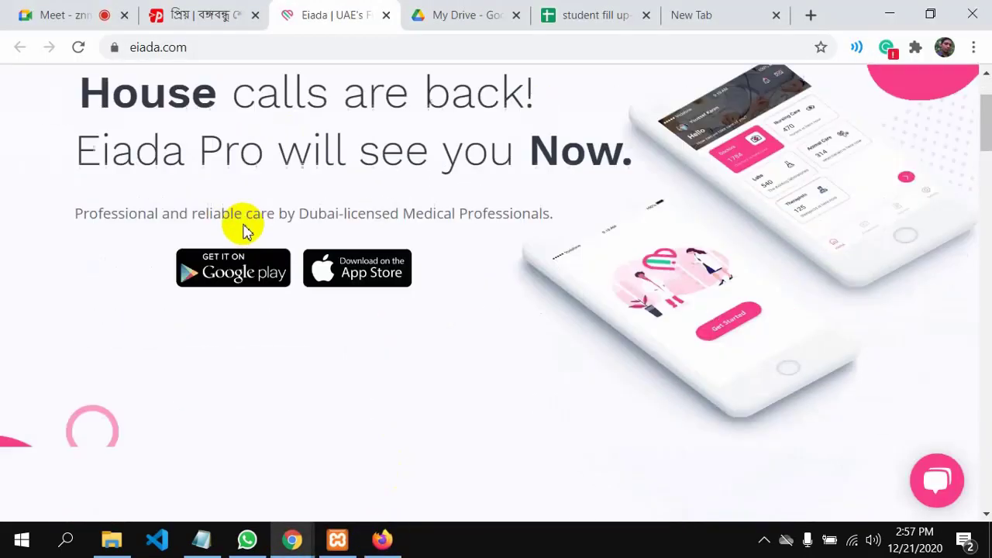
{"action": "scroll", "coordinate": [438, 237], "scroll_direction": "up", "scroll_amount": 5}
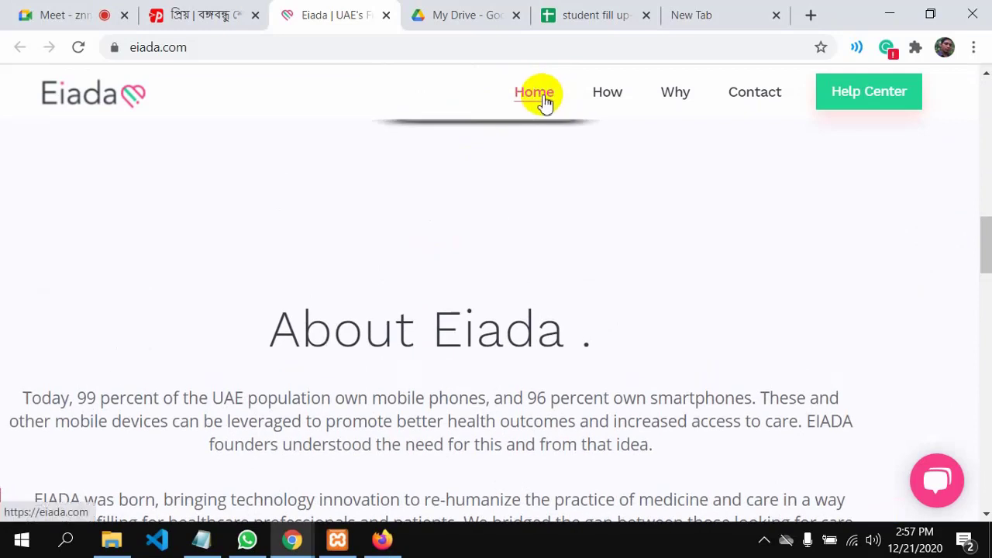
{"action": "left_click", "coordinate": [539, 97]}
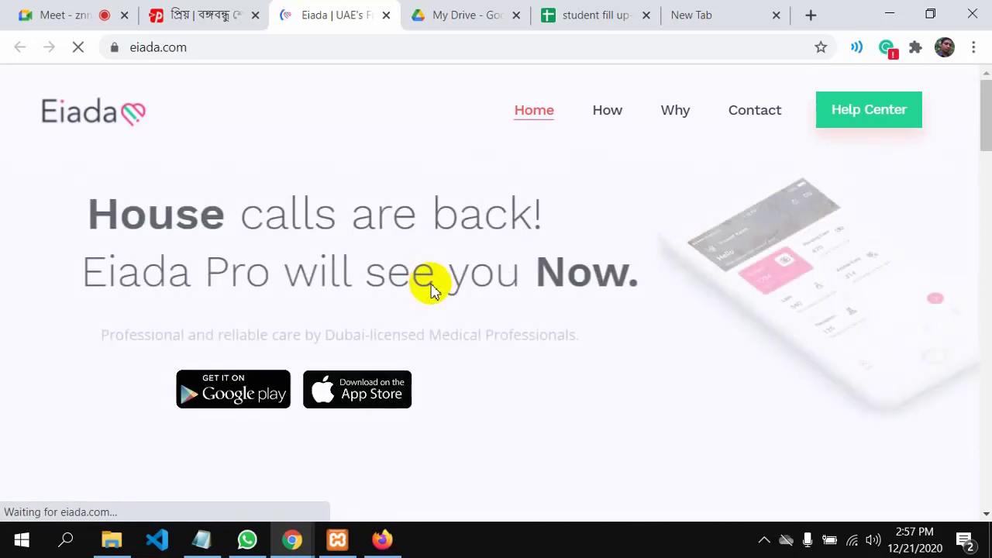
Examine the Eiada home page's sections, from the hero banner through the phone mockup to About Eiada
{"action": "scroll", "coordinate": [546, 348], "scroll_direction": "down", "scroll_amount": 5}
{"action": "scroll", "coordinate": [546, 349], "scroll_direction": "down", "scroll_amount": 10}
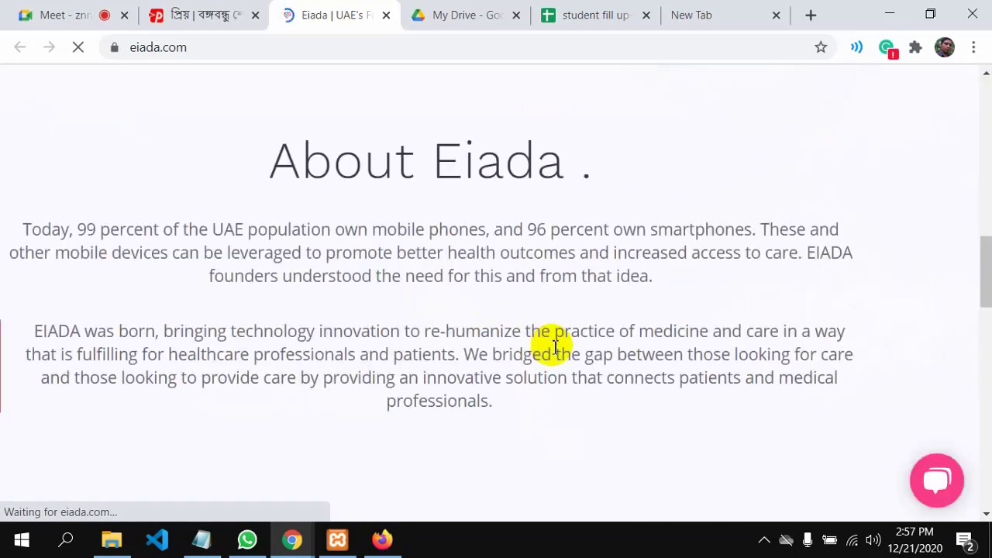
{"action": "scroll", "coordinate": [554, 353], "scroll_direction": "up", "scroll_amount": 3}
{"action": "scroll", "coordinate": [556, 353], "scroll_direction": "up", "scroll_amount": 12}
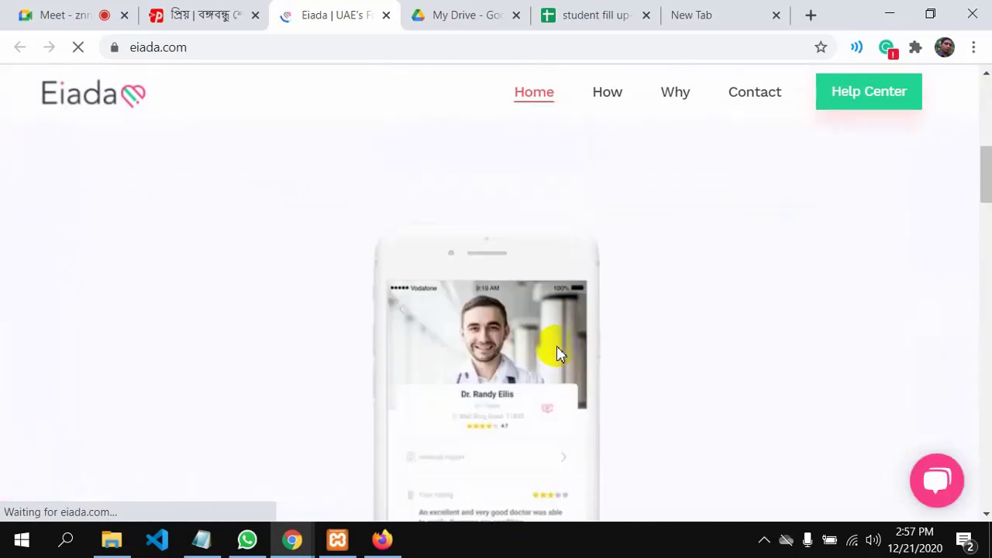
{"action": "scroll", "coordinate": [549, 250], "scroll_direction": "down", "scroll_amount": 10}
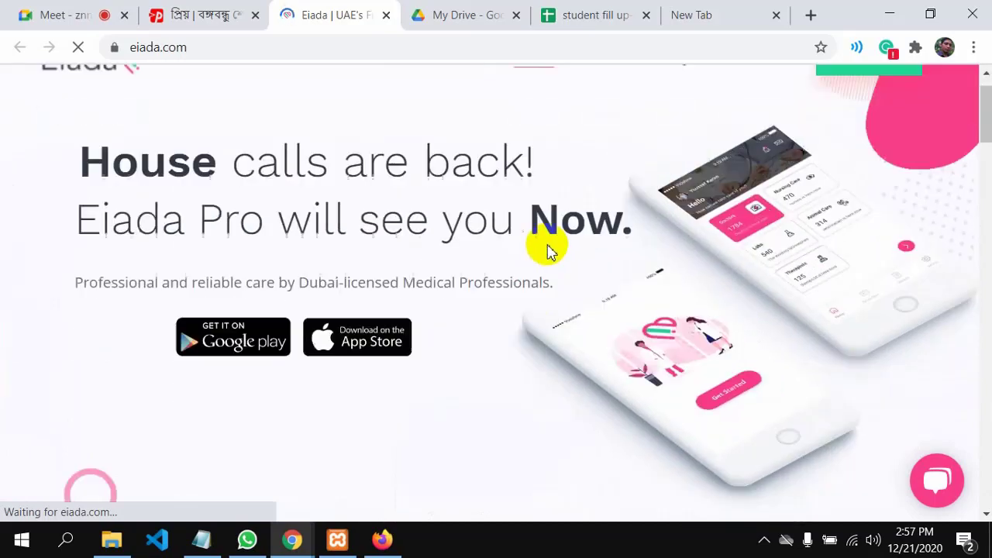
{"action": "scroll", "coordinate": [540, 271], "scroll_direction": "down", "scroll_amount": 3}
{"action": "scroll", "coordinate": [540, 271], "scroll_direction": "up", "scroll_amount": 8}
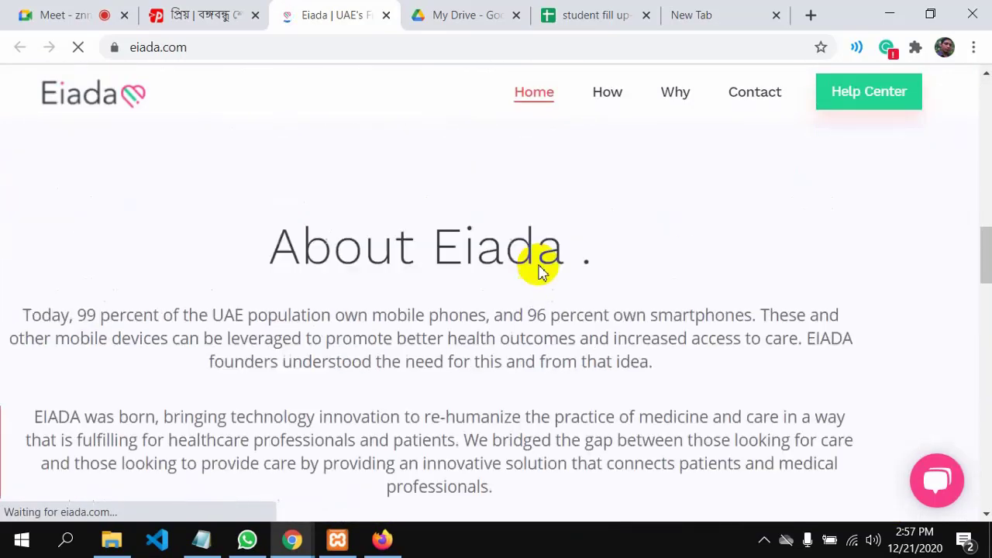
{"action": "scroll", "coordinate": [540, 272], "scroll_direction": "up", "scroll_amount": 5}
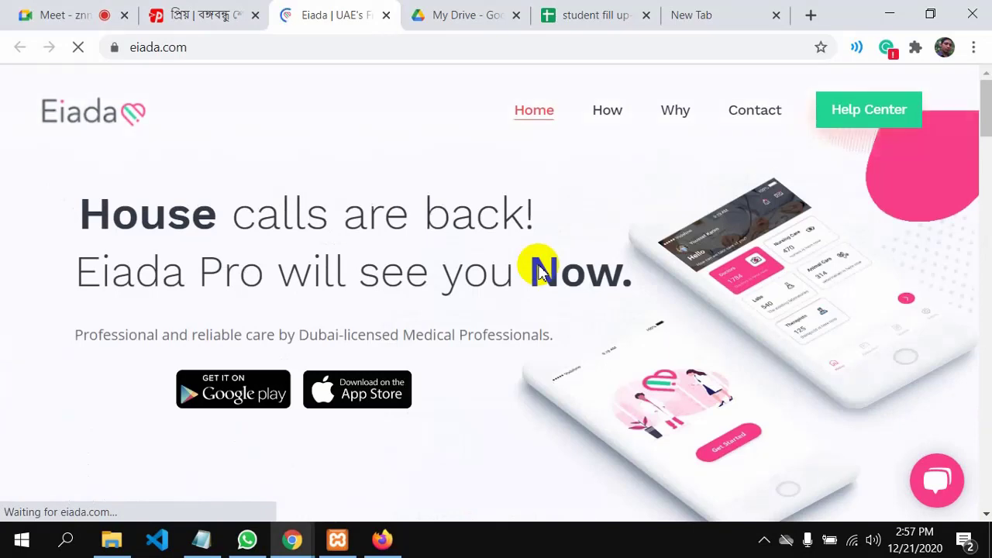
{"action": "scroll", "coordinate": [540, 273], "scroll_direction": "down", "scroll_amount": 3}
{"action": "scroll", "coordinate": [537, 275], "scroll_direction": "down", "scroll_amount": 3}
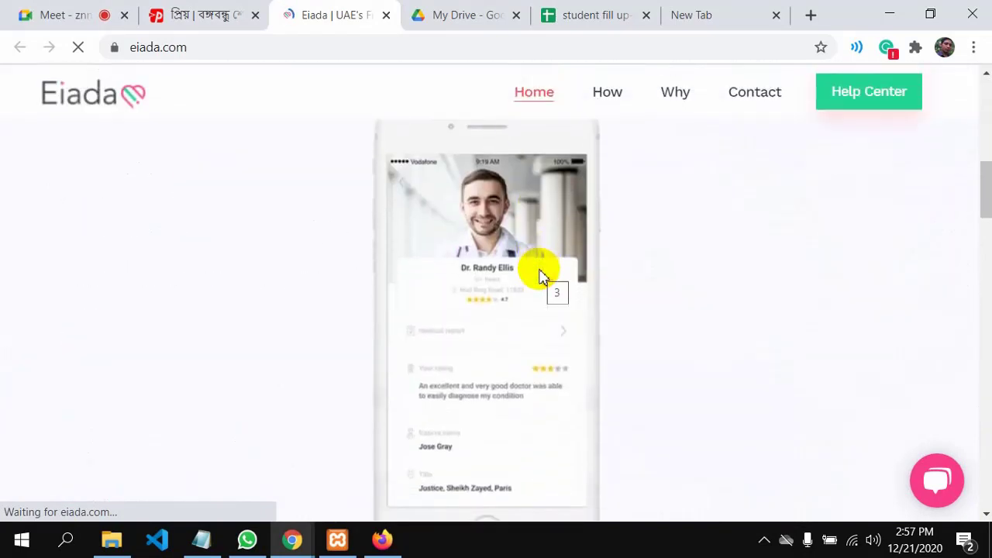
Open the quiz.priyo.com page and copy its organiser and partner text, from "আয়োজনে:" through "প্রিয়.কম"
{"action": "scroll", "coordinate": [538, 273], "scroll_direction": "up", "scroll_amount": 7}
{"action": "left_click", "coordinate": [224, 25]}
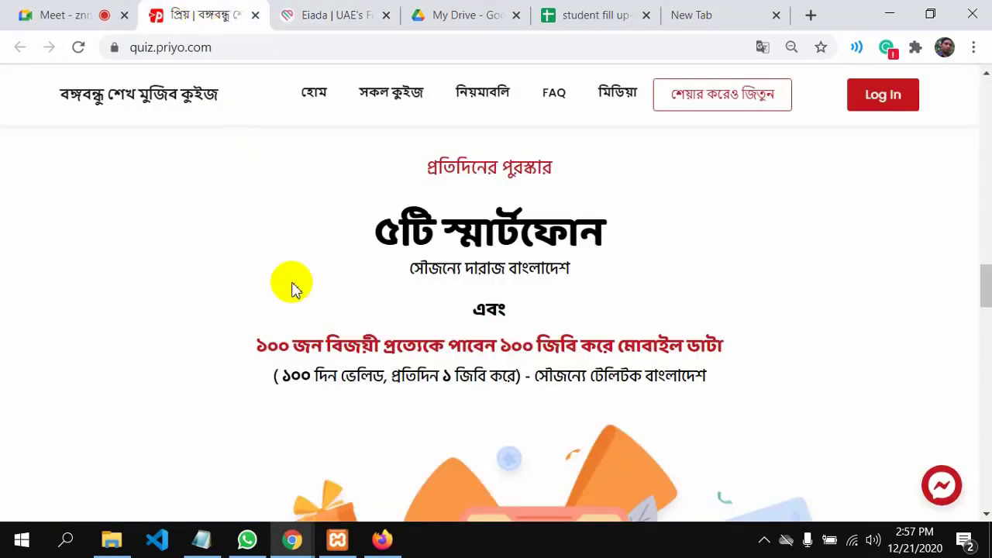
{"action": "scroll", "coordinate": [297, 305], "scroll_direction": "down", "scroll_amount": 10}
{"action": "scroll", "coordinate": [301, 318], "scroll_direction": "down", "scroll_amount": 5}
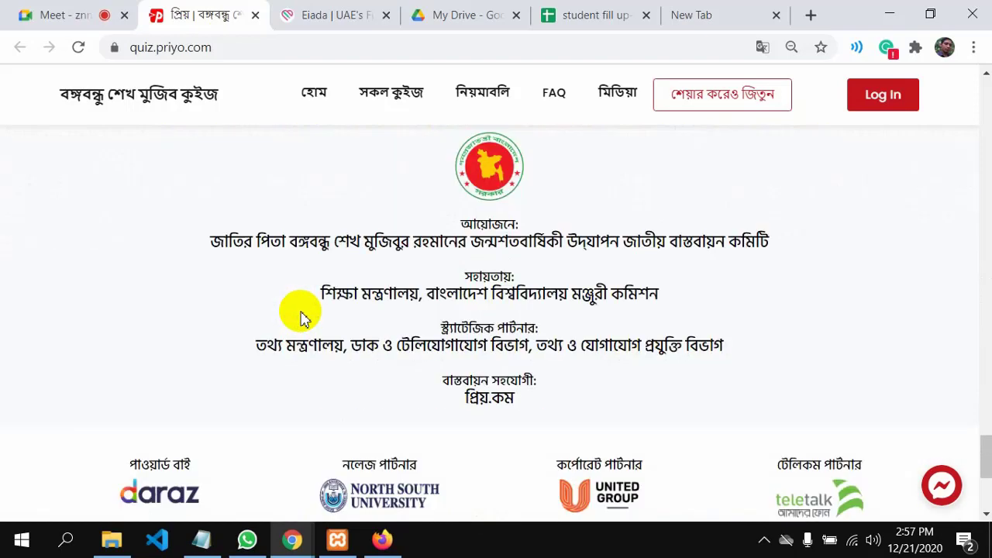
{"action": "scroll", "coordinate": [301, 317], "scroll_direction": "down", "scroll_amount": 4}
{"action": "scroll", "coordinate": [299, 314], "scroll_direction": "up", "scroll_amount": 6}
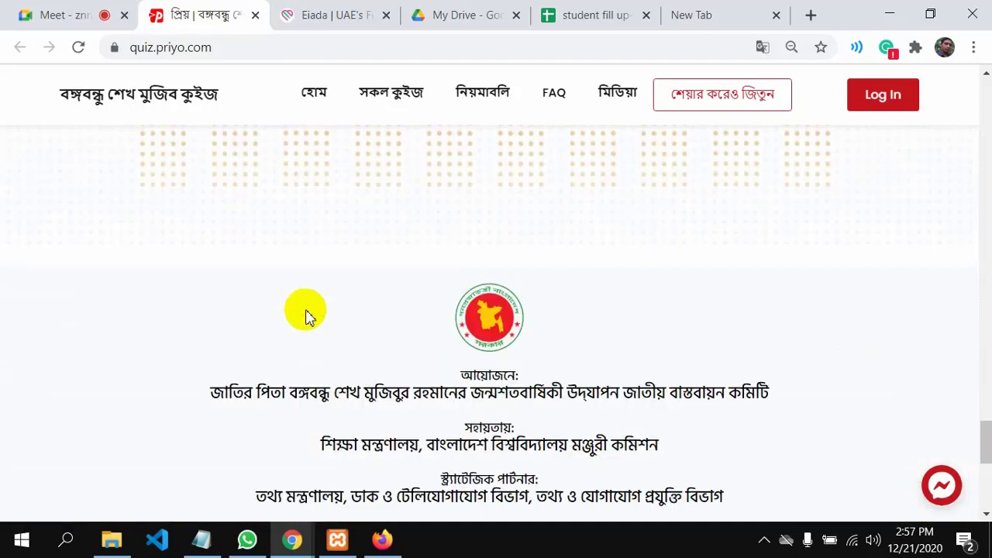
{"action": "scroll", "coordinate": [306, 316], "scroll_direction": "down", "scroll_amount": 2}
{"action": "left_click_drag", "start_coordinate": [463, 222], "coordinate": [532, 407]}
{"action": "right_click", "coordinate": [416, 240]}
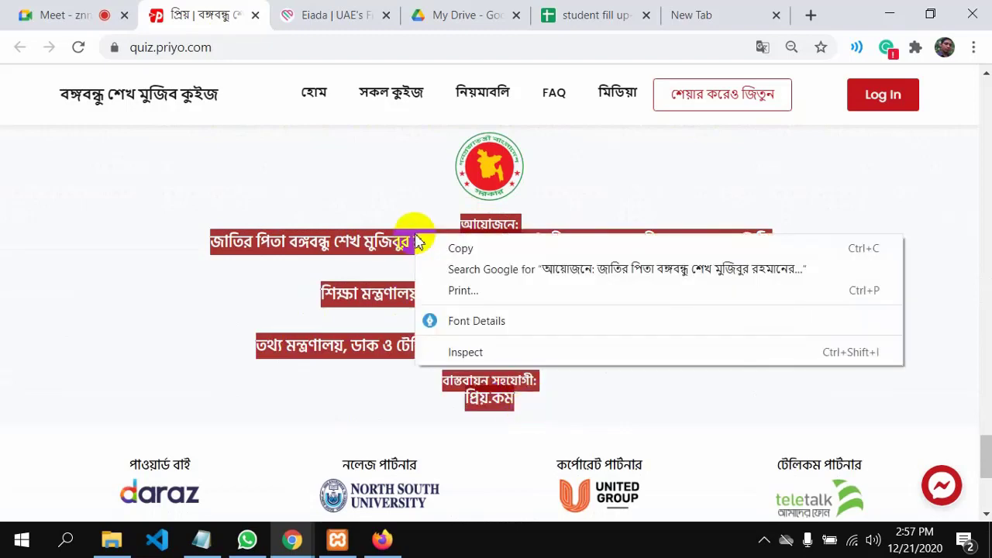
{"action": "left_click", "coordinate": [469, 249]}
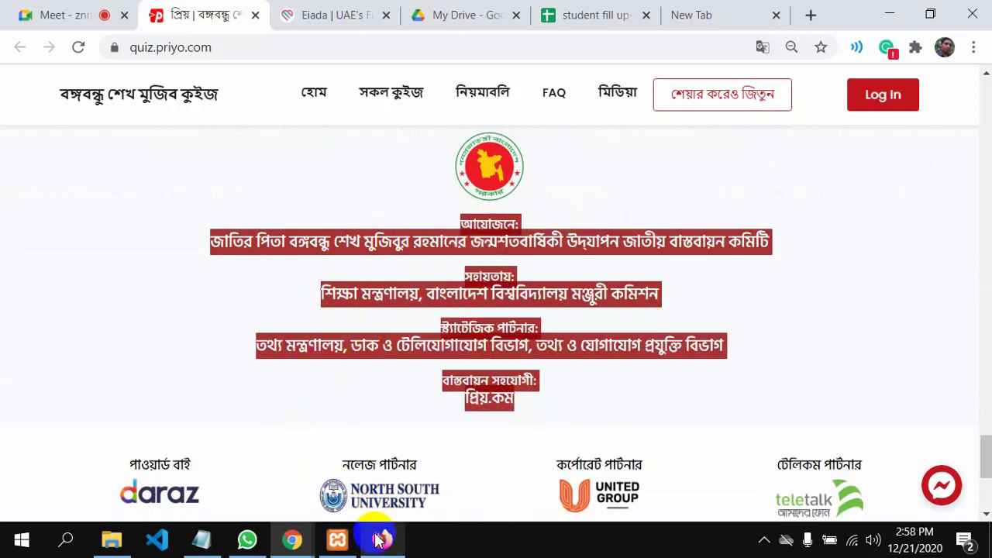
Switch to Firefox, paste the copied text into the empty paragraph beneath the Home title, and check the pasted content
{"action": "left_click", "coordinate": [387, 442]}
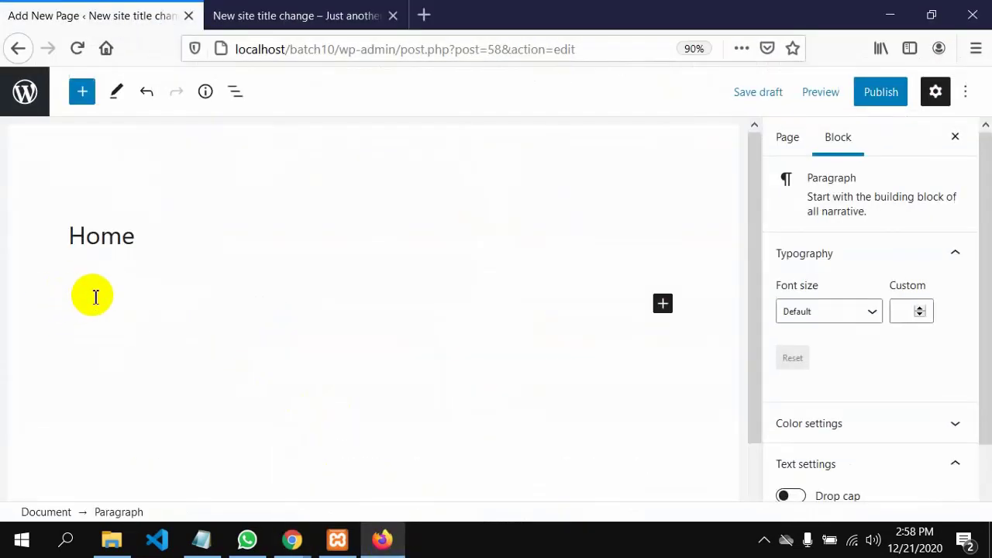
{"action": "right_click", "coordinate": [95, 297]}
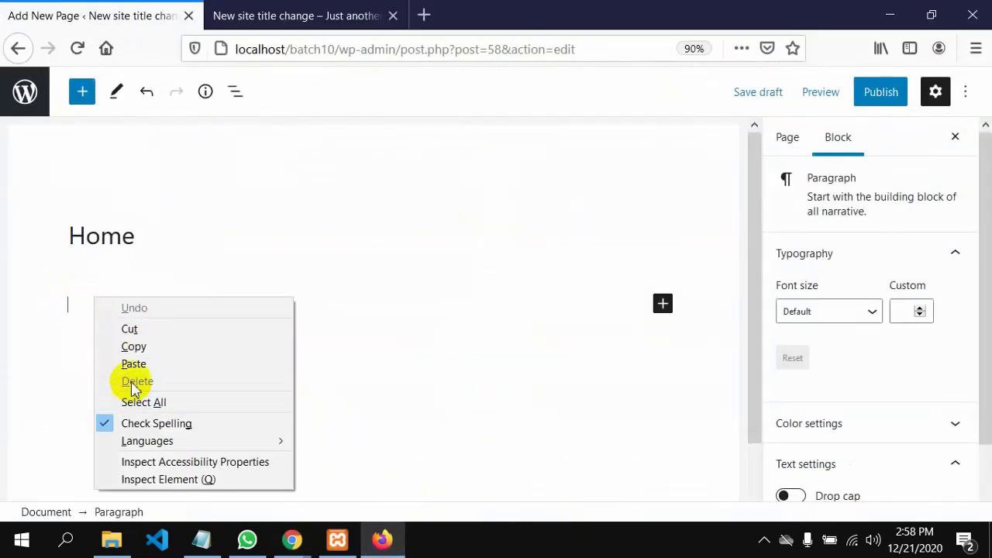
{"action": "left_click", "coordinate": [137, 367]}
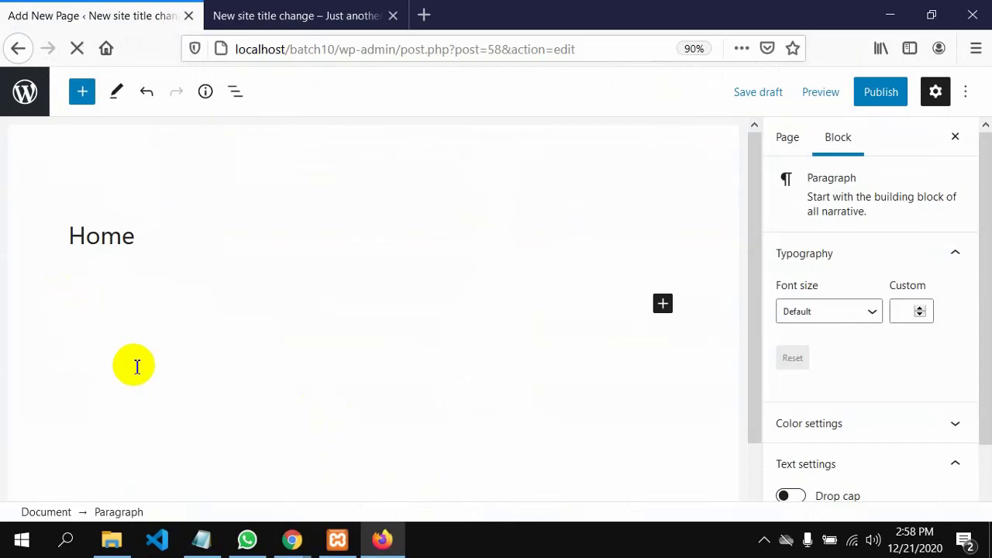
{"action": "scroll", "coordinate": [230, 316], "scroll_direction": "up", "scroll_amount": 2}
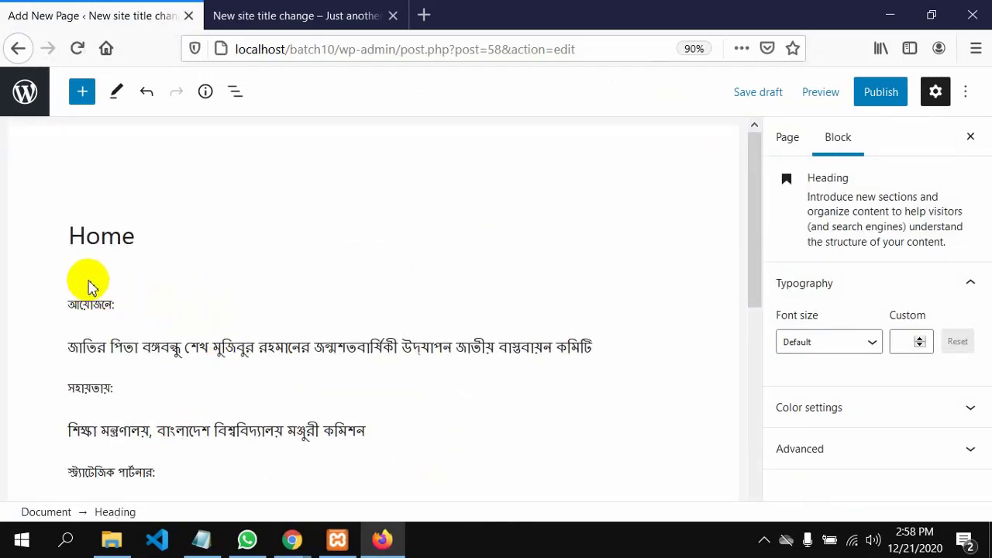
{"action": "scroll", "coordinate": [162, 370], "scroll_direction": "down", "scroll_amount": 4}
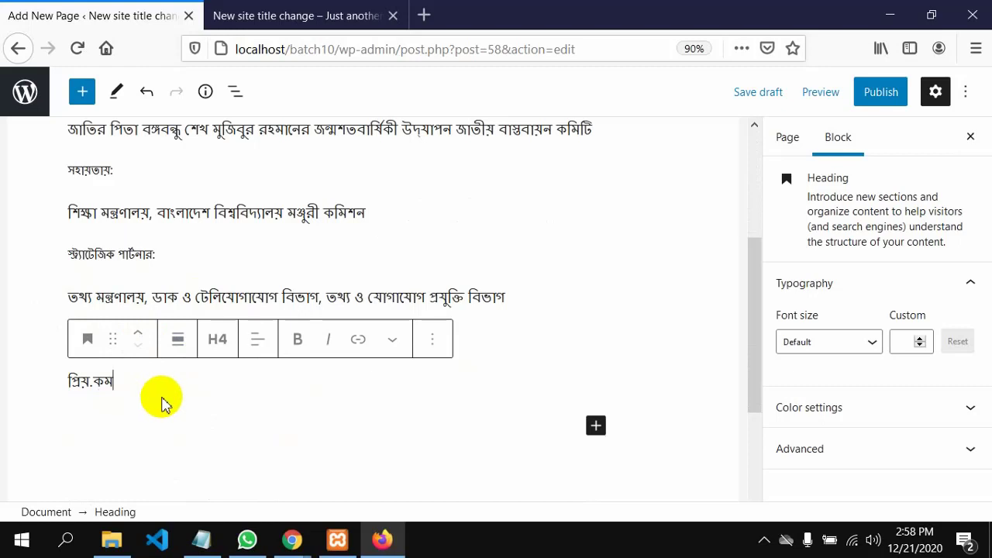
{"action": "scroll", "coordinate": [333, 356], "scroll_direction": "up", "scroll_amount": 5}
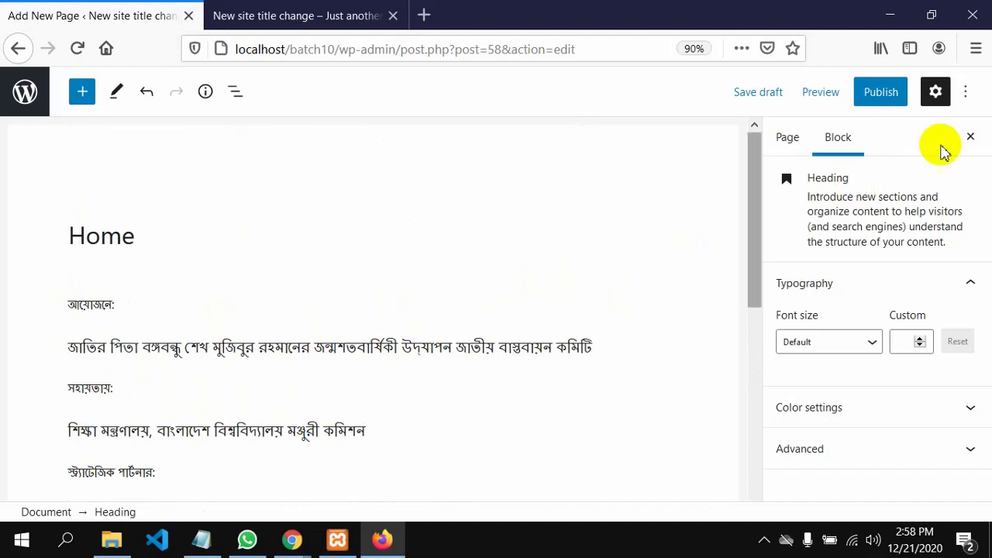
In the page settings, start setting a featured image and choose background-2242685_1280.jpg from the media library
{"action": "left_click", "coordinate": [936, 96]}
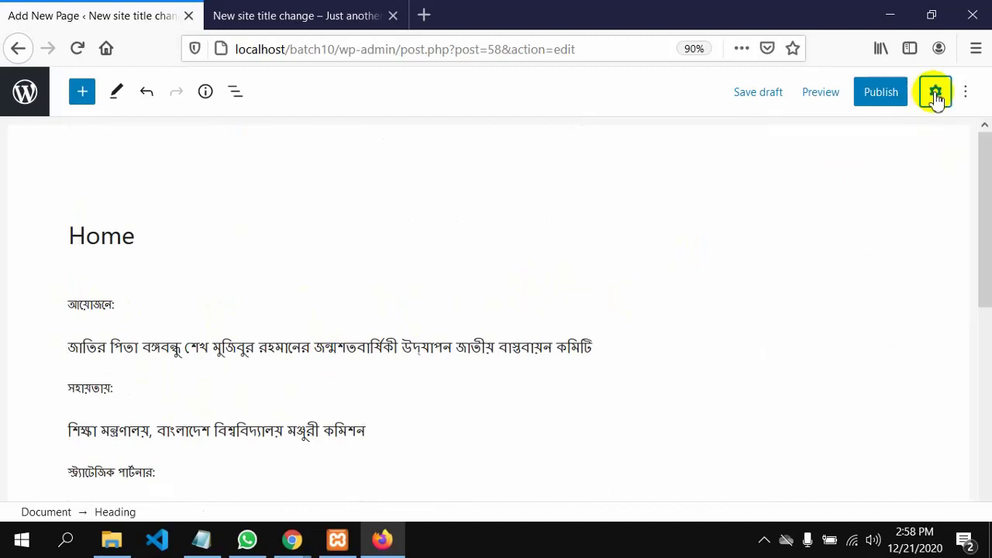
{"action": "left_click", "coordinate": [936, 95]}
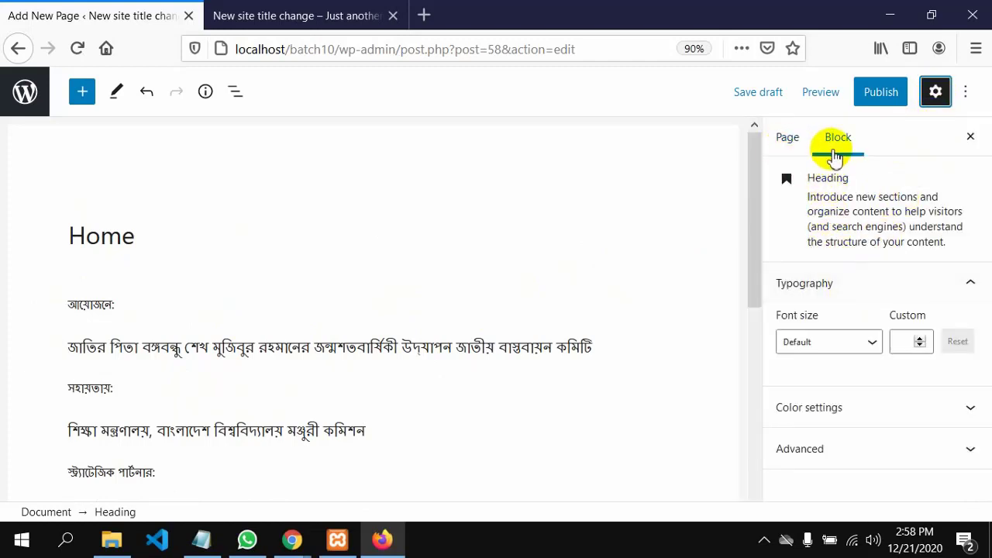
{"action": "left_click", "coordinate": [789, 141]}
{"action": "scroll", "coordinate": [827, 249], "scroll_direction": "down", "scroll_amount": 3}
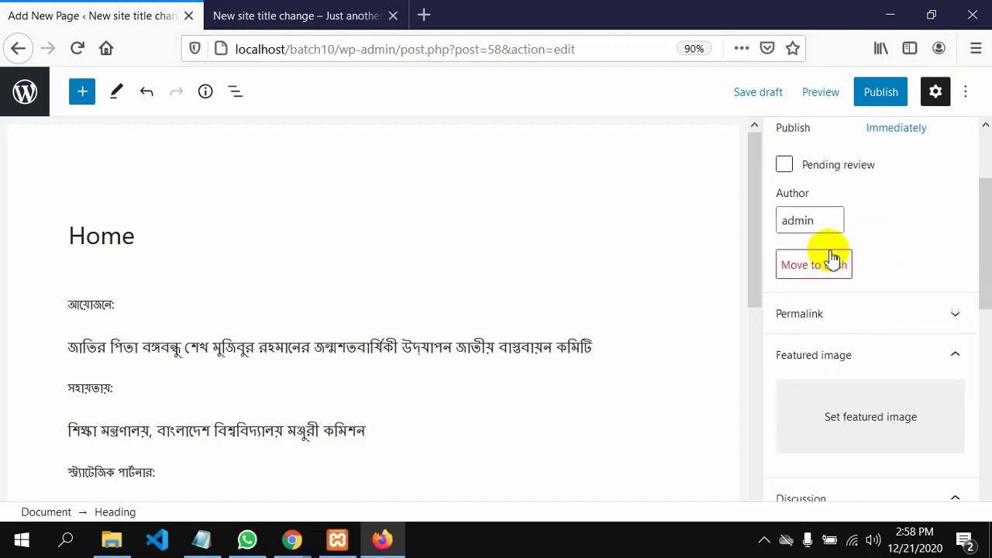
{"action": "left_click", "coordinate": [850, 409]}
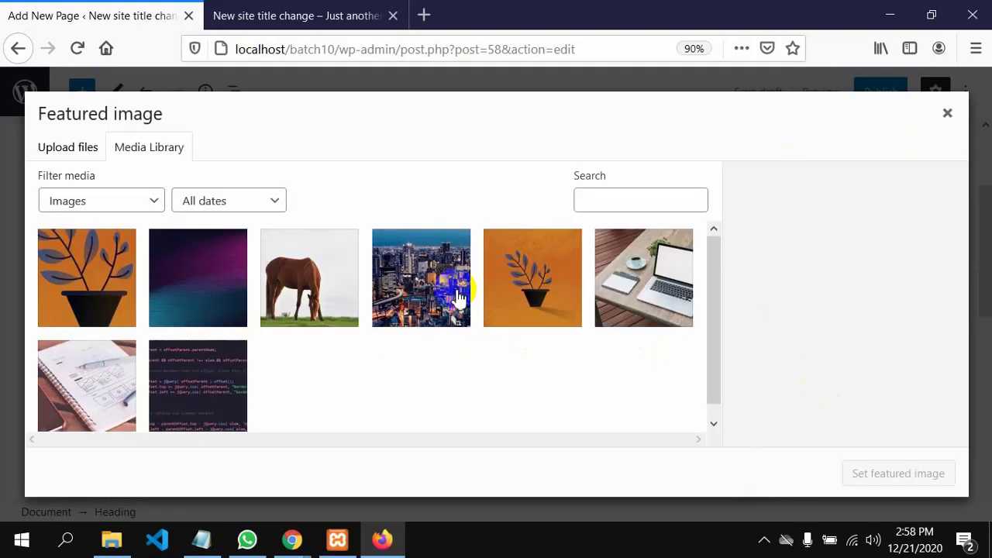
{"action": "left_click", "coordinate": [637, 285]}
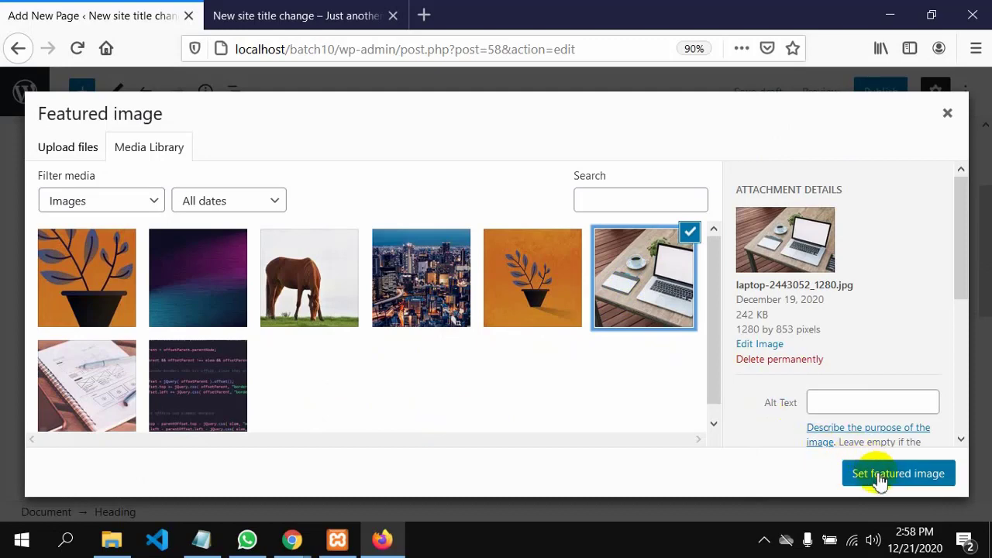
{"action": "left_click", "coordinate": [229, 304]}
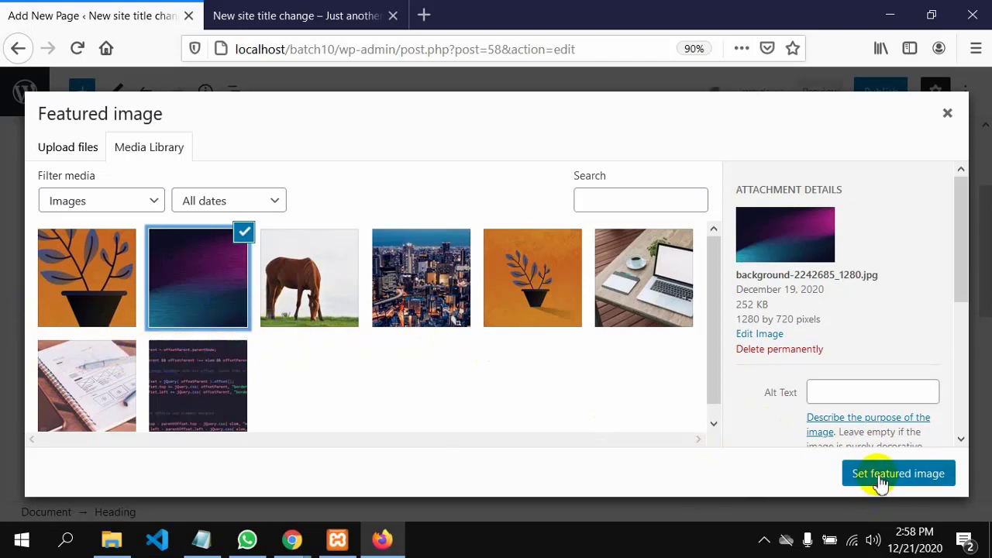
Set the selected background image's alt text to "picture nai"
{"action": "left_click", "coordinate": [839, 395]}
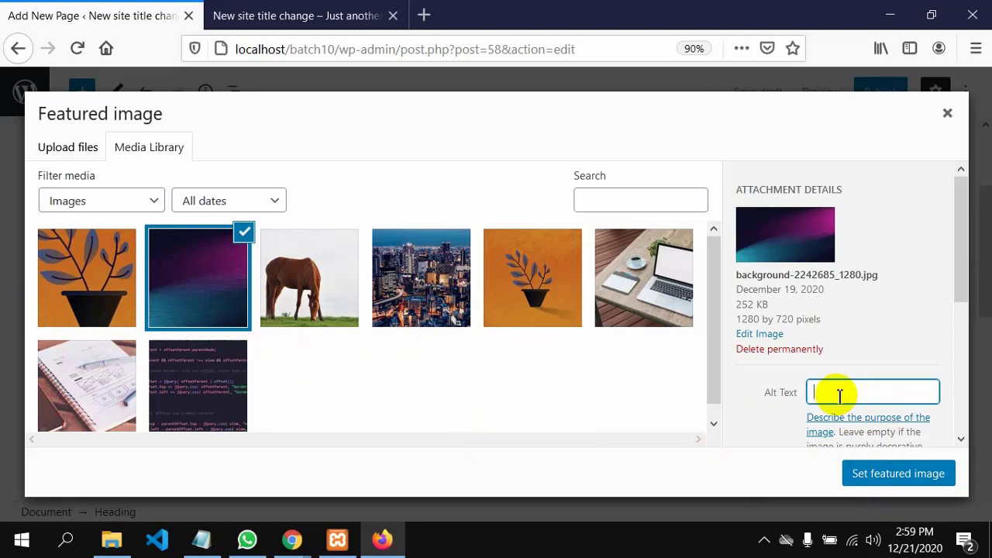
{"action": "type", "text": "fa"}
{"action": "type", "text": "picture nai"}
Give the selected image the caption "background image", using the spelling suggestion to correct the misspelled word
{"action": "scroll", "coordinate": [839, 395], "scroll_direction": "down", "scroll_amount": 2}
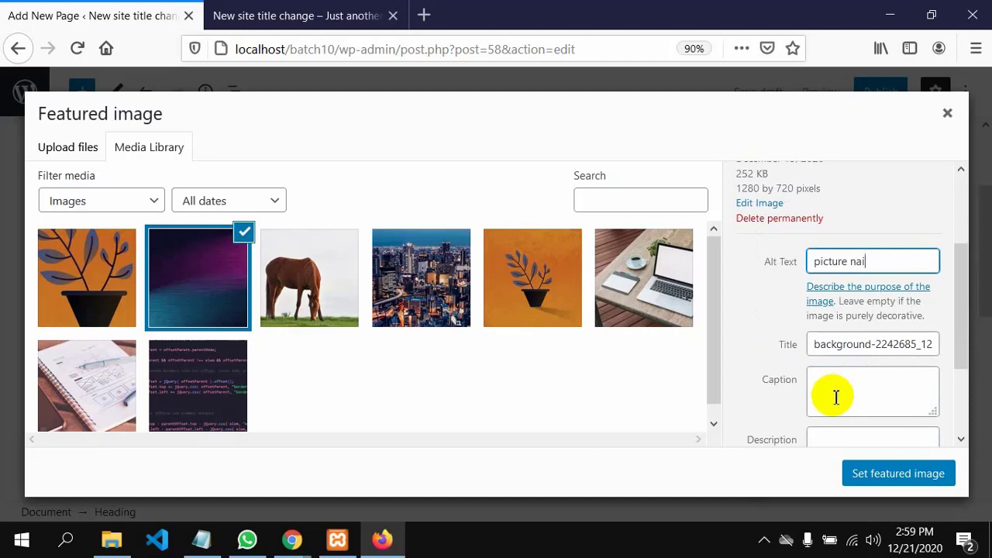
{"action": "left_click", "coordinate": [839, 394]}
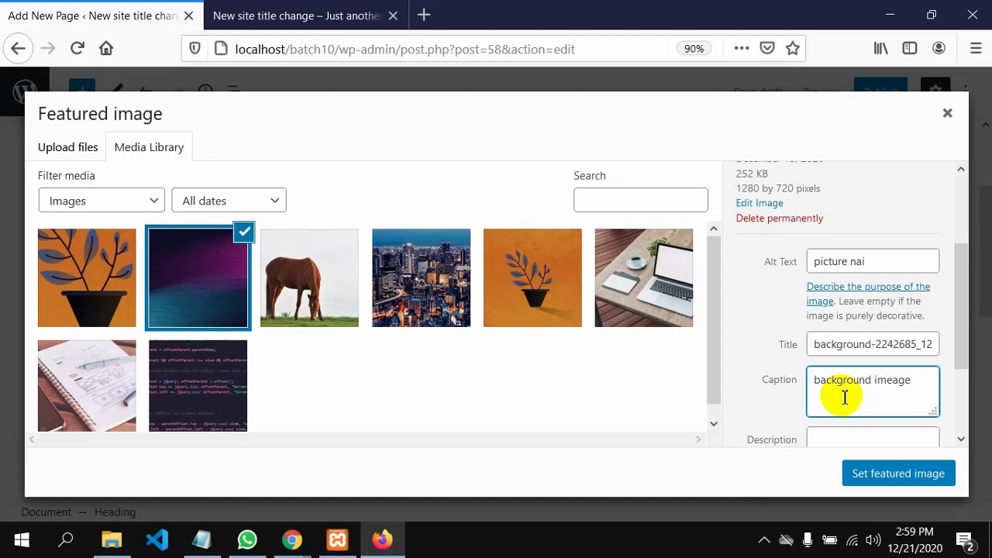
{"action": "scroll", "coordinate": [844, 397], "scroll_direction": "down", "scroll_amount": 2}
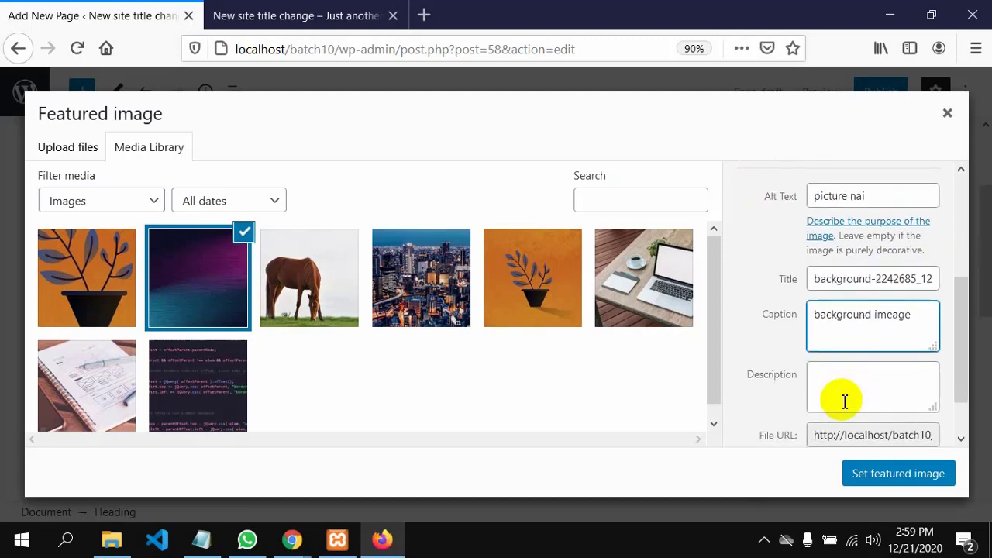
{"action": "left_click", "coordinate": [841, 393]}
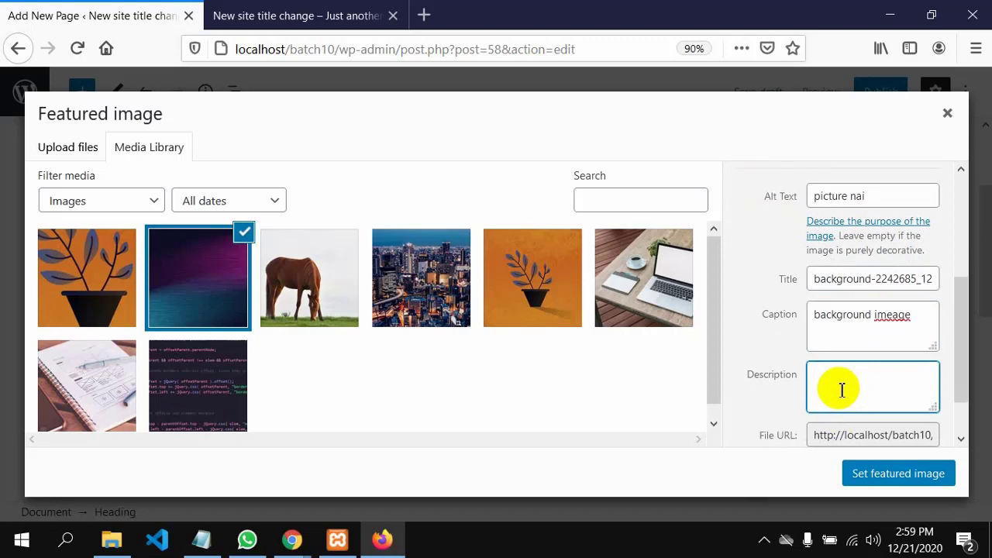
{"action": "right_click", "coordinate": [901, 313]}
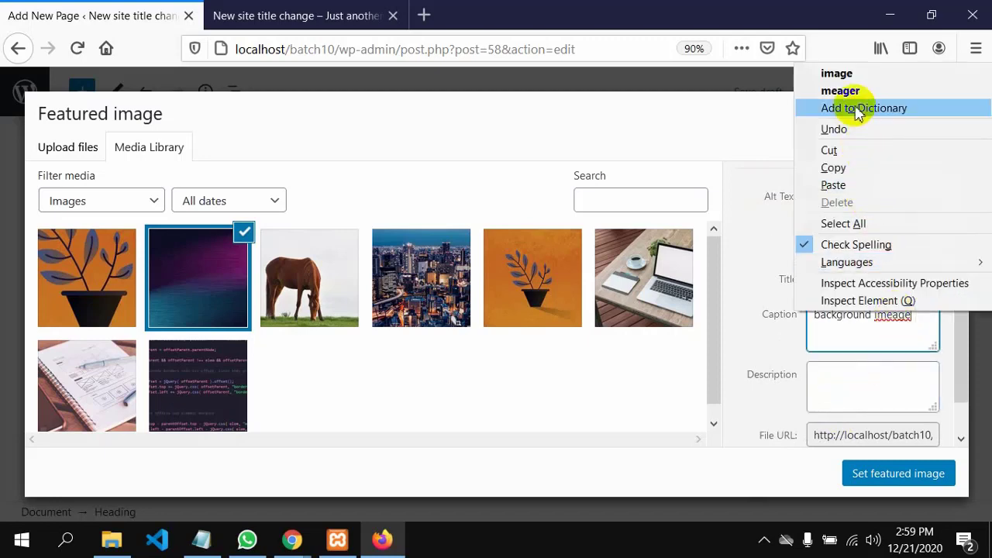
{"action": "left_click", "coordinate": [837, 73]}
Enter "It prot" as the image description and set the image as the page's featured image
{"action": "left_click", "coordinate": [839, 375]}
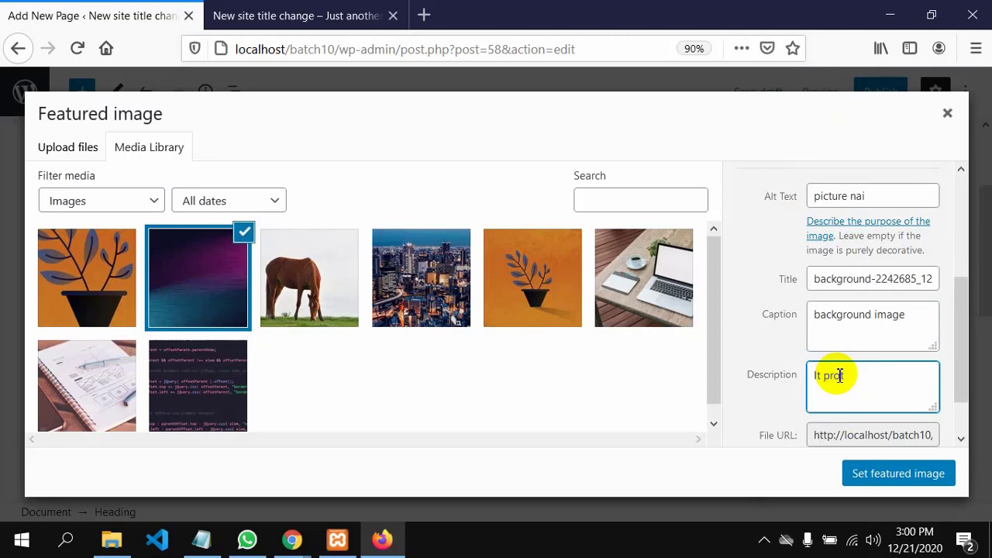
{"action": "type", "text": "t"}
{"action": "scroll", "coordinate": [840, 379], "scroll_direction": "down", "scroll_amount": 1}
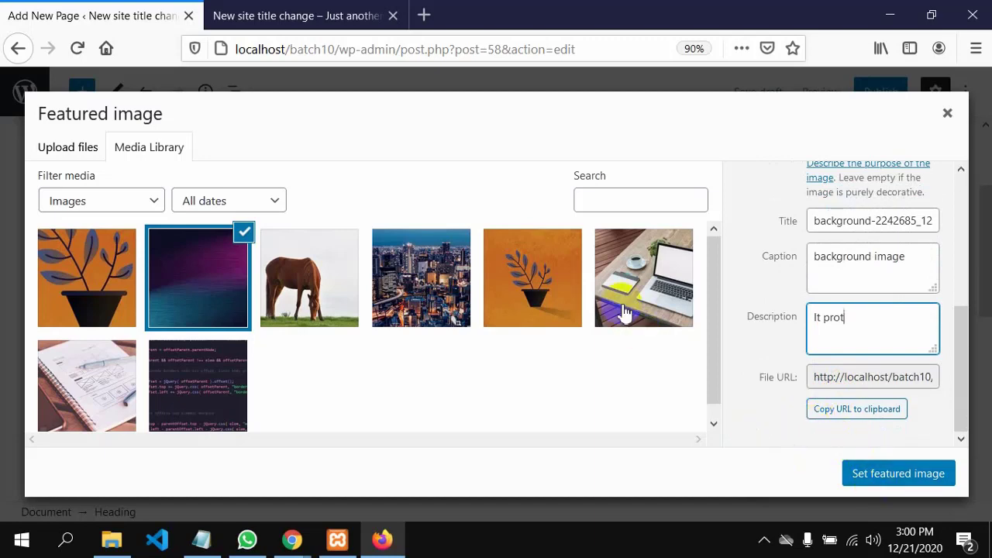
{"action": "left_click", "coordinate": [878, 479]}
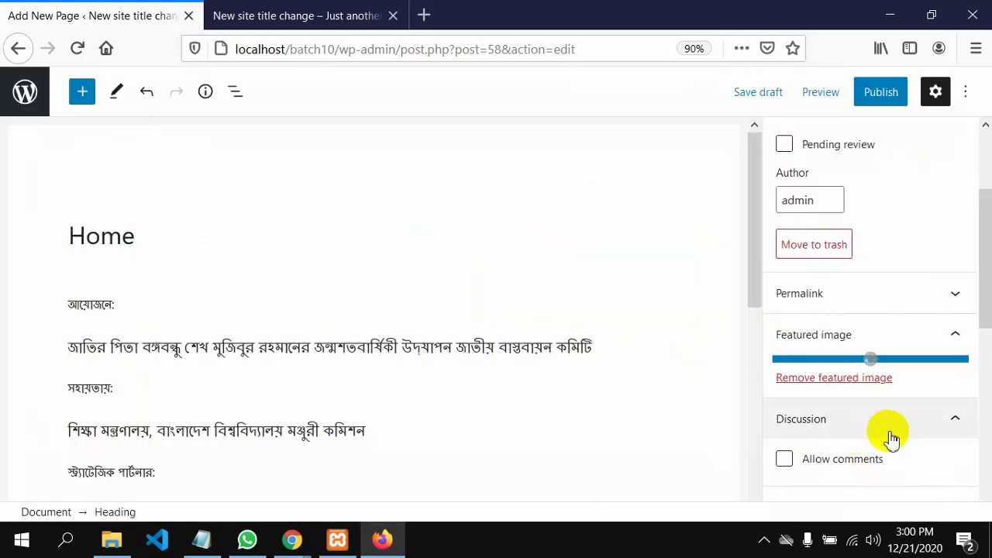
Examine the page settings from visibility to discussion, the pasted headings, and the selected heading's block settings
{"action": "scroll", "coordinate": [892, 431], "scroll_direction": "up", "scroll_amount": 3}
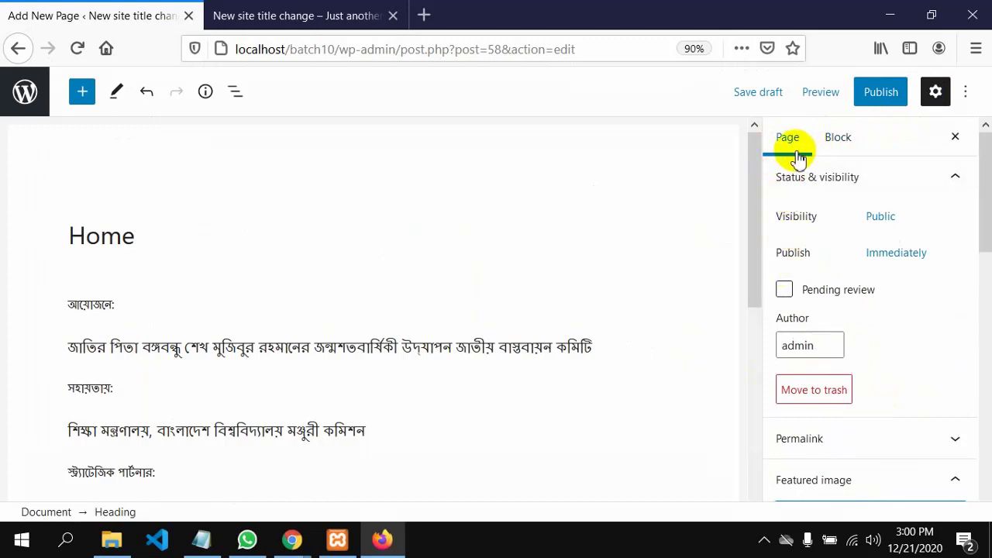
{"action": "scroll", "coordinate": [773, 159], "scroll_direction": "down", "scroll_amount": 3}
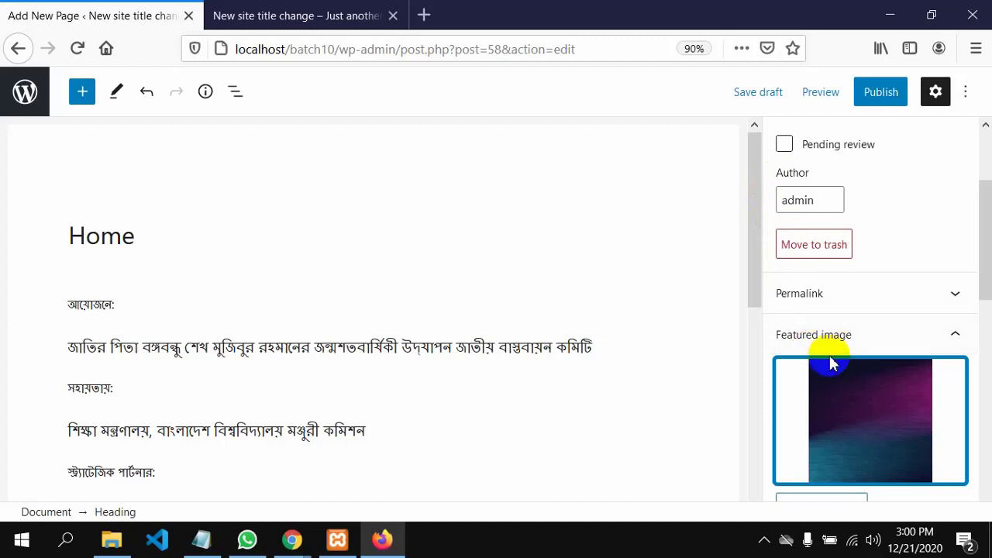
{"action": "scroll", "coordinate": [847, 411], "scroll_direction": "down", "scroll_amount": 4}
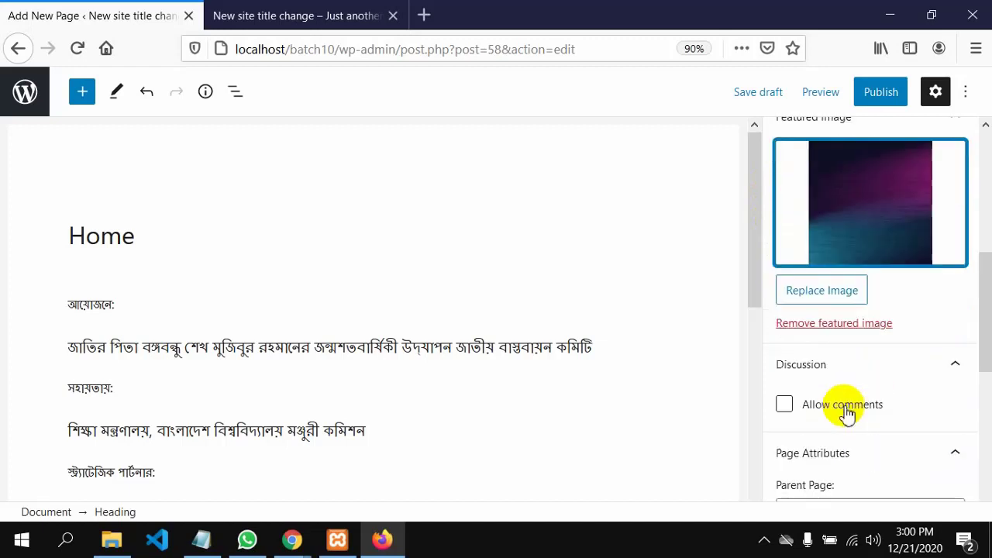
{"action": "scroll", "coordinate": [852, 349], "scroll_direction": "up", "scroll_amount": 4}
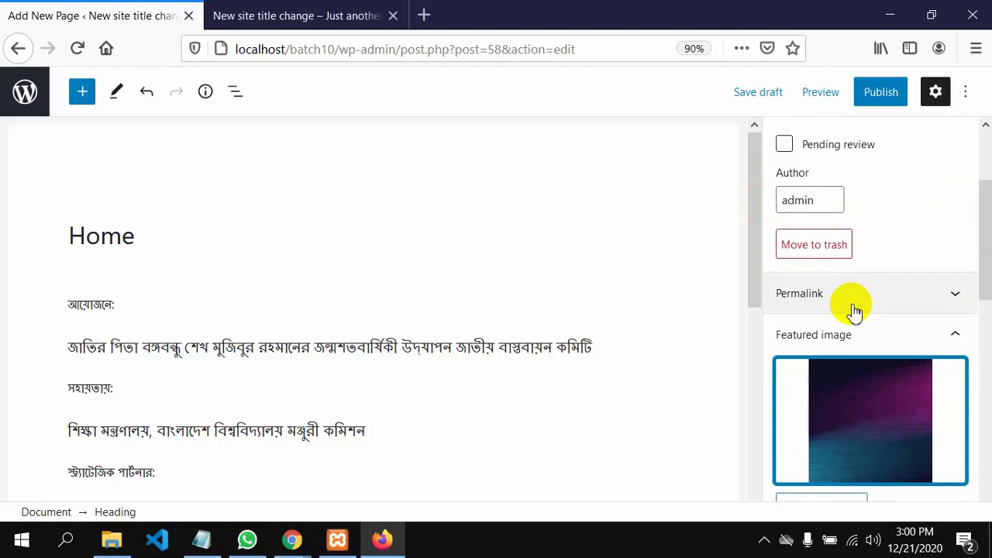
{"action": "scroll", "coordinate": [853, 308], "scroll_direction": "up", "scroll_amount": 3}
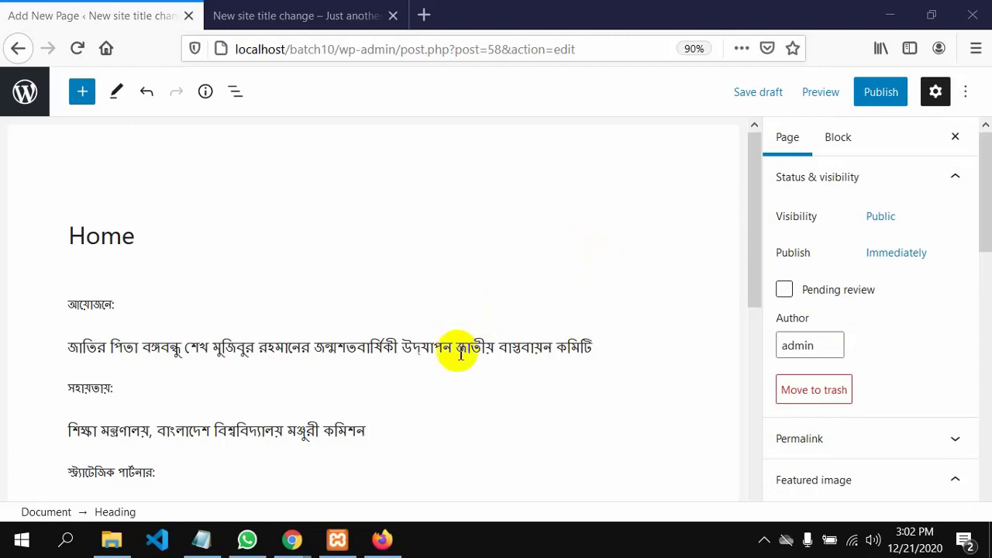
{"action": "scroll", "coordinate": [852, 325], "scroll_direction": "down", "scroll_amount": 6}
{"action": "scroll", "coordinate": [730, 421], "scroll_direction": "down", "scroll_amount": 3}
{"action": "scroll", "coordinate": [756, 398], "scroll_direction": "down", "scroll_amount": 3}
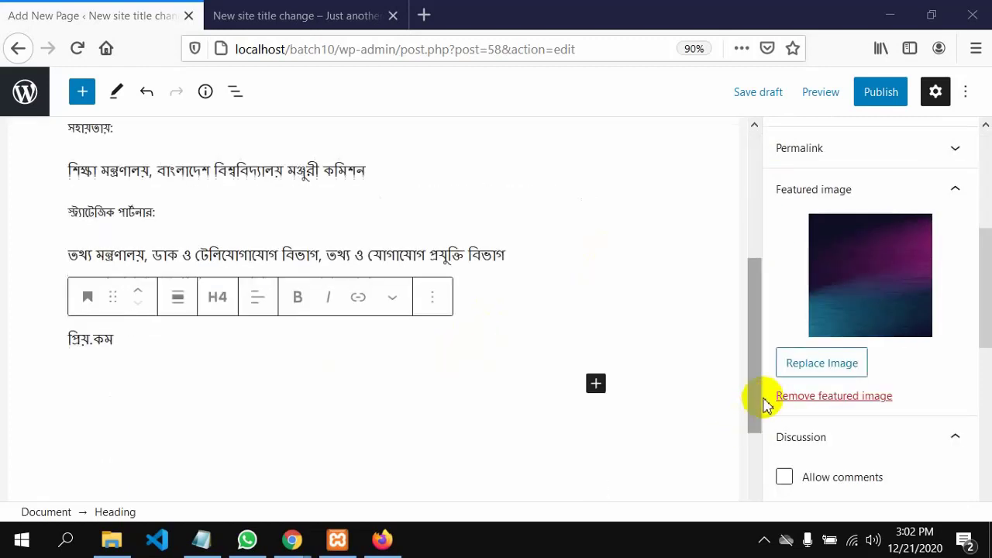
{"action": "scroll", "coordinate": [817, 444], "scroll_direction": "up", "scroll_amount": 4}
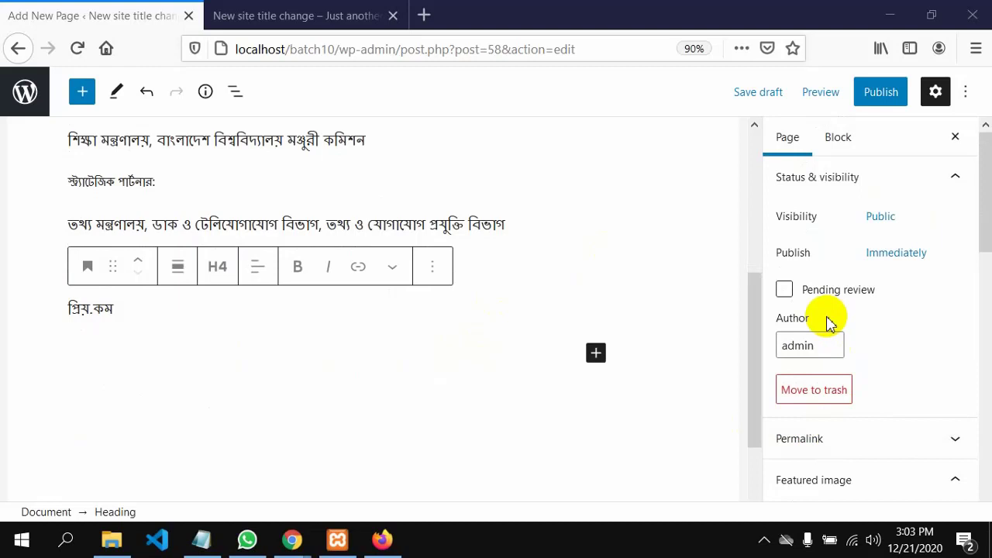
{"action": "left_click", "coordinate": [841, 138]}
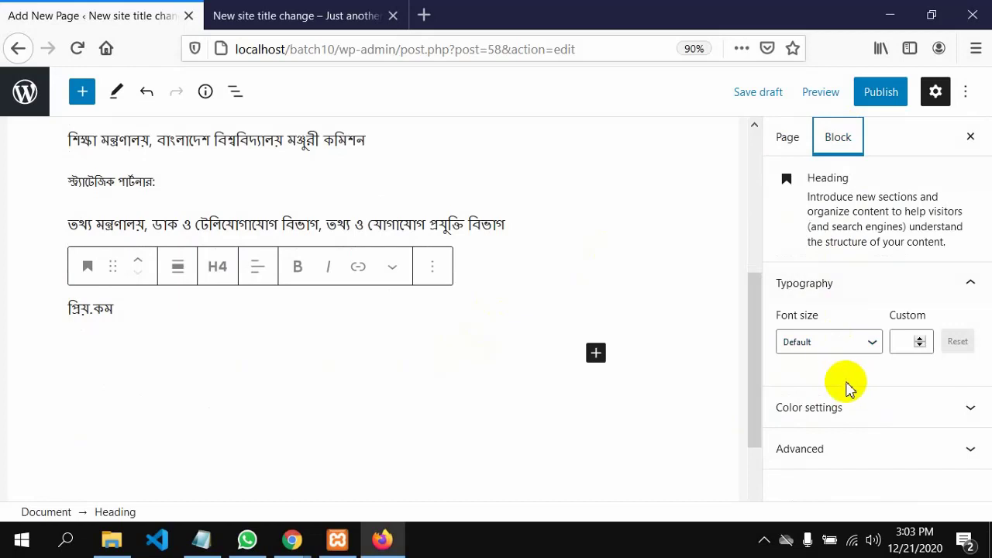
{"action": "scroll", "coordinate": [336, 213], "scroll_direction": "up", "scroll_amount": 5}
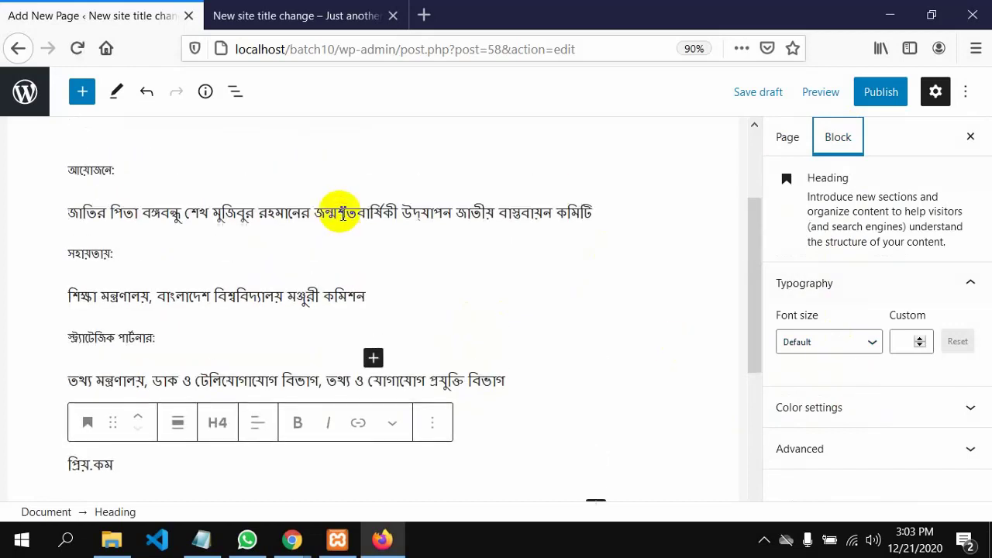
Change the font size of the heading "প্রিয়.কম" to Small and raise it to a custom 24
{"action": "scroll", "coordinate": [346, 213], "scroll_direction": "down", "scroll_amount": 3}
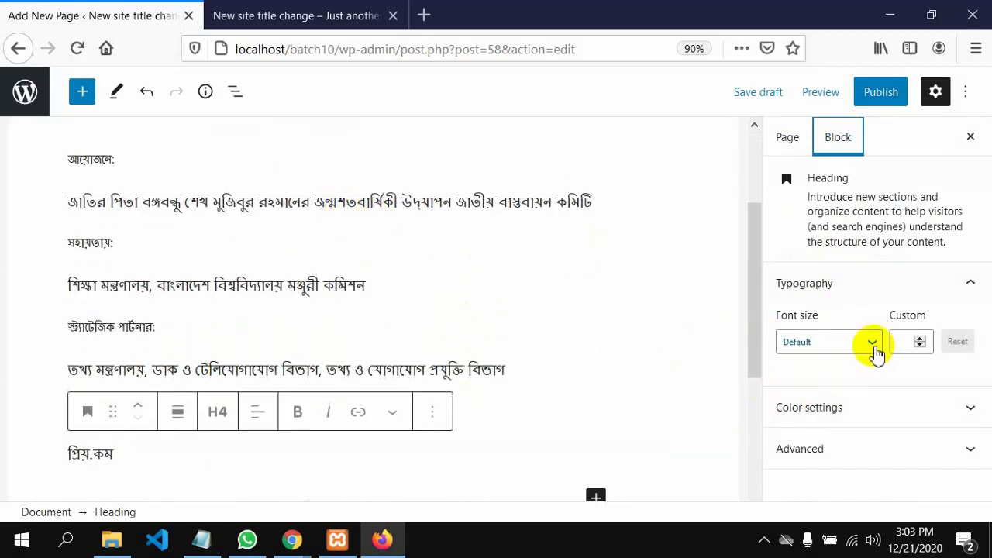
{"action": "left_click", "coordinate": [872, 347]}
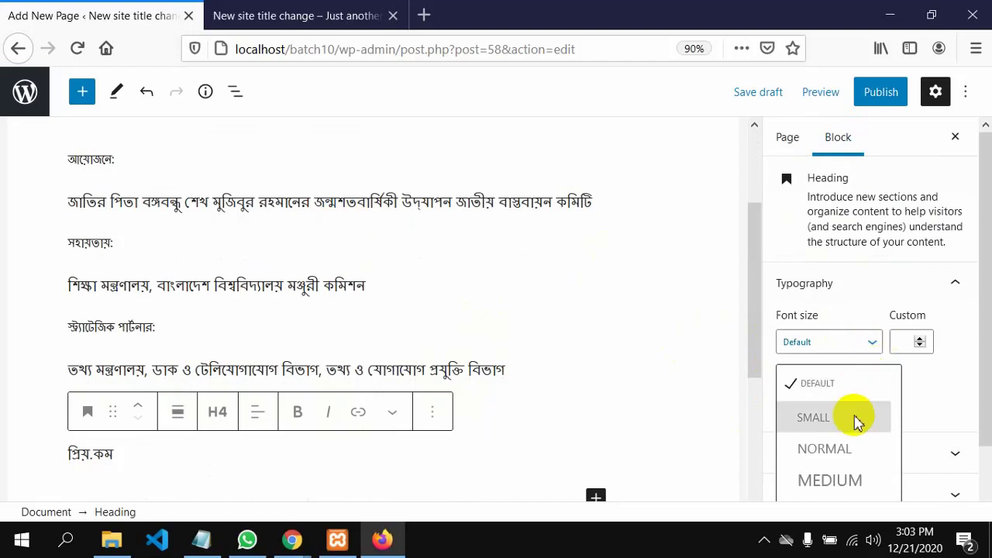
{"action": "left_click", "coordinate": [855, 419]}
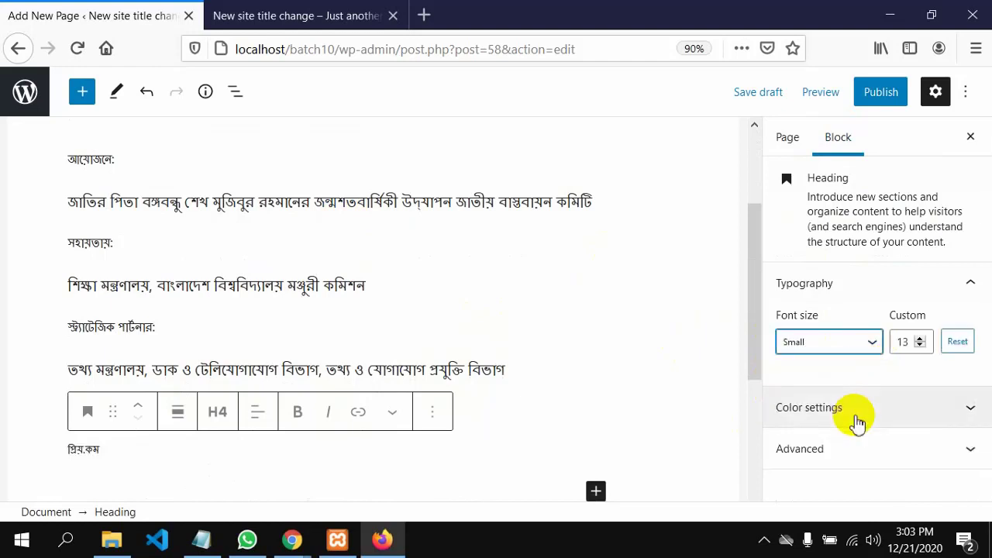
{"action": "left_click", "coordinate": [921, 338]}
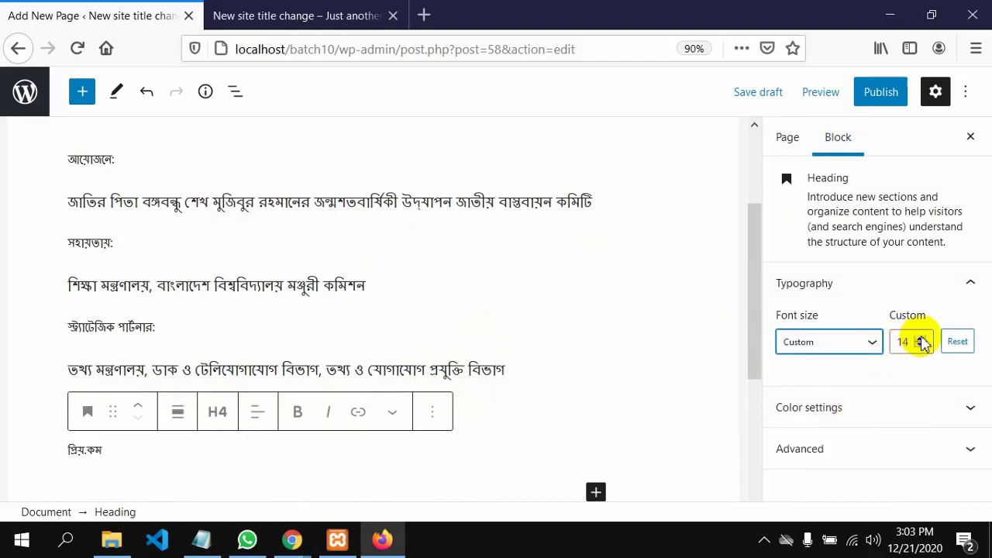
{"action": "left_click", "coordinate": [921, 338]}
{"action": "left_click", "coordinate": [921, 339]}
{"action": "left_click", "coordinate": [920, 339]}
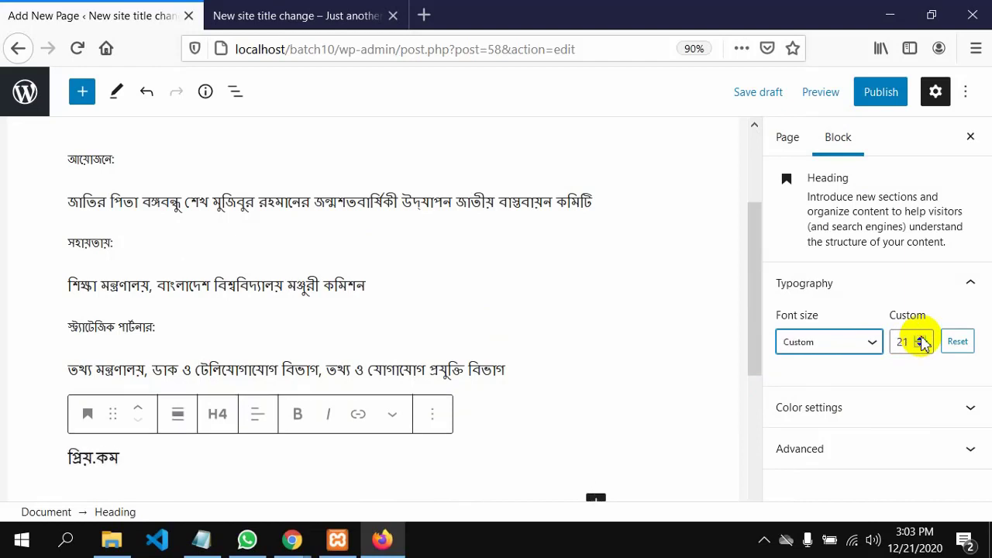
{"action": "left_click", "coordinate": [921, 338]}
{"action": "left_click", "coordinate": [920, 339]}
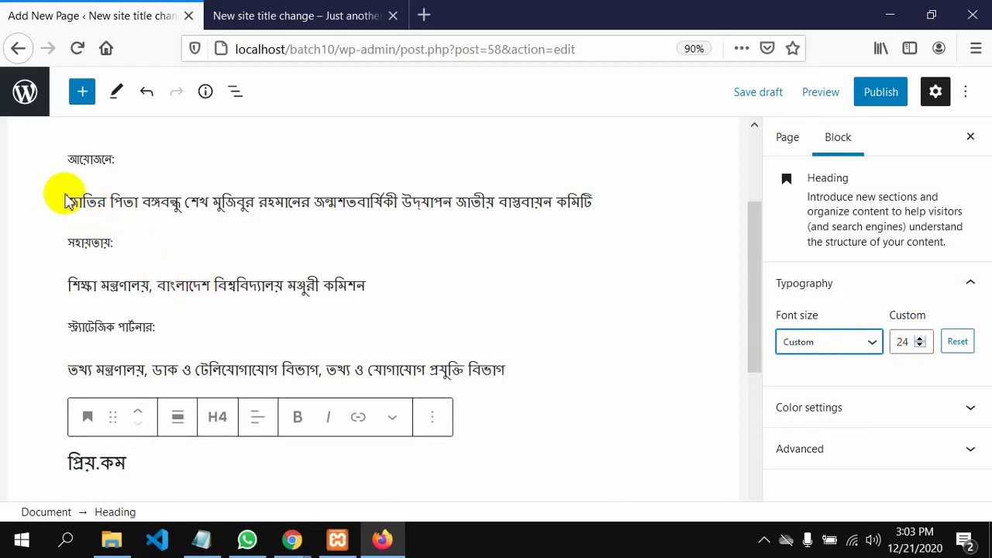
Select the five headings from "জাতির পিতা বঙ্গবন্ধু" through "তথ্য মন্ত্রণালয়" and set their custom font size to 17
{"action": "left_click", "coordinate": [80, 155]}
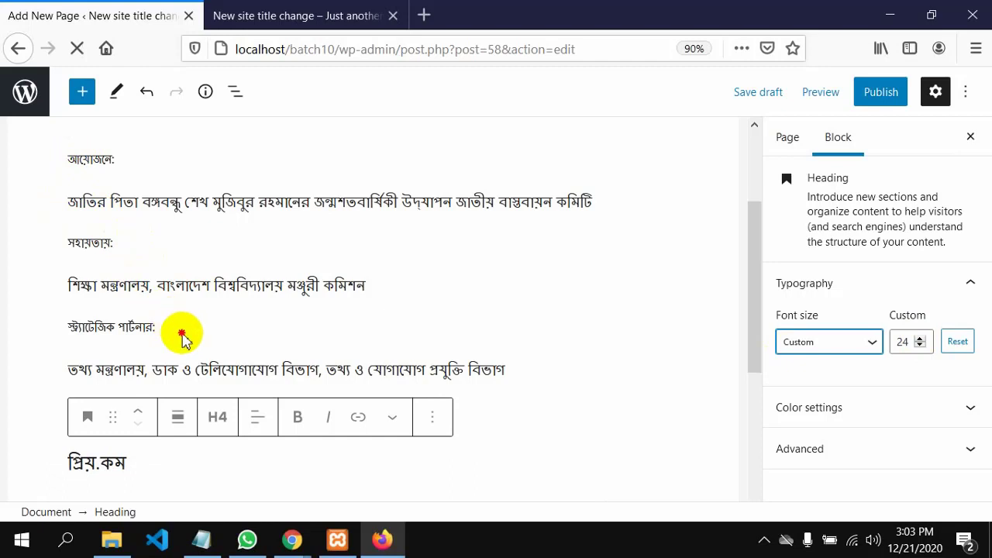
{"action": "double_click", "coordinate": [87, 201]}
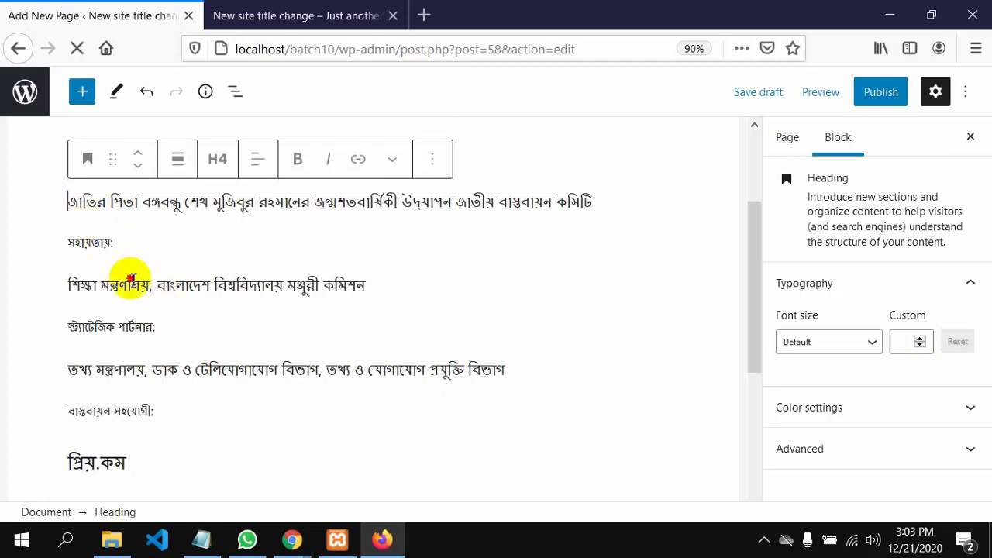
{"action": "left_click", "coordinate": [168, 364], "text": "shift"}
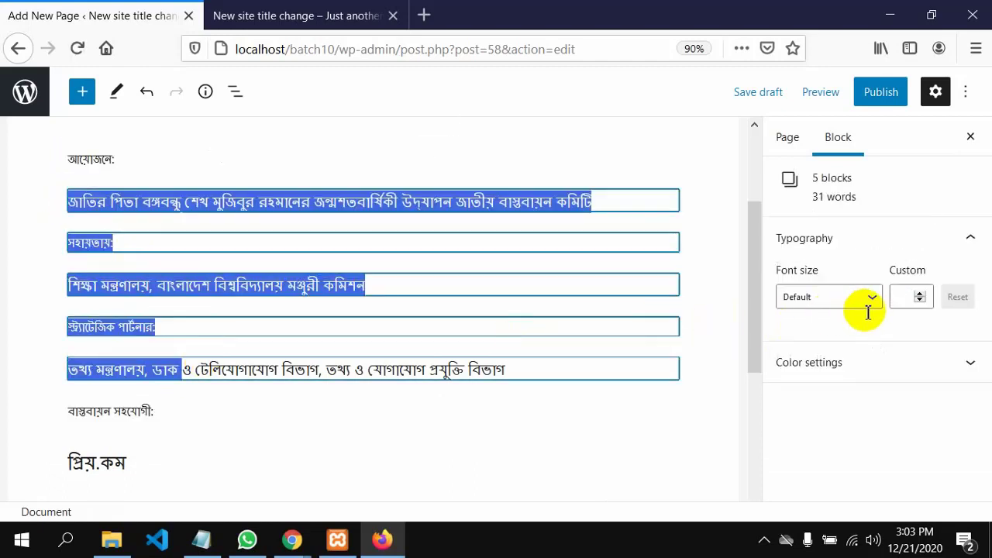
{"action": "left_click", "coordinate": [917, 294]}
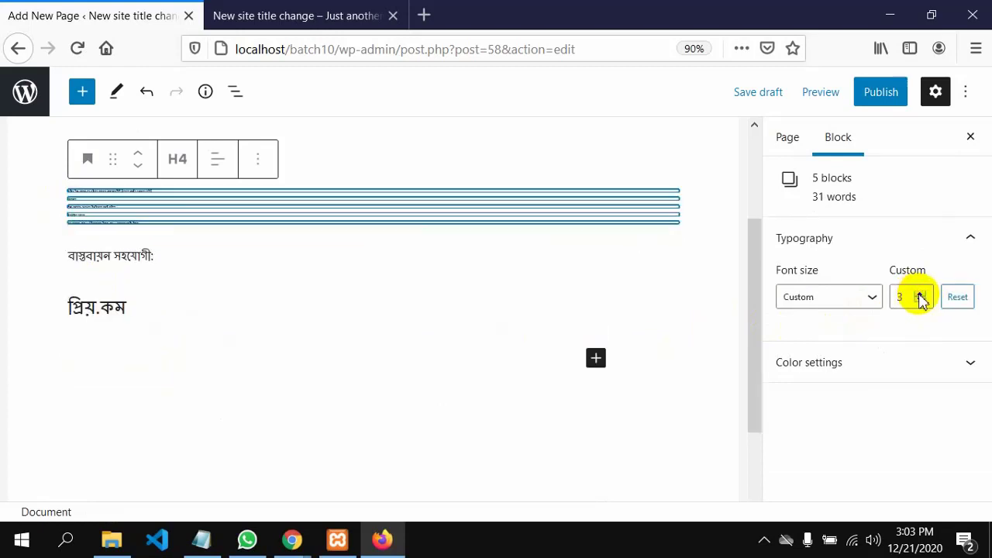
{"action": "left_click", "coordinate": [920, 293]}
{"action": "left_click", "coordinate": [920, 293]}
{"action": "left_click", "coordinate": [920, 293]}
{"action": "left_click", "coordinate": [920, 293]}
{"action": "left_click", "coordinate": [920, 293]}
{"action": "left_click", "coordinate": [920, 293]}
{"action": "left_click", "coordinate": [920, 293]}
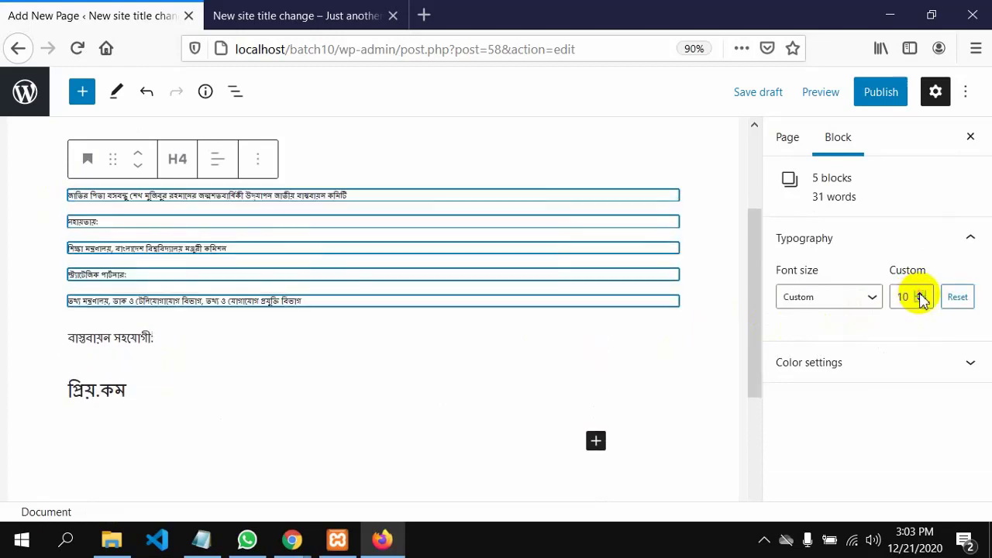
{"action": "left_click", "coordinate": [919, 292]}
{"action": "left_click", "coordinate": [920, 293]}
{"action": "left_click", "coordinate": [920, 293]}
{"action": "left_click", "coordinate": [919, 293]}
{"action": "left_click", "coordinate": [920, 293]}
{"action": "left_click", "coordinate": [920, 293]}
{"action": "left_click", "coordinate": [920, 293]}
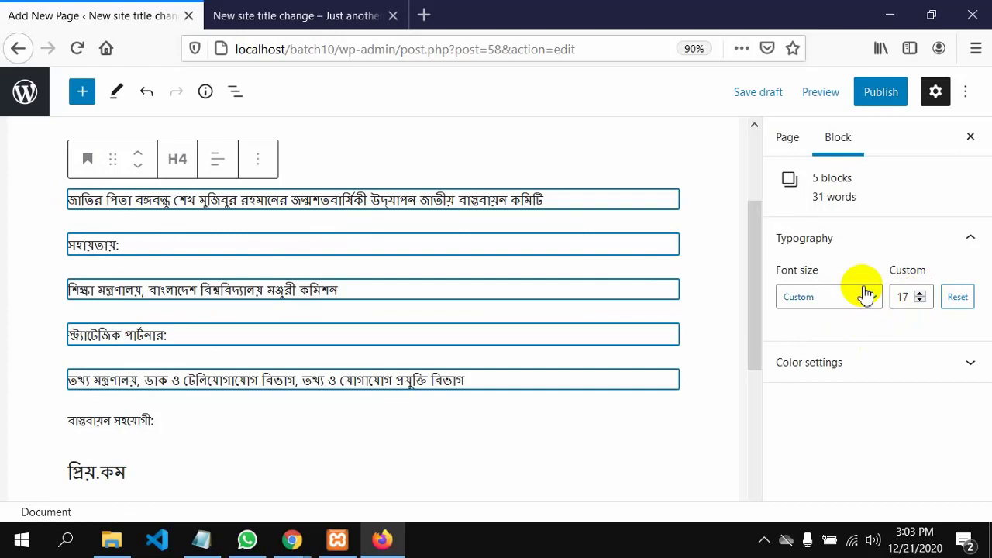
Give the five selected headings a light green text color
{"action": "left_click", "coordinate": [968, 365]}
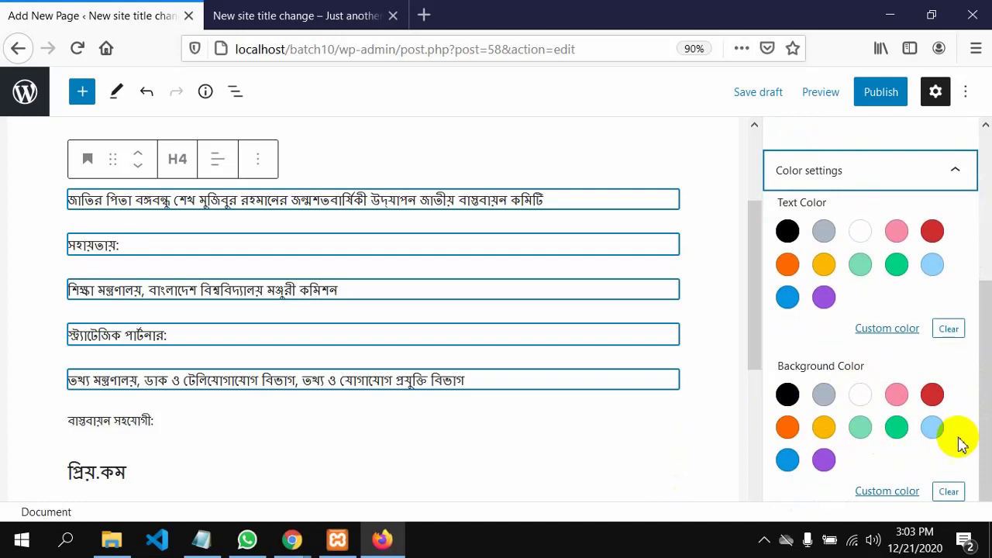
{"action": "left_click", "coordinate": [862, 397]}
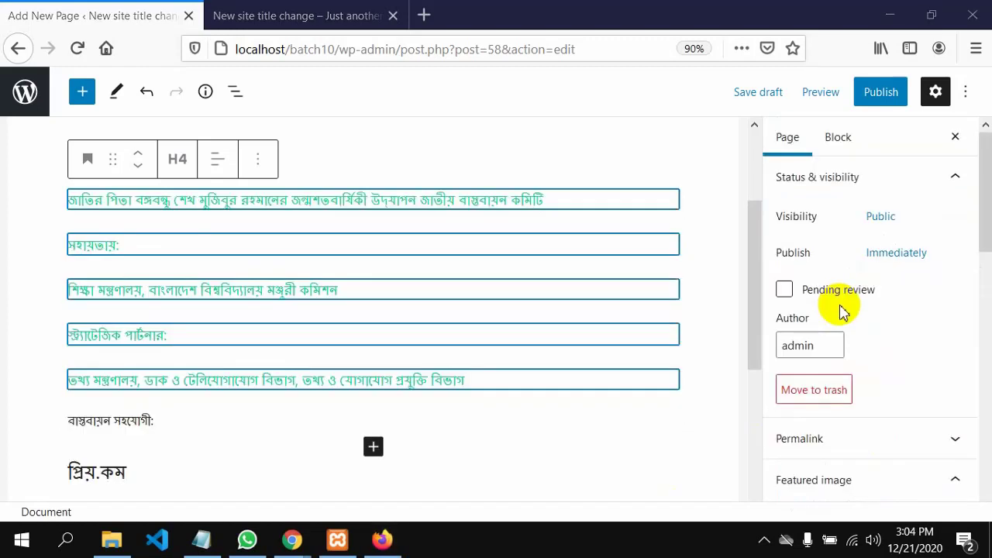
Examine the page's status and author options, discussion setting, parent page choices, and Astra settings
{"action": "scroll", "coordinate": [887, 343], "scroll_direction": "down", "scroll_amount": 4}
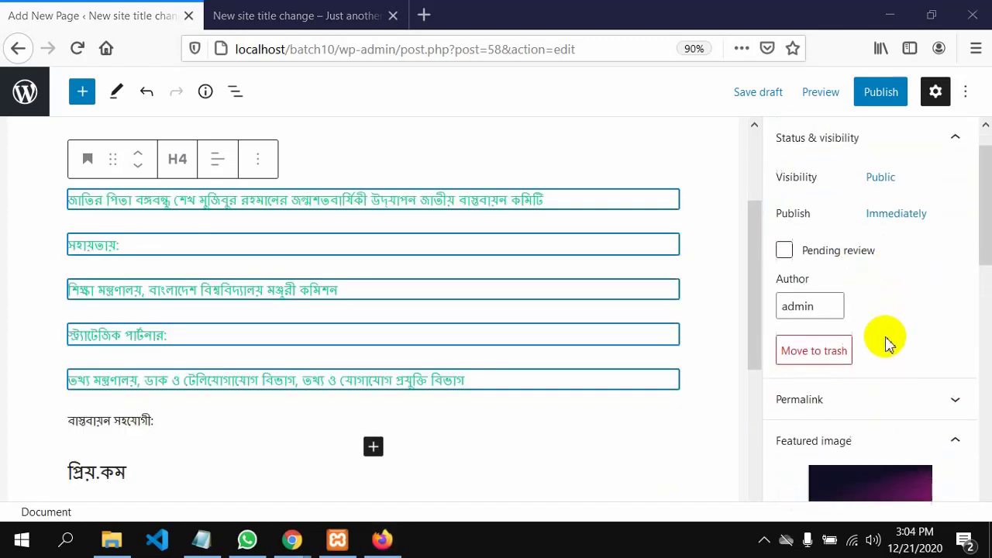
{"action": "scroll", "coordinate": [888, 344], "scroll_direction": "up", "scroll_amount": 2}
{"action": "scroll", "coordinate": [887, 341], "scroll_direction": "up", "scroll_amount": 2}
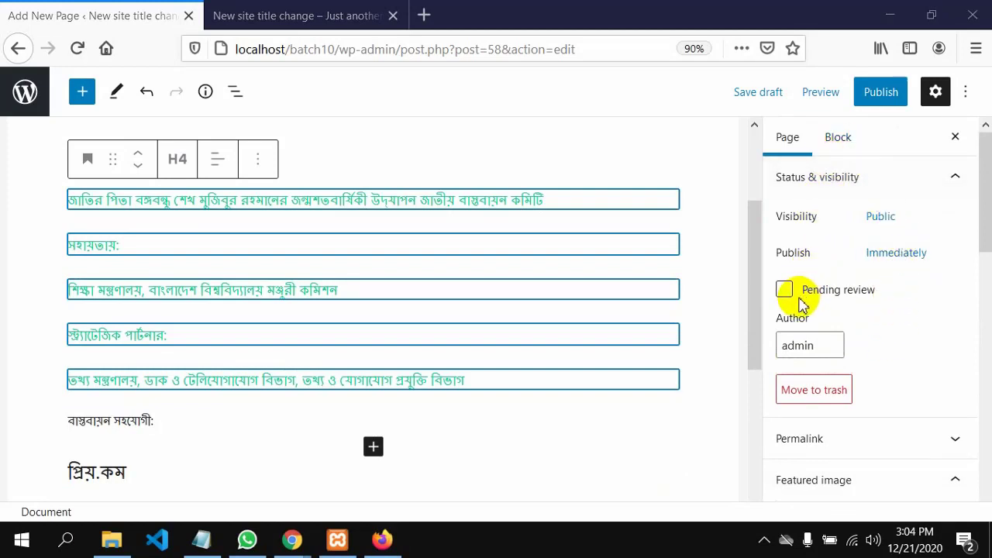
{"action": "left_click", "coordinate": [815, 339]}
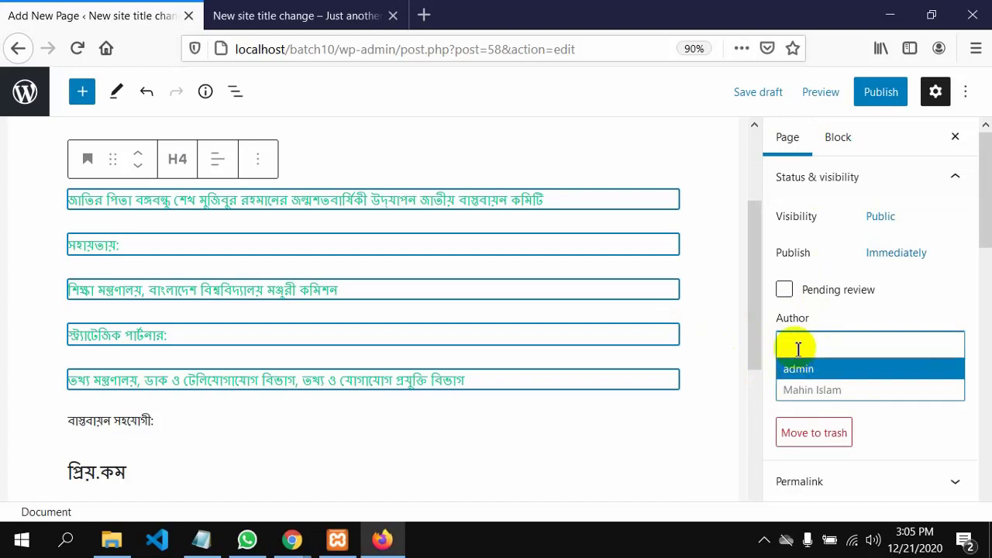
{"action": "left_click", "coordinate": [757, 418]}
{"action": "scroll", "coordinate": [952, 379], "scroll_direction": "down", "scroll_amount": 5}
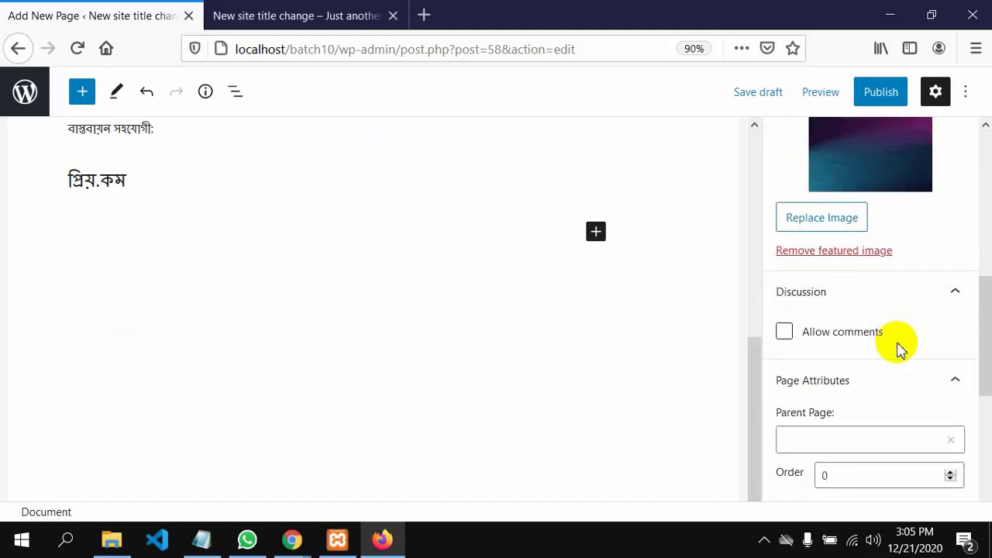
{"action": "scroll", "coordinate": [899, 347], "scroll_direction": "down", "scroll_amount": 3}
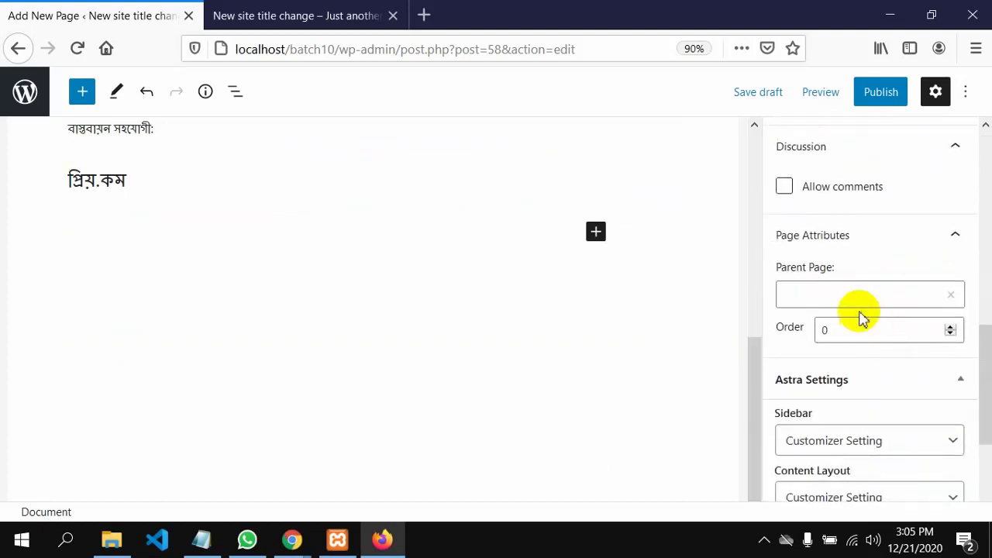
{"action": "left_click", "coordinate": [809, 296]}
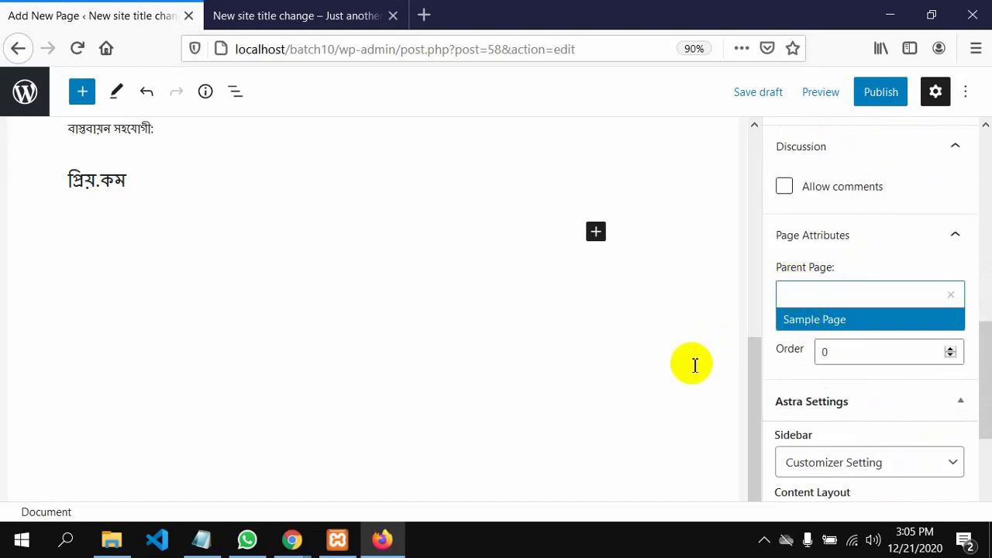
{"action": "scroll", "coordinate": [907, 443], "scroll_direction": "down", "scroll_amount": 5}
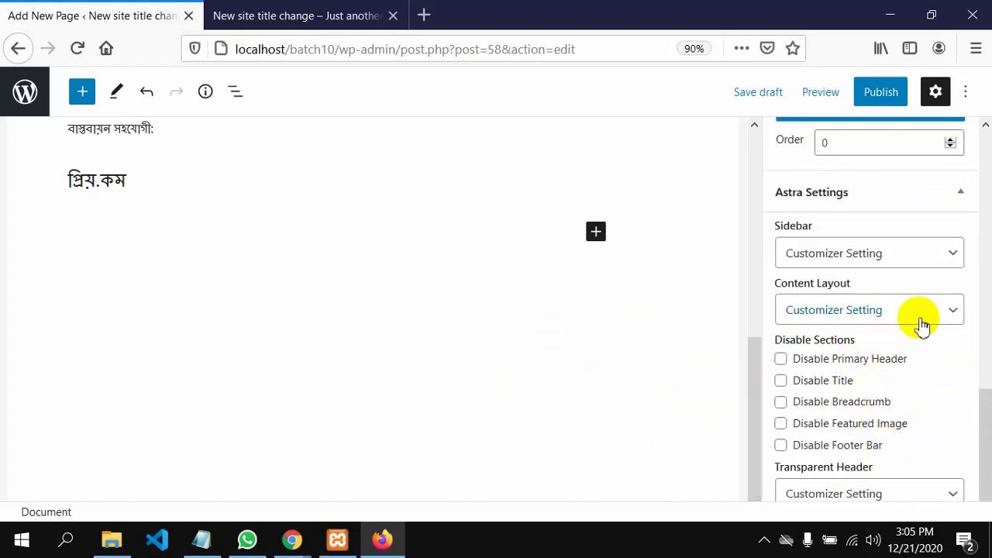
Set the page's Astra sidebar option to Left Sidebar, comparing it with the layout of the live site
{"action": "left_click", "coordinate": [954, 256]}
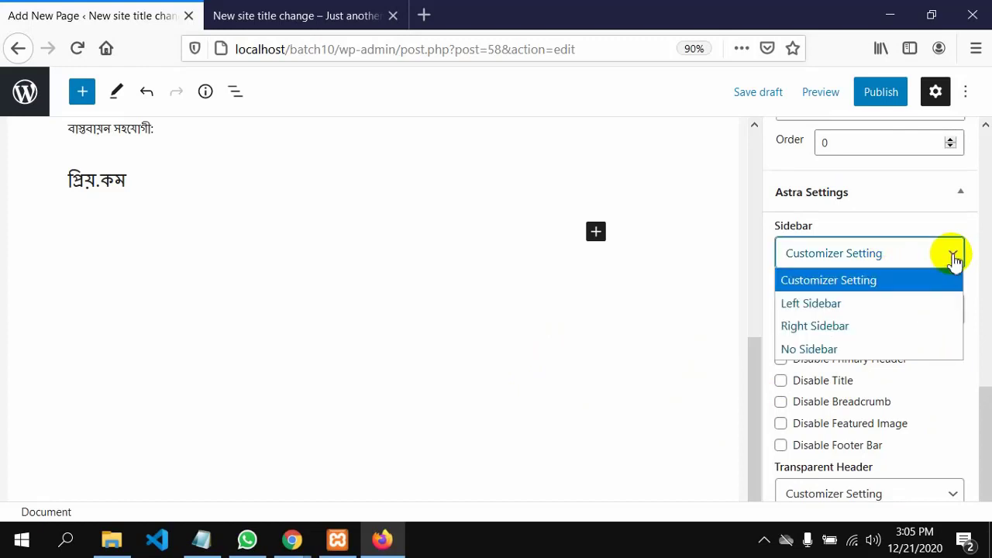
{"action": "left_click", "coordinate": [328, 13]}
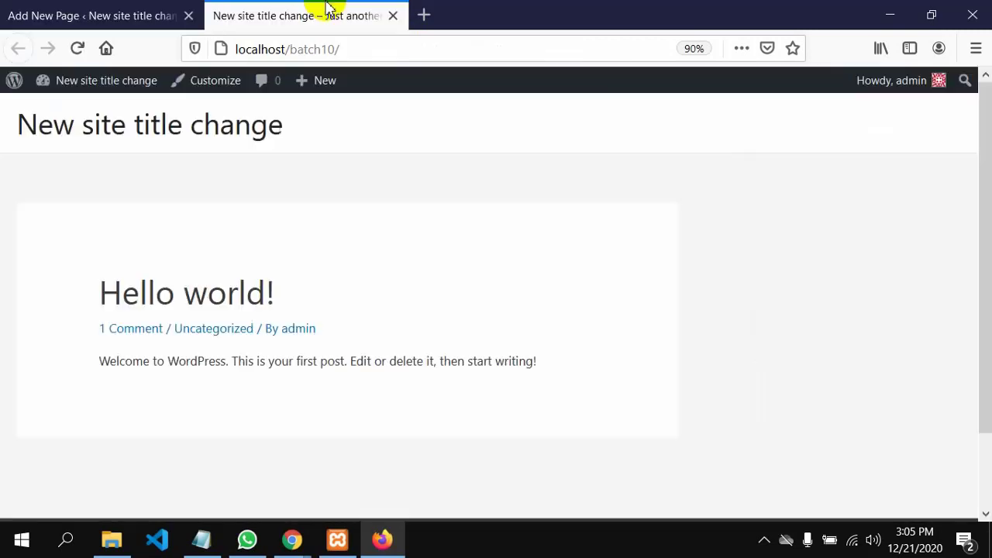
{"action": "left_click", "coordinate": [78, 9]}
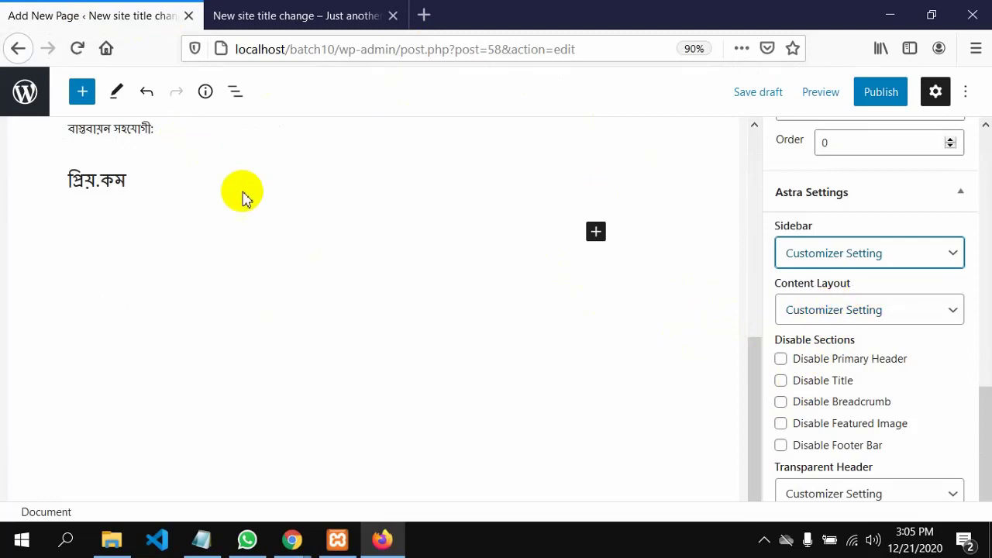
{"action": "left_click", "coordinate": [960, 255]}
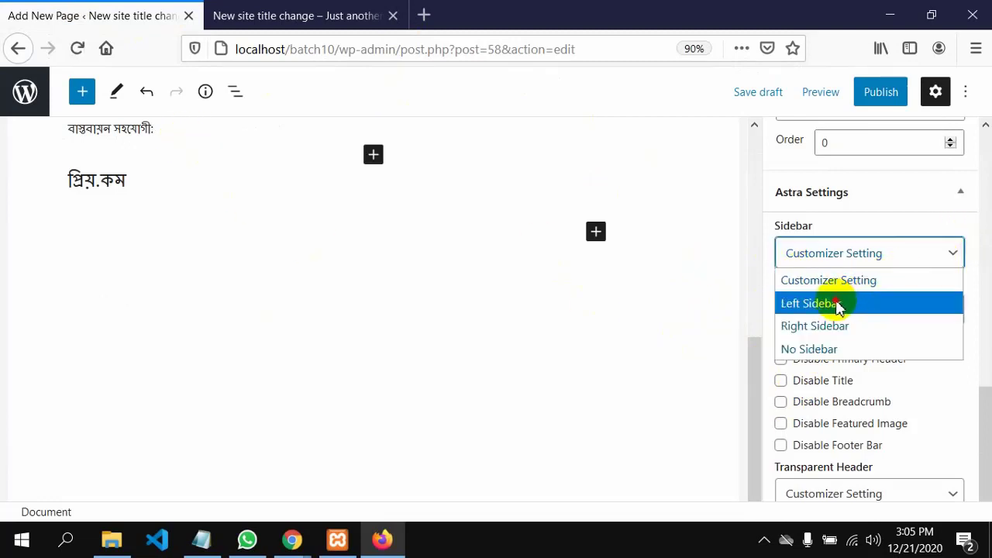
{"action": "left_click", "coordinate": [837, 305]}
{"action": "left_click", "coordinate": [305, 20]}
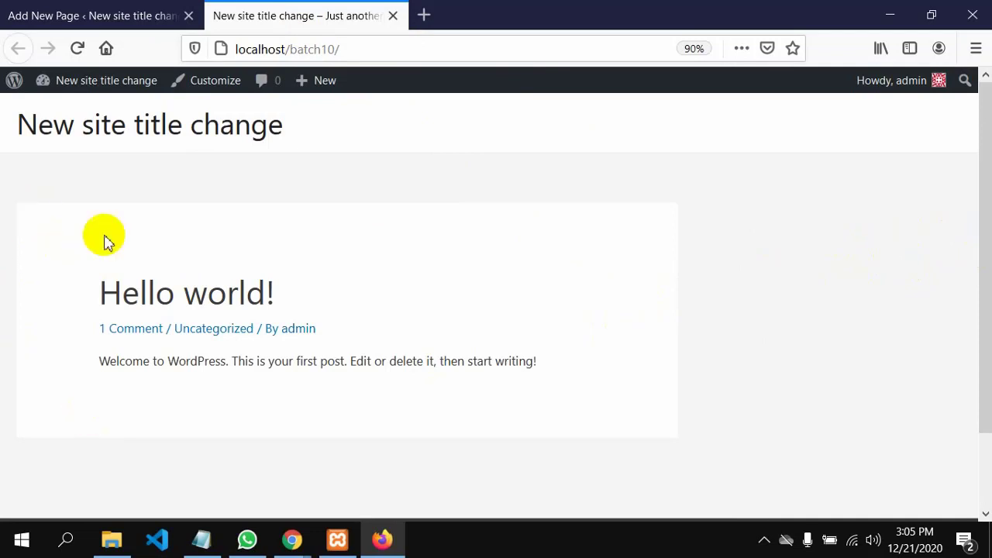
{"action": "left_click", "coordinate": [70, 12]}
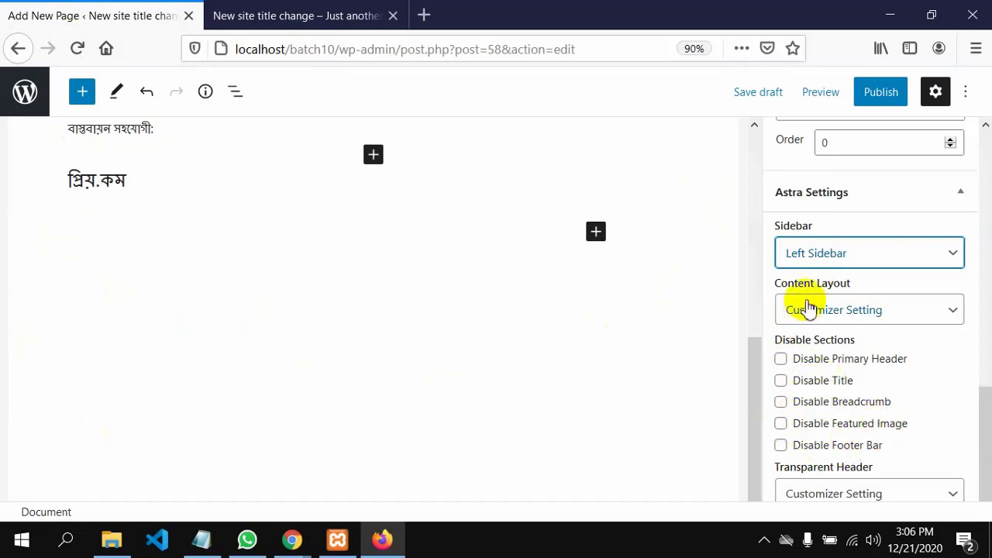
Move the heading beginning "শিক্ষা মন্ত্রণালয়" down one position, below the heading "স্ট্র্যাটেজিক পার্টনার:"
{"action": "scroll", "coordinate": [554, 395], "scroll_direction": "up", "scroll_amount": 10}
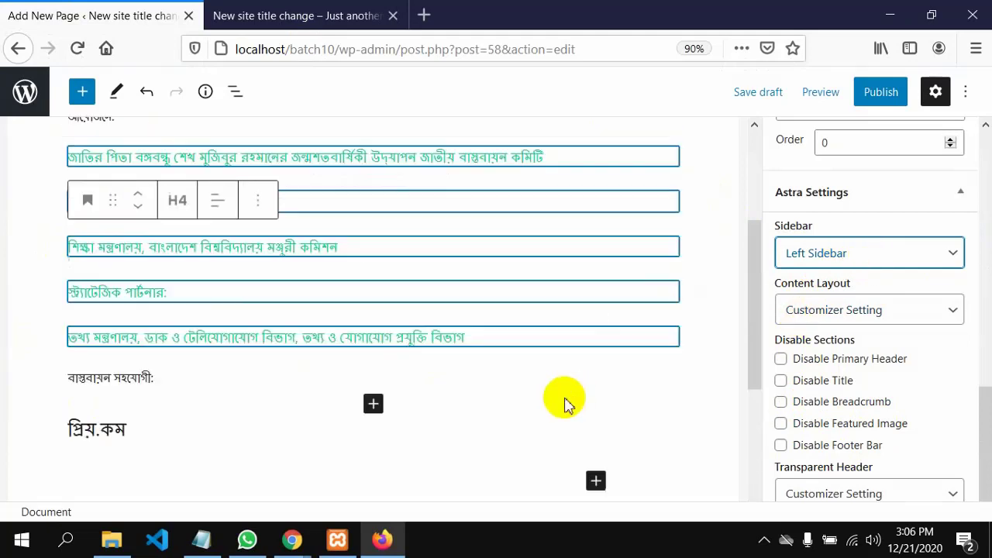
{"action": "scroll", "coordinate": [524, 418], "scroll_direction": "down", "scroll_amount": 3}
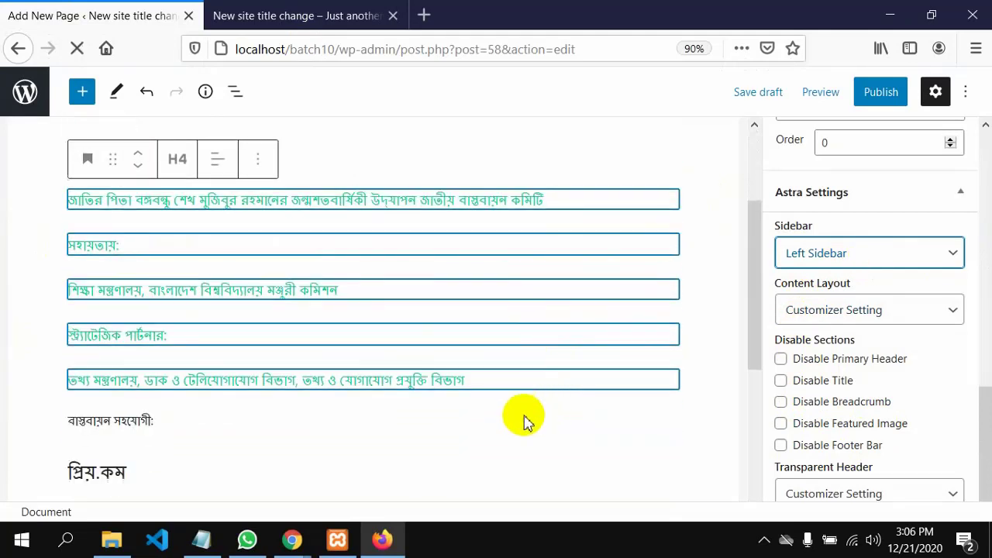
{"action": "left_click", "coordinate": [519, 422]}
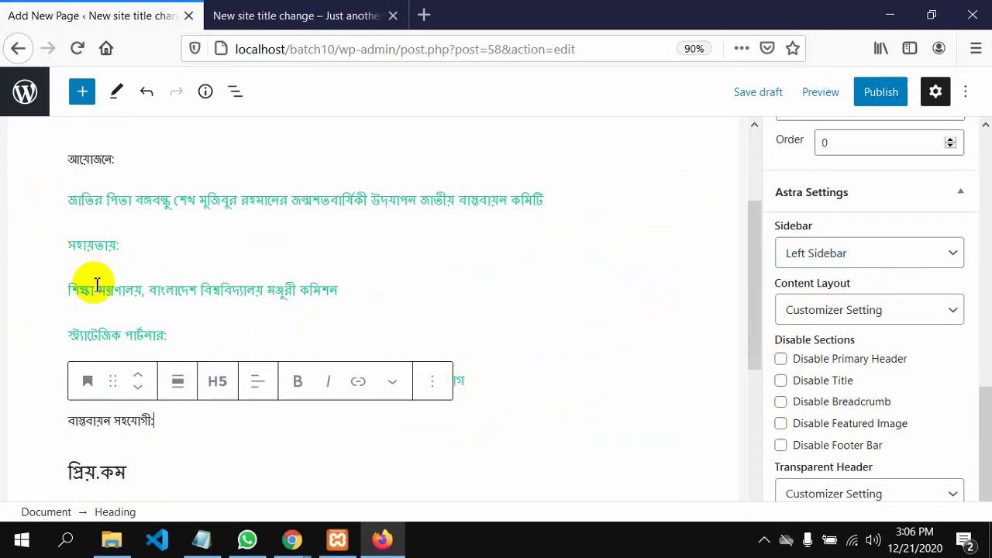
{"action": "left_click_drag", "start_coordinate": [72, 204], "coordinate": [221, 203]}
{"action": "left_click_drag", "start_coordinate": [126, 172], "coordinate": [328, 230]}
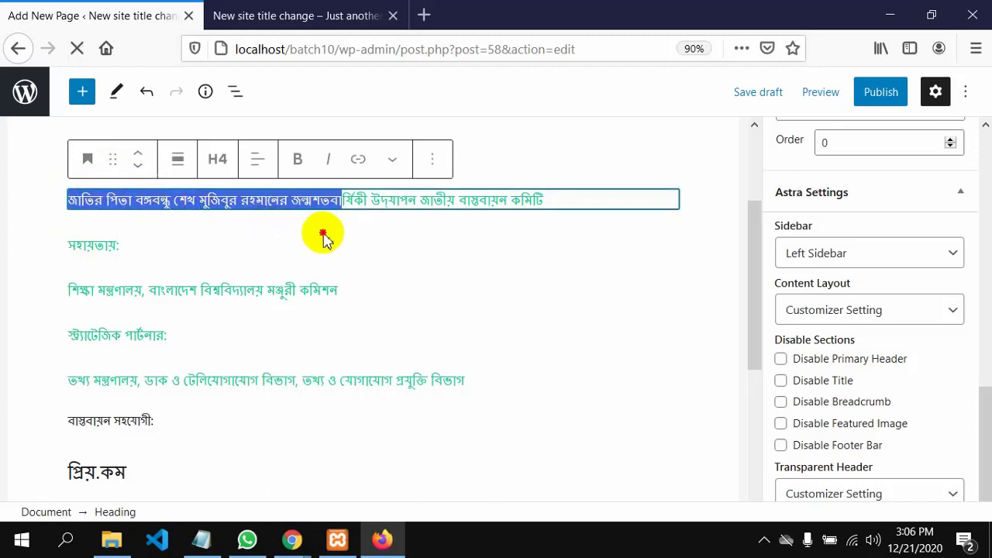
{"action": "left_click", "coordinate": [88, 198]}
{"action": "key", "text": "Down"}
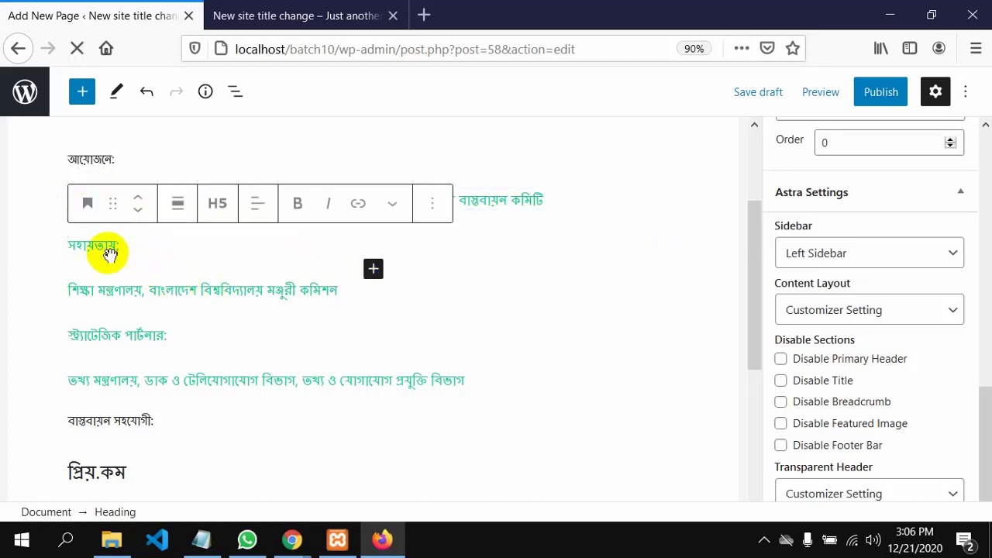
{"action": "key", "text": "Down"}
{"action": "key", "text": "Return"}
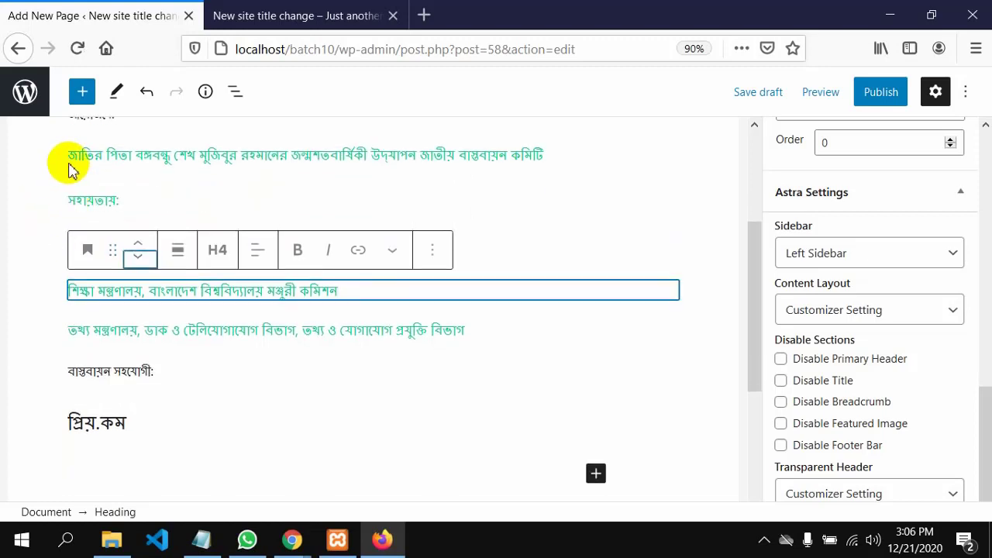
{"action": "left_click_drag", "start_coordinate": [73, 159], "coordinate": [600, 148]}
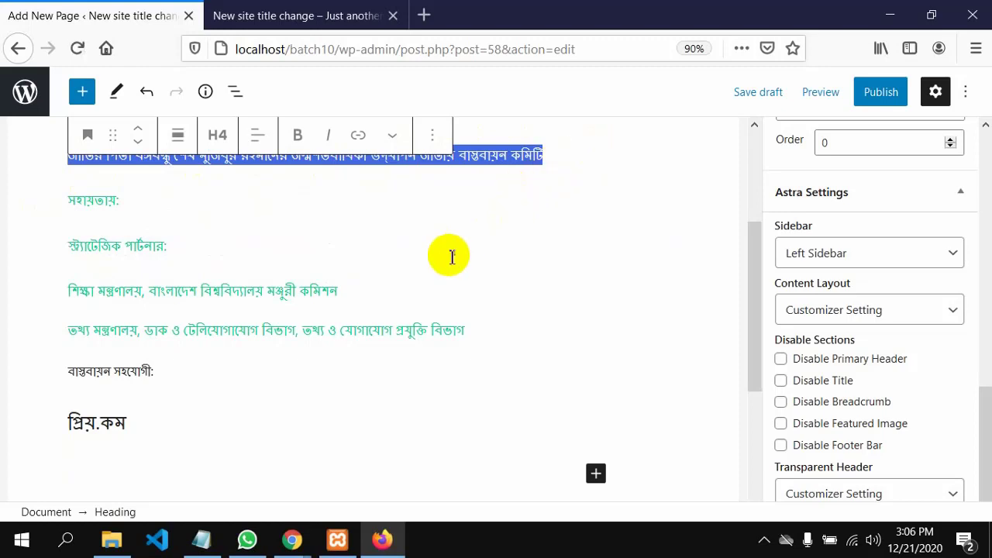
{"action": "left_click", "coordinate": [186, 370]}
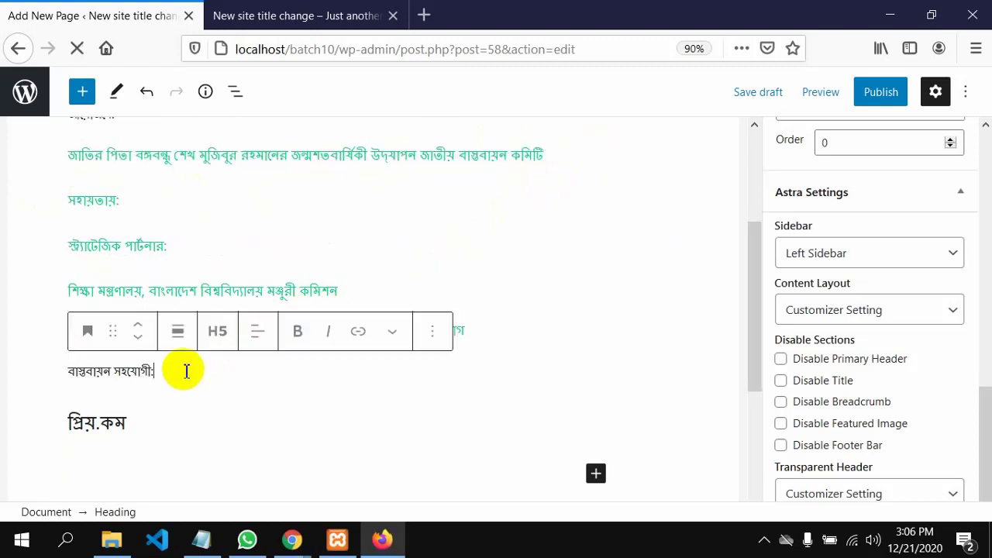
Below the heading "বাস্তবায়ন সহযোগী:", paste the copied line beginning "জাতির পিতা" three times in one paragraph and once in a second paragraph
{"action": "key", "text": "Return"}
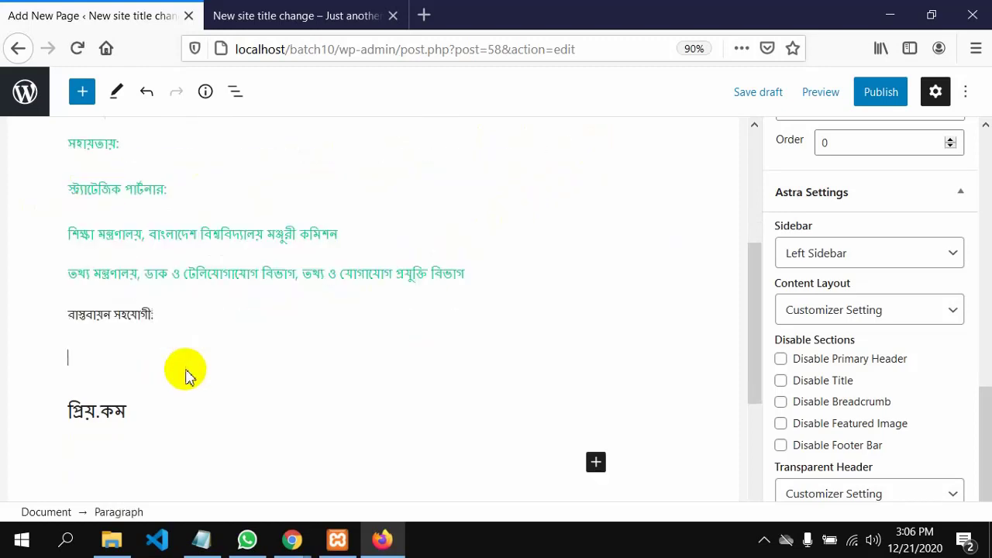
{"action": "type", "text": "জাতির পিতা বঙ্গবন্ধু শেখ মুজিবুর রহমানের জন্মশতবার্ষিকী উদযাপন জাতীয় বাস্তবায়ন কমিটি"}
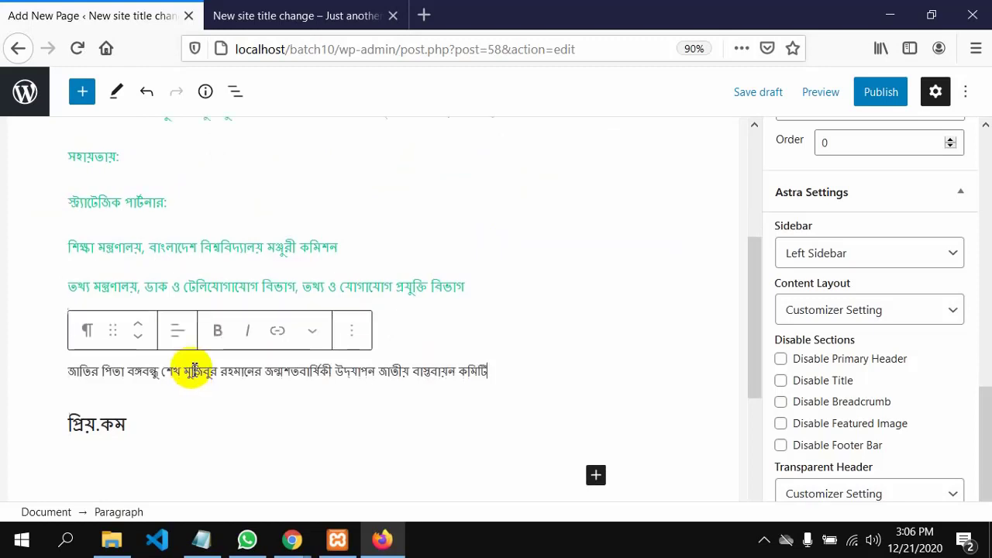
{"action": "key", "text": "ctrl+v"}
{"action": "key", "text": "ctrl+v"}
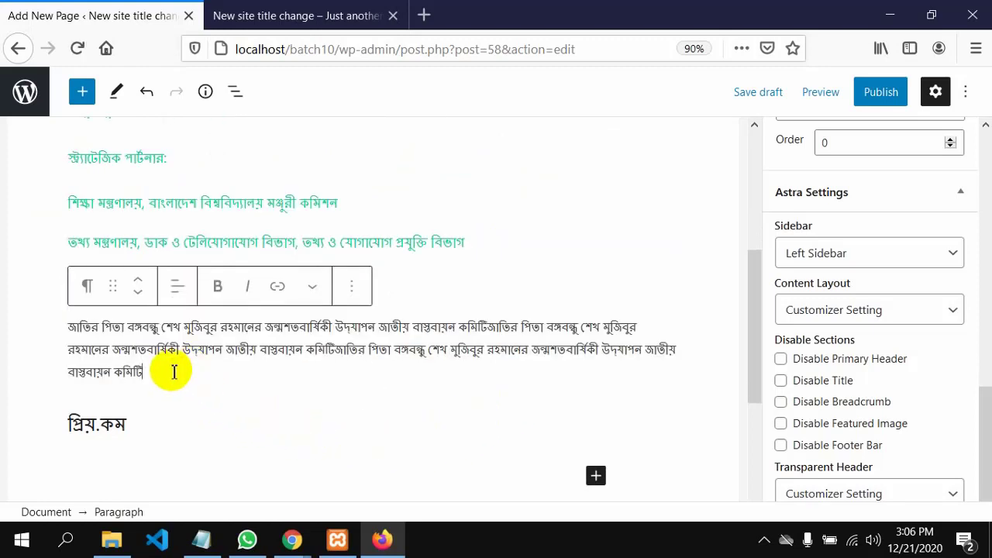
{"action": "key", "text": "Return"}
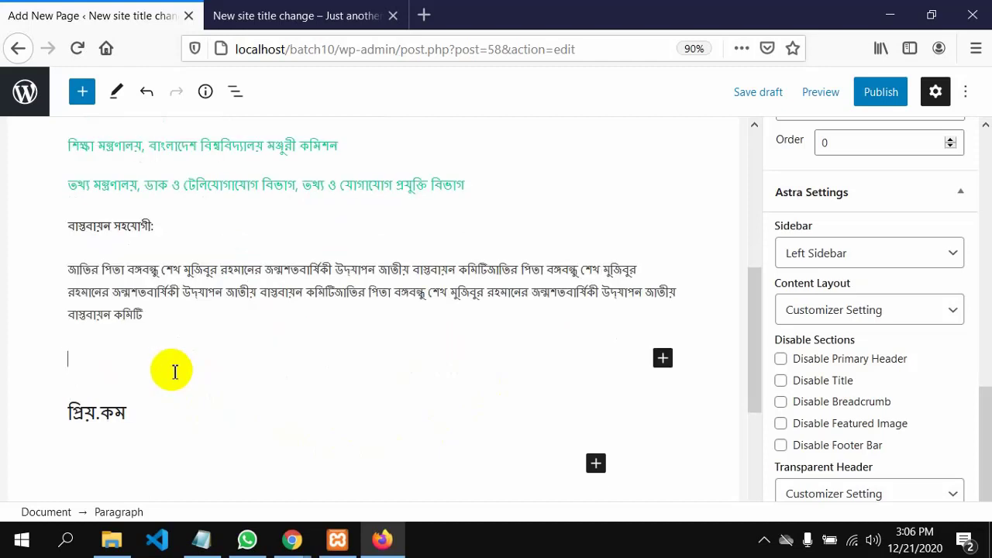
{"action": "type", "text": "জাতির পিতা বঙ্গবন্ধু শেখ মুজিবুর রহমানের জন্মশতবার্ষিকী উদযাপন জাতীয় বাস্তবায়ন কমিটি"}
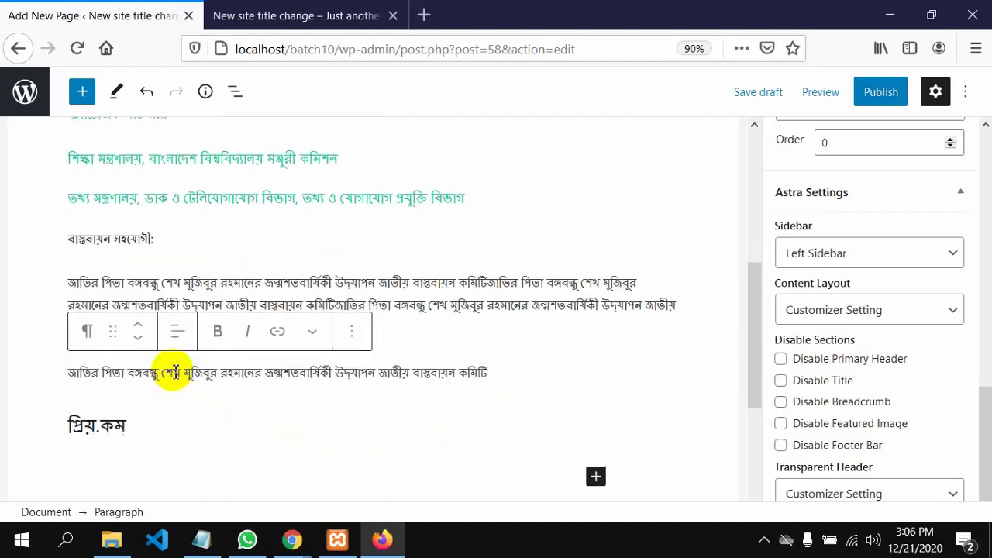
Publish the Home page and view the published page in a new browser tab
{"action": "left_click", "coordinate": [876, 100]}
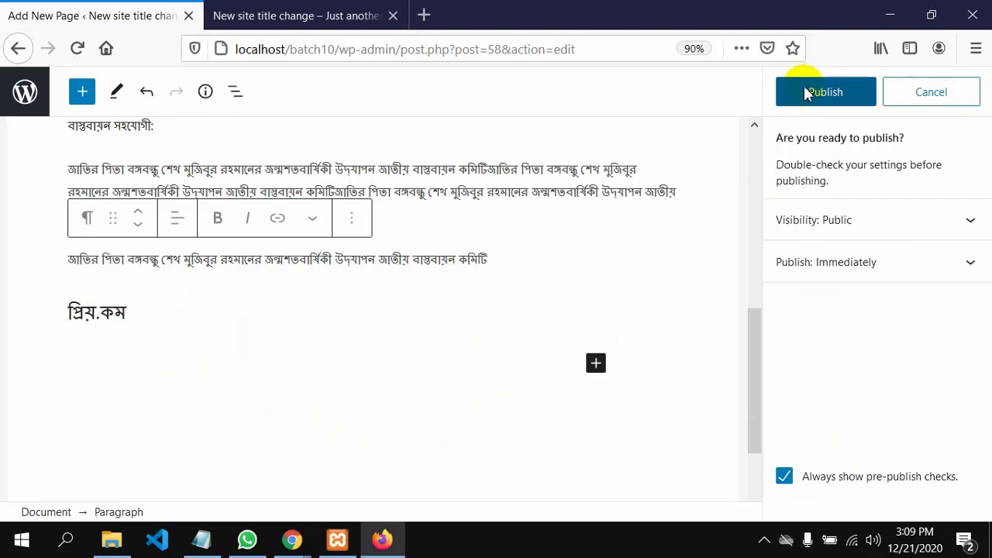
{"action": "left_click", "coordinate": [806, 94]}
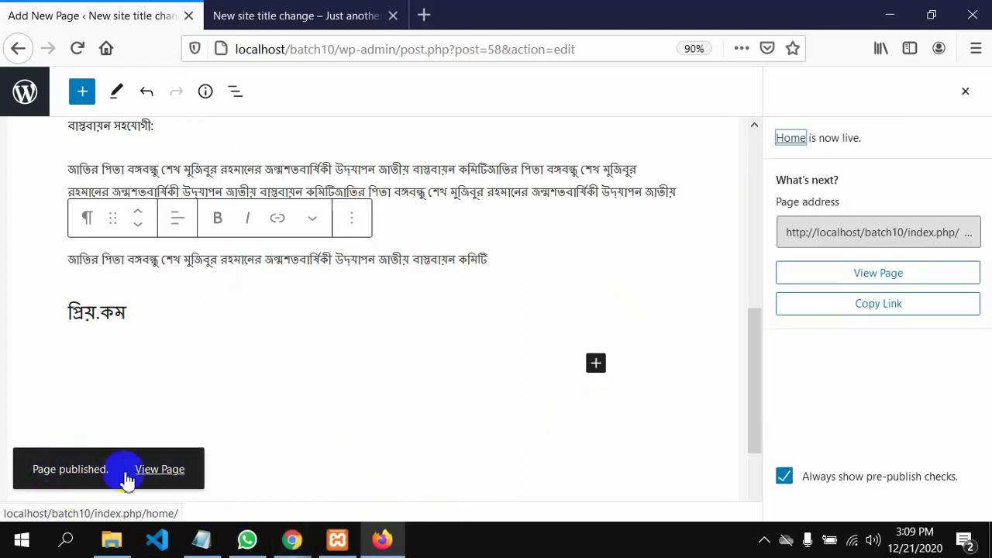
{"action": "left_click", "coordinate": [153, 474]}
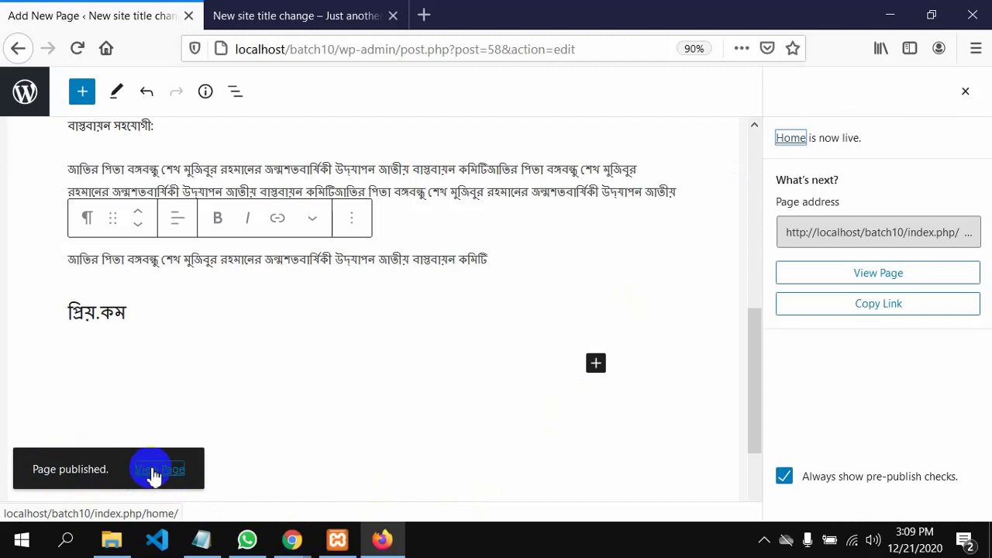
{"action": "right_click", "coordinate": [153, 475]}
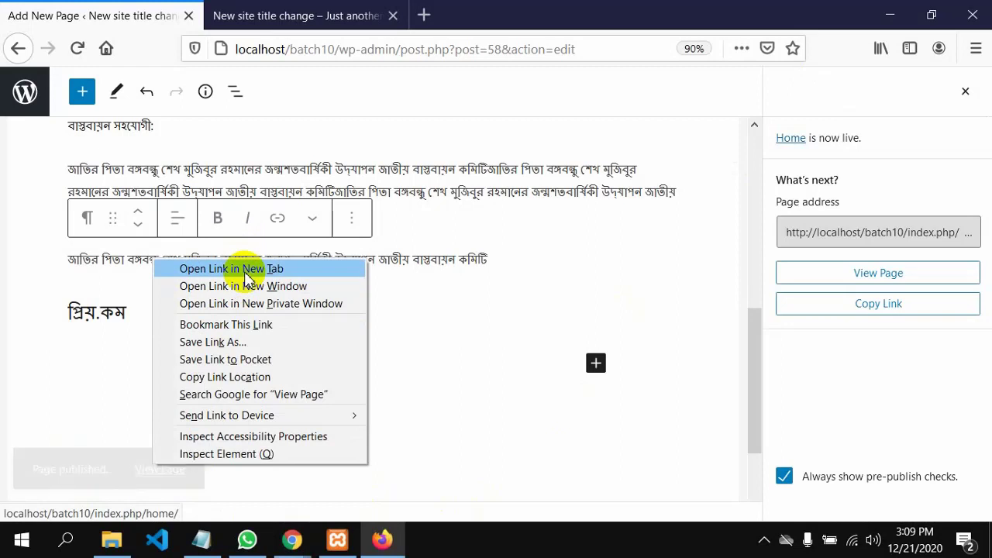
{"action": "left_click", "coordinate": [246, 269]}
{"action": "left_click", "coordinate": [284, 15]}
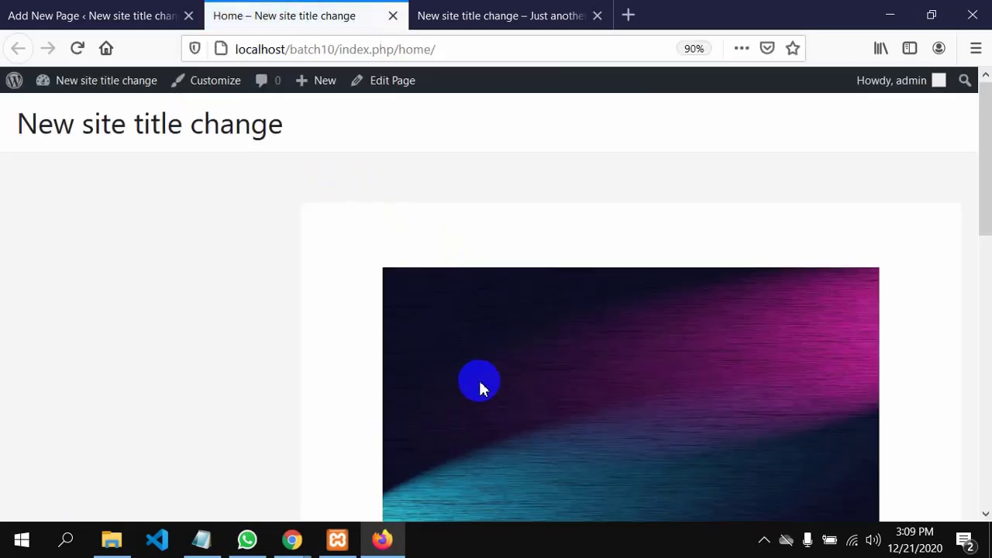
Examine the published Home page from the site header and featured image down to the last heading, including the green headings
{"action": "scroll", "coordinate": [479, 379], "scroll_direction": "down", "scroll_amount": 3}
{"action": "scroll", "coordinate": [481, 379], "scroll_direction": "up", "scroll_amount": 3}
{"action": "scroll", "coordinate": [442, 338], "scroll_direction": "down", "scroll_amount": 4}
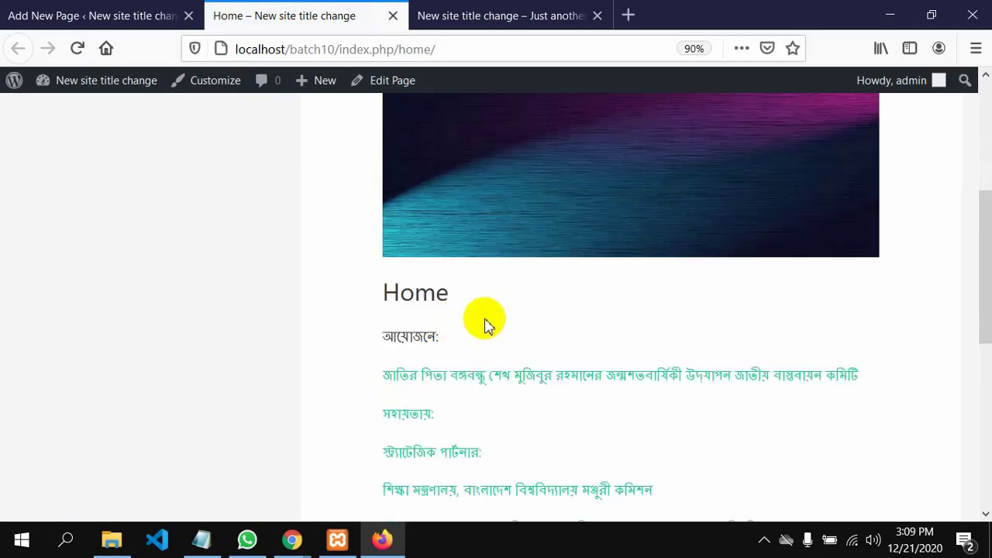
{"action": "key", "text": "ctrl+0"}
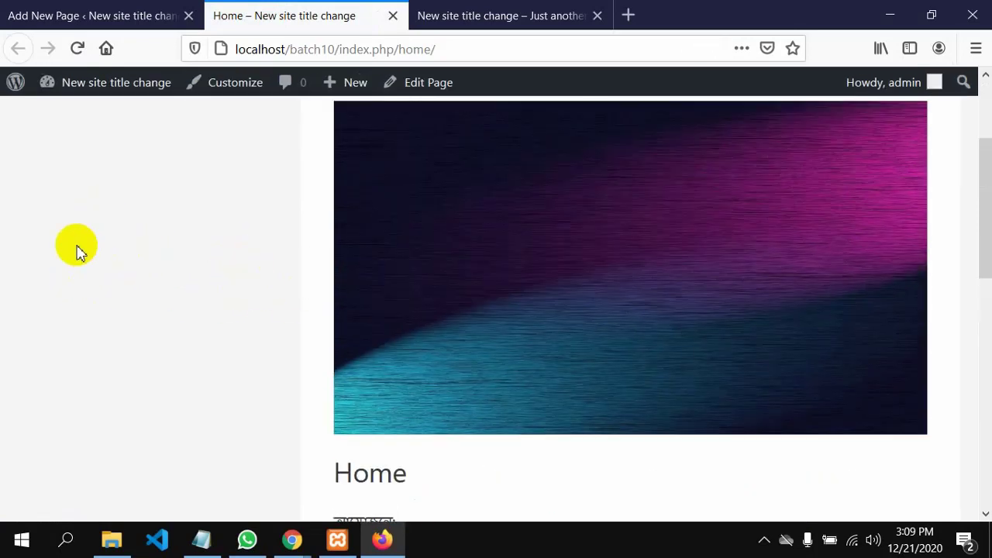
{"action": "scroll", "coordinate": [345, 302], "scroll_direction": "up", "scroll_amount": 3}
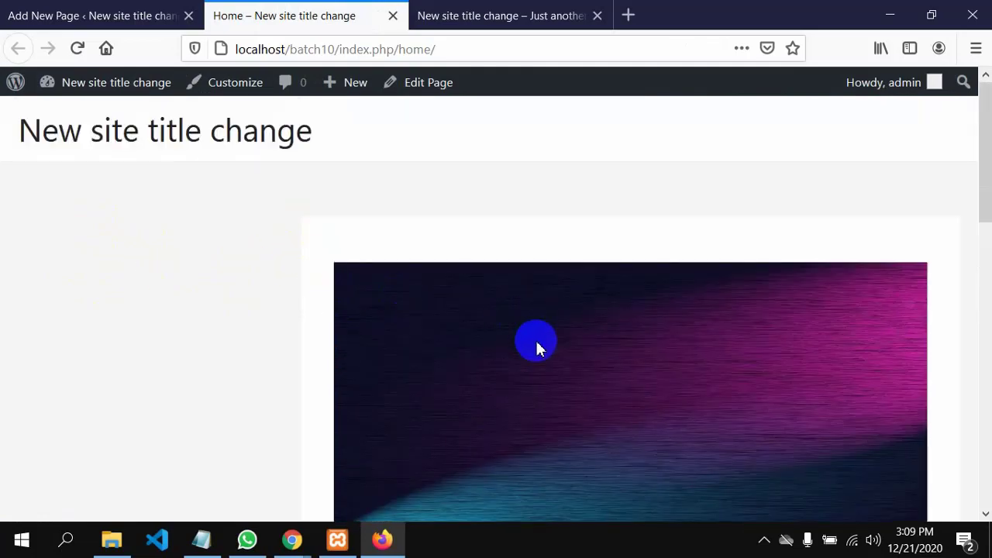
{"action": "scroll", "coordinate": [604, 326], "scroll_direction": "down", "scroll_amount": 4}
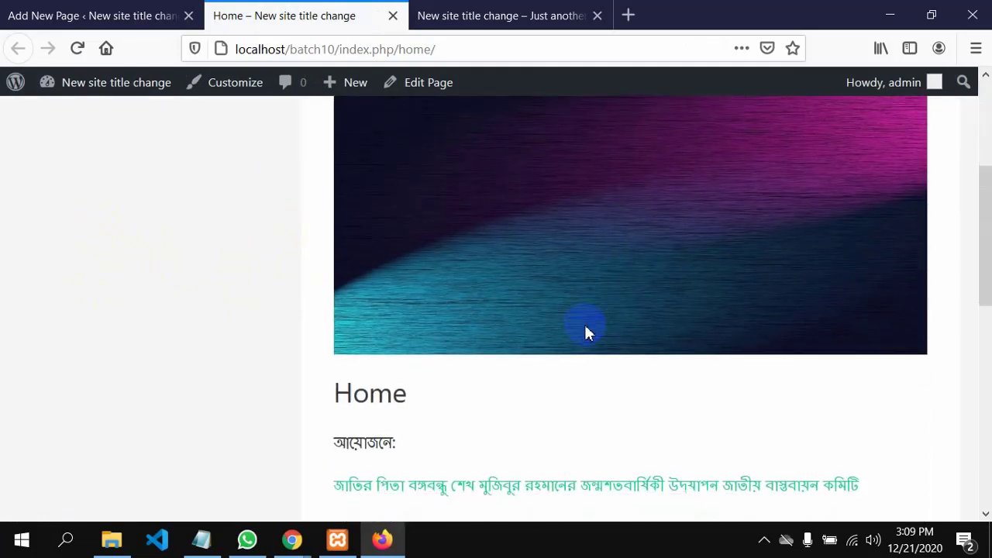
{"action": "scroll", "coordinate": [585, 322], "scroll_direction": "down", "scroll_amount": 3}
{"action": "scroll", "coordinate": [585, 323], "scroll_direction": "up", "scroll_amount": 3}
{"action": "scroll", "coordinate": [587, 324], "scroll_direction": "down", "scroll_amount": 2}
{"action": "scroll", "coordinate": [587, 321], "scroll_direction": "down", "scroll_amount": 3}
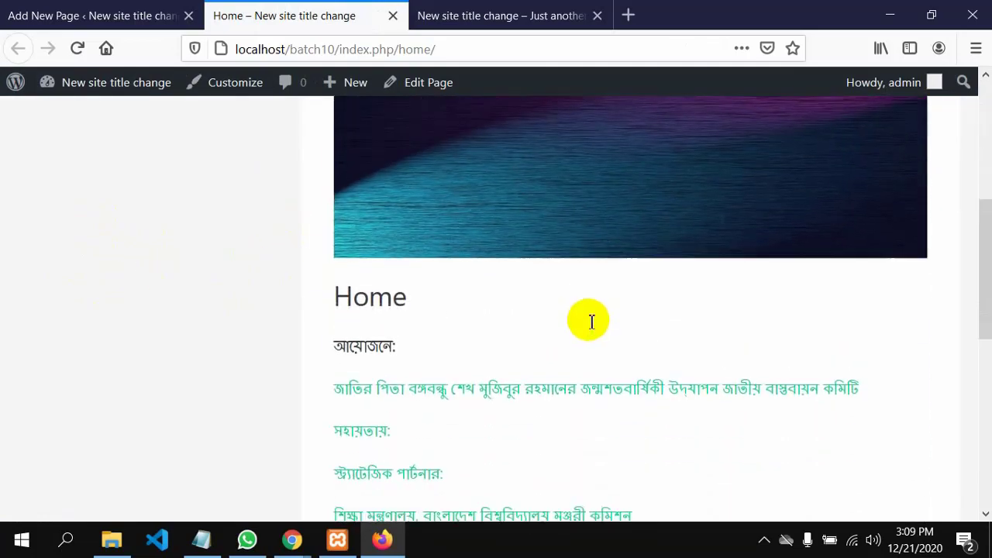
{"action": "left_click_drag", "start_coordinate": [335, 268], "coordinate": [549, 399]}
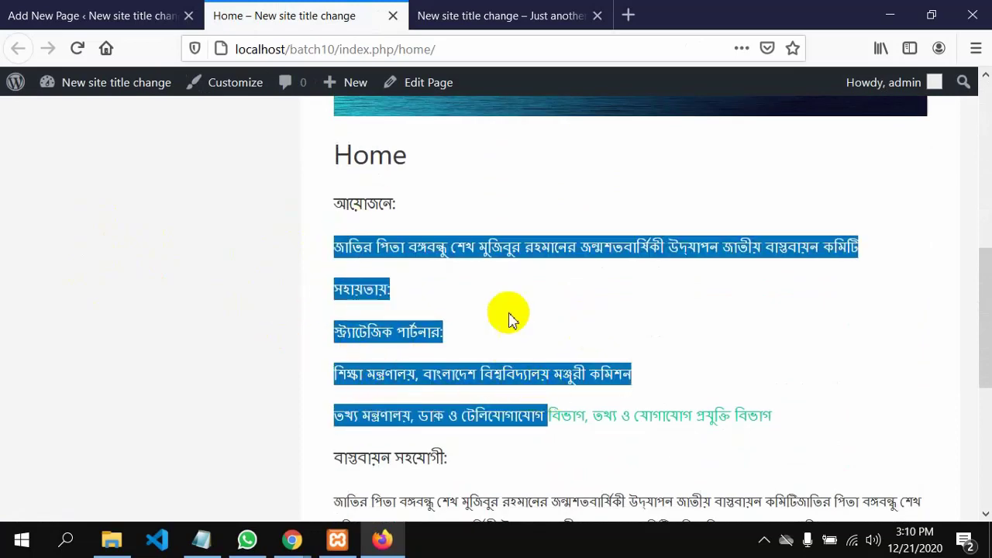
{"action": "scroll", "coordinate": [507, 304], "scroll_direction": "down", "scroll_amount": 3}
{"action": "scroll", "coordinate": [514, 328], "scroll_direction": "down", "scroll_amount": 1}
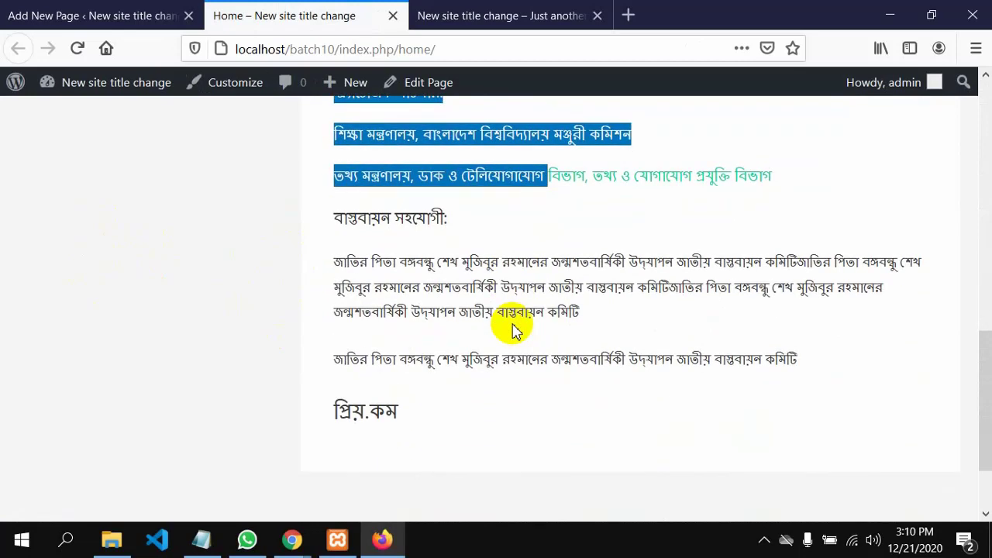
{"action": "scroll", "coordinate": [483, 321], "scroll_direction": "up", "scroll_amount": 5}
{"action": "scroll", "coordinate": [484, 339], "scroll_direction": "up", "scroll_amount": 6}
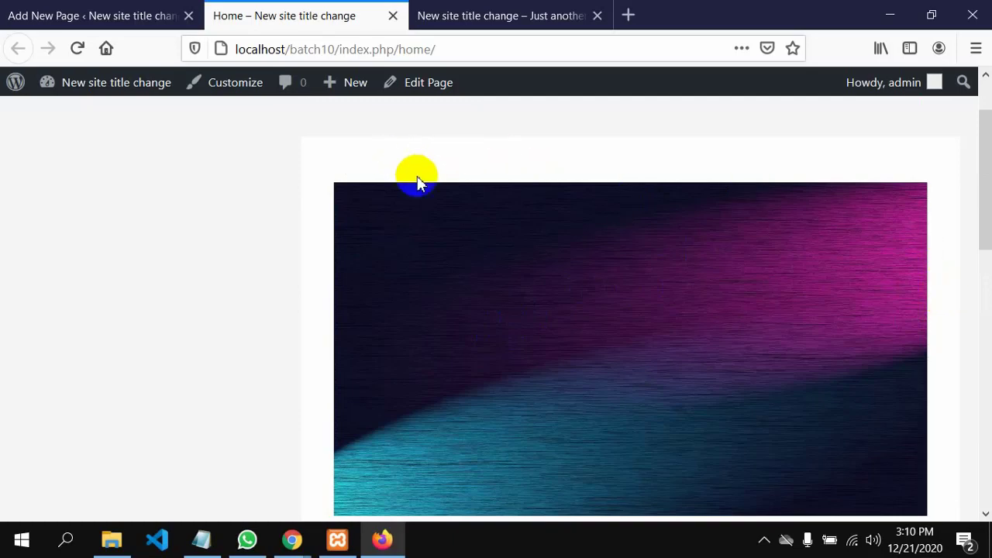
Compare the published page's sidebar space and featured image at browser zoom levels of 120%, 80% and 110%
{"action": "scroll", "coordinate": [431, 204], "scroll_direction": "down", "scroll_amount": 2}
{"action": "key", "text": "ctrl+plus"}
{"action": "key", "text": "ctrl+plus"}
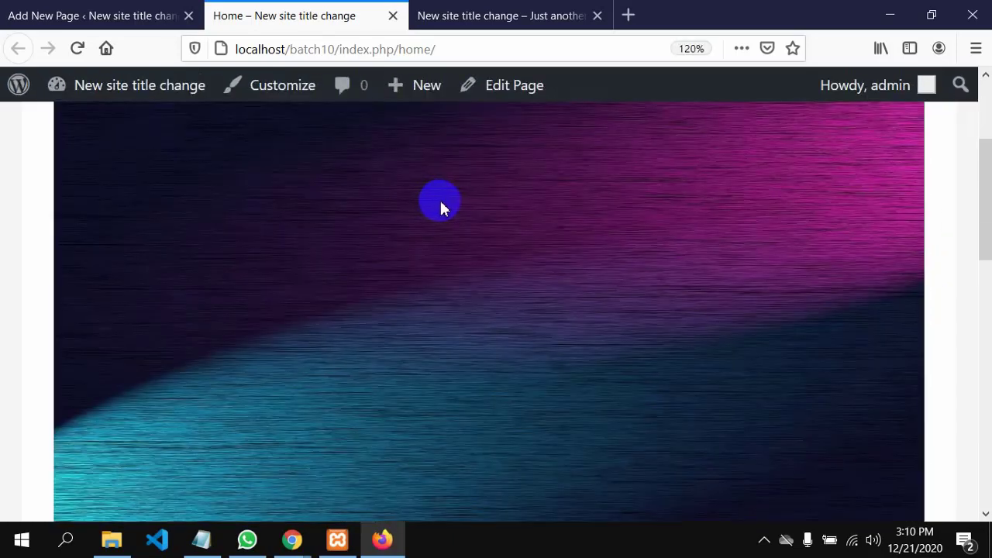
{"action": "scroll", "coordinate": [457, 213], "scroll_direction": "down", "scroll_amount": 3}
{"action": "key", "text": "ctrl+minus"}
{"action": "key", "text": "ctrl+minus"}
{"action": "key", "text": "ctrl+minus"}
{"action": "key", "text": "ctrl+minus"}
{"action": "key", "text": "ctrl+minus"}
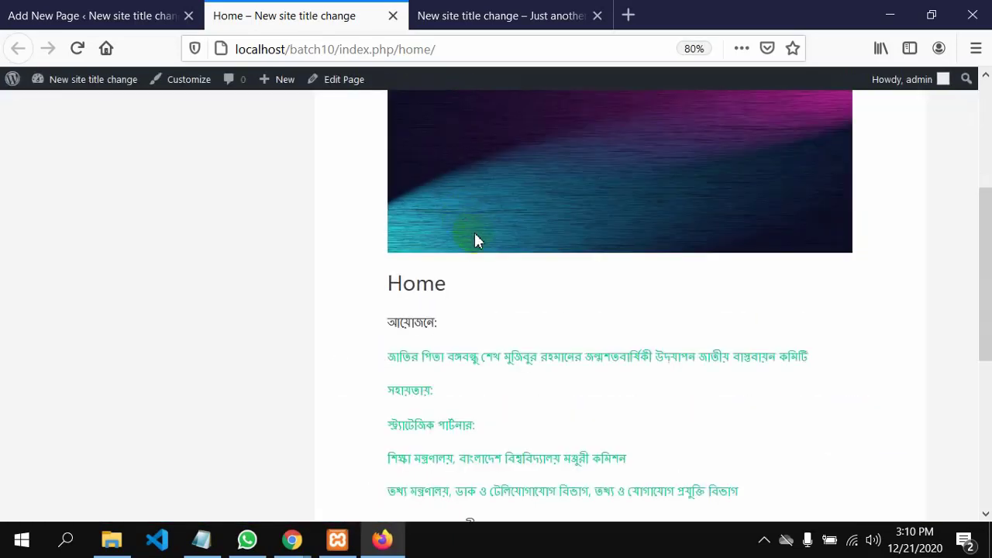
{"action": "key", "text": "ctrl+plus"}
{"action": "key", "text": "ctrl+plus"}
{"action": "key", "text": "ctrl+plus"}
{"action": "key", "text": "ctrl+plus"}
{"action": "scroll", "coordinate": [562, 312], "scroll_direction": "up", "scroll_amount": 2}
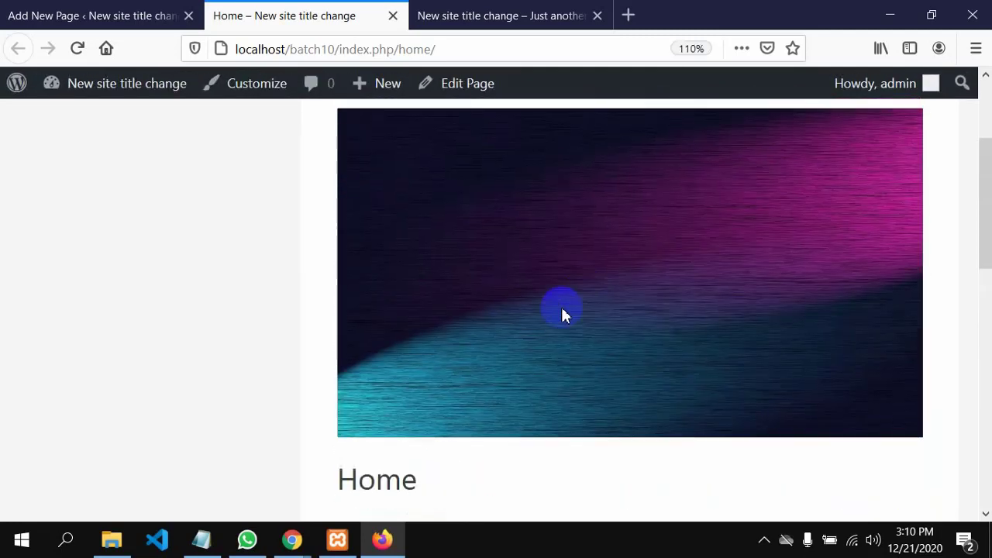
{"action": "scroll", "coordinate": [355, 180], "scroll_direction": "up", "scroll_amount": 2}
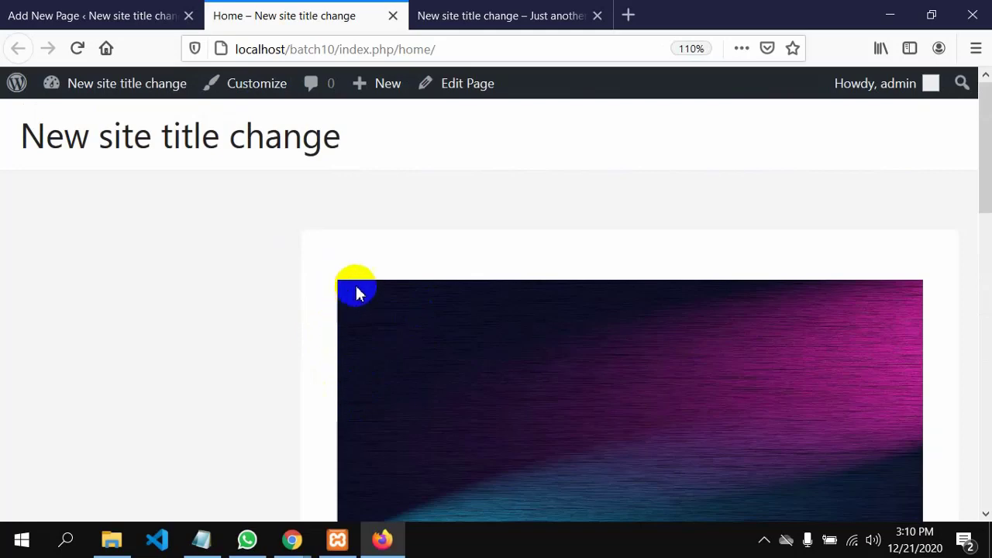
Review the order of the featured image, page title, headings and paragraphs on the published Home page
{"action": "scroll", "coordinate": [378, 301], "scroll_direction": "down", "scroll_amount": 2}
{"action": "scroll", "coordinate": [385, 310], "scroll_direction": "down", "scroll_amount": 2}
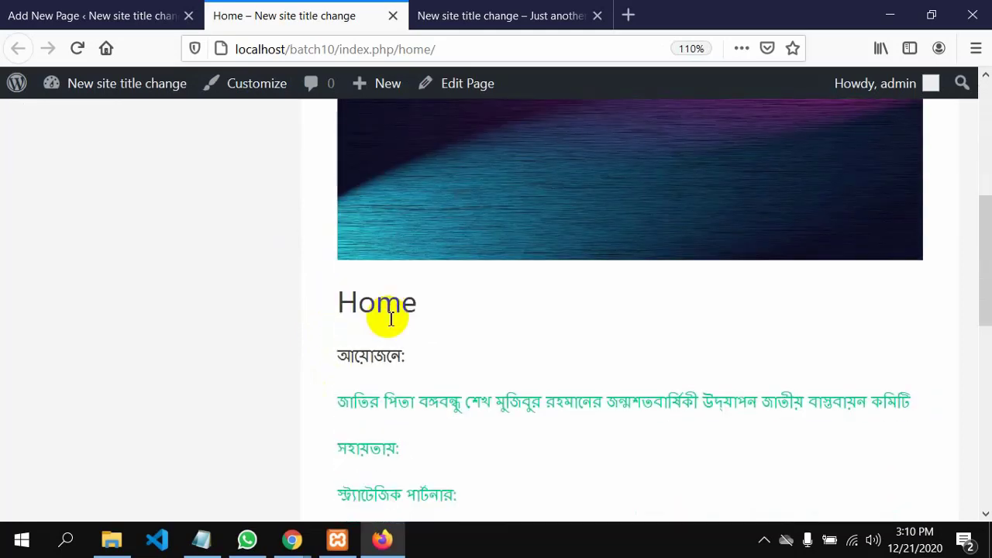
{"action": "scroll", "coordinate": [411, 337], "scroll_direction": "up", "scroll_amount": 3}
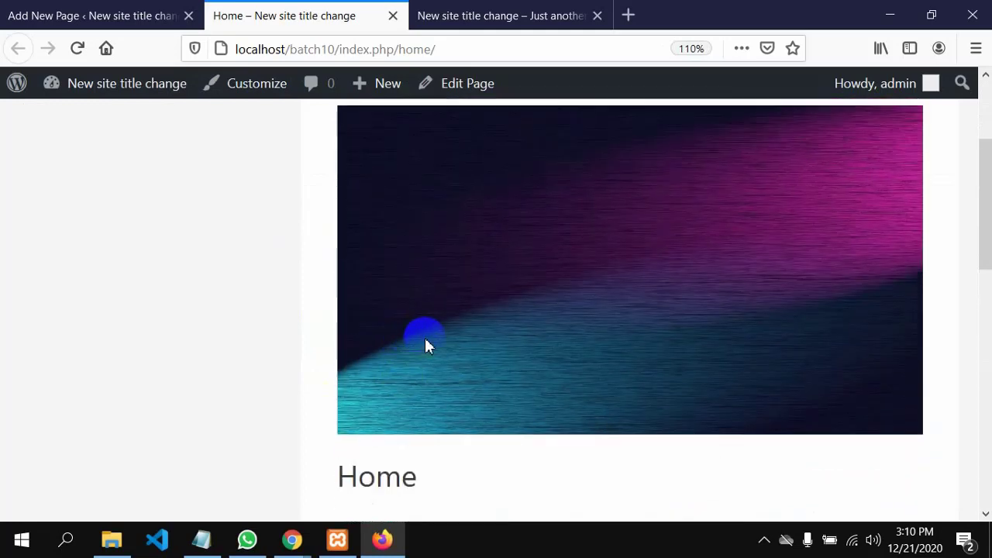
{"action": "scroll", "coordinate": [433, 340], "scroll_direction": "up", "scroll_amount": 1}
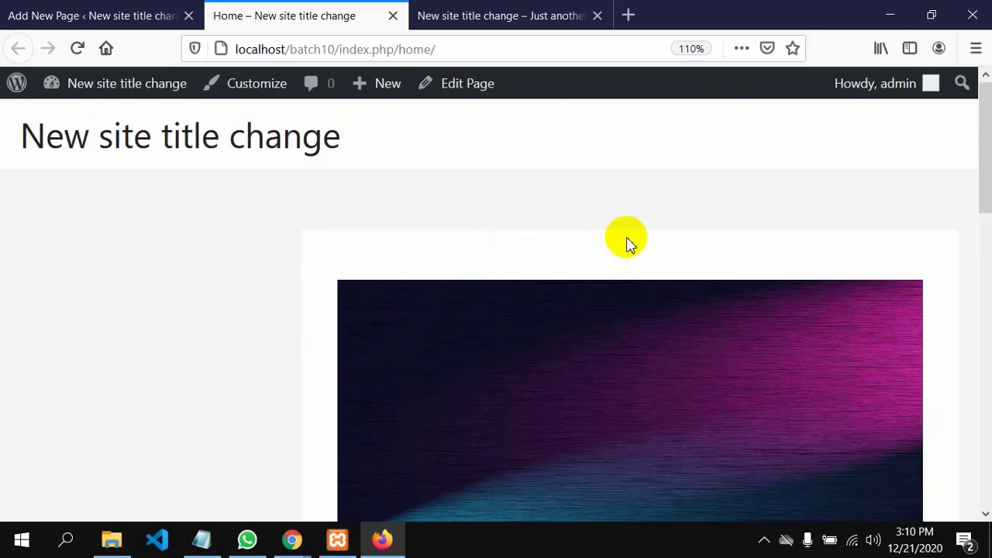
{"action": "left_click", "coordinate": [622, 318]}
{"action": "left_click", "coordinate": [390, 291]}
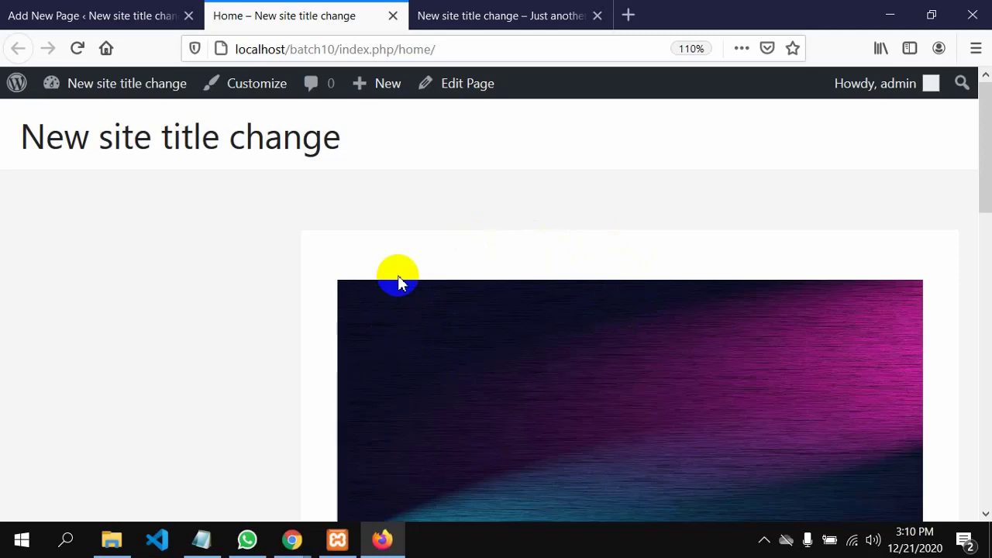
{"action": "scroll", "coordinate": [400, 284], "scroll_direction": "down", "scroll_amount": 3}
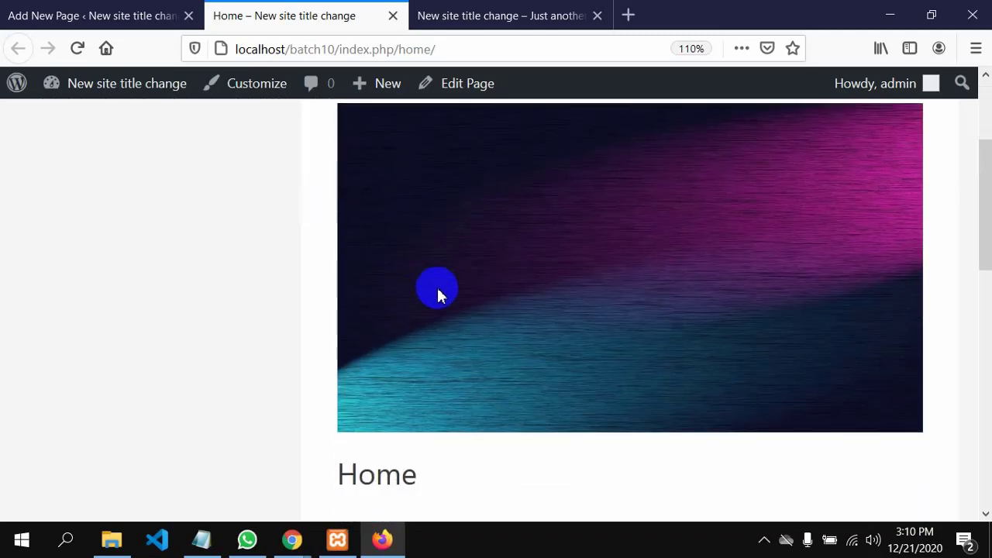
{"action": "scroll", "coordinate": [418, 294], "scroll_direction": "down", "scroll_amount": 1}
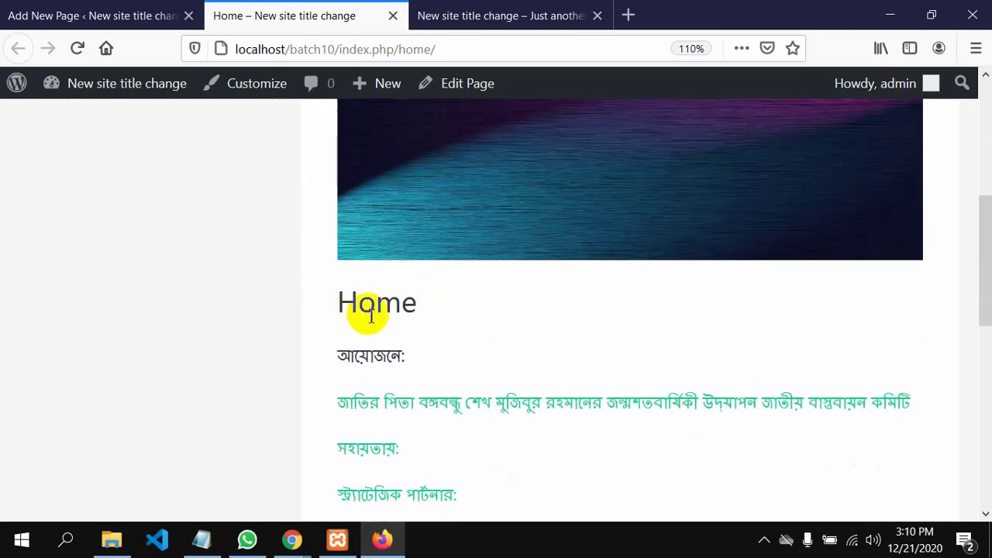
{"action": "scroll", "coordinate": [371, 321], "scroll_direction": "down", "scroll_amount": 1}
{"action": "scroll", "coordinate": [388, 333], "scroll_direction": "down", "scroll_amount": 2}
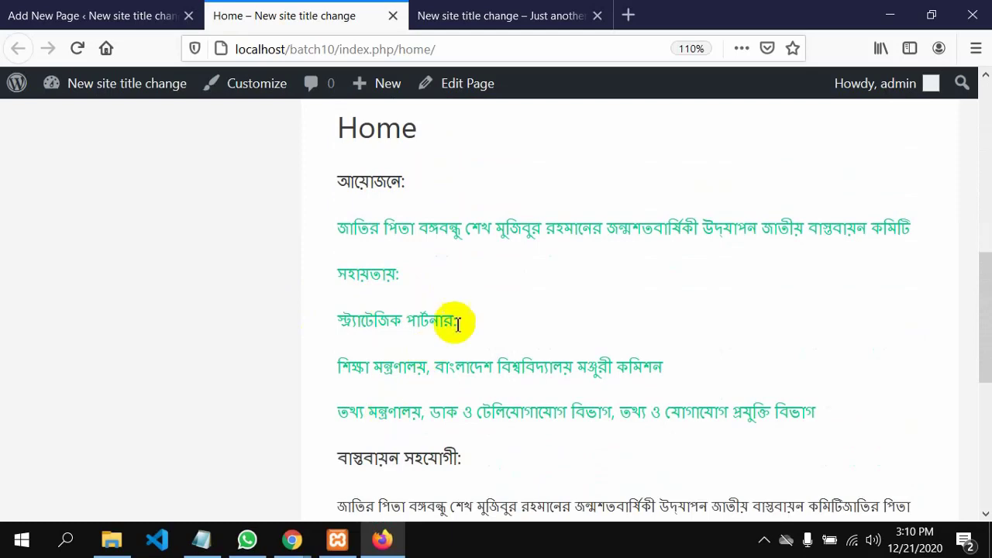
Check the Home page's content in the editor at 110% zoom and close the tab showing the published page
{"action": "left_click", "coordinate": [107, 19]}
{"action": "key", "text": "ctrl+plus"}
{"action": "key", "text": "ctrl+plus"}
{"action": "scroll", "coordinate": [310, 368], "scroll_direction": "up", "scroll_amount": 3}
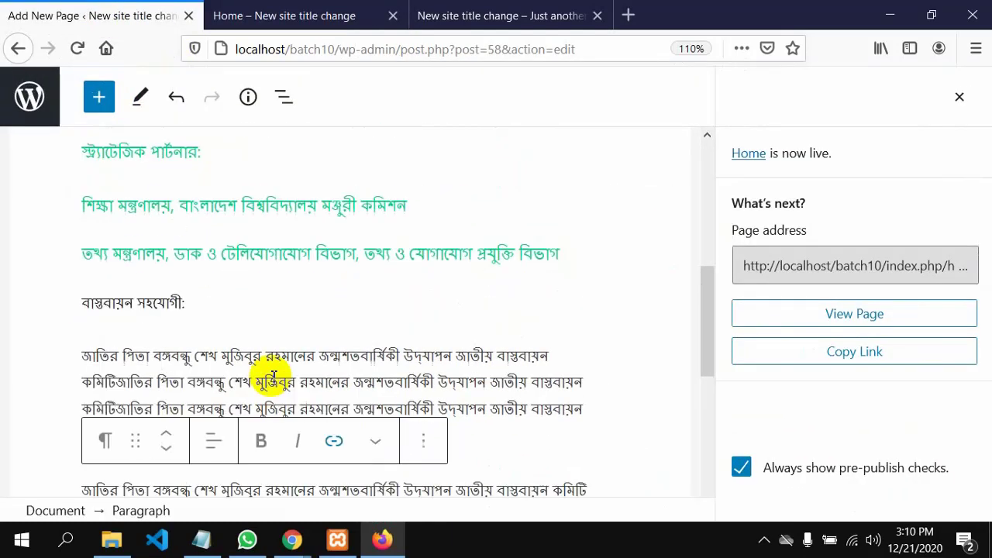
{"action": "left_click", "coordinate": [321, 11]}
{"action": "left_click", "coordinate": [393, 15]}
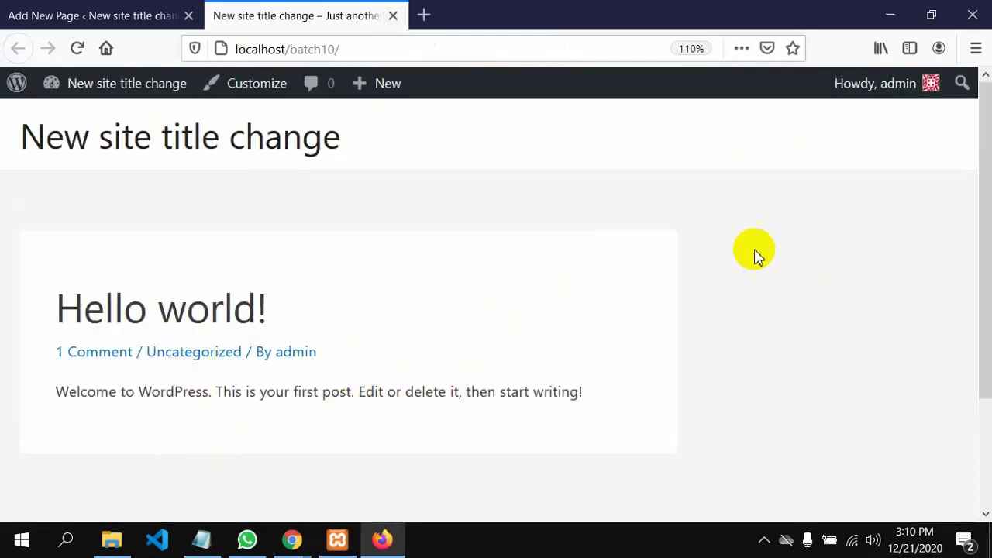
Leave the page editor for the Pages list and open the live site in a new browser tab
{"action": "left_click", "coordinate": [101, 8]}
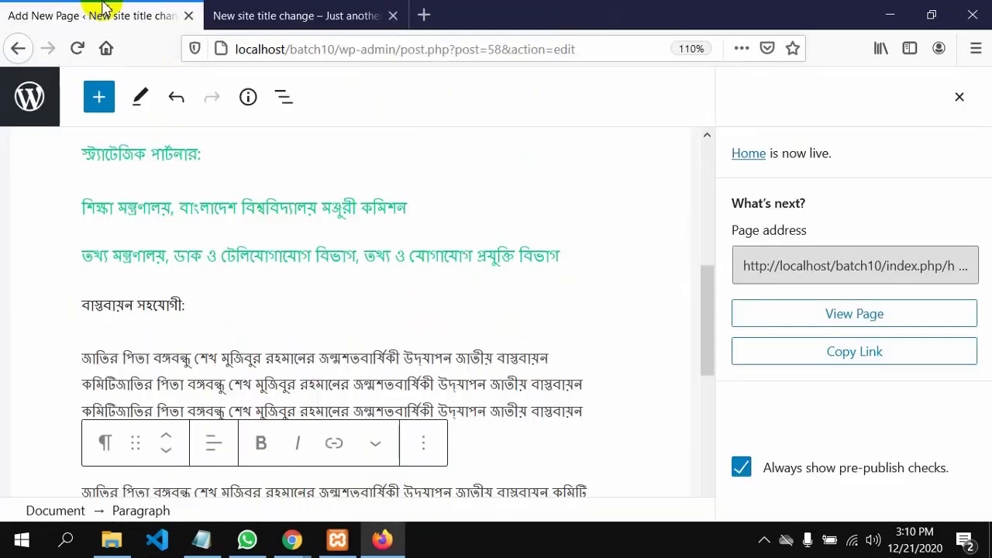
{"action": "left_click", "coordinate": [19, 48]}
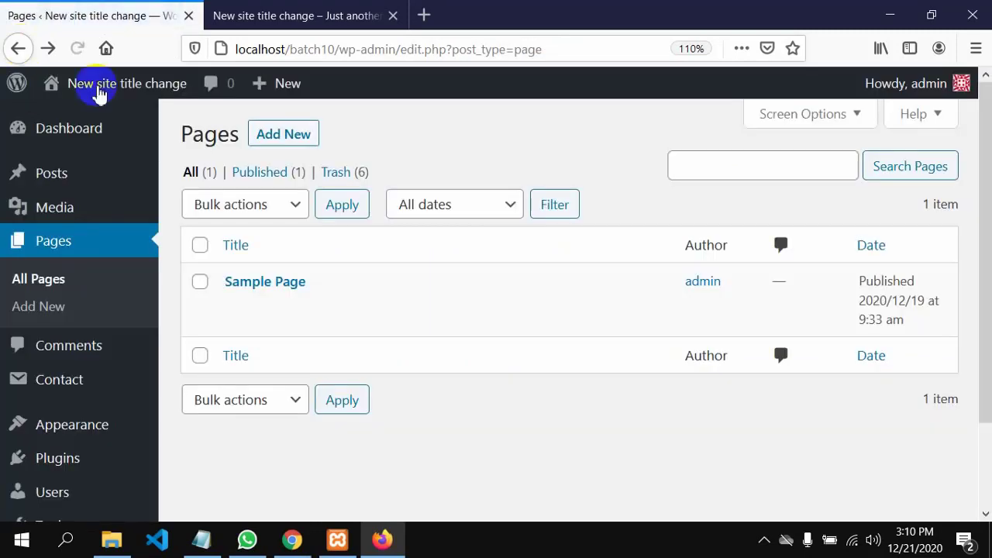
{"action": "mouse_move", "coordinate": [103, 82]}
{"action": "left_click", "coordinate": [82, 116]}
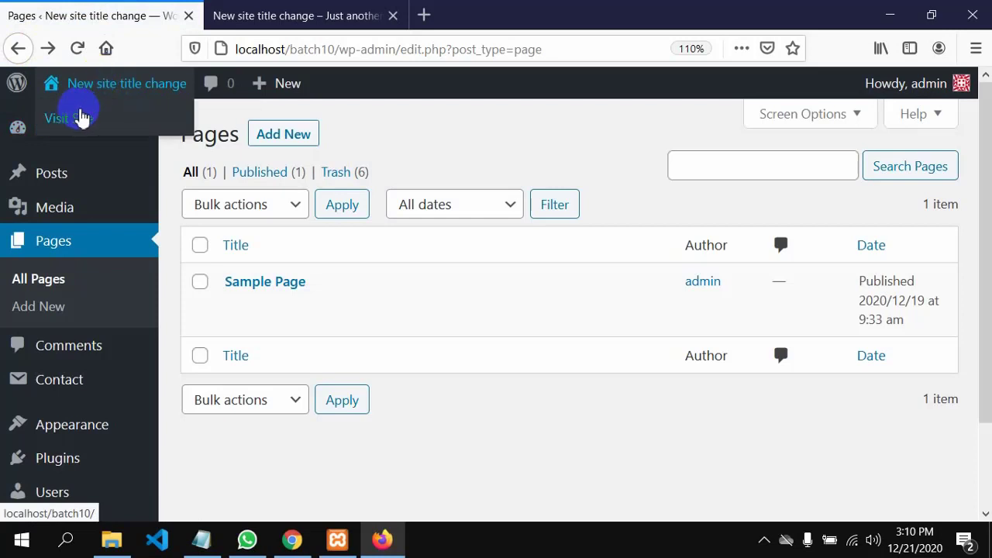
{"action": "right_click", "coordinate": [81, 121]}
{"action": "left_click", "coordinate": [128, 127]}
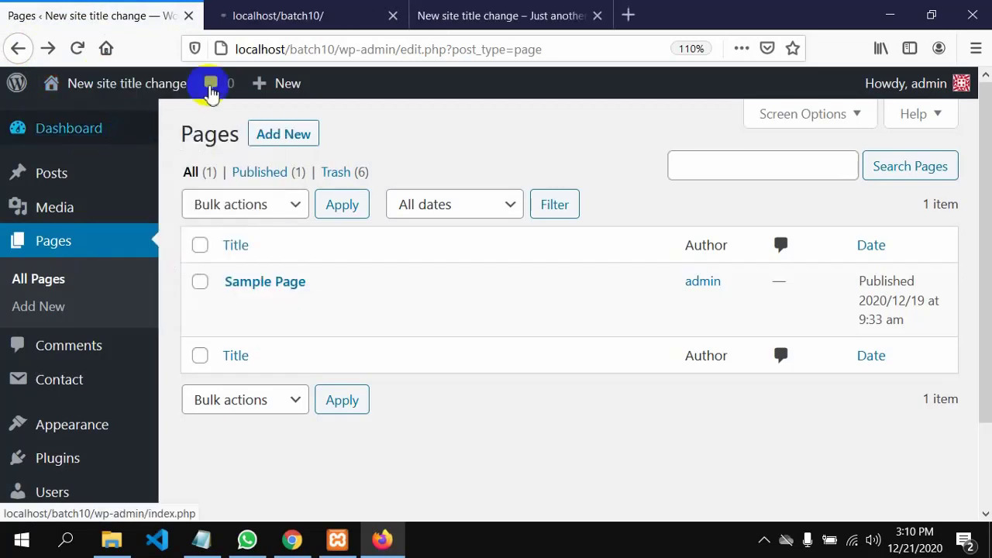
Compare the live site's front page with the Pages list in the dashboard
{"action": "left_click", "coordinate": [285, 9]}
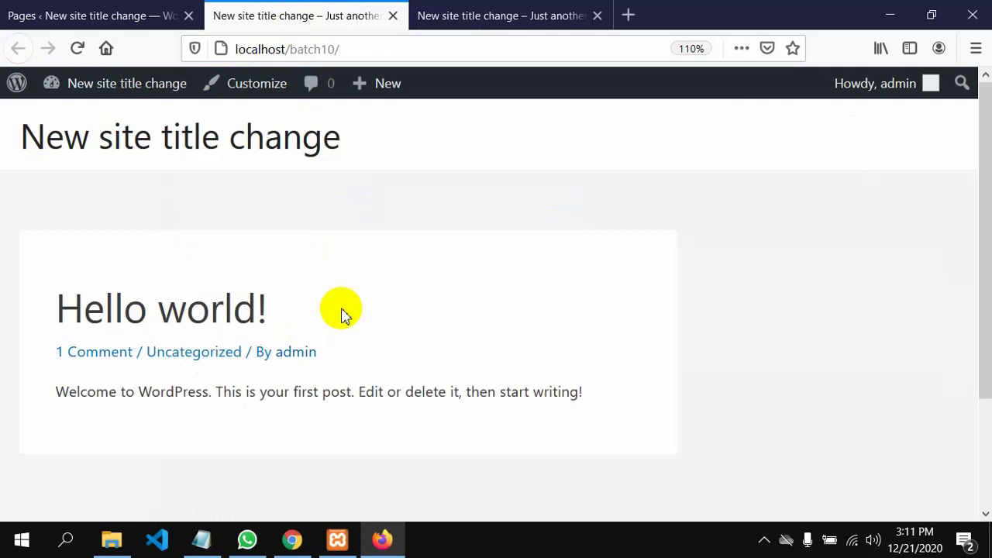
{"action": "scroll", "coordinate": [343, 314], "scroll_direction": "down", "scroll_amount": 3}
{"action": "scroll", "coordinate": [348, 314], "scroll_direction": "up", "scroll_amount": 3}
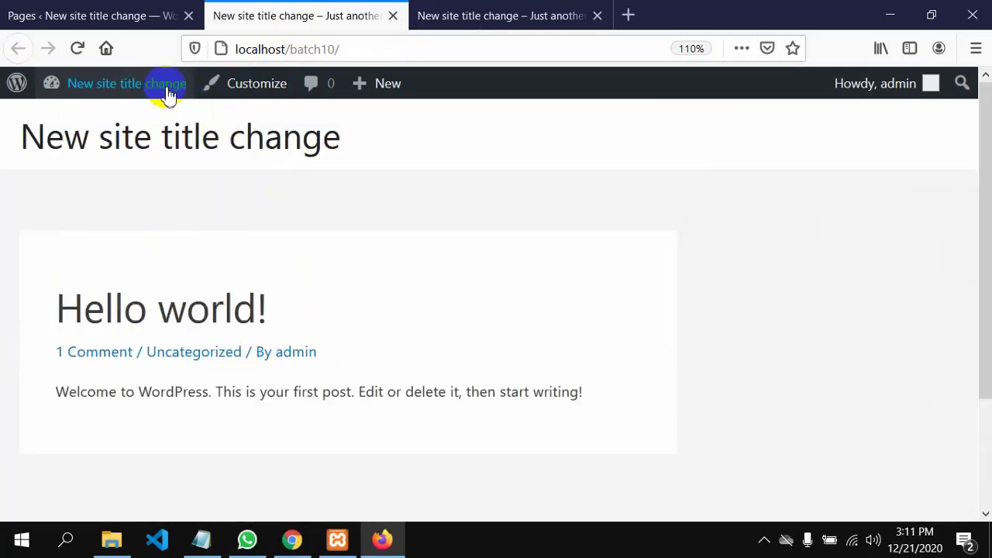
{"action": "left_click", "coordinate": [95, 14]}
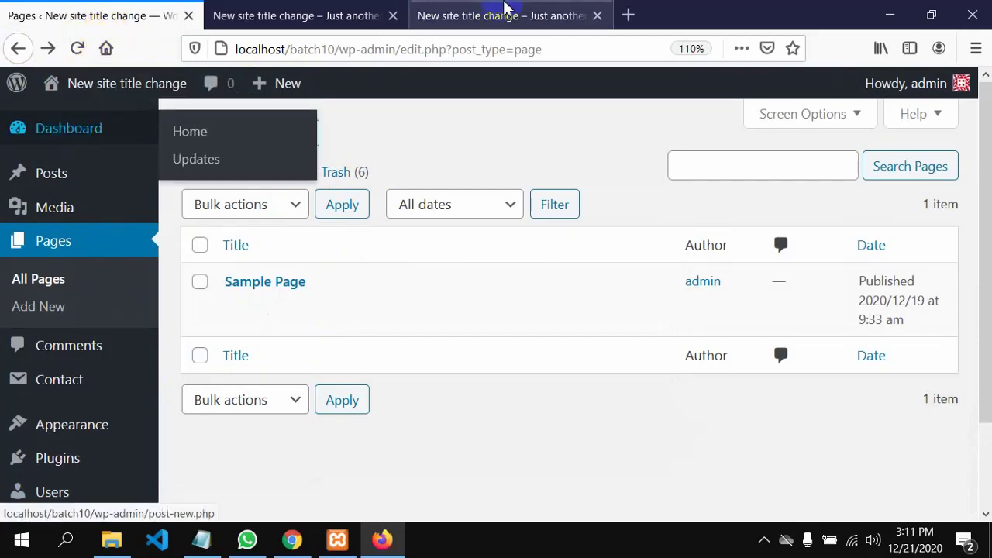
{"action": "left_click", "coordinate": [266, 21]}
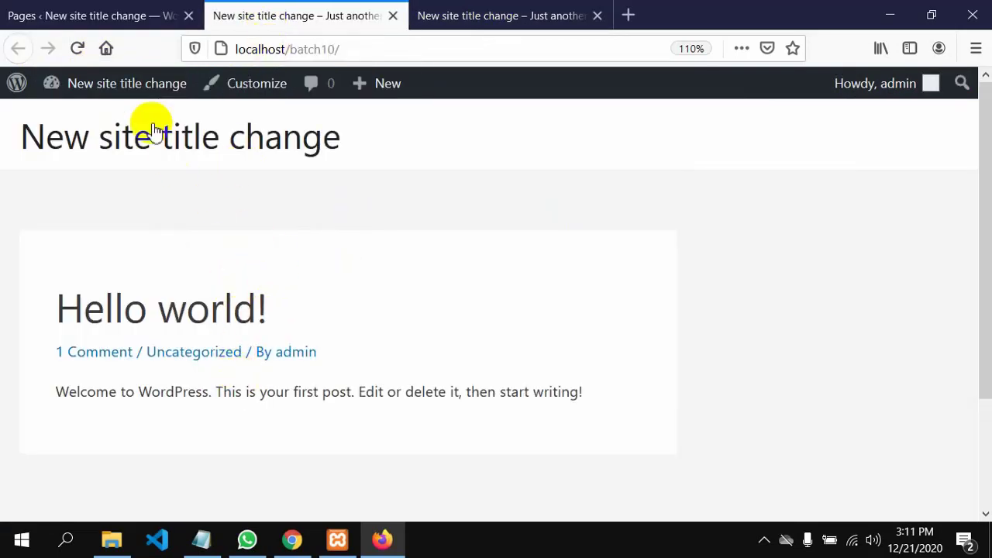
{"action": "left_click", "coordinate": [96, 21]}
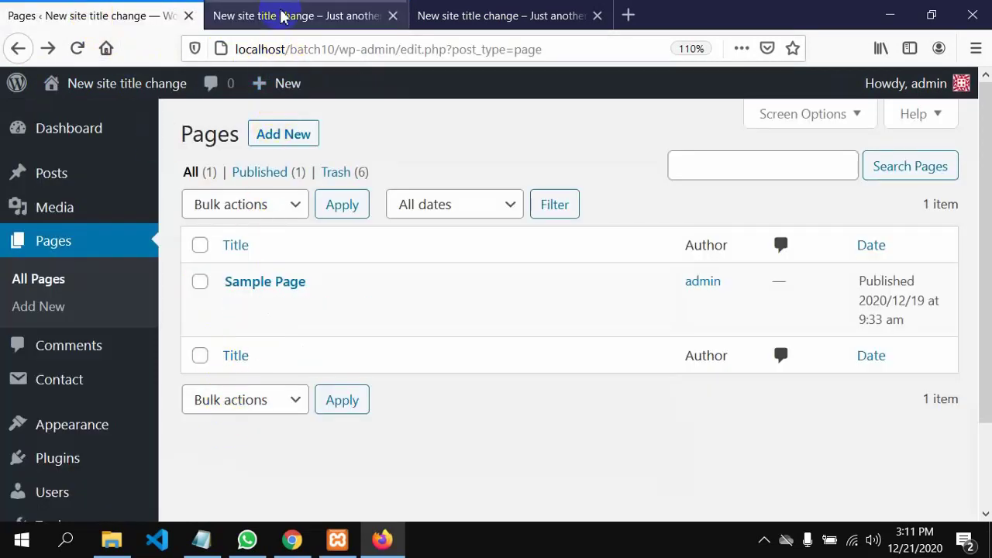
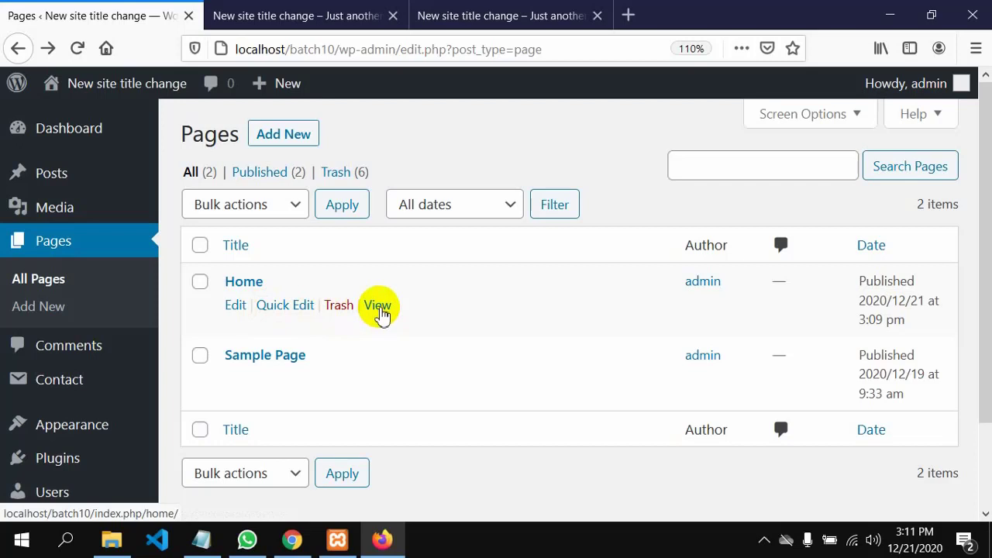
Open the published Home page in a new browser tab and review it down to the footer
{"action": "right_click", "coordinate": [379, 308]}
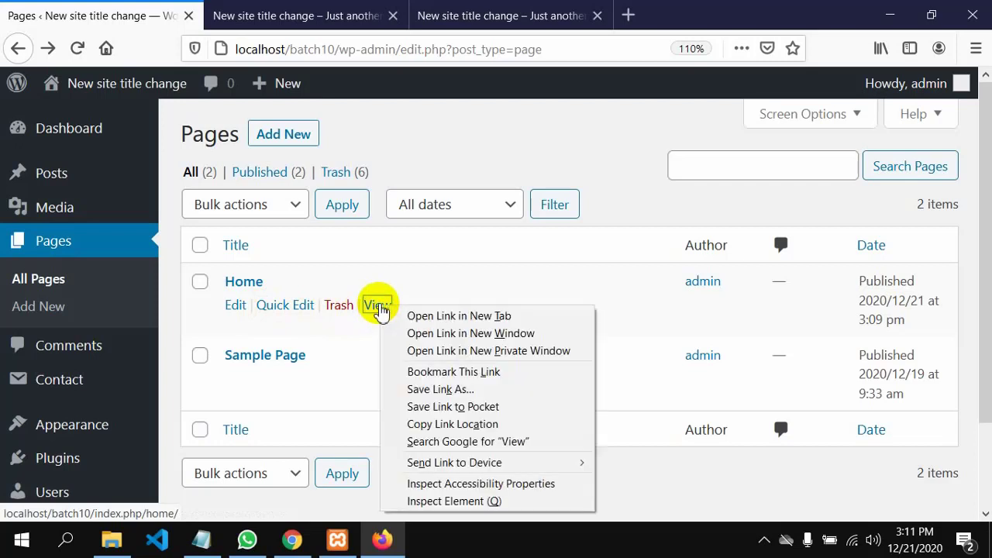
{"action": "left_click", "coordinate": [414, 316]}
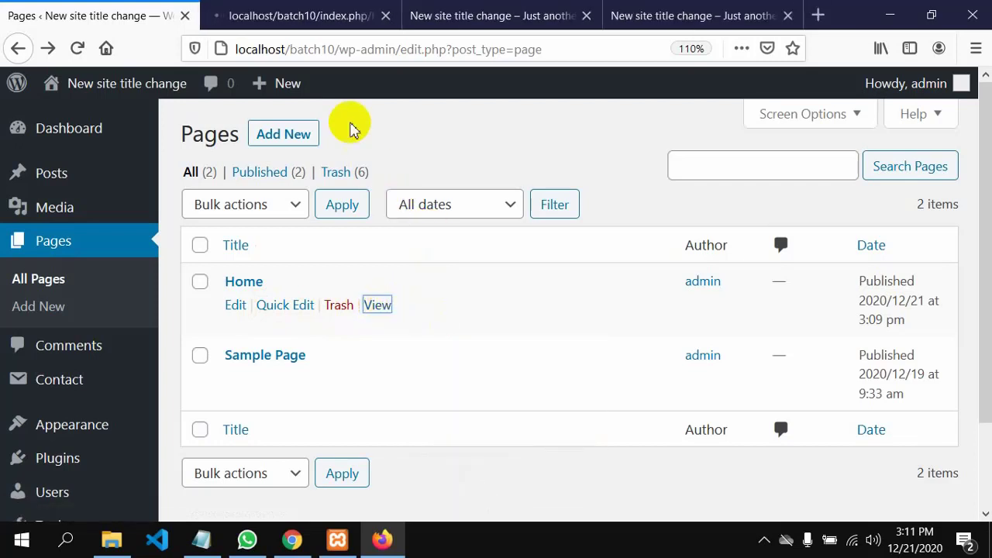
{"action": "left_click", "coordinate": [302, 21]}
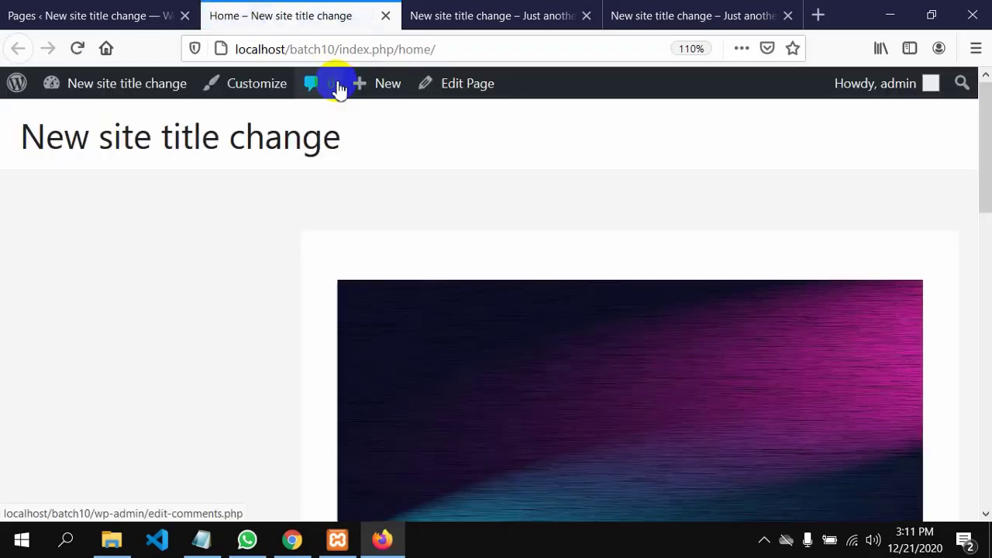
{"action": "scroll", "coordinate": [344, 284], "scroll_direction": "down", "scroll_amount": 3}
{"action": "scroll", "coordinate": [346, 311], "scroll_direction": "down", "scroll_amount": 10}
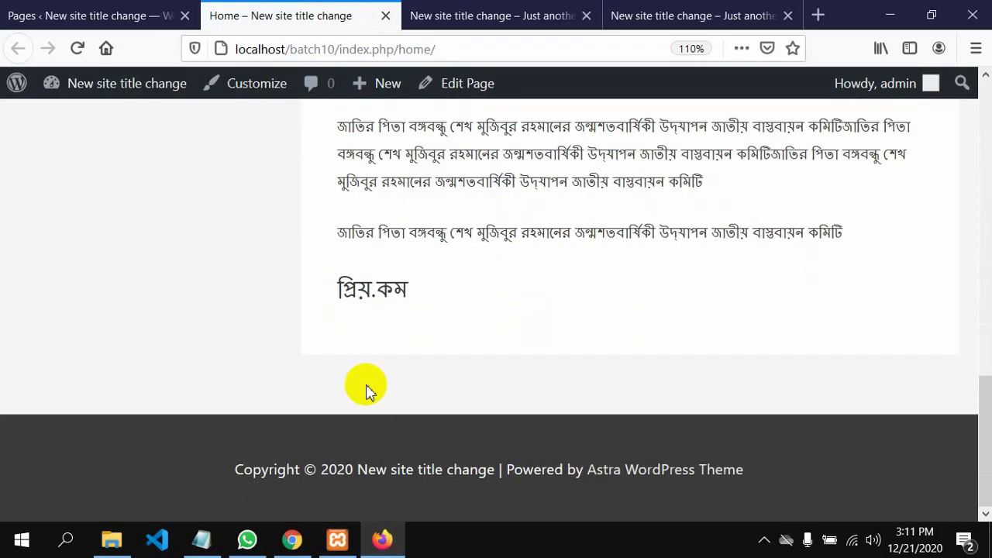
{"action": "scroll", "coordinate": [366, 391], "scroll_direction": "up", "scroll_amount": 13}
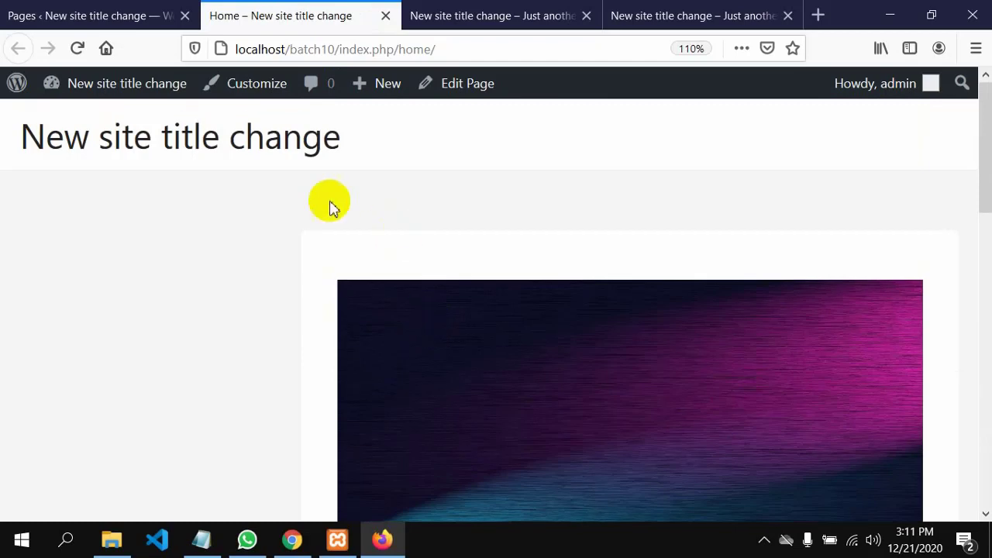
Copy the Pages list's web address and paste it over the address in the published Home page's tab
{"action": "left_click", "coordinate": [102, 15]}
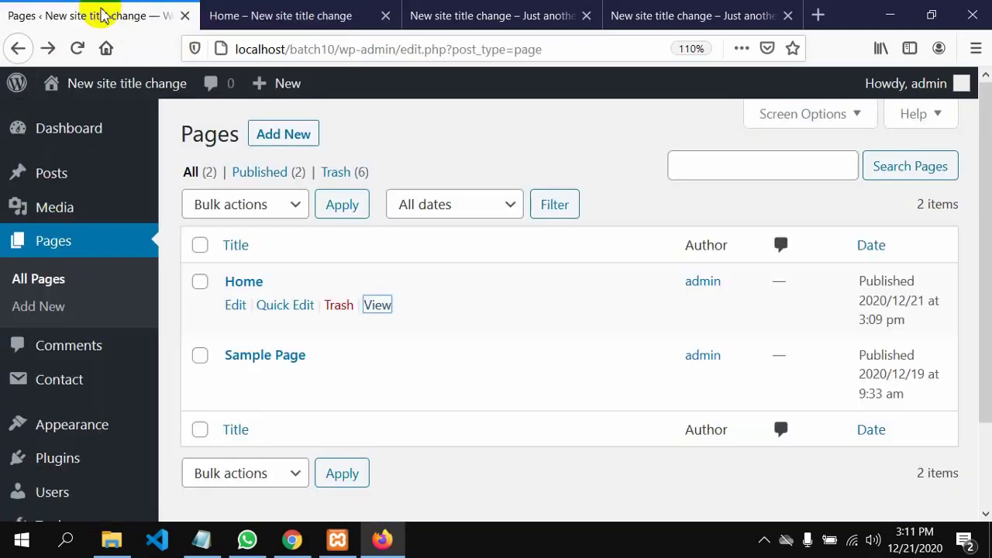
{"action": "left_click", "coordinate": [238, 51]}
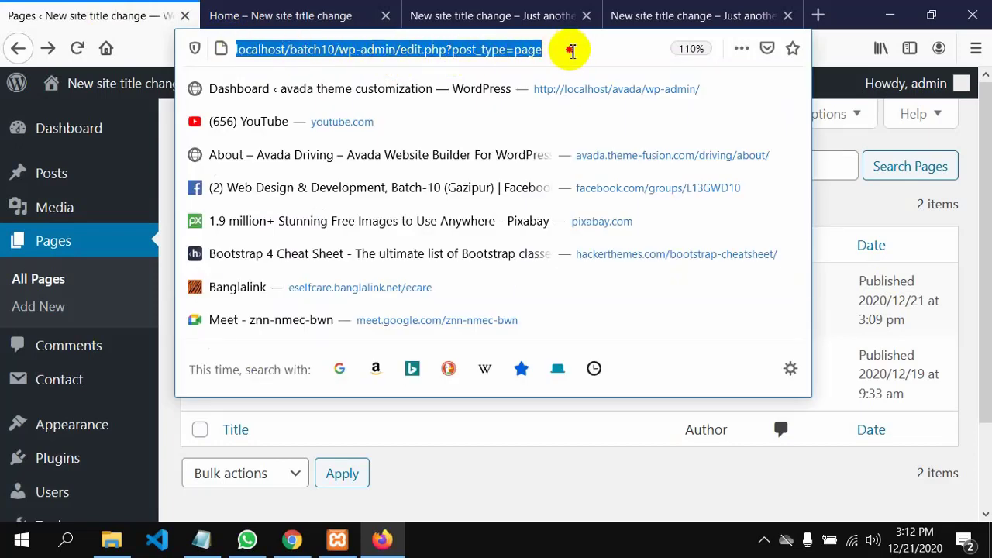
{"action": "left_click_drag", "start_coordinate": [567, 48], "coordinate": [250, 61]}
{"action": "key", "text": "ctrl+c"}
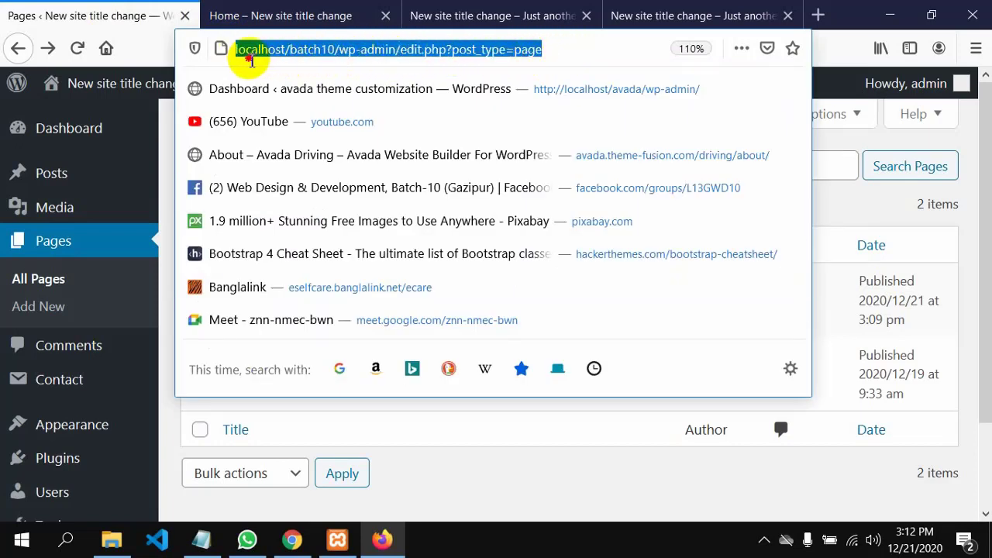
{"action": "left_click", "coordinate": [291, 15]}
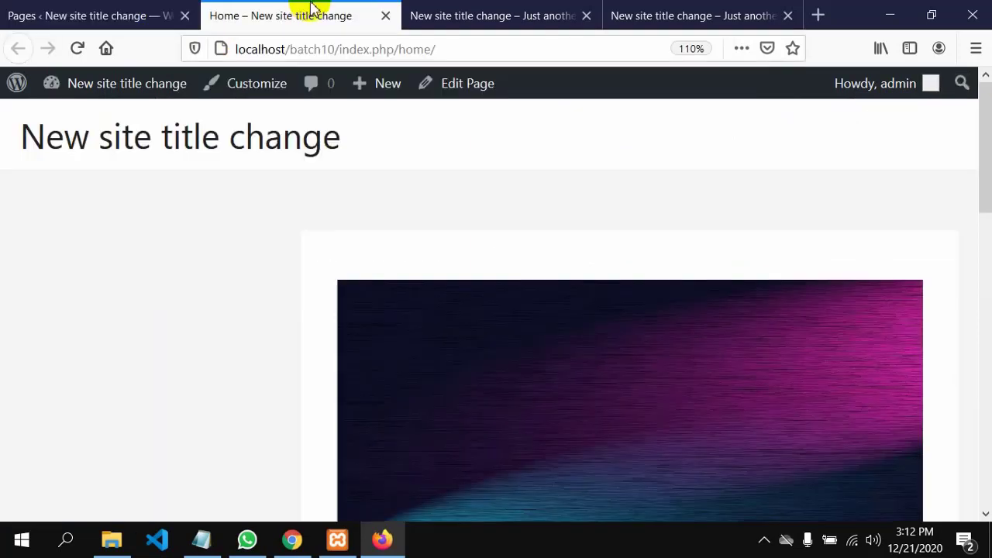
{"action": "left_click", "coordinate": [452, 51]}
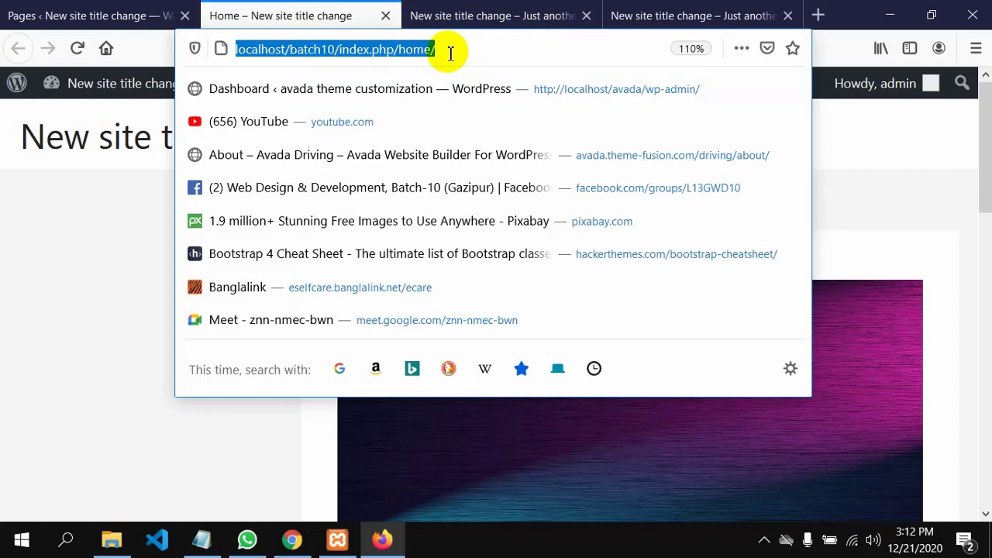
{"action": "key", "text": "BackSpace"}
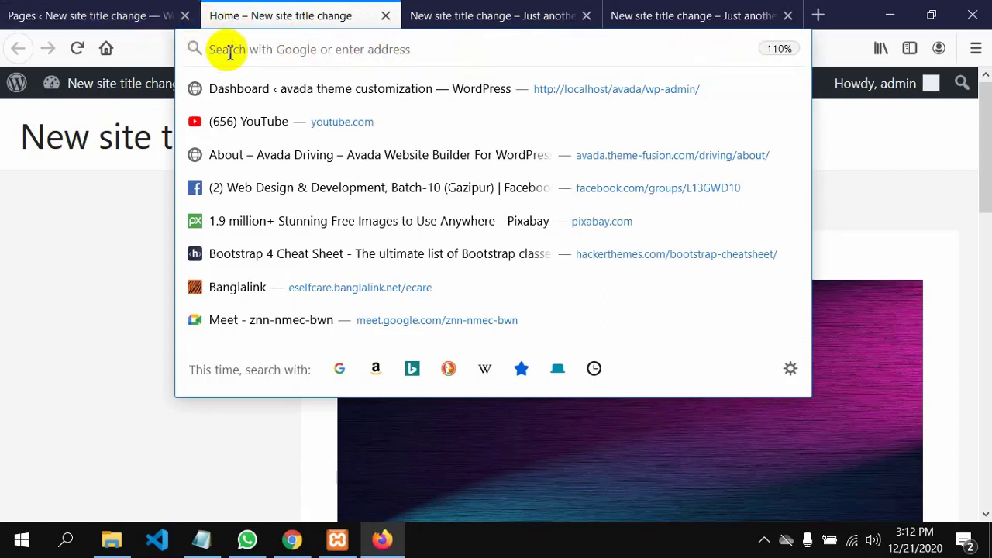
{"action": "key", "text": "ctrl+v"}
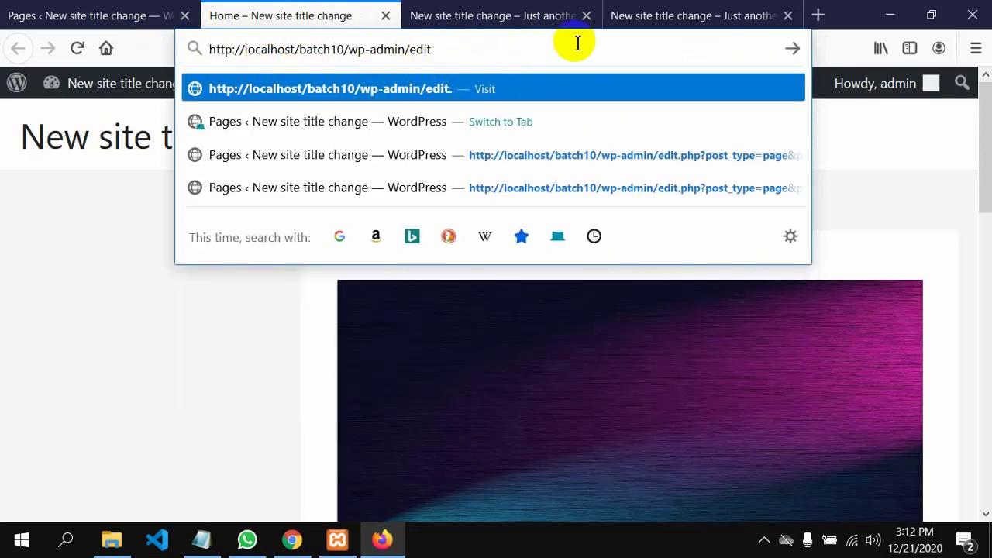
{"action": "key", "text": "BackSpace"}
{"action": "key", "text": "BackSpace"}
{"action": "key", "text": "BackSpace"}
{"action": "key", "text": "BackSpace"}
{"action": "key", "text": "BackSpace"}
{"action": "key", "text": "BackSpace"}
{"action": "key", "text": "BackSpace"}
{"action": "key", "text": "BackSpace"}
{"action": "key", "text": "BackSpace"}
{"action": "key", "text": "BackSpace"}
{"action": "key", "text": "BackSpace"}
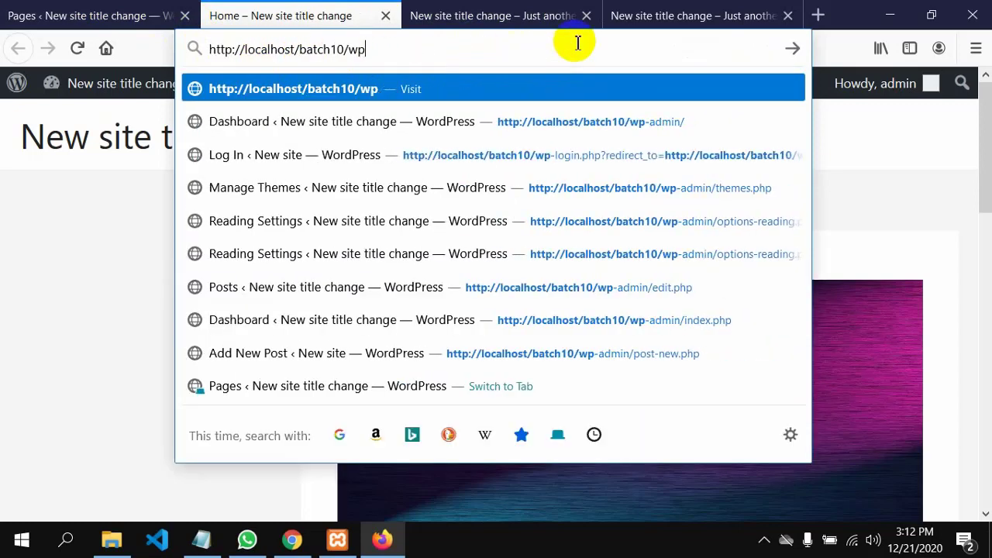
{"action": "key", "text": "BackSpace"}
{"action": "key", "text": "BackSpace"}
{"action": "key", "text": "Return"}
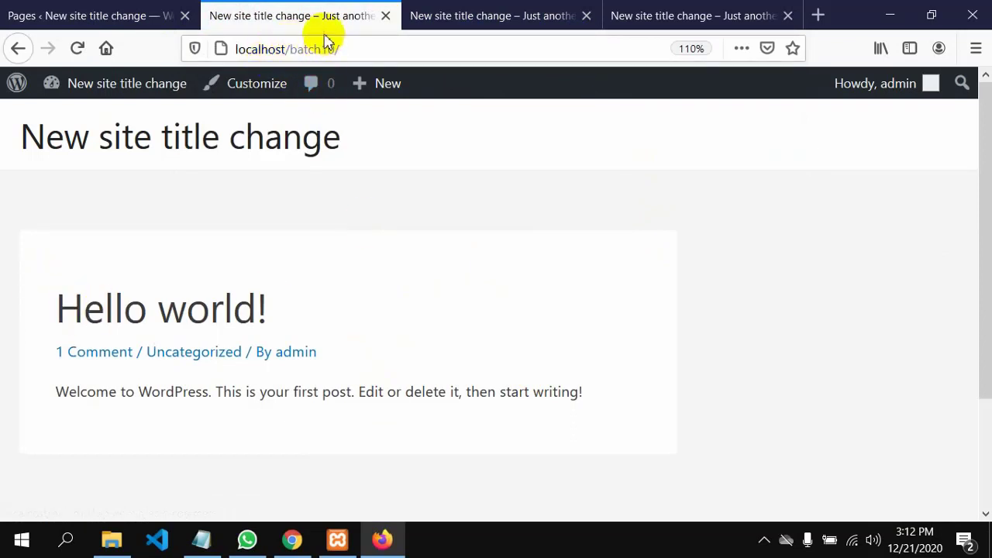
{"action": "left_click", "coordinate": [509, 15]}
{"action": "left_click", "coordinate": [701, 14]}
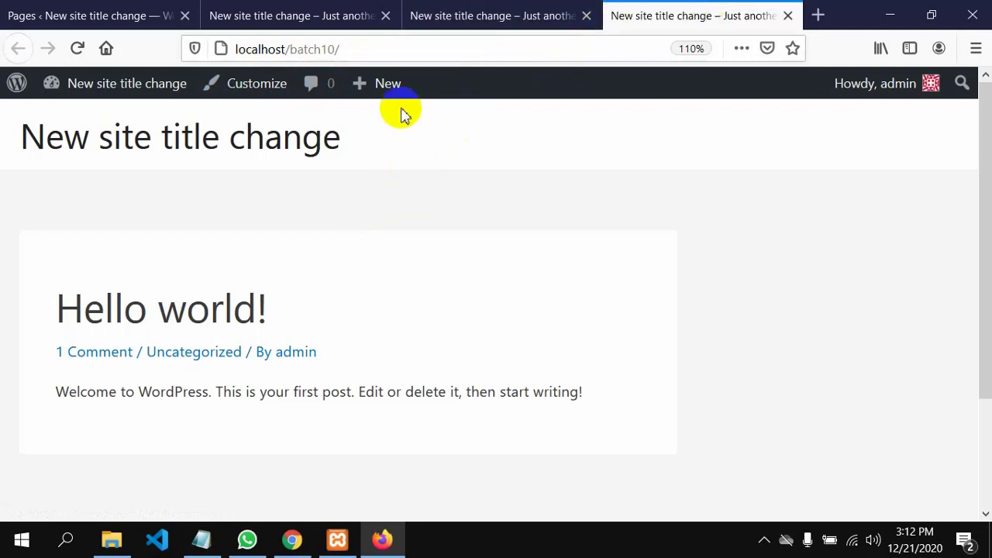
Open the Home page's live view from the Pages list in a new browser tab
{"action": "left_click", "coordinate": [46, 11]}
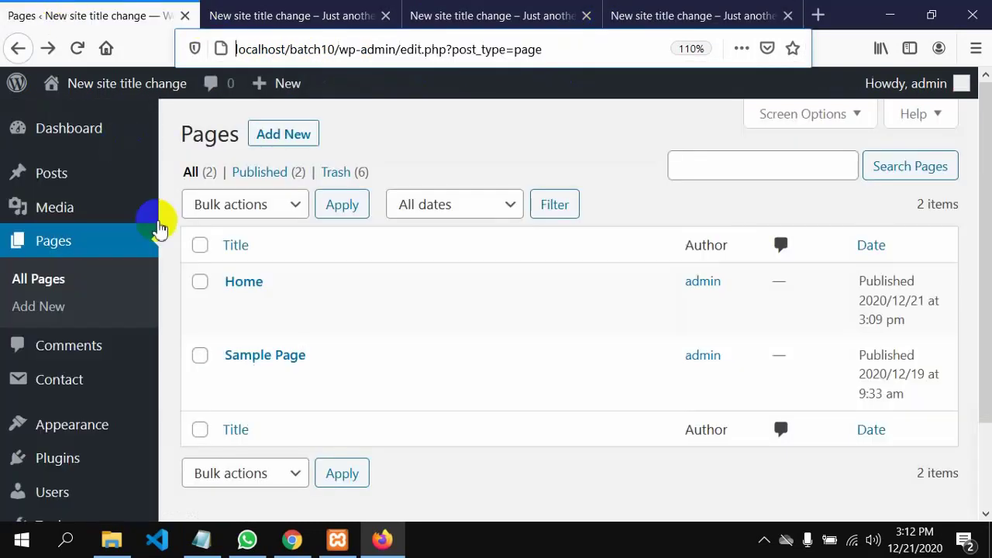
{"action": "right_click", "coordinate": [376, 307]}
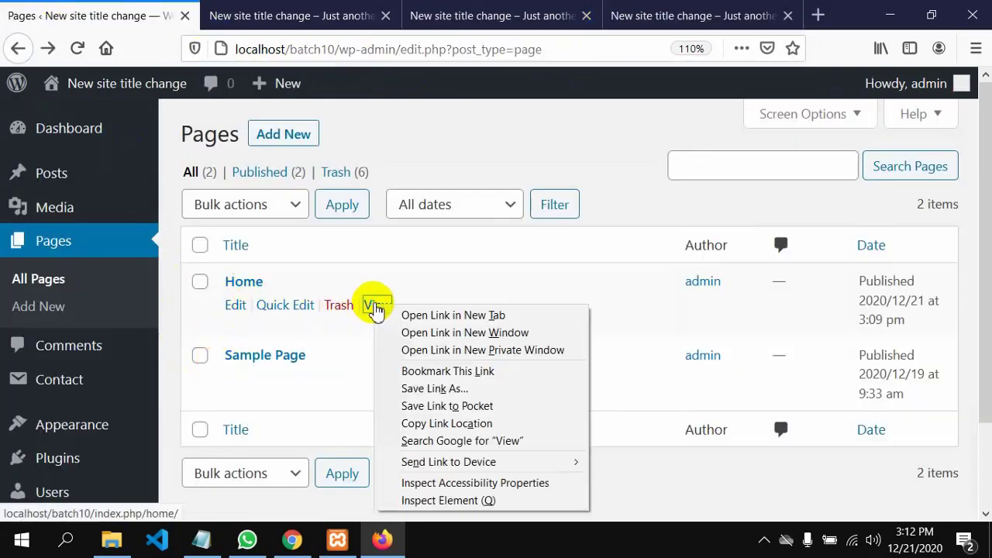
{"action": "left_click", "coordinate": [419, 317]}
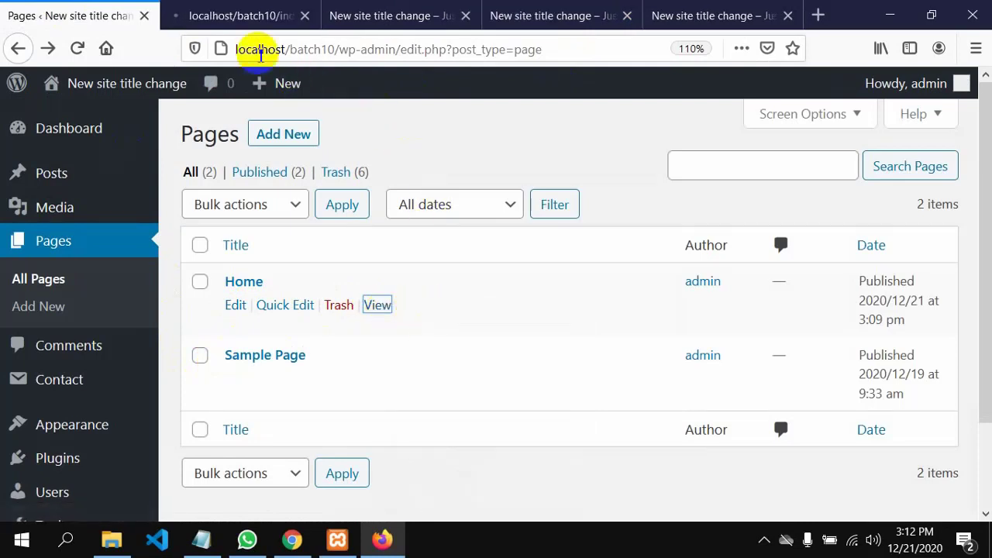
{"action": "left_click", "coordinate": [237, 23]}
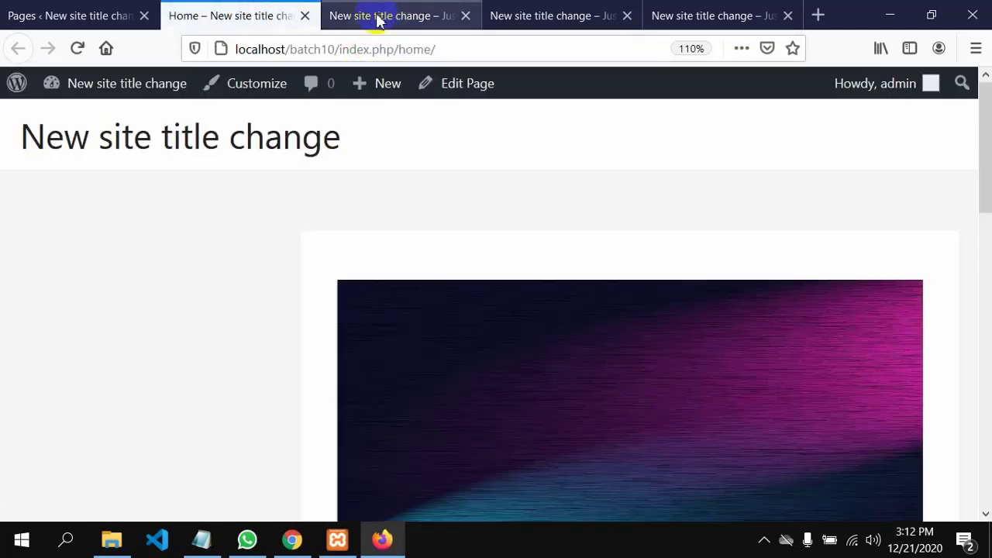
Compare the address and content of the site's front page at localhost/batch10/ with those of the published Home page
{"action": "left_click", "coordinate": [345, 11]}
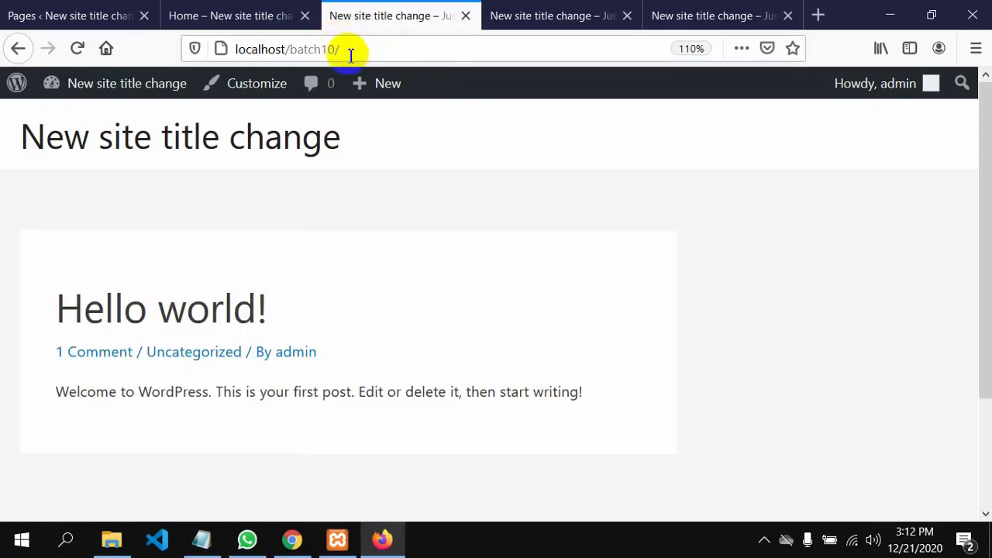
{"action": "left_click_drag", "start_coordinate": [351, 54], "coordinate": [252, 51]}
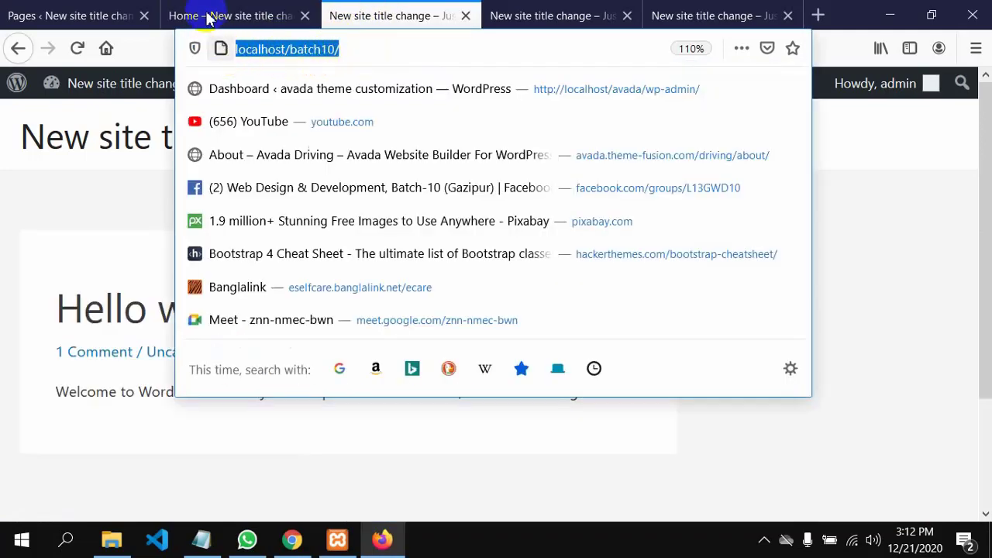
{"action": "left_click", "coordinate": [215, 17]}
{"action": "scroll", "coordinate": [484, 341], "scroll_direction": "down", "scroll_amount": 5}
{"action": "scroll", "coordinate": [491, 338], "scroll_direction": "down", "scroll_amount": 5}
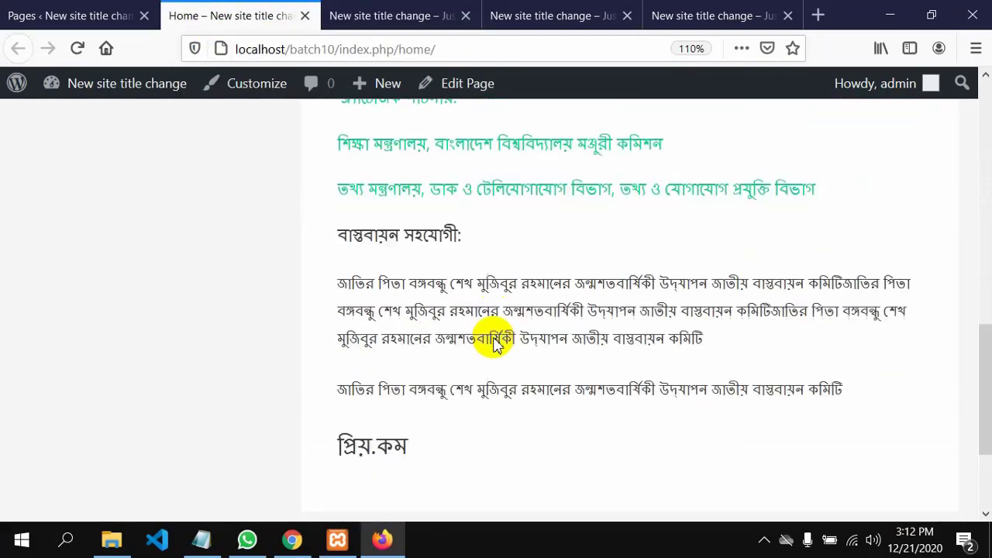
{"action": "scroll", "coordinate": [498, 333], "scroll_direction": "up", "scroll_amount": 5}
{"action": "scroll", "coordinate": [500, 333], "scroll_direction": "down", "scroll_amount": 2}
{"action": "scroll", "coordinate": [540, 308], "scroll_direction": "down", "scroll_amount": 4}
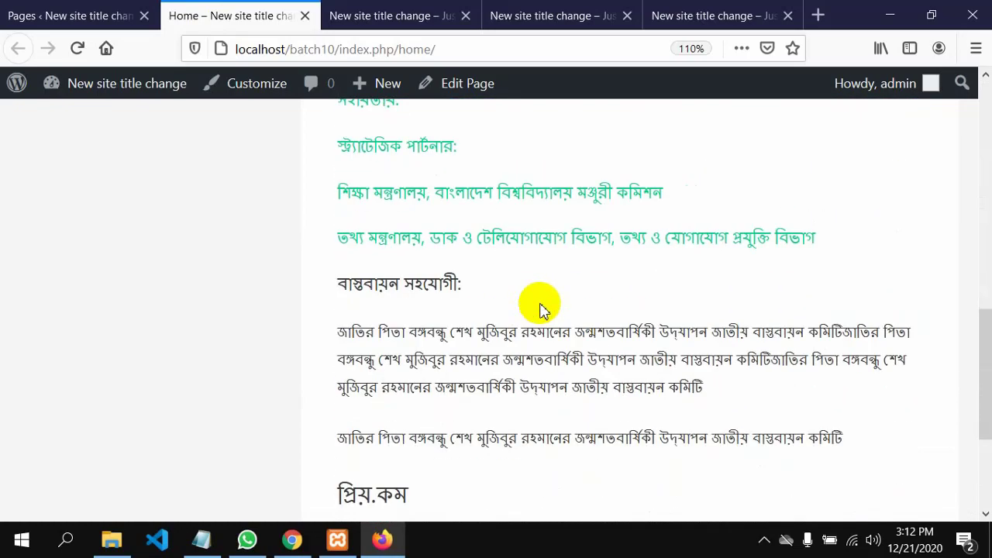
{"action": "scroll", "coordinate": [573, 313], "scroll_direction": "up", "scroll_amount": 3}
{"action": "scroll", "coordinate": [573, 313], "scroll_direction": "up", "scroll_amount": 10}
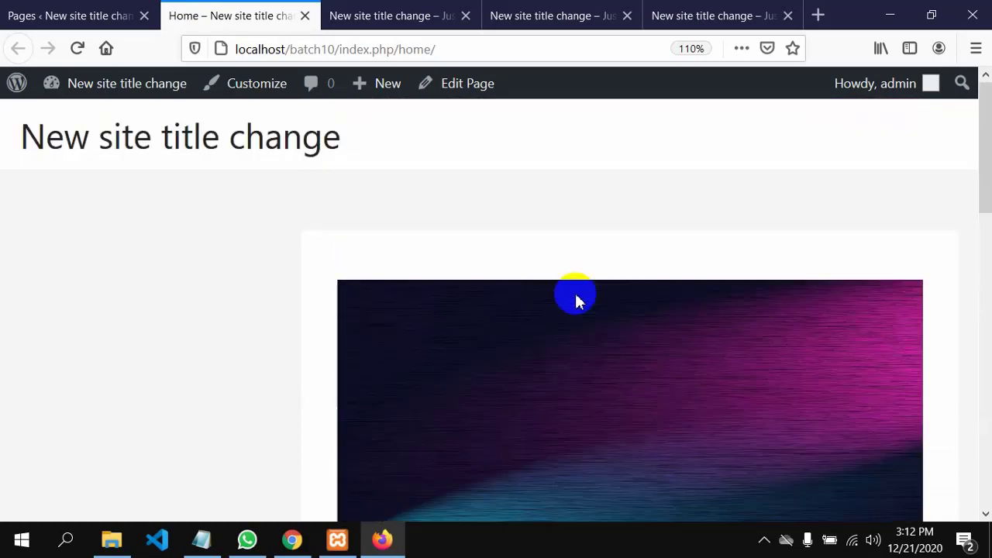
{"action": "left_click", "coordinate": [395, 14]}
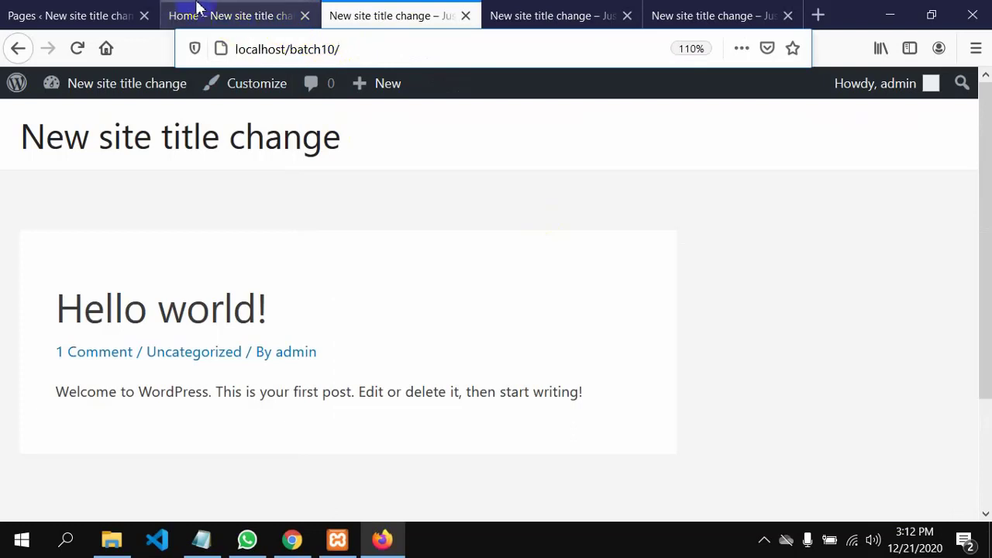
Open another live view of the Home page from the Pages list in a new browser tab and switch to it
{"action": "left_click", "coordinate": [59, 16]}
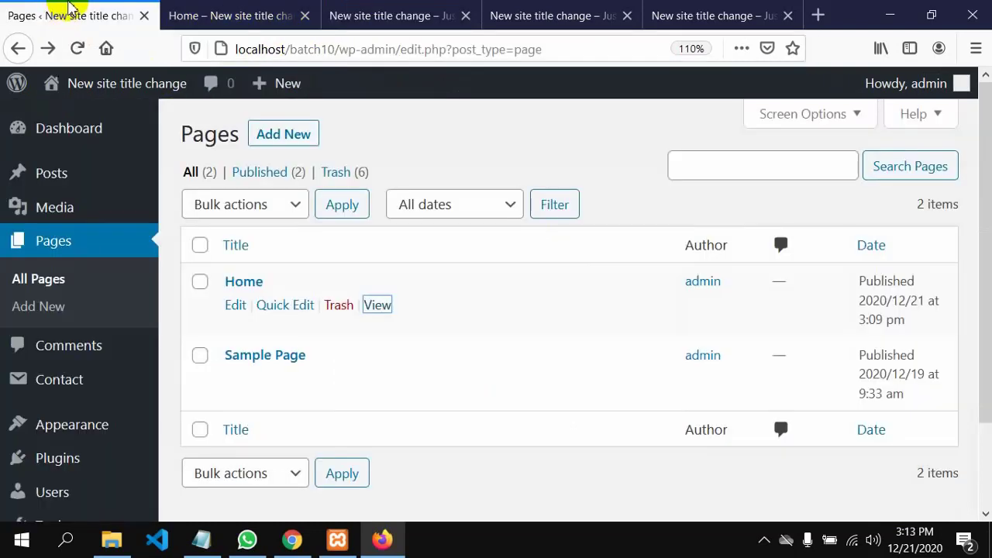
{"action": "scroll", "coordinate": [394, 348], "scroll_direction": "down", "scroll_amount": 2}
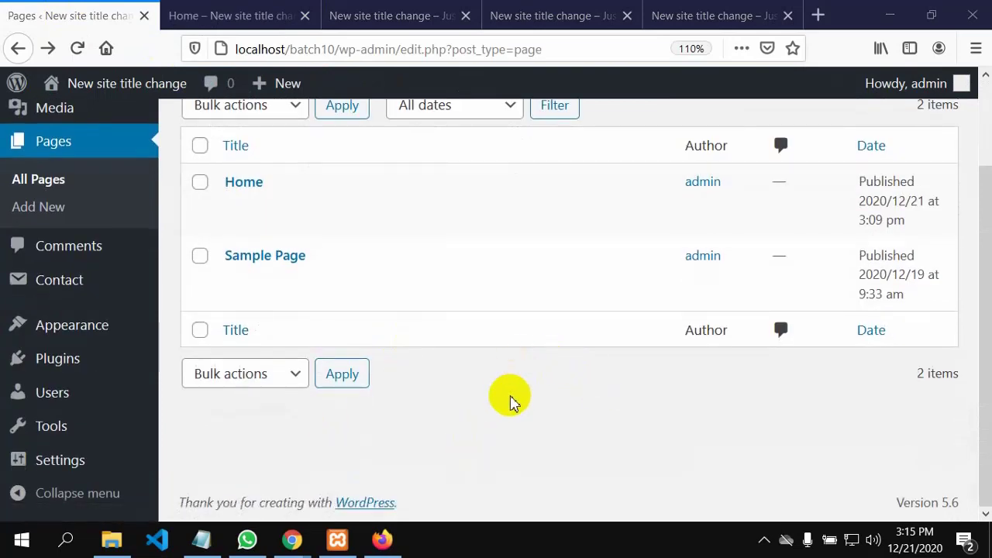
{"action": "scroll", "coordinate": [510, 401], "scroll_direction": "up", "scroll_amount": 2}
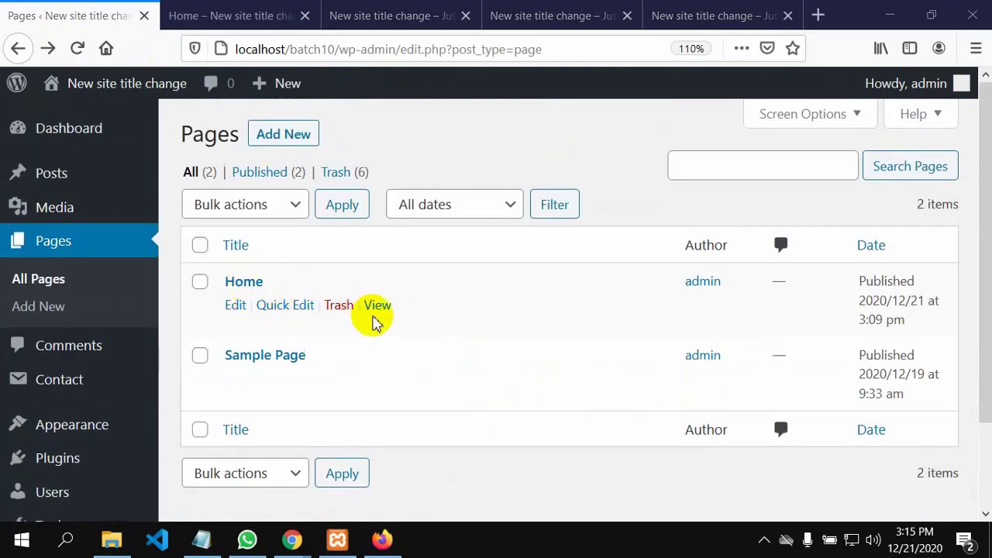
{"action": "right_click", "coordinate": [377, 308]}
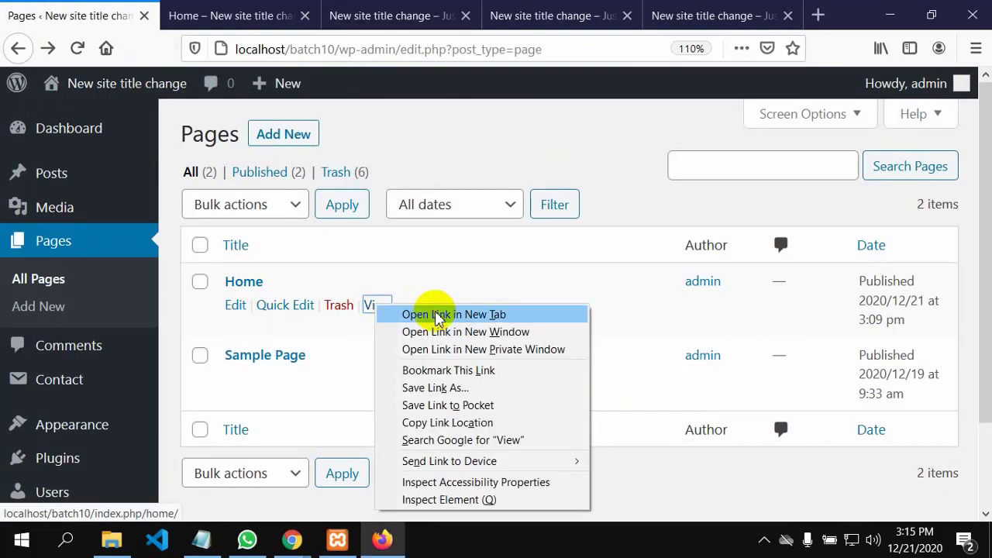
{"action": "left_click", "coordinate": [436, 314]}
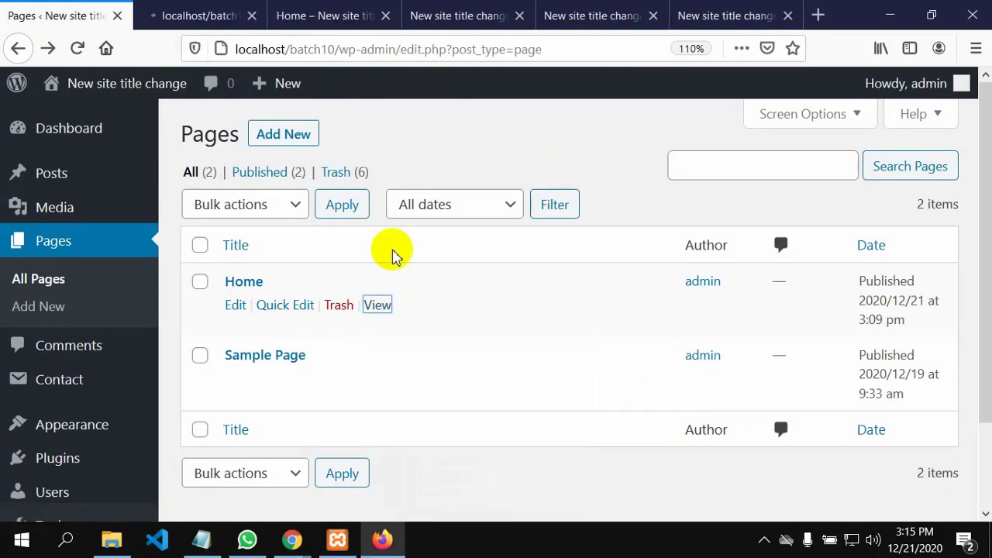
{"action": "left_click", "coordinate": [189, 11]}
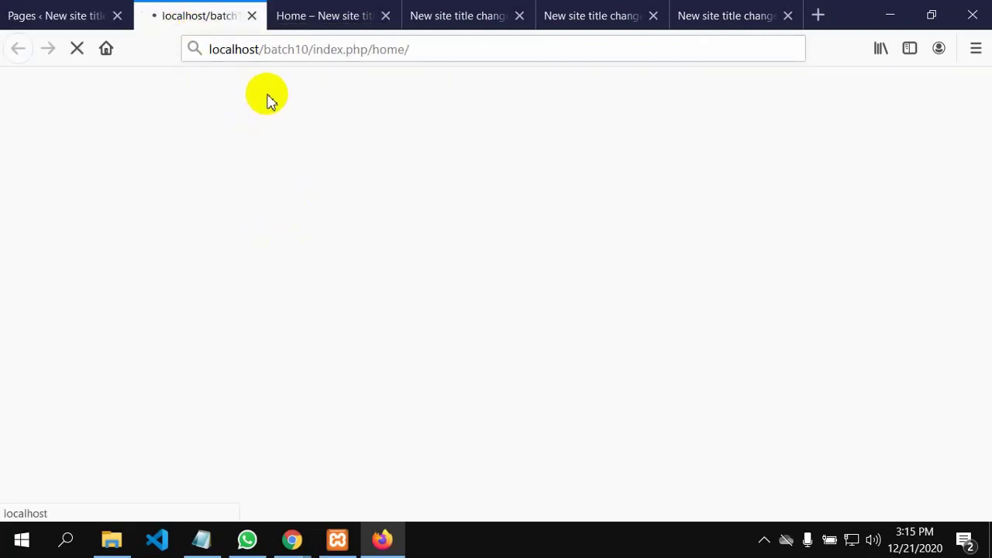
Close two of the duplicate front-page tabs, keeping one open at localhost/batch10/
{"action": "left_click", "coordinate": [588, 15]}
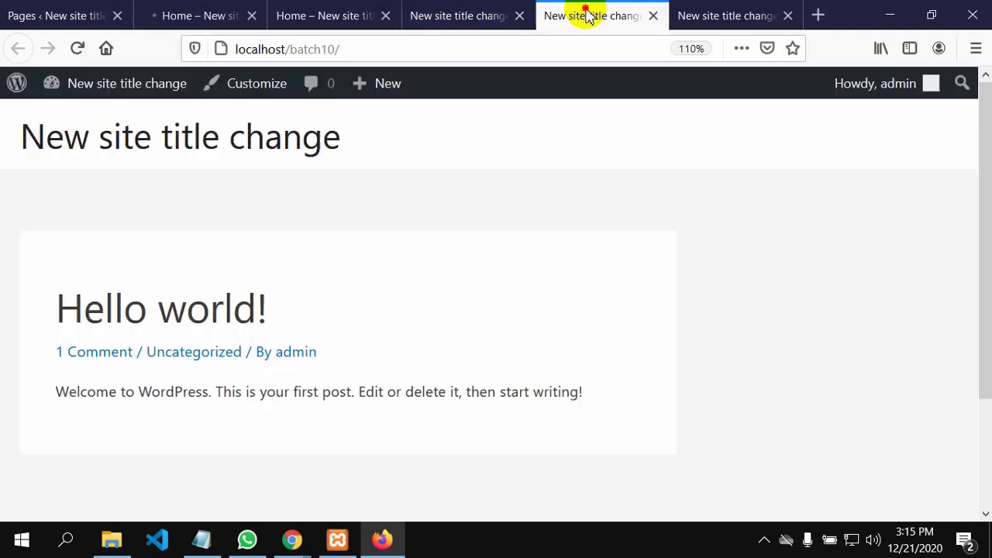
{"action": "left_click", "coordinate": [652, 17]}
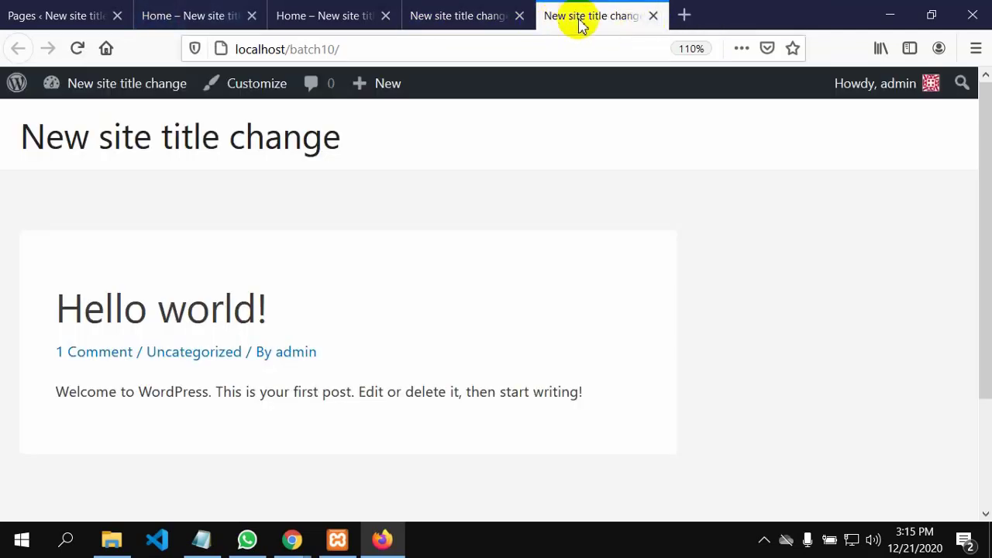
{"action": "left_click", "coordinate": [653, 16]}
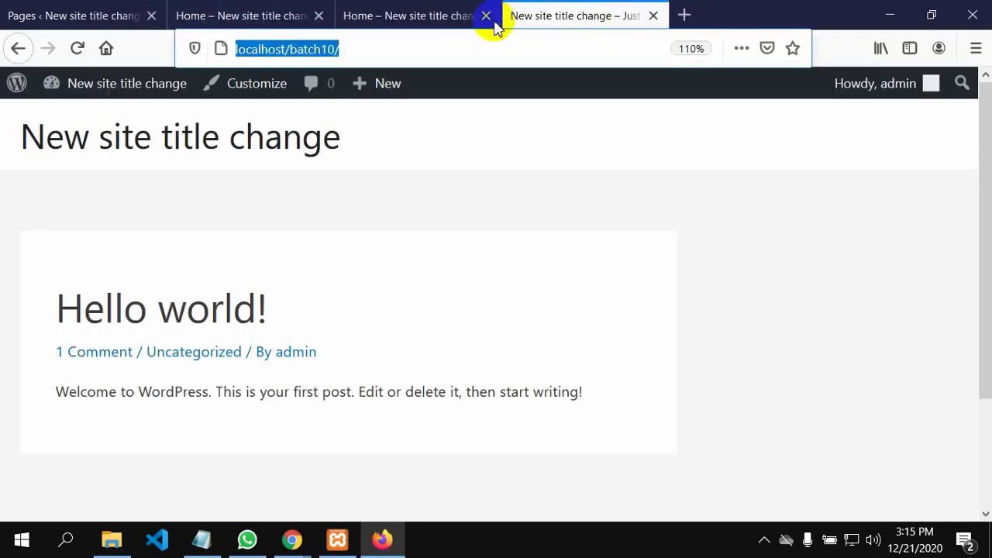
{"action": "left_click", "coordinate": [370, 48]}
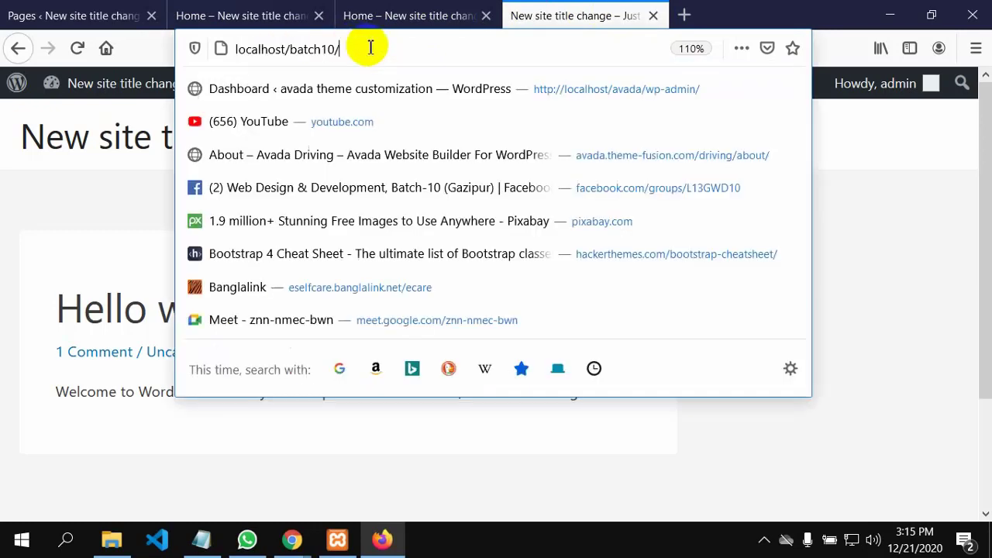
Review the published Home page's content and address, and check them against its entry in the Pages list
{"action": "left_click", "coordinate": [252, 16]}
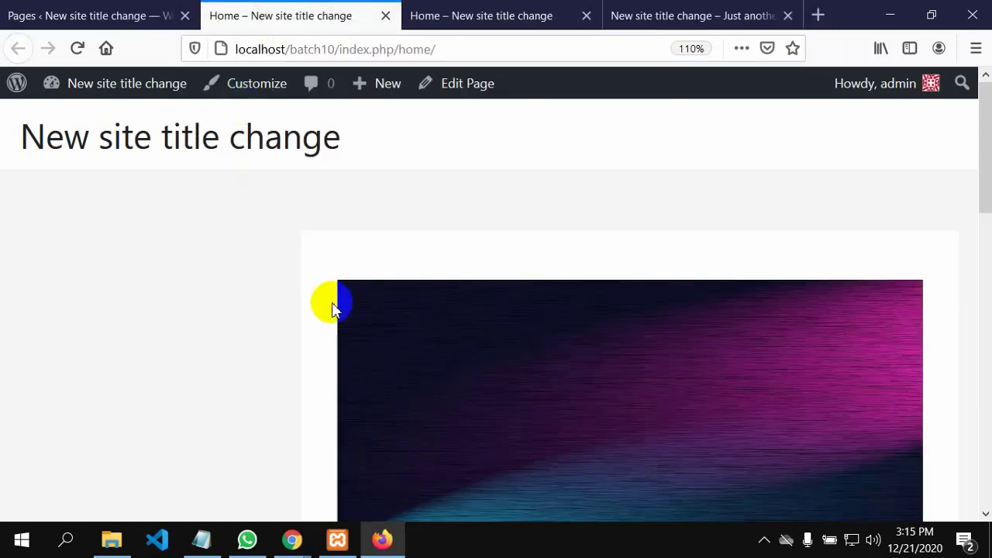
{"action": "scroll", "coordinate": [388, 374], "scroll_direction": "down", "scroll_amount": 10}
{"action": "scroll", "coordinate": [388, 374], "scroll_direction": "up", "scroll_amount": 12}
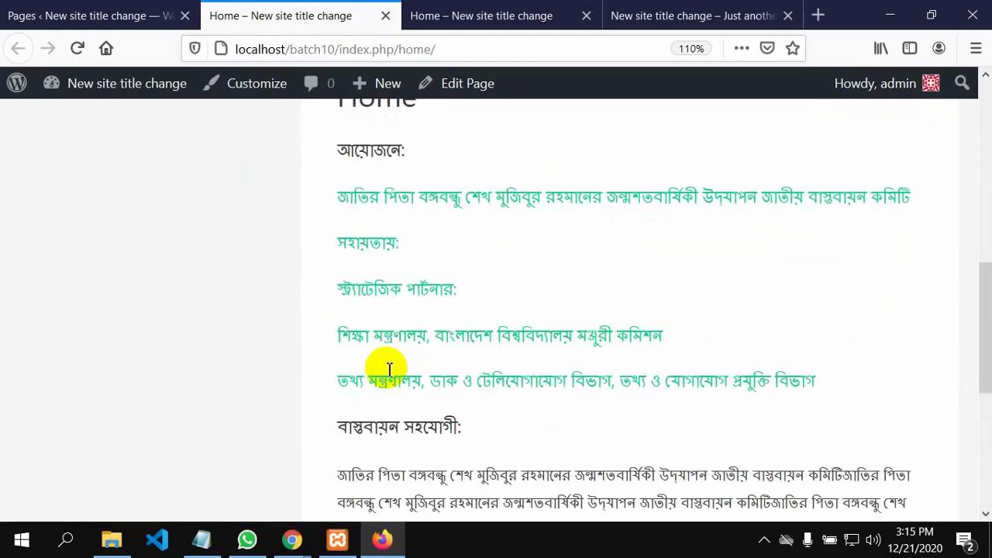
{"action": "scroll", "coordinate": [388, 374], "scroll_direction": "up", "scroll_amount": 1}
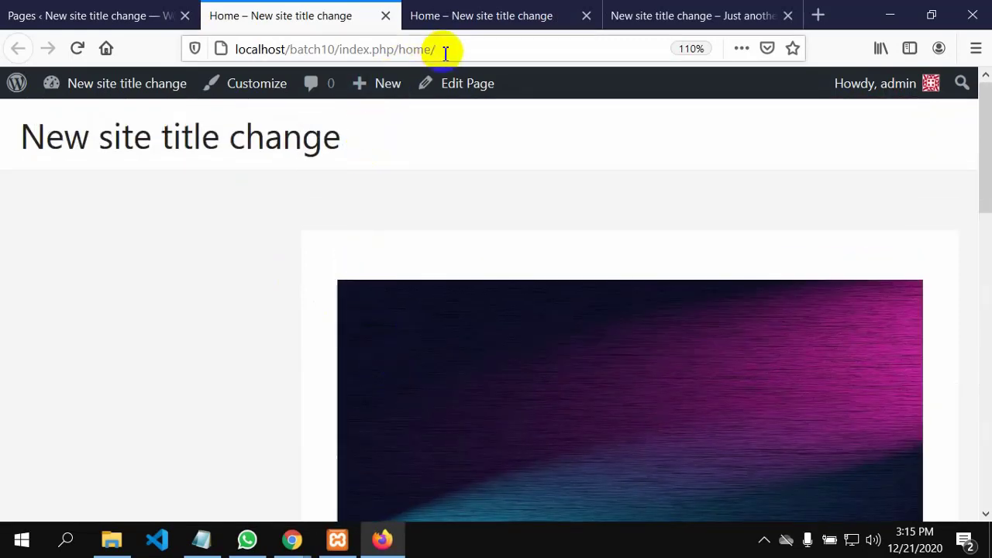
{"action": "left_click", "coordinate": [82, 12]}
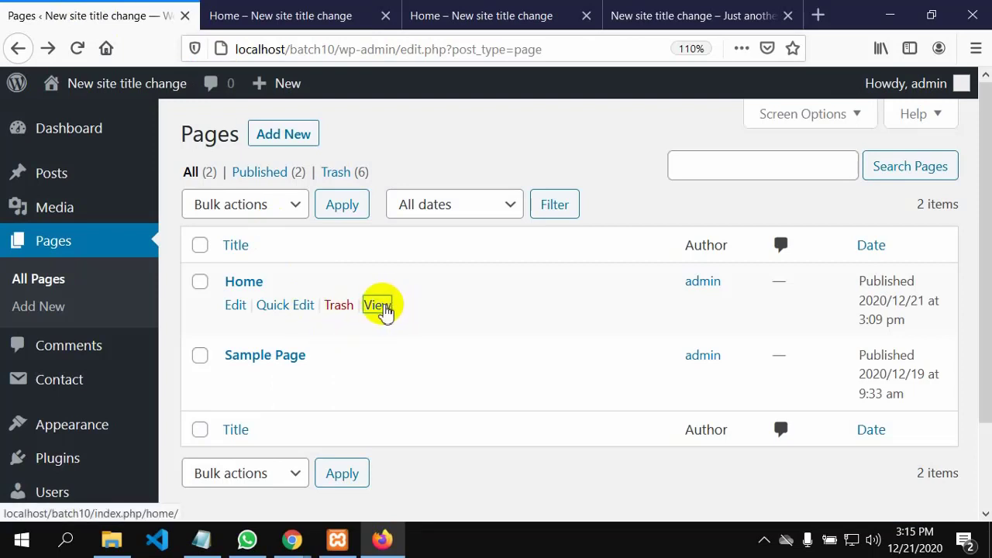
{"action": "left_click", "coordinate": [289, 15]}
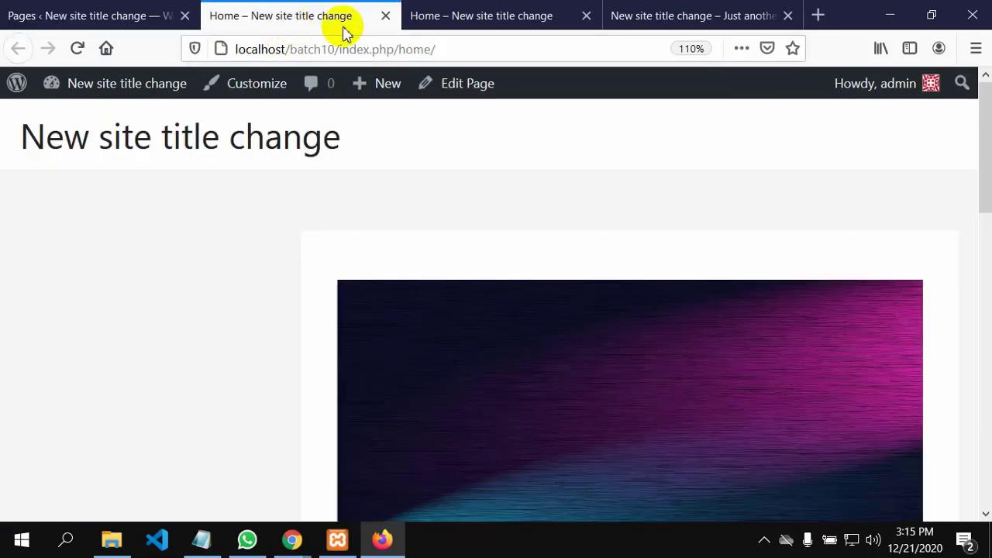
Close the duplicate Home page tab, then reload the front page at localhost/batch10/ and look through it
{"action": "left_click", "coordinate": [455, 22]}
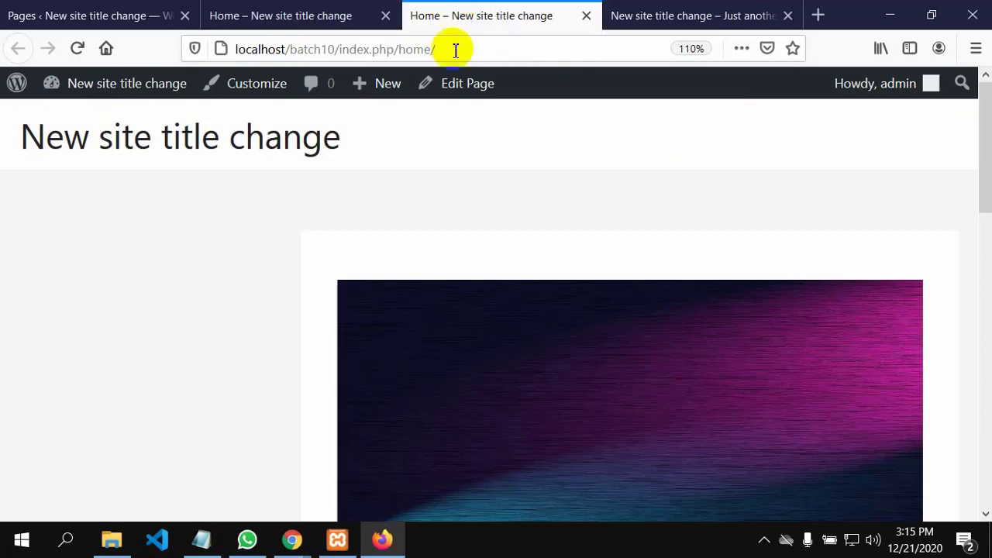
{"action": "left_click", "coordinate": [585, 16]}
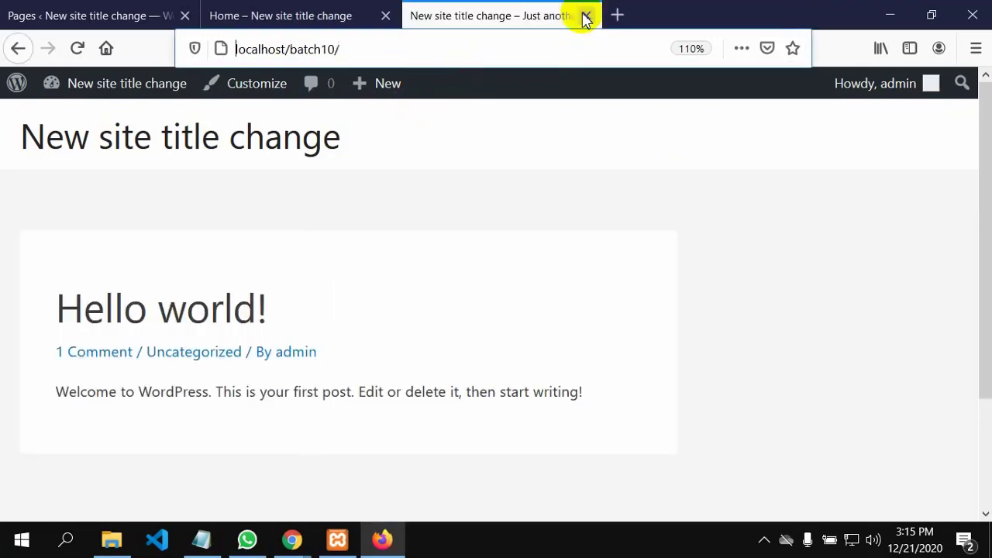
{"action": "left_click", "coordinate": [355, 55]}
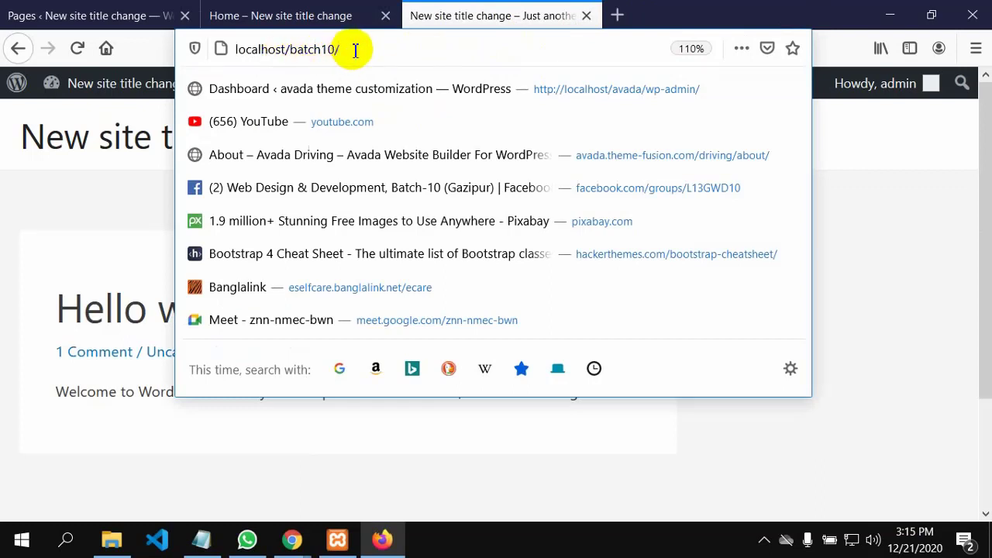
{"action": "key", "text": "Return"}
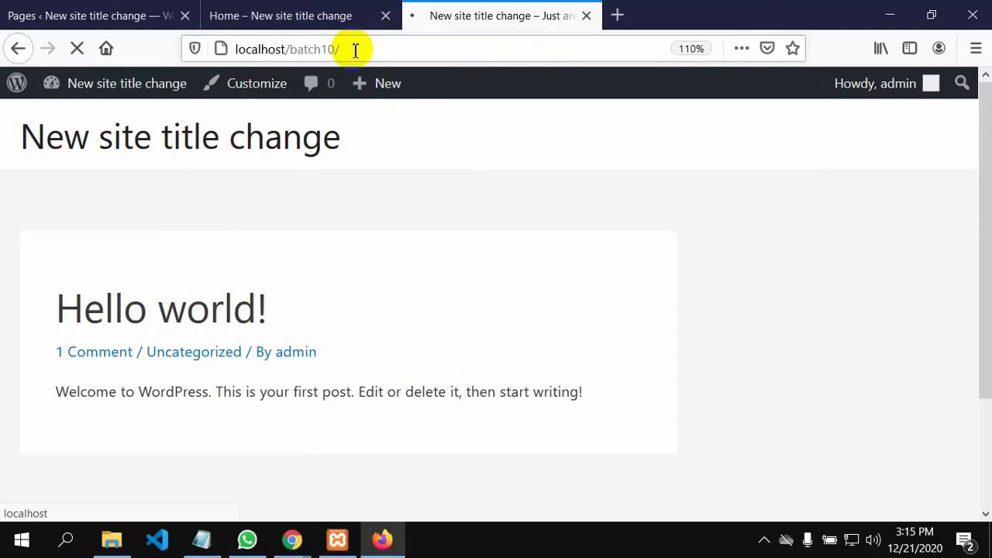
{"action": "scroll", "coordinate": [212, 350], "scroll_direction": "down", "scroll_amount": 3}
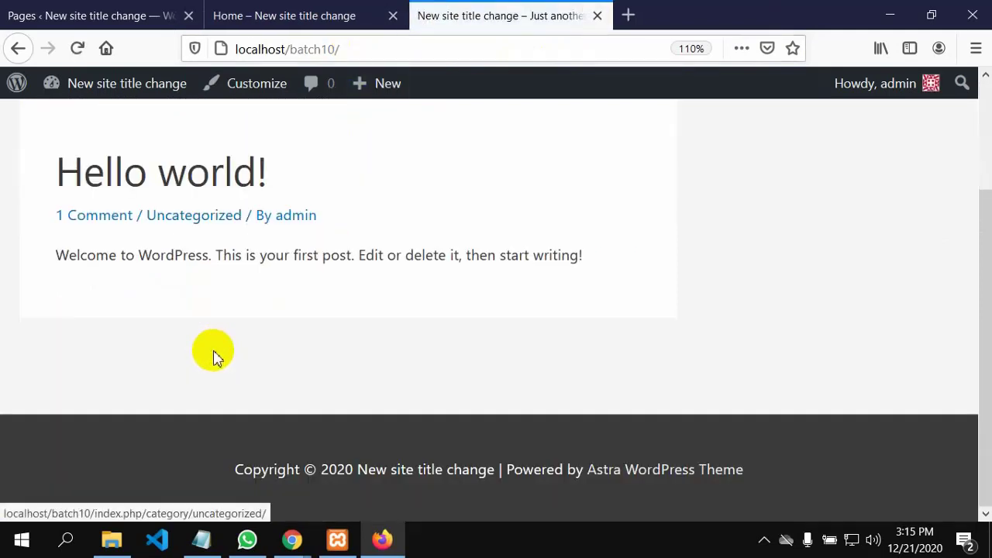
{"action": "scroll", "coordinate": [221, 348], "scroll_direction": "up", "scroll_amount": 3}
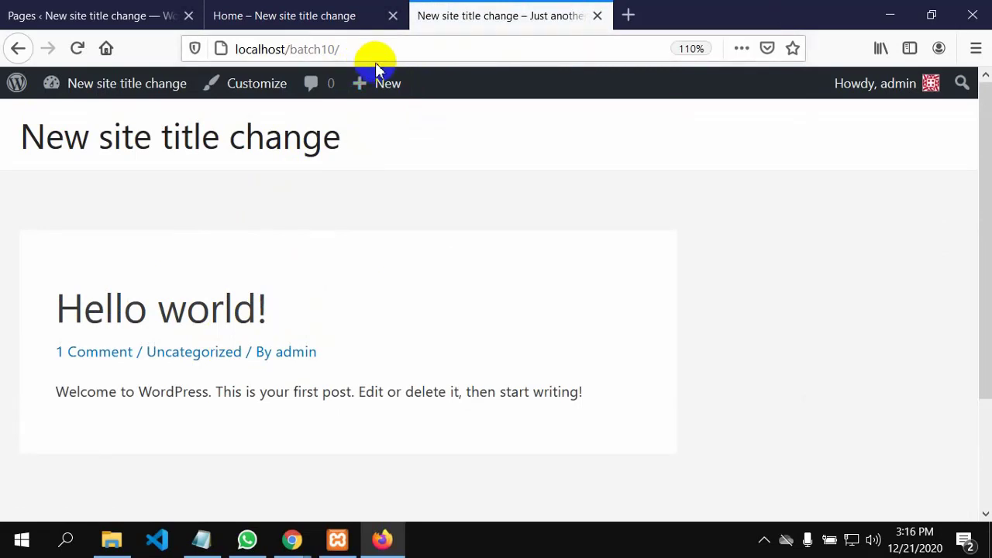
Compare the front page with the published Home page and read through the Home page's full content
{"action": "left_click", "coordinate": [267, 17]}
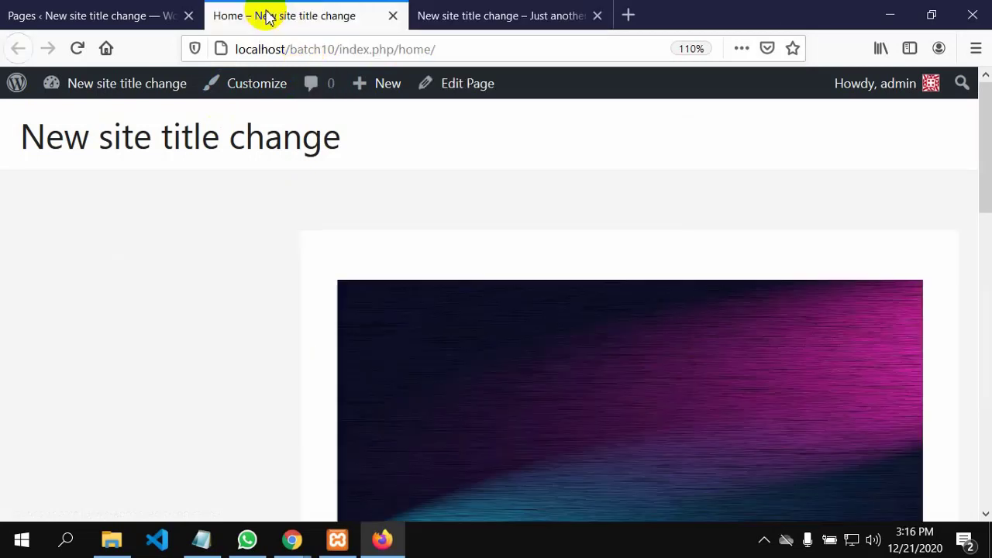
{"action": "left_click", "coordinate": [465, 14]}
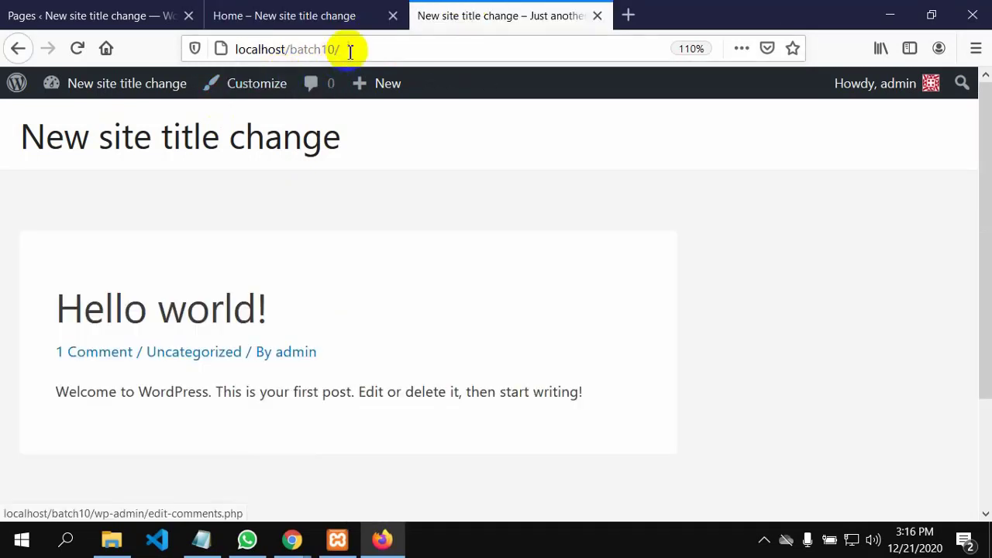
{"action": "left_click", "coordinate": [308, 13]}
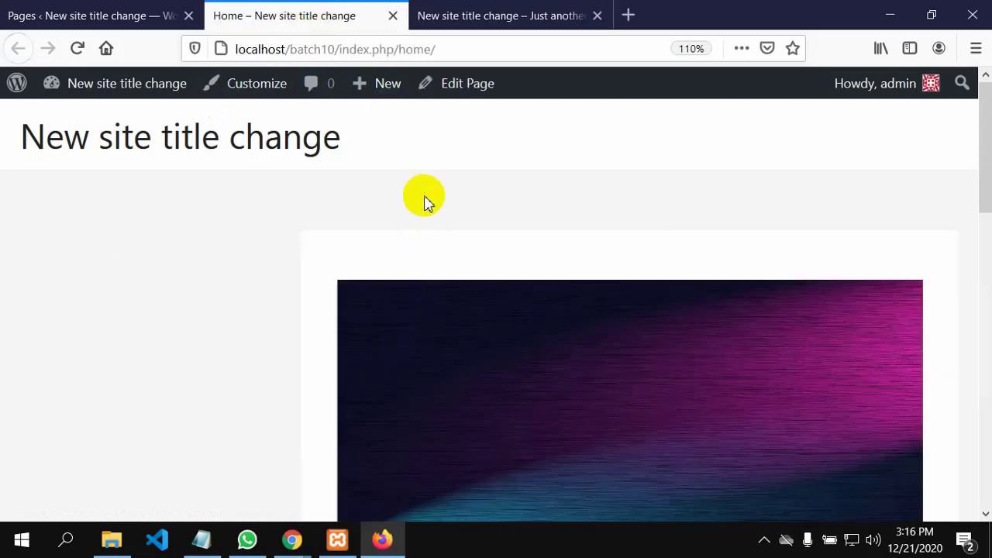
{"action": "scroll", "coordinate": [425, 199], "scroll_direction": "down", "scroll_amount": 3}
{"action": "scroll", "coordinate": [450, 198], "scroll_direction": "down", "scroll_amount": 4}
{"action": "scroll", "coordinate": [443, 195], "scroll_direction": "up", "scroll_amount": 3}
{"action": "scroll", "coordinate": [443, 195], "scroll_direction": "down", "scroll_amount": 5}
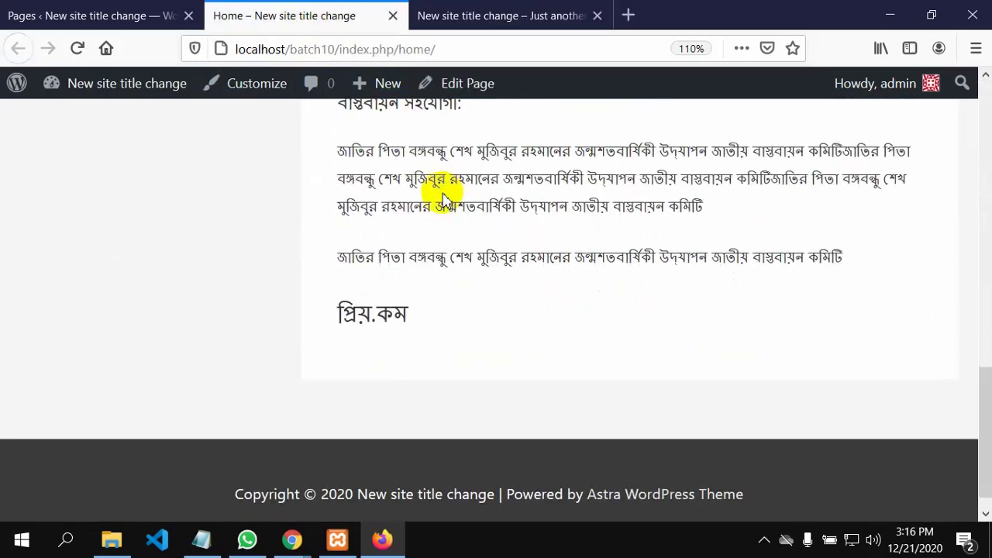
{"action": "scroll", "coordinate": [442, 196], "scroll_direction": "up", "scroll_amount": 4}
{"action": "scroll", "coordinate": [438, 195], "scroll_direction": "up", "scroll_amount": 5}
Revisit the Pages list and check the front page's address against the Home page's address once more
{"action": "left_click", "coordinate": [117, 16]}
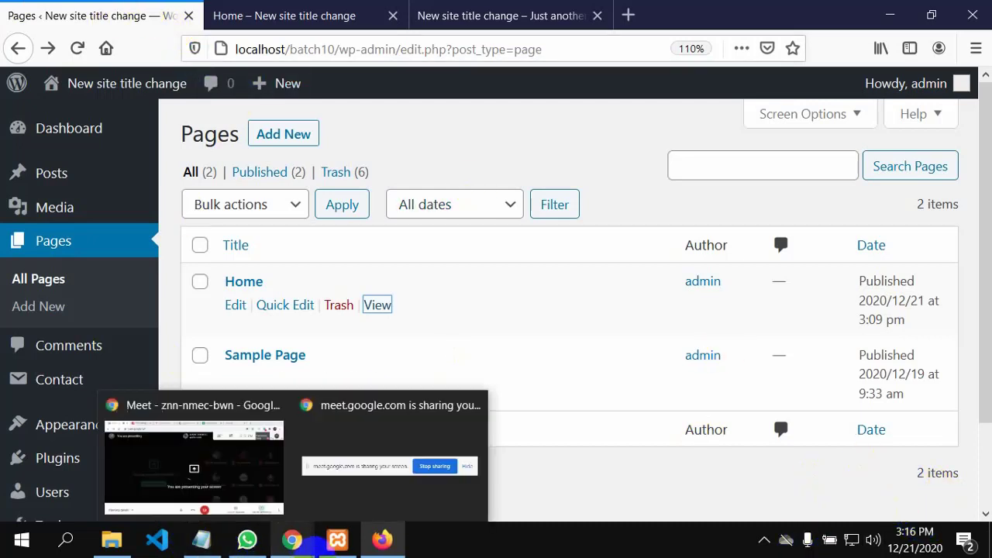
{"action": "mouse_move", "coordinate": [307, 548]}
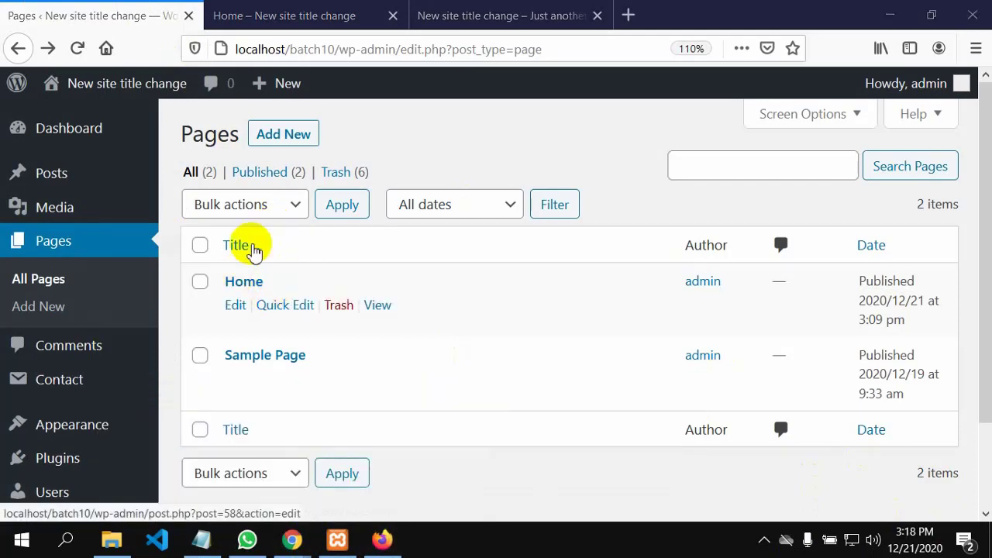
{"action": "left_click", "coordinate": [311, 10]}
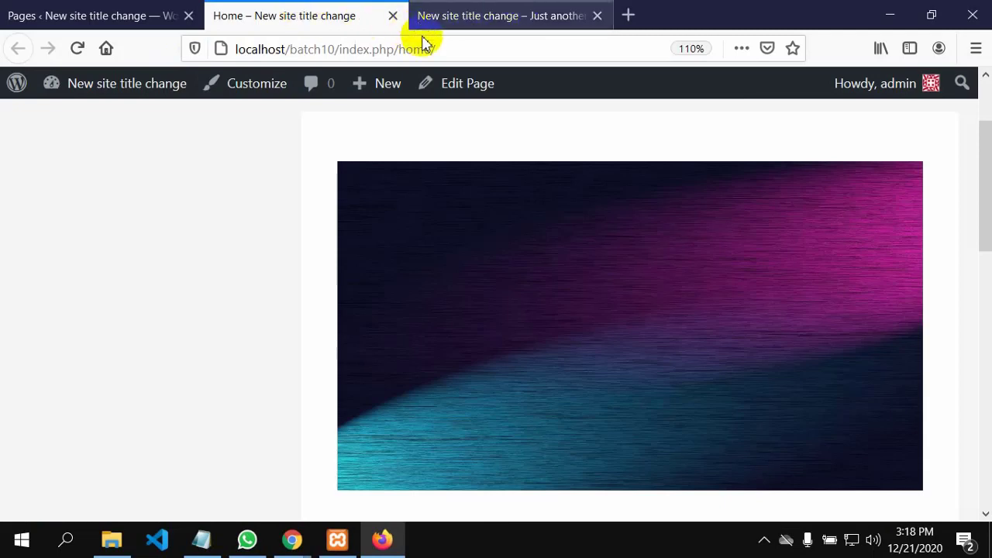
{"action": "left_click", "coordinate": [453, 19]}
{"action": "left_click", "coordinate": [260, 47]}
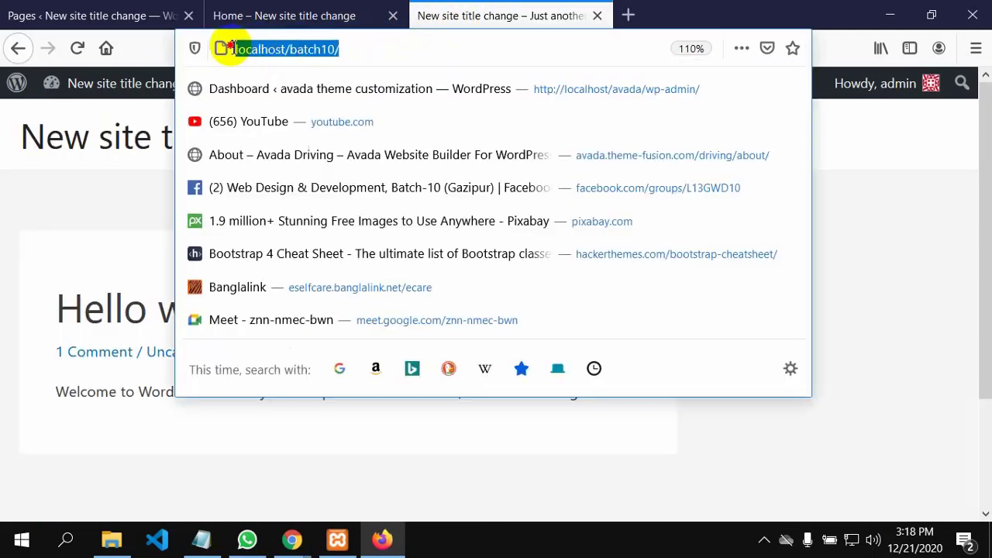
{"action": "left_click", "coordinate": [288, 15]}
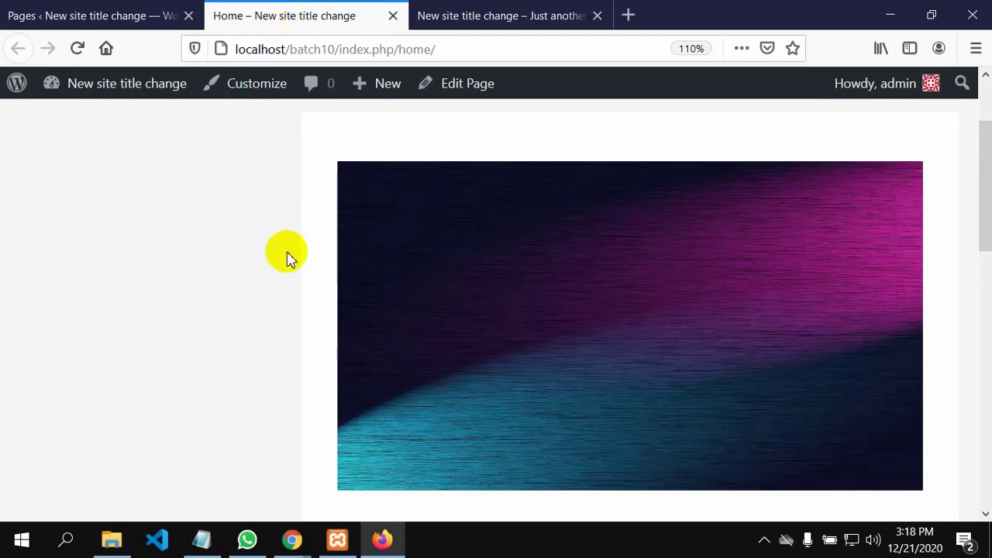
Open the site's Reading Settings from the WordPress admin in a new browser tab and switch to it
{"action": "left_click", "coordinate": [101, 9]}
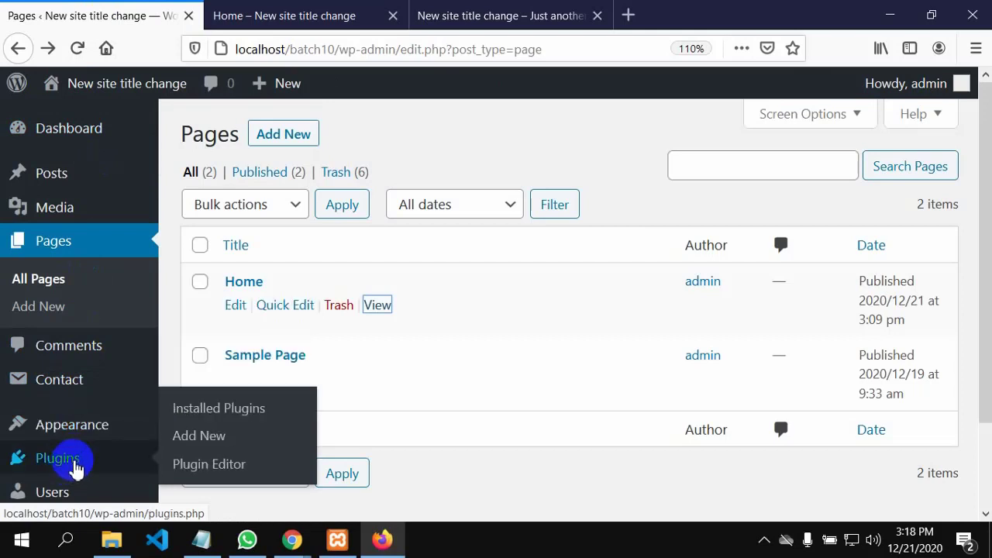
{"action": "mouse_move", "coordinate": [90, 438]}
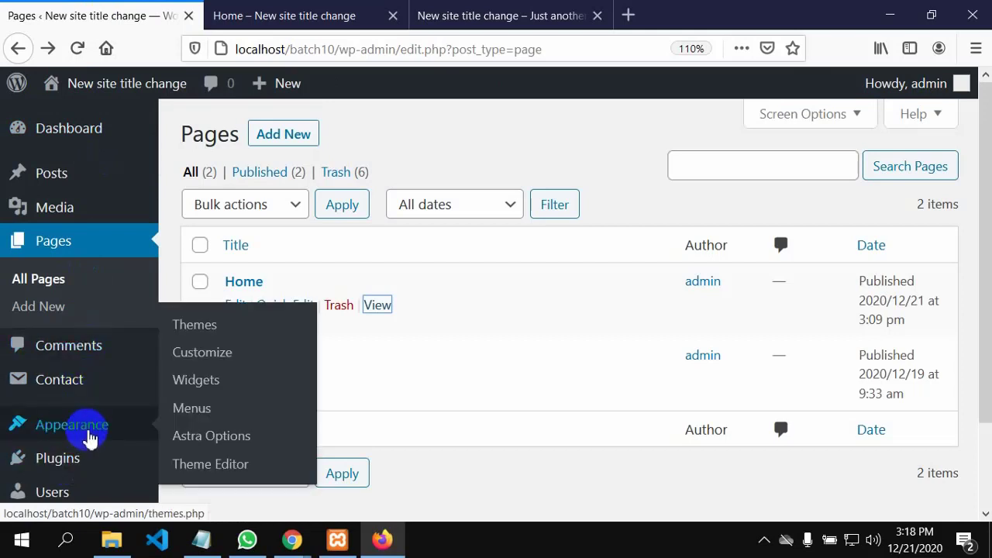
{"action": "scroll", "coordinate": [90, 438], "scroll_direction": "down", "scroll_amount": 2}
{"action": "mouse_move", "coordinate": [71, 458]}
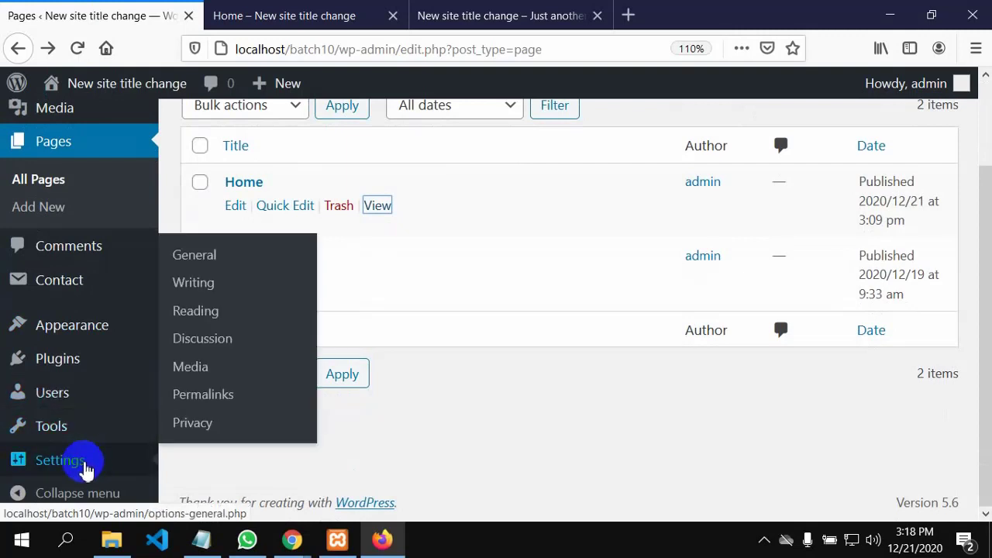
{"action": "right_click", "coordinate": [216, 315]}
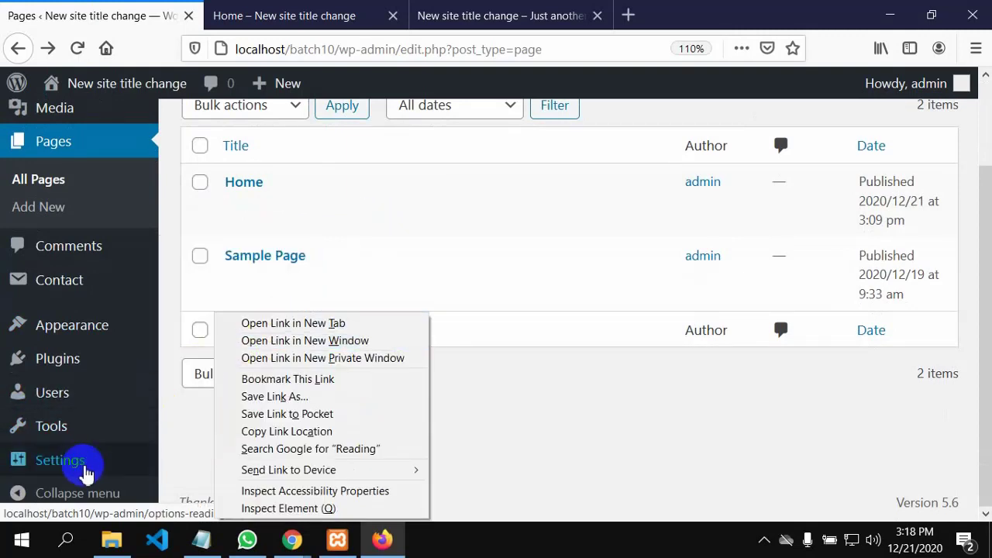
{"action": "left_click", "coordinate": [264, 325]}
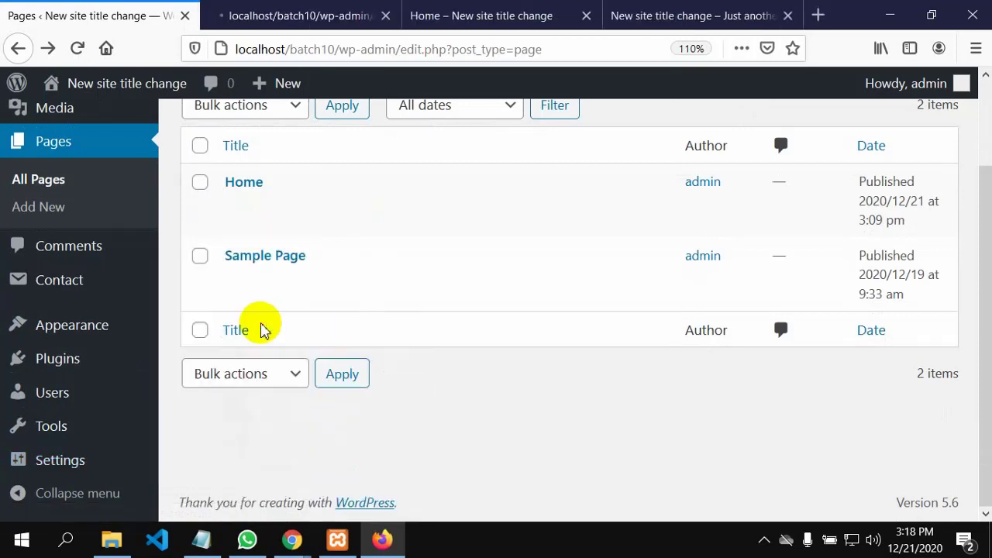
{"action": "left_click", "coordinate": [293, 23]}
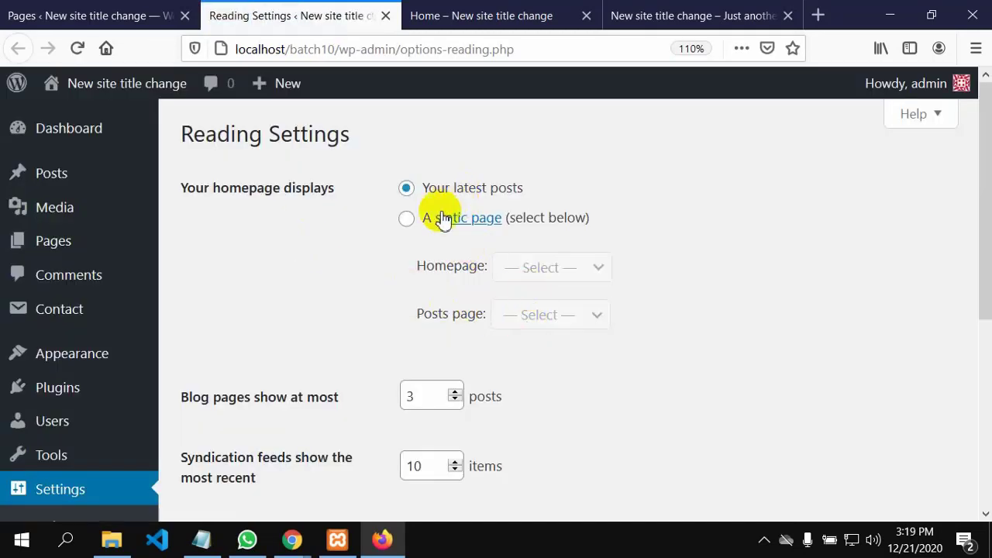
Set the homepage to display a static page and open the choice of pages for Homepage
{"action": "left_click", "coordinate": [409, 220]}
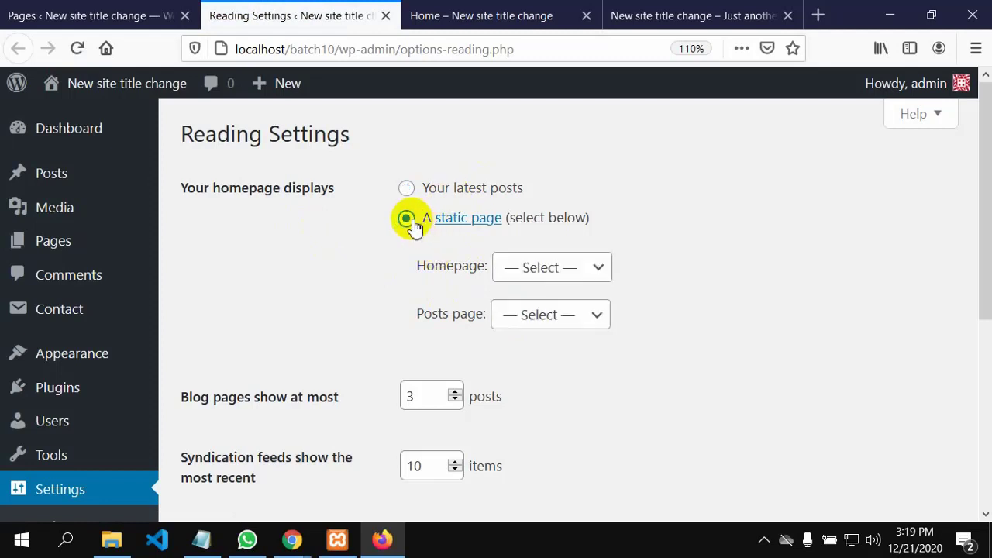
{"action": "left_click", "coordinate": [599, 273]}
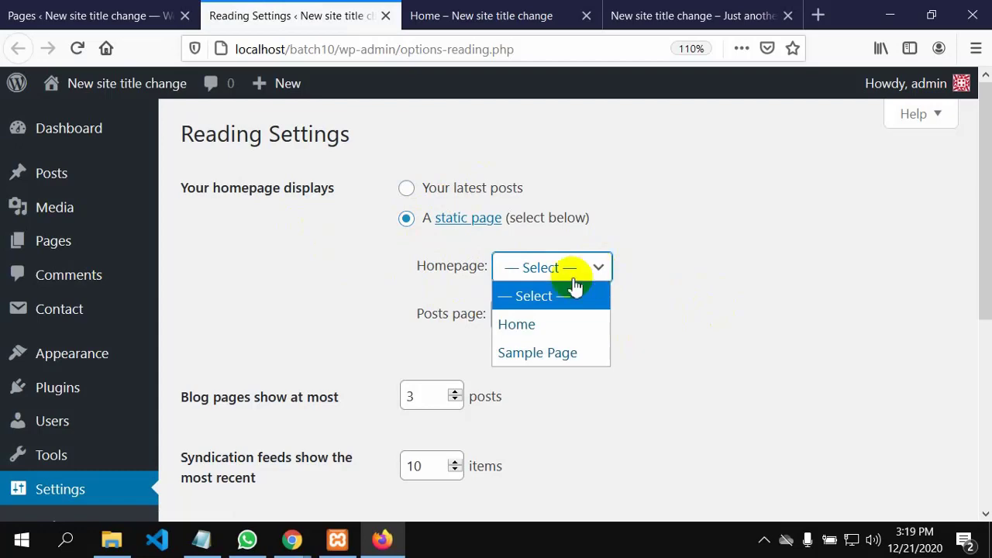
Choose Home as the static homepage in the Reading Settings and save the changes
{"action": "left_click", "coordinate": [512, 327]}
{"action": "scroll", "coordinate": [585, 365], "scroll_direction": "down", "scroll_amount": 5}
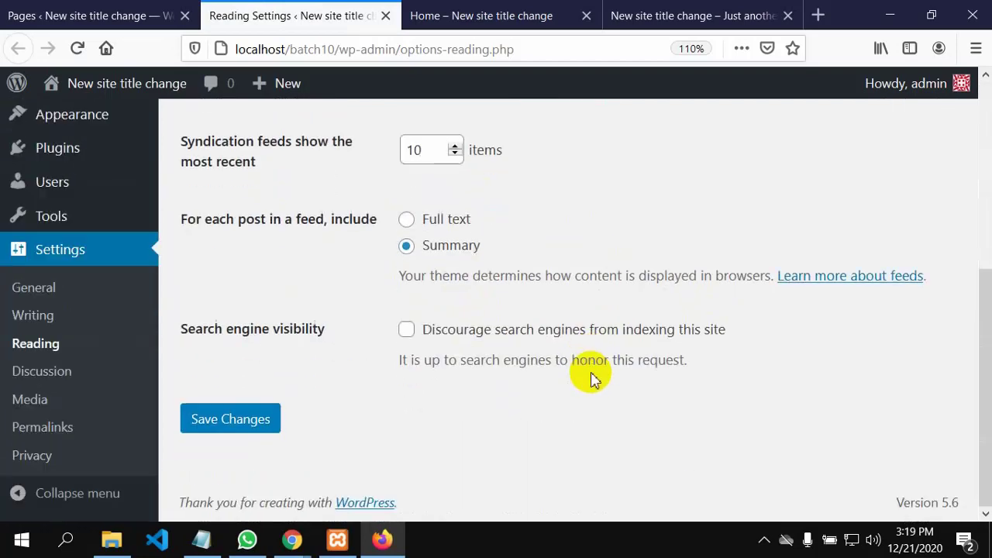
{"action": "left_click", "coordinate": [220, 426]}
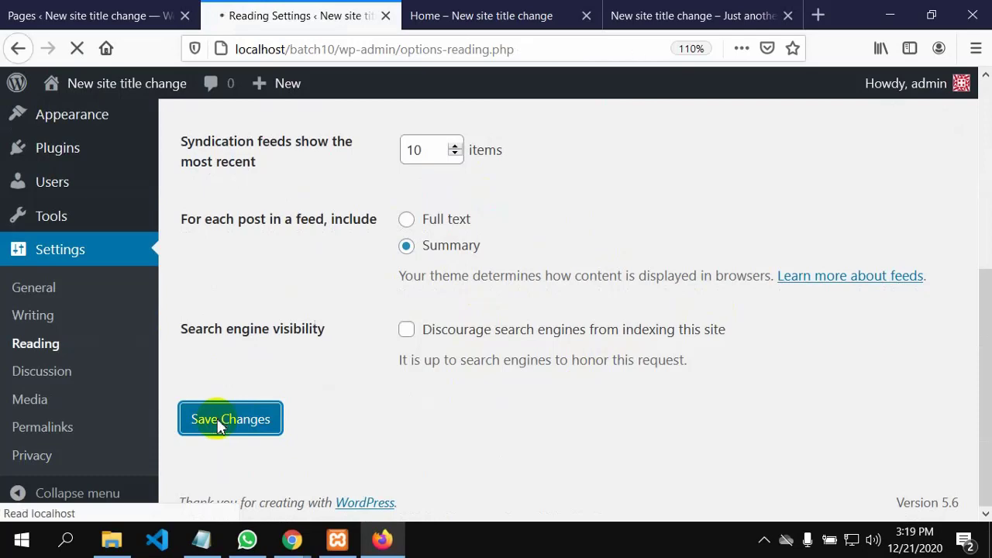
Reload the site's front page at localhost/batch10/ and examine its content from start to end
{"action": "left_click", "coordinate": [486, 18]}
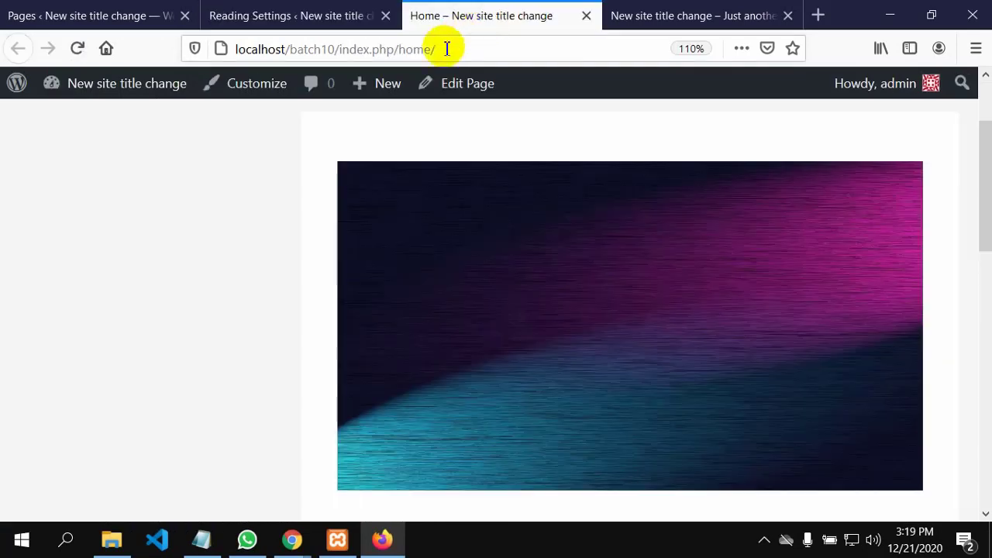
{"action": "left_click", "coordinate": [643, 9]}
{"action": "left_click", "coordinate": [357, 54]}
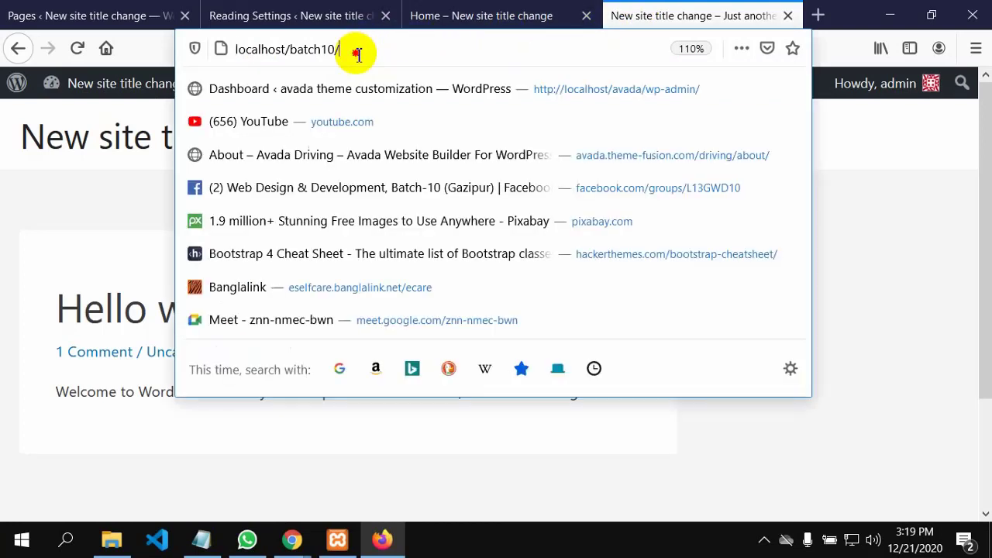
{"action": "key", "text": "Return"}
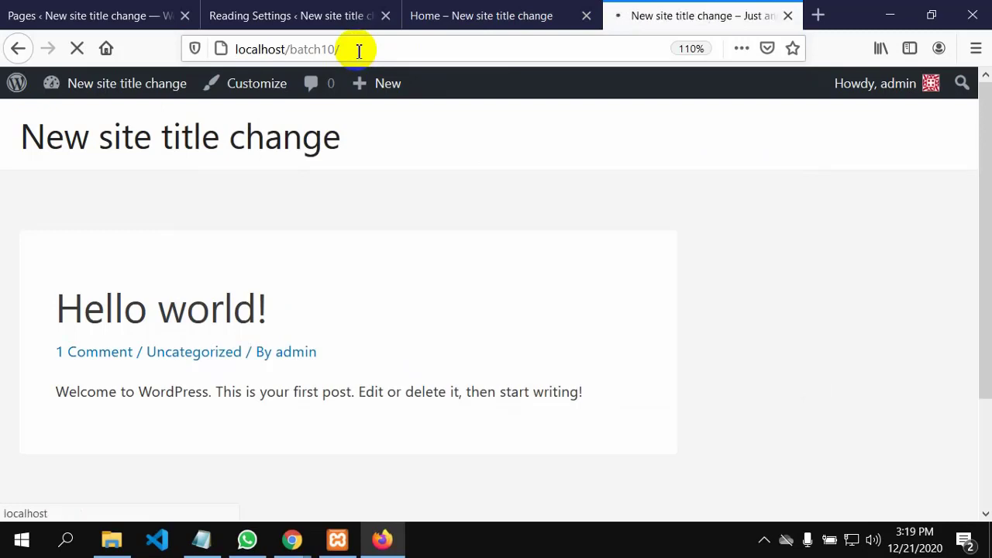
{"action": "scroll", "coordinate": [482, 284], "scroll_direction": "down", "scroll_amount": 10}
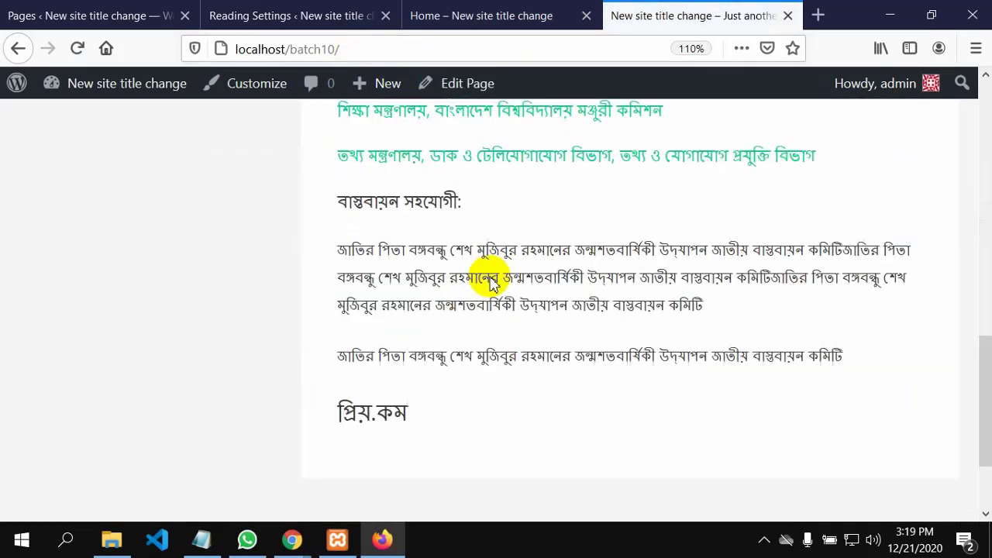
{"action": "scroll", "coordinate": [490, 284], "scroll_direction": "up", "scroll_amount": 10}
{"action": "scroll", "coordinate": [489, 284], "scroll_direction": "down", "scroll_amount": 10}
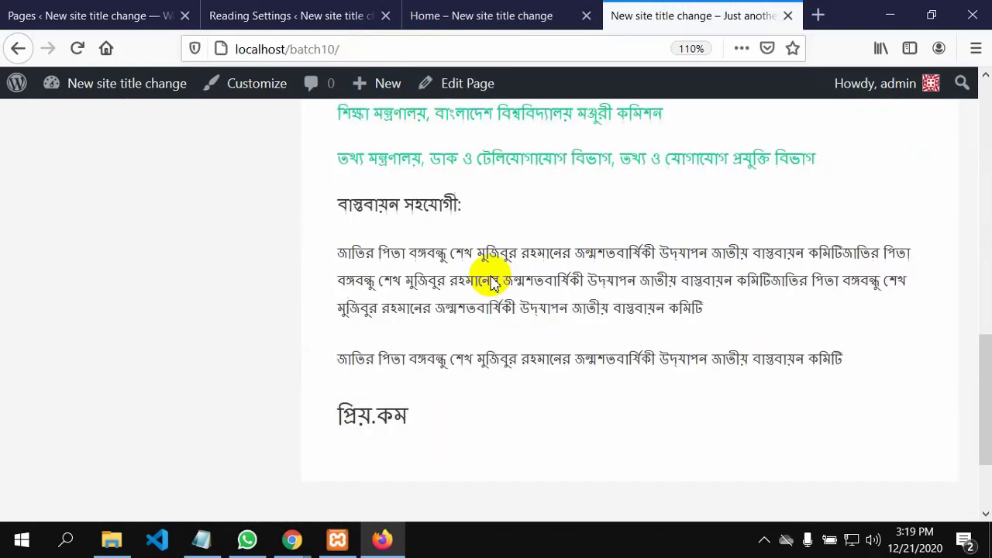
{"action": "scroll", "coordinate": [489, 284], "scroll_direction": "up", "scroll_amount": 10}
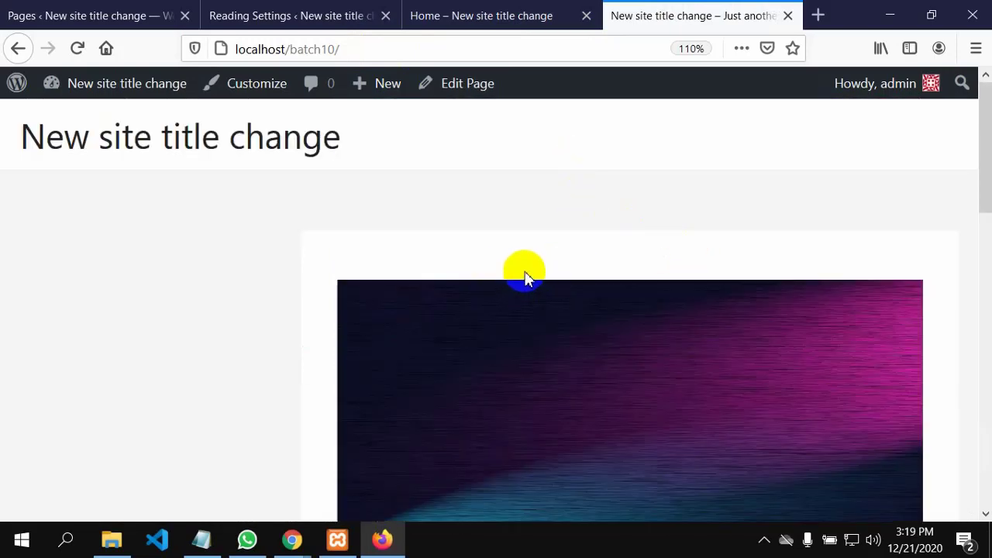
Return to the Reading Settings and review the saved homepage options and the Settings entries
{"action": "left_click", "coordinate": [66, 16]}
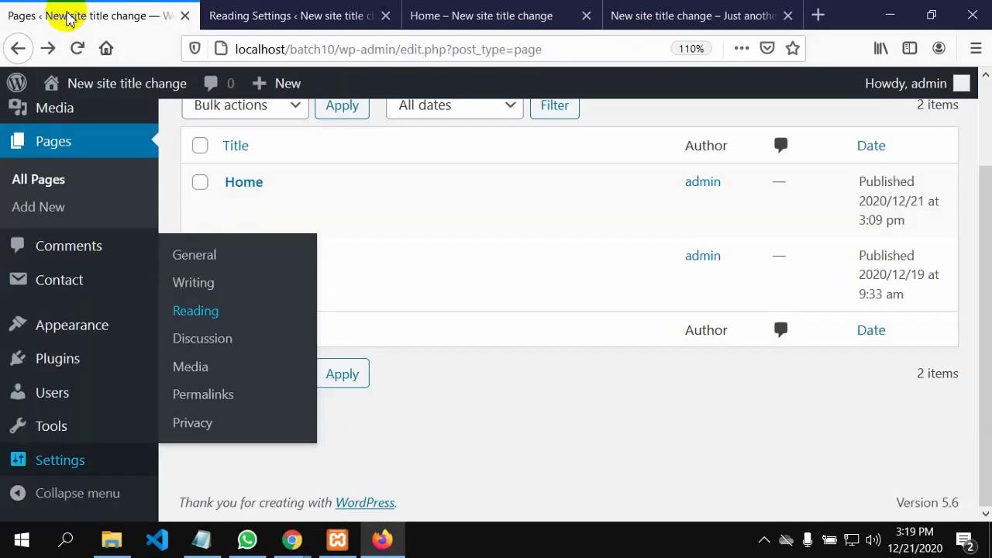
{"action": "left_click", "coordinate": [263, 12]}
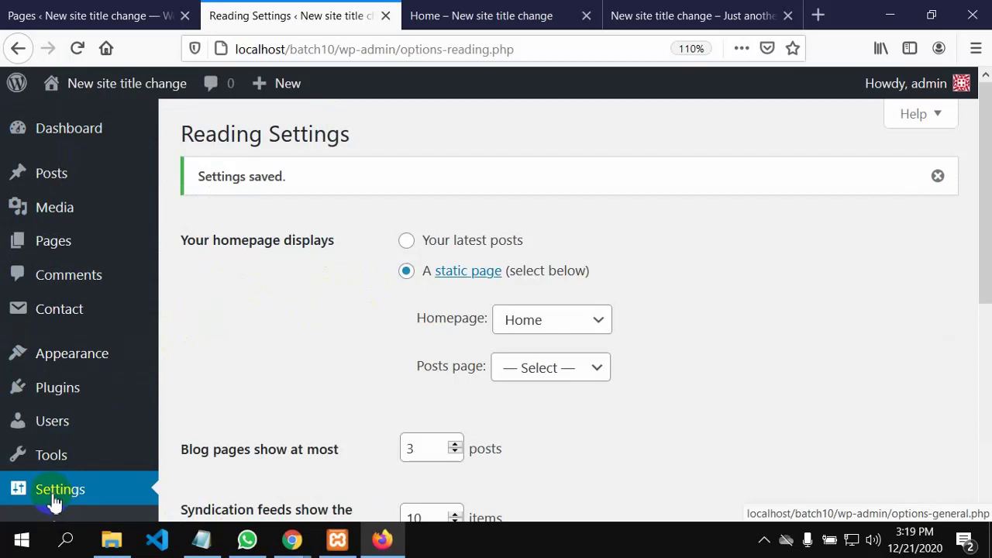
{"action": "scroll", "coordinate": [56, 503], "scroll_direction": "down", "scroll_amount": 2}
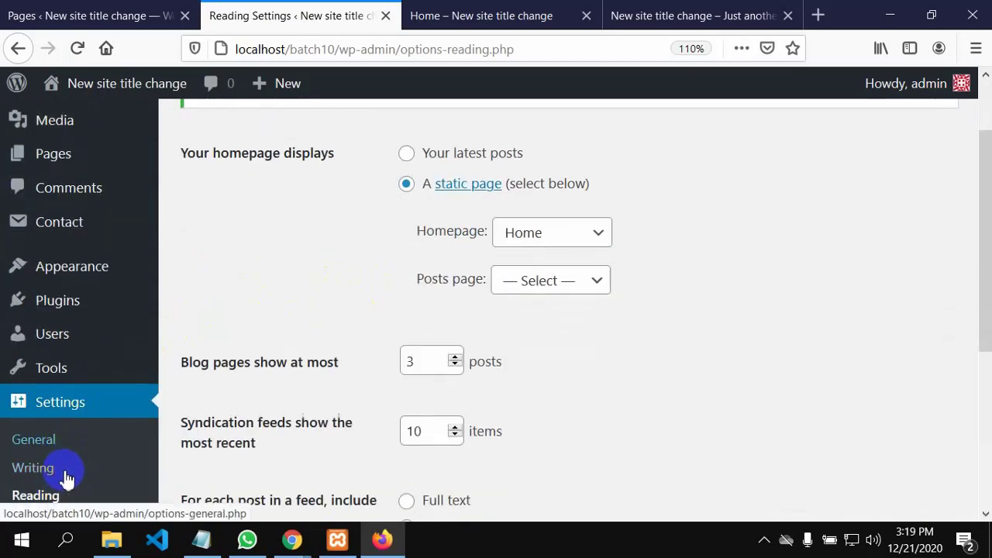
{"action": "scroll", "coordinate": [95, 419], "scroll_direction": "down", "scroll_amount": 2}
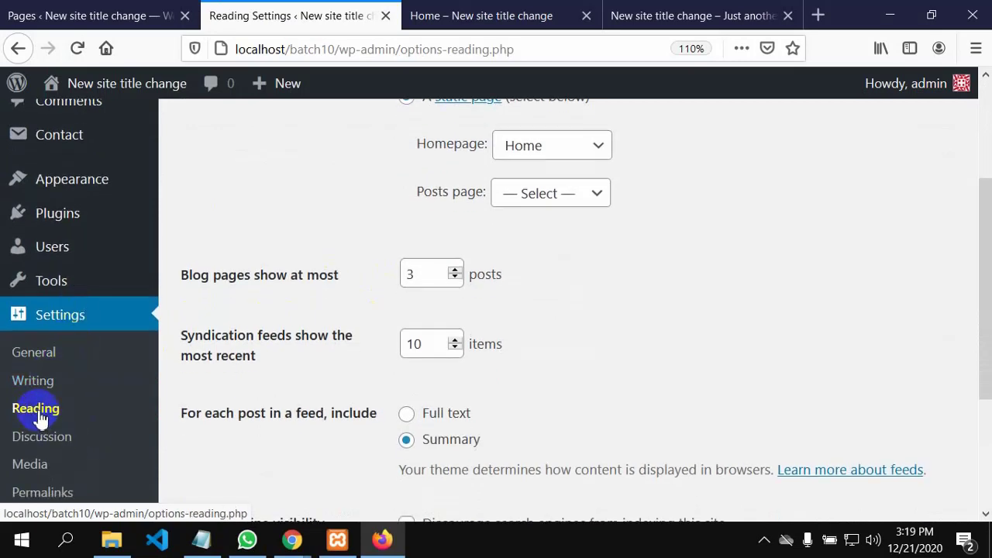
{"action": "scroll", "coordinate": [77, 403], "scroll_direction": "up", "scroll_amount": 2}
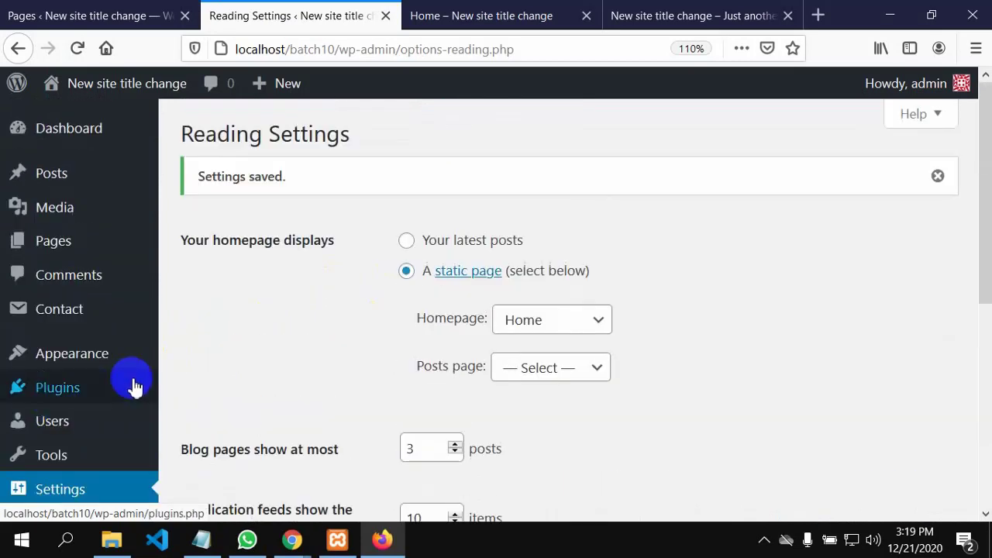
Switch the homepage display to latest posts and back to a static page, and view the available Homepage choices
{"action": "left_click", "coordinate": [406, 242]}
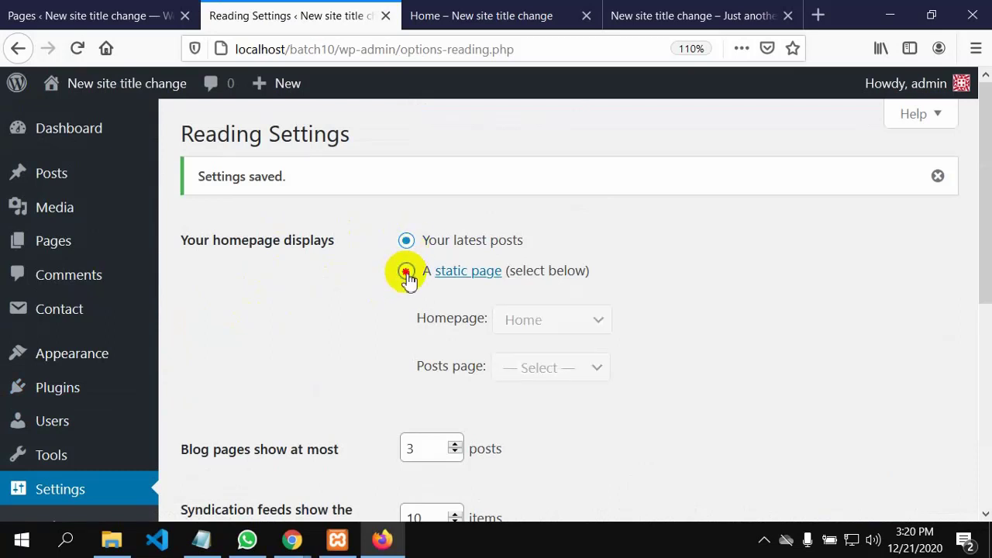
{"action": "left_click", "coordinate": [406, 271]}
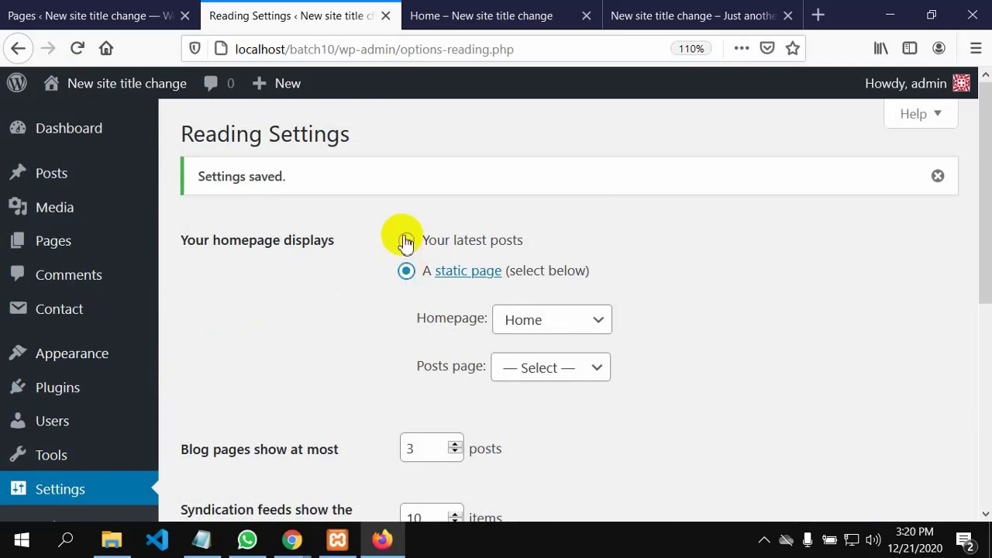
{"action": "left_click", "coordinate": [604, 324]}
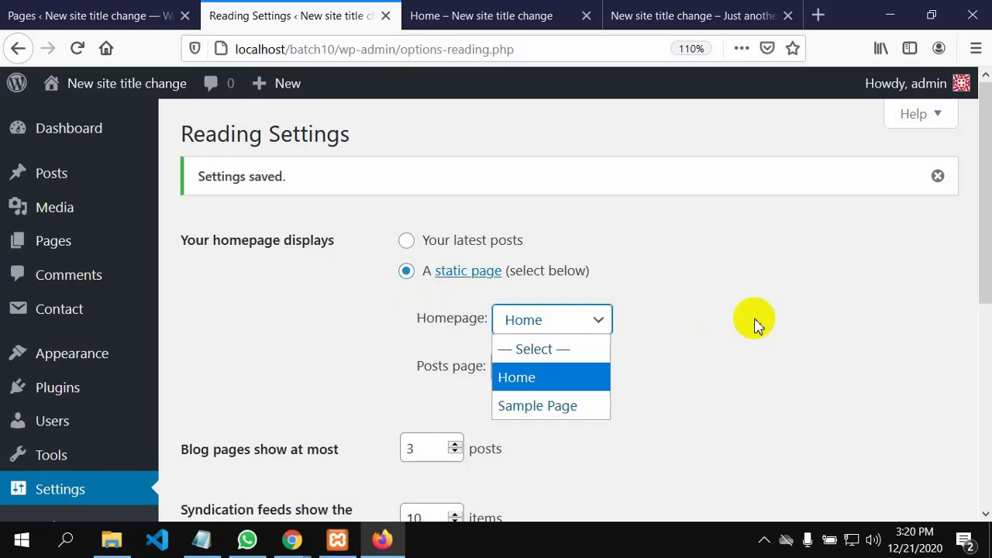
{"action": "left_click", "coordinate": [654, 324]}
{"action": "left_click", "coordinate": [605, 324]}
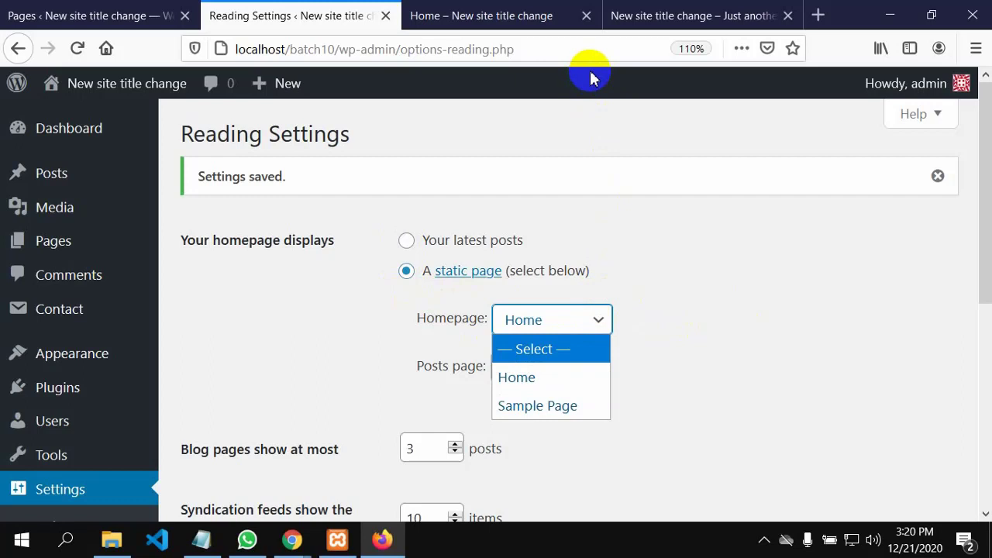
Switch to the site's front page and highlight its root address localhost/batch10/
{"action": "left_click", "coordinate": [670, 23]}
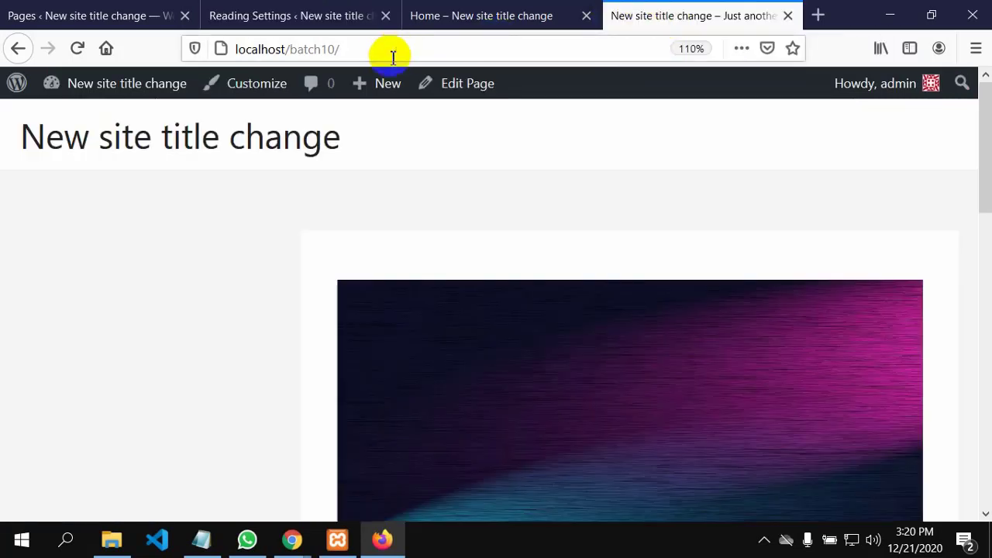
{"action": "left_click", "coordinate": [248, 47]}
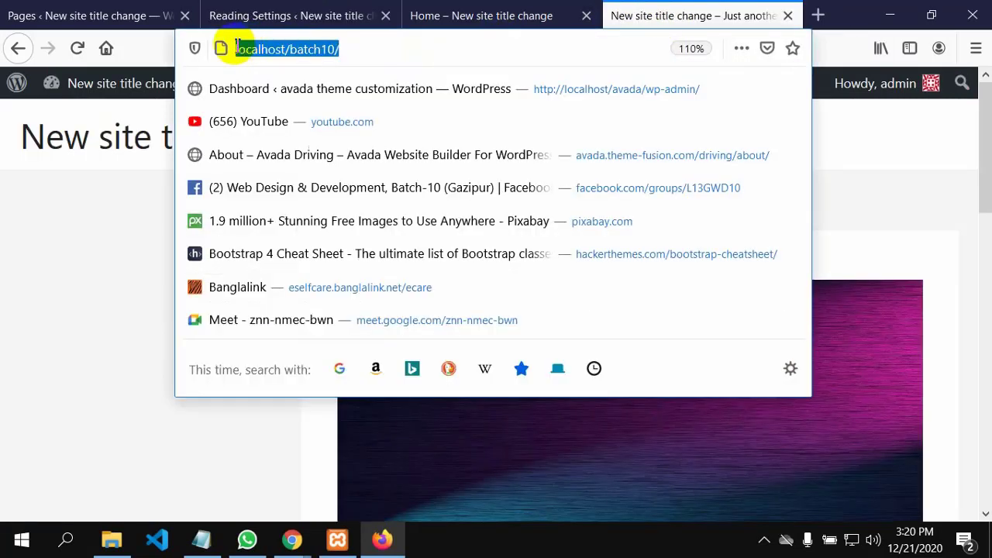
{"action": "left_click_drag", "start_coordinate": [354, 49], "coordinate": [236, 45]}
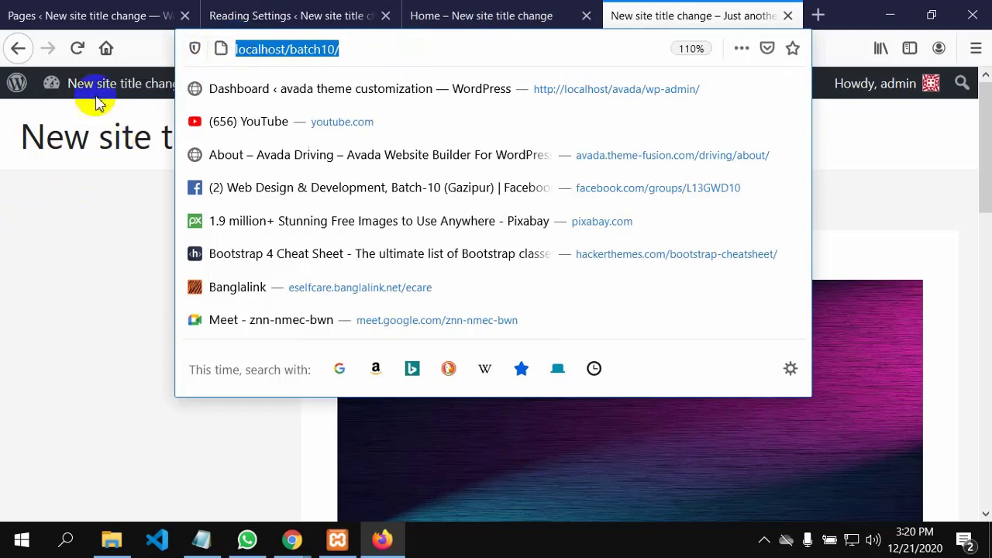
Return to the Reading Settings and save them again with Home as the static homepage
{"action": "left_click", "coordinate": [58, 9]}
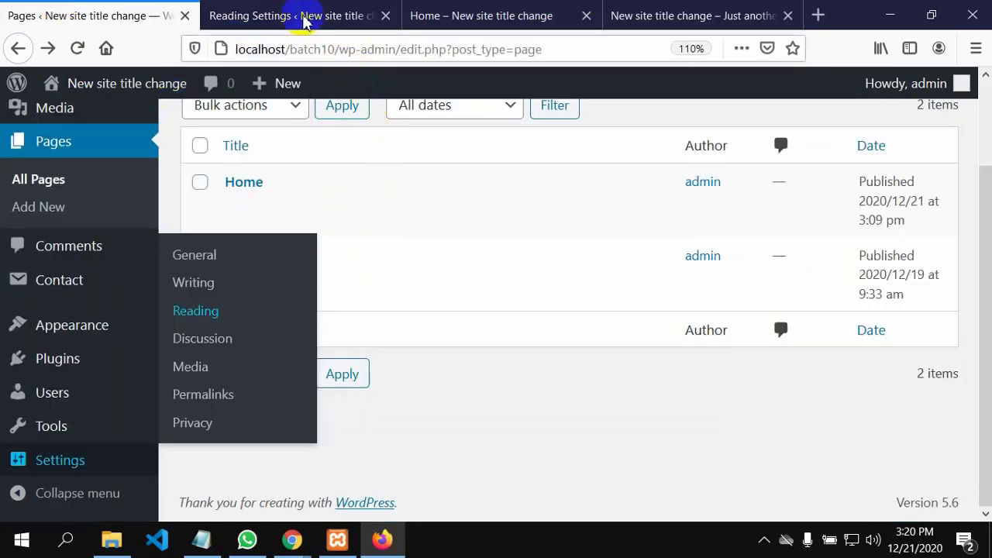
{"action": "left_click", "coordinate": [277, 17]}
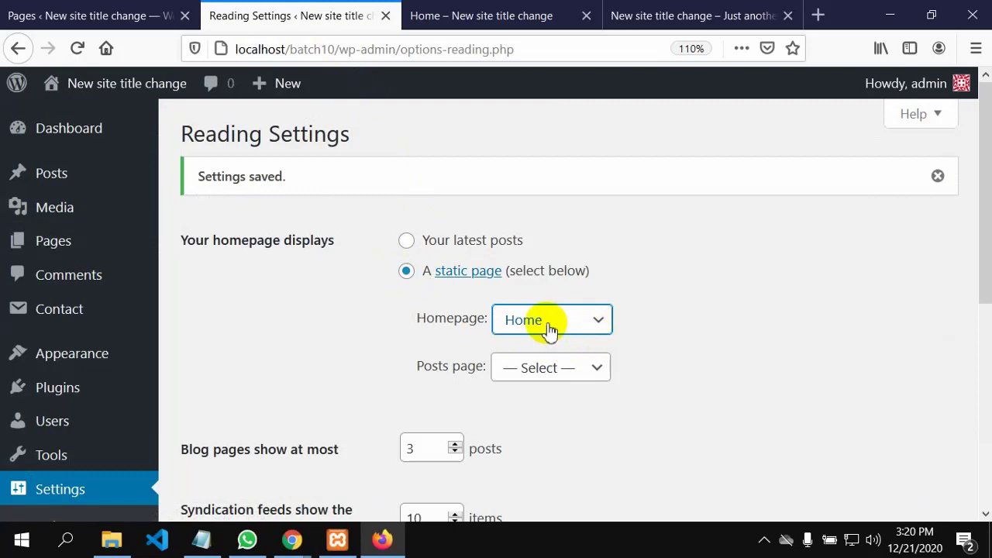
{"action": "scroll", "coordinate": [551, 328], "scroll_direction": "down", "scroll_amount": 3}
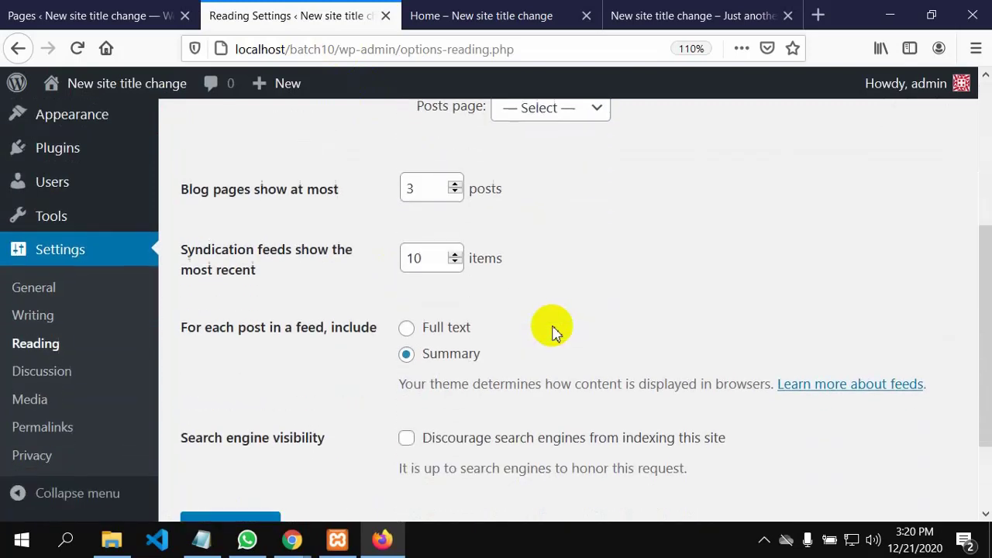
{"action": "scroll", "coordinate": [543, 334], "scroll_direction": "down", "scroll_amount": 2}
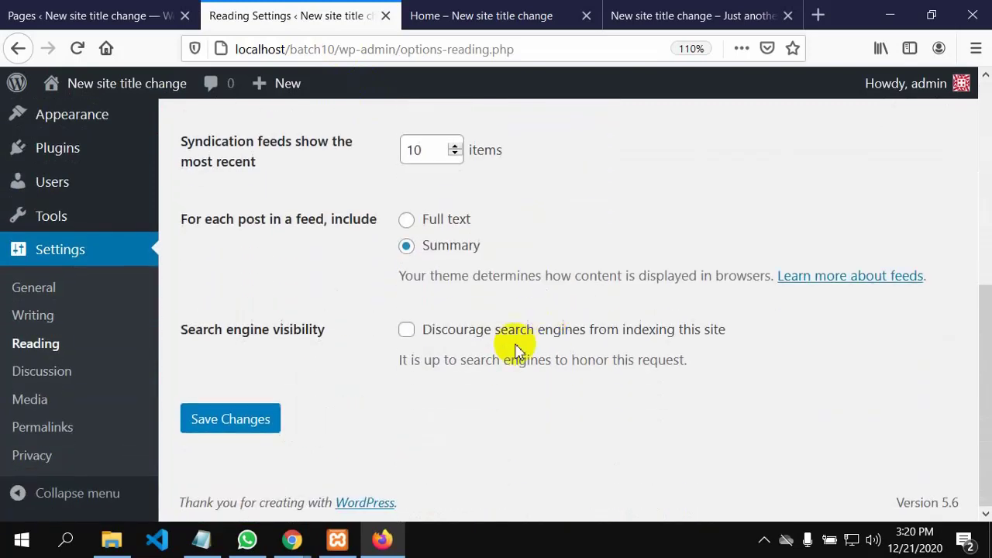
{"action": "left_click", "coordinate": [233, 429]}
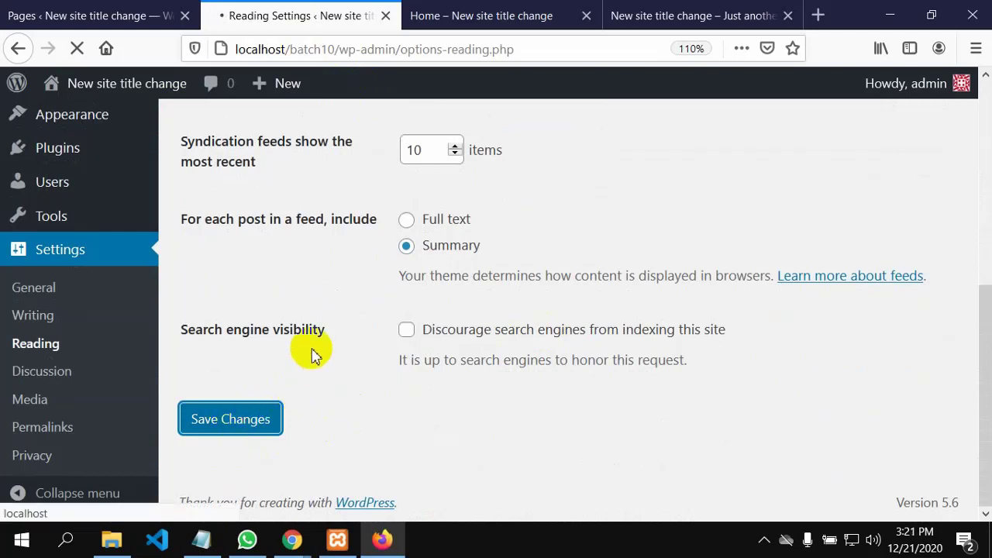
Examine the site's front page at localhost/batch10/ down to the footer, with a brief look at the XAMPP Control Panel
{"action": "left_click", "coordinate": [653, 21]}
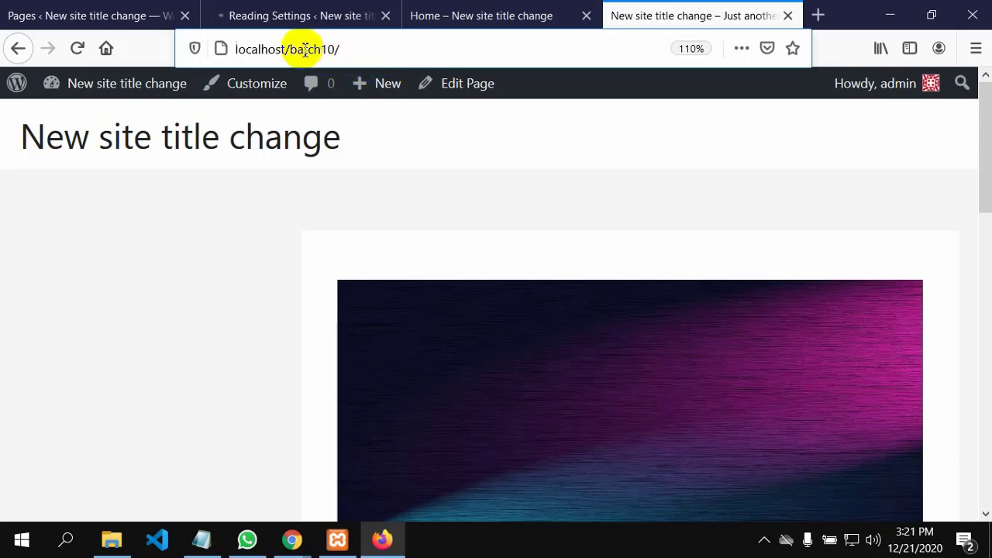
{"action": "left_click", "coordinate": [325, 547]}
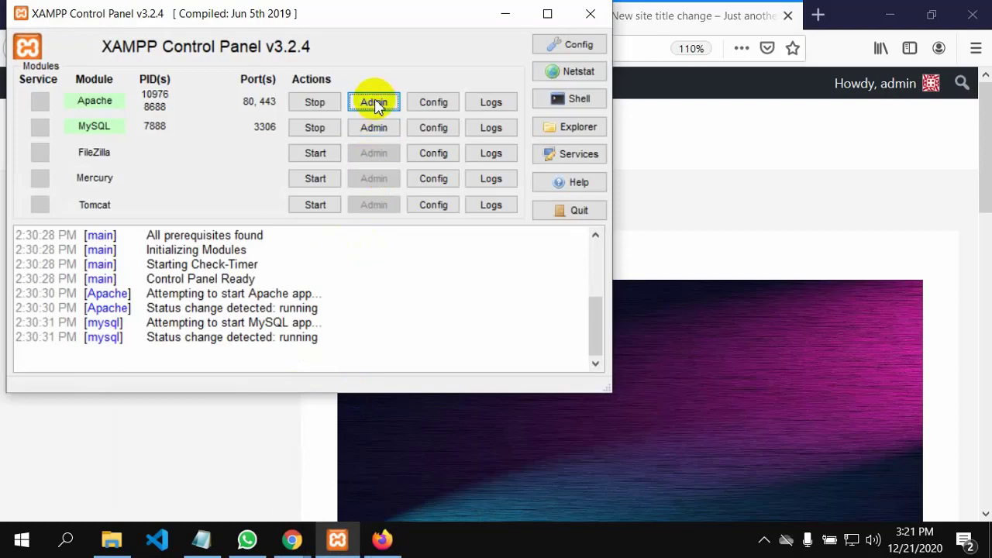
{"action": "left_click", "coordinate": [505, 13]}
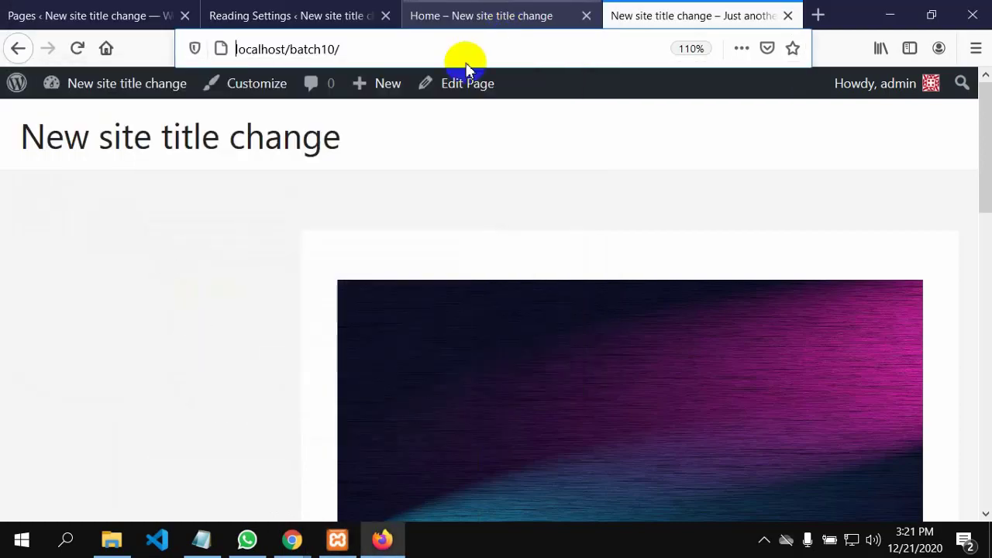
{"action": "scroll", "coordinate": [587, 302], "scroll_direction": "down", "scroll_amount": 10}
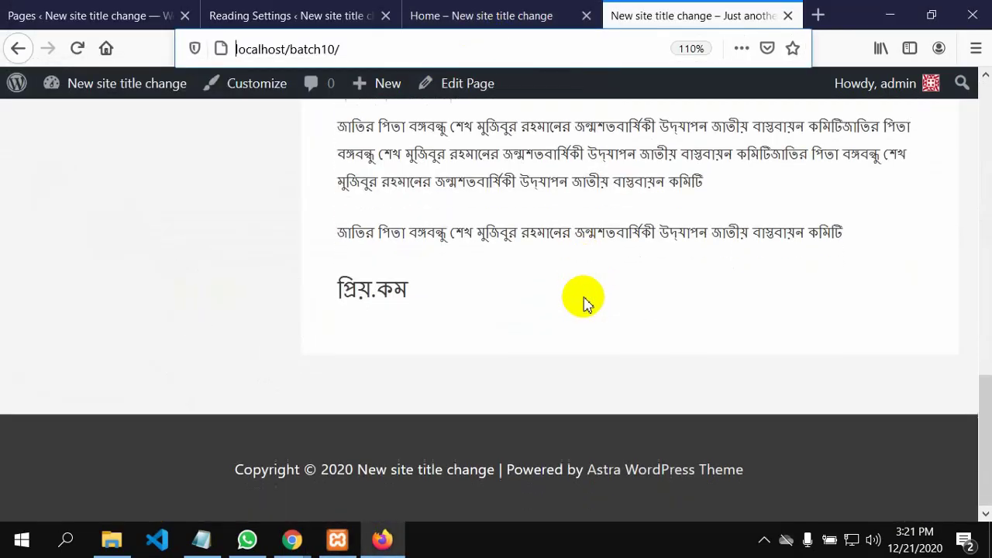
{"action": "scroll", "coordinate": [587, 302], "scroll_direction": "up", "scroll_amount": 7}
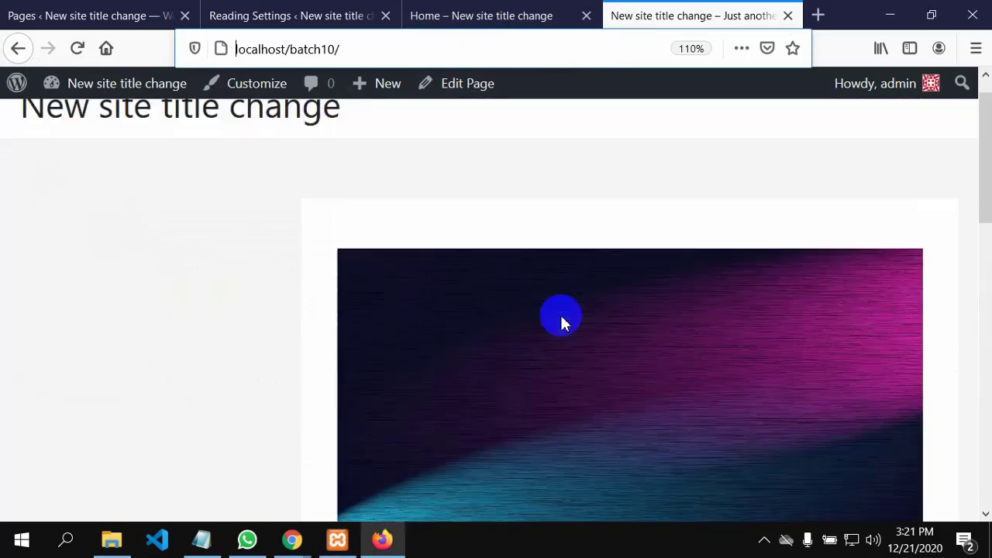
{"action": "scroll", "coordinate": [562, 319], "scroll_direction": "up", "scroll_amount": 5}
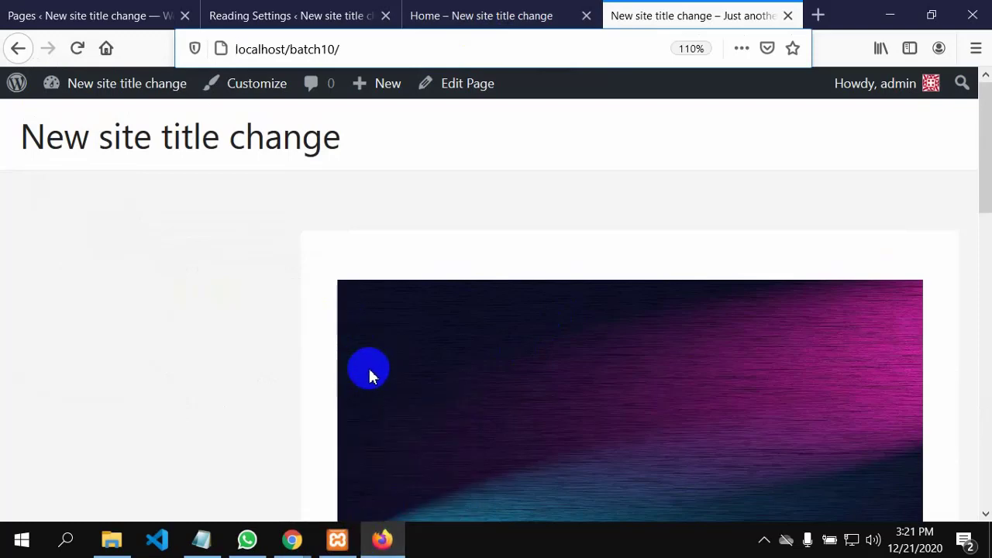
{"action": "scroll", "coordinate": [369, 375], "scroll_direction": "down", "scroll_amount": 3}
Return to the Pages list and start adding a new page
{"action": "left_click", "coordinate": [87, 14]}
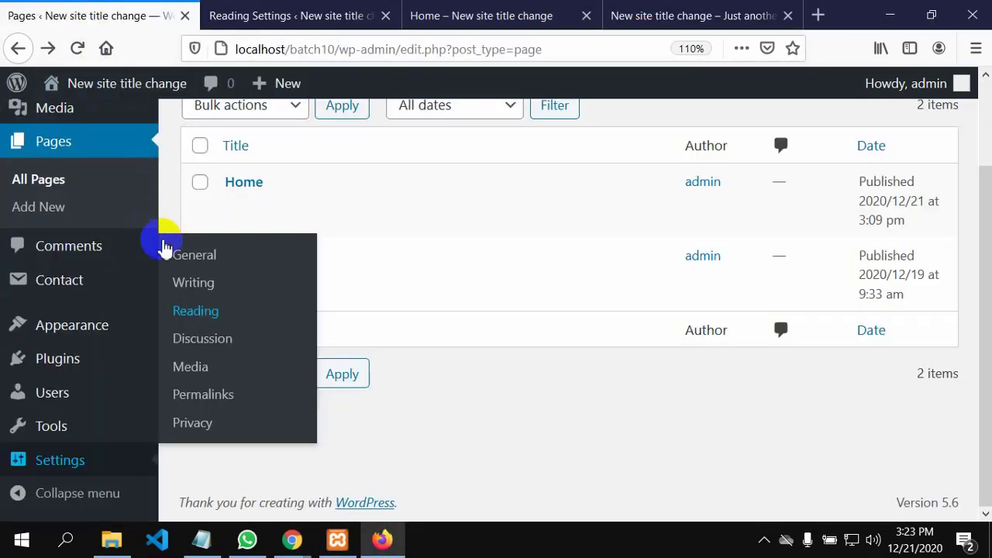
{"action": "mouse_move", "coordinate": [68, 389]}
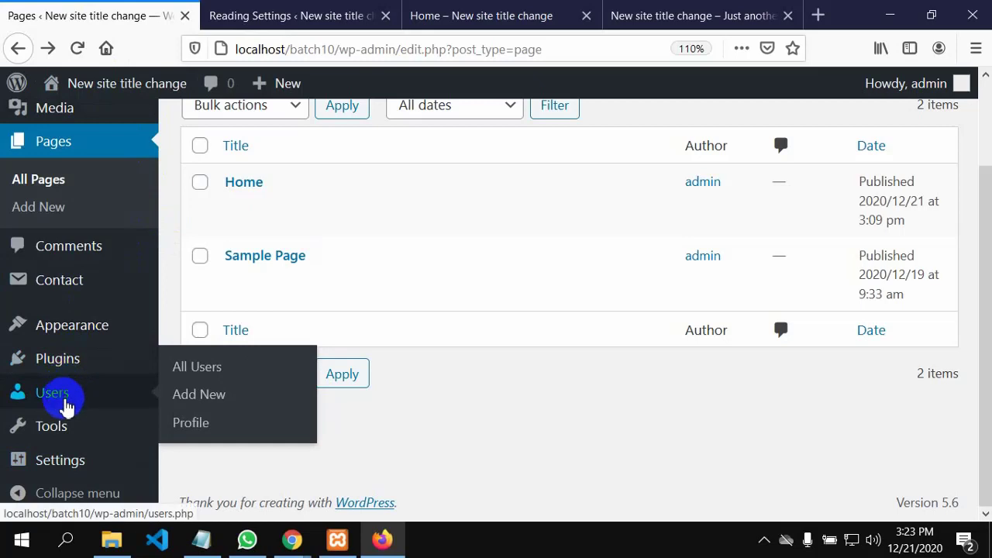
{"action": "scroll", "coordinate": [67, 395], "scroll_direction": "up", "scroll_amount": 3}
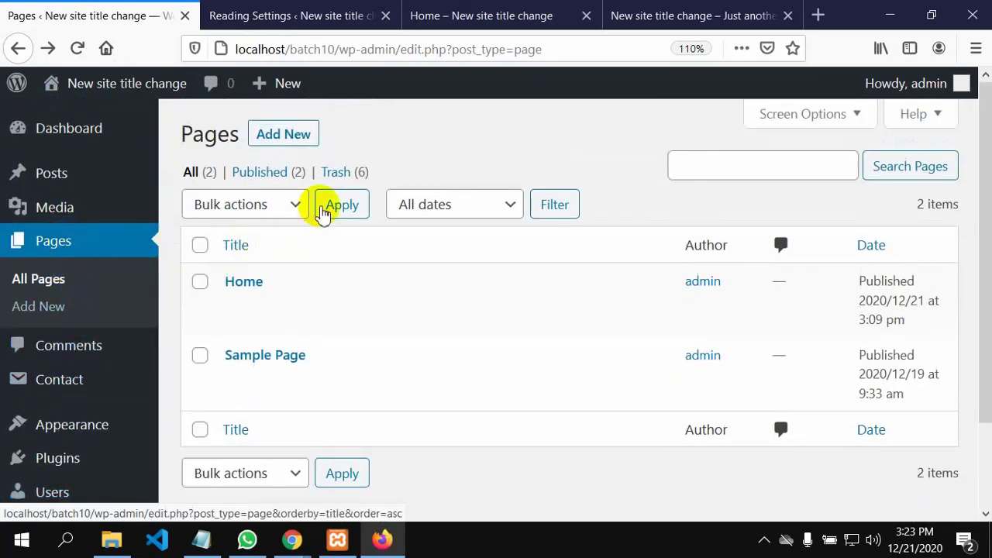
{"action": "right_click", "coordinate": [284, 138]}
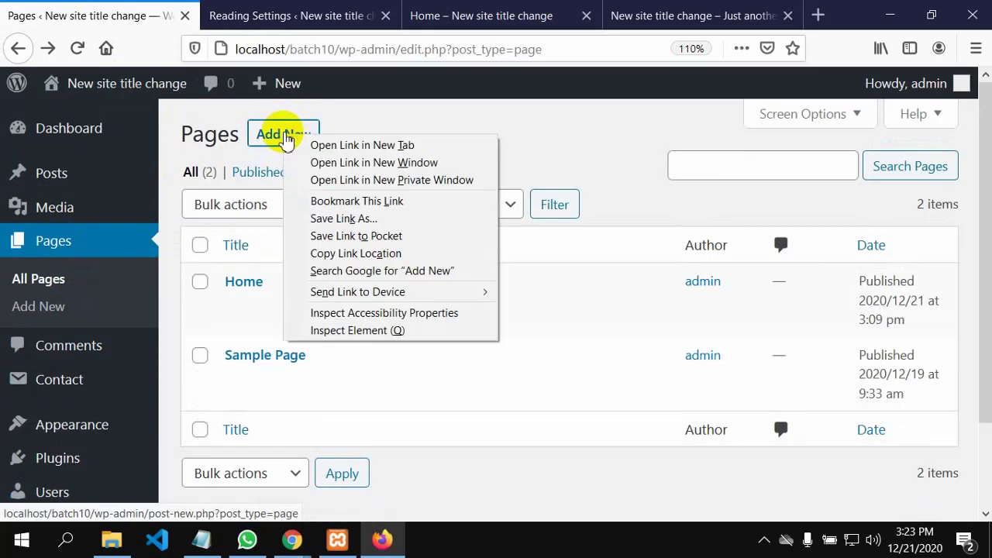
{"action": "left_click", "coordinate": [285, 138]}
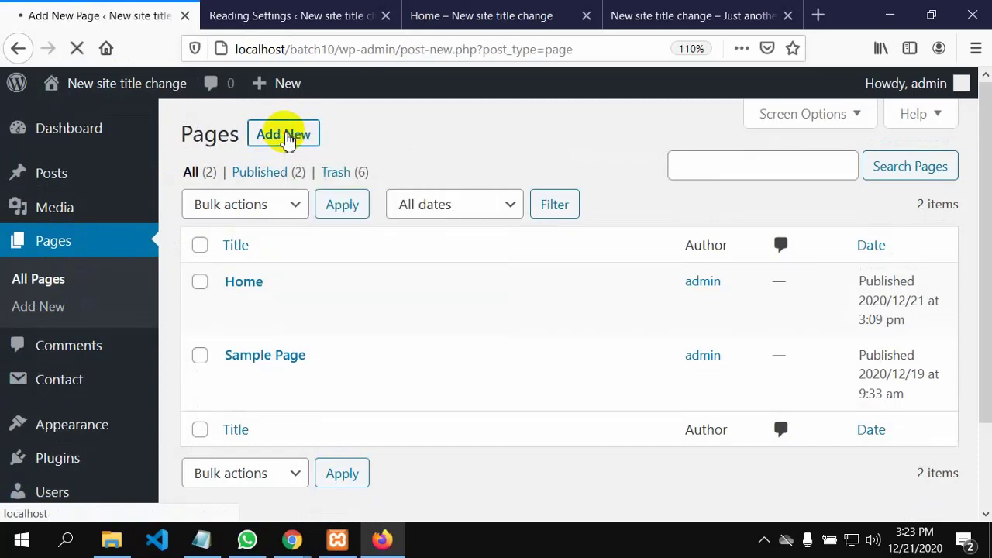
Check the menu of eiada.com in Chrome, and title the new page "How" back in Firefox
{"action": "left_click", "coordinate": [379, 536]}
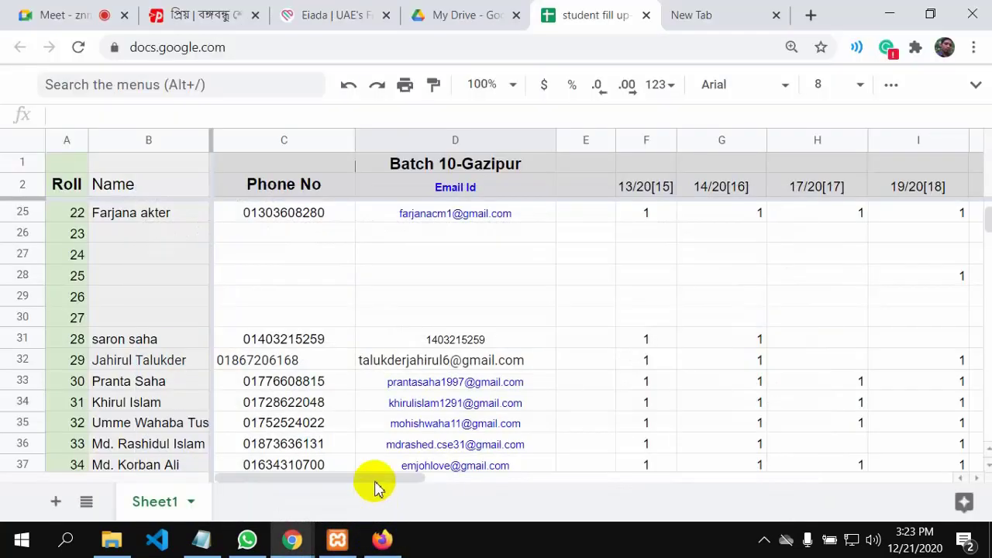
{"action": "left_click", "coordinate": [316, 19]}
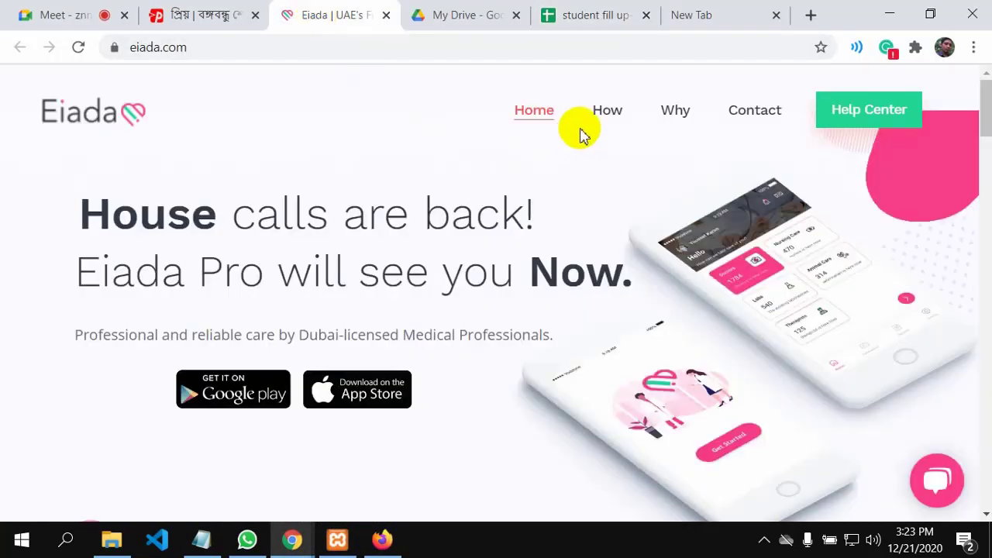
{"action": "left_click", "coordinate": [72, 12]}
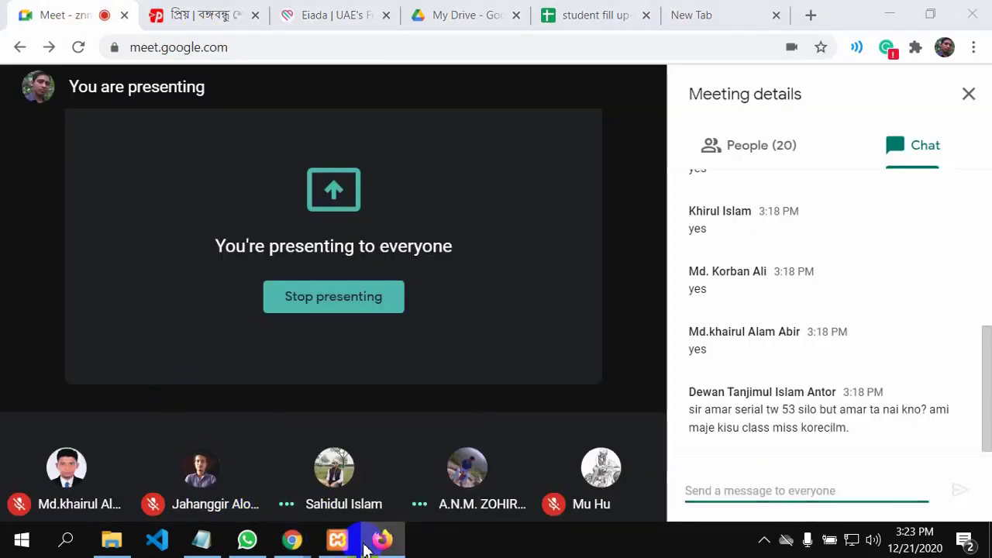
{"action": "left_click", "coordinate": [380, 539]}
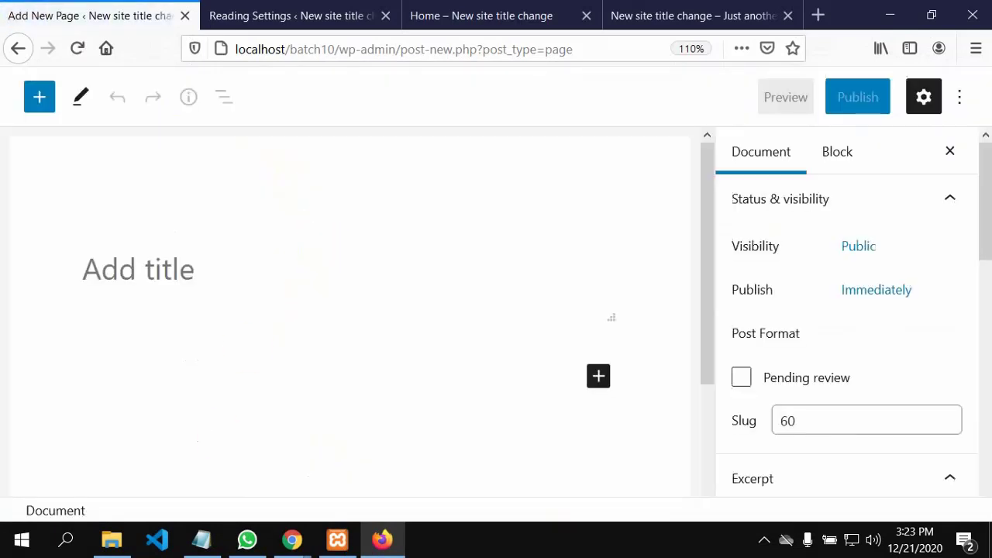
{"action": "type", "text": "How"}
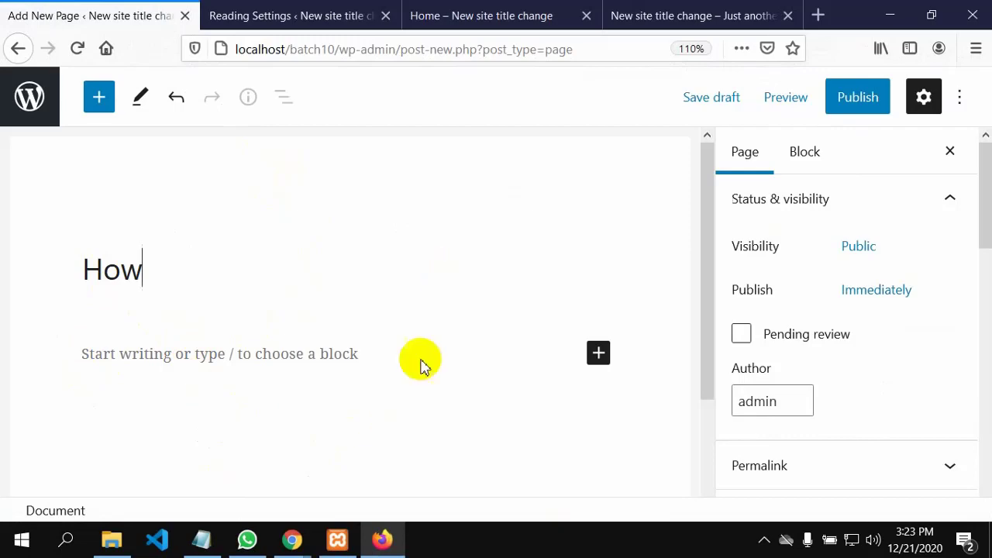
{"action": "left_click", "coordinate": [384, 540]}
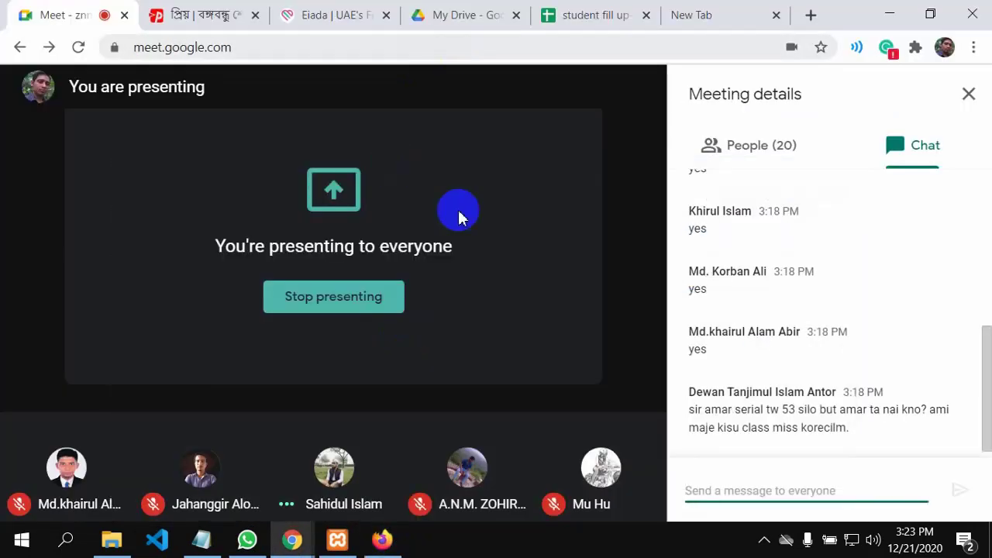
{"action": "left_click", "coordinate": [382, 540]}
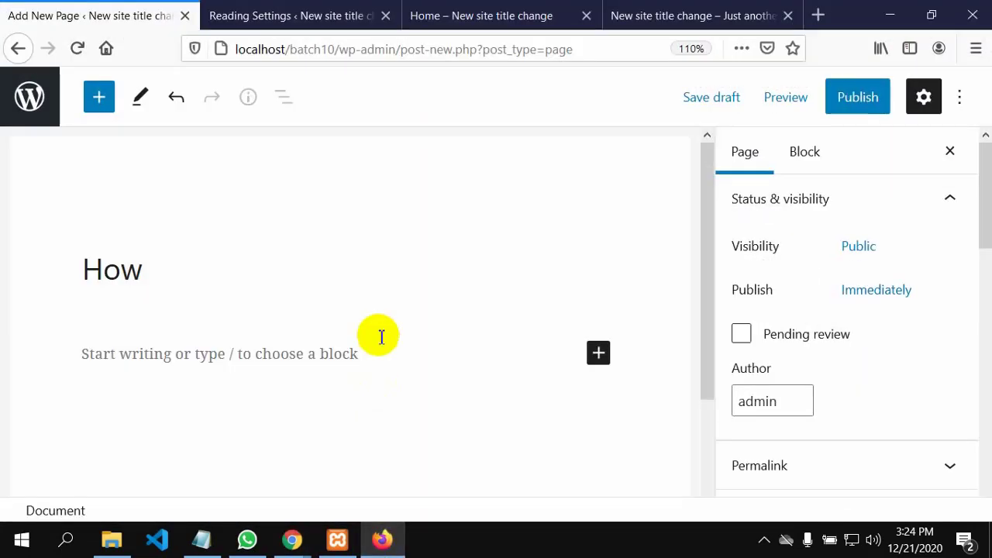
{"action": "left_click", "coordinate": [382, 540]}
{"action": "left_click", "coordinate": [333, 14]}
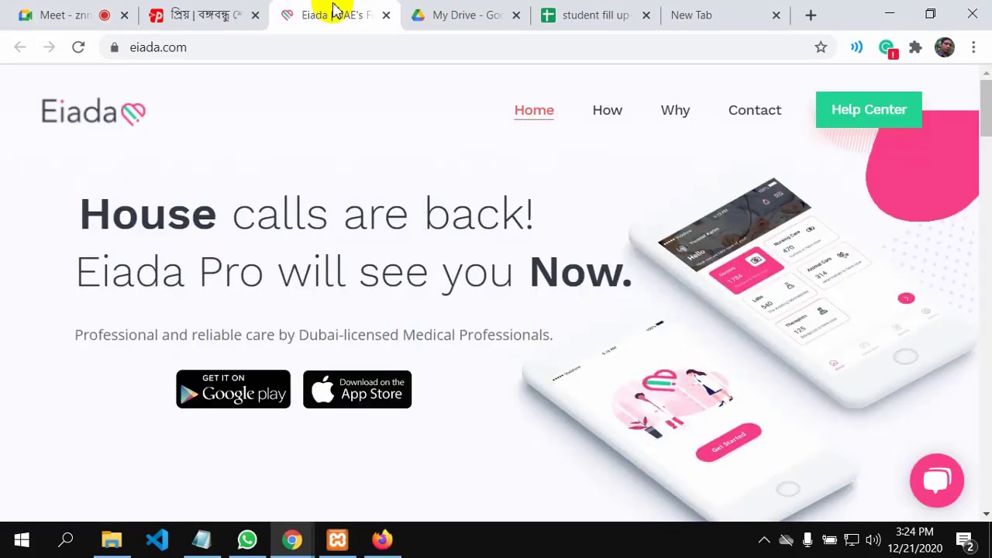
{"action": "left_click", "coordinate": [250, 45]}
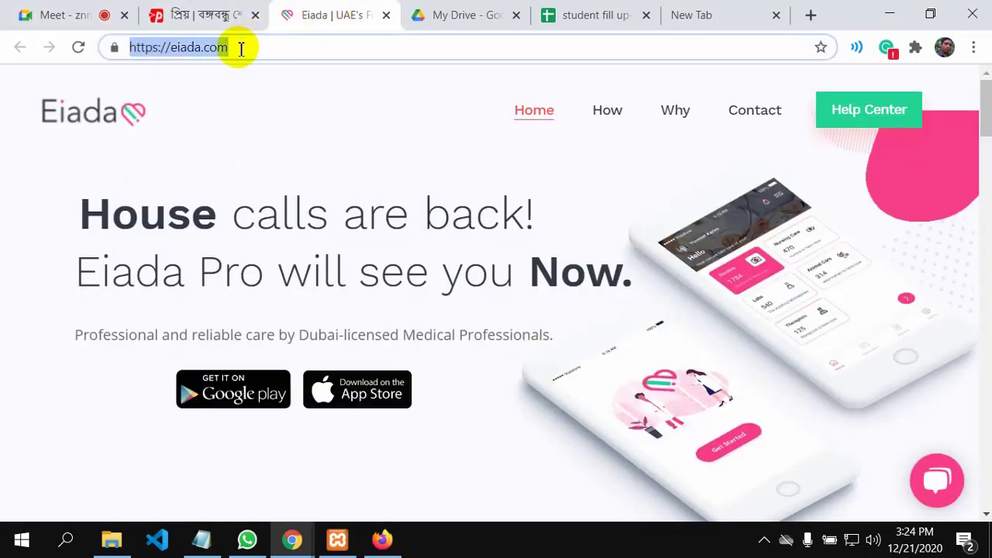
{"action": "left_click_drag", "start_coordinate": [241, 48], "coordinate": [122, 53]}
{"action": "key", "text": "ctrl+c"}
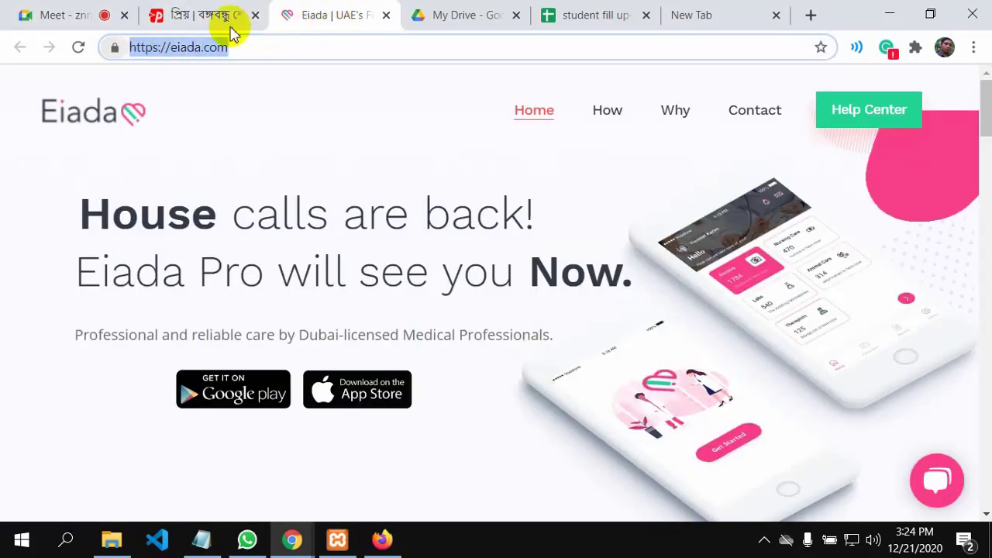
{"action": "left_click", "coordinate": [385, 16]}
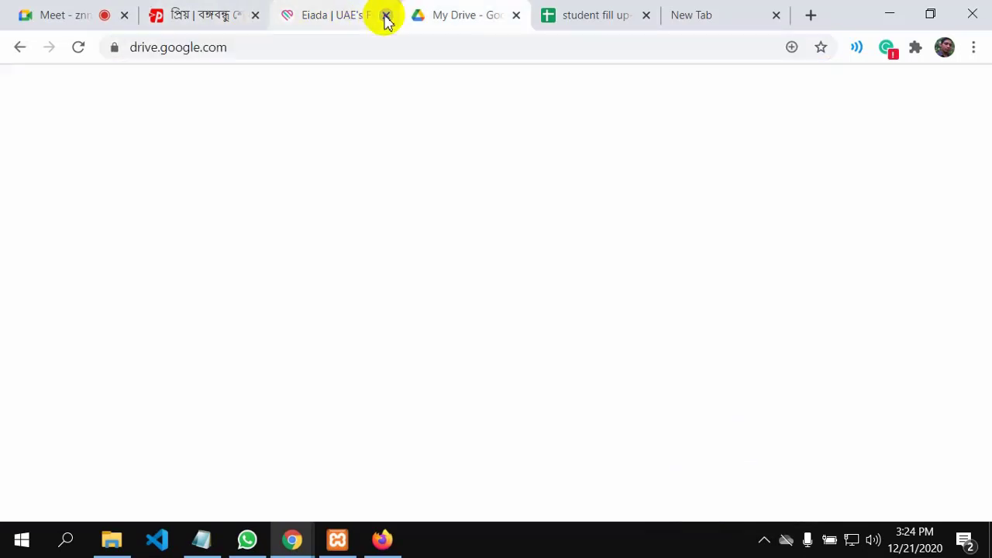
{"action": "left_click", "coordinate": [382, 540]}
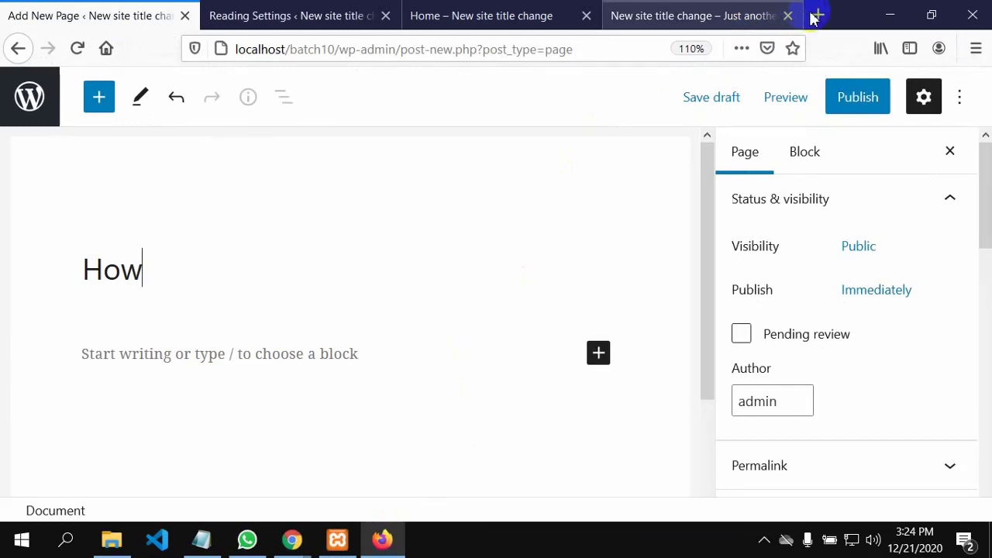
{"action": "left_click", "coordinate": [817, 15]}
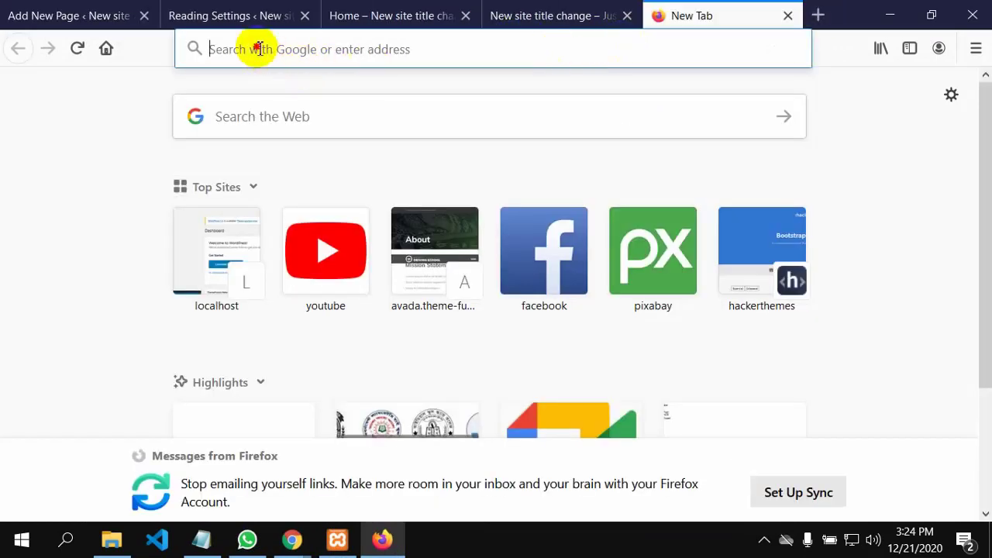
{"action": "left_click", "coordinate": [258, 48]}
{"action": "key", "text": "ctrl+v"}
{"action": "key", "text": "Return"}
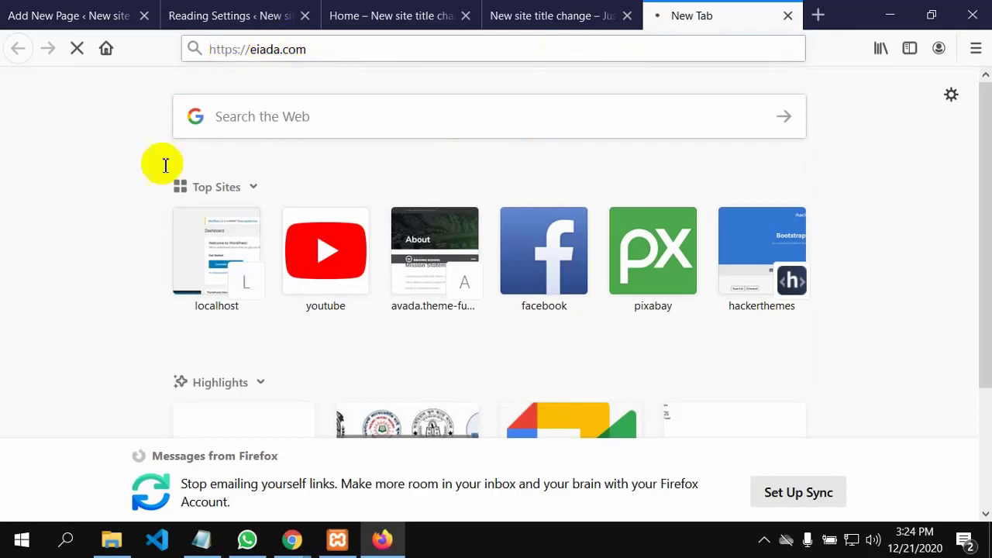
Return to the How page in the editor and write the paragraph "Ity is our 2nd page" below its title
{"action": "left_click", "coordinate": [380, 540]}
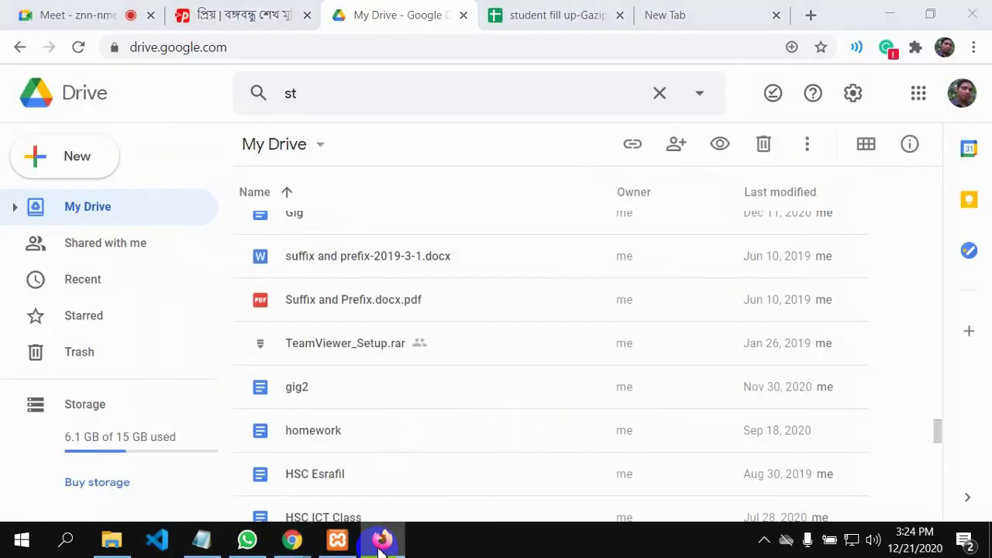
{"action": "left_click", "coordinate": [381, 541]}
{"action": "left_click", "coordinate": [71, 14]}
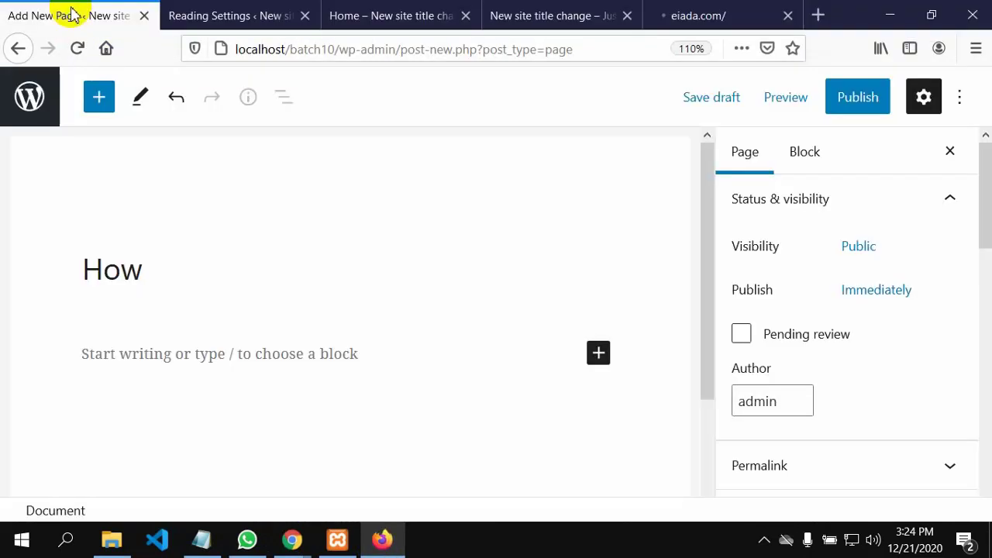
{"action": "left_click", "coordinate": [92, 348]}
{"action": "left_click", "coordinate": [96, 354]}
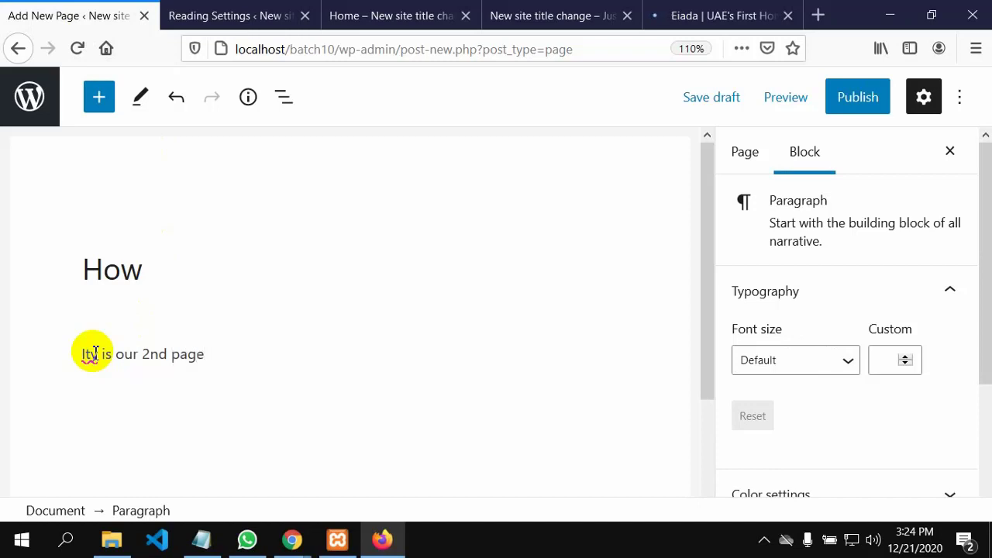
Copy the paragraph text "Ity is our 2nd page" and paste it five times in a row as a second paragraph
{"action": "left_click_drag", "start_coordinate": [206, 348], "coordinate": [62, 361]}
{"action": "key", "text": "ctrl+c"}
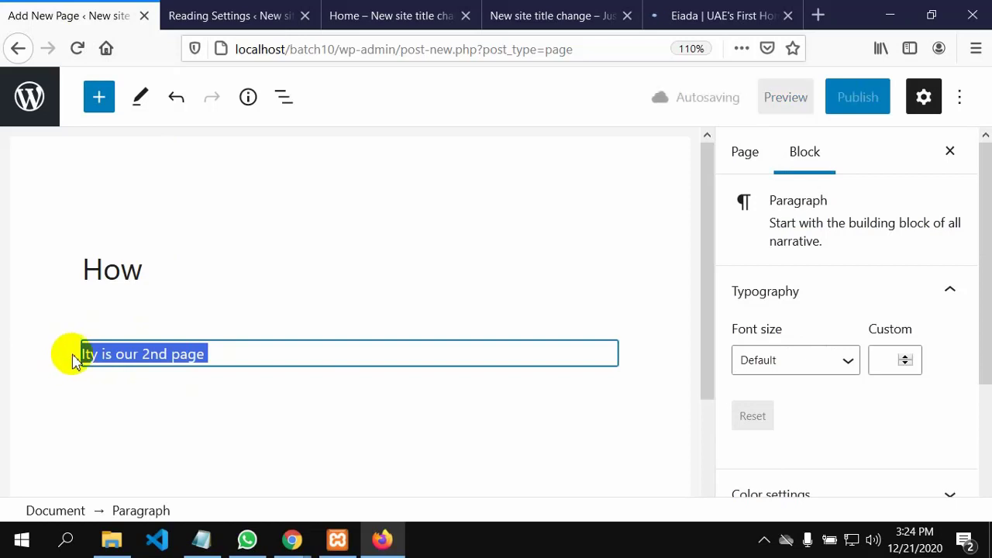
{"action": "left_click", "coordinate": [254, 359]}
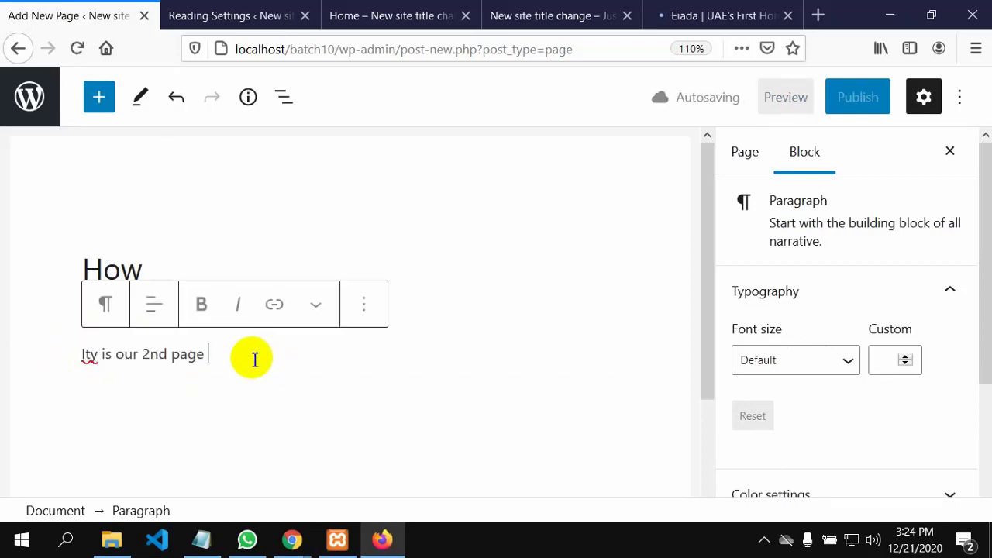
{"action": "key", "text": "Return"}
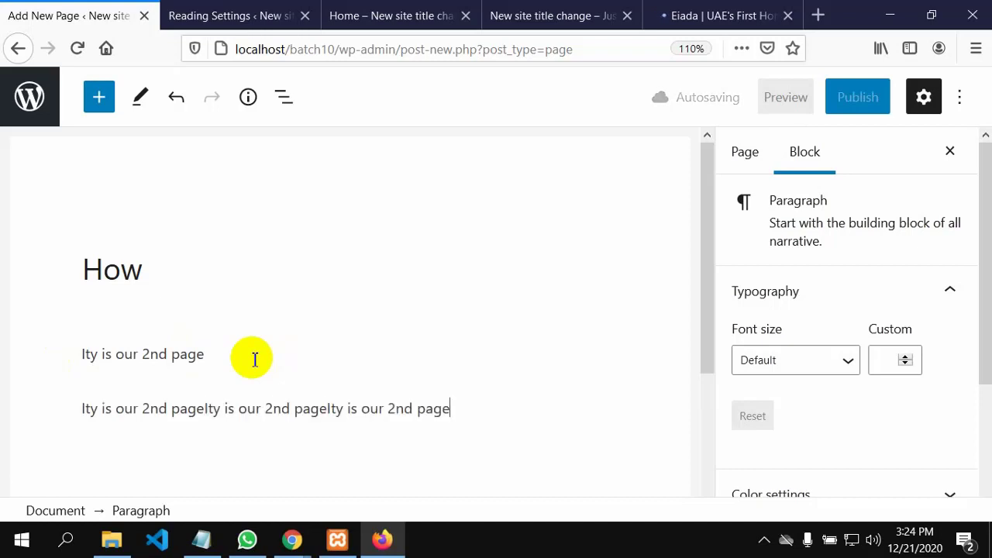
{"action": "key", "text": "ctrl+v"}
{"action": "scroll", "coordinate": [289, 349], "scroll_direction": "down", "scroll_amount": 3}
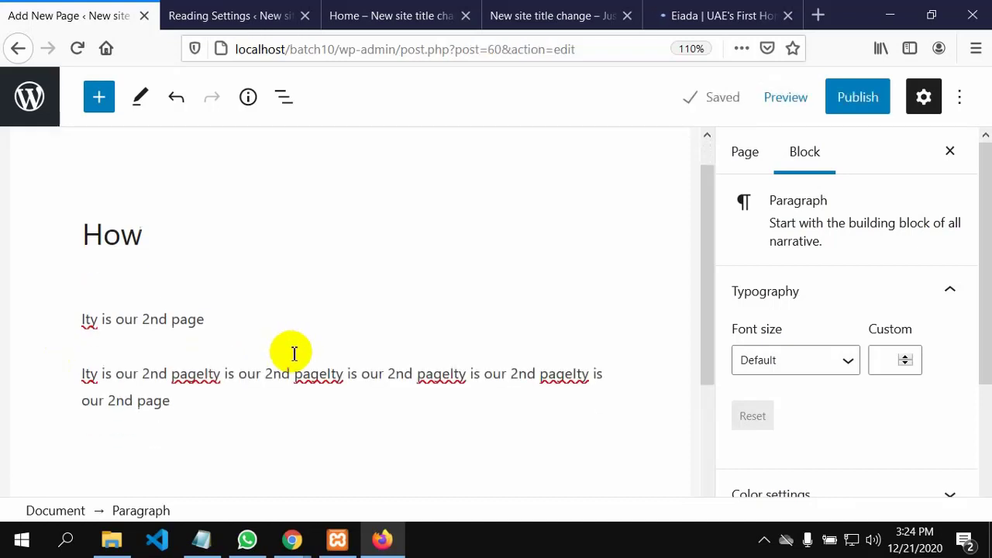
Copy the whole second paragraph and paste it as a third paragraph below
{"action": "left_click", "coordinate": [184, 270]}
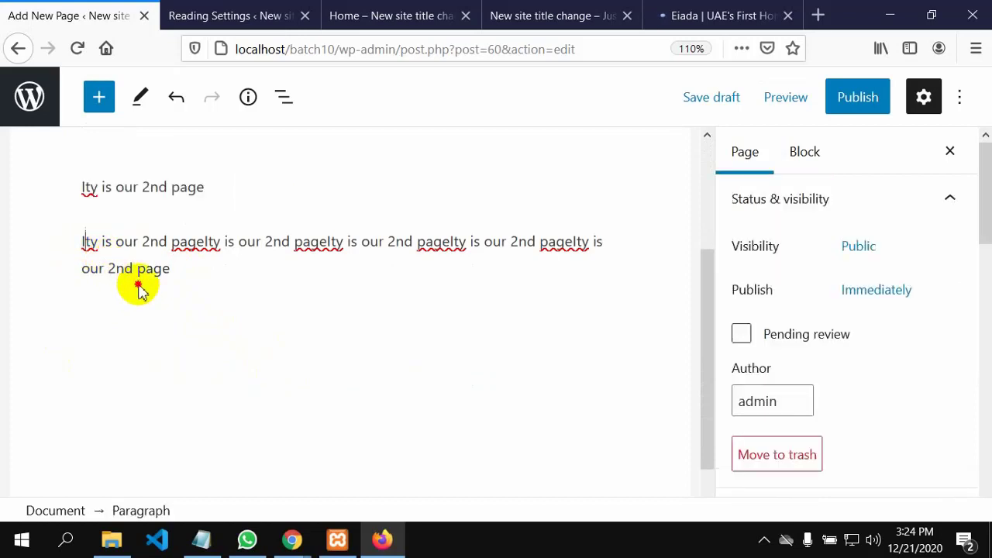
{"action": "left_click_drag", "start_coordinate": [85, 244], "coordinate": [183, 267]}
{"action": "key", "text": "ctrl+c"}
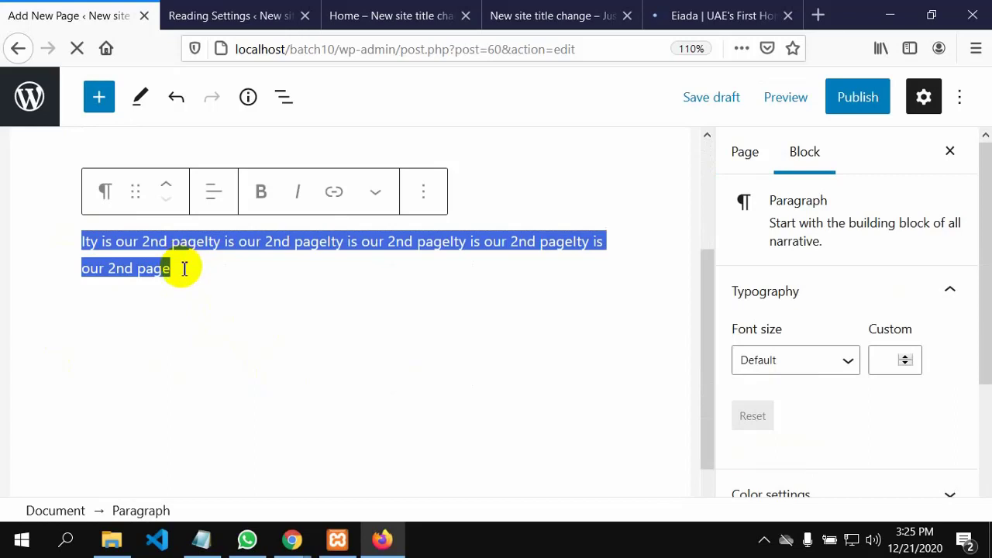
{"action": "left_click", "coordinate": [185, 270]}
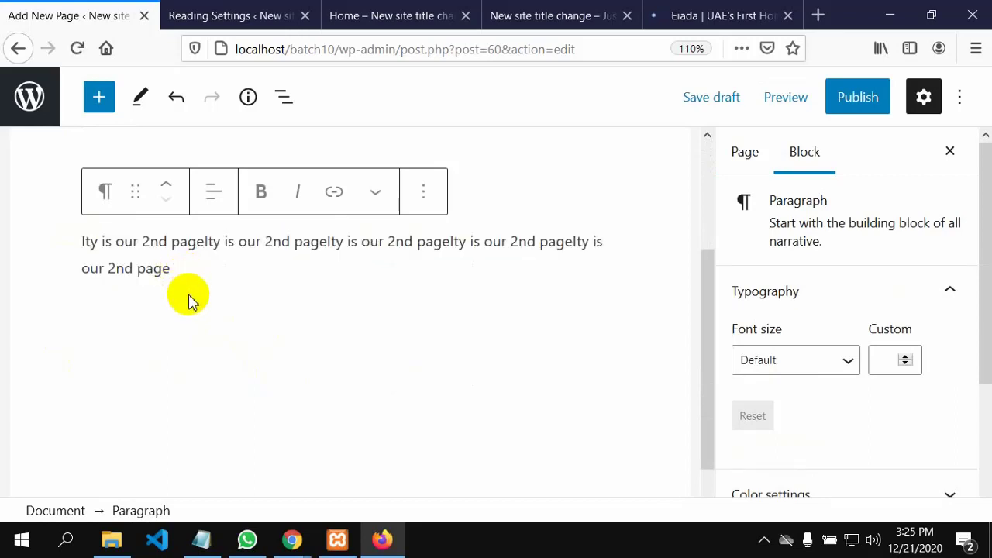
{"action": "key", "text": "Return"}
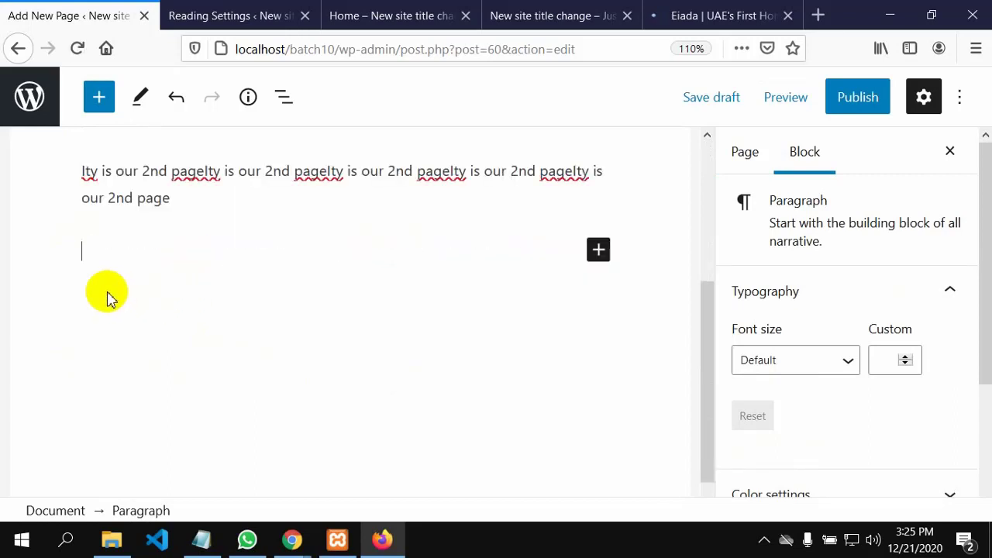
{"action": "key", "text": "ctrl+v"}
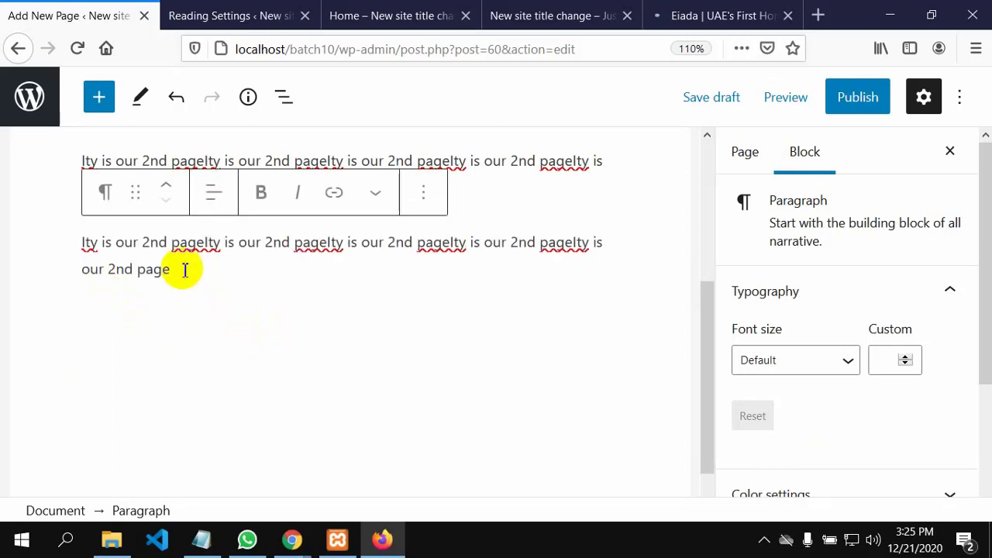
Add a fourth paragraph with the copied text pasted twice, and look over the page content
{"action": "key", "text": "ctrl+z"}
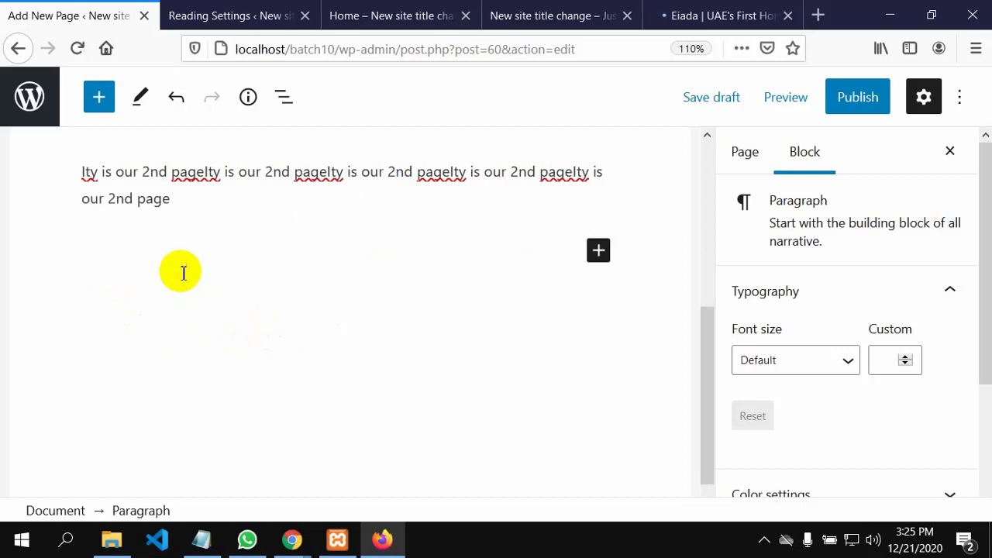
{"action": "key", "text": "ctrl+v"}
{"action": "key", "text": "ctrl+v"}
{"action": "scroll", "coordinate": [199, 346], "scroll_direction": "up", "scroll_amount": 3}
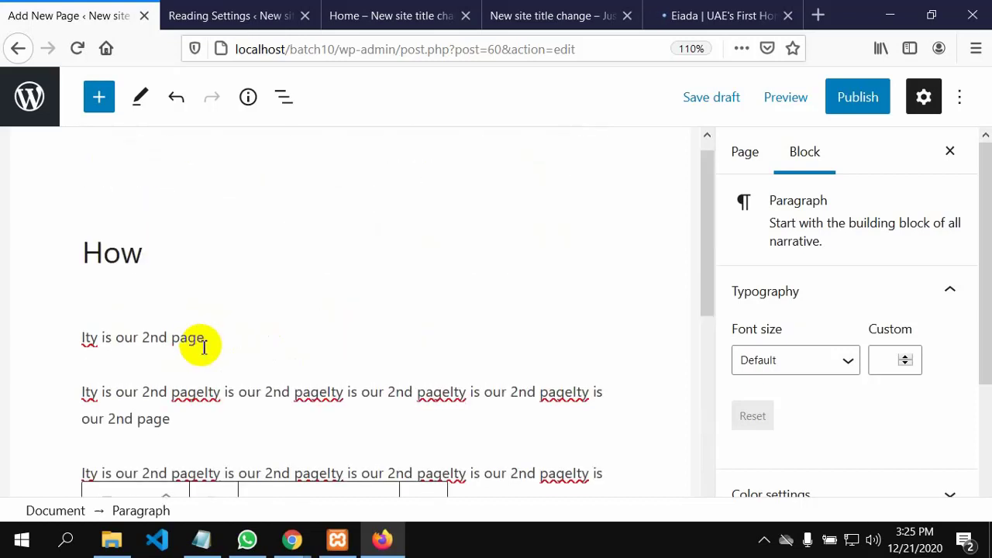
{"action": "scroll", "coordinate": [288, 314], "scroll_direction": "down", "scroll_amount": 3}
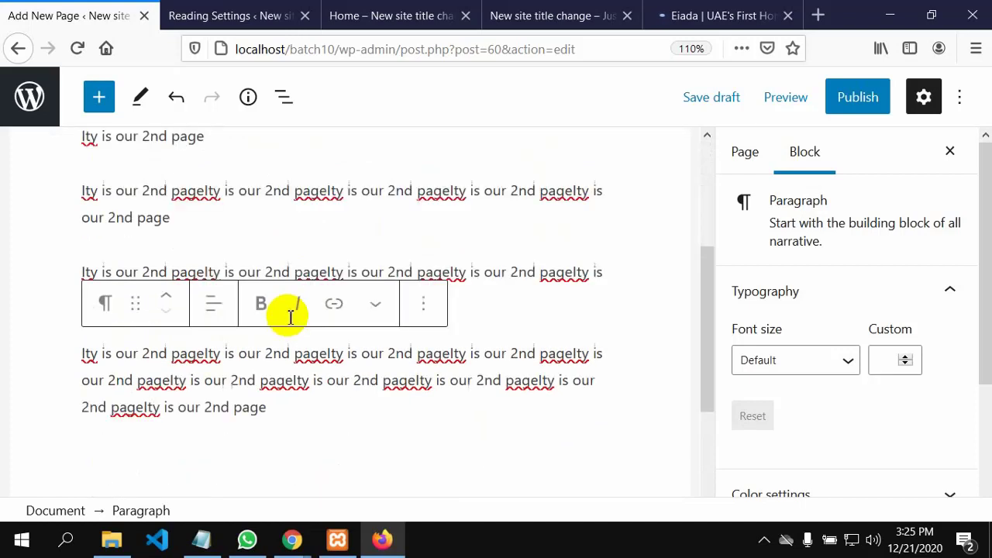
{"action": "scroll", "coordinate": [290, 313], "scroll_direction": "up", "scroll_amount": 3}
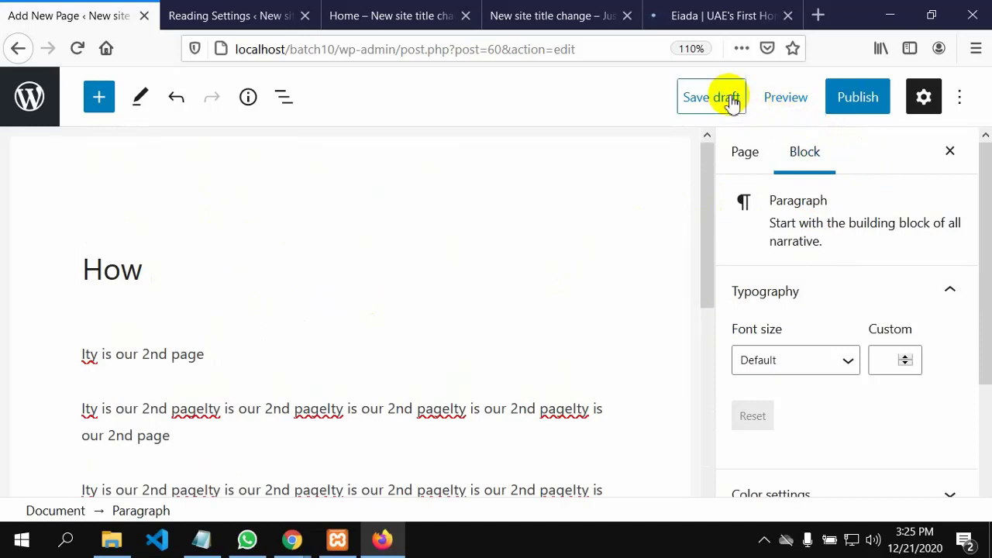
Turn on the drop cap for the first paragraph below the How title
{"action": "left_click", "coordinate": [924, 97]}
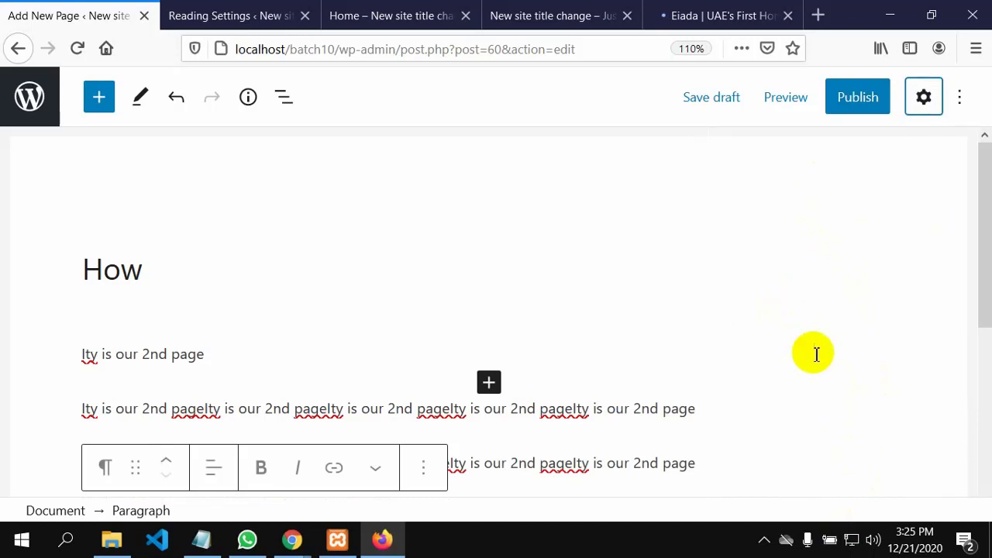
{"action": "left_click", "coordinate": [924, 98]}
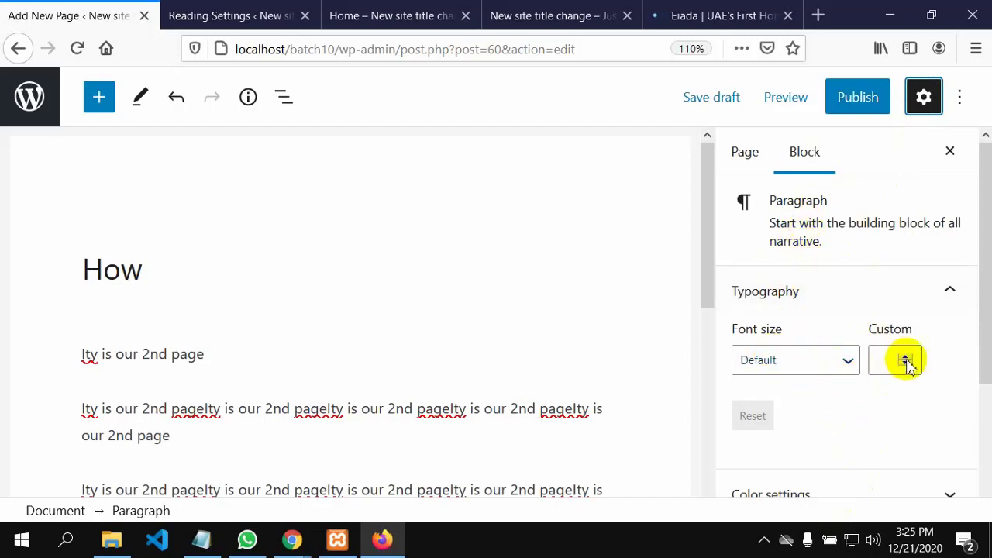
{"action": "scroll", "coordinate": [782, 432], "scroll_direction": "down", "scroll_amount": 3}
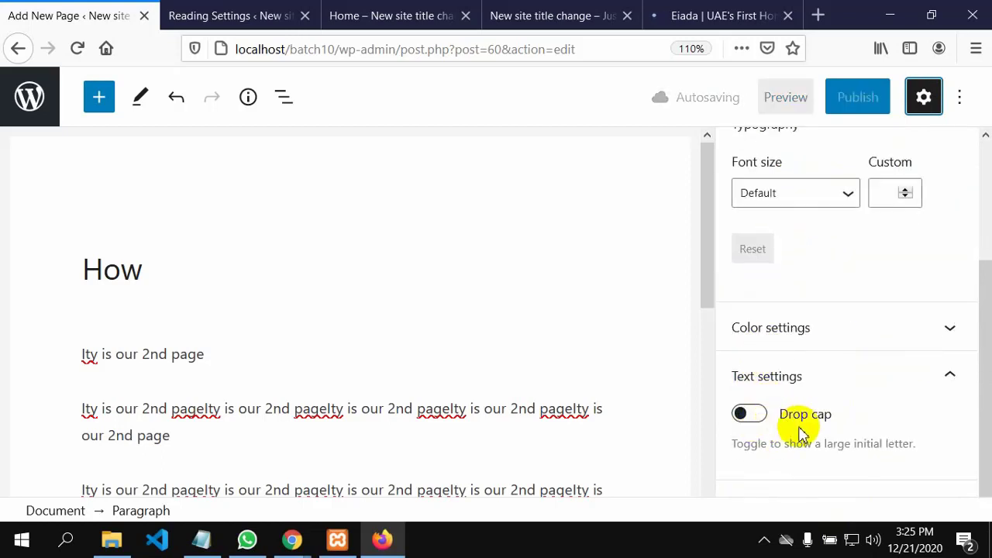
{"action": "left_click", "coordinate": [953, 384]}
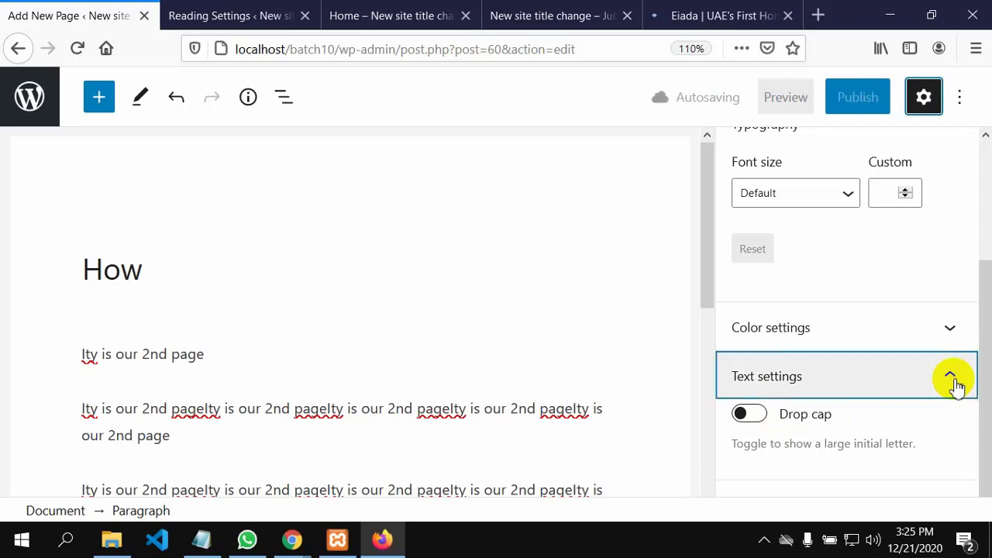
{"action": "left_click", "coordinate": [953, 382]}
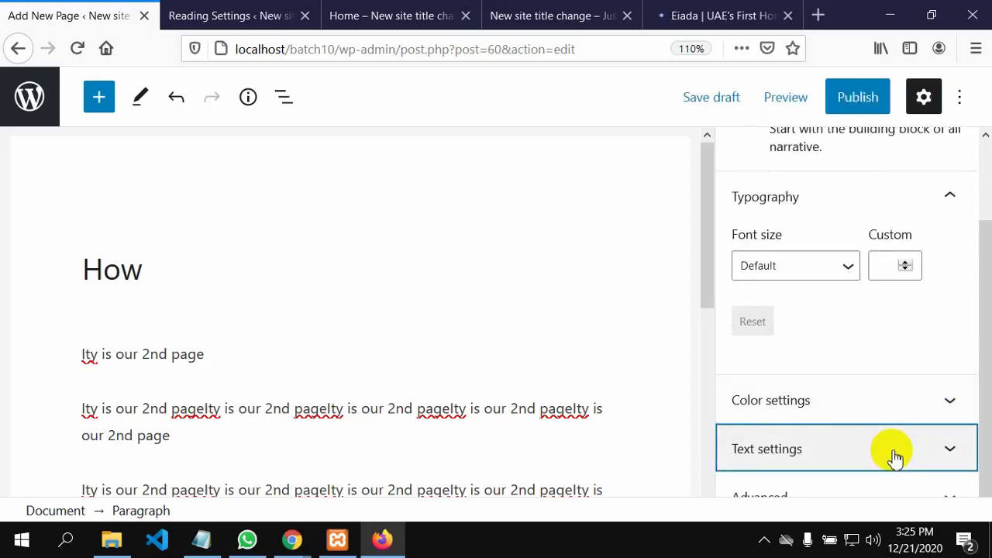
{"action": "left_click", "coordinate": [979, 392]}
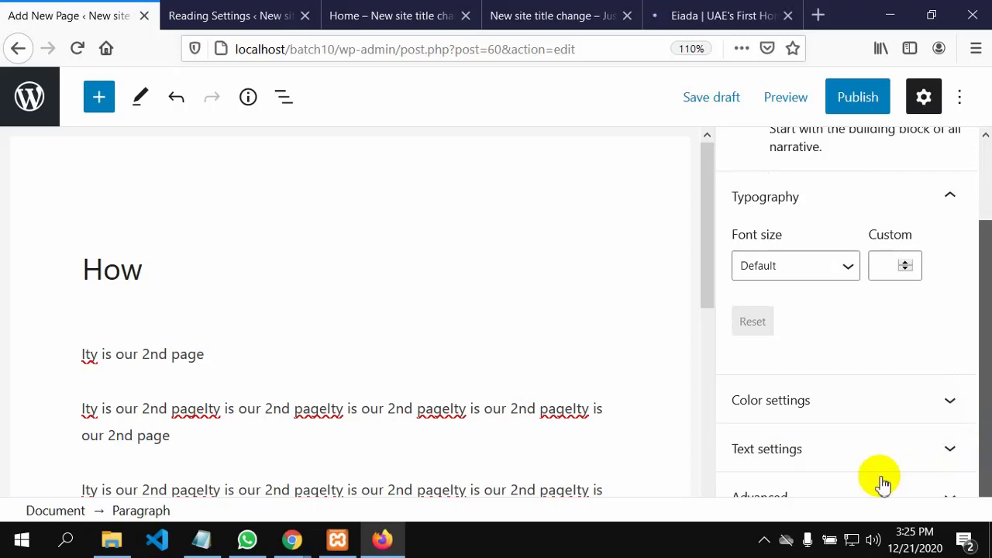
{"action": "left_click", "coordinate": [792, 457]}
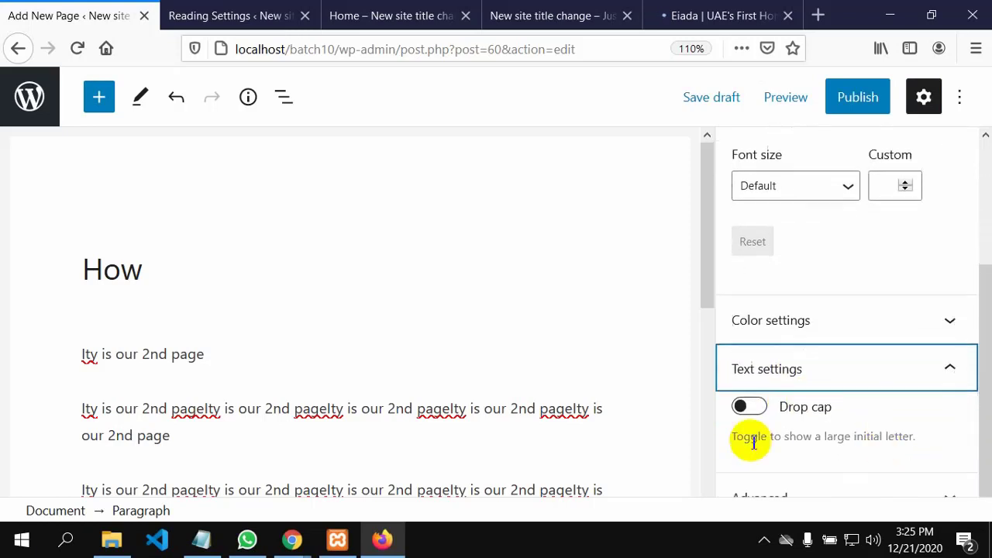
{"action": "left_click", "coordinate": [88, 355]}
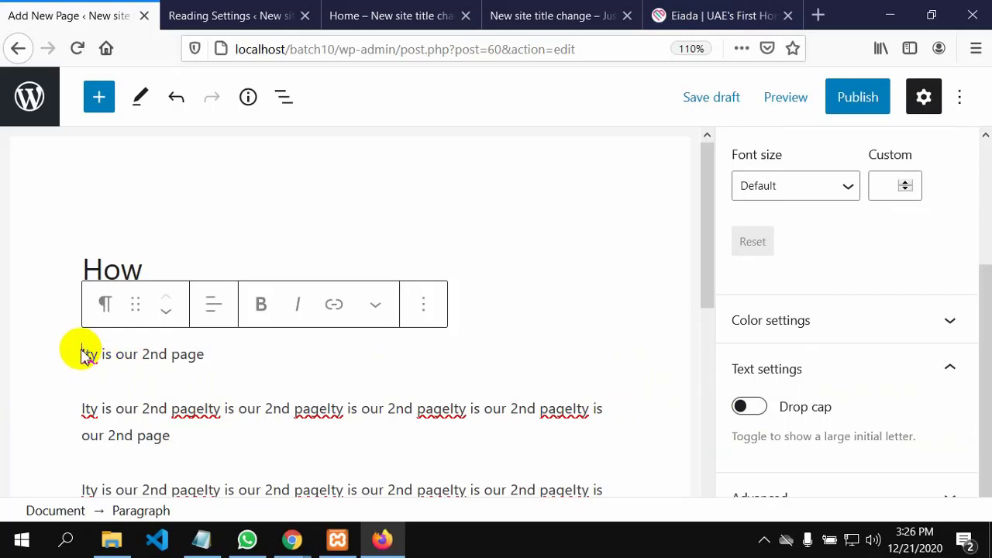
{"action": "double_click", "coordinate": [85, 355]}
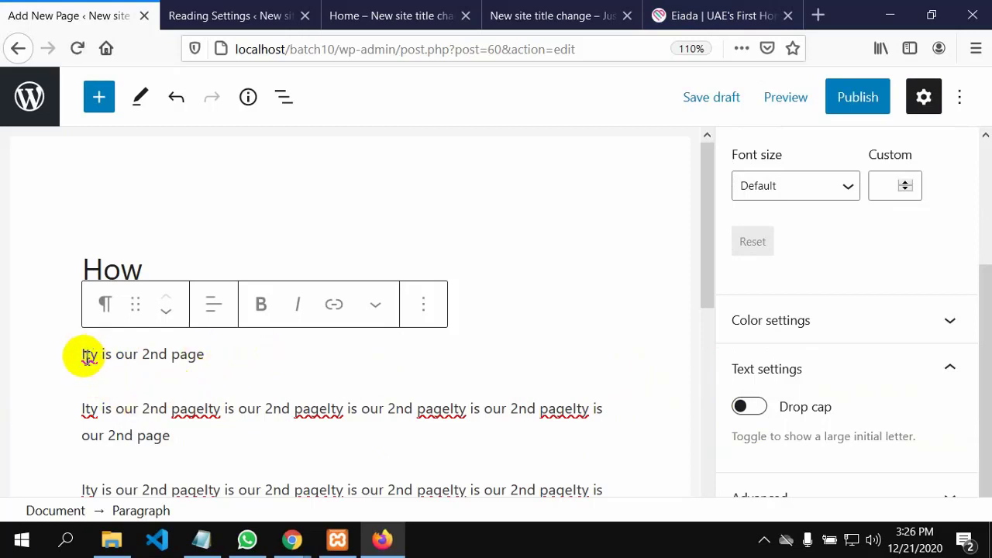
{"action": "left_click", "coordinate": [750, 413]}
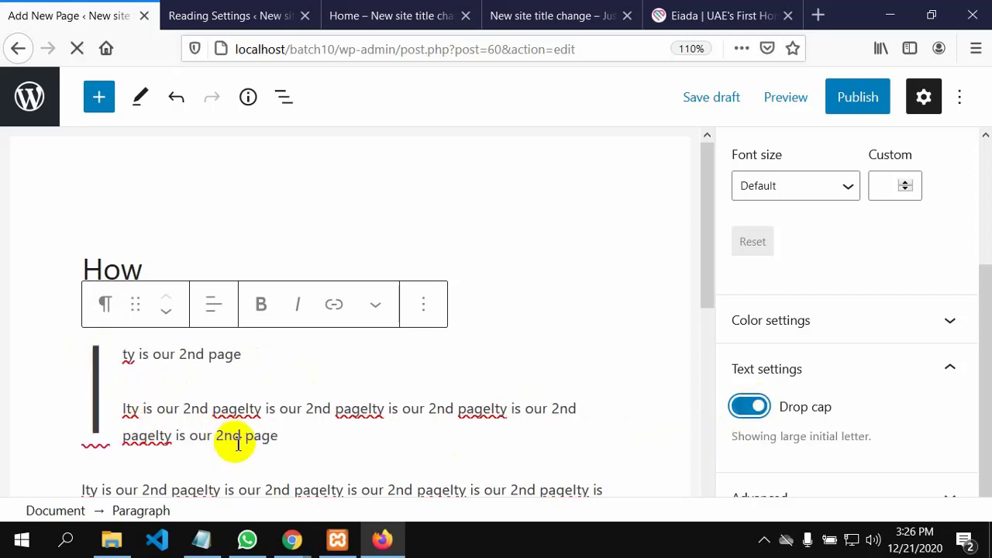
{"action": "scroll", "coordinate": [696, 397], "scroll_direction": "down", "scroll_amount": 3}
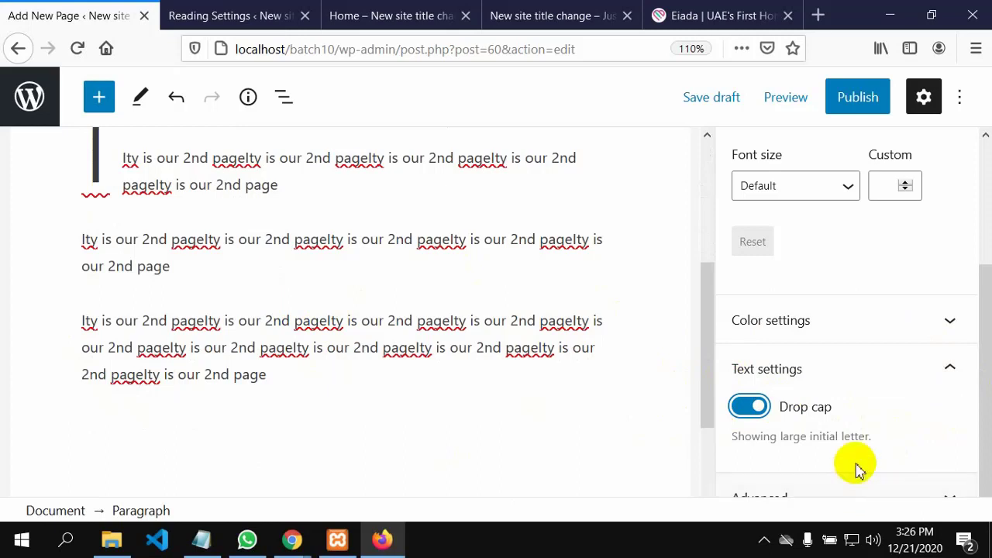
Examine the How page's Page Attributes and Astra Settings, and glance at the Home page's published layout for comparison
{"action": "scroll", "coordinate": [893, 416], "scroll_direction": "up", "scroll_amount": 4}
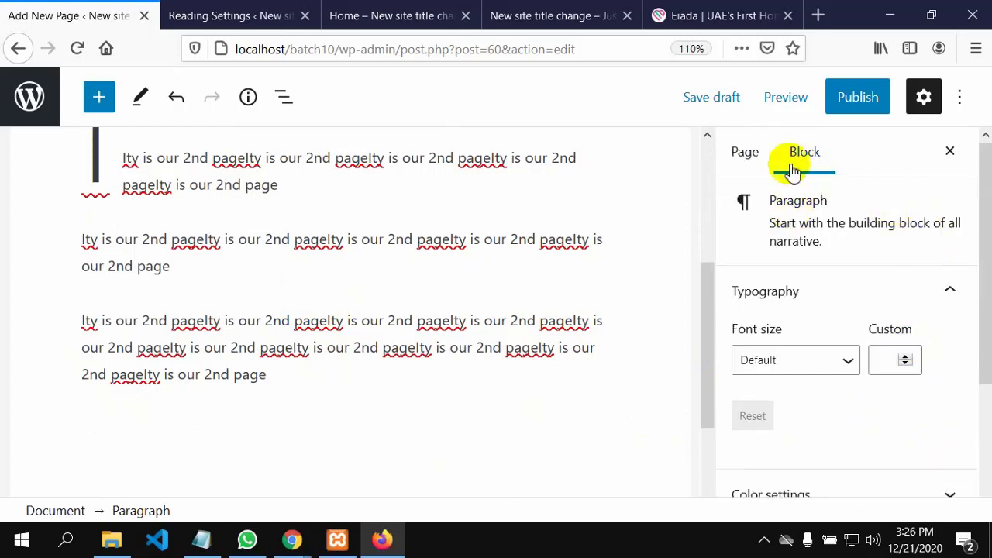
{"action": "left_click", "coordinate": [745, 153]}
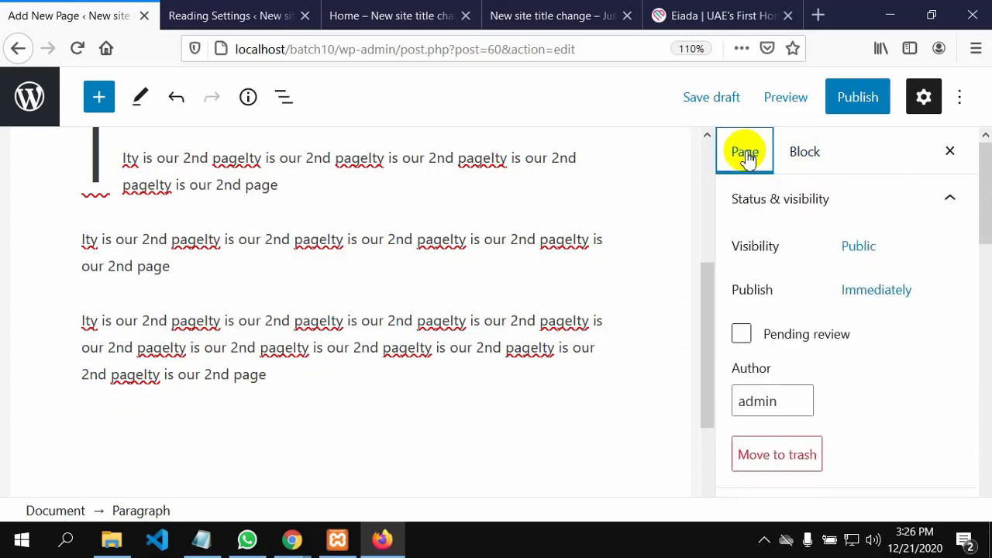
{"action": "scroll", "coordinate": [770, 313], "scroll_direction": "down", "scroll_amount": 8}
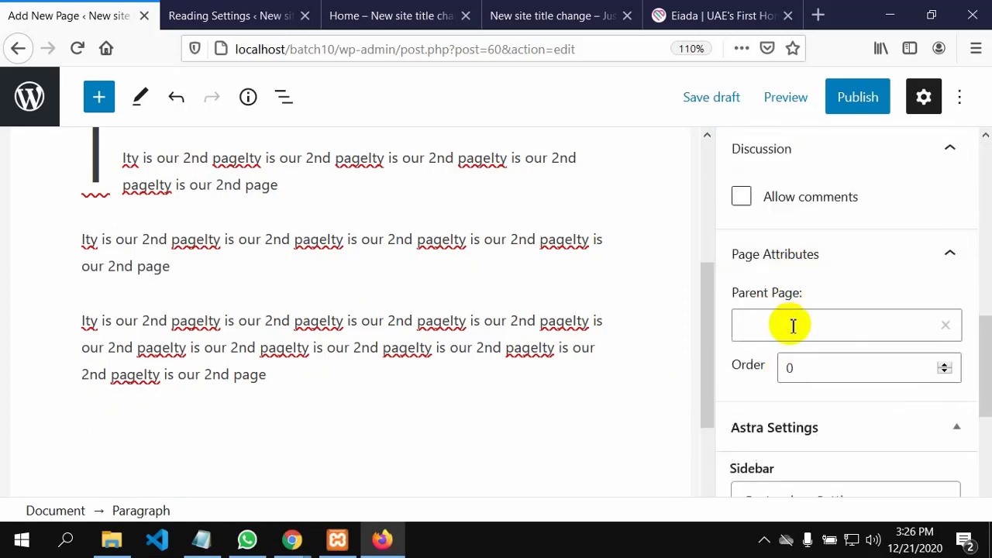
{"action": "scroll", "coordinate": [782, 328], "scroll_direction": "down", "scroll_amount": 2}
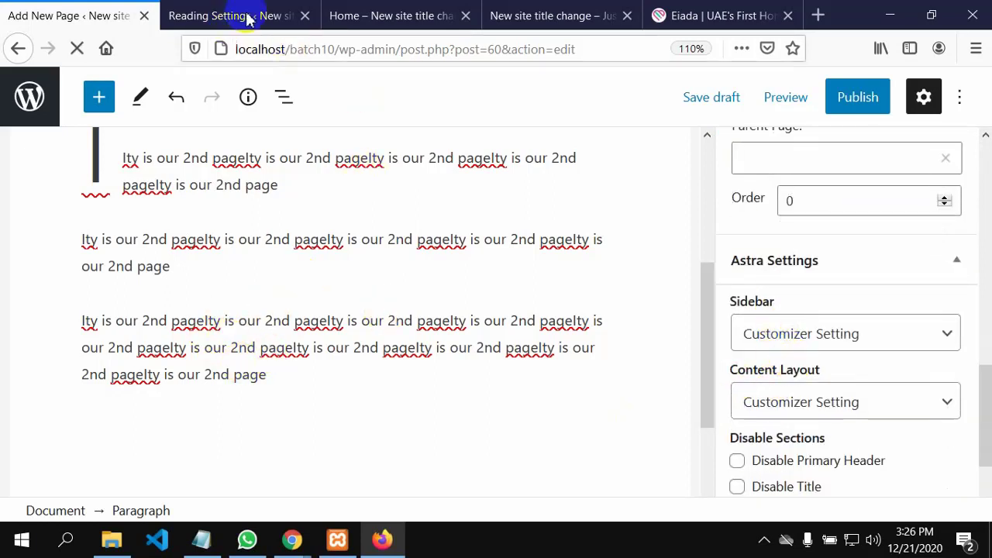
{"action": "left_click", "coordinate": [383, 17]}
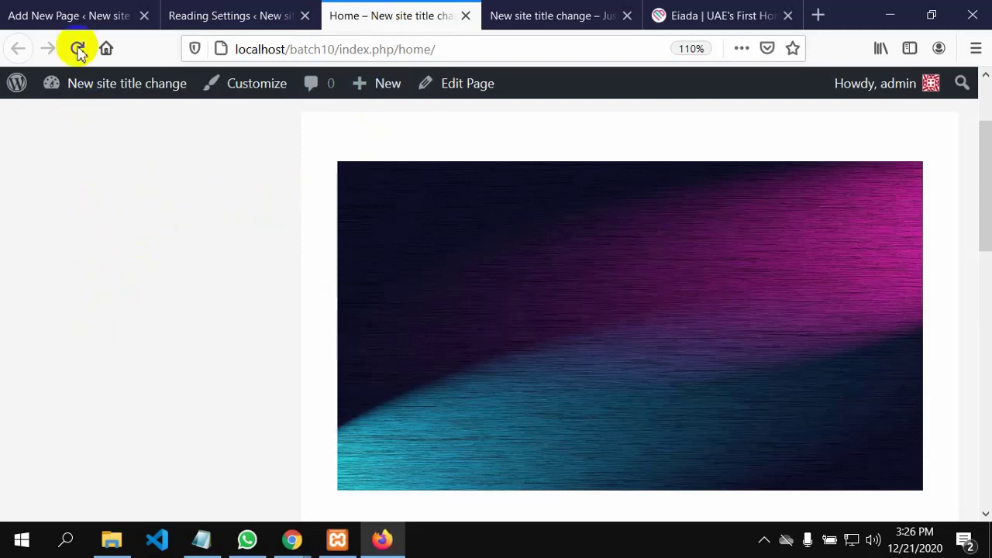
{"action": "left_click", "coordinate": [74, 12]}
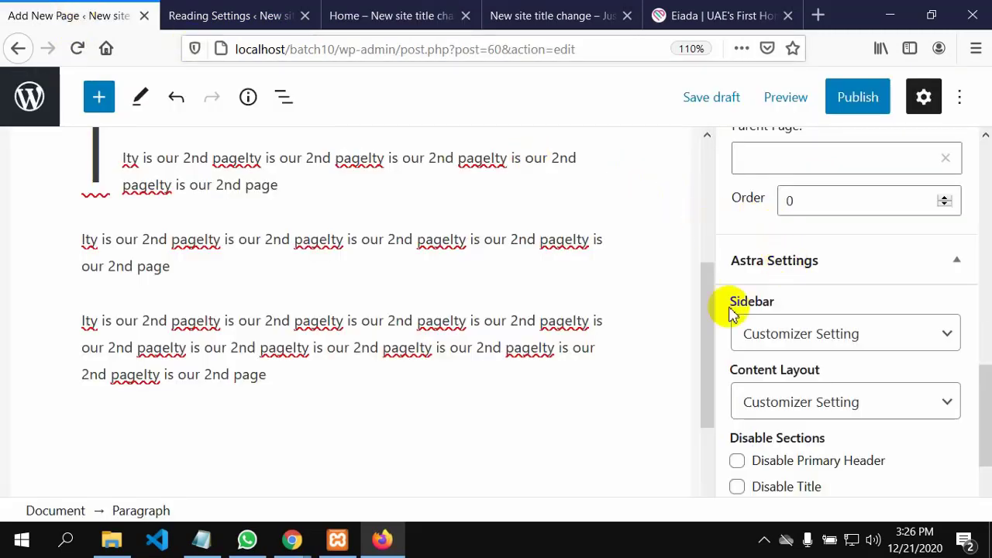
Set the How page's Sidebar option in Astra Settings to Left Sidebar
{"action": "scroll", "coordinate": [227, 291], "scroll_direction": "up", "scroll_amount": 3}
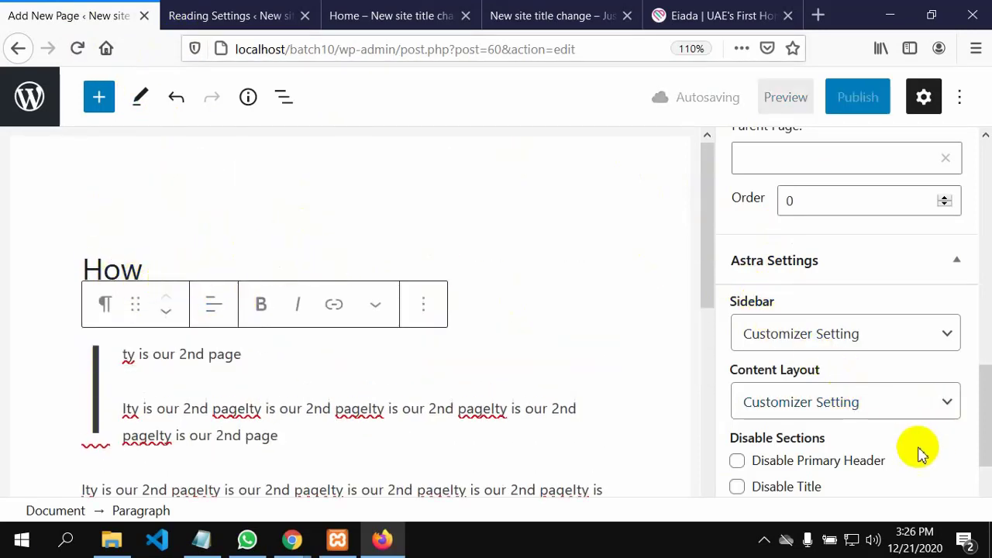
{"action": "scroll", "coordinate": [916, 454], "scroll_direction": "down", "scroll_amount": 1}
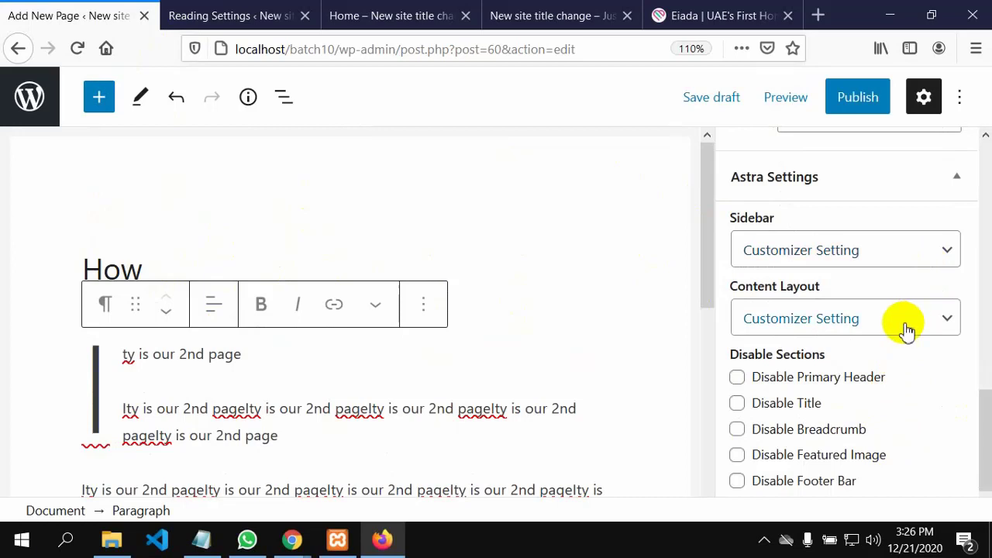
{"action": "scroll", "coordinate": [906, 327], "scroll_direction": "up", "scroll_amount": 2}
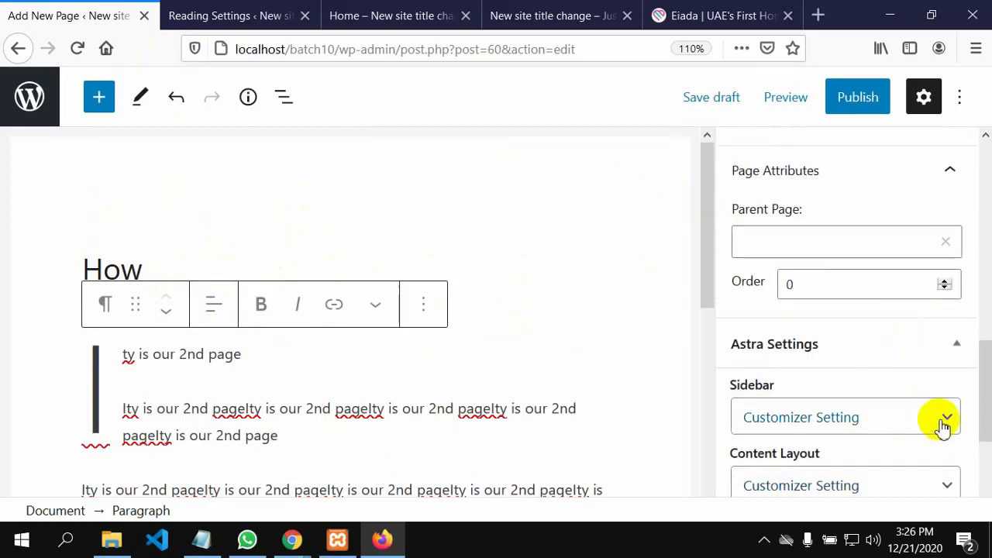
{"action": "left_click", "coordinate": [943, 425]}
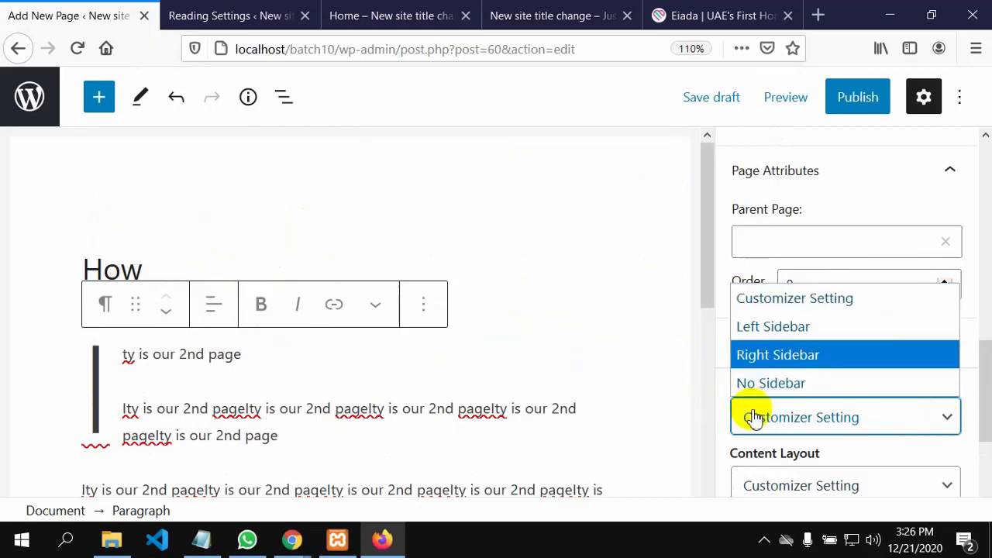
{"action": "left_click", "coordinate": [676, 372]}
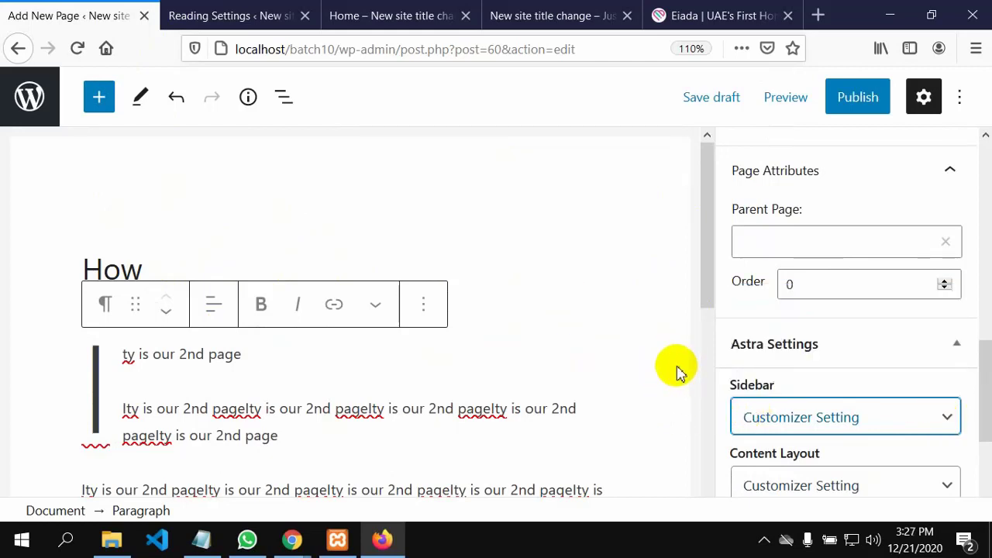
{"action": "left_click", "coordinate": [948, 423]}
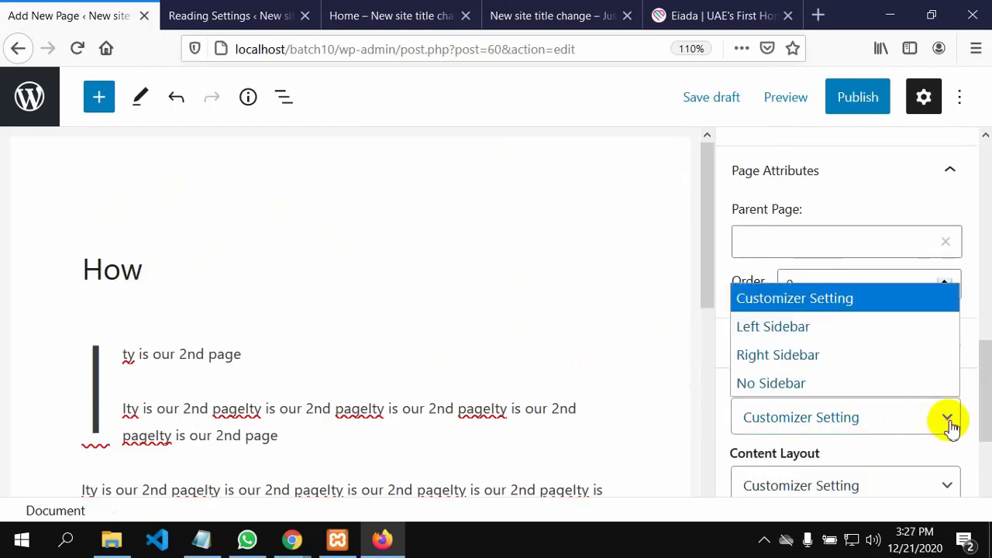
{"action": "left_click", "coordinate": [752, 326]}
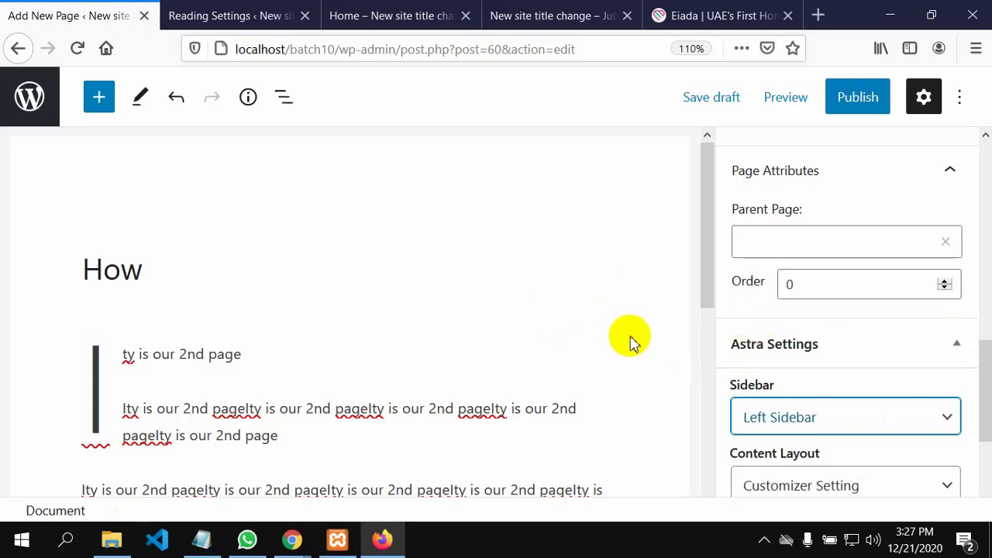
{"action": "scroll", "coordinate": [784, 352], "scroll_direction": "down", "scroll_amount": 3}
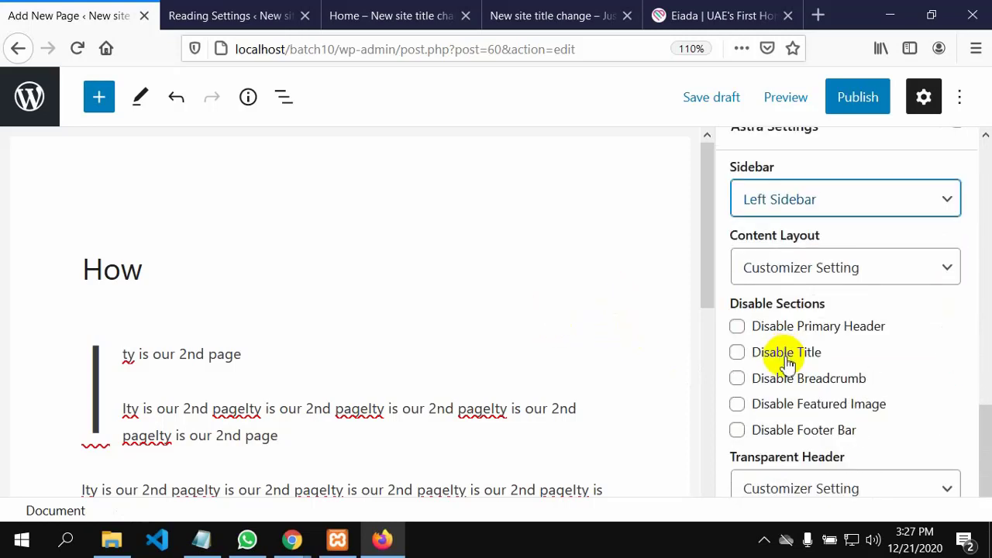
{"action": "scroll", "coordinate": [787, 361], "scroll_direction": "up", "scroll_amount": 10}
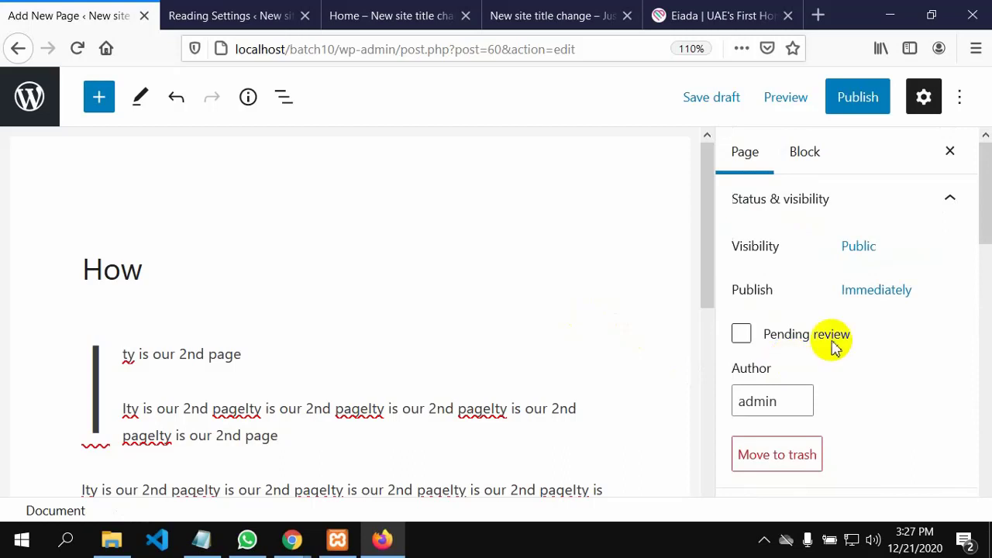
{"action": "left_click", "coordinate": [815, 159]}
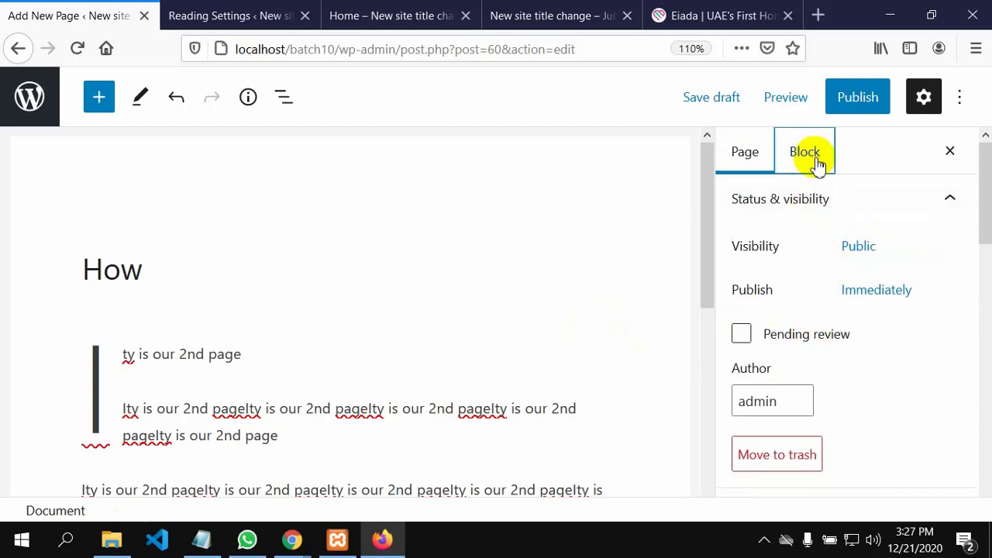
{"action": "left_click", "coordinate": [744, 162]}
Set laptop-2443052_1280.jpg from the media library as the How page's featured image
{"action": "scroll", "coordinate": [768, 228], "scroll_direction": "down", "scroll_amount": 5}
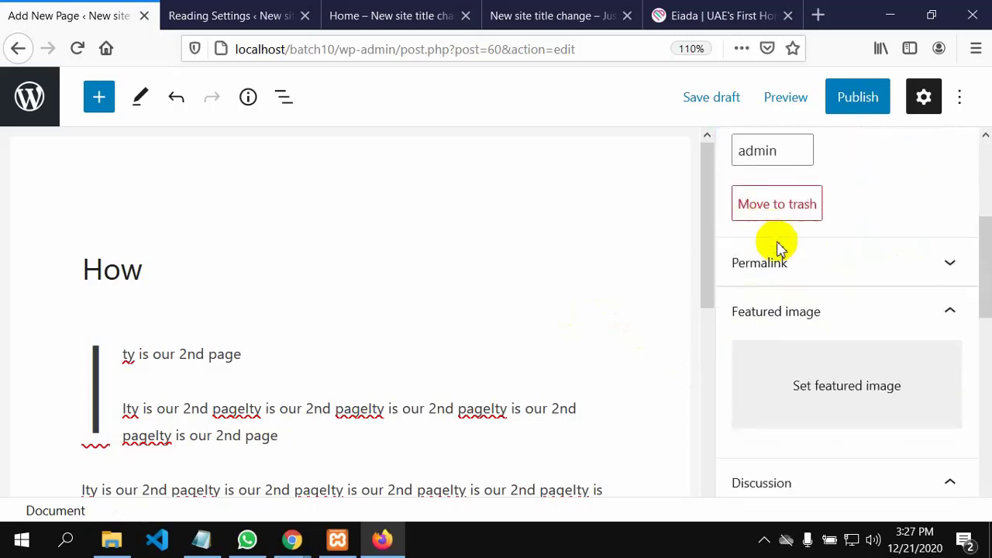
{"action": "left_click", "coordinate": [818, 399]}
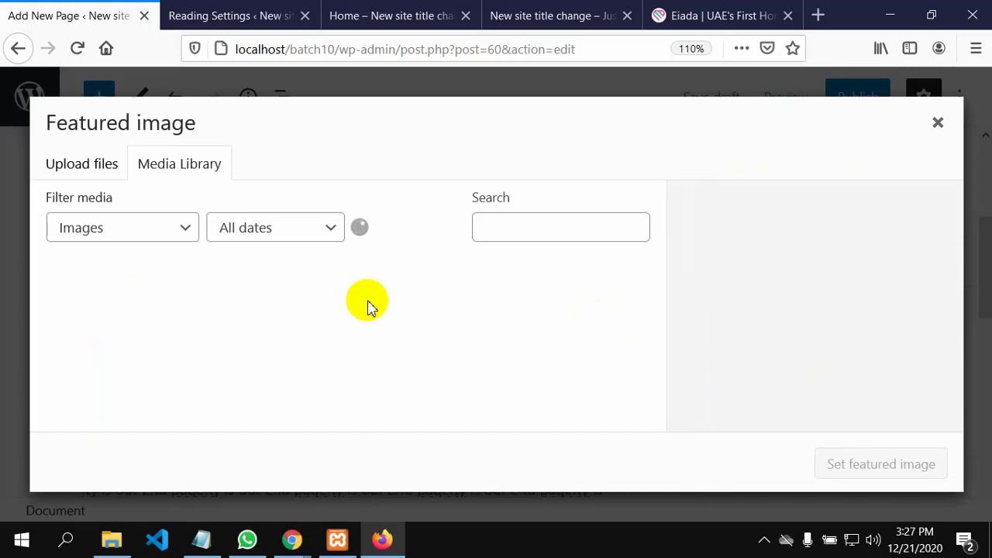
{"action": "scroll", "coordinate": [377, 333], "scroll_direction": "down", "scroll_amount": 3}
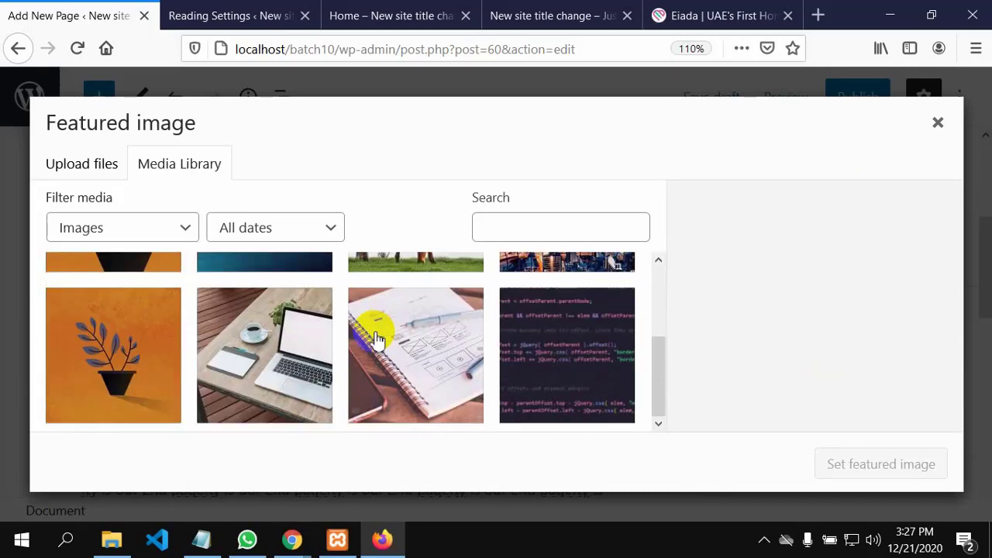
{"action": "scroll", "coordinate": [375, 330], "scroll_direction": "up", "scroll_amount": 3}
{"action": "scroll", "coordinate": [380, 343], "scroll_direction": "down", "scroll_amount": 3}
{"action": "scroll", "coordinate": [380, 345], "scroll_direction": "down", "scroll_amount": 1}
{"action": "scroll", "coordinate": [380, 348], "scroll_direction": "up", "scroll_amount": 2}
{"action": "scroll", "coordinate": [376, 348], "scroll_direction": "down", "scroll_amount": 2}
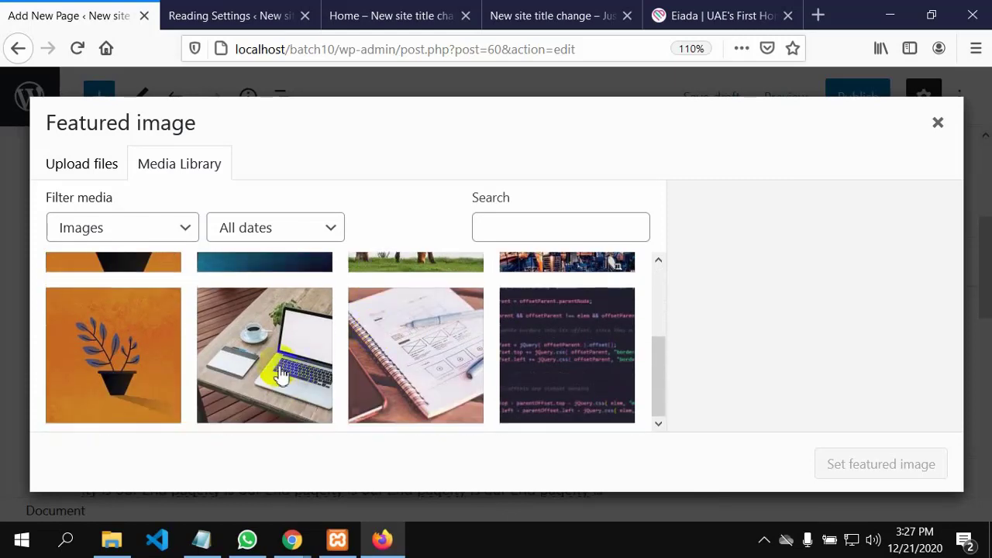
{"action": "left_click", "coordinate": [279, 374]}
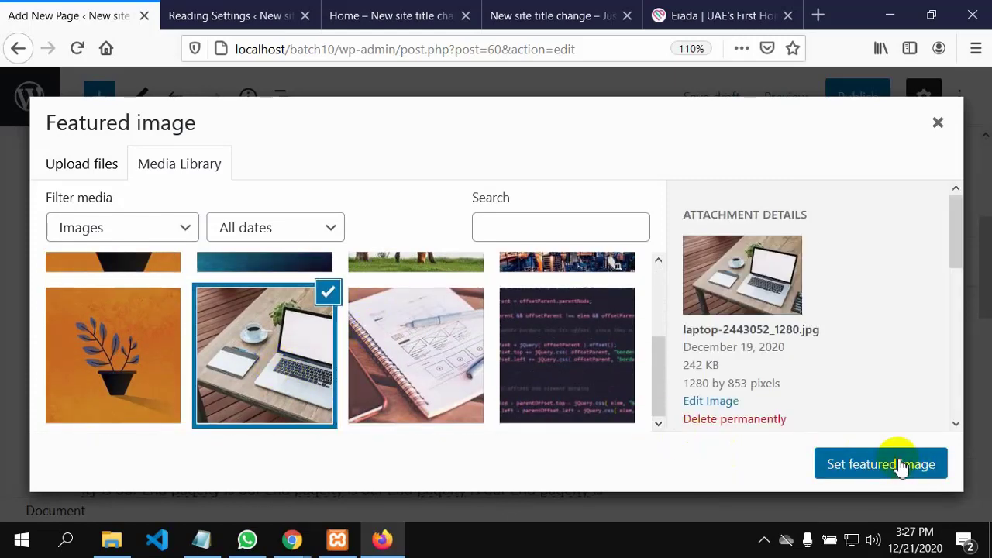
{"action": "left_click", "coordinate": [841, 464]}
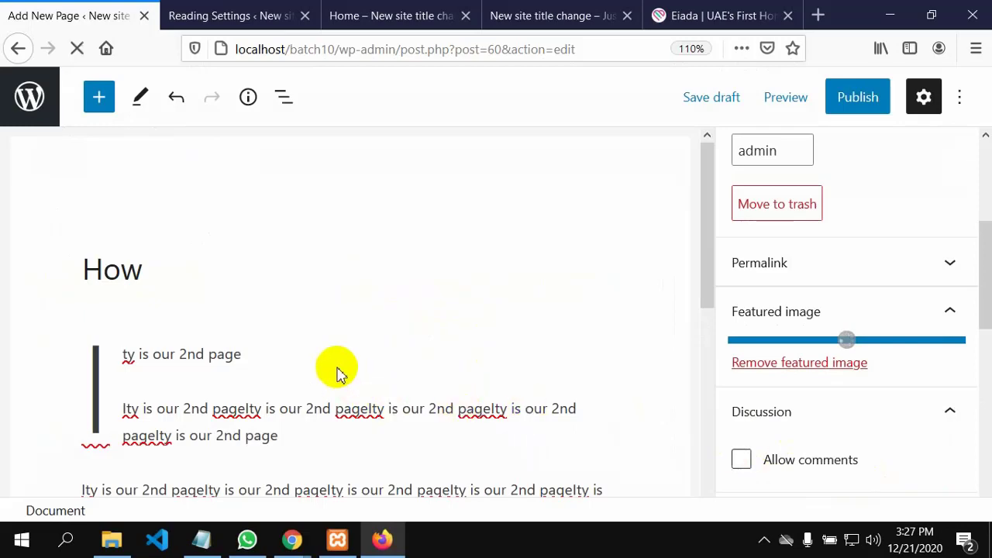
Look over the How page's content, then view the published Home page to check how its featured image and title are arranged
{"action": "scroll", "coordinate": [256, 333], "scroll_direction": "down", "scroll_amount": 3}
{"action": "scroll", "coordinate": [233, 364], "scroll_direction": "up", "scroll_amount": 3}
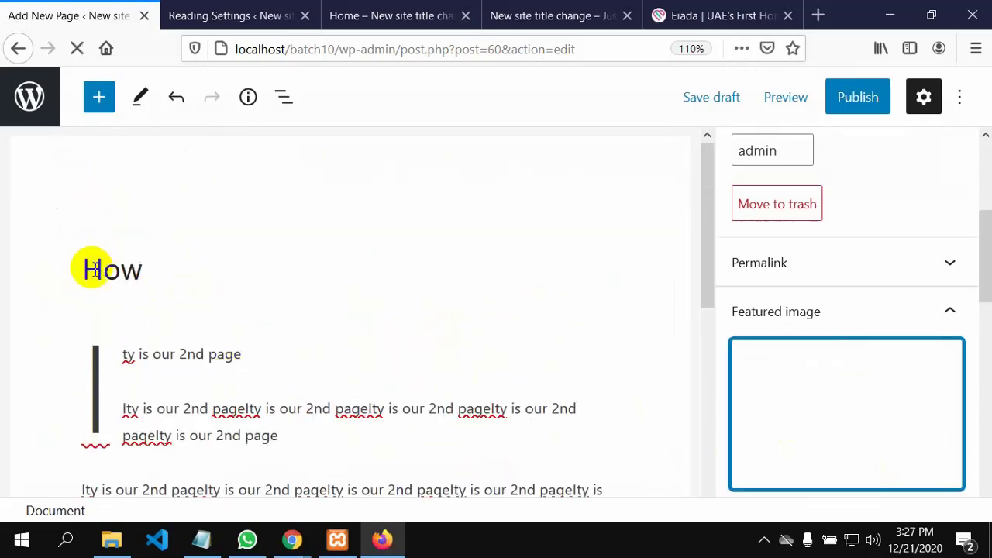
{"action": "left_click", "coordinate": [410, 16]}
{"action": "scroll", "coordinate": [416, 254], "scroll_direction": "down", "scroll_amount": 3}
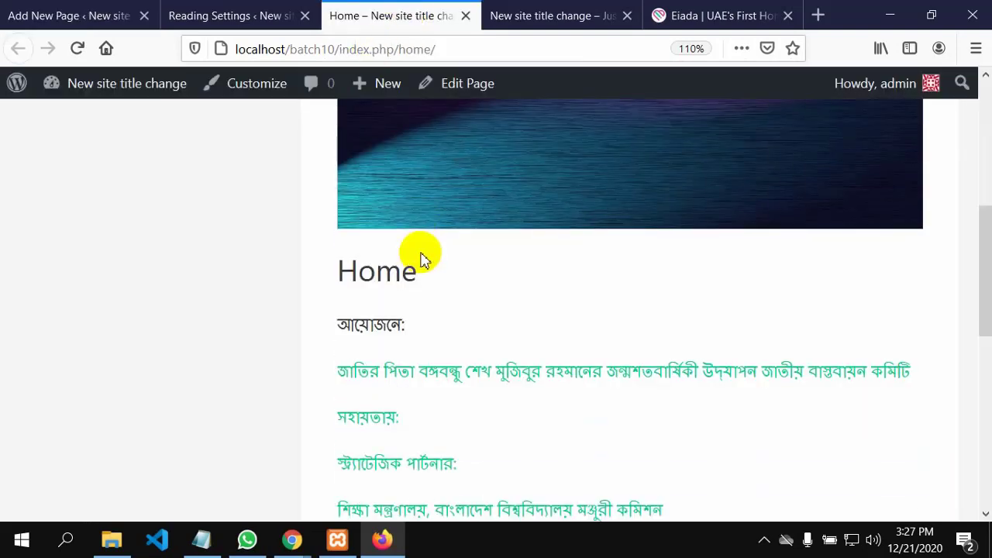
Examine the published Home page's featured image, title and text placement up to the site header
{"action": "scroll", "coordinate": [419, 256], "scroll_direction": "up", "scroll_amount": 1}
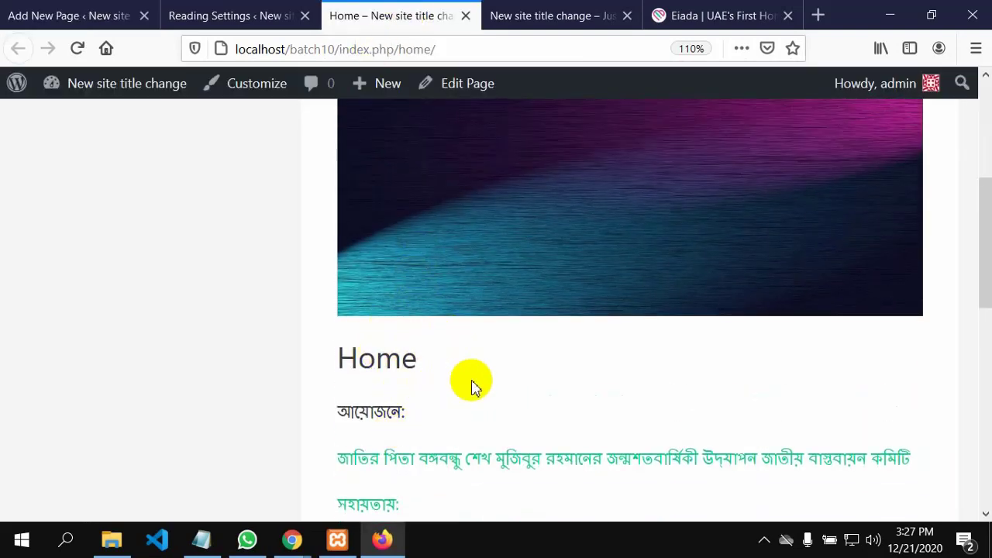
{"action": "scroll", "coordinate": [612, 256], "scroll_direction": "down", "scroll_amount": 2}
{"action": "scroll", "coordinate": [534, 266], "scroll_direction": "up", "scroll_amount": 3}
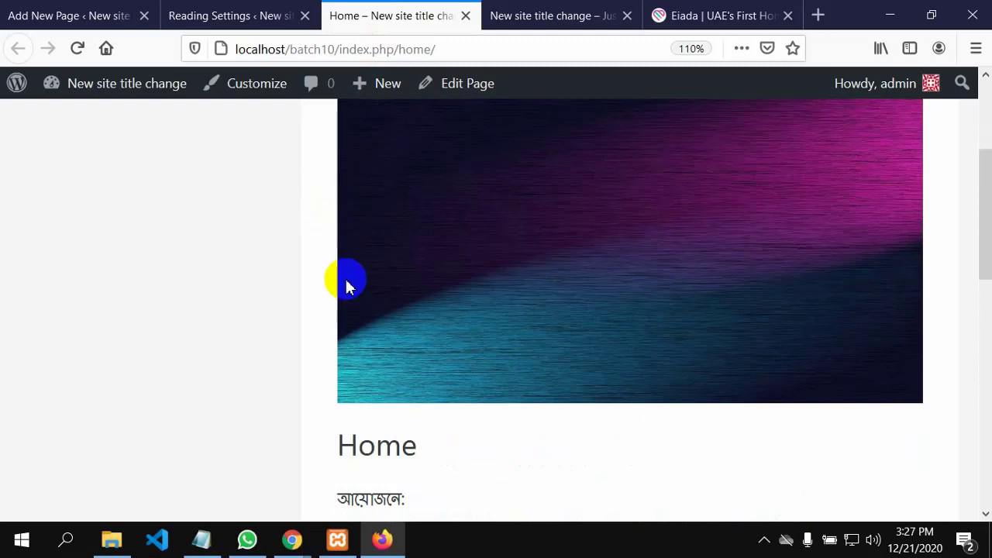
{"action": "scroll", "coordinate": [346, 282], "scroll_direction": "up", "scroll_amount": 2}
{"action": "scroll", "coordinate": [364, 283], "scroll_direction": "up", "scroll_amount": 1}
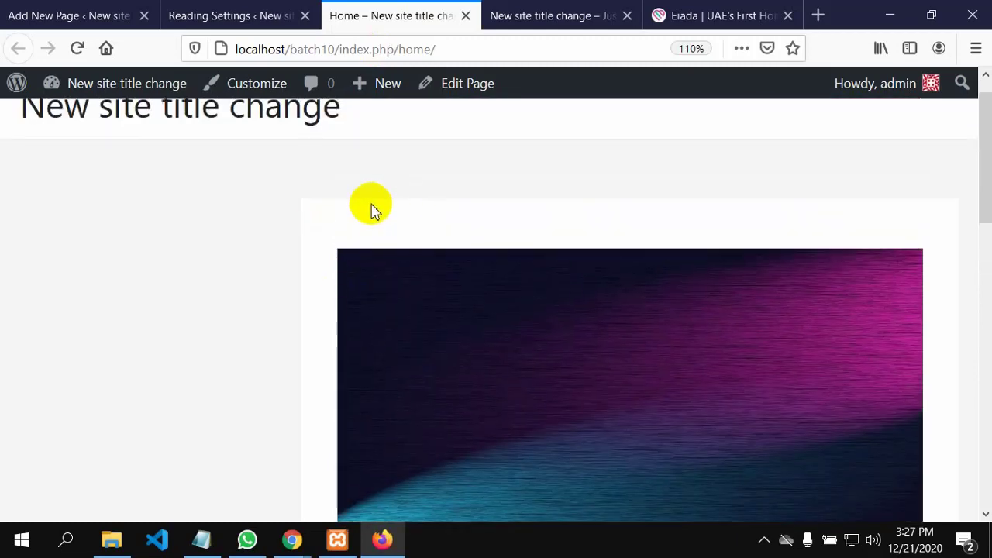
Return to the How page's editor and look over its title, sample text and featured image before publishing
{"action": "left_click", "coordinate": [71, 17]}
{"action": "scroll", "coordinate": [204, 275], "scroll_direction": "down", "scroll_amount": 5}
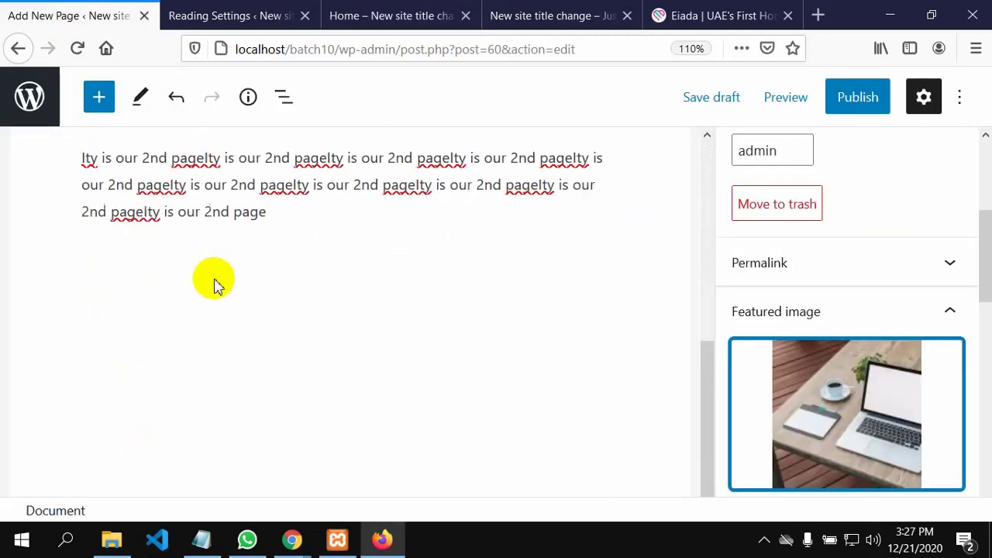
{"action": "left_click", "coordinate": [786, 97]}
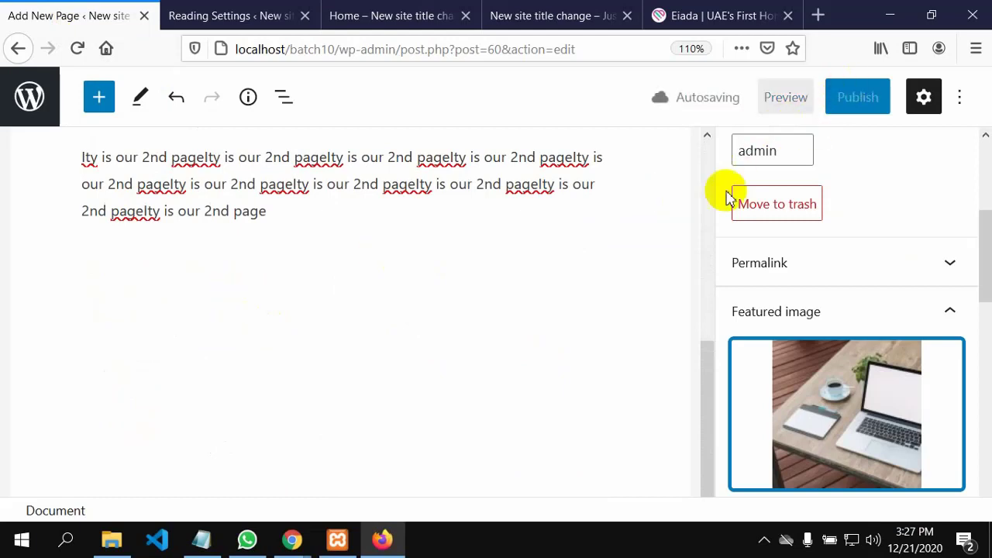
{"action": "left_click", "coordinate": [515, 321]}
{"action": "key", "text": "ctrl+shift+Left"}
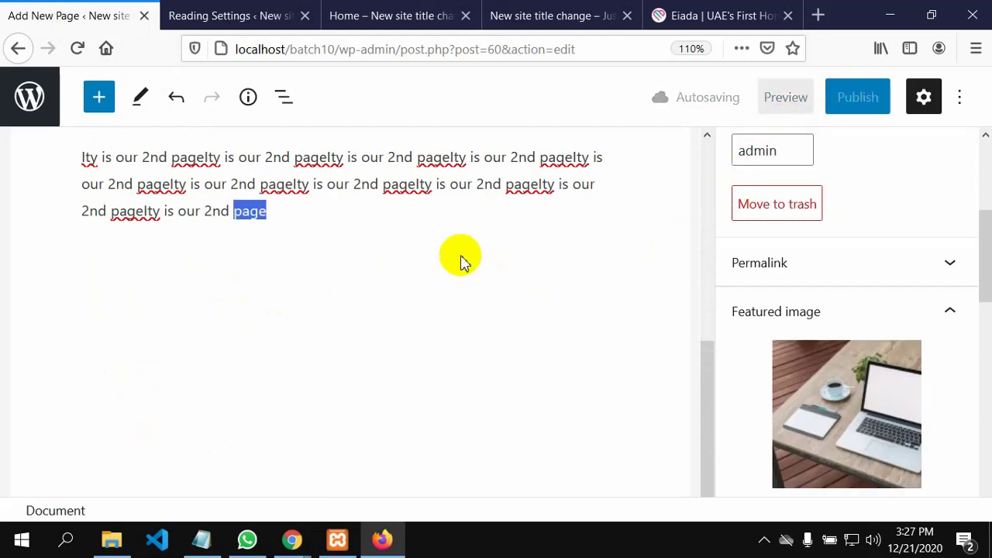
{"action": "scroll", "coordinate": [442, 265], "scroll_direction": "up", "scroll_amount": 5}
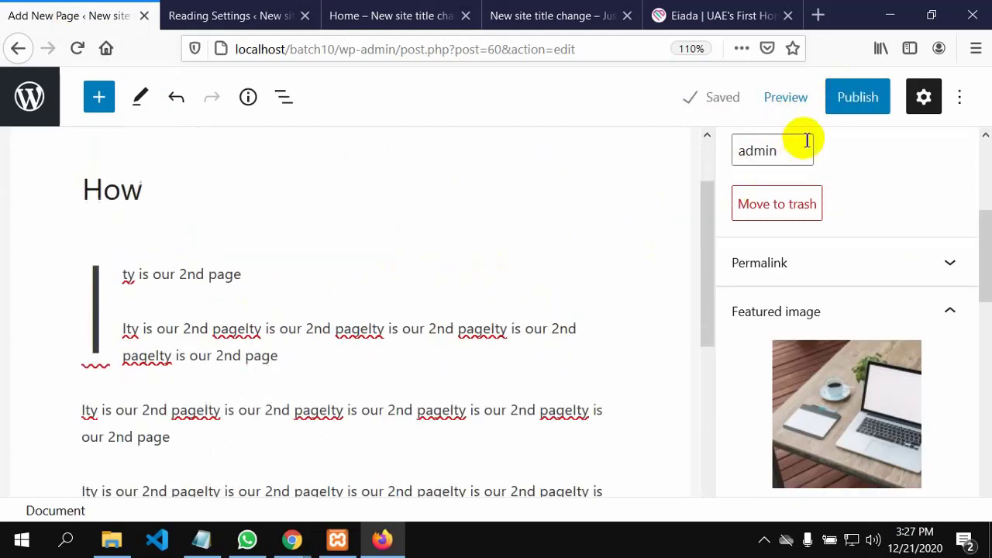
Start publishing the How page, open its visibility options, try Private and decline the private publishing
{"action": "left_click", "coordinate": [854, 103]}
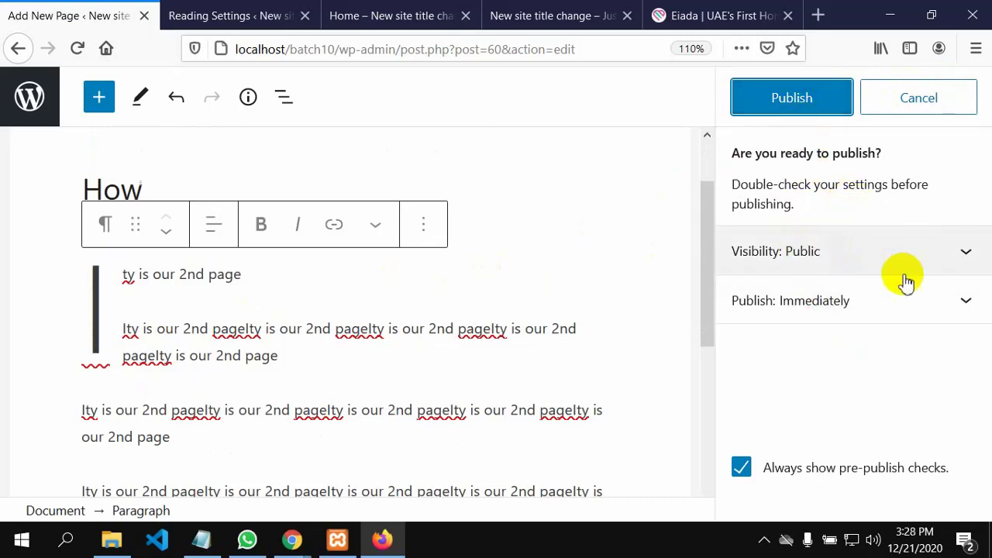
{"action": "left_click", "coordinate": [967, 258]}
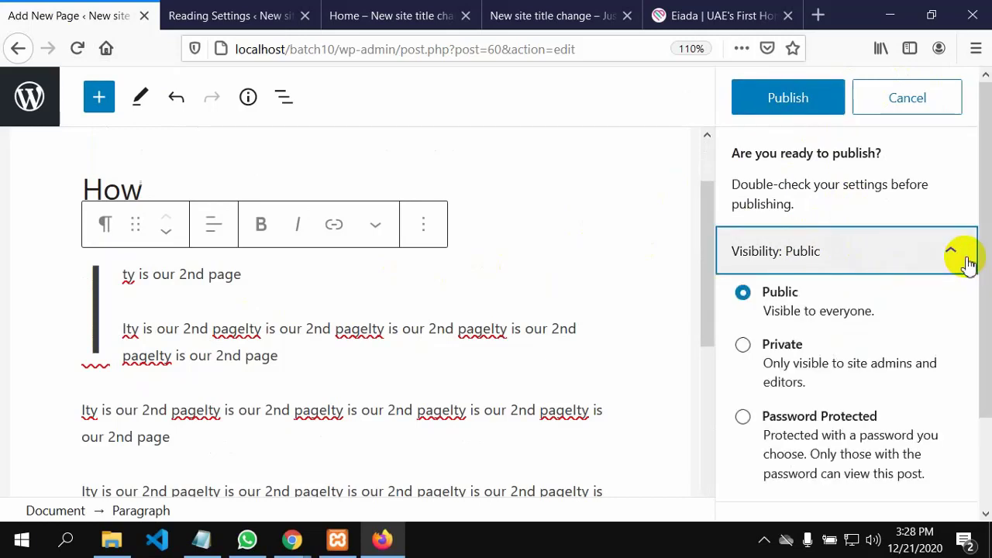
{"action": "scroll", "coordinate": [866, 334], "scroll_direction": "down", "scroll_amount": 2}
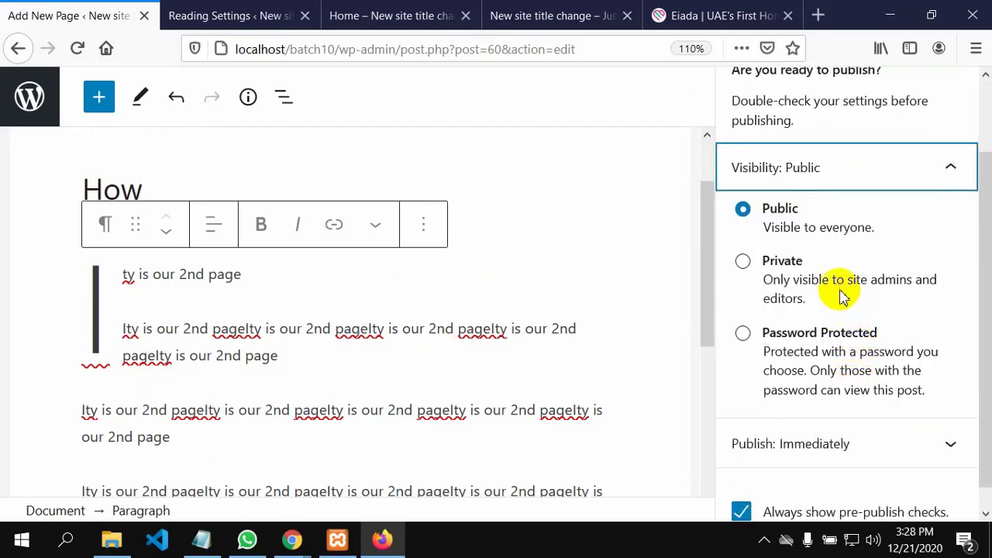
{"action": "left_click", "coordinate": [743, 263]}
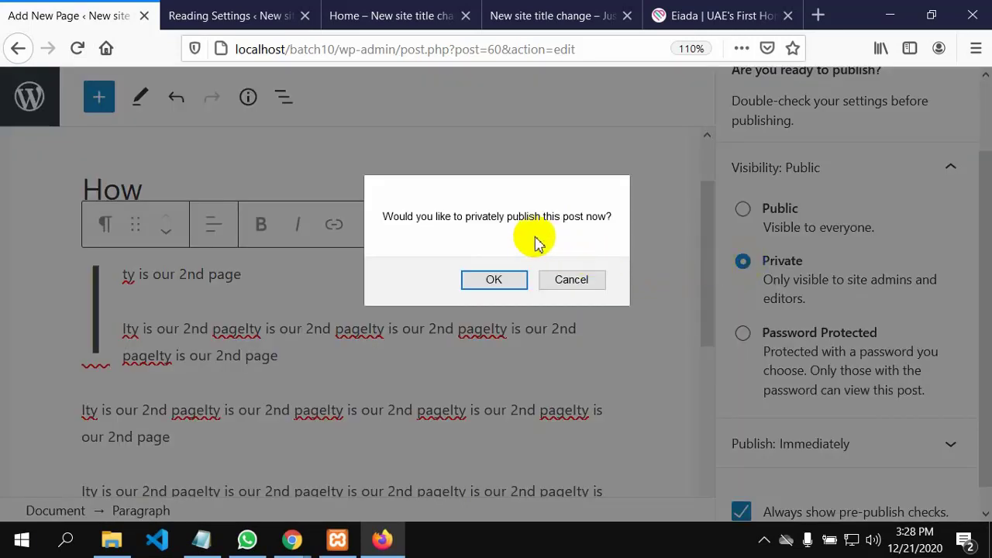
{"action": "left_click", "coordinate": [574, 280]}
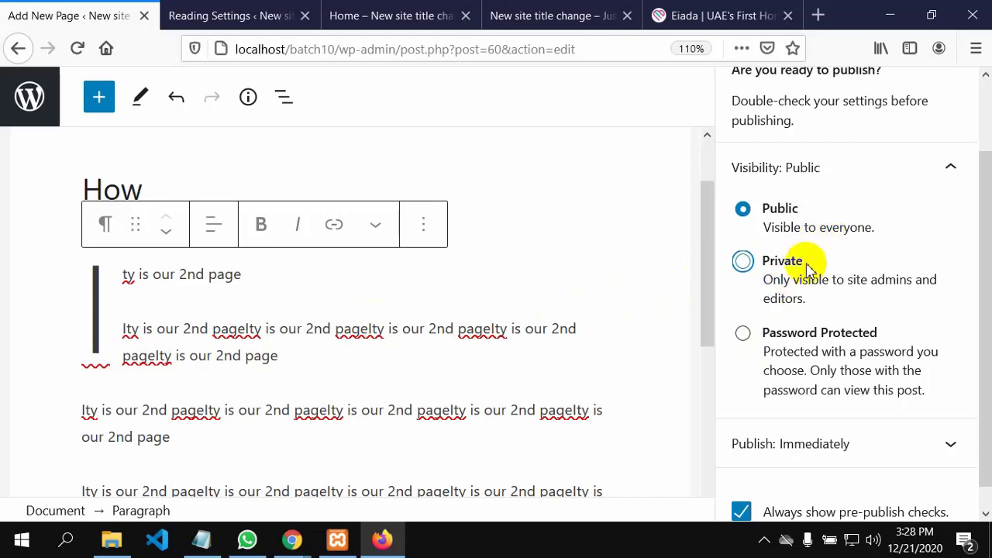
Check the publish date options and publish the How page immediately with Public visibility
{"action": "scroll", "coordinate": [828, 304], "scroll_direction": "down", "scroll_amount": 1}
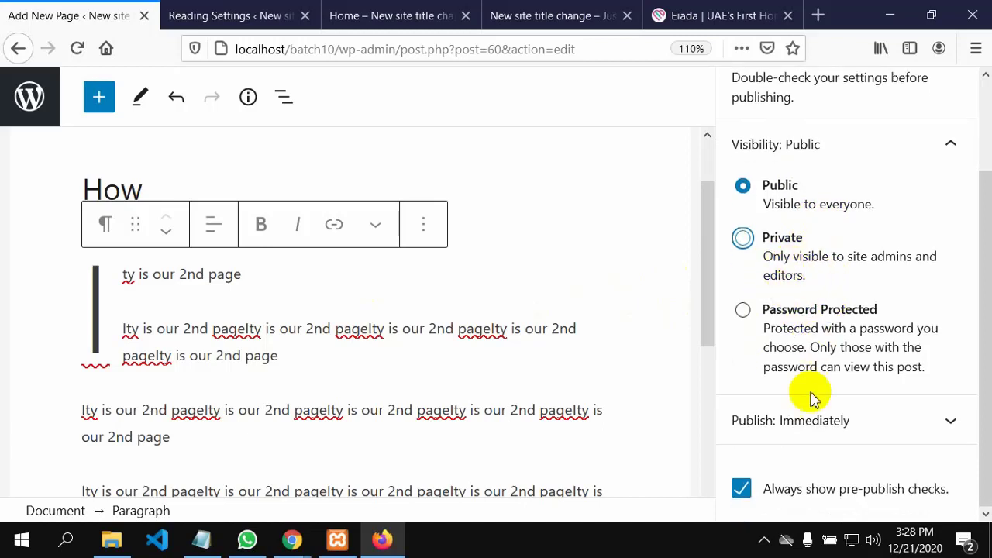
{"action": "left_click", "coordinate": [955, 421]}
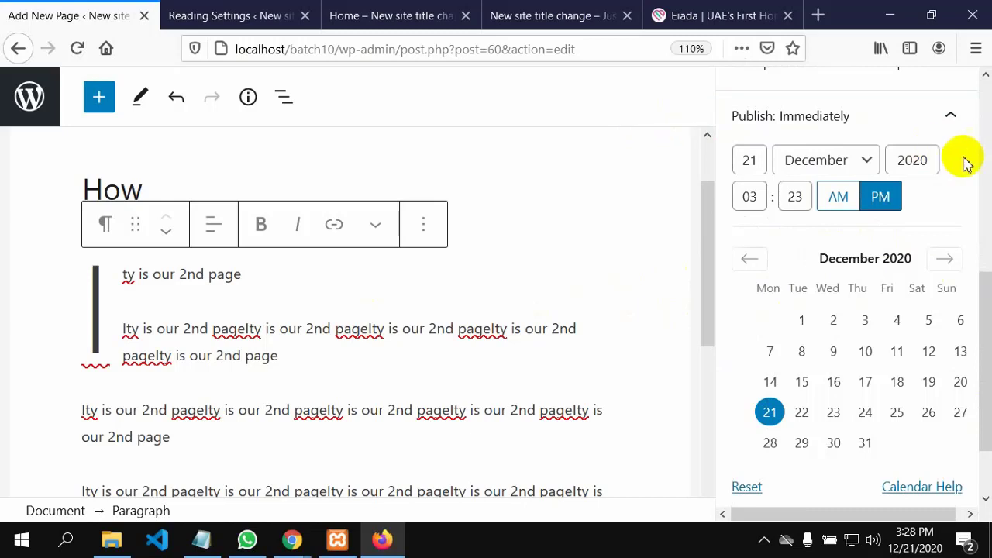
{"action": "left_click", "coordinate": [952, 118]}
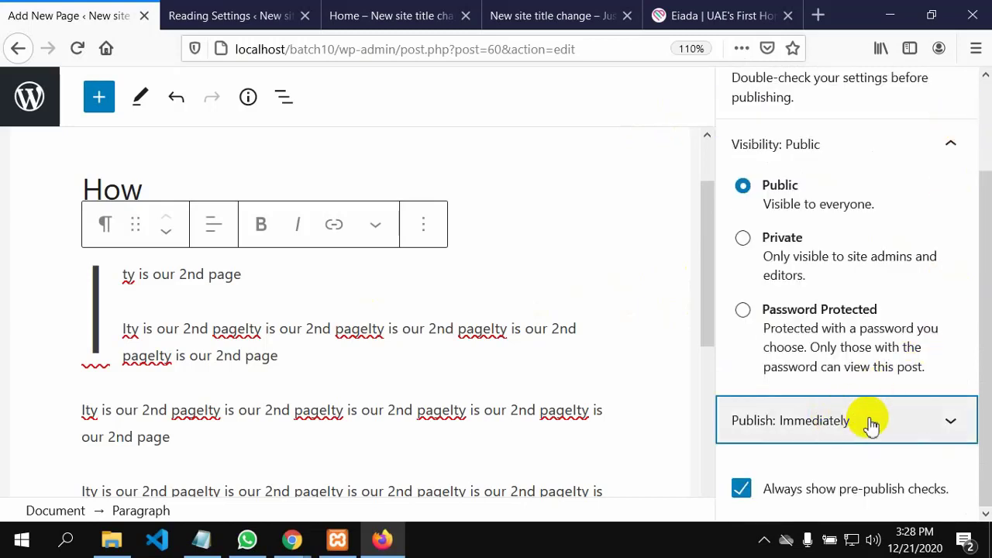
{"action": "scroll", "coordinate": [879, 414], "scroll_direction": "up", "scroll_amount": 3}
{"action": "left_click", "coordinate": [788, 96]}
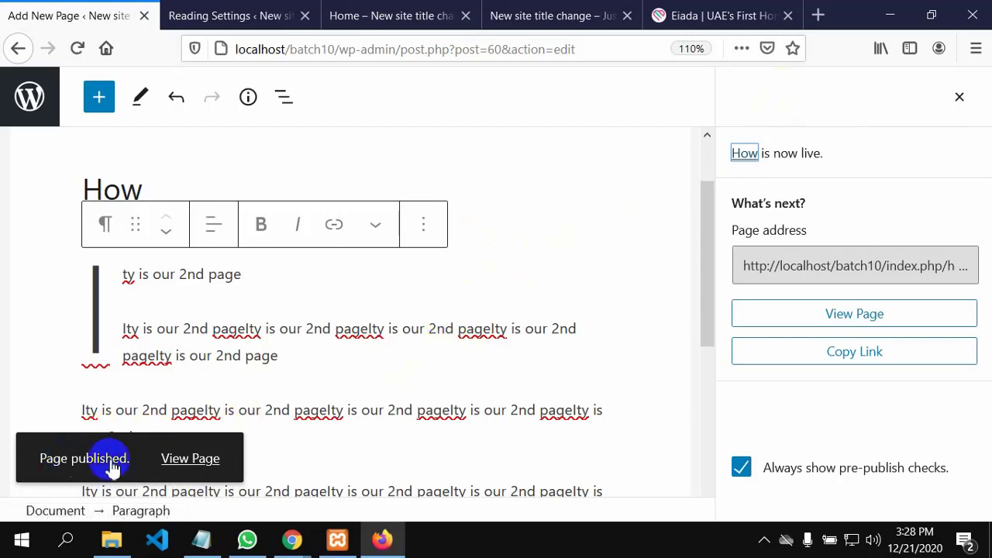
Open the published How page in a new browser tab and examine its featured image, title and text
{"action": "left_click", "coordinate": [181, 463]}
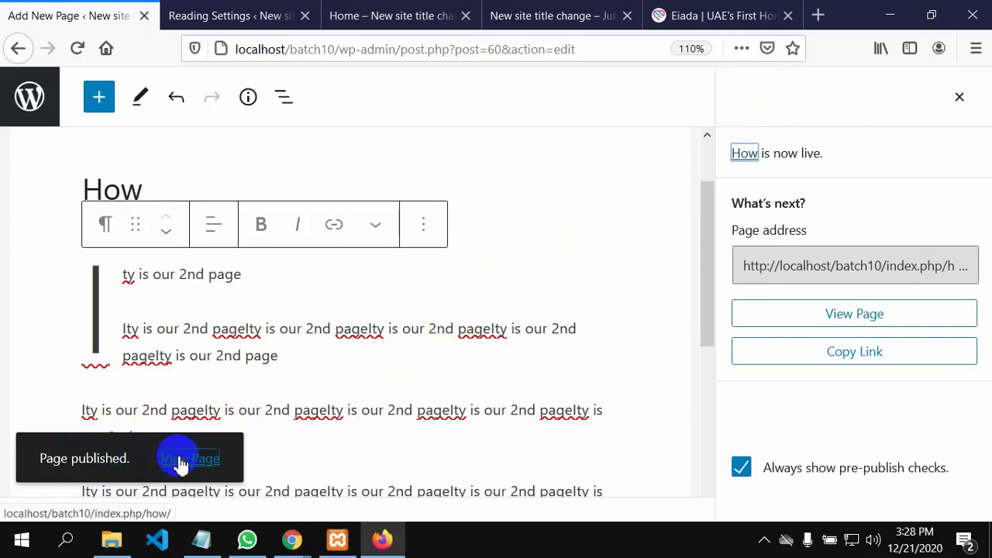
{"action": "right_click", "coordinate": [180, 463]}
{"action": "left_click", "coordinate": [288, 257]}
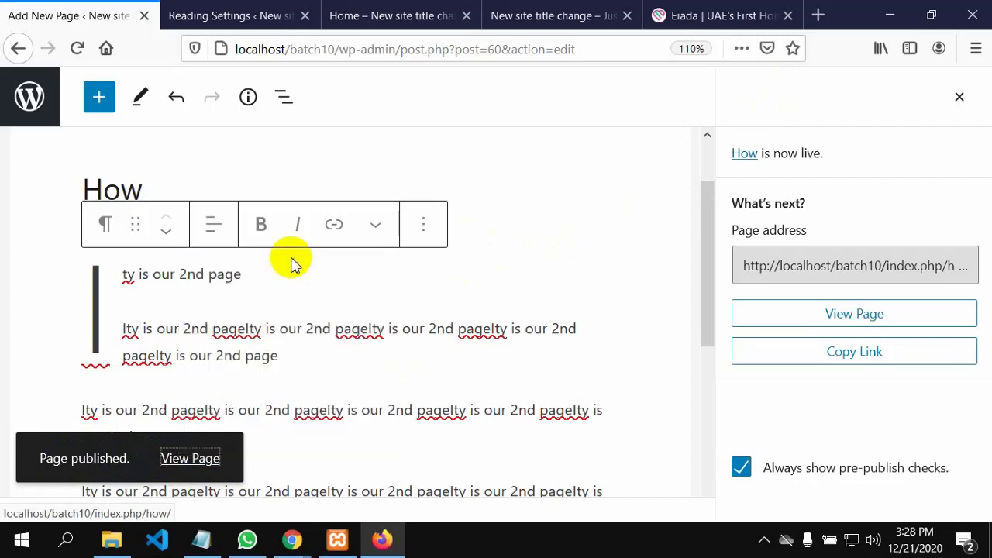
{"action": "left_click", "coordinate": [172, 17]}
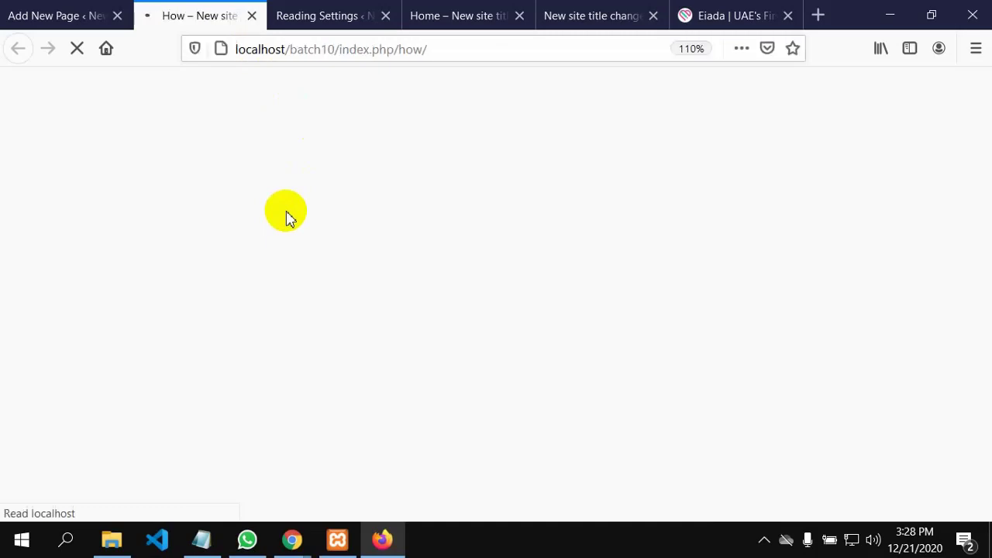
{"action": "scroll", "coordinate": [352, 365], "scroll_direction": "down", "scroll_amount": 10}
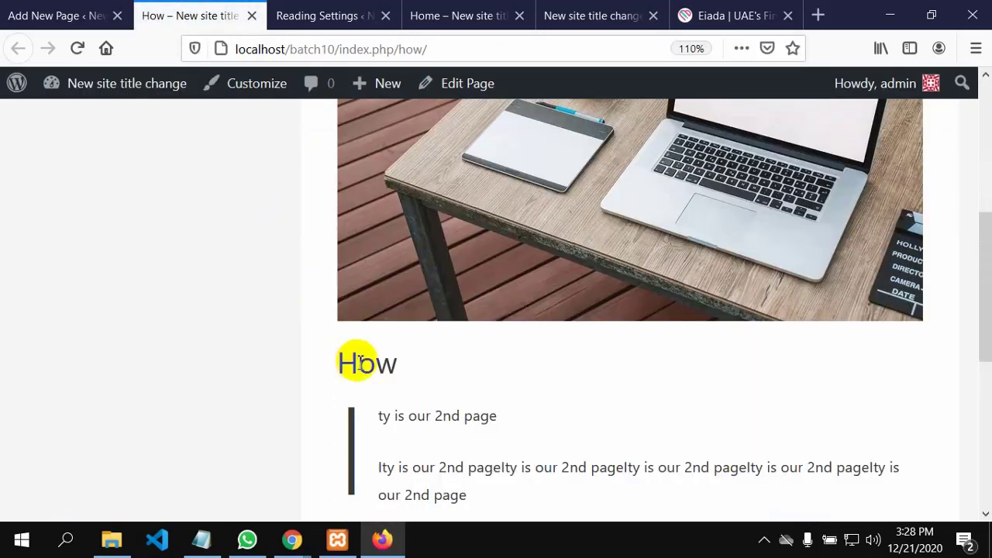
{"action": "scroll", "coordinate": [360, 364], "scroll_direction": "up", "scroll_amount": 10}
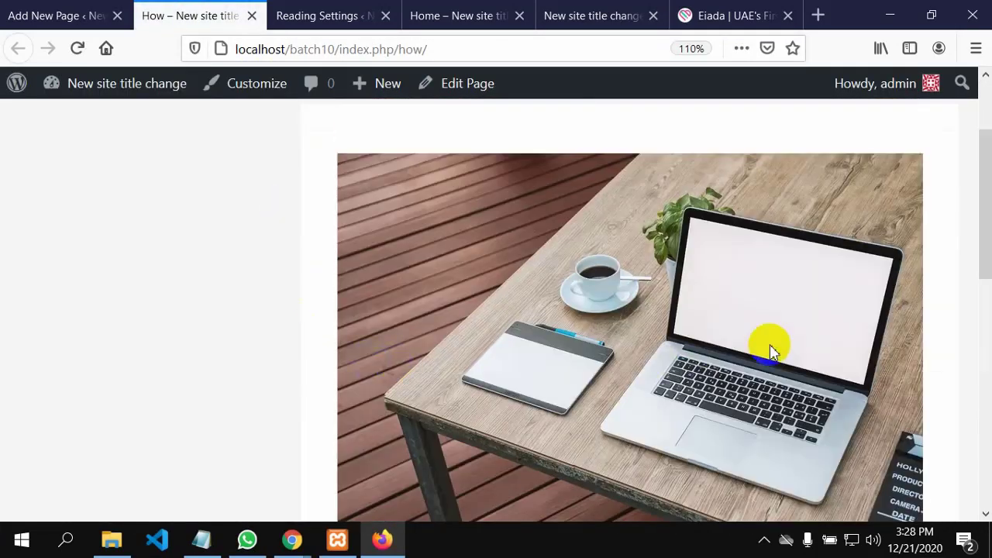
{"action": "scroll", "coordinate": [771, 351], "scroll_direction": "up", "scroll_amount": 3}
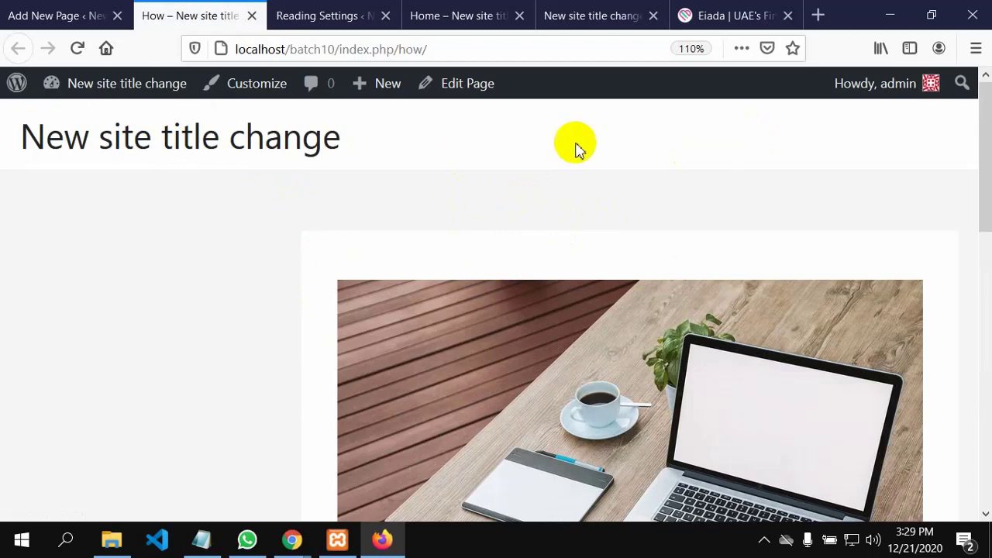
Compare the published How page's layout and header with the Home page and the Eiada reference site
{"action": "left_click", "coordinate": [453, 31]}
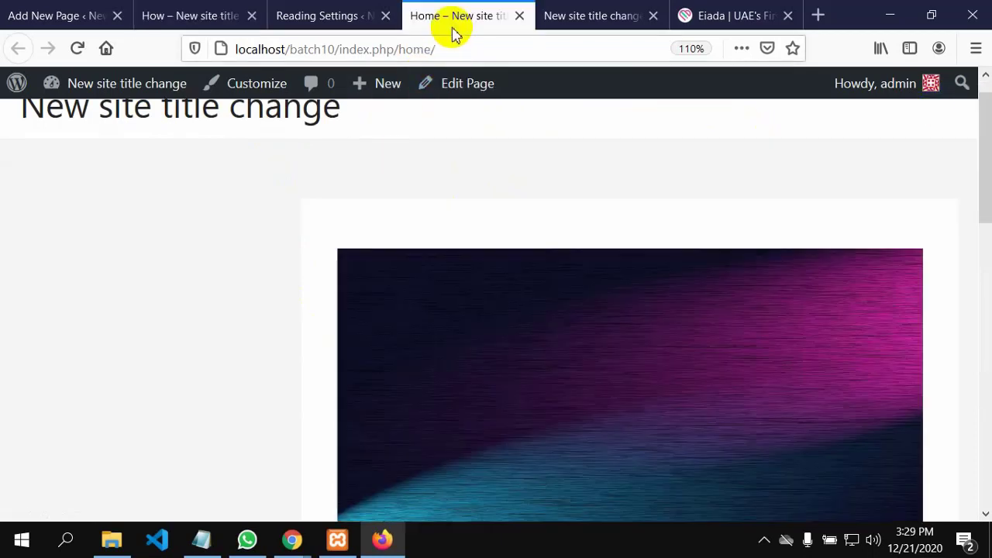
{"action": "left_click", "coordinate": [186, 17]}
{"action": "scroll", "coordinate": [498, 357], "scroll_direction": "down", "scroll_amount": 2}
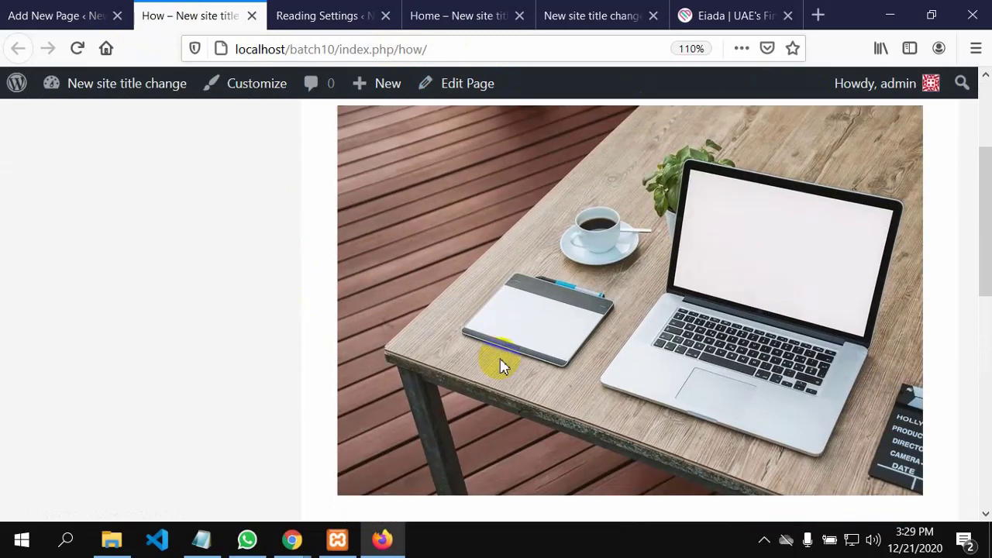
{"action": "scroll", "coordinate": [503, 361], "scroll_direction": "up", "scroll_amount": 2}
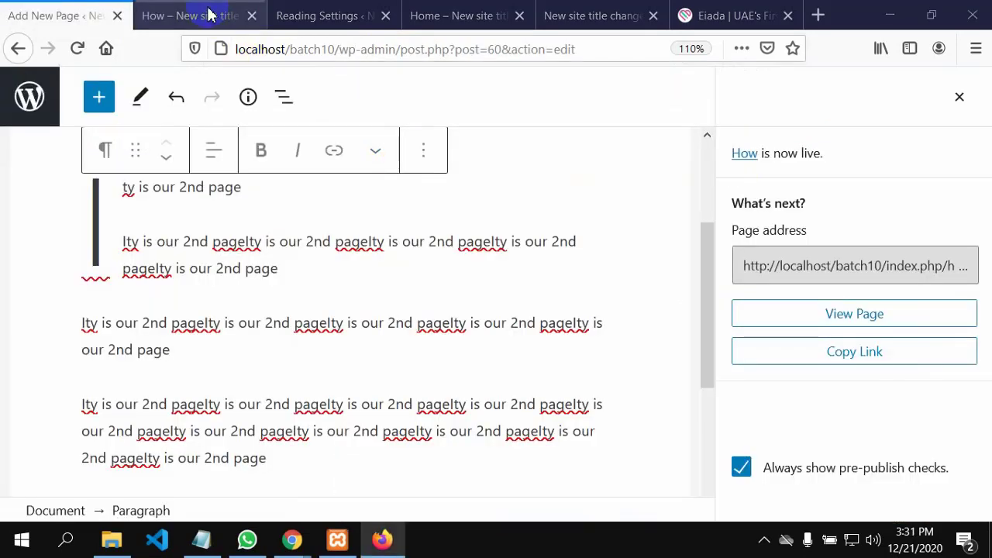
{"action": "left_click", "coordinate": [206, 13]}
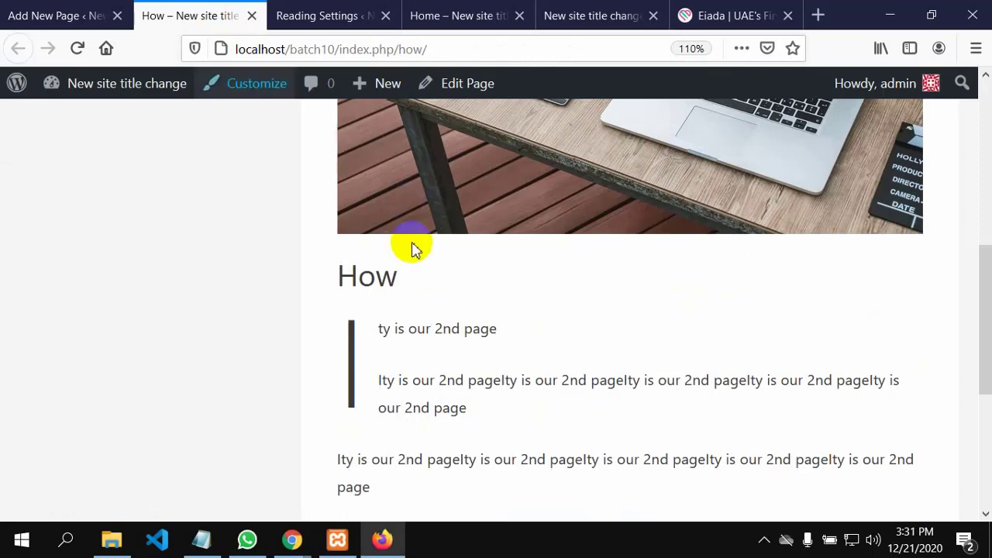
{"action": "scroll", "coordinate": [411, 248], "scroll_direction": "up", "scroll_amount": 5}
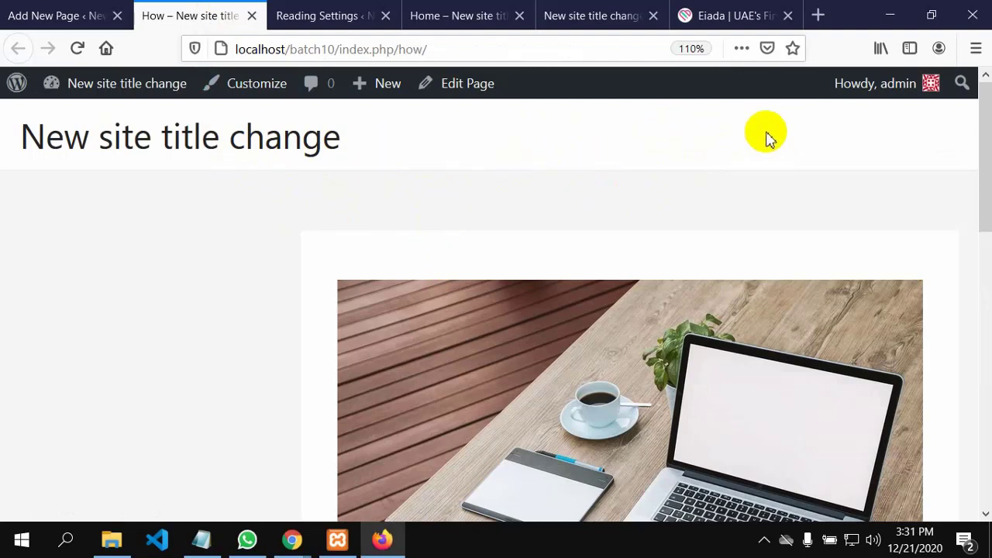
{"action": "left_click", "coordinate": [721, 14]}
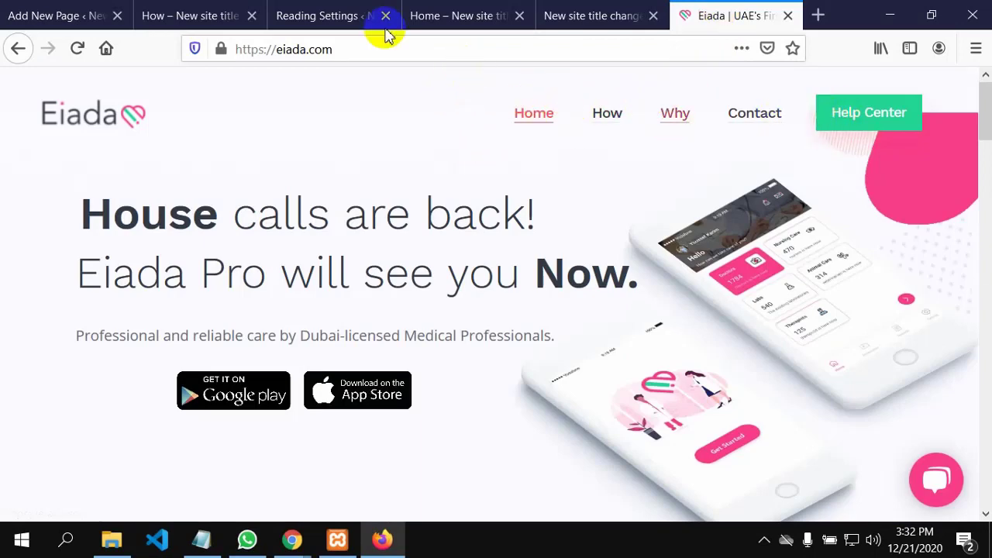
Open the Pages list in place of the How page's editor and close the duplicate localhost/batch10 homepage tab
{"action": "left_click", "coordinate": [37, 17]}
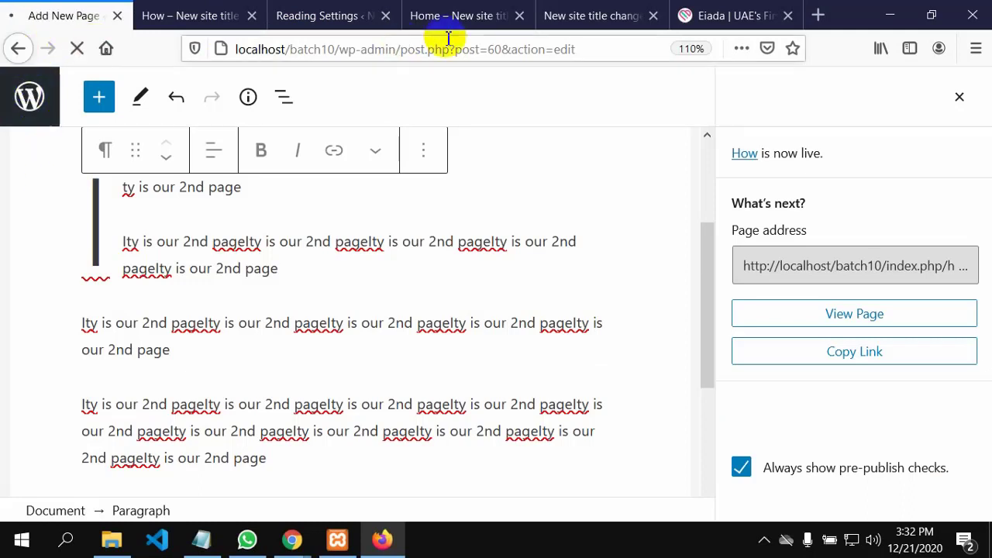
{"action": "left_click", "coordinate": [582, 15]}
{"action": "left_click", "coordinate": [434, 17]}
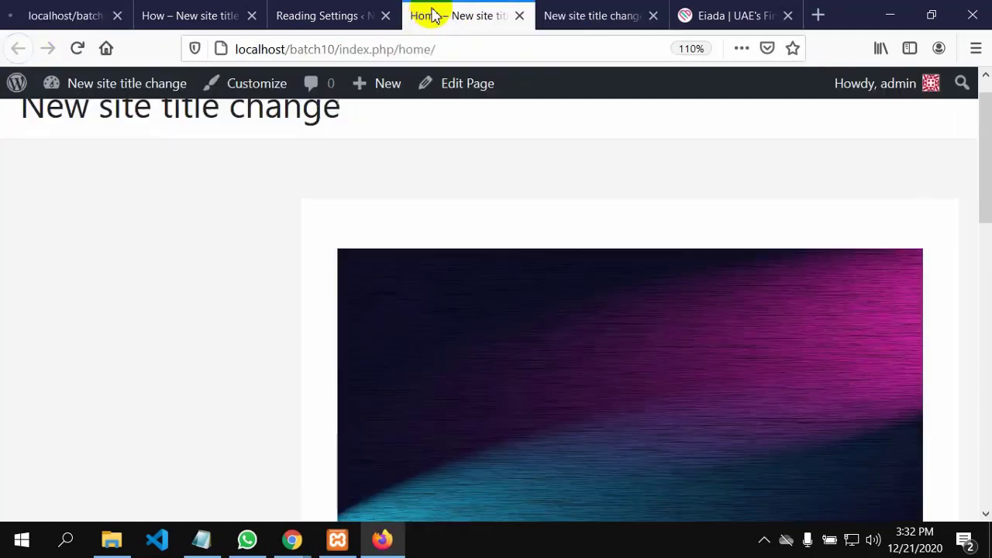
{"action": "left_click", "coordinate": [600, 22]}
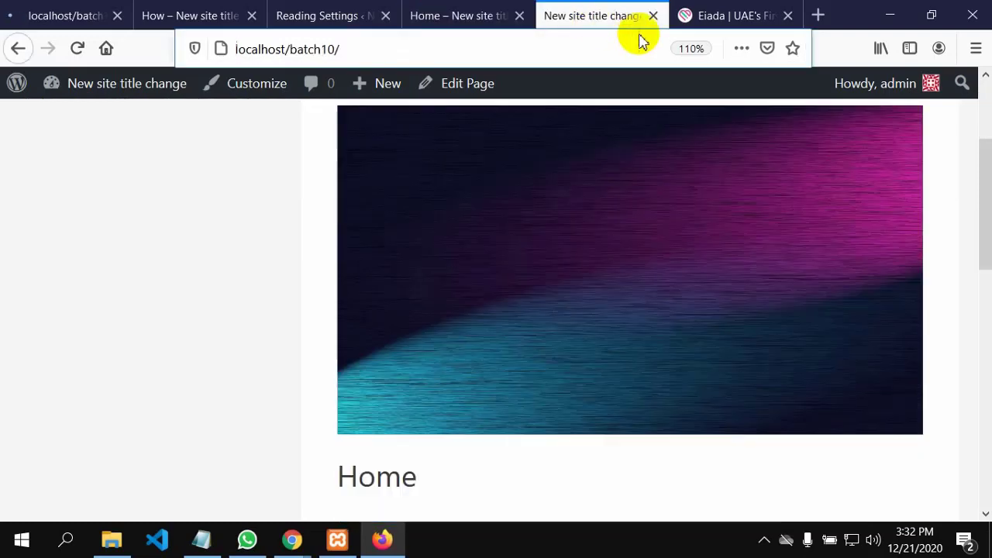
{"action": "left_click", "coordinate": [653, 15]}
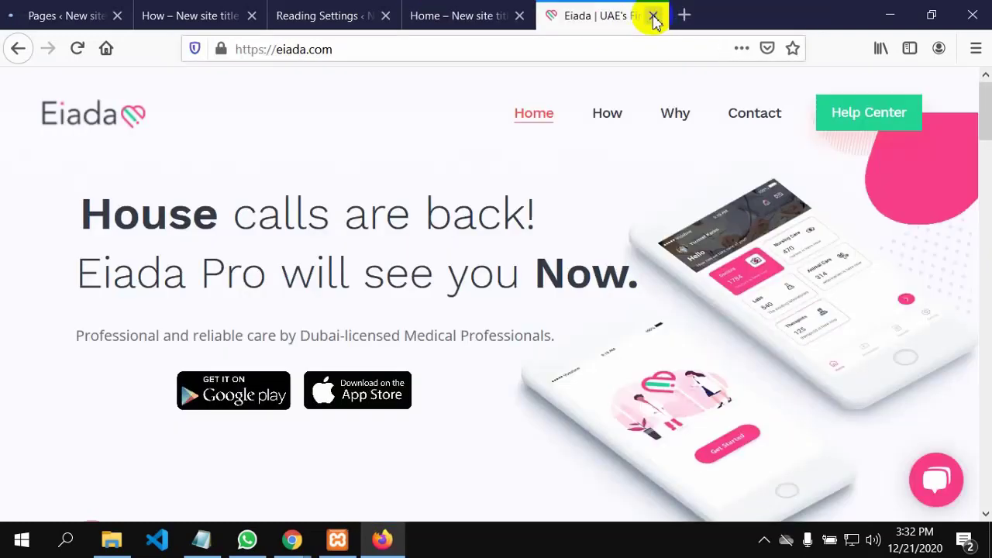
Glance at the Reading Settings, return to the Pages list and open the site's Menus screen for Primary menu
{"action": "left_click", "coordinate": [442, 20]}
{"action": "left_click", "coordinate": [287, 20]}
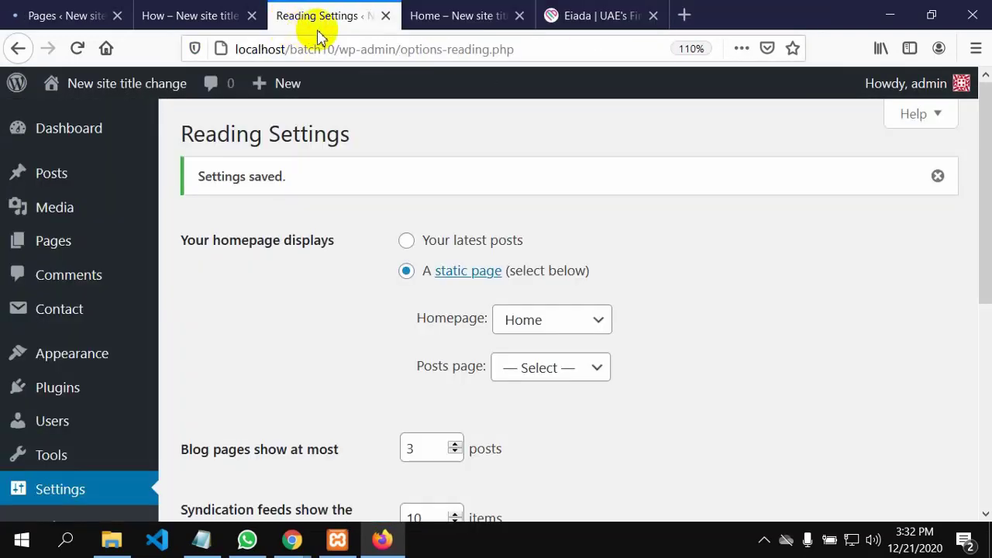
{"action": "left_click", "coordinate": [80, 16]}
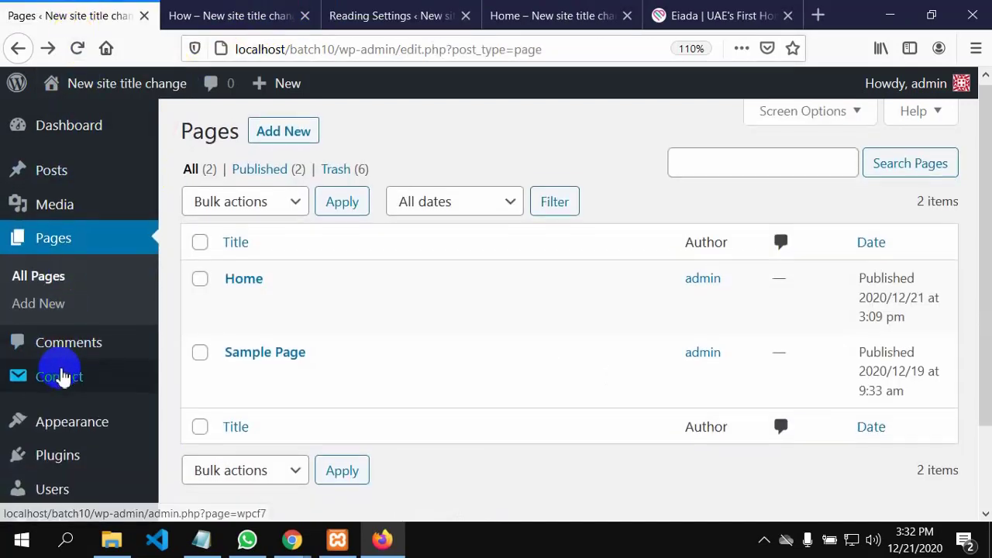
{"action": "scroll", "coordinate": [62, 377], "scroll_direction": "down", "scroll_amount": 2}
{"action": "mouse_move", "coordinate": [62, 351]}
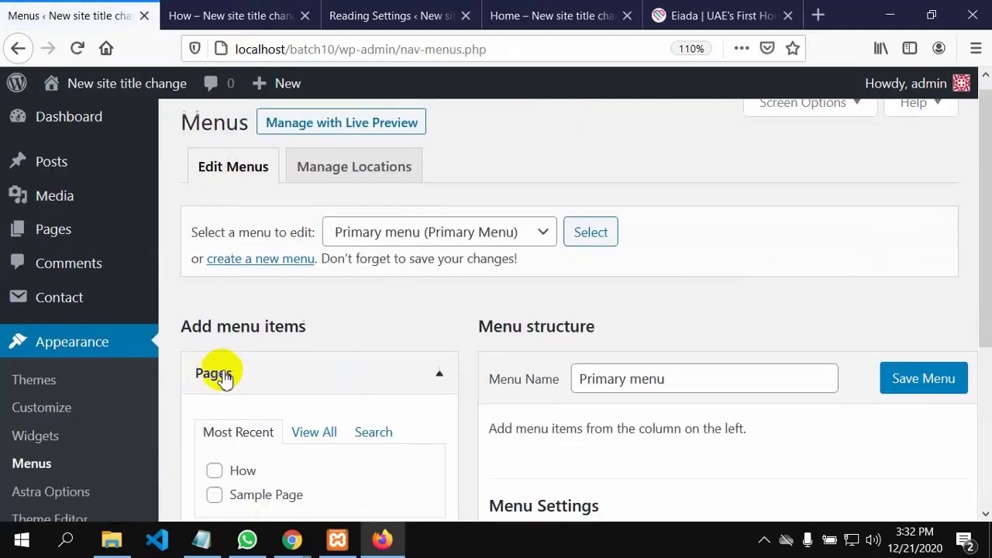
Reload the Menus screen and check which recent pages can be added to the Primary menu
{"action": "scroll", "coordinate": [219, 376], "scroll_direction": "down", "scroll_amount": 2}
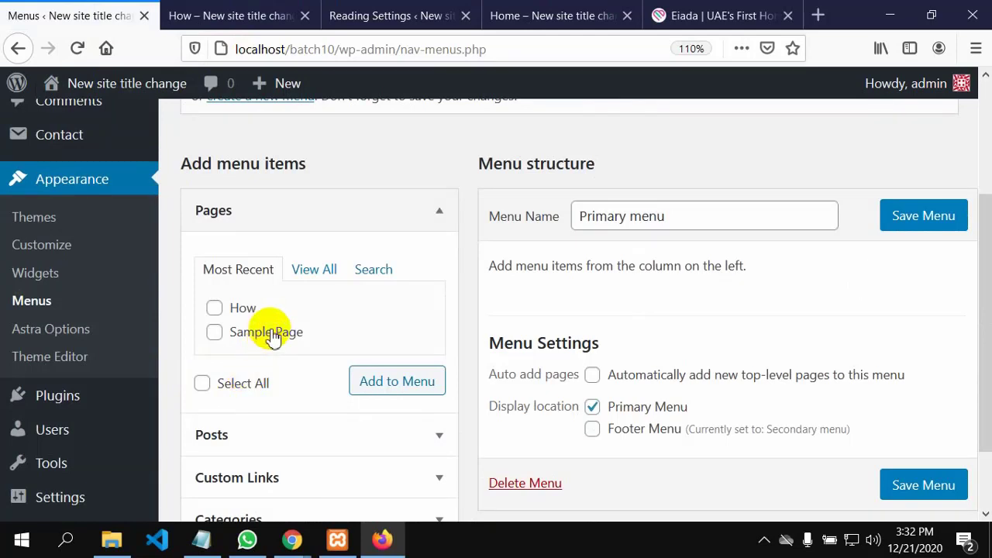
{"action": "left_click", "coordinate": [77, 49]}
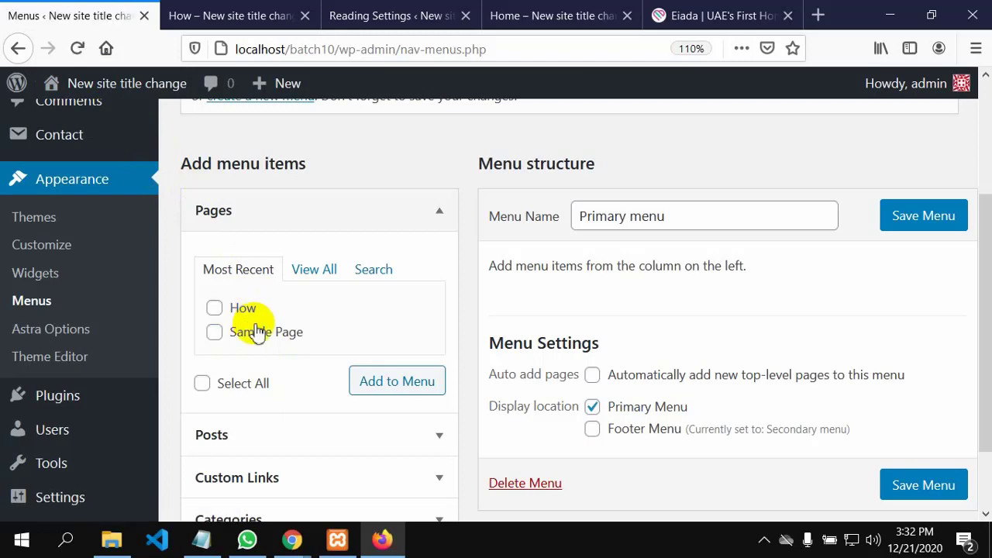
{"action": "scroll", "coordinate": [256, 334], "scroll_direction": "down", "scroll_amount": 2}
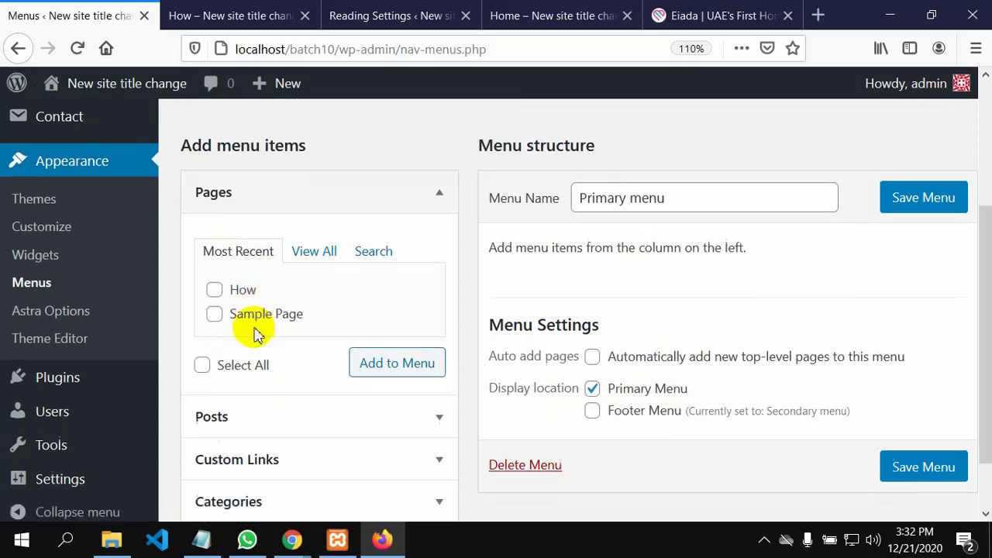
{"action": "scroll", "coordinate": [255, 332], "scroll_direction": "up", "scroll_amount": 3}
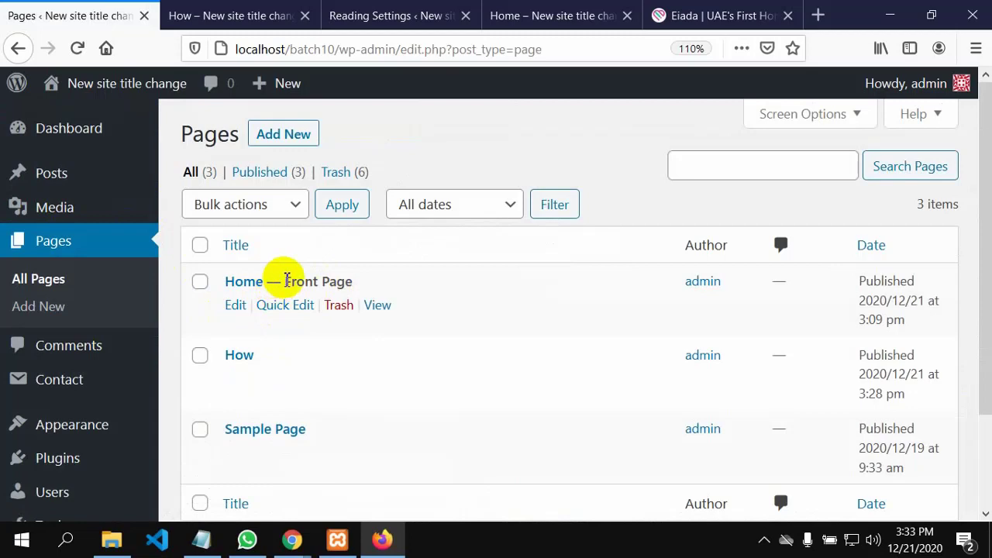
Open the Pages list and examine the Front Page label on the Home page's entry
{"action": "left_click_drag", "start_coordinate": [306, 281], "coordinate": [346, 280]}
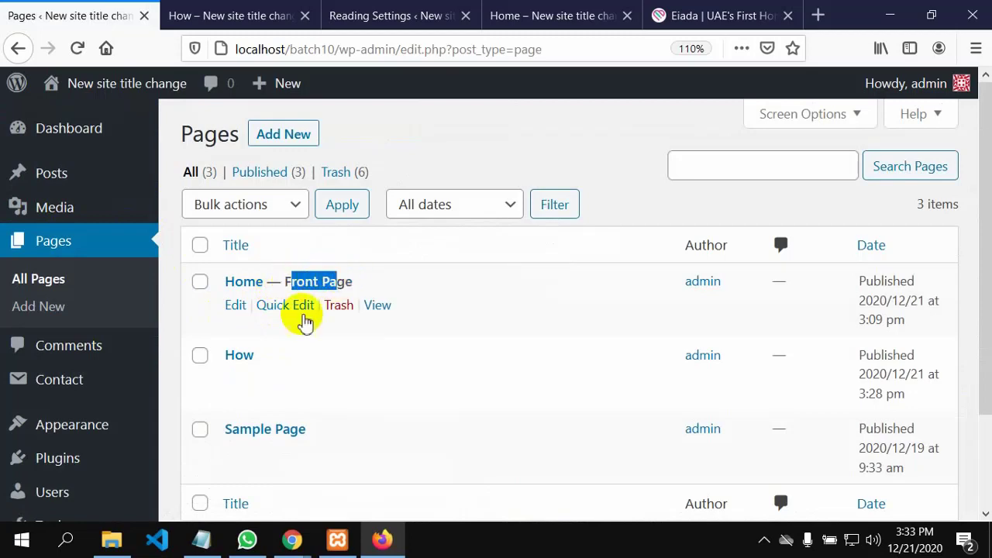
{"action": "scroll", "coordinate": [271, 348], "scroll_direction": "down", "scroll_amount": 3}
{"action": "scroll", "coordinate": [272, 350], "scroll_direction": "up", "scroll_amount": 3}
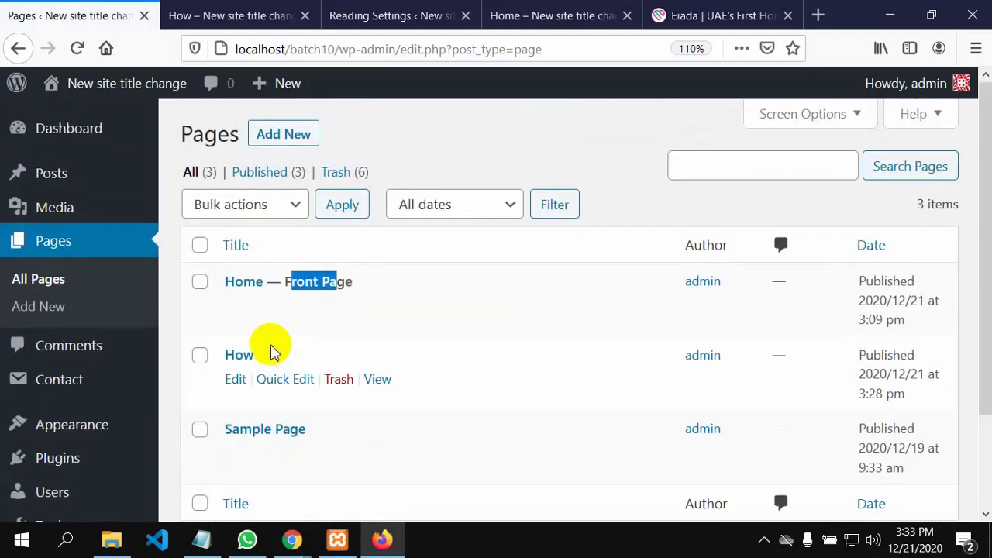
{"action": "left_click_drag", "start_coordinate": [288, 281], "coordinate": [365, 283]}
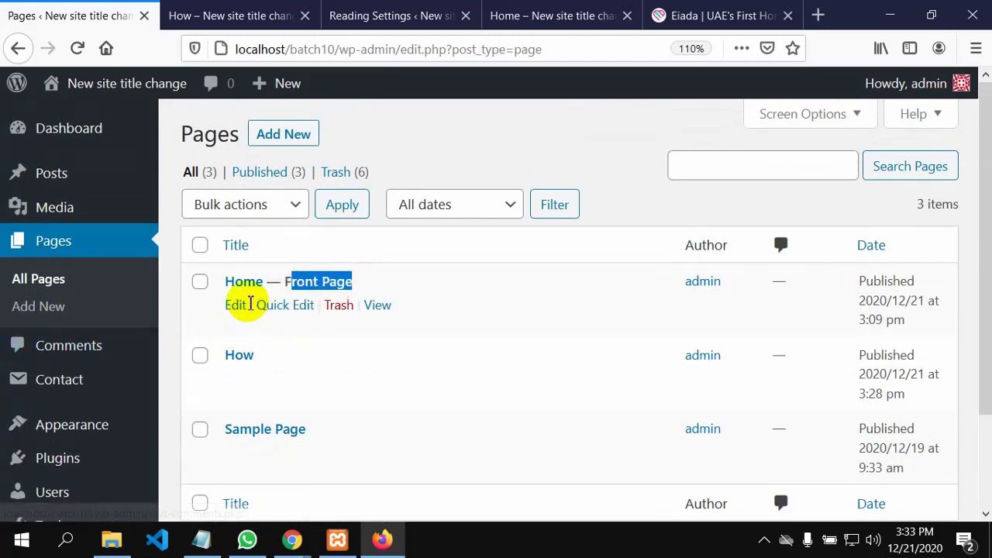
Open the Reading Settings, set the homepage to display the latest posts and save the changes
{"action": "mouse_move", "coordinate": [120, 196]}
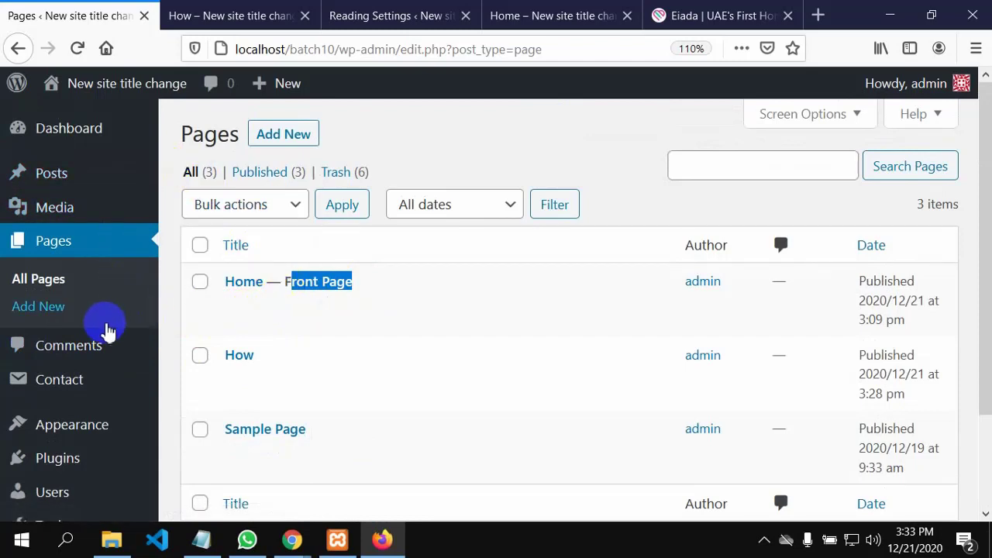
{"action": "scroll", "coordinate": [66, 427], "scroll_direction": "down", "scroll_amount": 3}
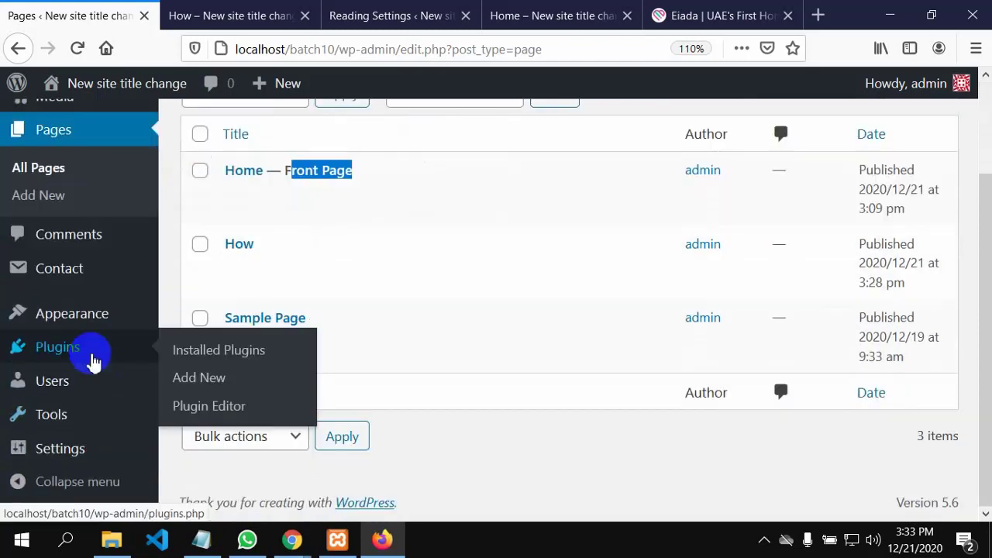
{"action": "mouse_move", "coordinate": [65, 453]}
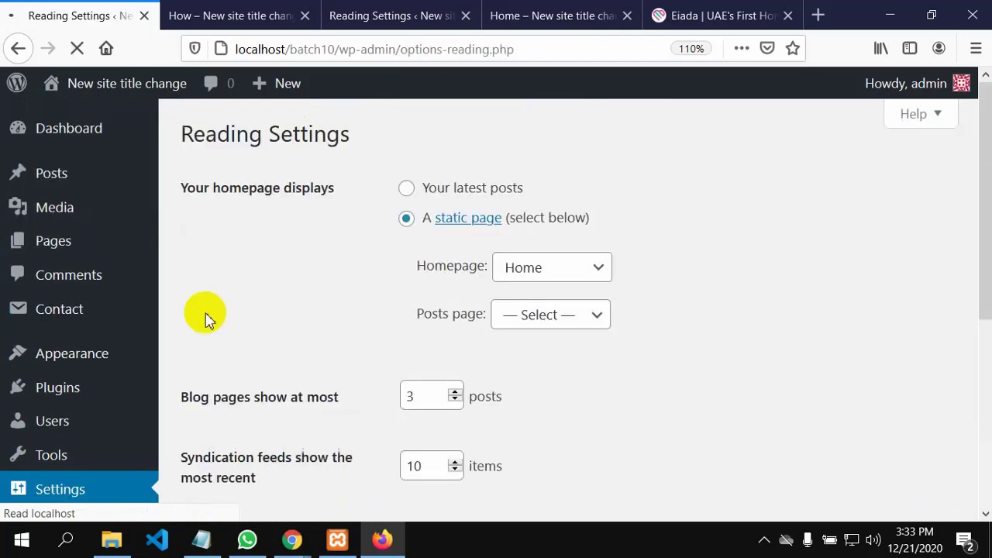
{"action": "left_click", "coordinate": [602, 271]}
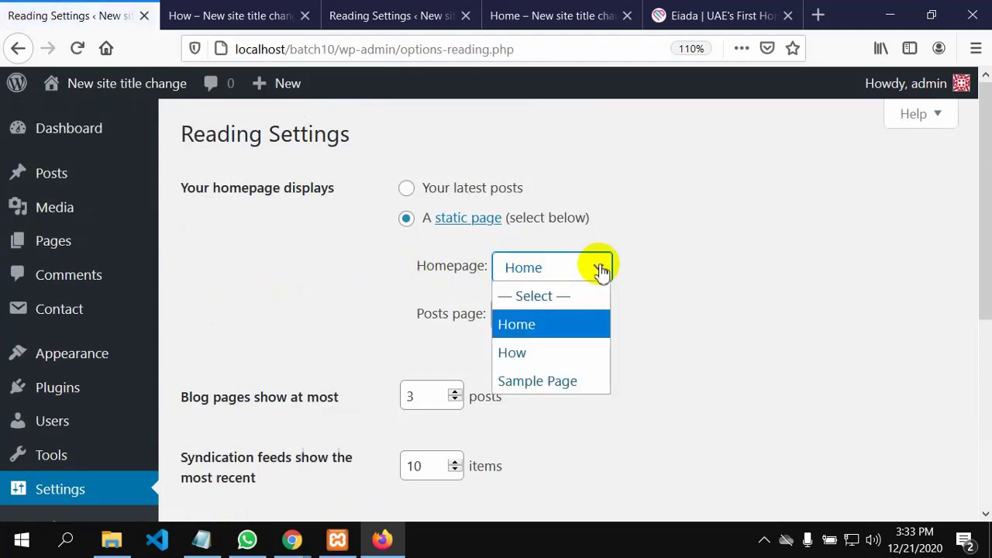
{"action": "left_click", "coordinate": [404, 190]}
{"action": "scroll", "coordinate": [412, 394], "scroll_direction": "down", "scroll_amount": 5}
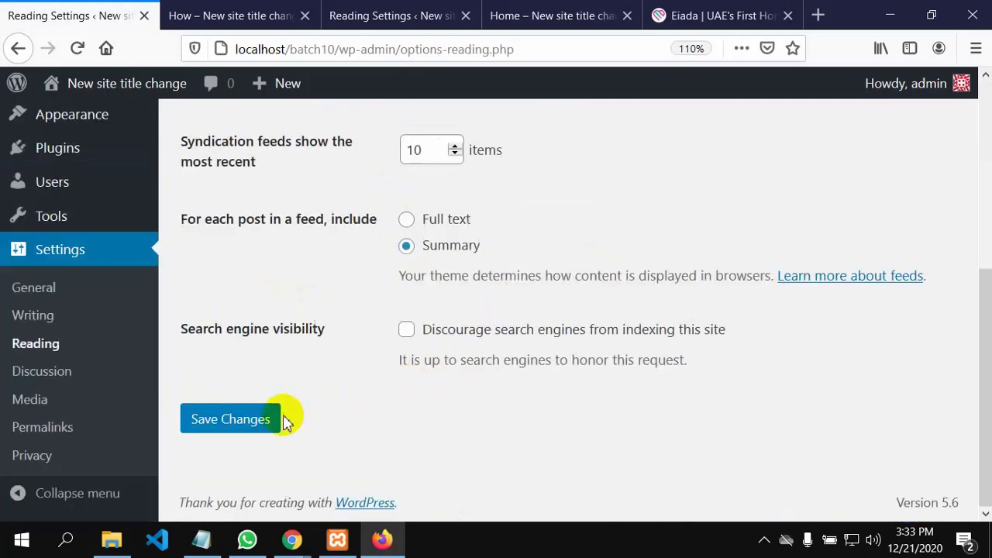
{"action": "left_click", "coordinate": [244, 420]}
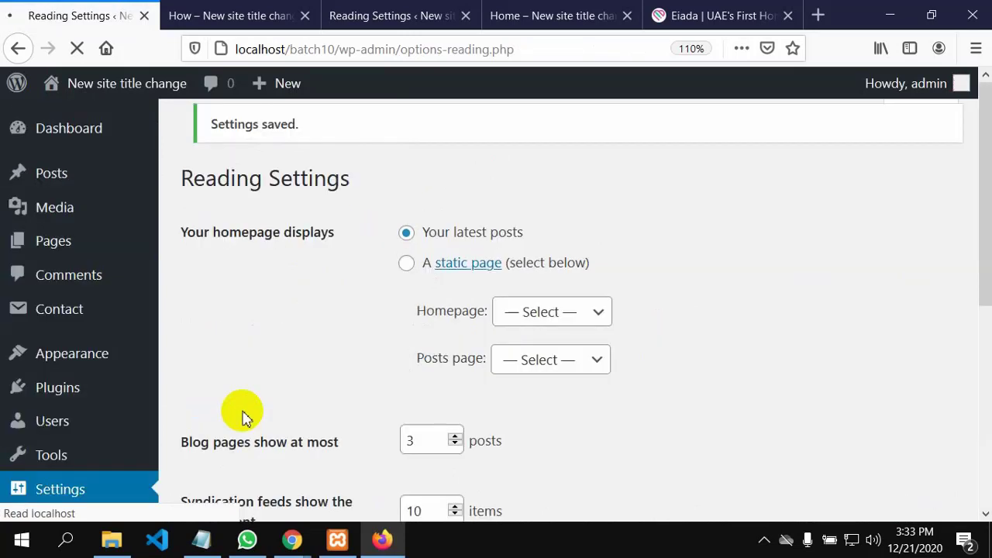
Return to the Menus screen and add the How and Home pages to the Primary menu
{"action": "scroll", "coordinate": [310, 369], "scroll_direction": "down", "scroll_amount": 4}
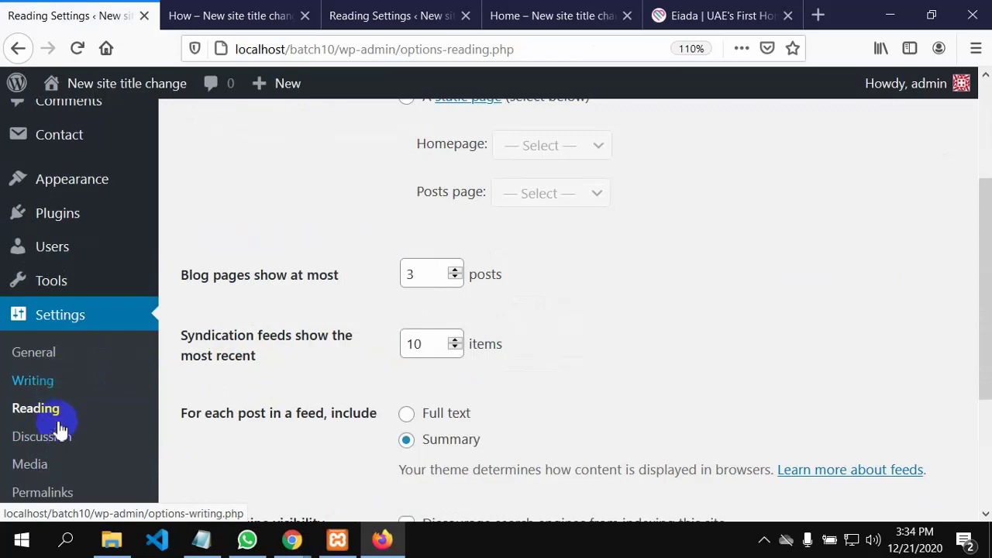
{"action": "scroll", "coordinate": [60, 432], "scroll_direction": "down", "scroll_amount": 3}
{"action": "scroll", "coordinate": [47, 427], "scroll_direction": "down", "scroll_amount": 1}
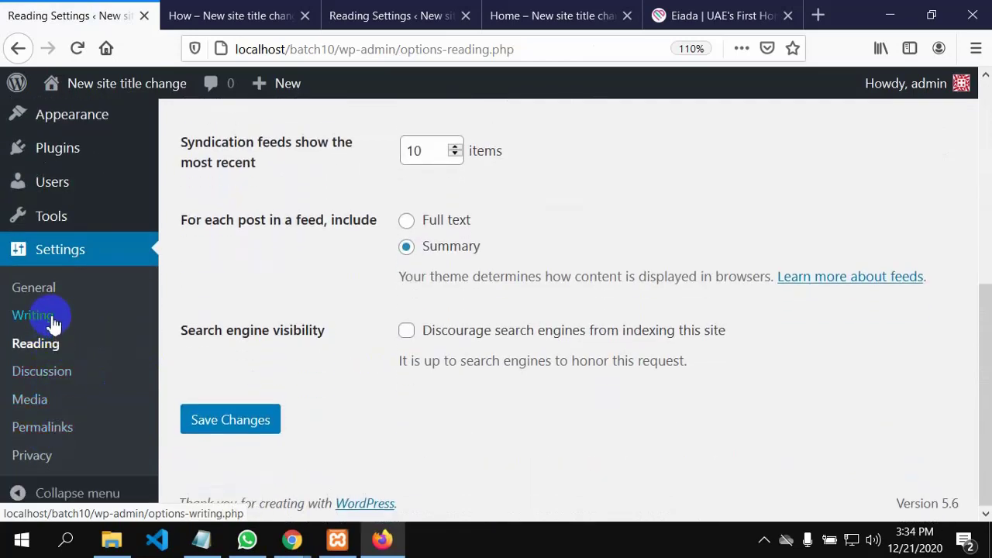
{"action": "scroll", "coordinate": [52, 310], "scroll_direction": "up", "scroll_amount": 2}
{"action": "mouse_move", "coordinate": [49, 199]}
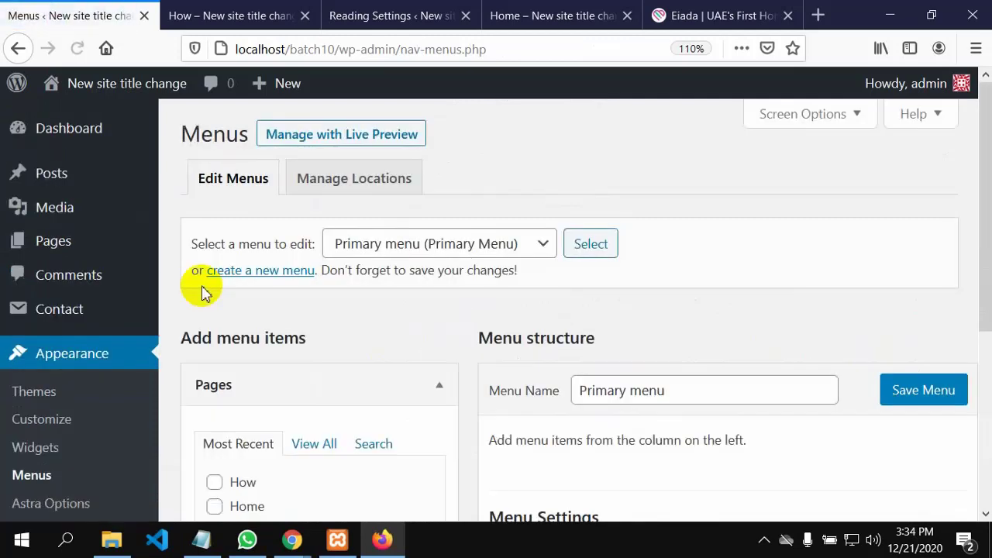
{"action": "scroll", "coordinate": [225, 372], "scroll_direction": "down", "scroll_amount": 3}
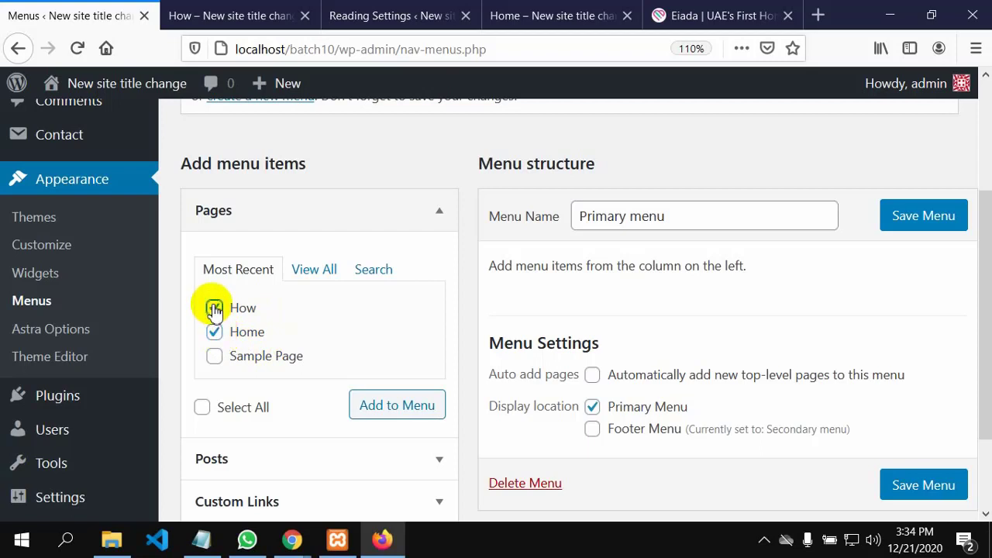
{"action": "scroll", "coordinate": [333, 348], "scroll_direction": "down", "scroll_amount": 3}
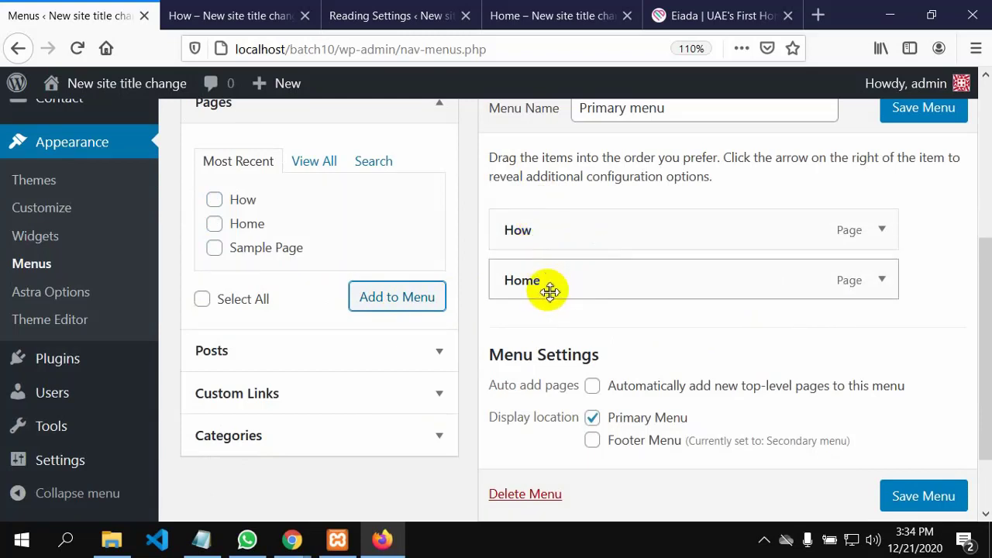
Place Home above How as a top-level item in the Primary menu, save the menu and review the order
{"action": "left_click_drag", "start_coordinate": [550, 288], "coordinate": [549, 232]}
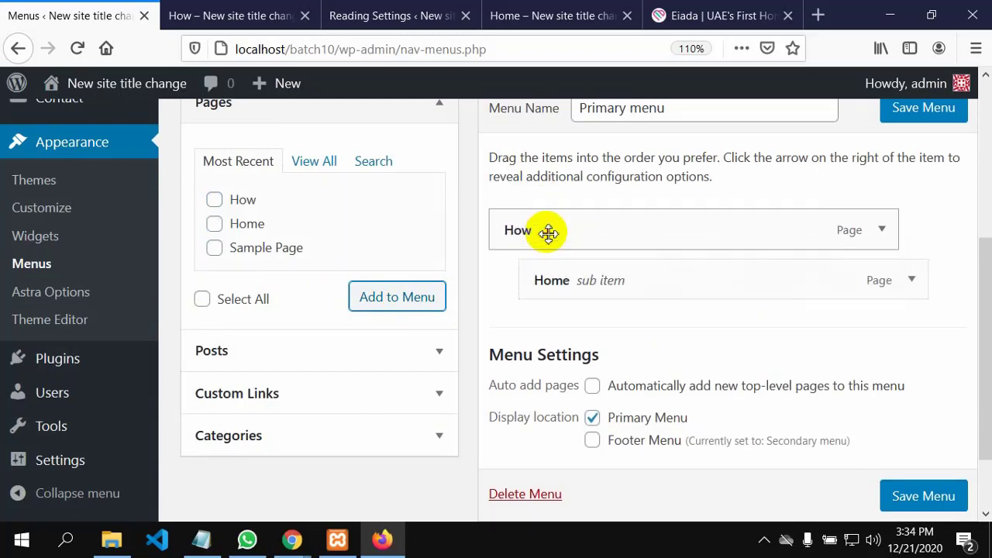
{"action": "left_click_drag", "start_coordinate": [571, 272], "coordinate": [539, 226]}
{"action": "scroll", "coordinate": [654, 388], "scroll_direction": "down", "scroll_amount": 2}
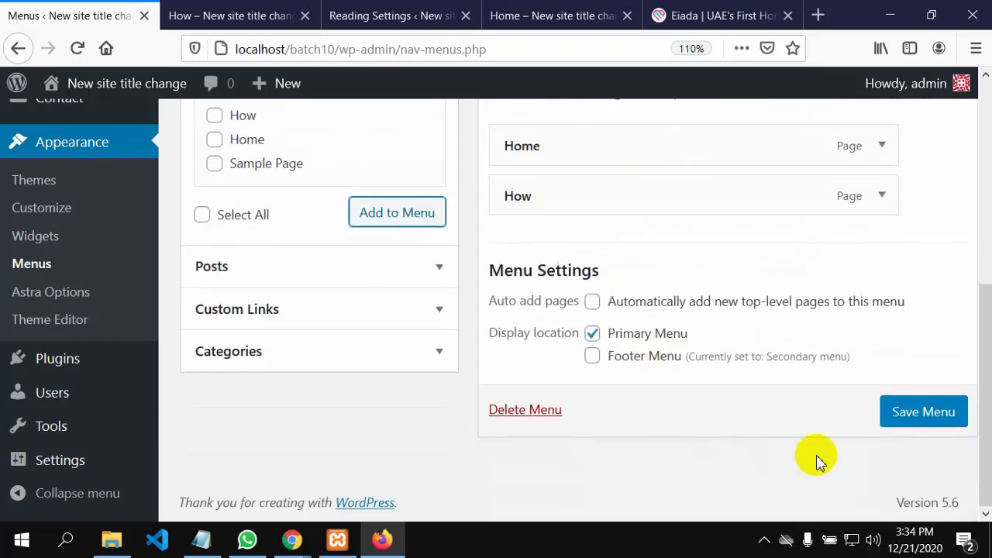
{"action": "left_click", "coordinate": [903, 423]}
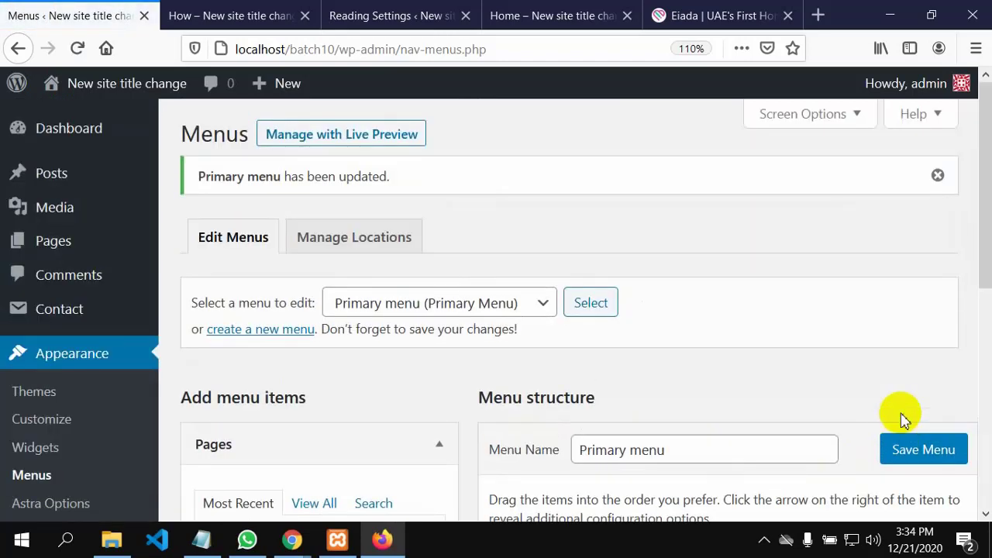
{"action": "scroll", "coordinate": [708, 380], "scroll_direction": "down", "scroll_amount": 5}
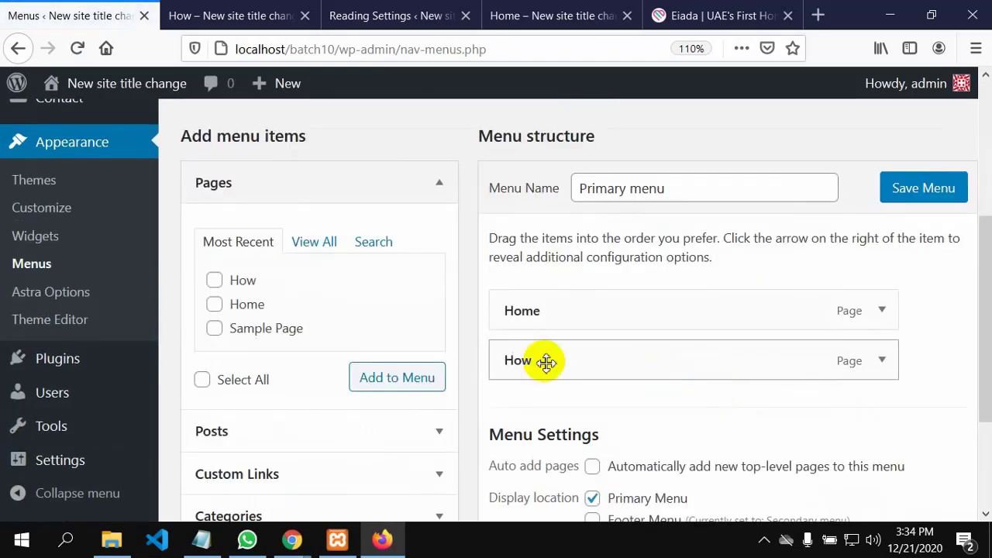
{"action": "scroll", "coordinate": [372, 394], "scroll_direction": "up", "scroll_amount": 5}
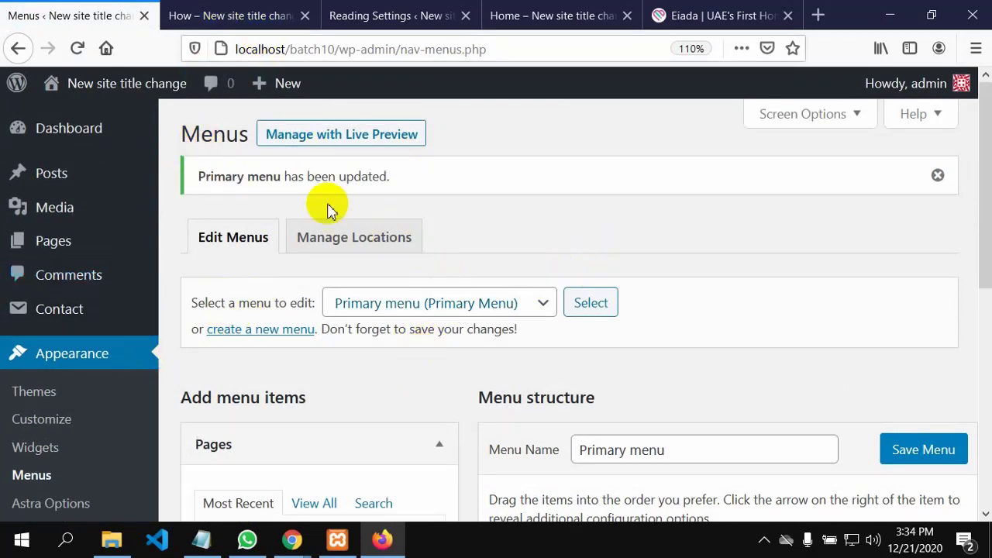
Open the Reading Settings, set the homepage to a static page with Home selected, and save the changes
{"action": "left_click", "coordinate": [61, 316]}
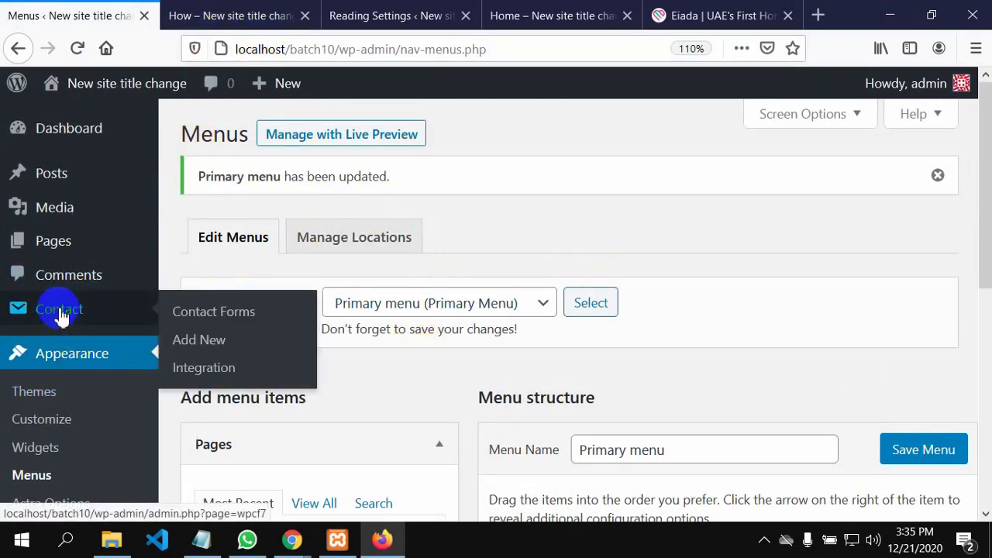
{"action": "scroll", "coordinate": [60, 314], "scroll_direction": "down", "scroll_amount": 2}
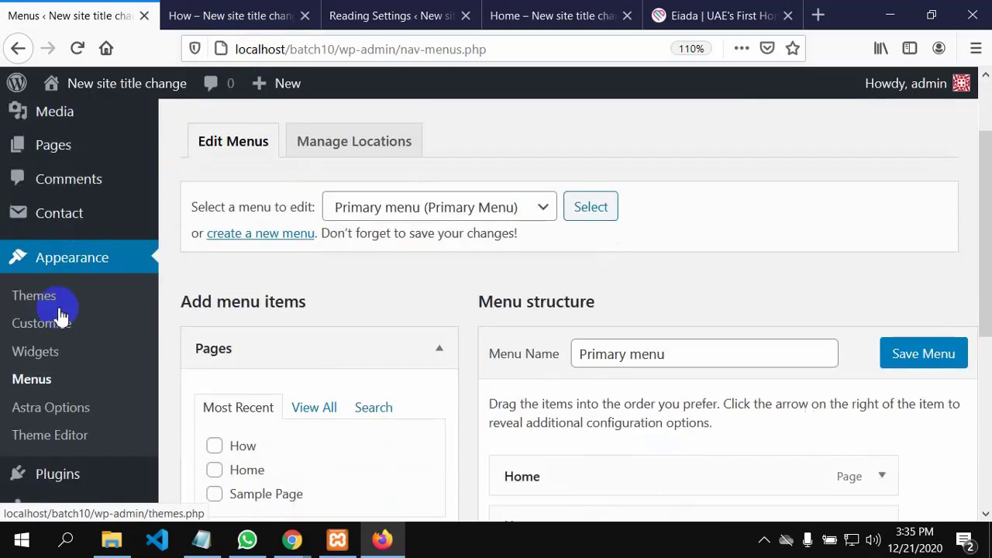
{"action": "scroll", "coordinate": [47, 372], "scroll_direction": "down", "scroll_amount": 5}
{"action": "mouse_move", "coordinate": [47, 407]}
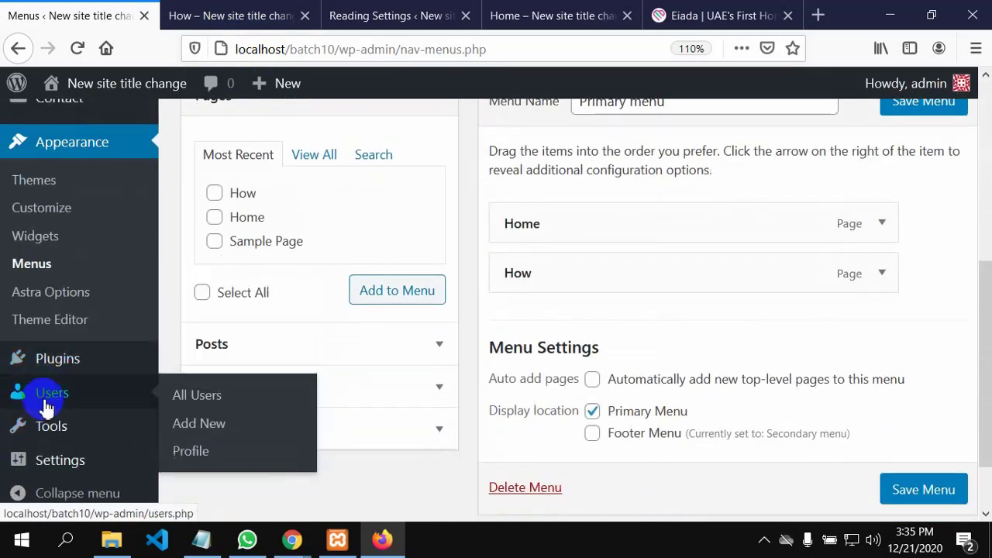
{"action": "mouse_move", "coordinate": [54, 458]}
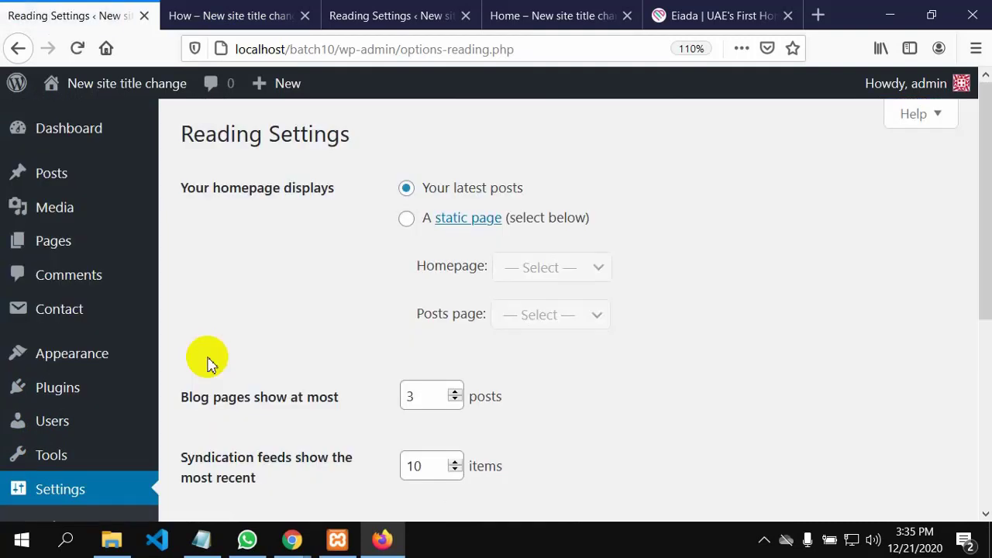
{"action": "left_click", "coordinate": [406, 219]}
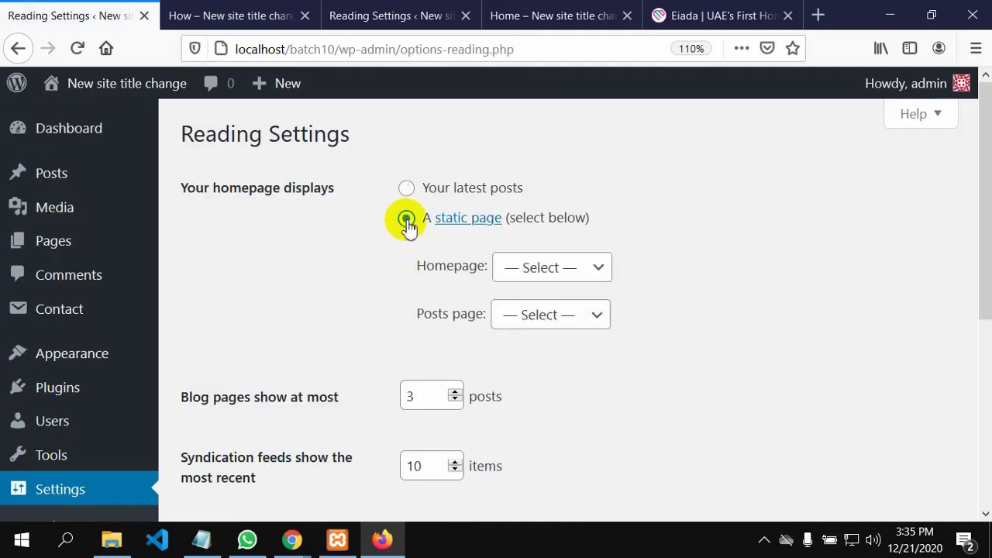
{"action": "left_click", "coordinate": [597, 269]}
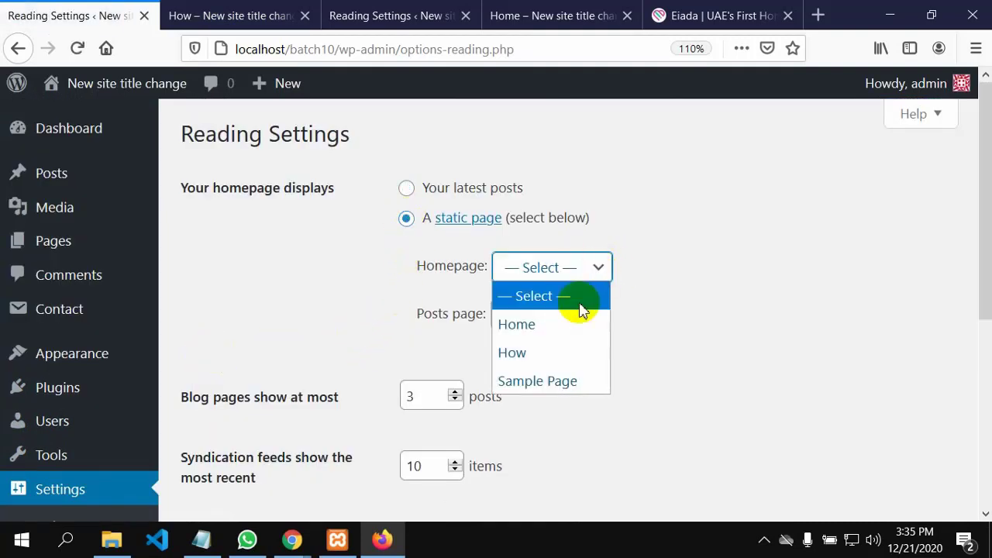
{"action": "left_click", "coordinate": [552, 333]}
{"action": "scroll", "coordinate": [558, 339], "scroll_direction": "down", "scroll_amount": 5}
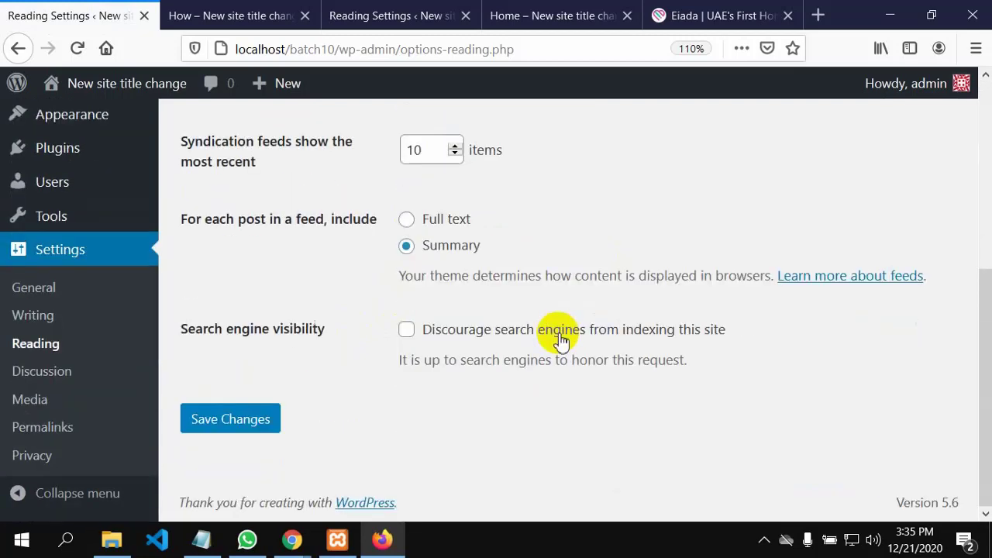
{"action": "left_click", "coordinate": [234, 422]}
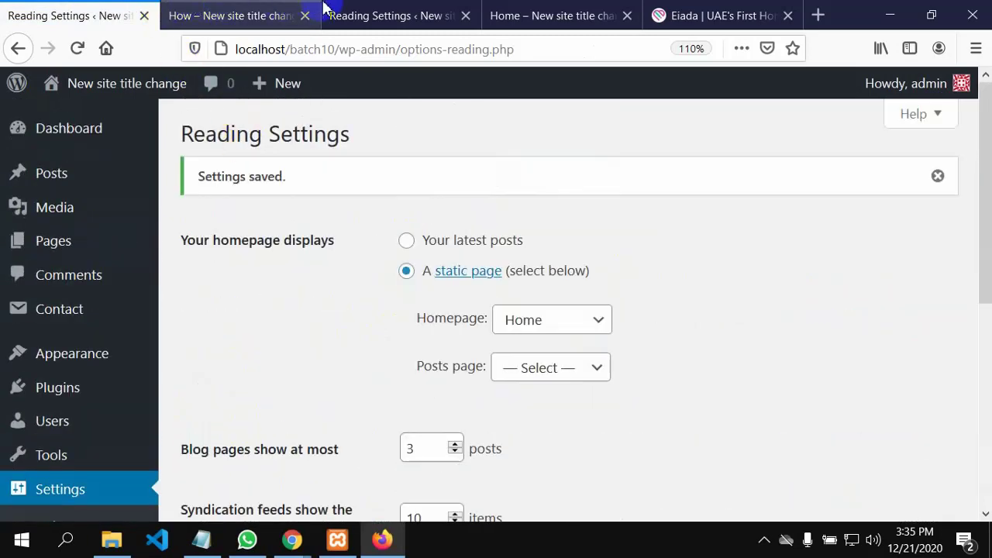
Load the site's front page at localhost/batch10/ in the browser tab showing the Home page
{"action": "left_click", "coordinate": [388, 17]}
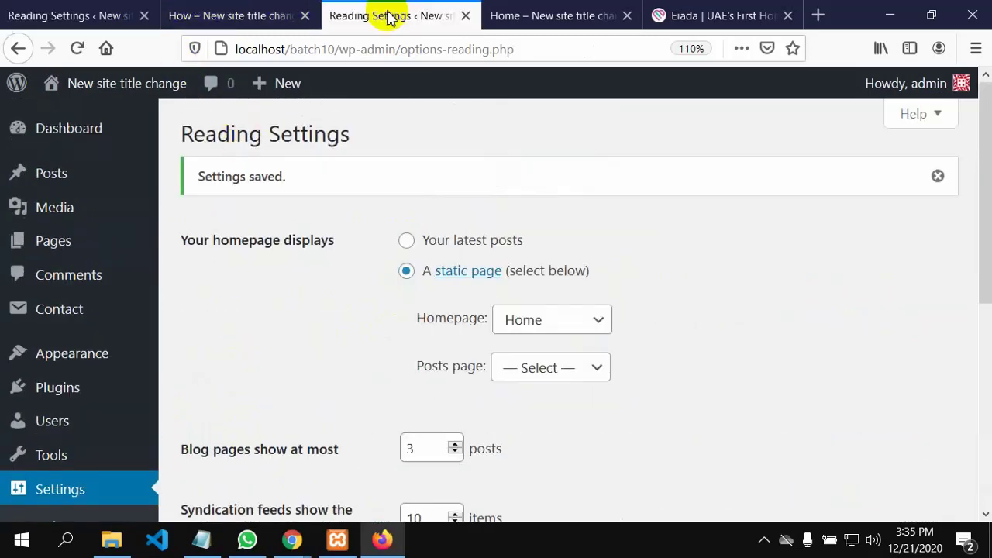
{"action": "left_click", "coordinate": [546, 19]}
{"action": "left_click", "coordinate": [458, 49]}
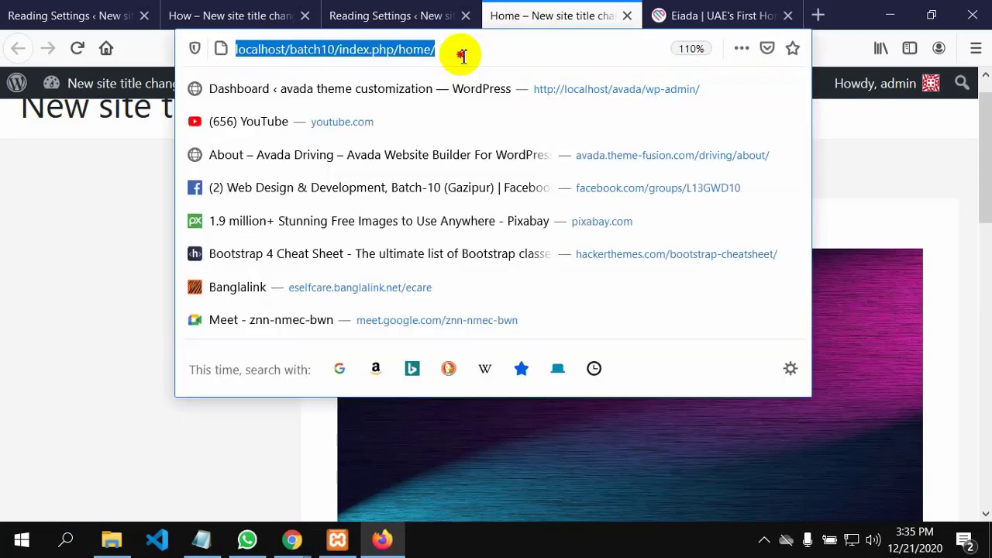
{"action": "left_click", "coordinate": [463, 55]}
{"action": "key", "text": "BackSpace"}
{"action": "key", "text": "BackSpace"}
{"action": "key", "text": "BackSpace"}
{"action": "key", "text": "BackSpace"}
{"action": "key", "text": "BackSpace"}
{"action": "key", "text": "BackSpace"}
{"action": "key", "text": "BackSpace"}
{"action": "key", "text": "BackSpace"}
{"action": "key", "text": "BackSpace"}
{"action": "key", "text": "BackSpace"}
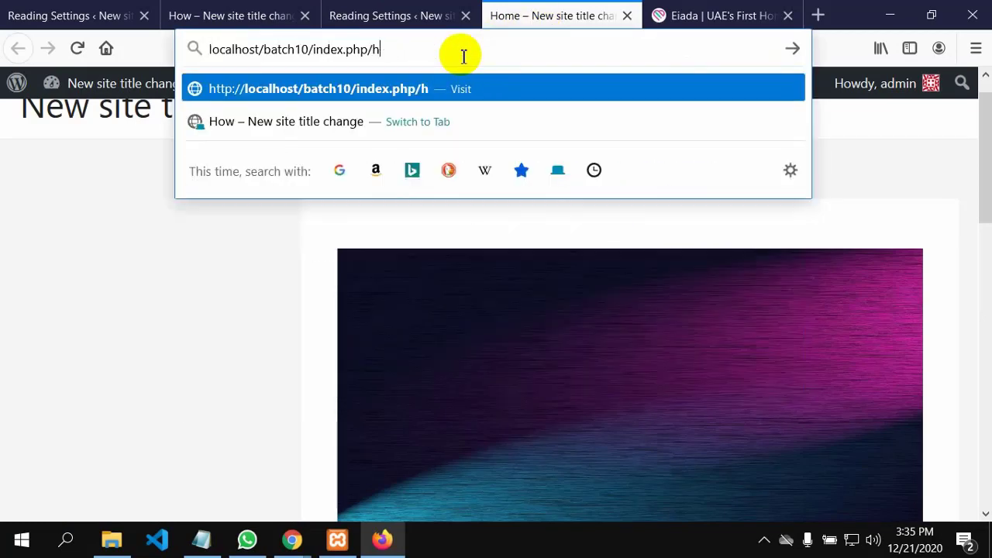
{"action": "key", "text": "BackSpace"}
{"action": "key", "text": "BackSpace"}
{"action": "key", "text": "BackSpace"}
{"action": "key", "text": "BackSpace"}
{"action": "key", "text": "BackSpace"}
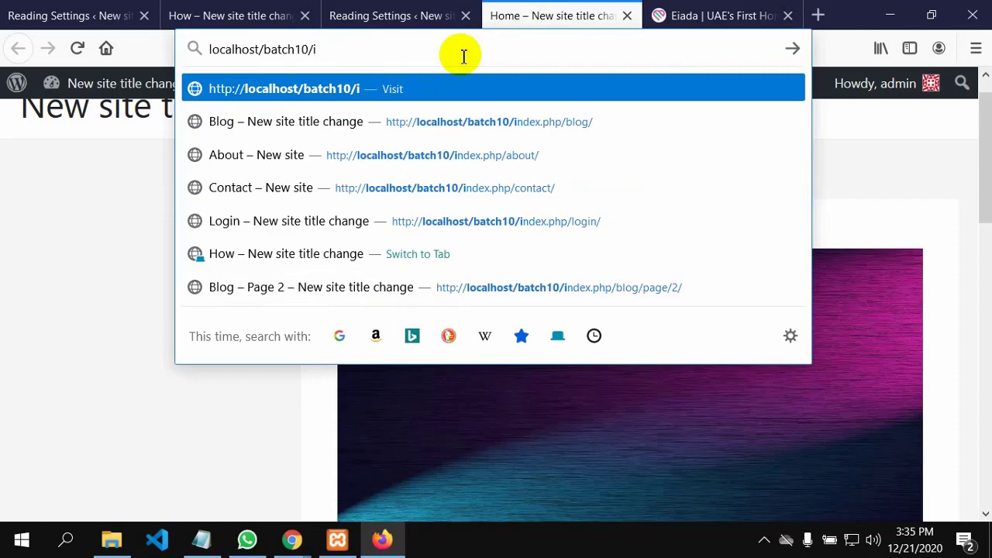
{"action": "key", "text": "Return"}
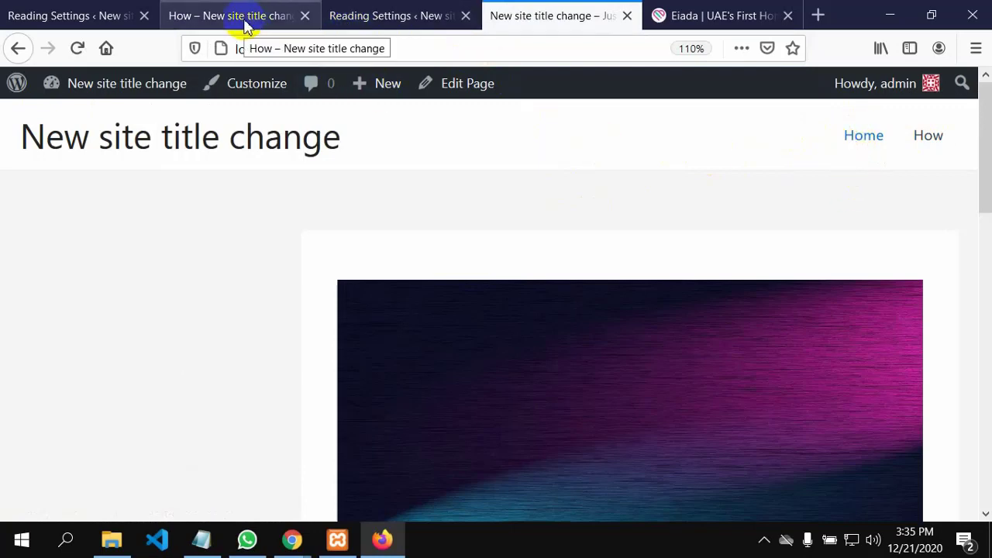
Compare the Eiada reference site's navigation menu with the menu on the local site's front page
{"action": "left_click", "coordinate": [687, 17]}
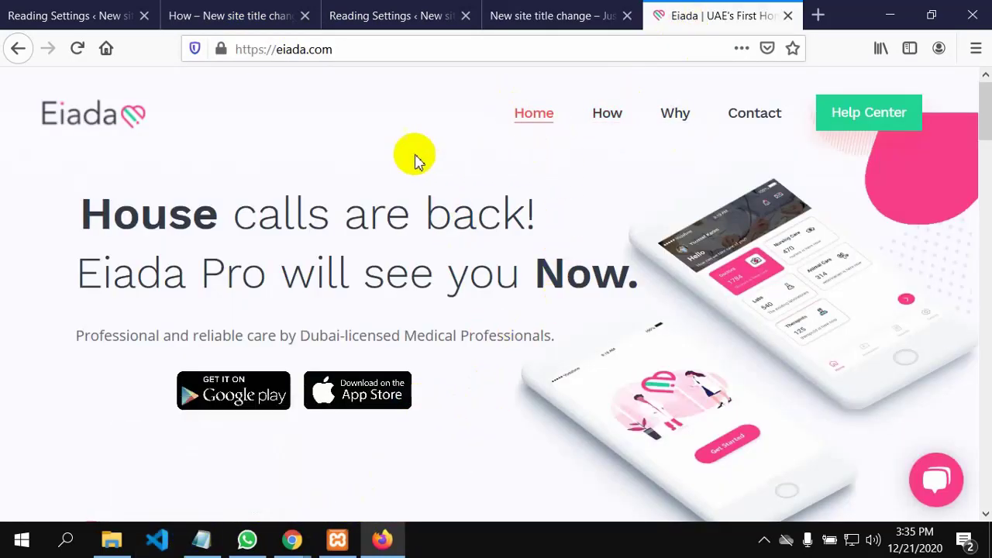
{"action": "left_click", "coordinate": [78, 16]}
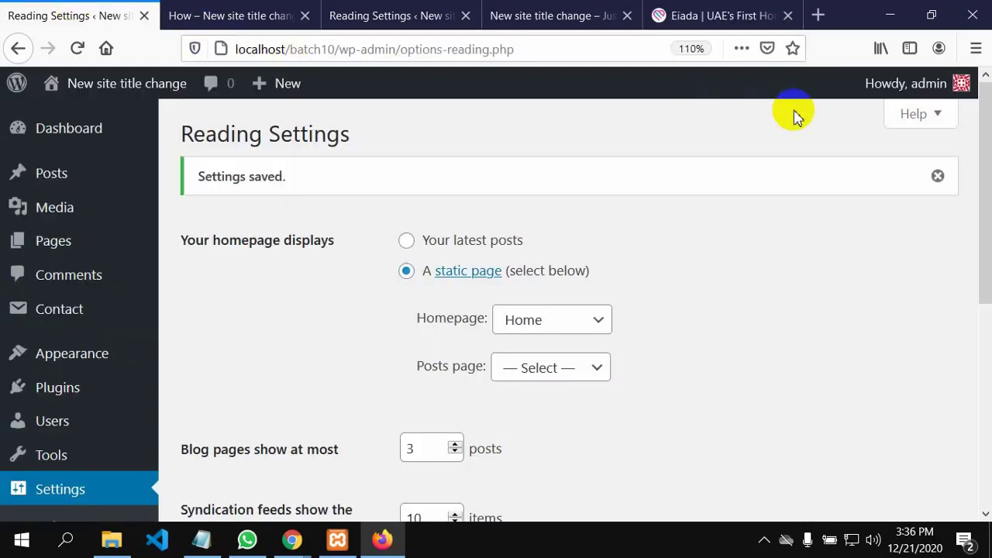
{"action": "left_click", "coordinate": [571, 17]}
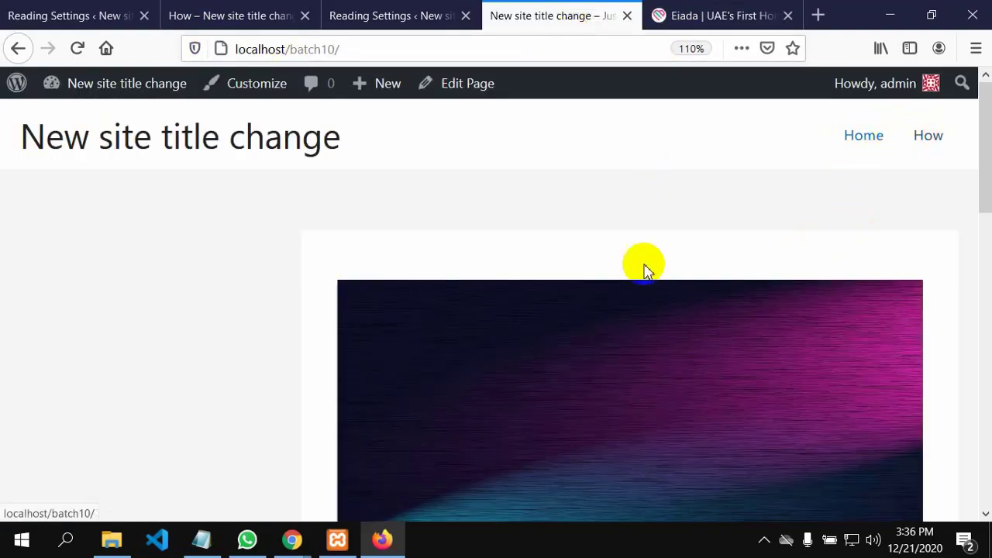
{"action": "mouse_move", "coordinate": [395, 547]}
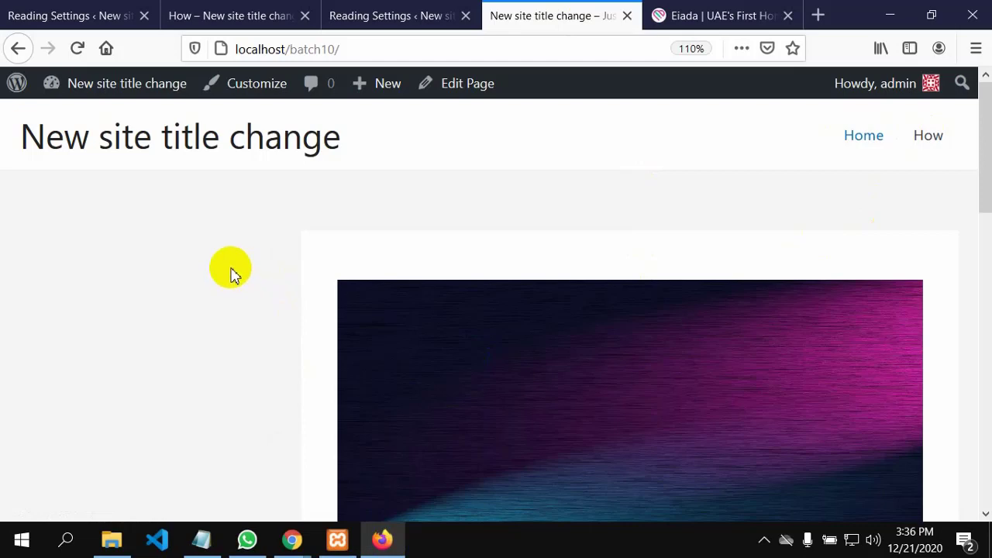
Reopen the Reading Settings and review the static homepage selection
{"action": "left_click", "coordinate": [10, 7]}
{"action": "mouse_move", "coordinate": [108, 186]}
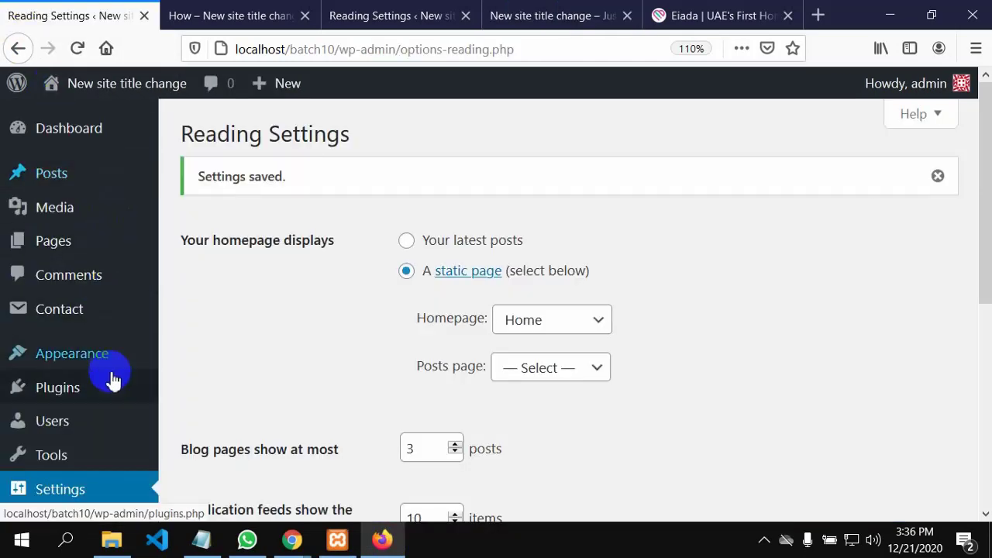
{"action": "scroll", "coordinate": [111, 378], "scroll_direction": "down", "scroll_amount": 3}
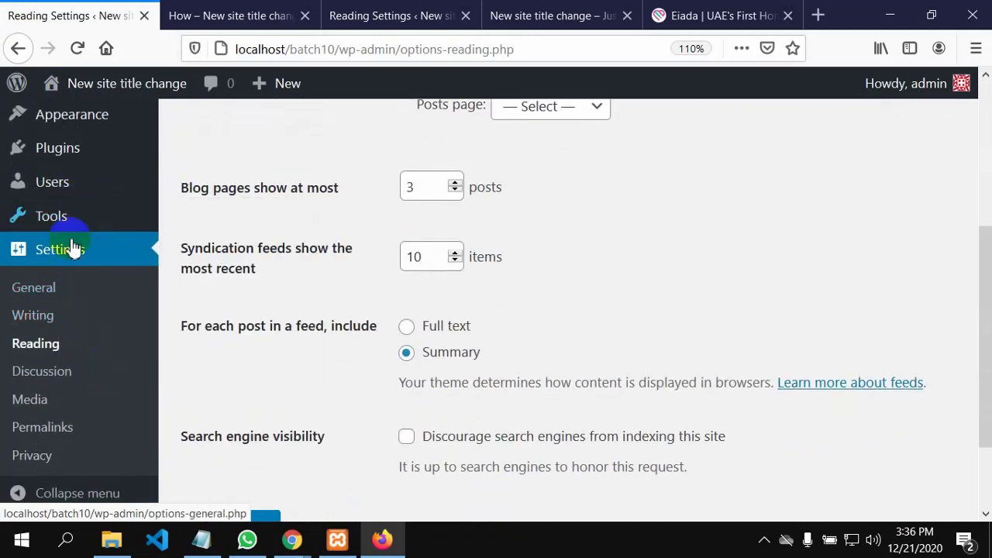
{"action": "left_click", "coordinate": [66, 344]}
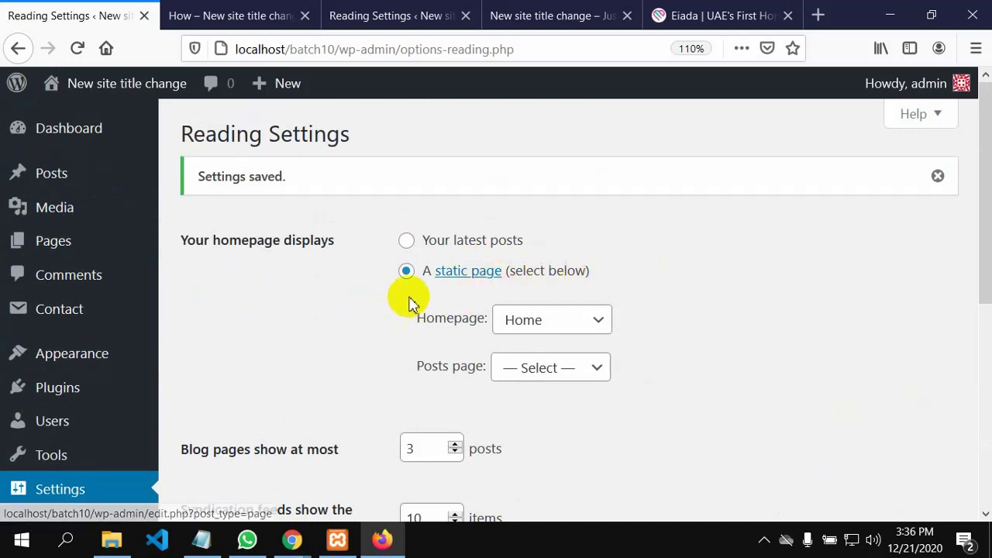
Open the Menus screen, tick How in the page list and review the Primary menu's structure and display location
{"action": "mouse_move", "coordinate": [55, 259]}
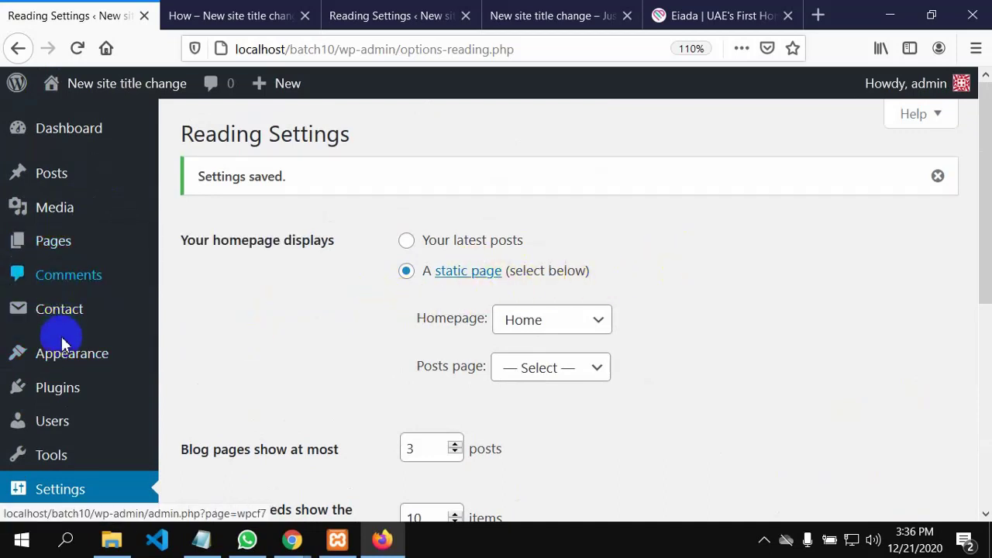
{"action": "mouse_move", "coordinate": [28, 354]}
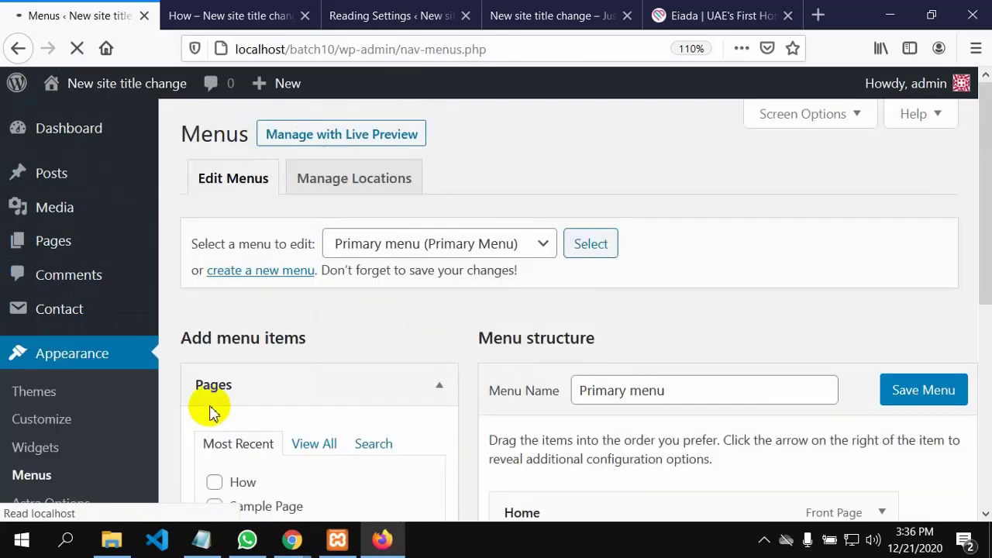
{"action": "scroll", "coordinate": [284, 377], "scroll_direction": "down", "scroll_amount": 2}
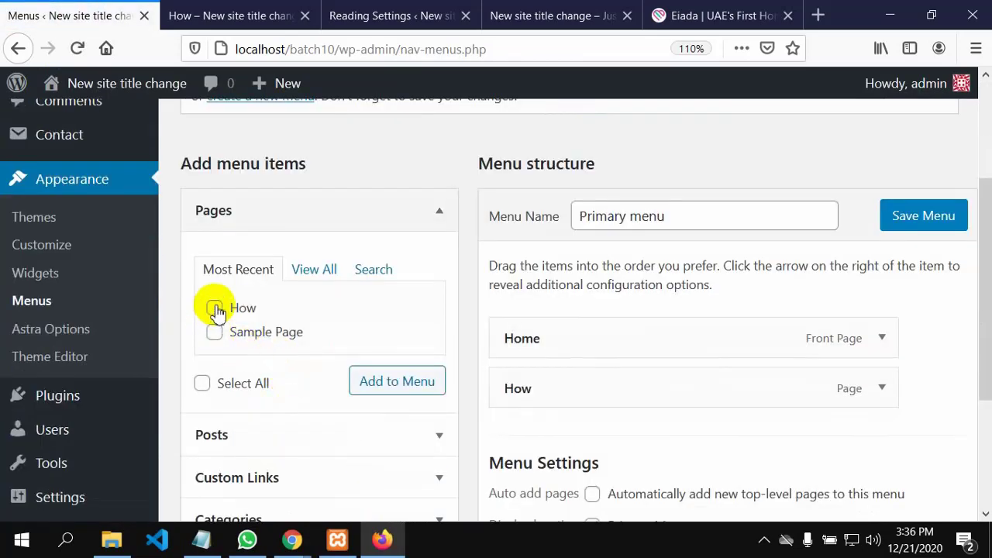
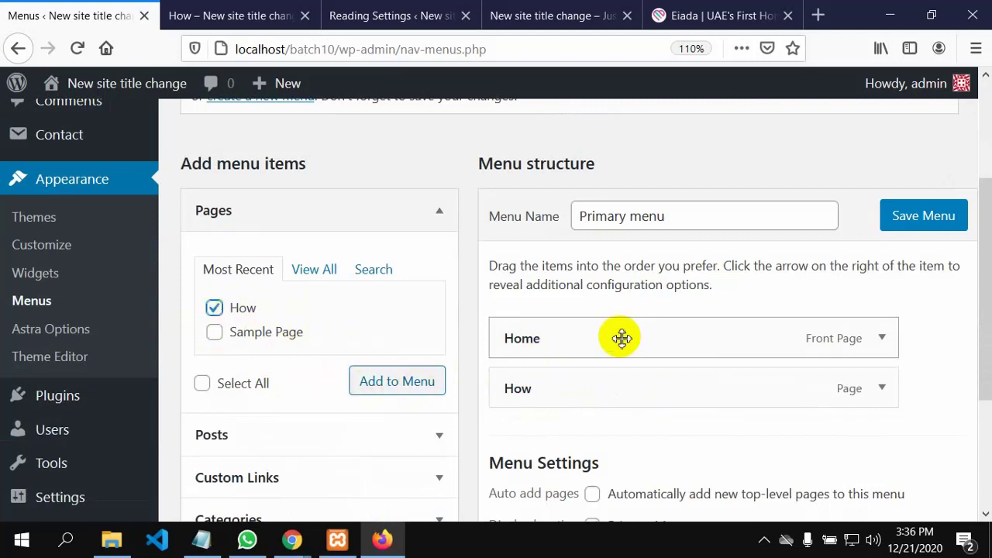
{"action": "scroll", "coordinate": [620, 333], "scroll_direction": "down", "scroll_amount": 3}
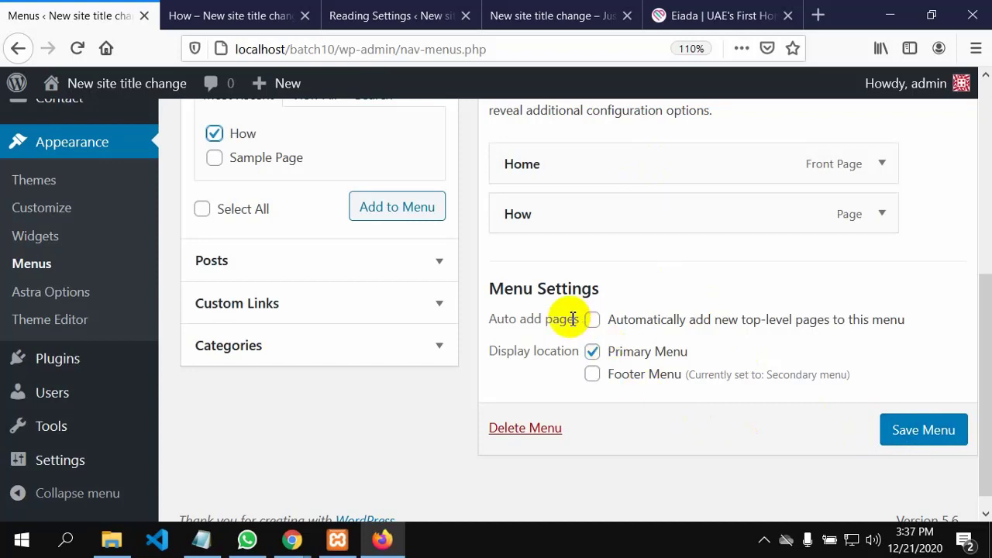
{"action": "scroll", "coordinate": [571, 319], "scroll_direction": "up", "scroll_amount": 8}
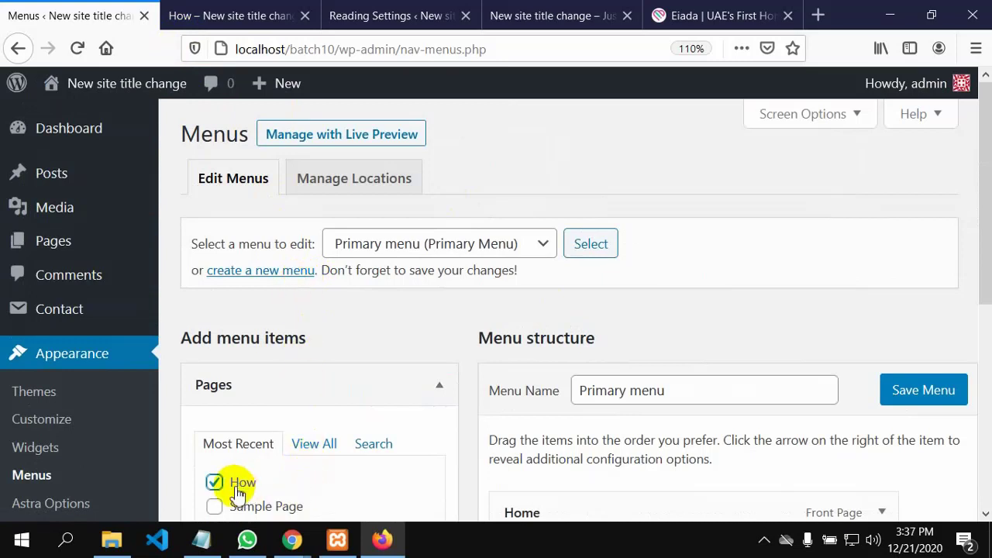
{"action": "mouse_move", "coordinate": [395, 547]}
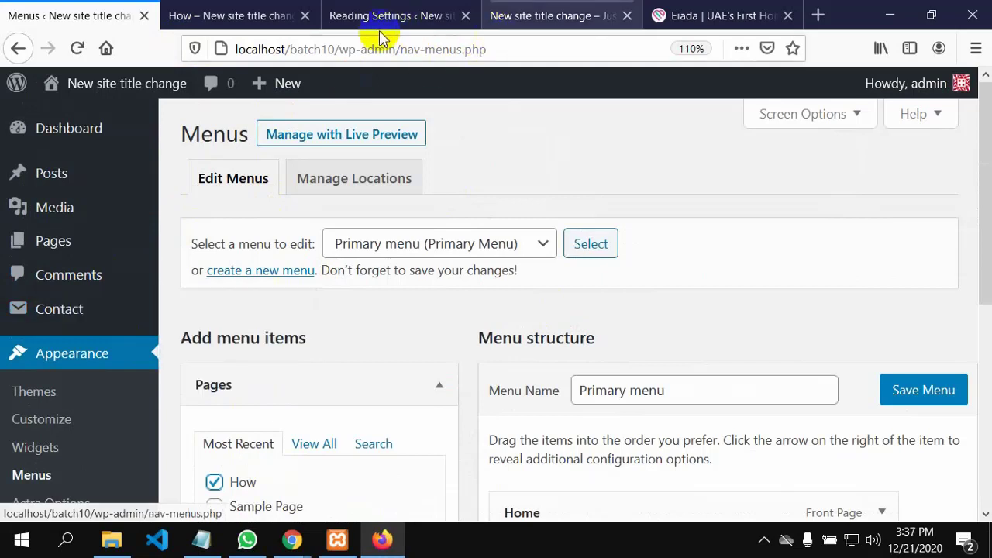
Check the Eiada site's menu again and close the browser tab showing the local How page
{"action": "left_click", "coordinate": [697, 12]}
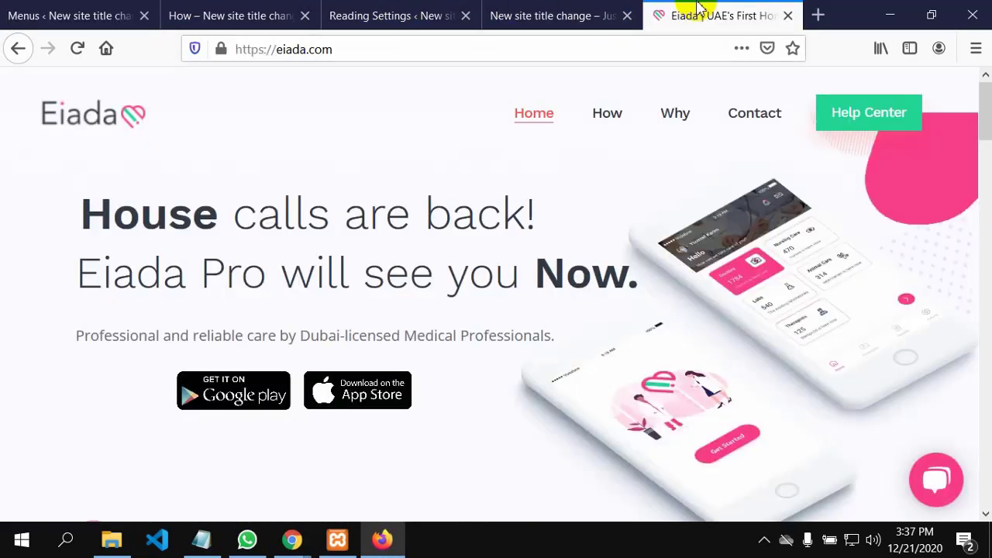
{"action": "left_click", "coordinate": [122, 16]}
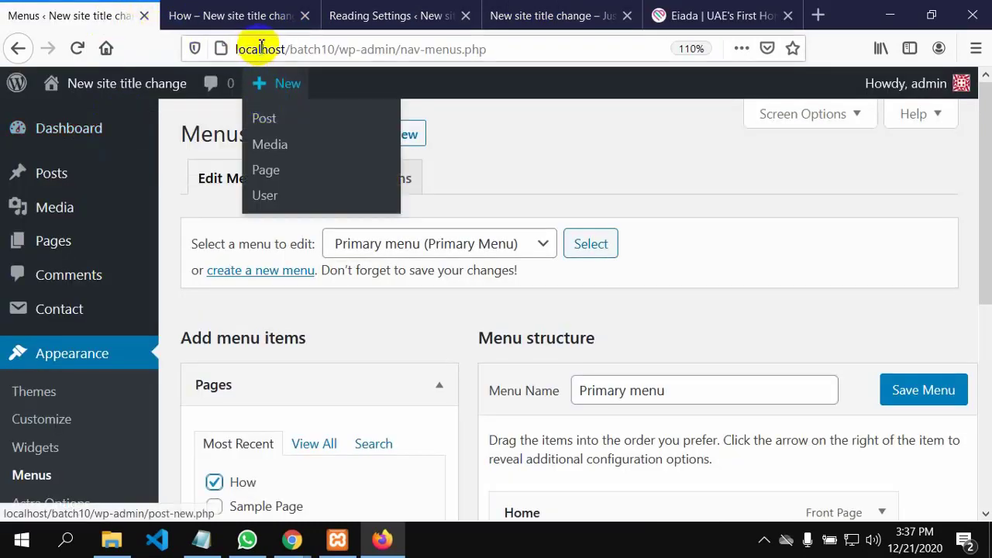
{"action": "left_click", "coordinate": [250, 13]}
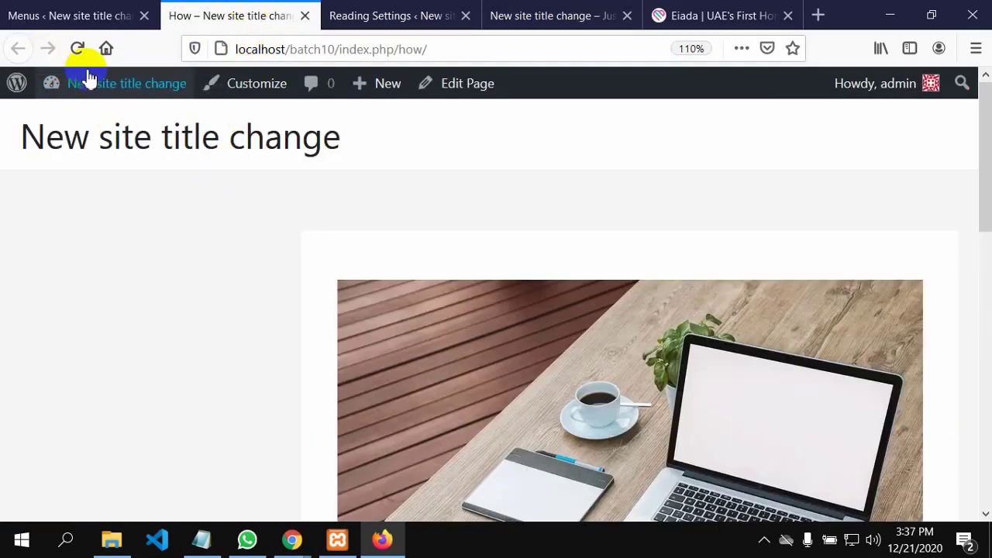
{"action": "left_click", "coordinate": [306, 17]}
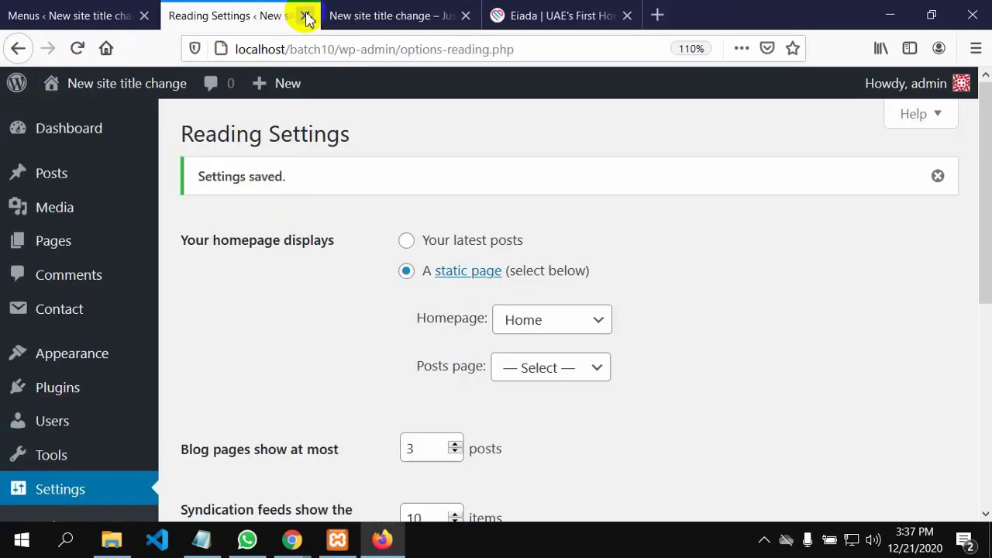
Open the All Pages list and open two new-page editors, each in its own browser tab
{"action": "left_click", "coordinate": [67, 19]}
{"action": "mouse_move", "coordinate": [49, 240]}
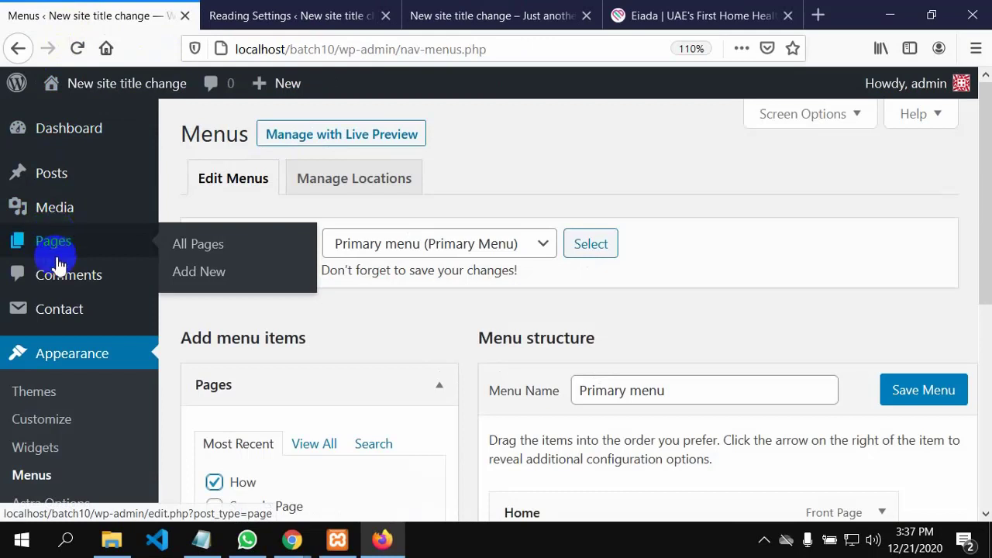
{"action": "left_click", "coordinate": [196, 244]}
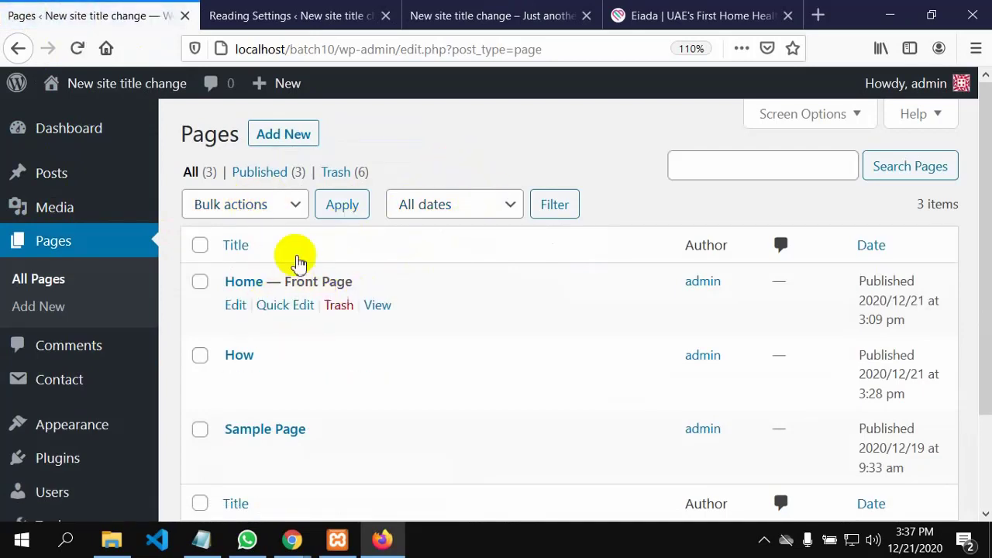
{"action": "right_click", "coordinate": [285, 138]}
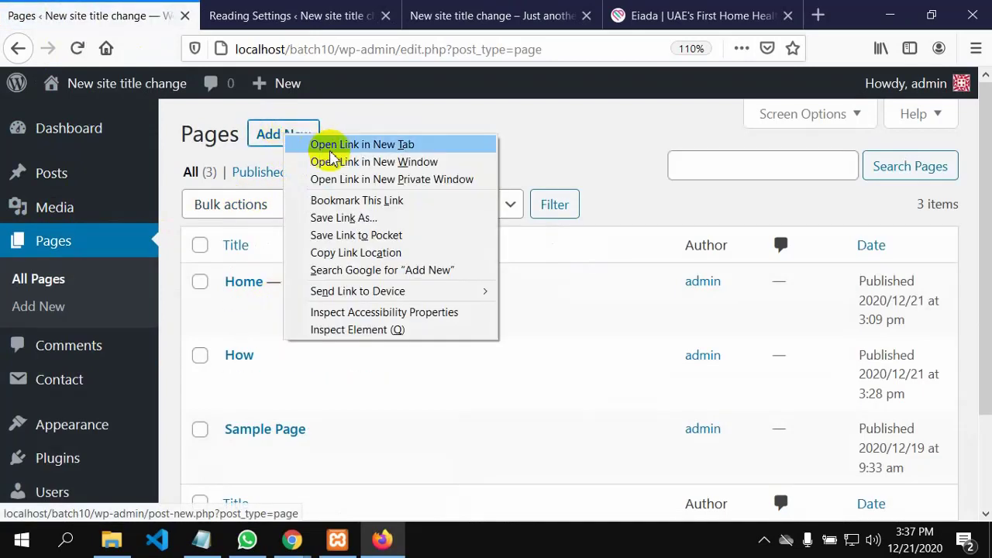
{"action": "left_click", "coordinate": [324, 144]}
{"action": "right_click", "coordinate": [266, 134]}
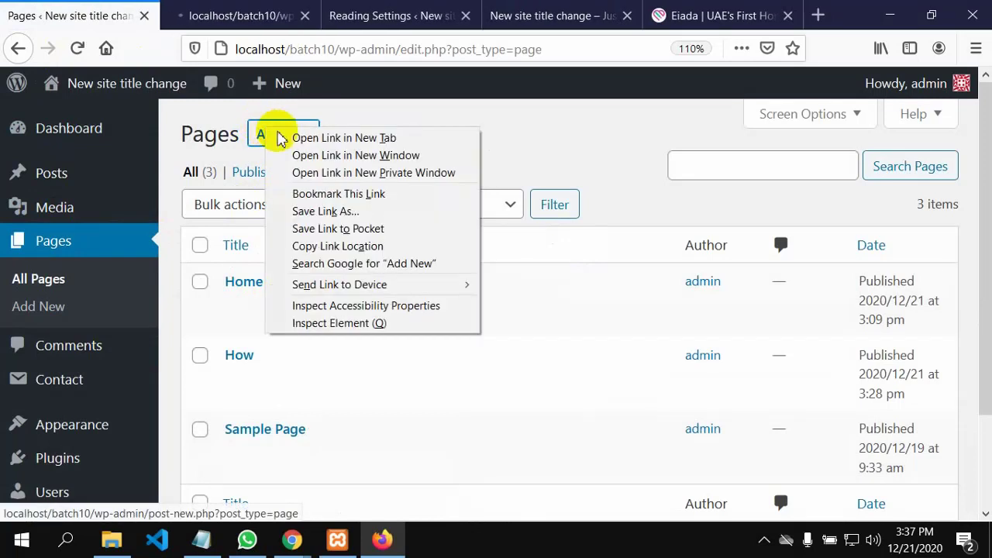
{"action": "left_click", "coordinate": [307, 138]}
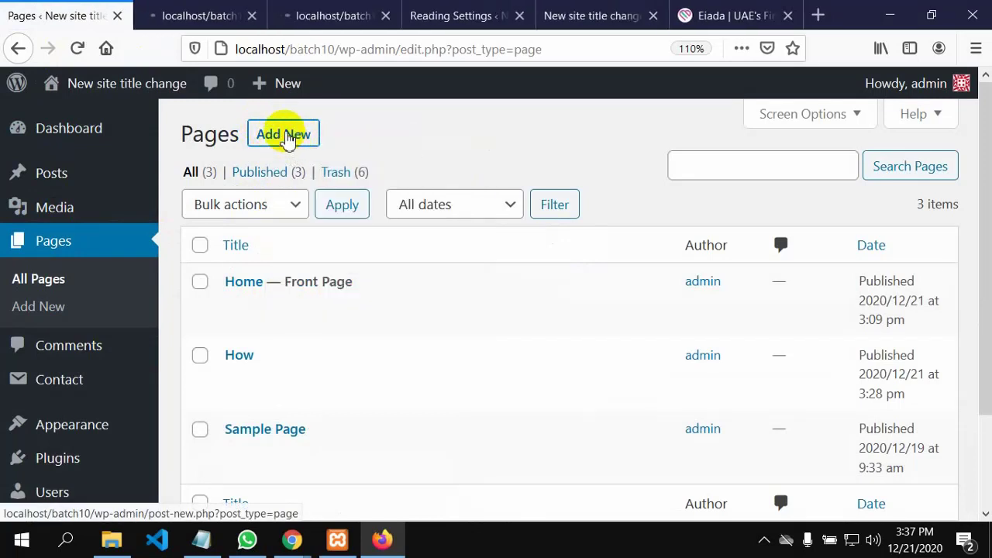
Check the two new-page tabs, view the Eiada site's Why page for reference and return to the Pages list
{"action": "right_click", "coordinate": [285, 138]}
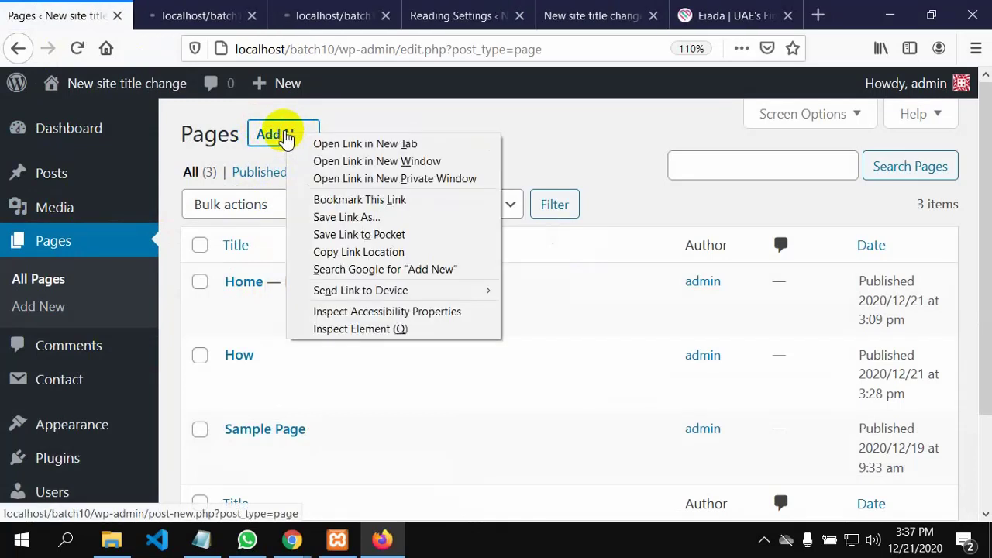
{"action": "left_click", "coordinate": [198, 10]}
{"action": "left_click", "coordinate": [197, 10]}
{"action": "left_click", "coordinate": [346, 10]}
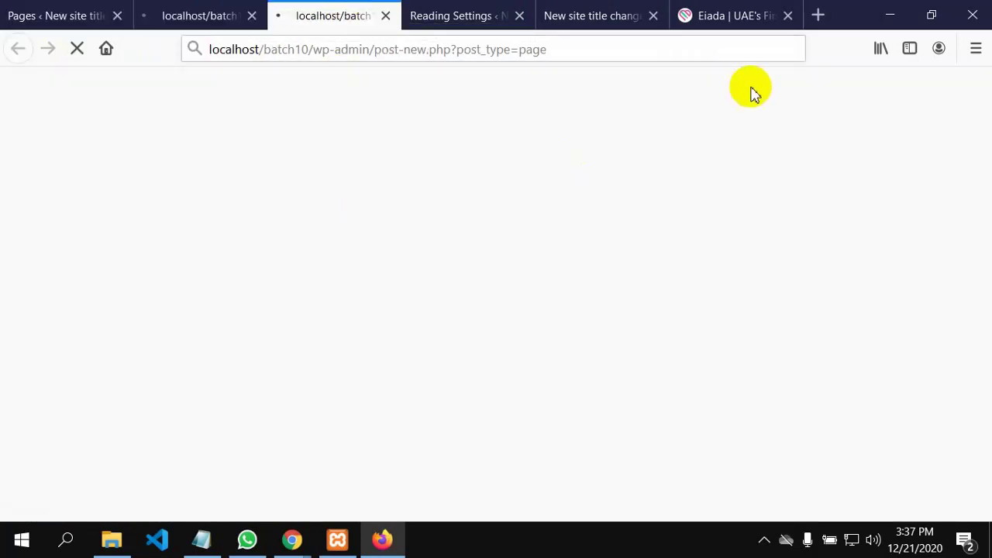
{"action": "left_click", "coordinate": [734, 22]}
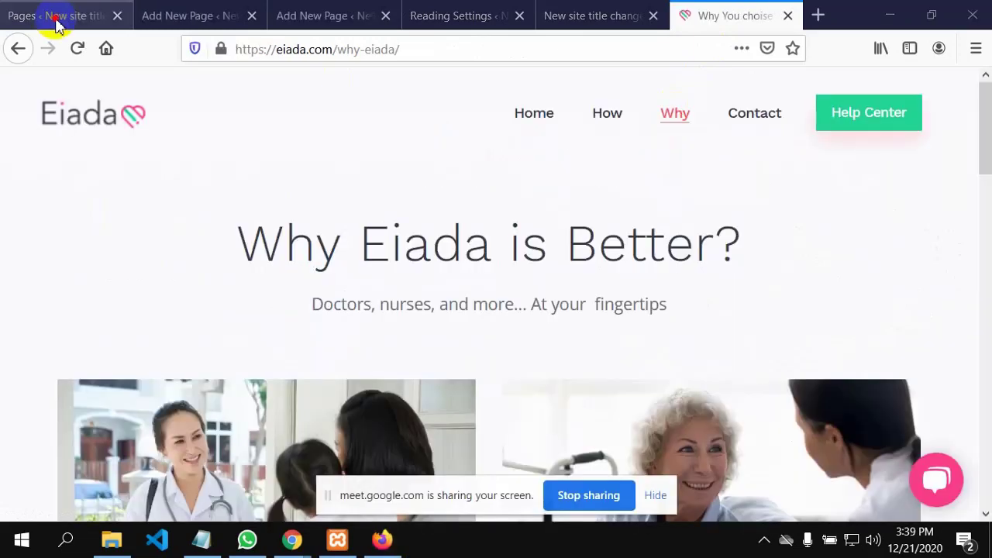
{"action": "left_click", "coordinate": [31, 17]}
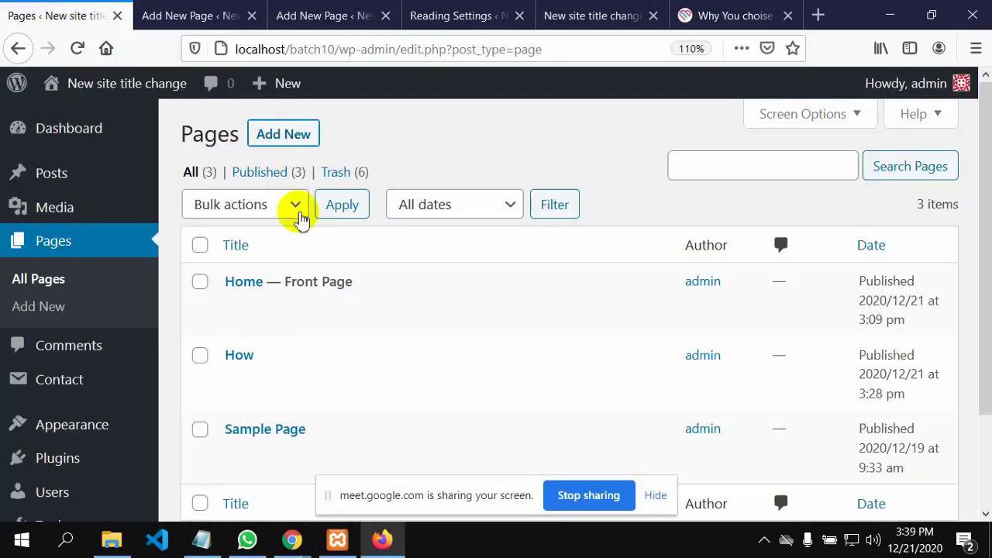
In the first new-page editor, set the Astra sidebar setting to No Sidebar
{"action": "left_click", "coordinate": [197, 10]}
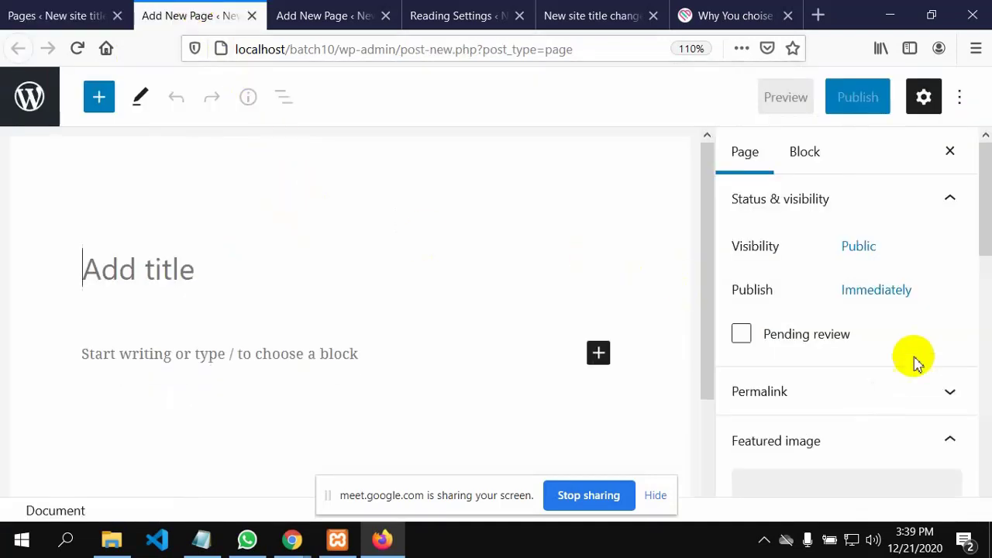
{"action": "scroll", "coordinate": [928, 351], "scroll_direction": "down", "scroll_amount": 10}
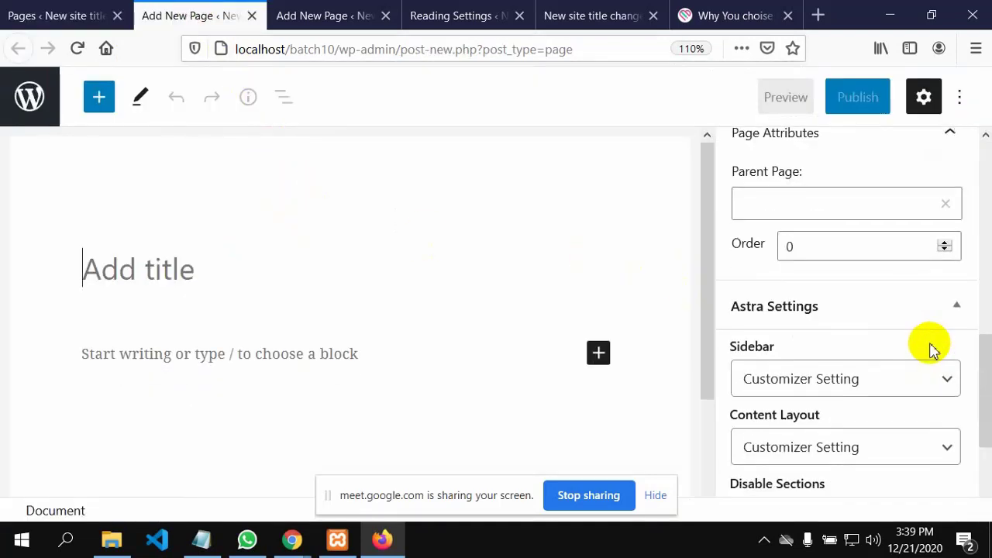
{"action": "left_click", "coordinate": [947, 391]}
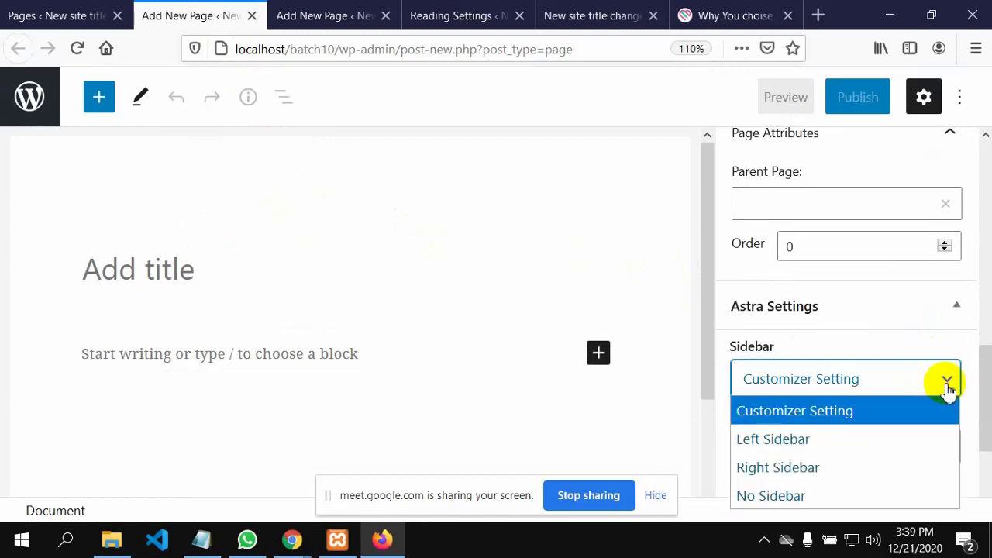
{"action": "left_click", "coordinate": [821, 494]}
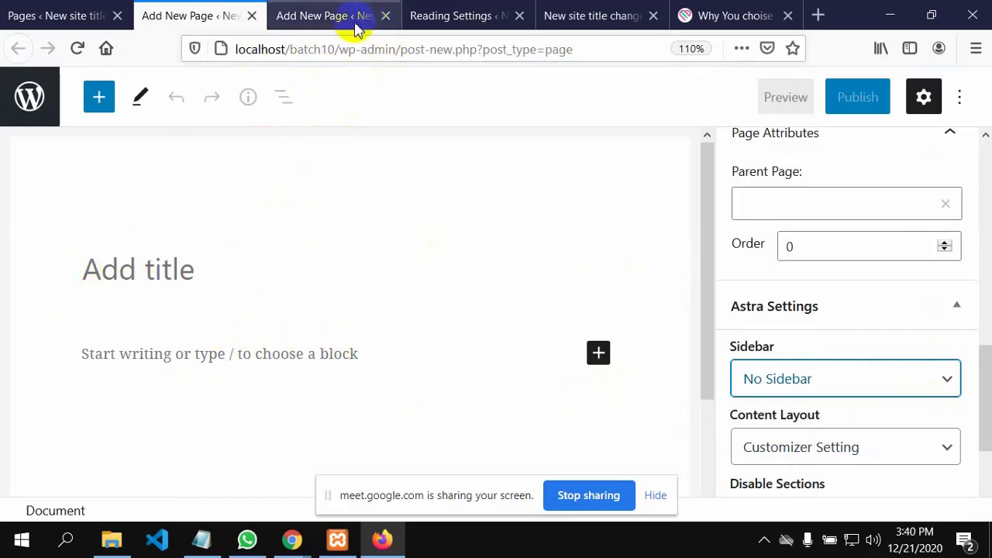
{"action": "left_click", "coordinate": [384, 539]}
{"action": "left_click", "coordinate": [385, 540]}
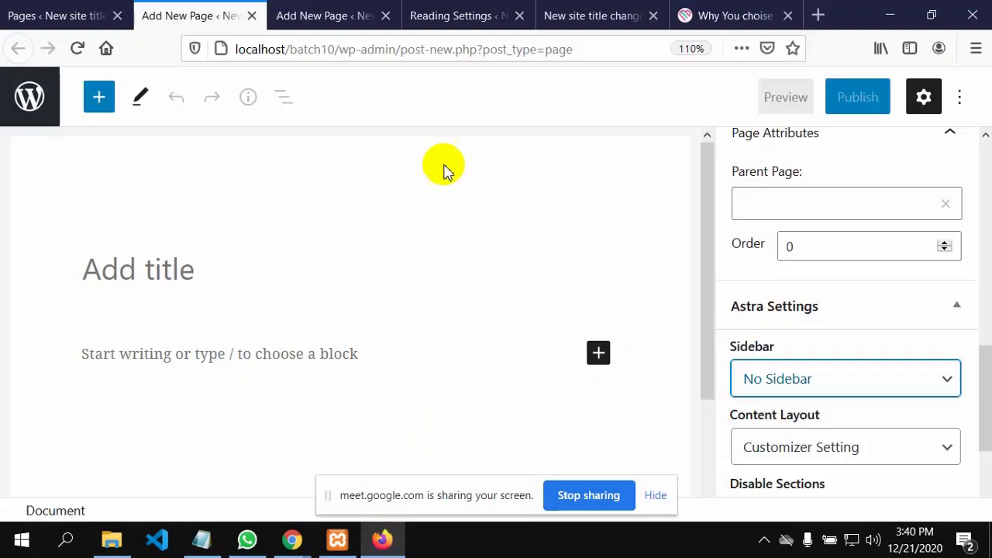
Check the Eiada site's Why page and the Pages list, and title the first new page "why"
{"action": "left_click", "coordinate": [705, 19]}
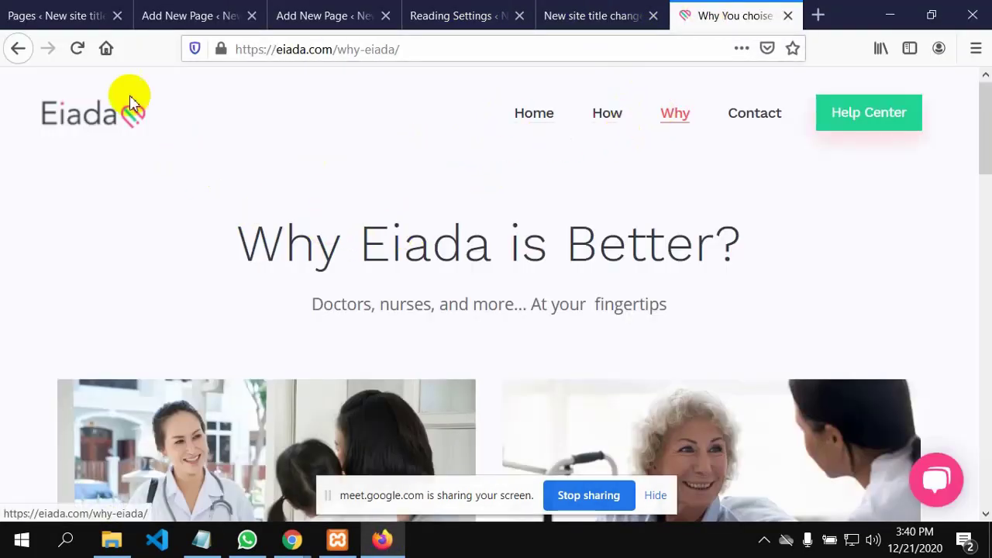
{"action": "left_click", "coordinate": [78, 17]}
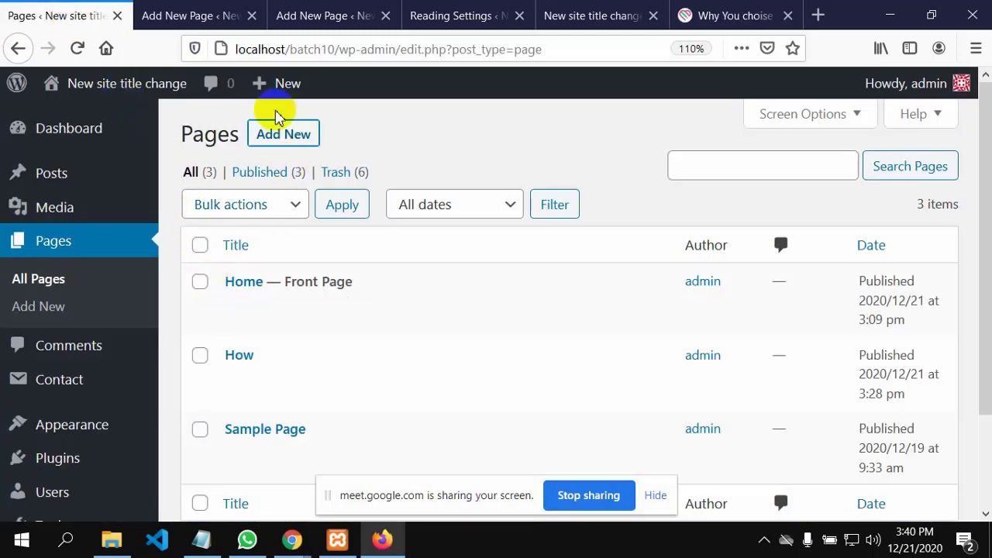
{"action": "left_click", "coordinate": [194, 14]}
{"action": "left_click", "coordinate": [107, 277]}
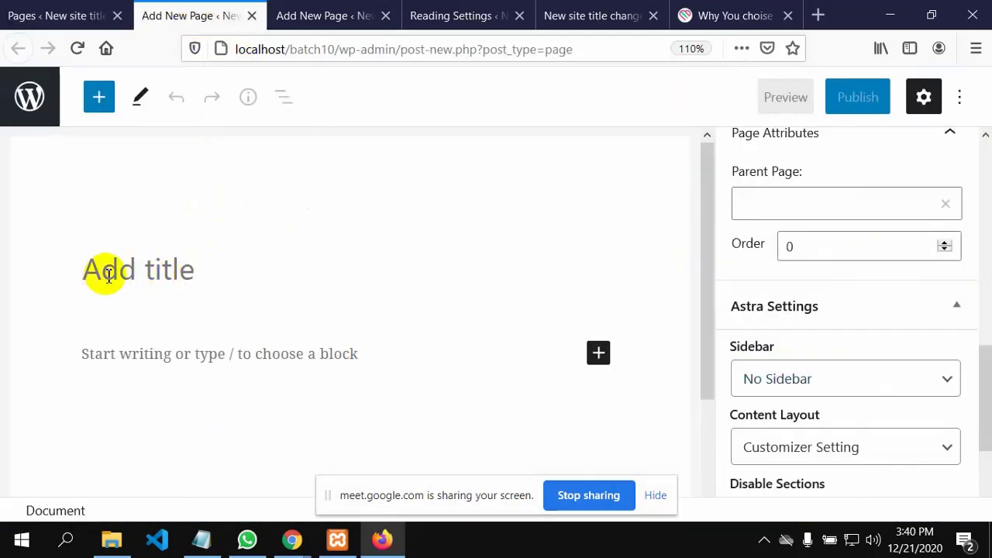
{"action": "type", "text": "W"}
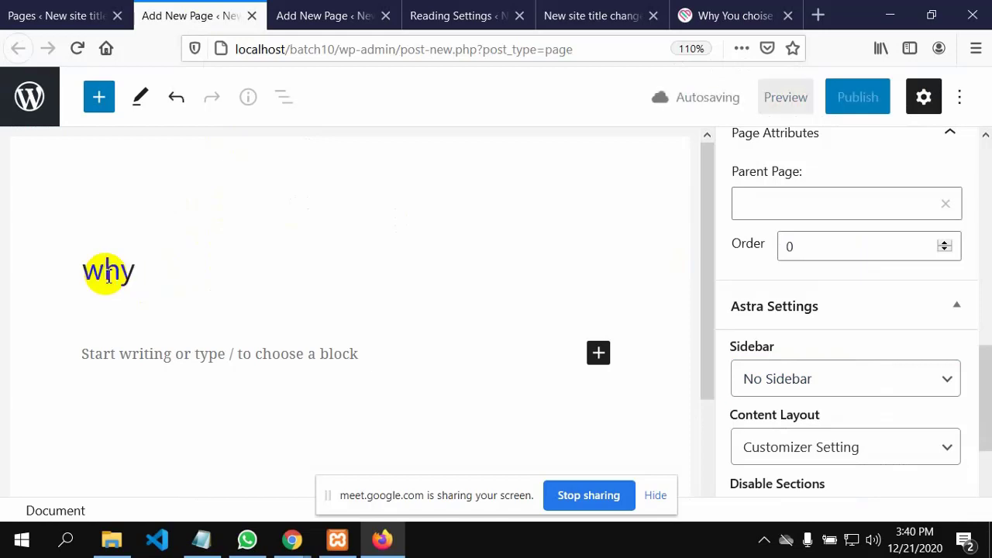
Copy the heading "Why Eiada is Better?" from the Eiada site's Why page and return to the why page's editor
{"action": "left_click", "coordinate": [707, 25]}
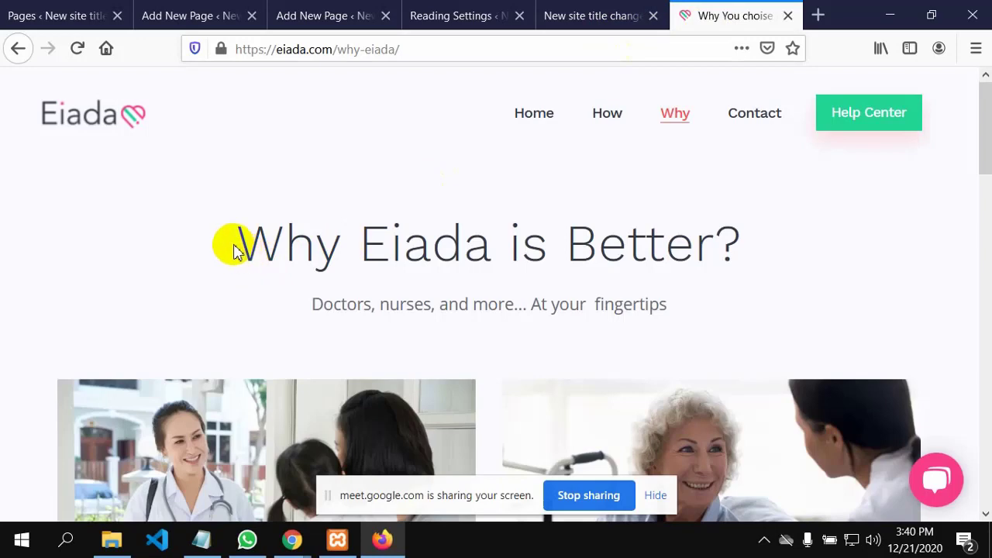
{"action": "left_click_drag", "start_coordinate": [234, 250], "coordinate": [743, 225]}
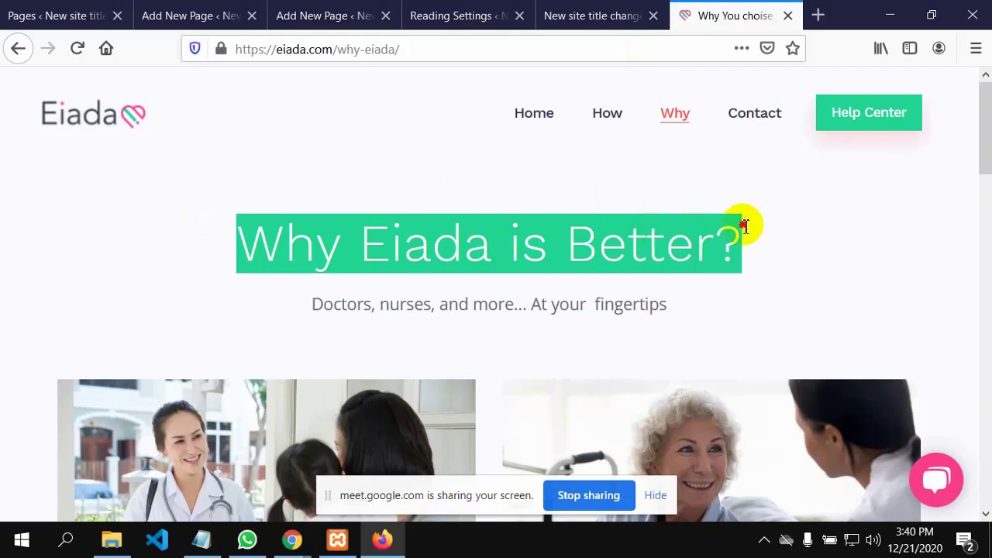
{"action": "right_click", "coordinate": [537, 242]}
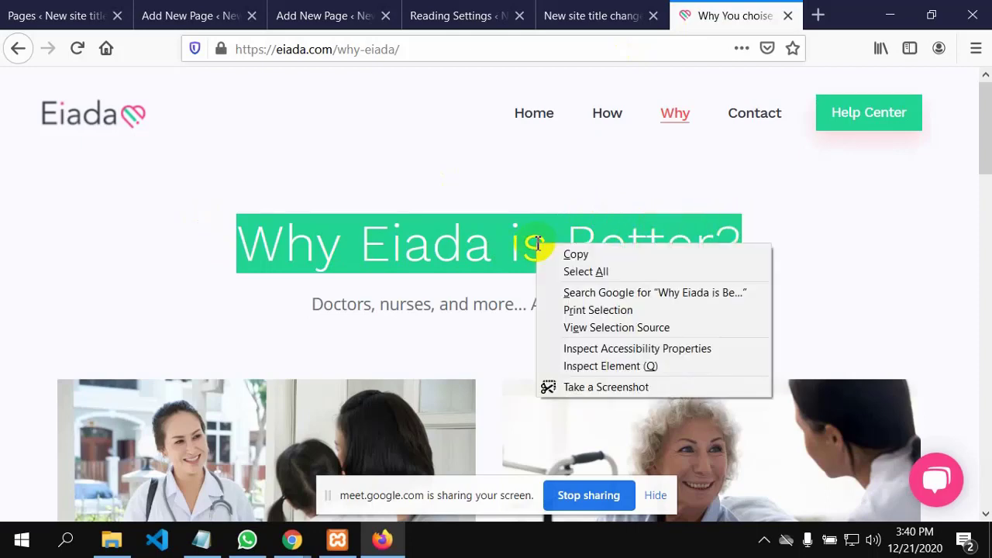
{"action": "left_click", "coordinate": [579, 255]}
{"action": "left_click", "coordinate": [47, 16]}
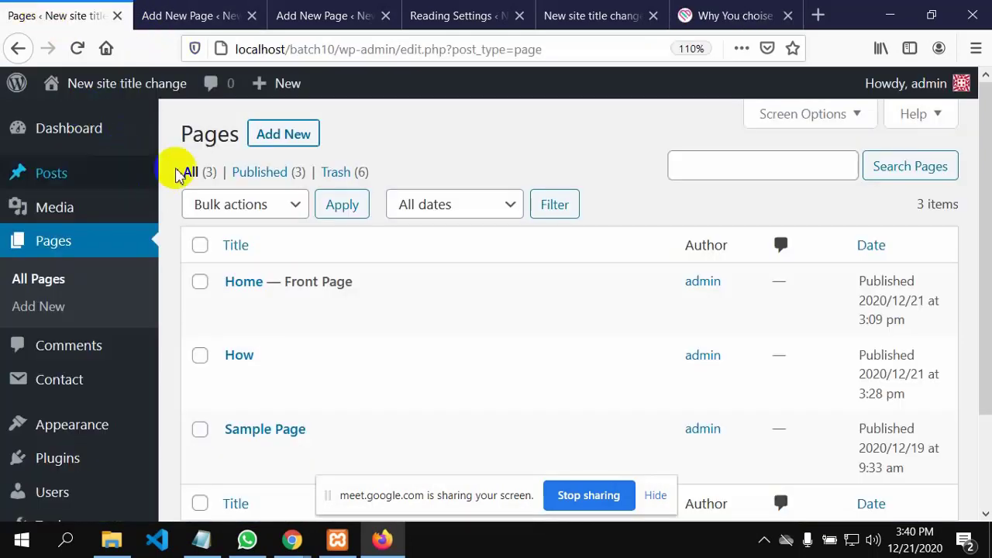
{"action": "left_click", "coordinate": [183, 23]}
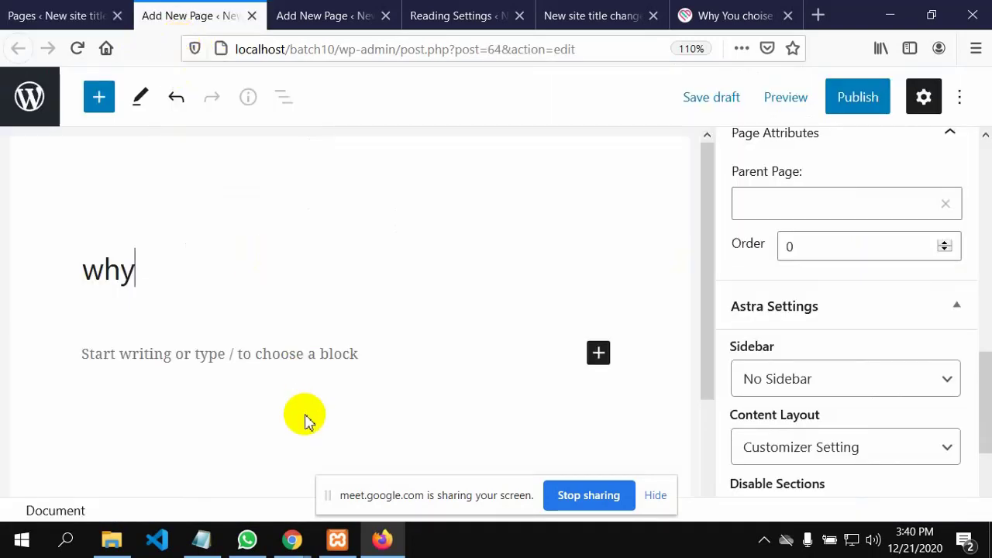
Insert a Heading block below the page title and paste the text "Why Eiada is Better?" into it
{"action": "left_click", "coordinate": [599, 355]}
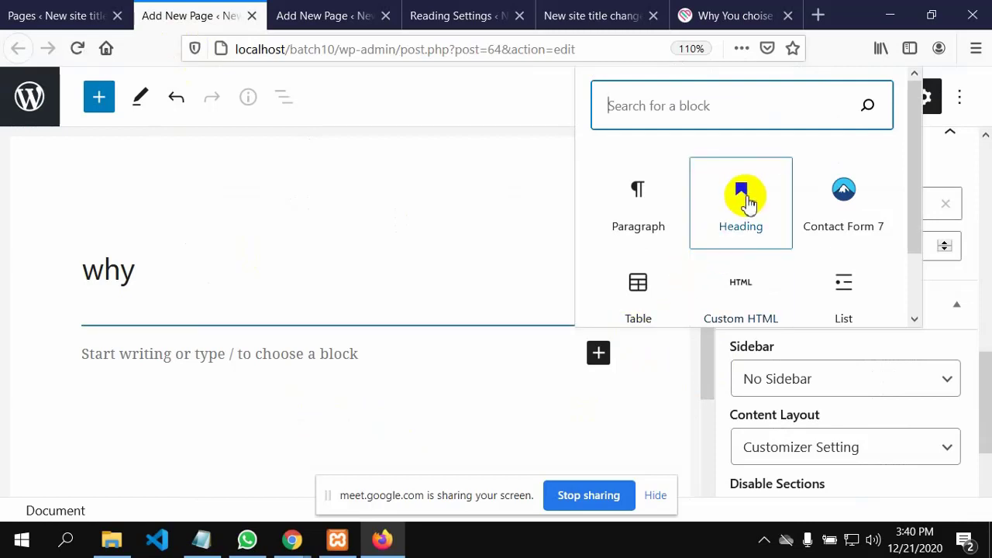
{"action": "left_click", "coordinate": [747, 203]}
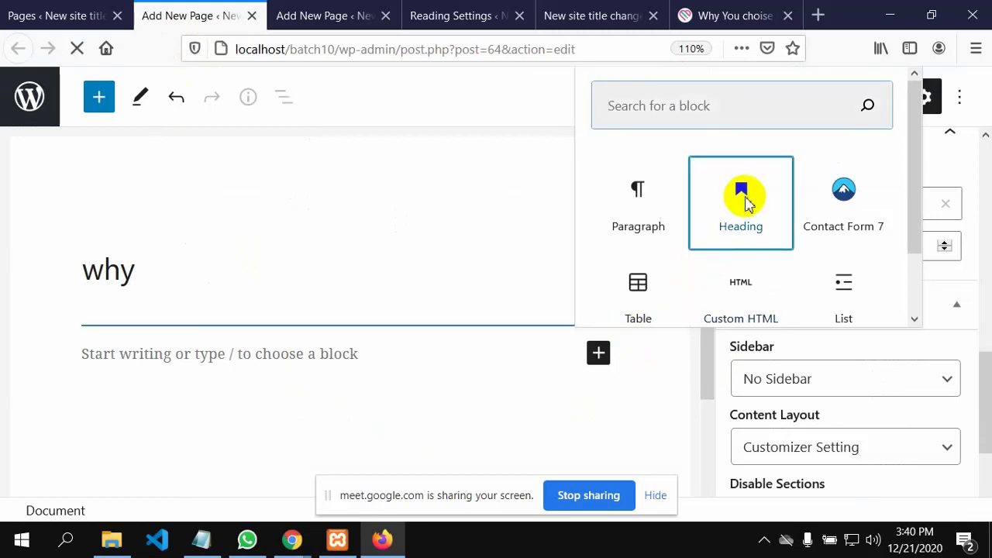
{"action": "left_click", "coordinate": [746, 203]}
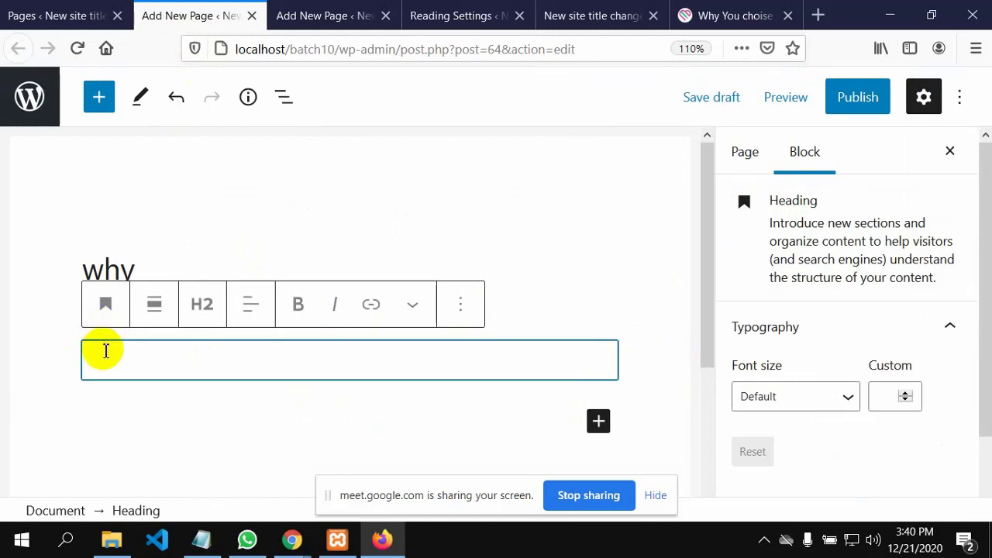
{"action": "left_click", "coordinate": [102, 354]}
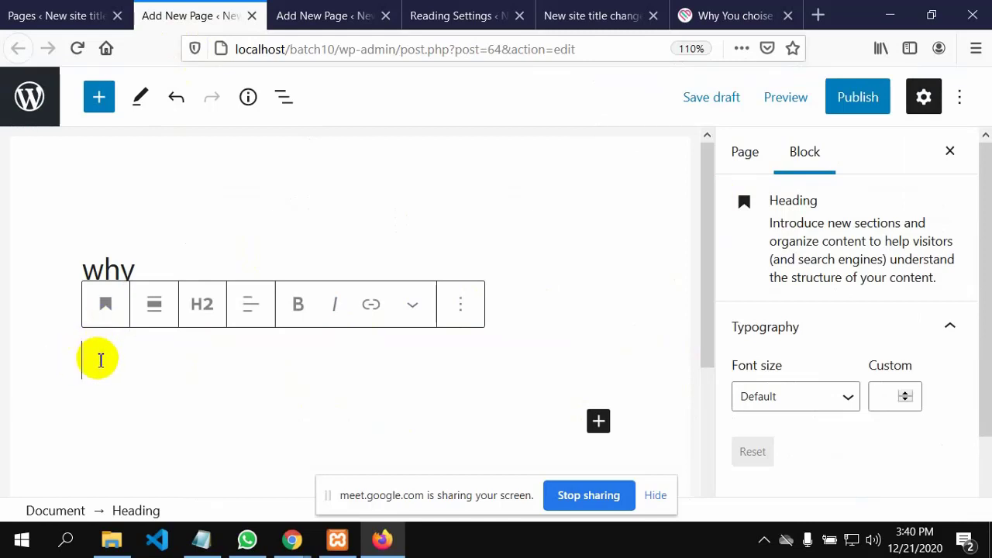
{"action": "key", "text": "ctrl+v"}
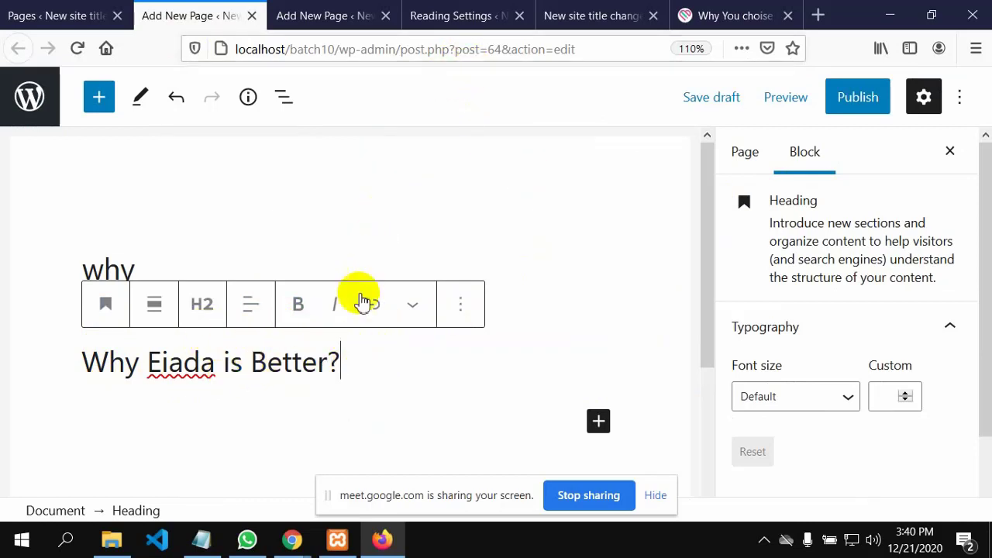
Center-align the text of the "Why Eiada is Better?" heading
{"action": "left_click", "coordinate": [460, 312]}
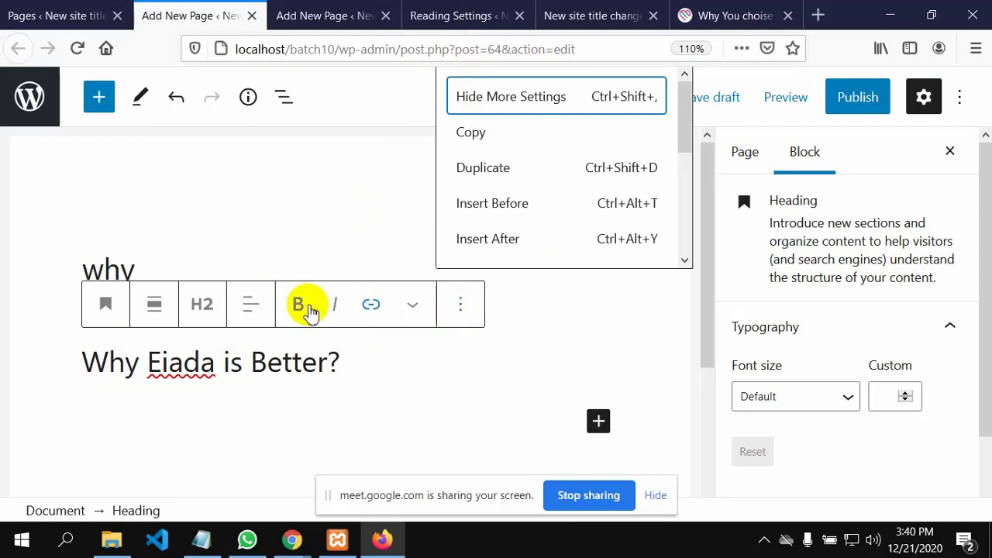
{"action": "left_click", "coordinate": [256, 309]}
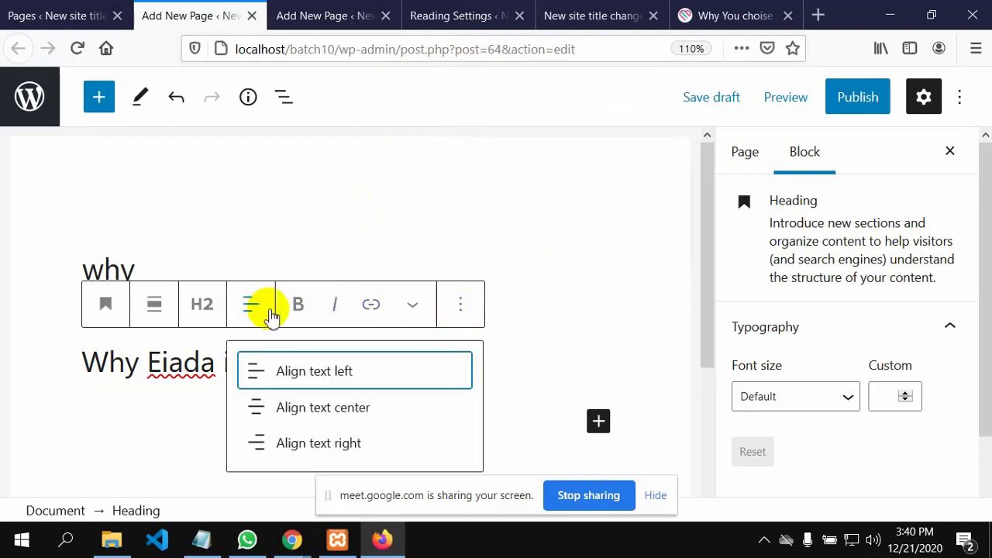
{"action": "left_click", "coordinate": [293, 411]}
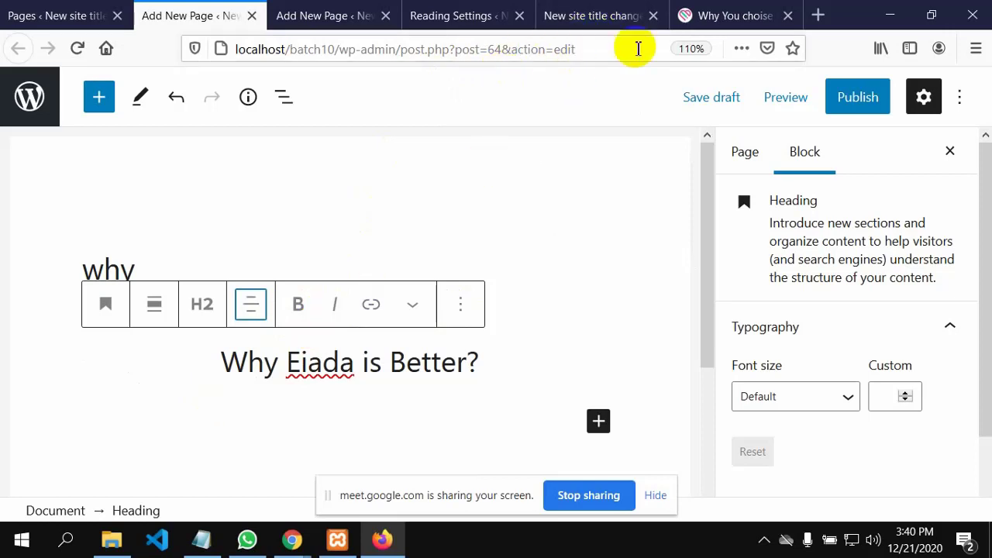
Examine the layout of the Eiada site's Why page, including the subtitle and the images below its heading
{"action": "left_click", "coordinate": [749, 11]}
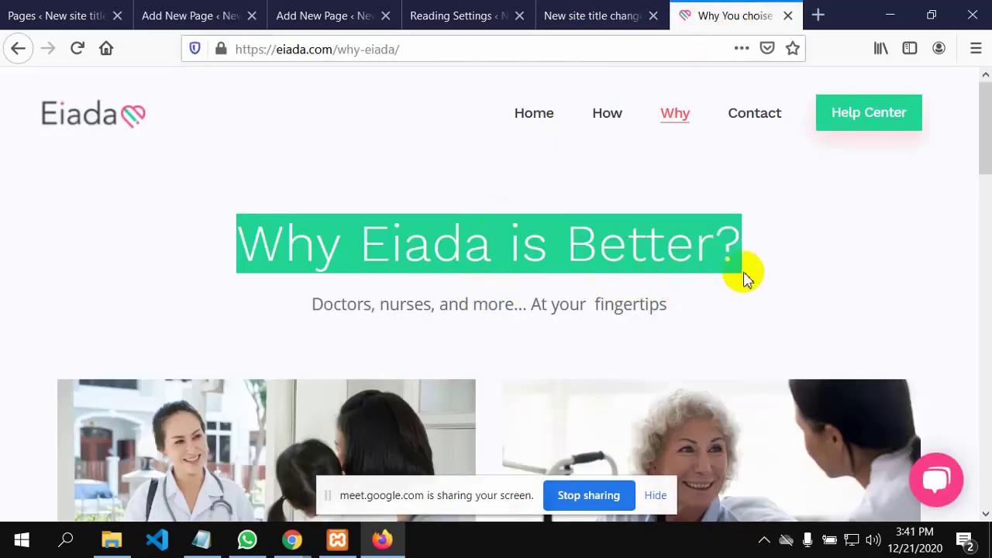
{"action": "left_click", "coordinate": [786, 255]}
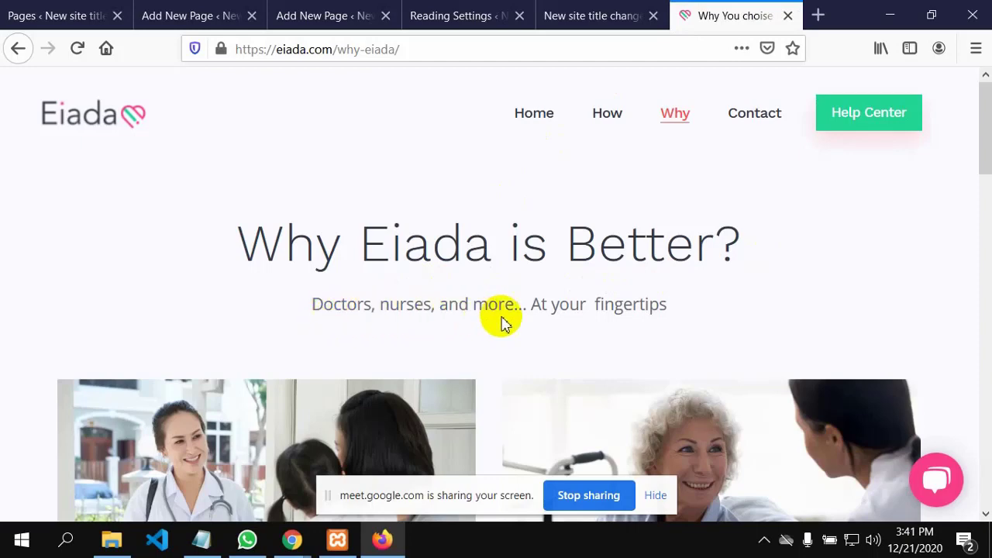
{"action": "left_click", "coordinate": [628, 304]}
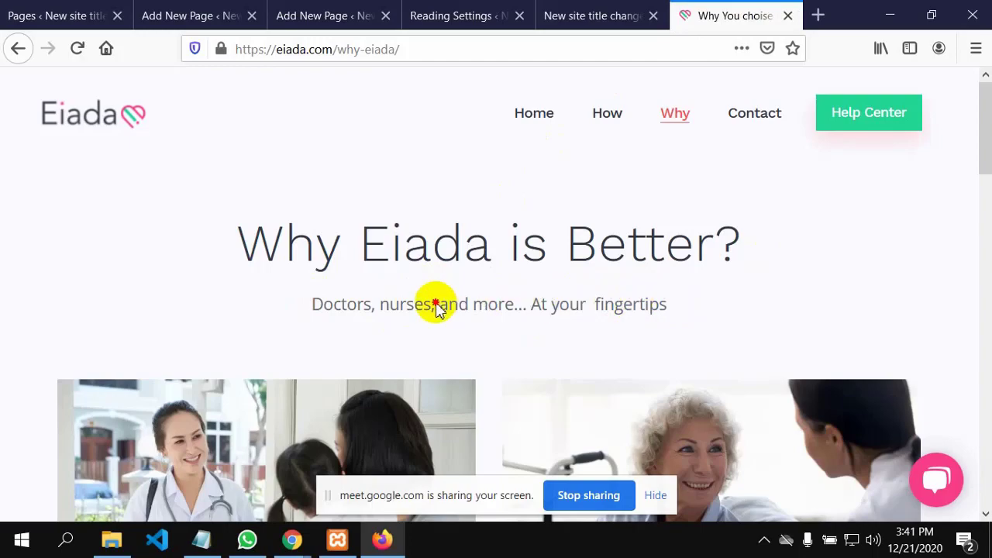
{"action": "scroll", "coordinate": [525, 279], "scroll_direction": "down", "scroll_amount": 3}
{"action": "scroll", "coordinate": [521, 279], "scroll_direction": "down", "scroll_amount": 5}
{"action": "scroll", "coordinate": [521, 279], "scroll_direction": "up", "scroll_amount": 6}
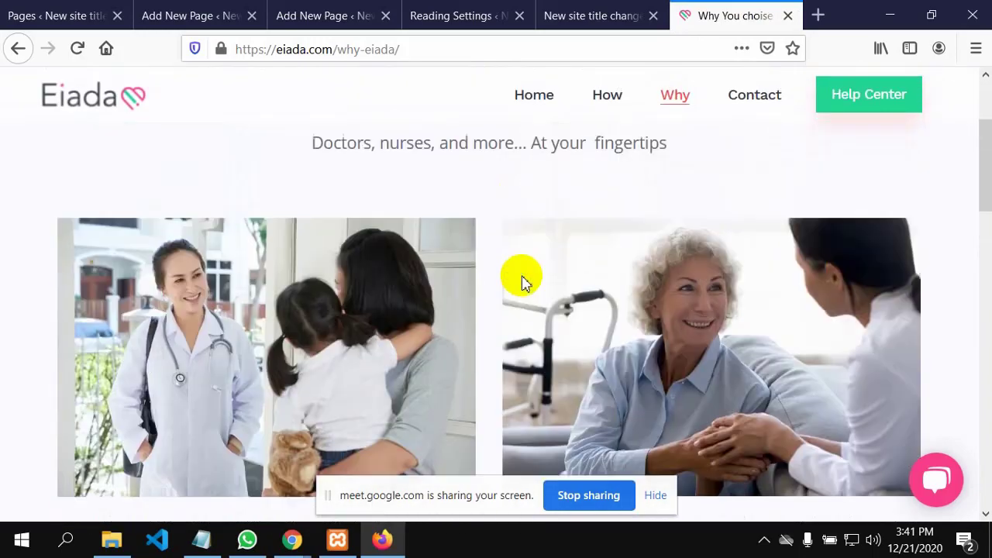
{"action": "scroll", "coordinate": [522, 281], "scroll_direction": "up", "scroll_amount": 2}
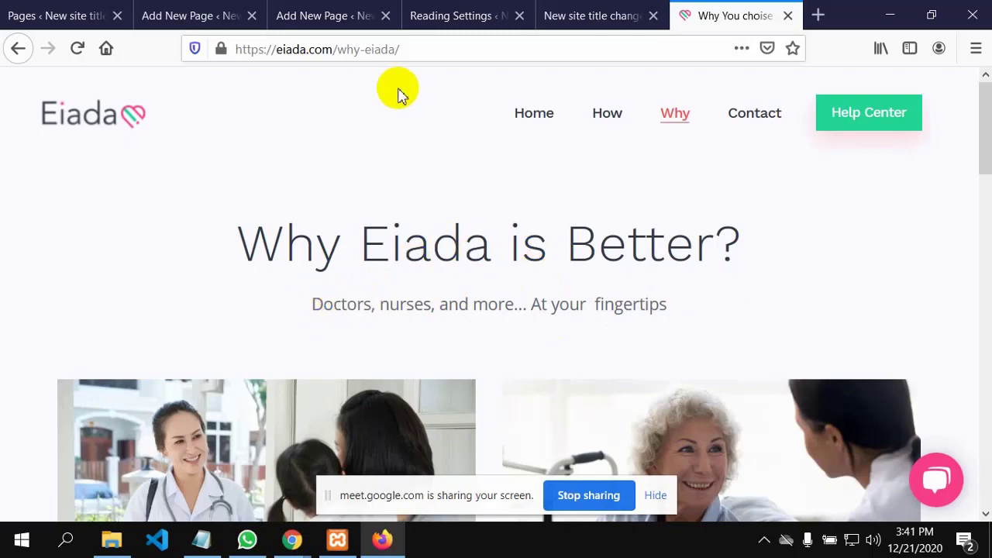
{"action": "scroll", "coordinate": [398, 97], "scroll_direction": "down", "scroll_amount": 8}
{"action": "scroll", "coordinate": [395, 155], "scroll_direction": "up", "scroll_amount": 7}
{"action": "scroll", "coordinate": [395, 186], "scroll_direction": "up", "scroll_amount": 1}
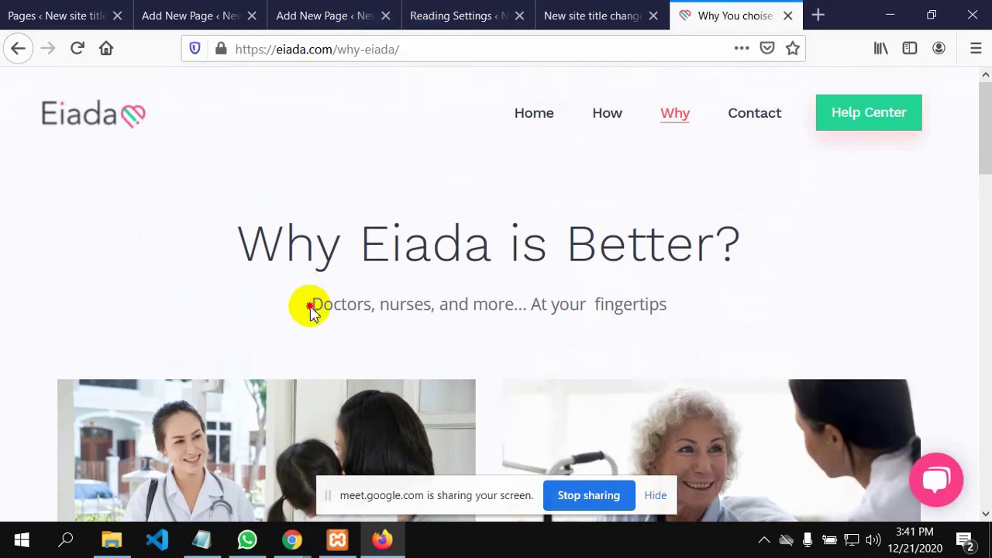
Copy "Eiada is Better?" with the subtitle "Doctors, nurses, and more... At your fingertips" from the Eiada page and return to the why page's editor
{"action": "left_click_drag", "start_coordinate": [395, 318], "coordinate": [458, 256]}
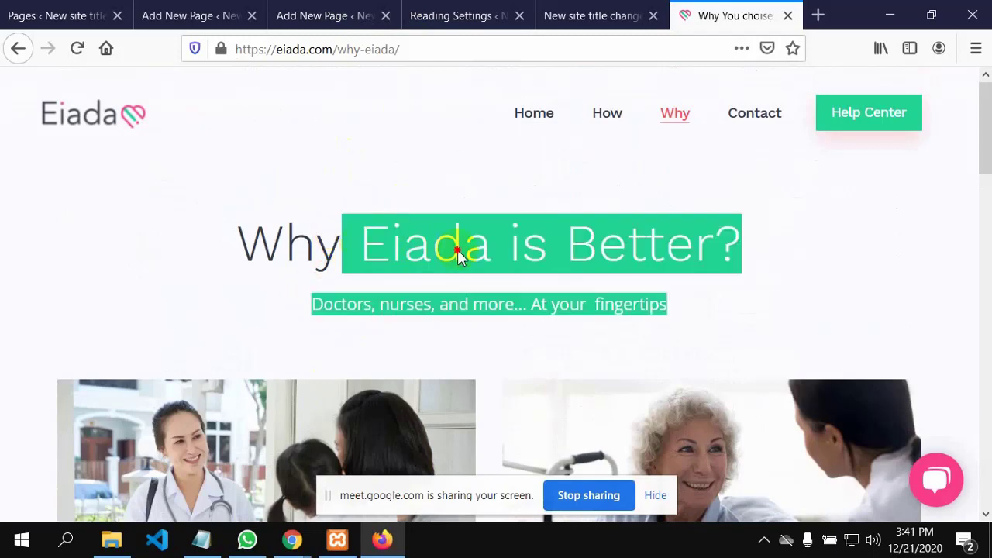
{"action": "left_click", "coordinate": [464, 303]}
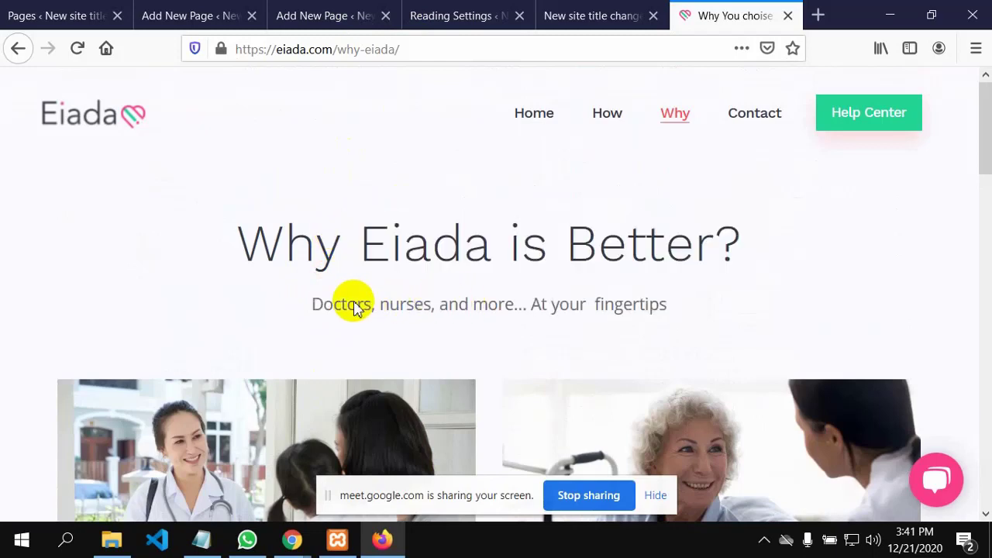
{"action": "left_click_drag", "start_coordinate": [361, 243], "coordinate": [486, 273]}
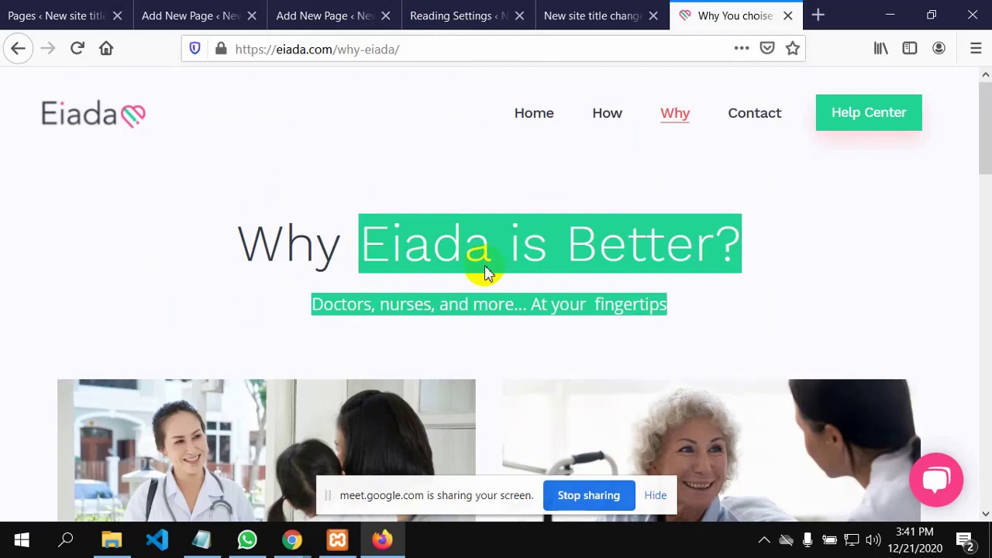
{"action": "left_click", "coordinate": [684, 282]}
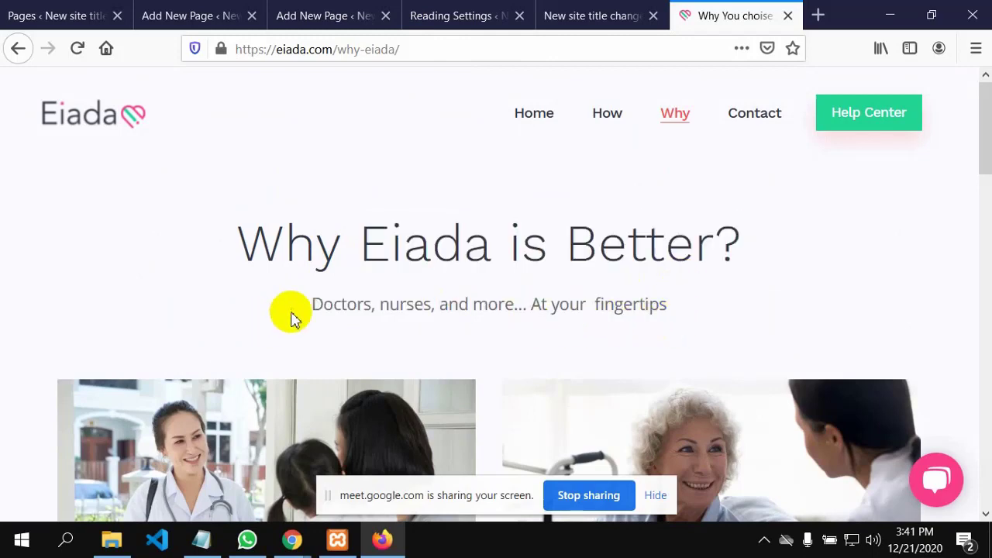
{"action": "left_click_drag", "start_coordinate": [355, 241], "coordinate": [359, 303]}
{"action": "right_click", "coordinate": [366, 306]}
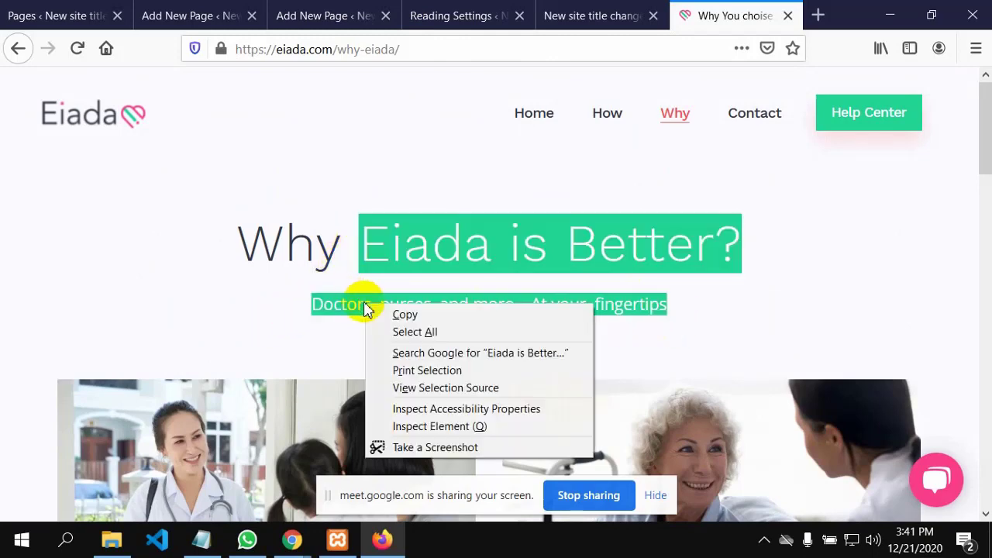
{"action": "left_click", "coordinate": [391, 315]}
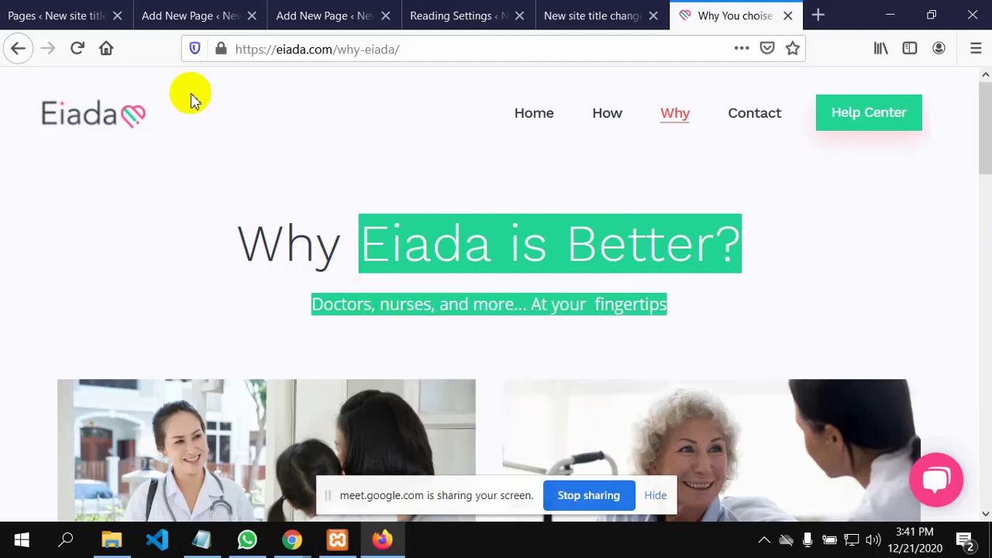
{"action": "left_click", "coordinate": [164, 11]}
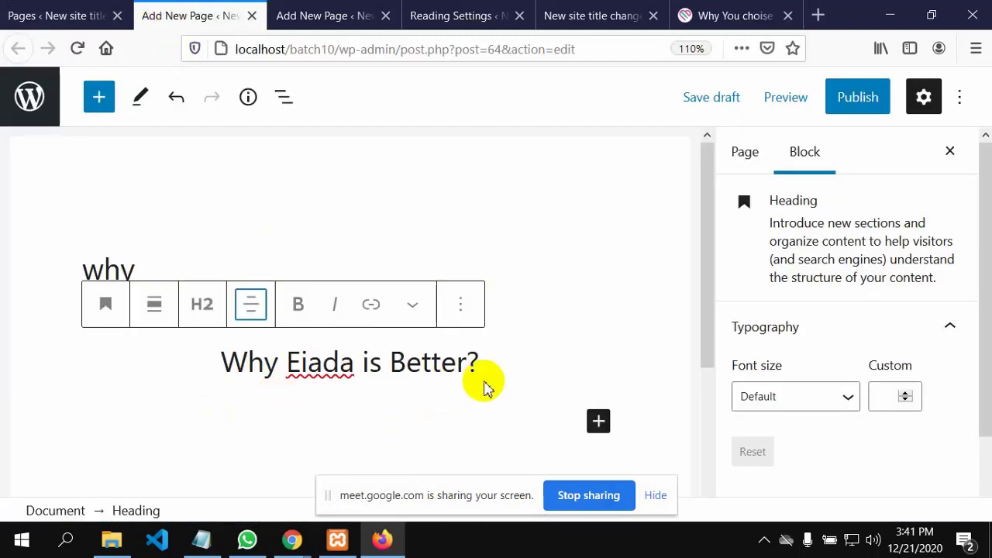
Add a new line below the "Why Eiada is Better?" heading and paste the copied heading and subtitle text there
{"action": "left_click", "coordinate": [508, 364]}
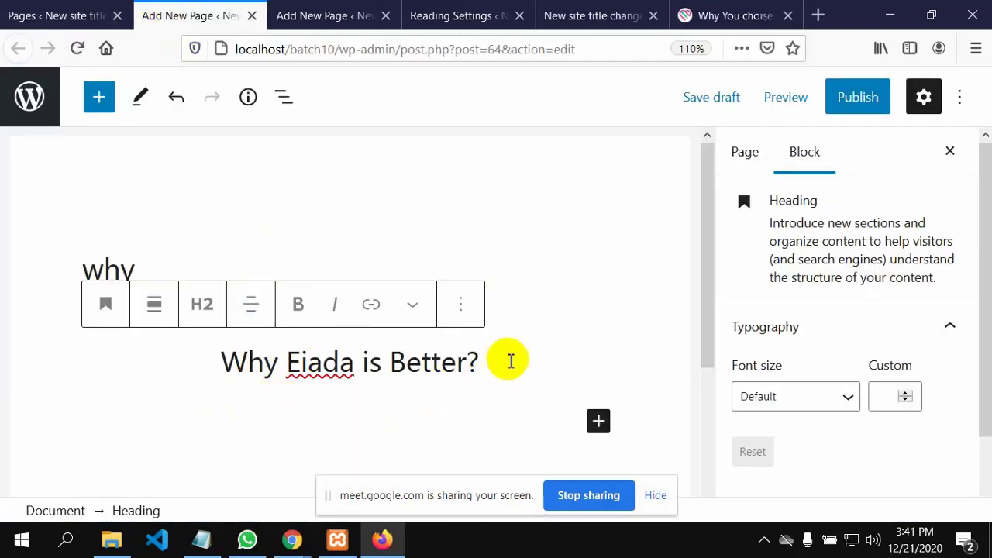
{"action": "key", "text": "Return"}
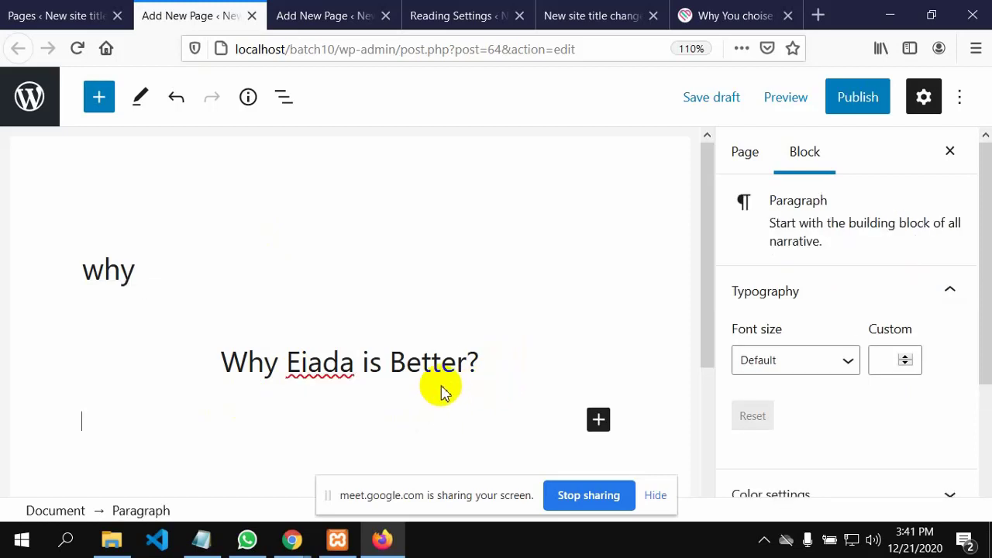
{"action": "key", "text": "ctrl+v"}
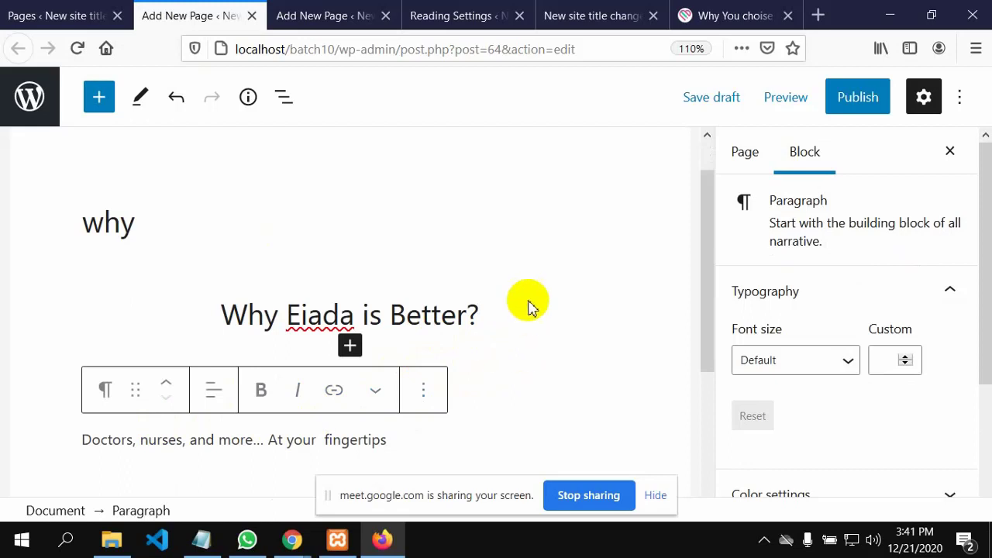
Delete the duplicate "Eiada is Better?" text and merge the subtitle "Doctors, nurses, and more... At your fingertips" into that heading block
{"action": "key", "text": "ctrl+z"}
{"action": "left_click", "coordinate": [358, 417]}
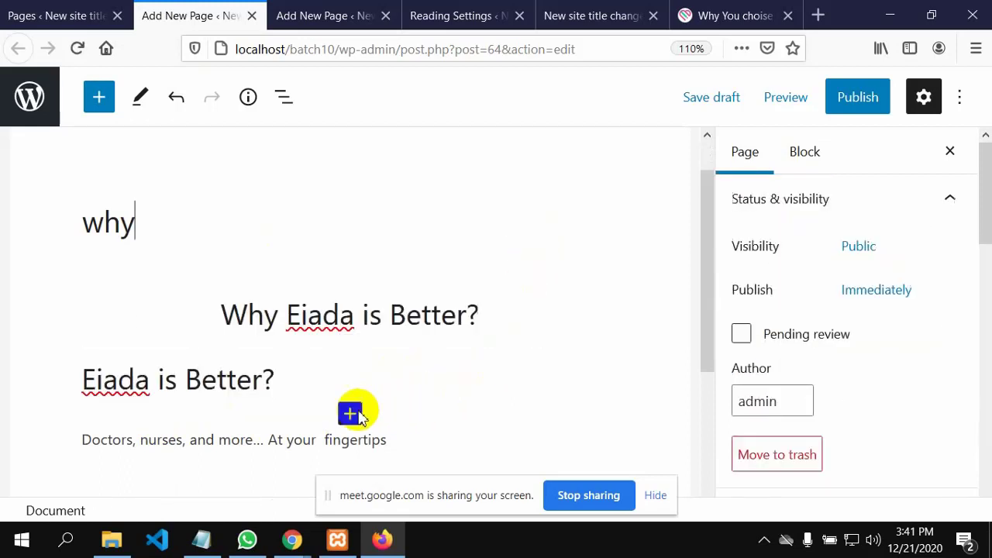
{"action": "left_click", "coordinate": [297, 373]}
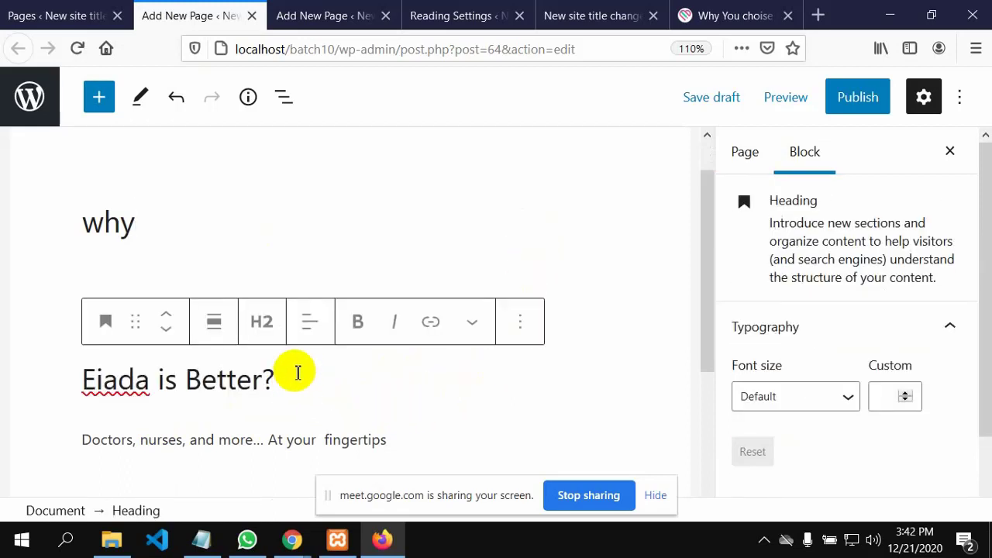
{"action": "key", "text": "ctrl+z"}
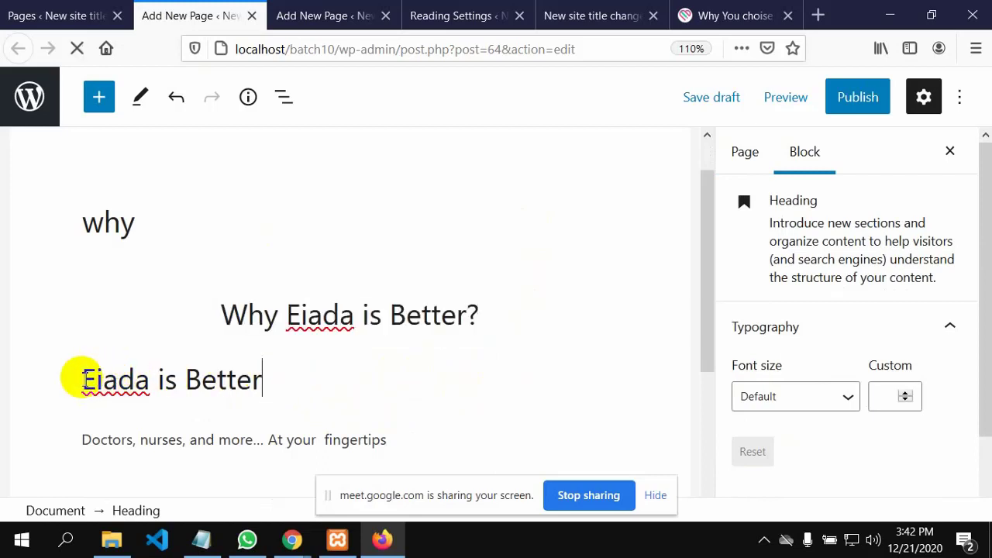
{"action": "left_click_drag", "start_coordinate": [81, 378], "coordinate": [269, 392]}
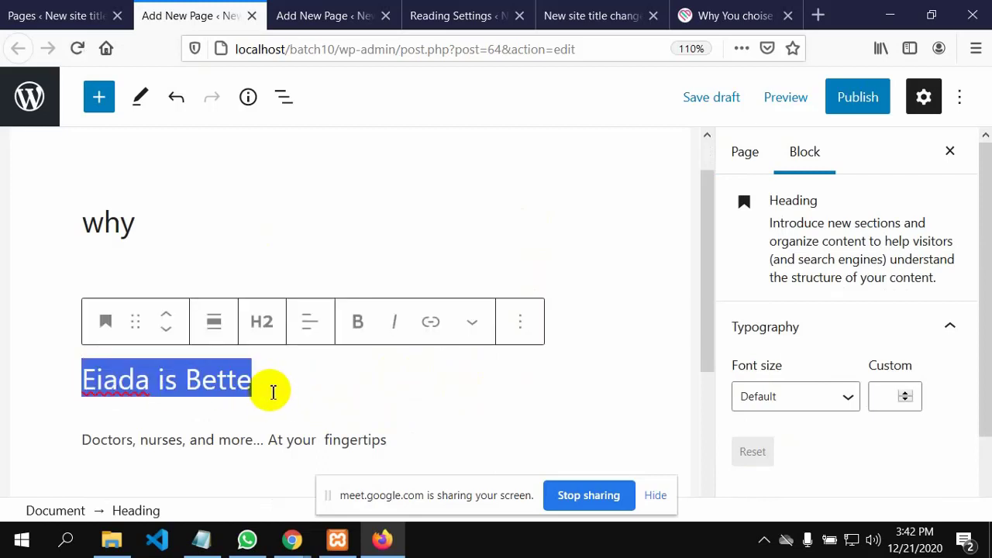
{"action": "key", "text": "BackSpace"}
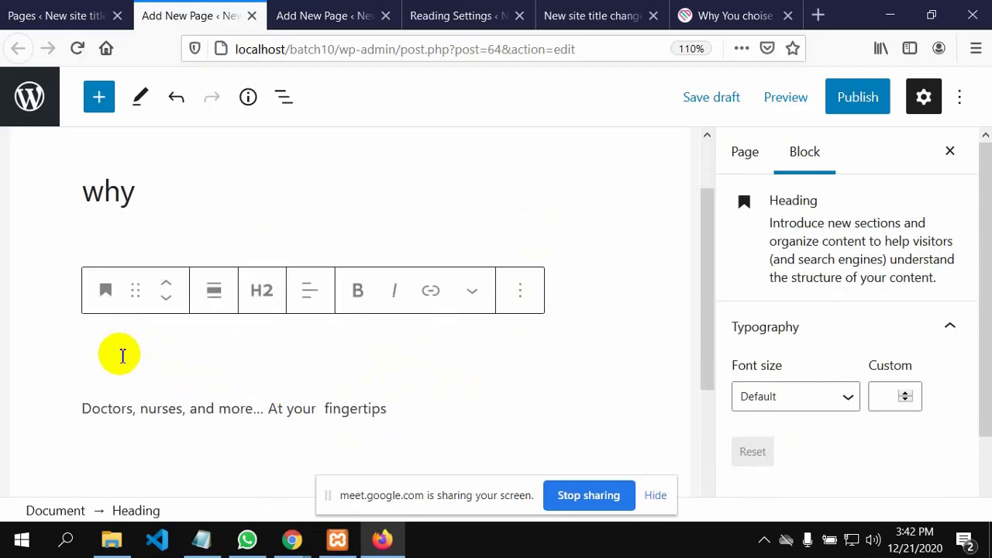
{"action": "key", "text": "Delete"}
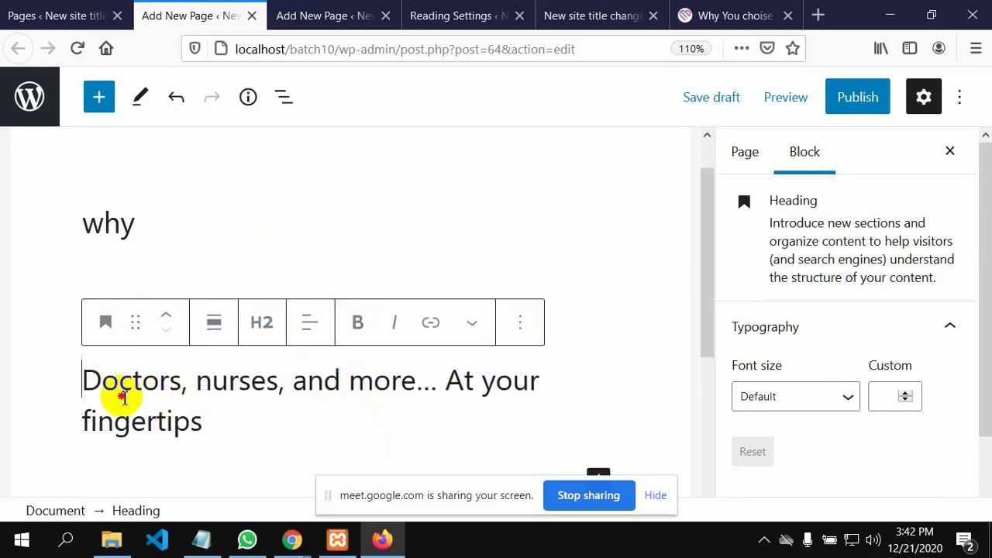
Set the "Doctors, nurses, and more... At your fingertips" subtitle to heading level H6 and center-align its text
{"action": "left_click_drag", "start_coordinate": [82, 378], "coordinate": [222, 426]}
{"action": "left_click", "coordinate": [264, 326]}
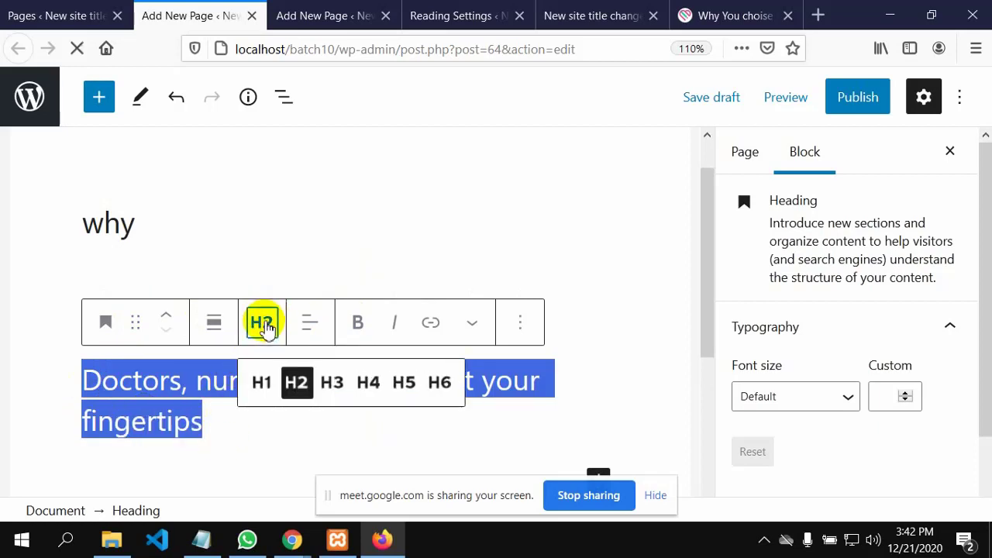
{"action": "left_click", "coordinate": [447, 387]}
{"action": "left_click", "coordinate": [447, 388]}
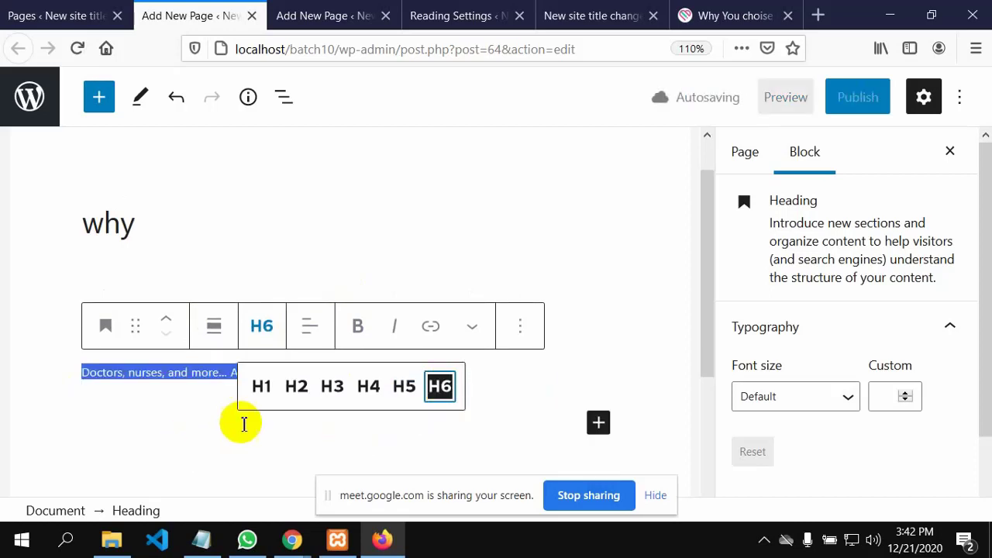
{"action": "left_click", "coordinate": [312, 328]}
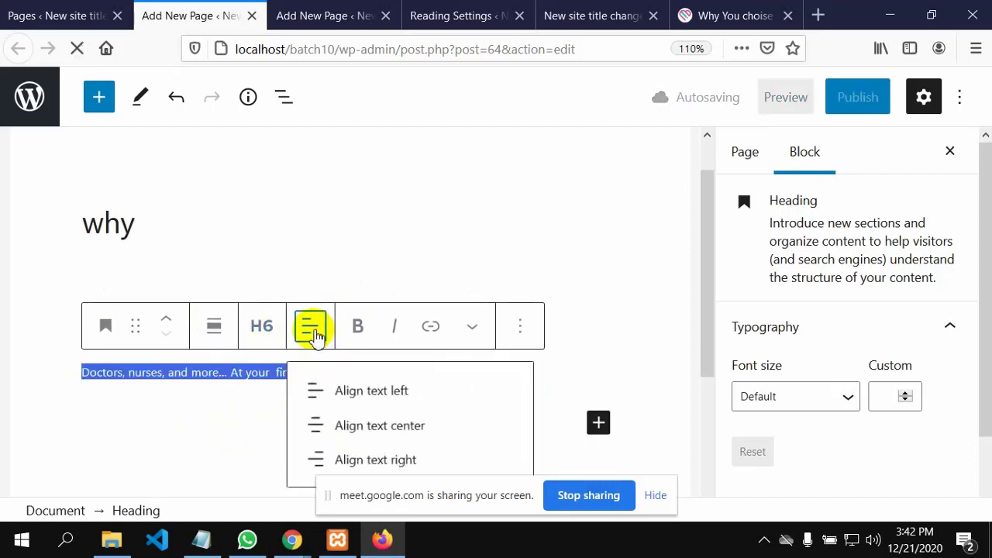
{"action": "left_click", "coordinate": [370, 434]}
{"action": "left_click", "coordinate": [227, 431]}
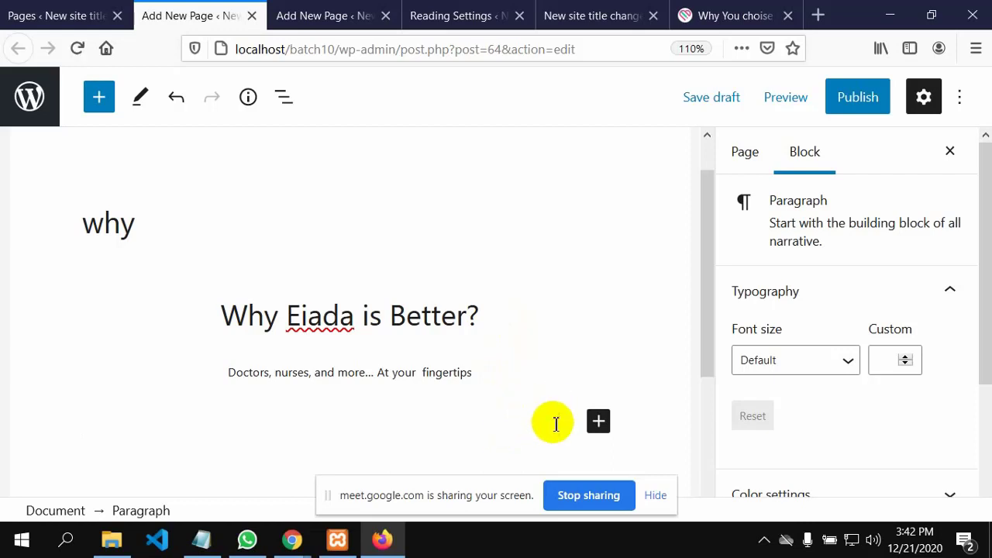
{"action": "left_click", "coordinate": [599, 423]}
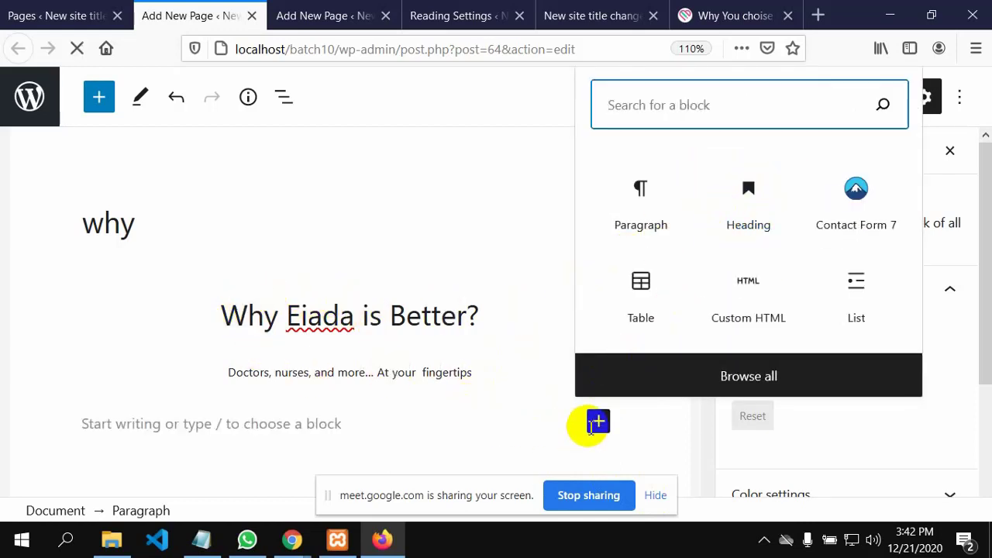
{"action": "left_click", "coordinate": [518, 187]}
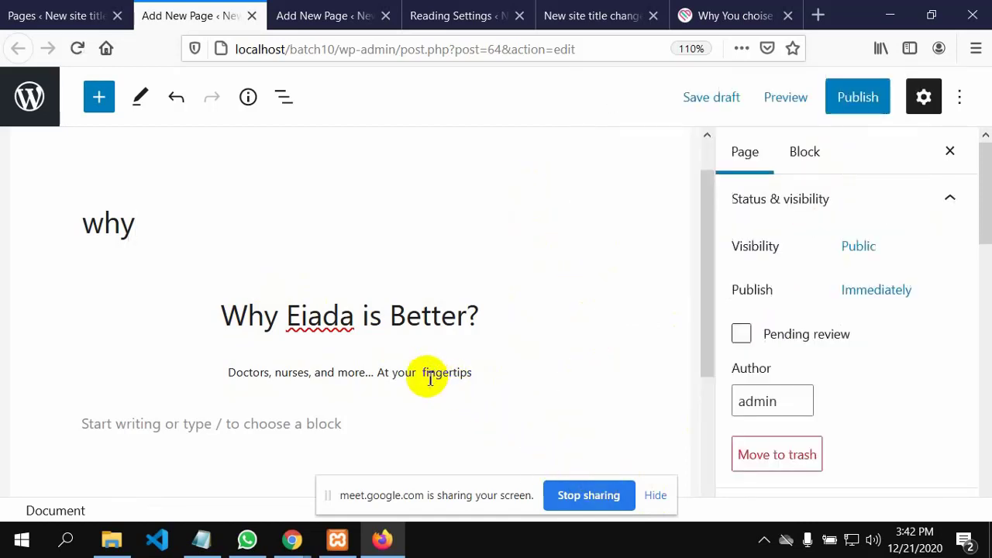
{"action": "scroll", "coordinate": [414, 399], "scroll_direction": "down", "scroll_amount": 2}
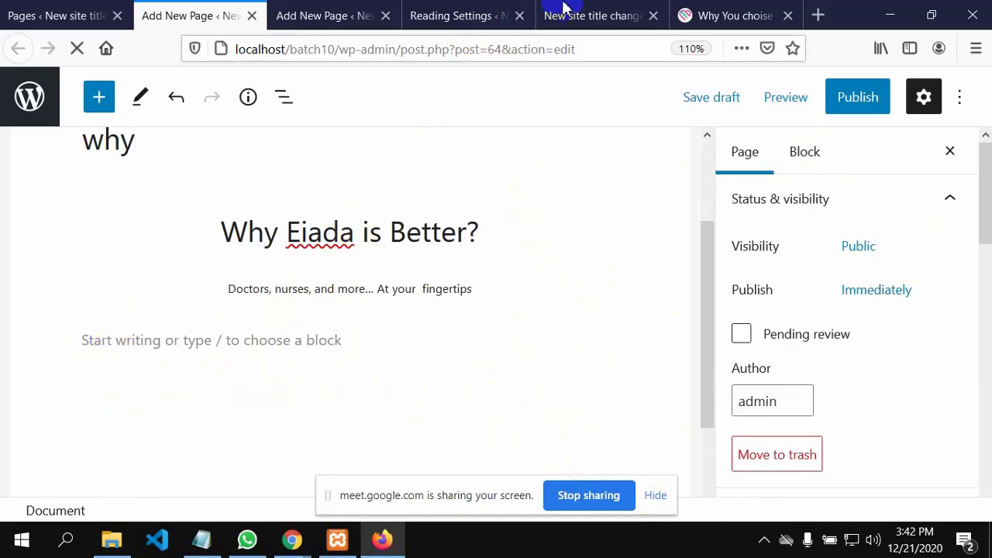
Examine the images below the subtitle on the Eiada site's Why page and return to the why page's editor
{"action": "left_click", "coordinate": [714, 19]}
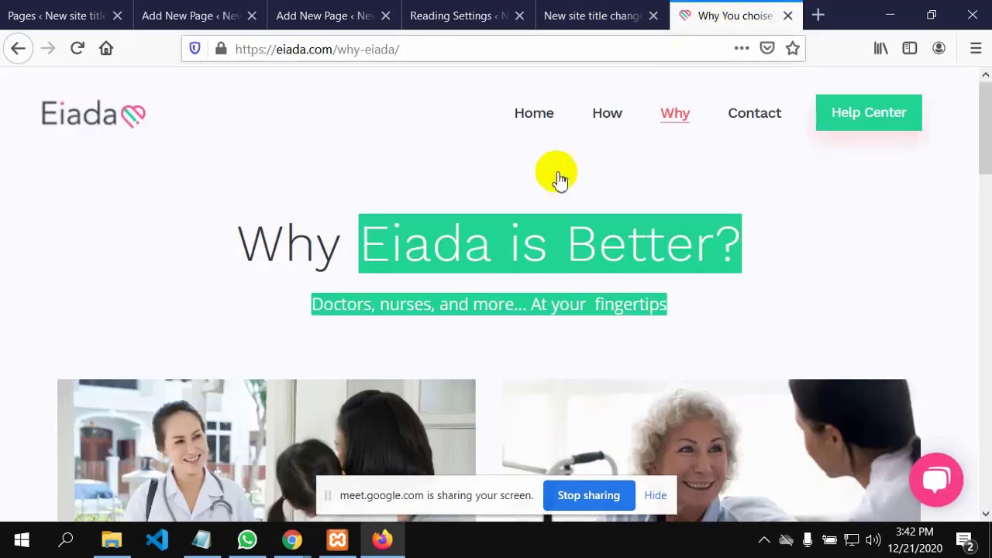
{"action": "scroll", "coordinate": [449, 361], "scroll_direction": "down", "scroll_amount": 10}
{"action": "scroll", "coordinate": [453, 361], "scroll_direction": "up", "scroll_amount": 6}
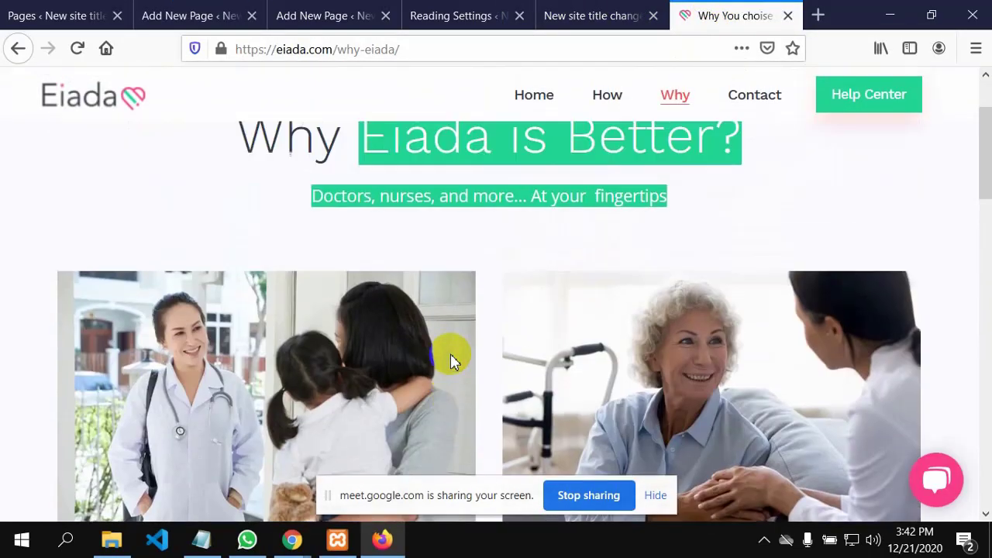
{"action": "scroll", "coordinate": [453, 362], "scroll_direction": "down", "scroll_amount": 6}
{"action": "scroll", "coordinate": [453, 361], "scroll_direction": "up", "scroll_amount": 6}
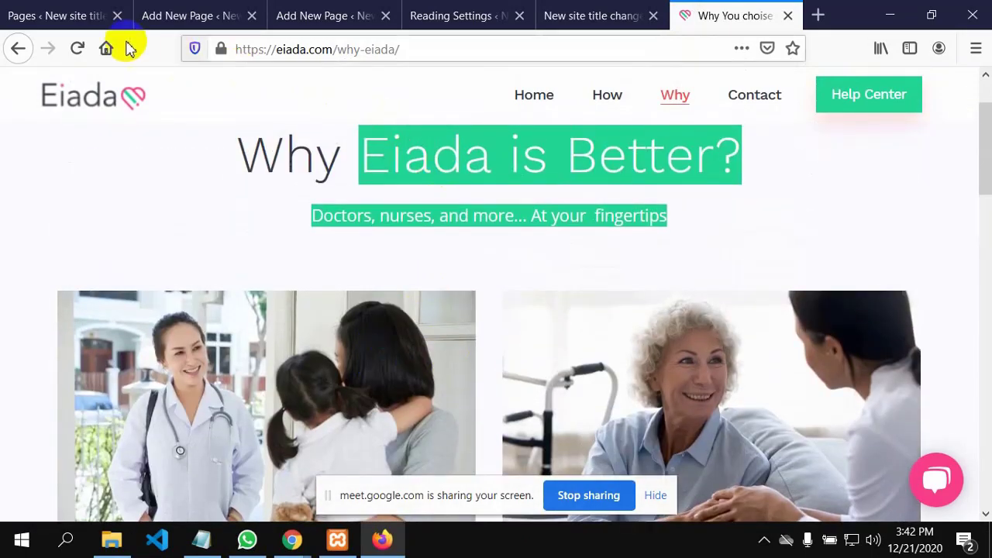
{"action": "left_click", "coordinate": [164, 13]}
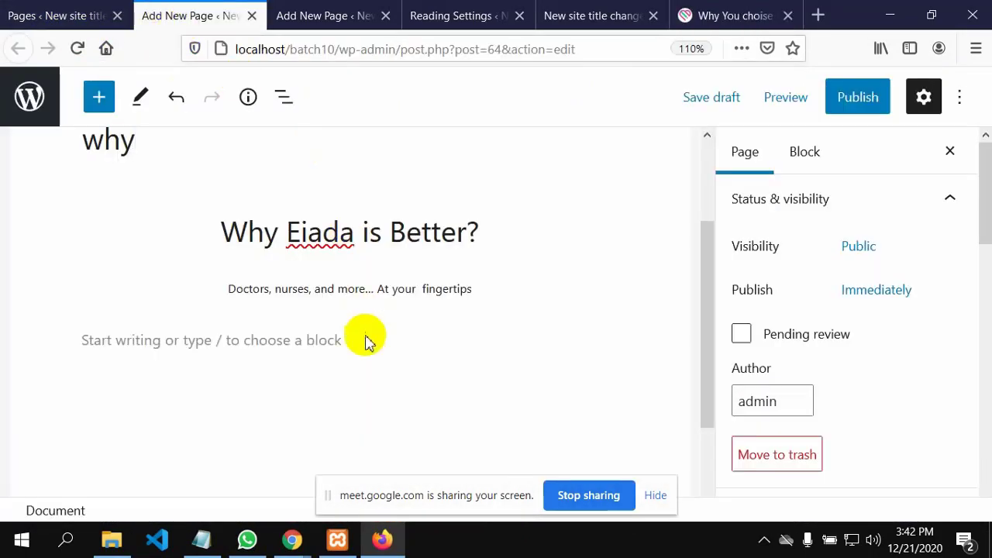
{"action": "left_click", "coordinate": [93, 340]}
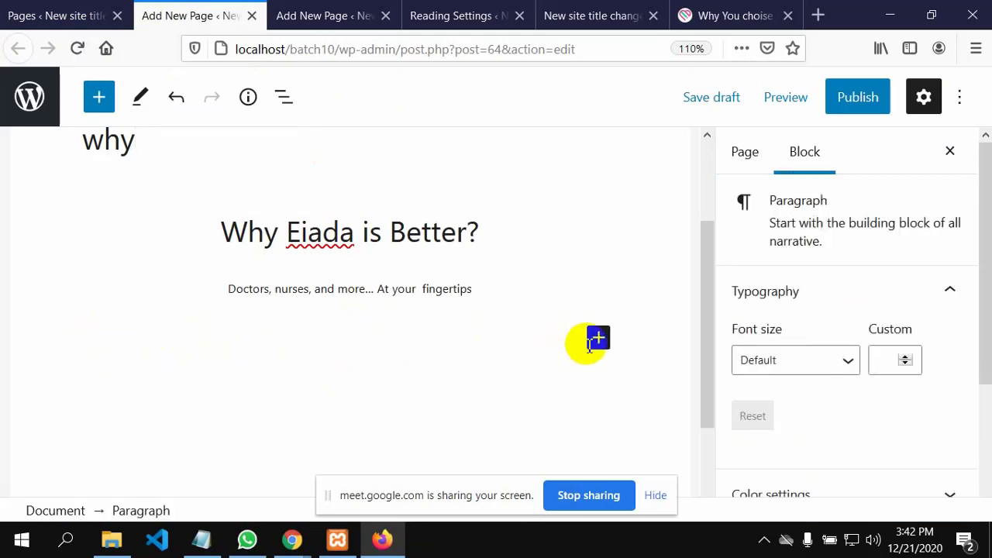
{"action": "left_click", "coordinate": [597, 339]}
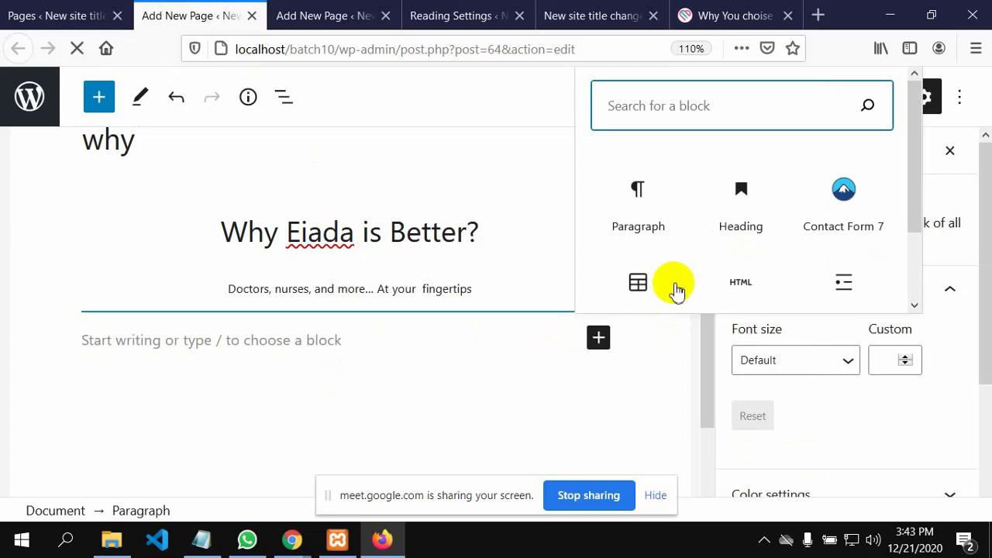
{"action": "scroll", "coordinate": [651, 282], "scroll_direction": "down", "scroll_amount": 2}
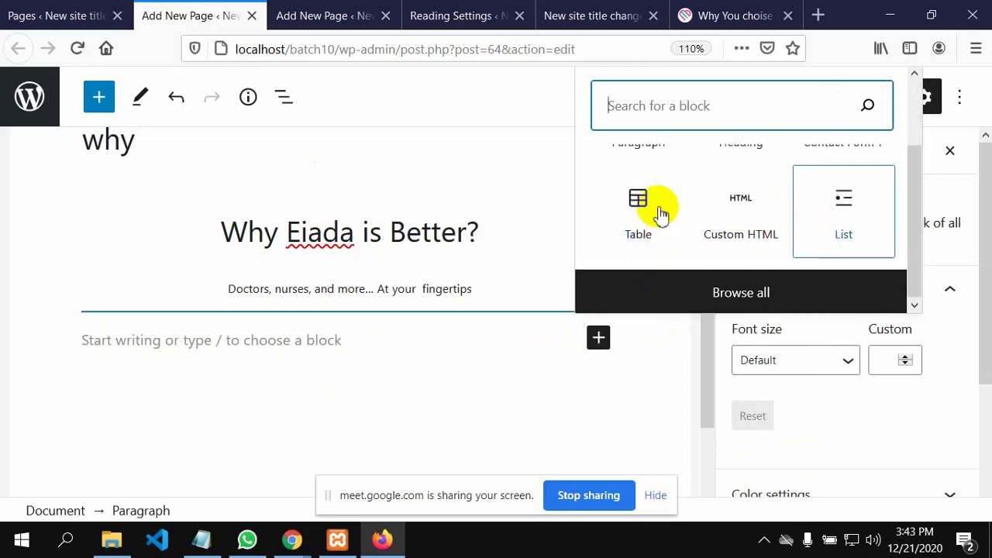
{"action": "scroll", "coordinate": [658, 210], "scroll_direction": "up", "scroll_amount": 2}
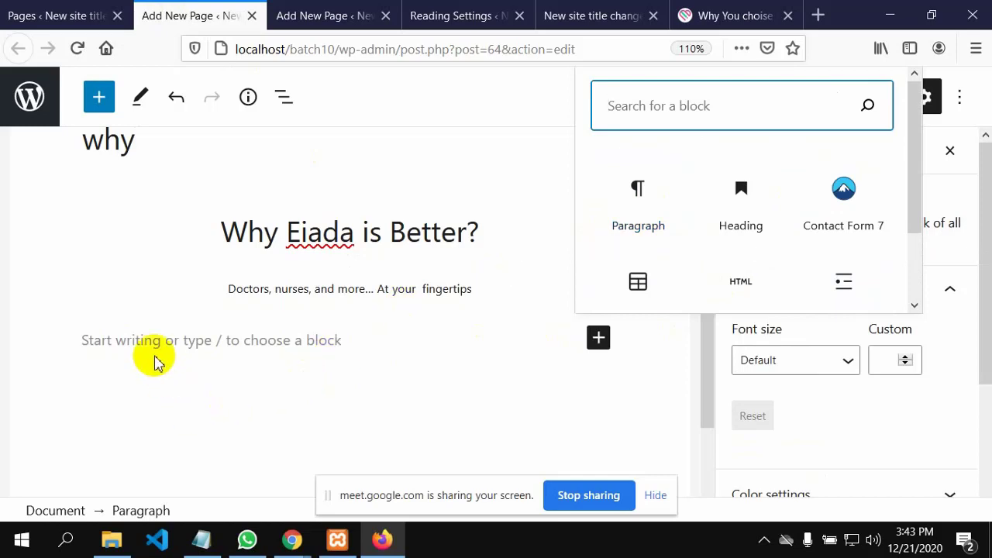
{"action": "left_click", "coordinate": [82, 347]}
Open the full block library at the empty paragraph below the subtitle and browse its text and media blocks
{"action": "left_click", "coordinate": [89, 340]}
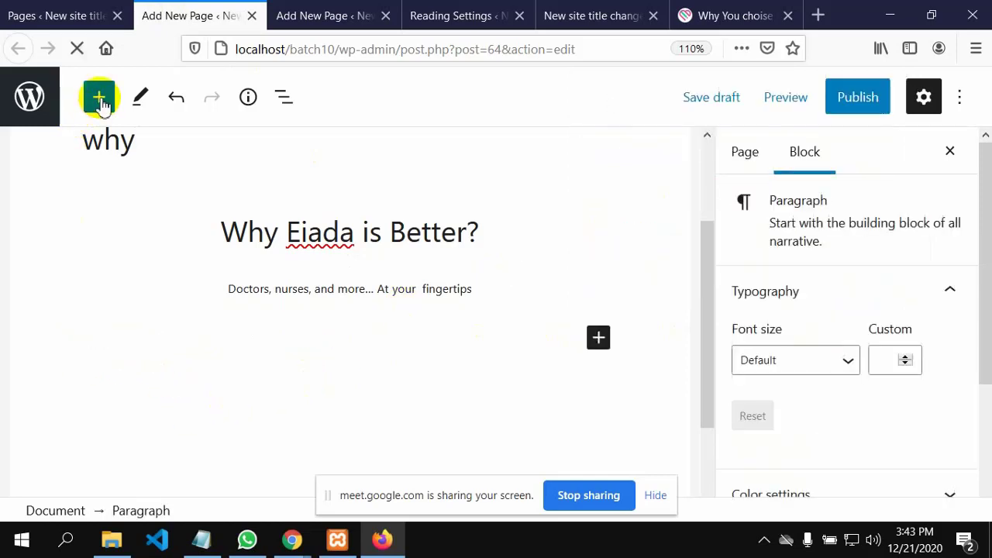
{"action": "left_click", "coordinate": [100, 99]}
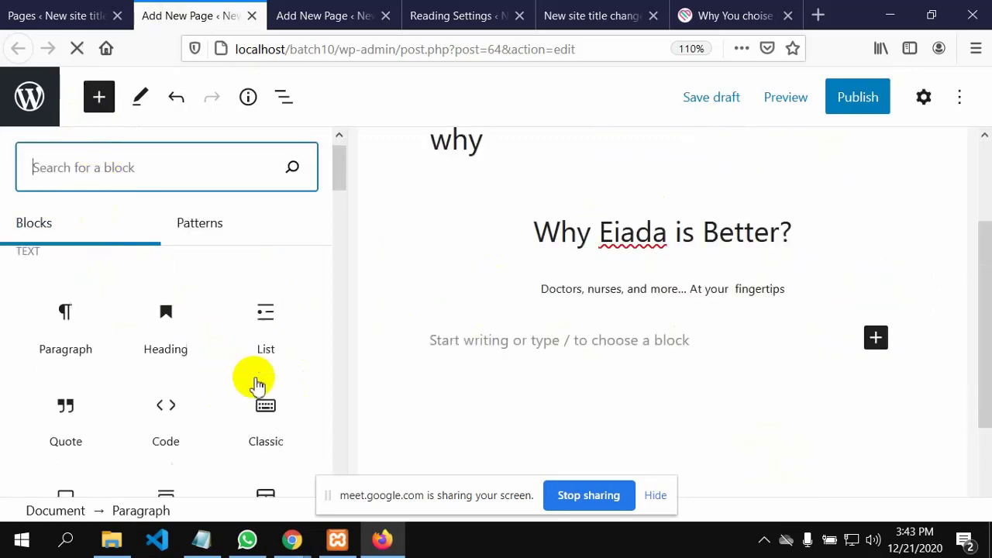
{"action": "scroll", "coordinate": [258, 383], "scroll_direction": "down", "scroll_amount": 3}
{"action": "scroll", "coordinate": [204, 410], "scroll_direction": "down", "scroll_amount": 2}
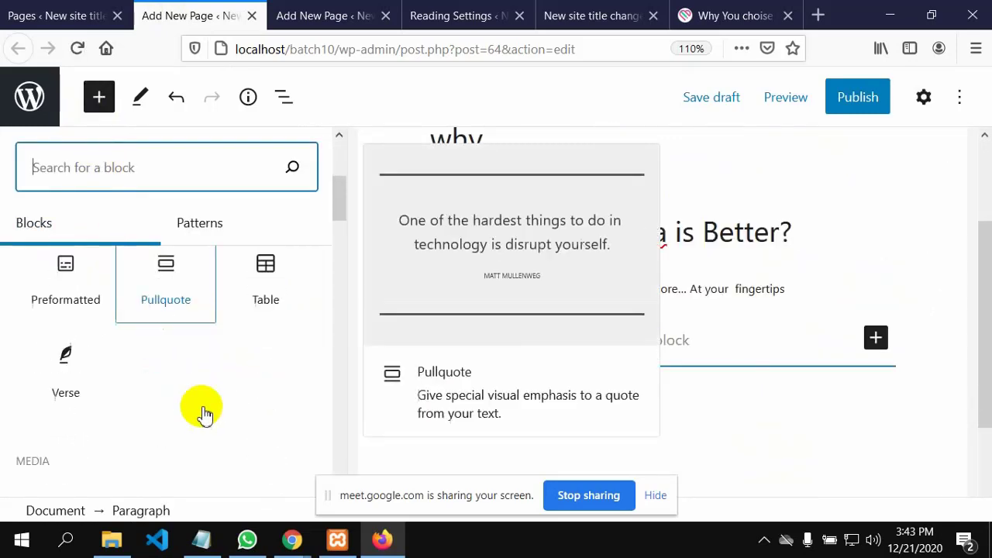
{"action": "scroll", "coordinate": [203, 411], "scroll_direction": "down", "scroll_amount": 2}
{"action": "scroll", "coordinate": [204, 413], "scroll_direction": "down", "scroll_amount": 2}
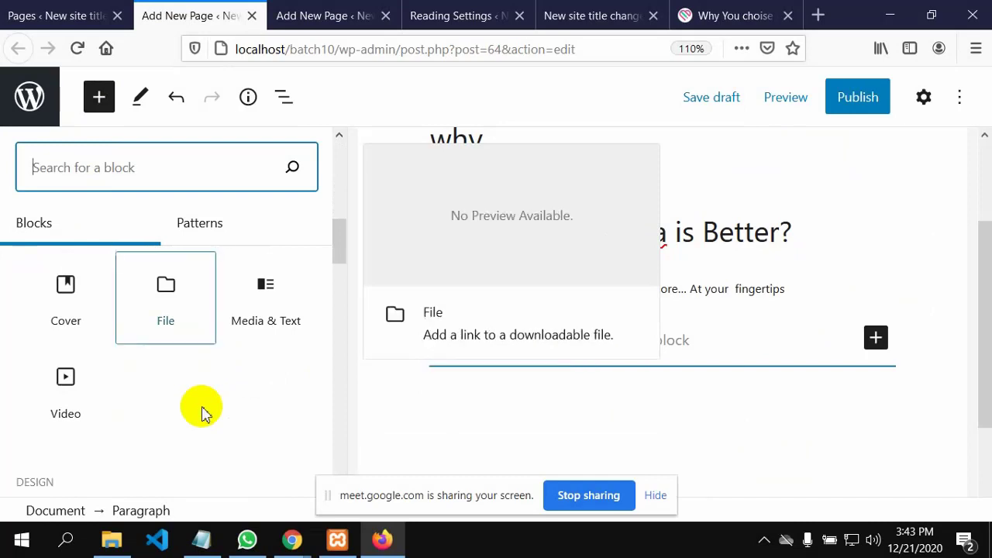
{"action": "scroll", "coordinate": [155, 355], "scroll_direction": "up", "scroll_amount": 2}
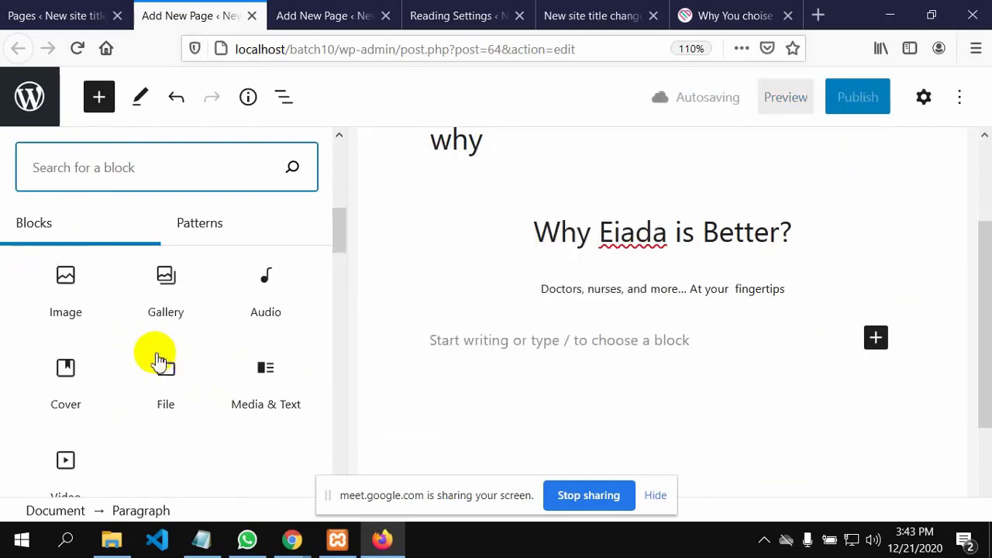
{"action": "scroll", "coordinate": [159, 334], "scroll_direction": "up", "scroll_amount": 2}
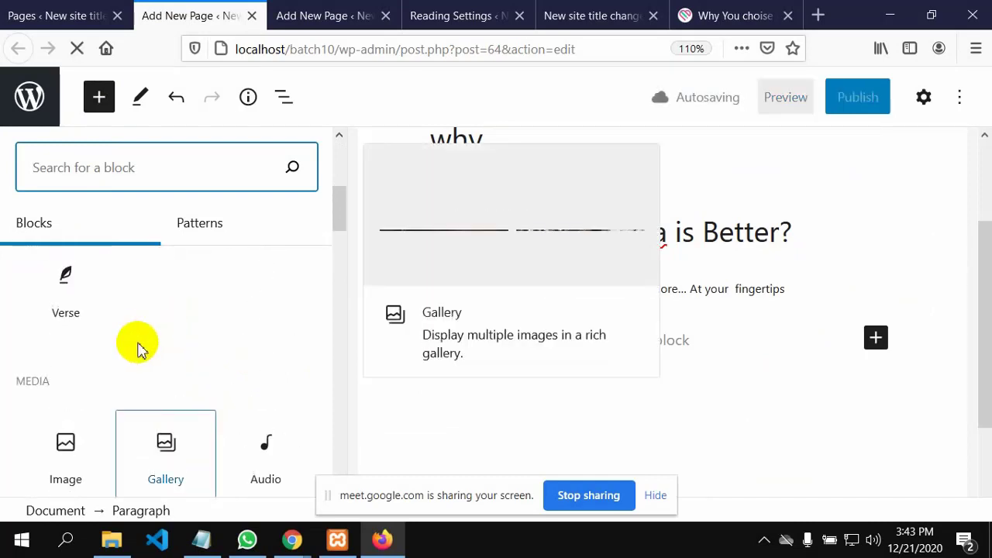
{"action": "scroll", "coordinate": [137, 348], "scroll_direction": "up", "scroll_amount": 2}
{"action": "scroll", "coordinate": [92, 366], "scroll_direction": "up", "scroll_amount": 3}
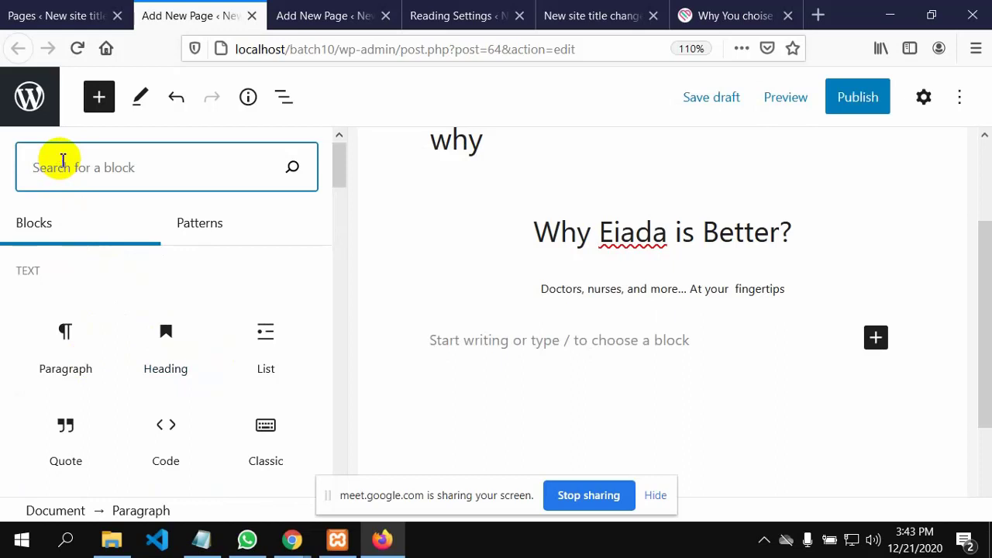
Search the blocks for "col", insert a Columns block with the 50 / 50 variation below the subtitle, and compare it with Eiada's Why page
{"action": "type", "text": "co"}
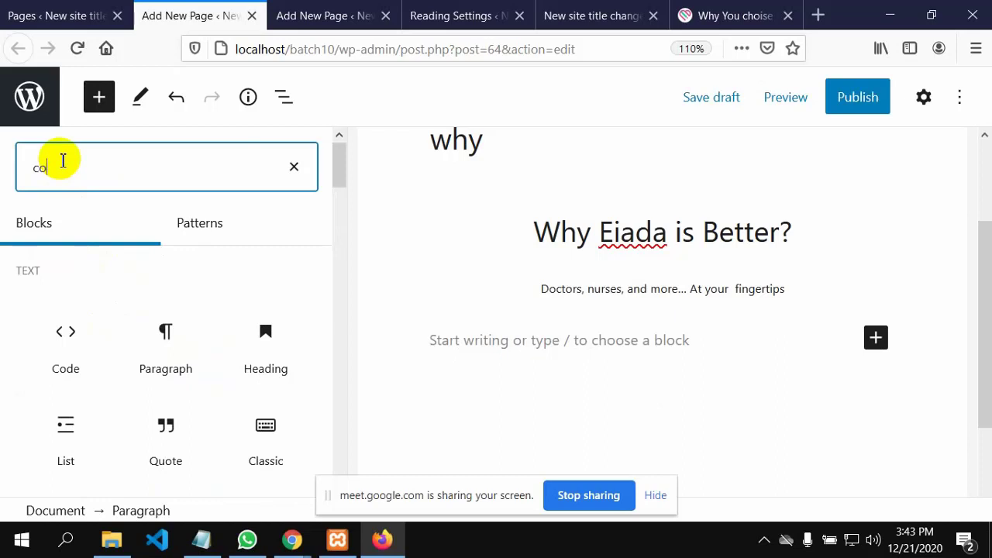
{"action": "type", "text": "l"}
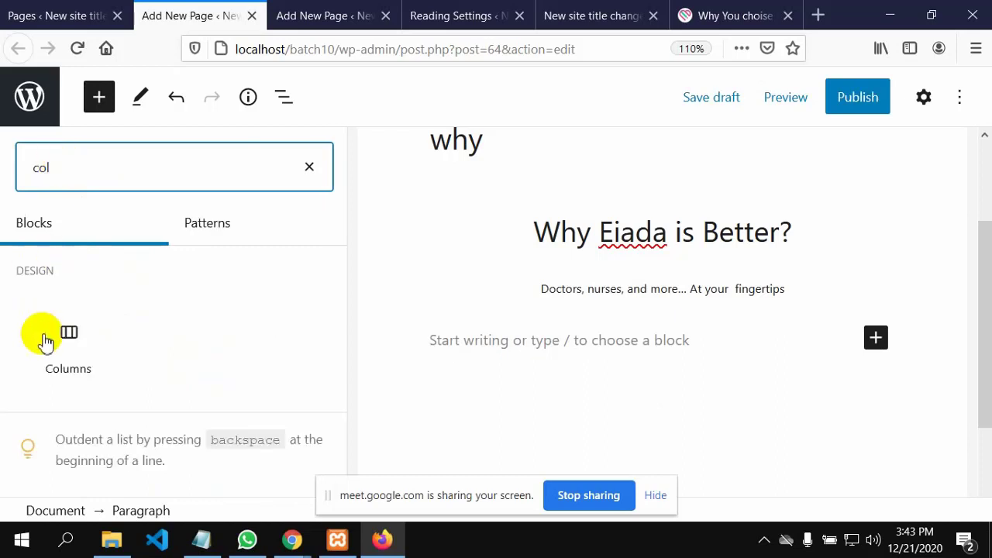
{"action": "left_click", "coordinate": [62, 364]}
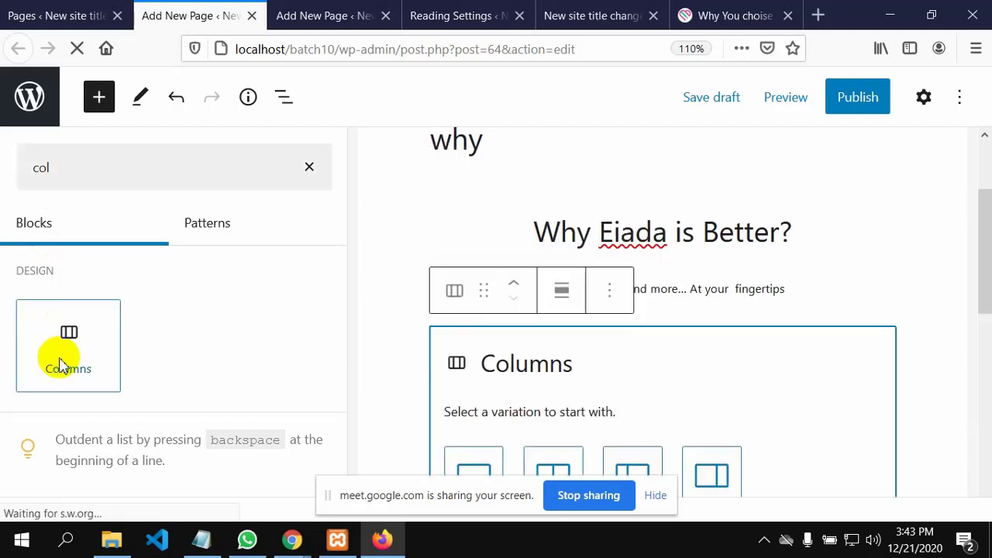
{"action": "scroll", "coordinate": [310, 403], "scroll_direction": "down", "scroll_amount": 2}
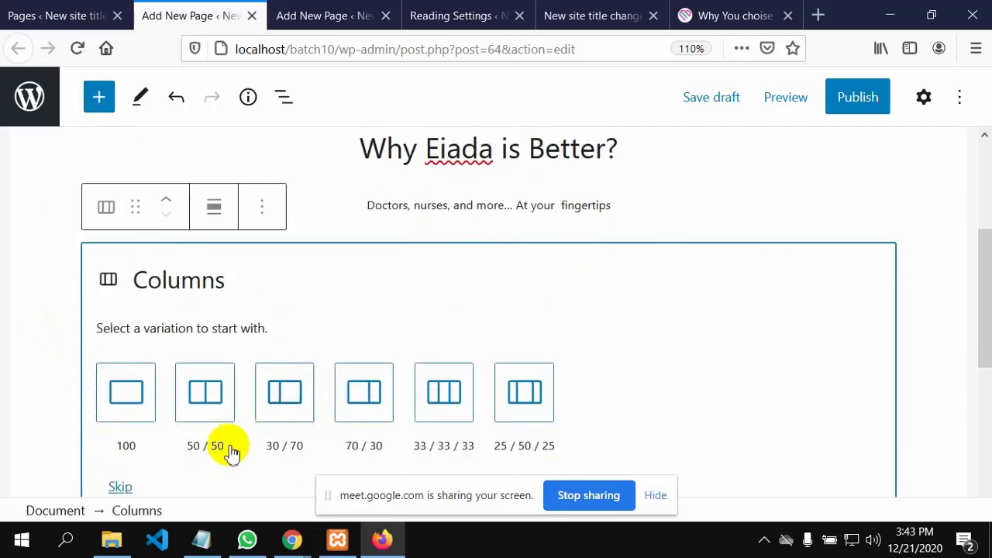
{"action": "left_click", "coordinate": [216, 397]}
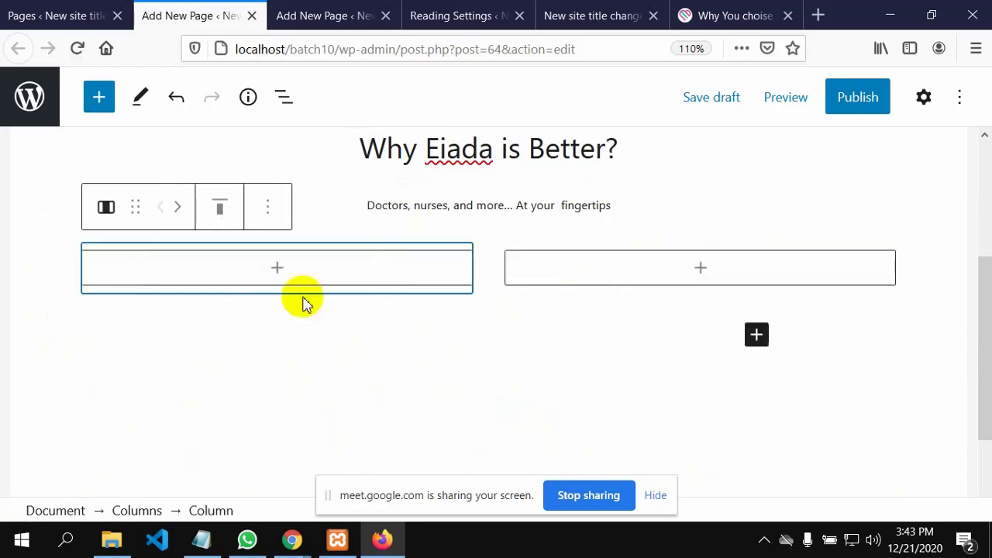
{"action": "left_click", "coordinate": [689, 15]}
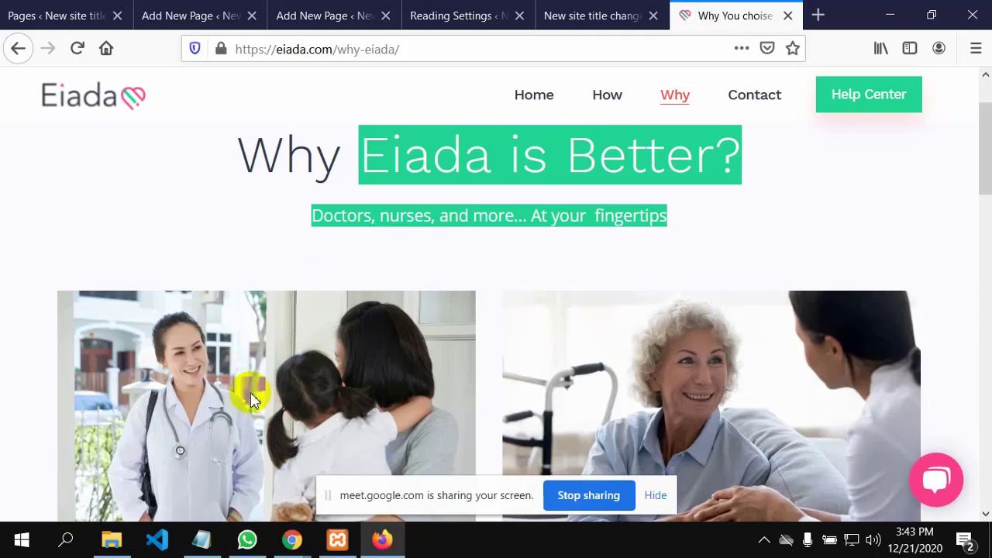
{"action": "left_click", "coordinate": [167, 9]}
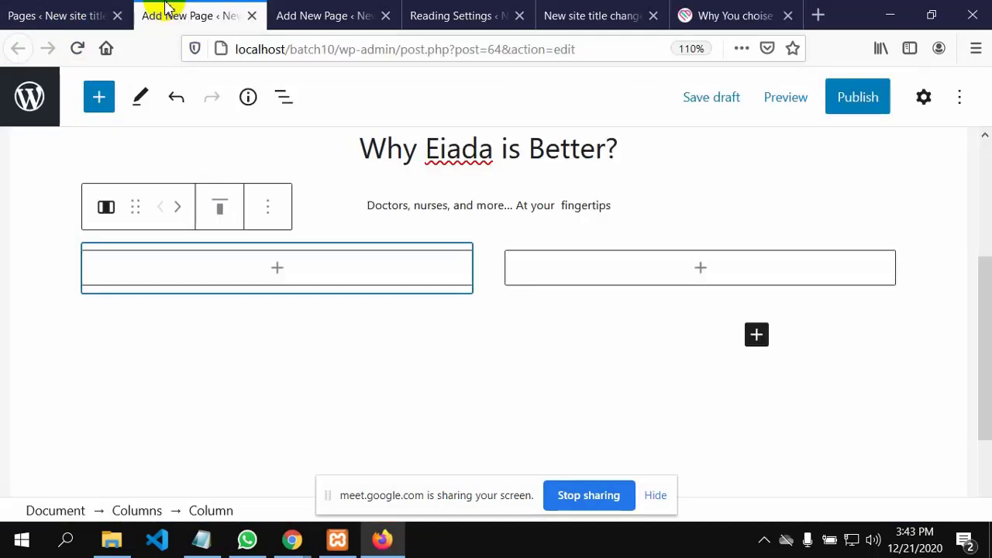
{"action": "left_click", "coordinate": [277, 269]}
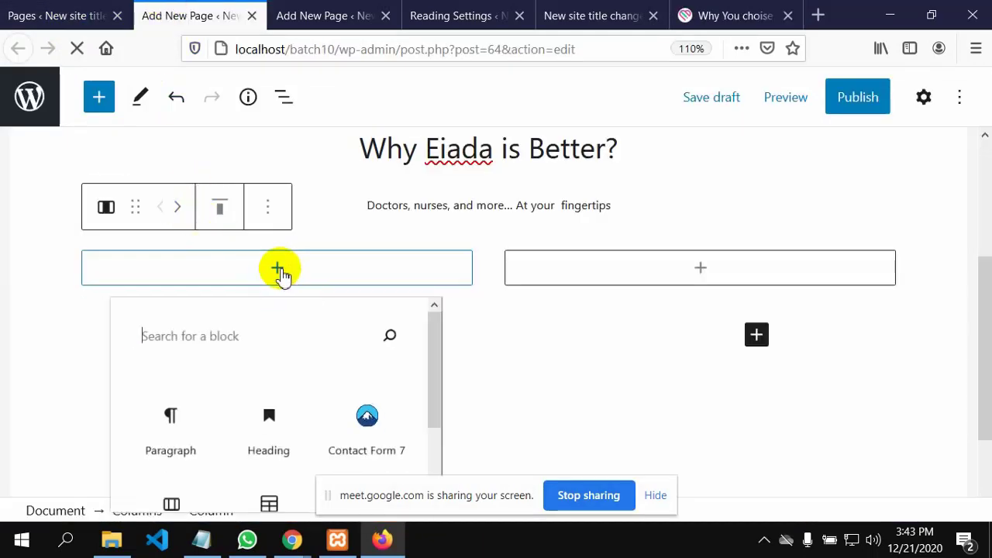
{"action": "scroll", "coordinate": [271, 410], "scroll_direction": "up", "scroll_amount": 2}
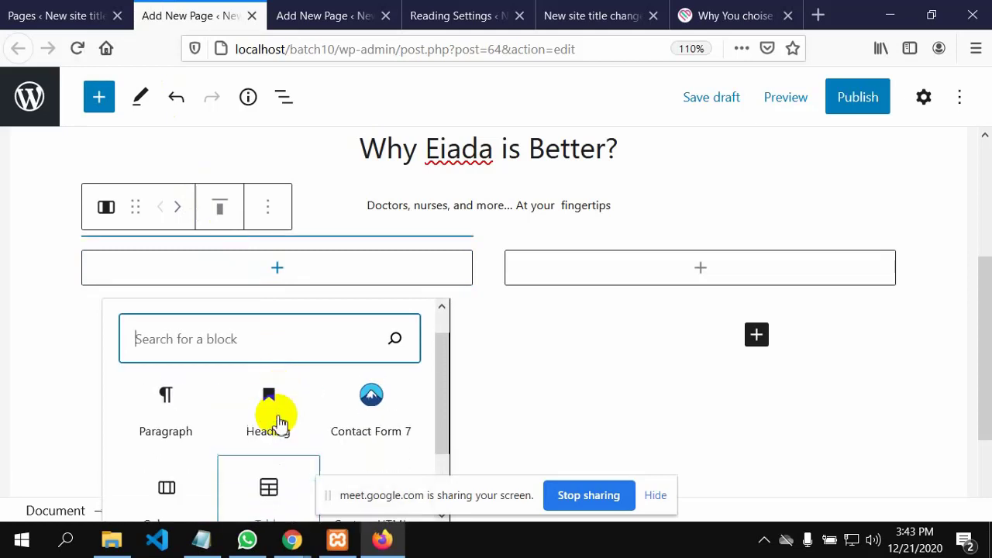
{"action": "scroll", "coordinate": [481, 426], "scroll_direction": "down", "scroll_amount": 2}
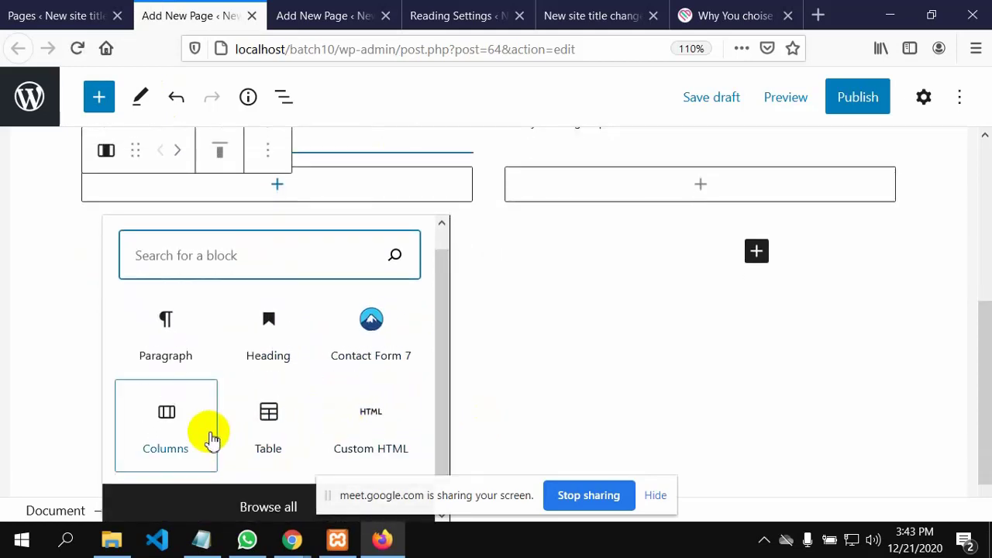
{"action": "scroll", "coordinate": [210, 438], "scroll_direction": "up", "scroll_amount": 1}
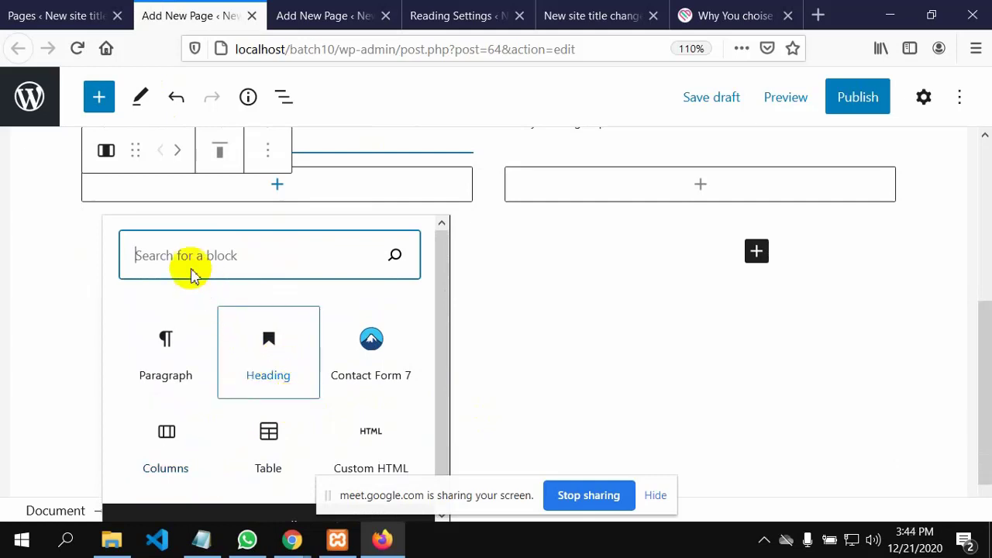
{"action": "left_click", "coordinate": [267, 155]}
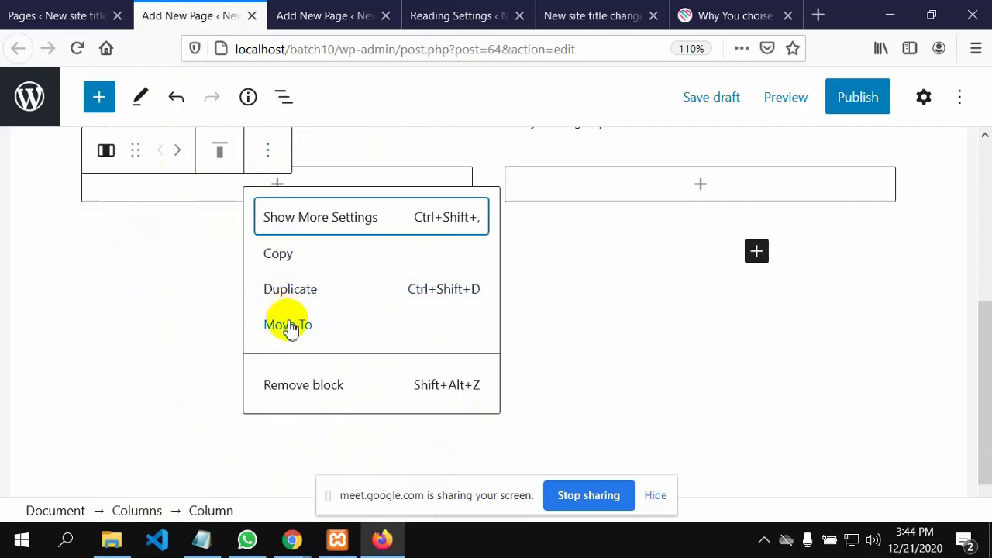
{"action": "left_click", "coordinate": [647, 360]}
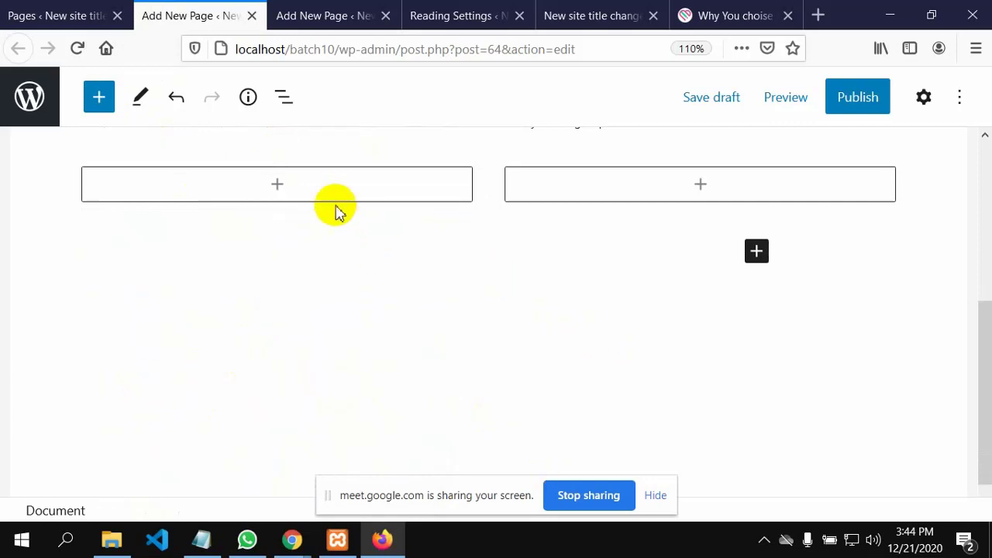
Search the full block library for "im" and insert an Image block into the first of the two columns
{"action": "left_click", "coordinate": [277, 186]}
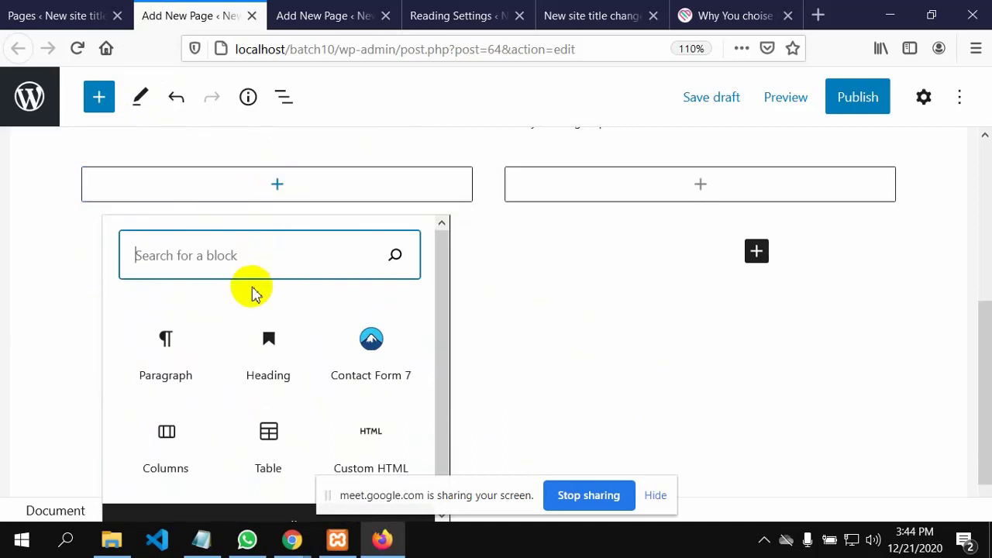
{"action": "scroll", "coordinate": [250, 292], "scroll_direction": "down", "scroll_amount": 1}
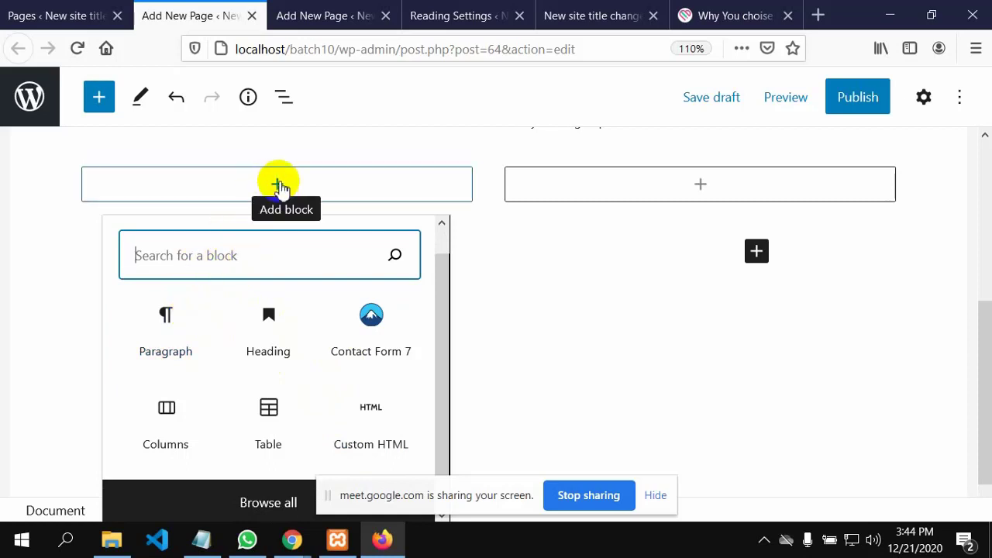
{"action": "left_click", "coordinate": [98, 97]}
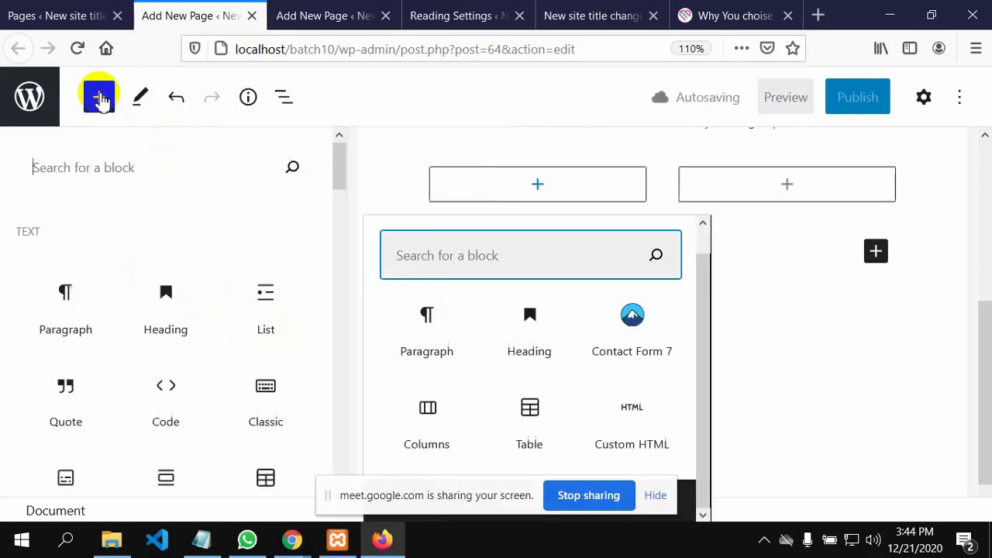
{"action": "scroll", "coordinate": [77, 271], "scroll_direction": "down", "scroll_amount": 3}
{"action": "scroll", "coordinate": [83, 269], "scroll_direction": "up", "scroll_amount": 2}
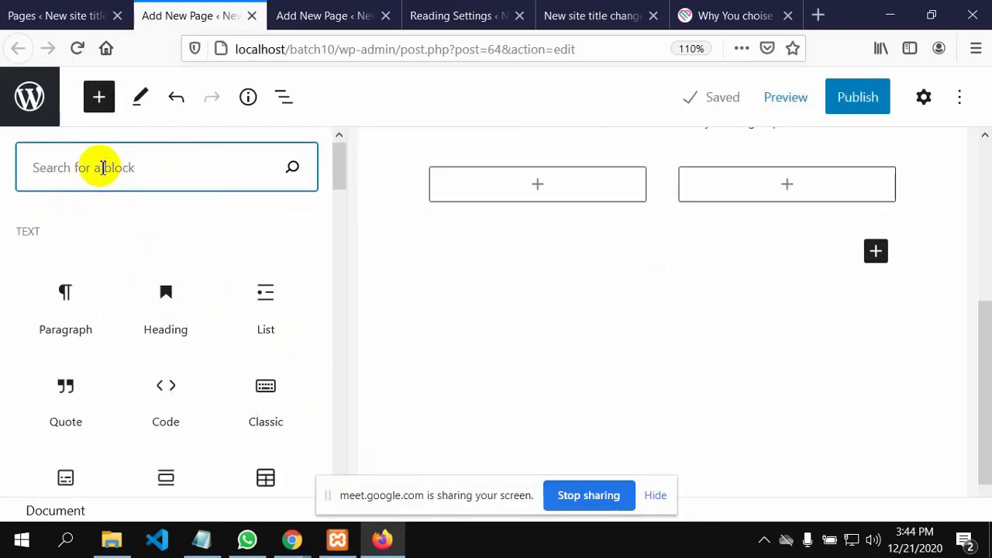
{"action": "type", "text": "im"}
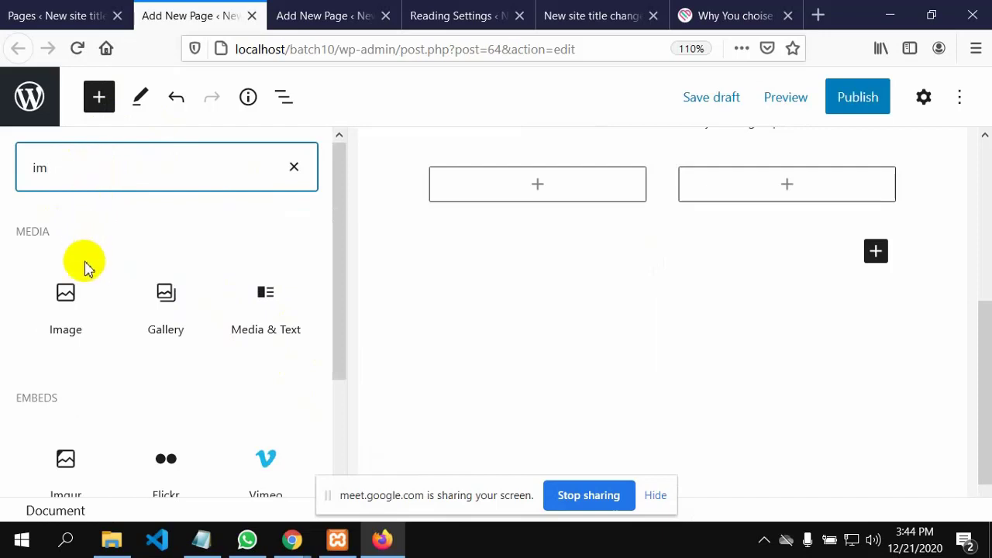
{"action": "left_click", "coordinate": [66, 339]}
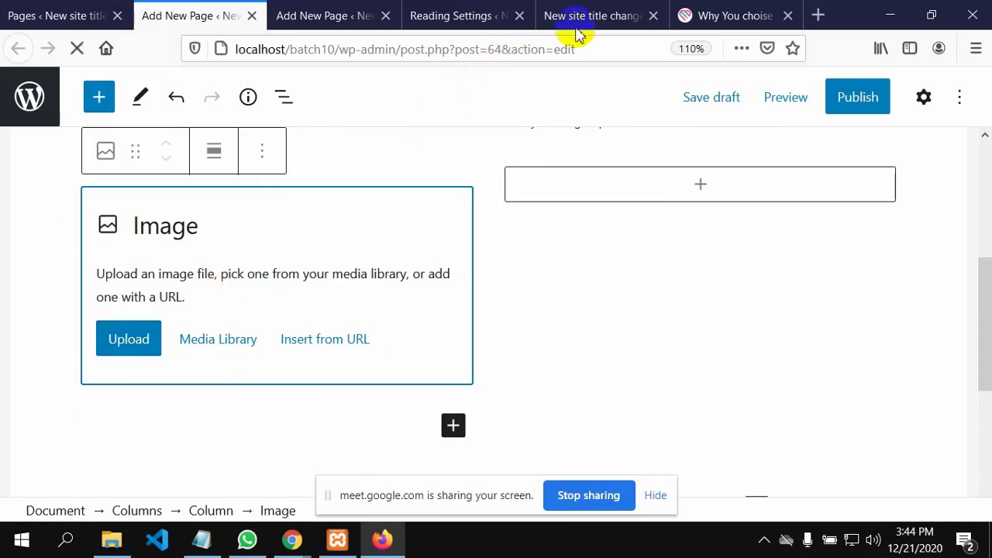
Examine the two-column images and the text beneath them on Eiada's Why page, and return to the why page's editor
{"action": "left_click", "coordinate": [705, 18]}
{"action": "scroll", "coordinate": [326, 329], "scroll_direction": "down", "scroll_amount": 7}
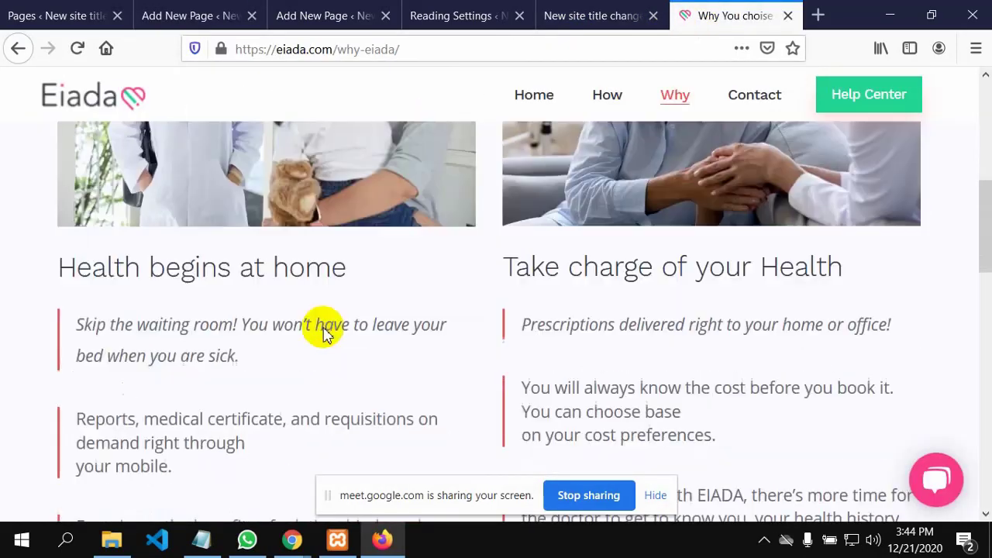
{"action": "scroll", "coordinate": [321, 328], "scroll_direction": "up", "scroll_amount": 8}
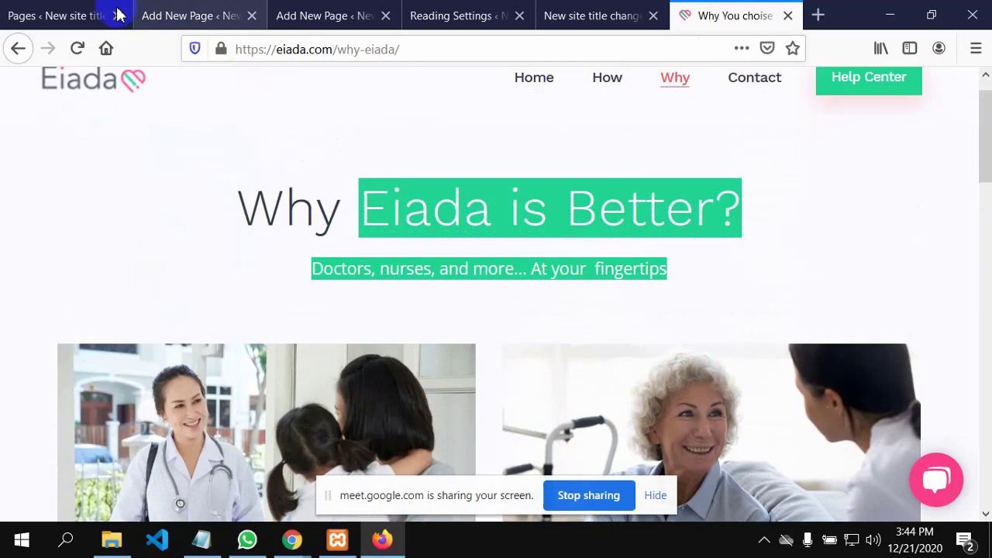
{"action": "left_click", "coordinate": [208, 16]}
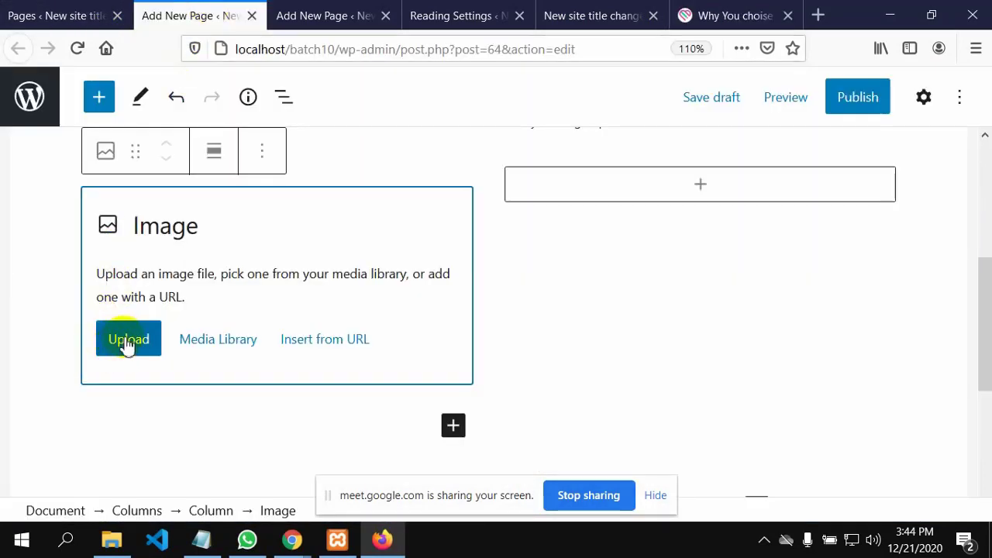
Fill the first column's Image block with the potted-plant picture cropped-spring-5131048_1280.jpg from the media library
{"action": "left_click", "coordinate": [202, 349]}
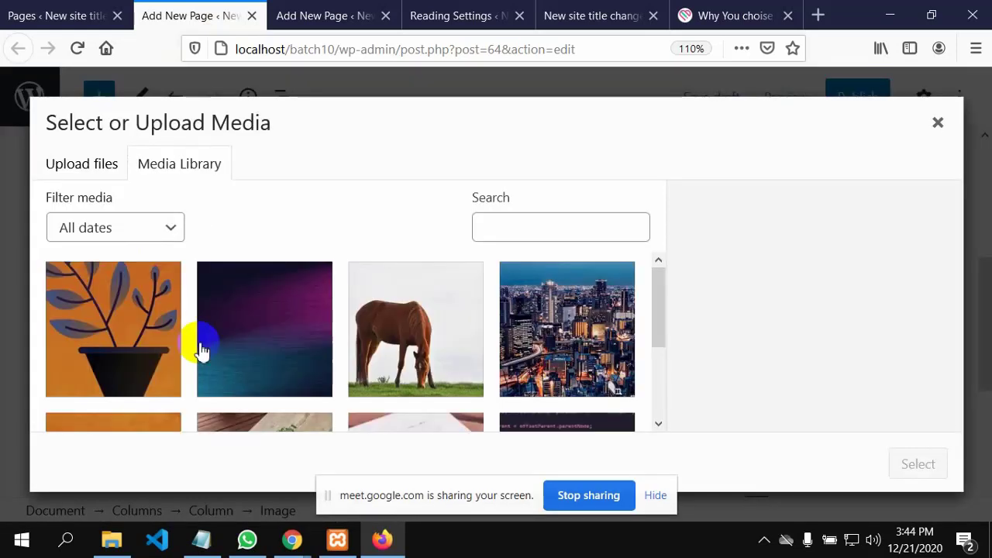
{"action": "scroll", "coordinate": [265, 355], "scroll_direction": "down", "scroll_amount": 3}
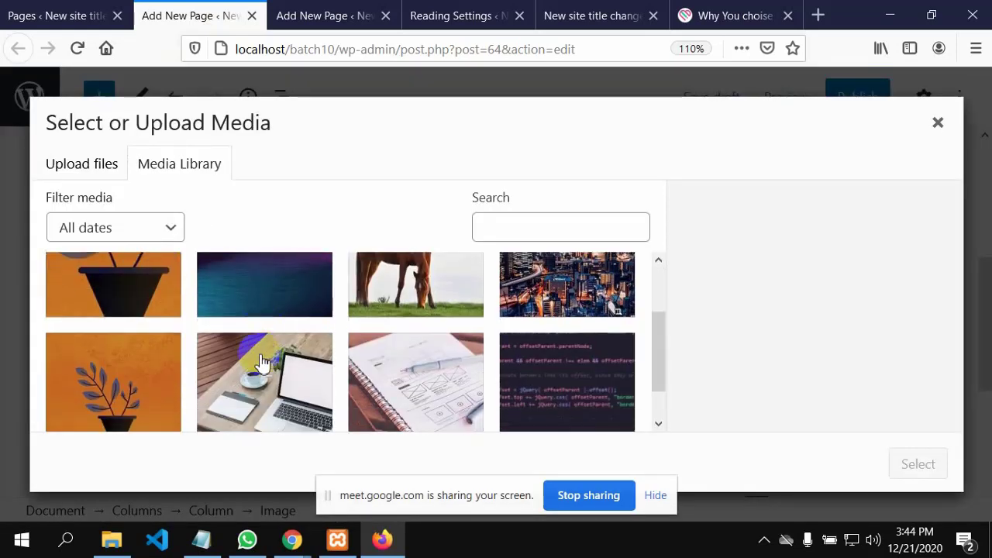
{"action": "scroll", "coordinate": [285, 341], "scroll_direction": "up", "scroll_amount": 3}
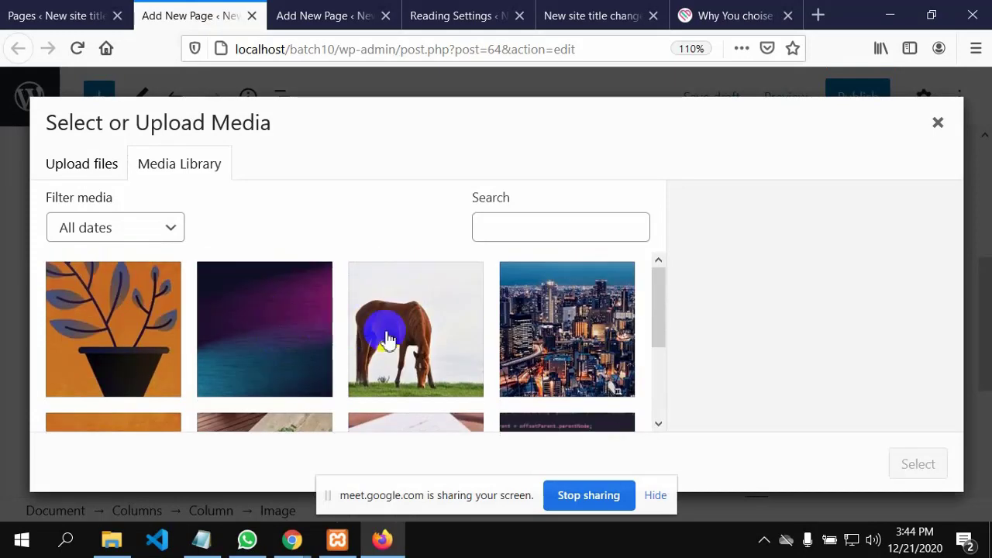
{"action": "left_click", "coordinate": [137, 335]}
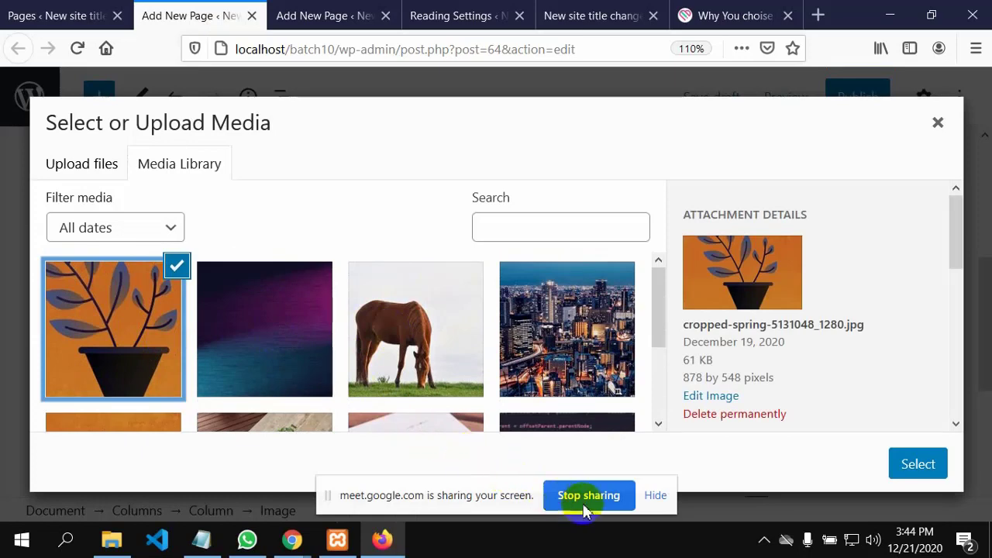
{"action": "left_click", "coordinate": [653, 495]}
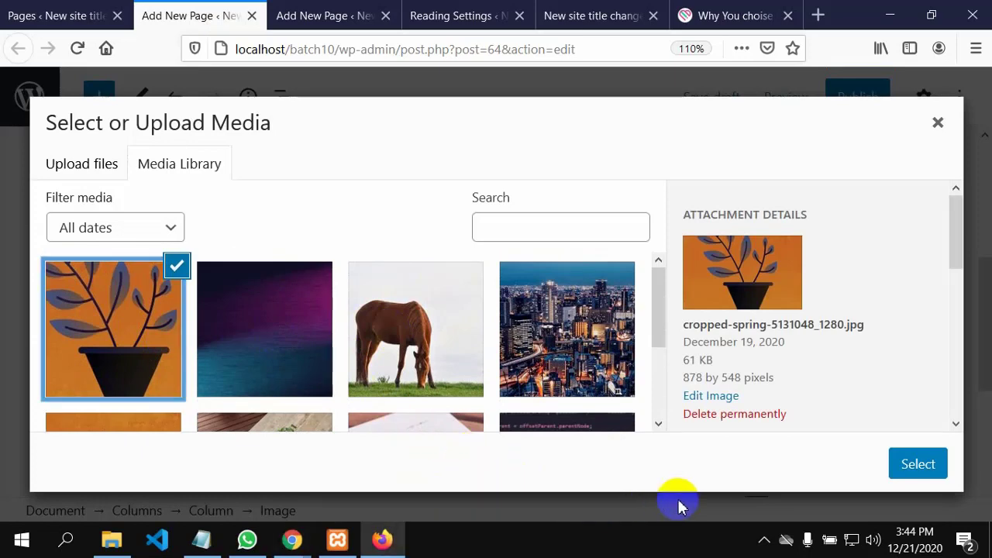
{"action": "left_click", "coordinate": [916, 465]}
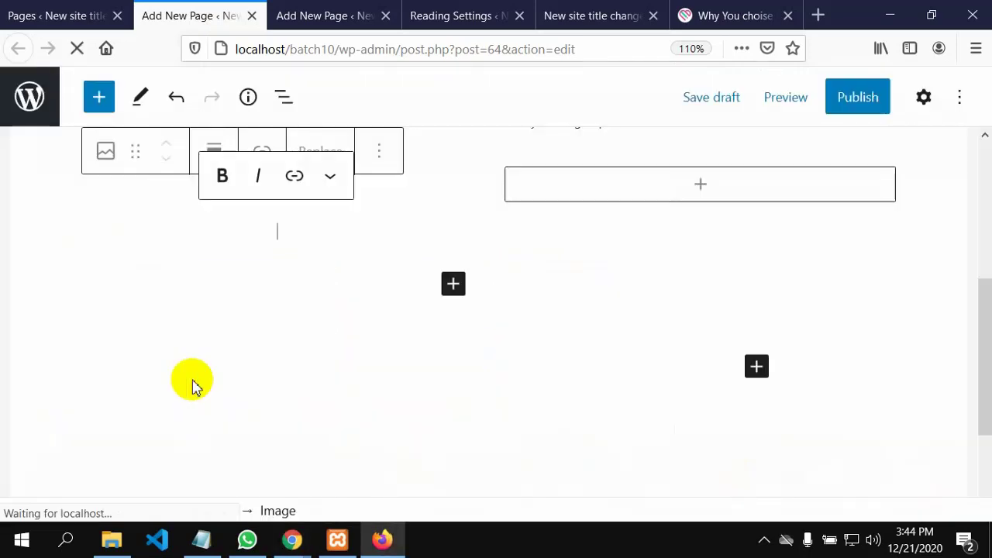
Check the placed plant image in the why page's first column and examine the images, headings and text blocks on Eiada's Why page
{"action": "left_click", "coordinate": [315, 337]}
{"action": "scroll", "coordinate": [310, 348], "scroll_direction": "up", "scroll_amount": 2}
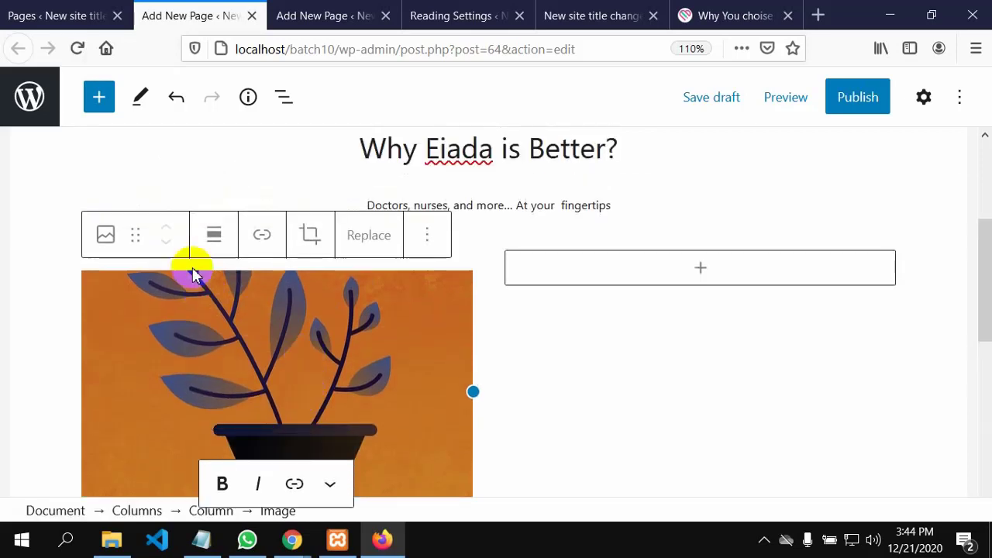
{"action": "left_click_drag", "start_coordinate": [486, 366], "coordinate": [422, 406]}
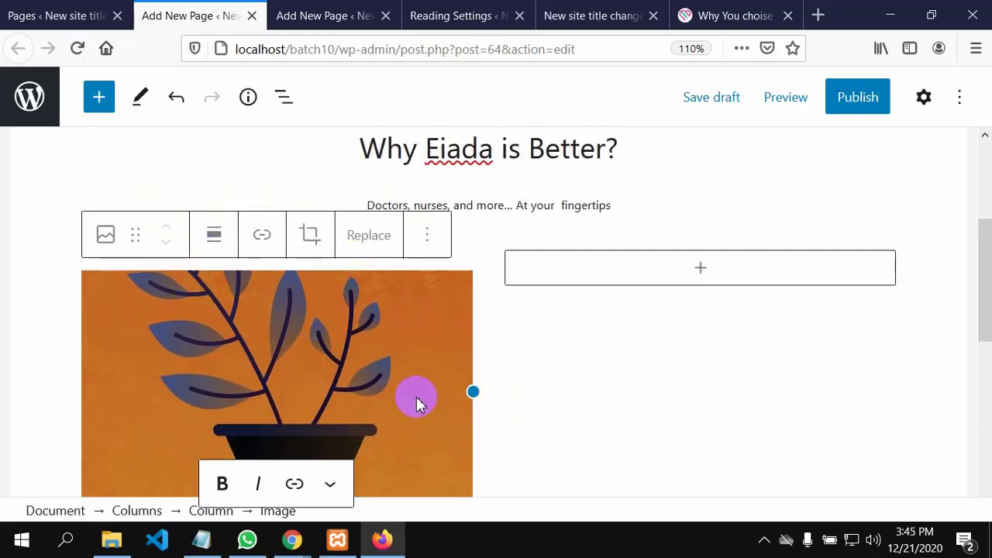
{"action": "left_click", "coordinate": [712, 18]}
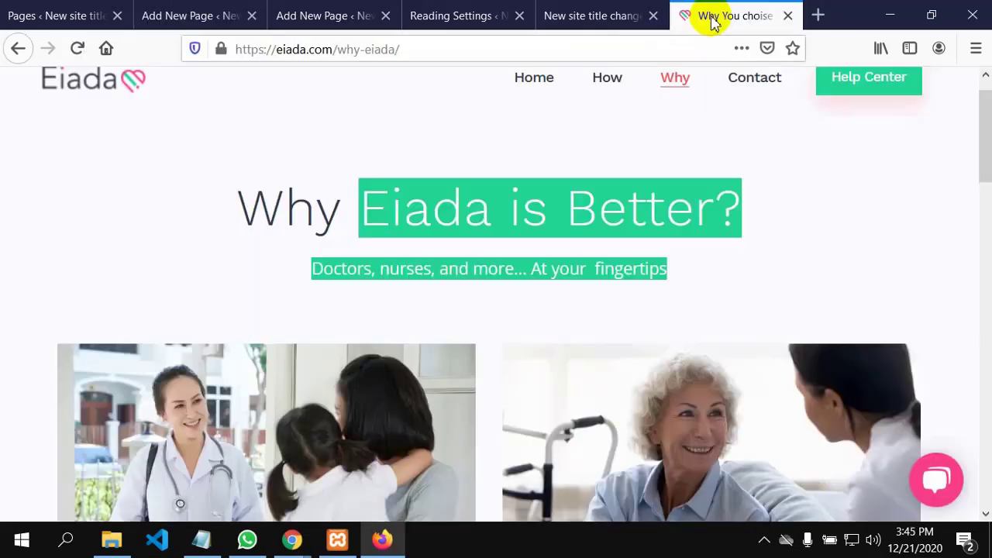
{"action": "scroll", "coordinate": [393, 370], "scroll_direction": "down", "scroll_amount": 10}
{"action": "scroll", "coordinate": [258, 369], "scroll_direction": "up", "scroll_amount": 7}
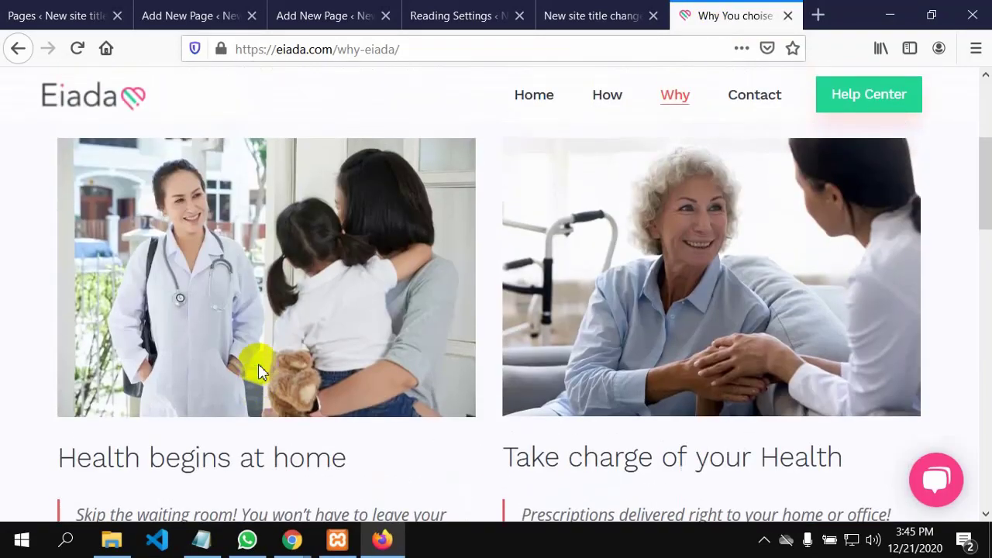
{"action": "scroll", "coordinate": [258, 369], "scroll_direction": "down", "scroll_amount": 8}
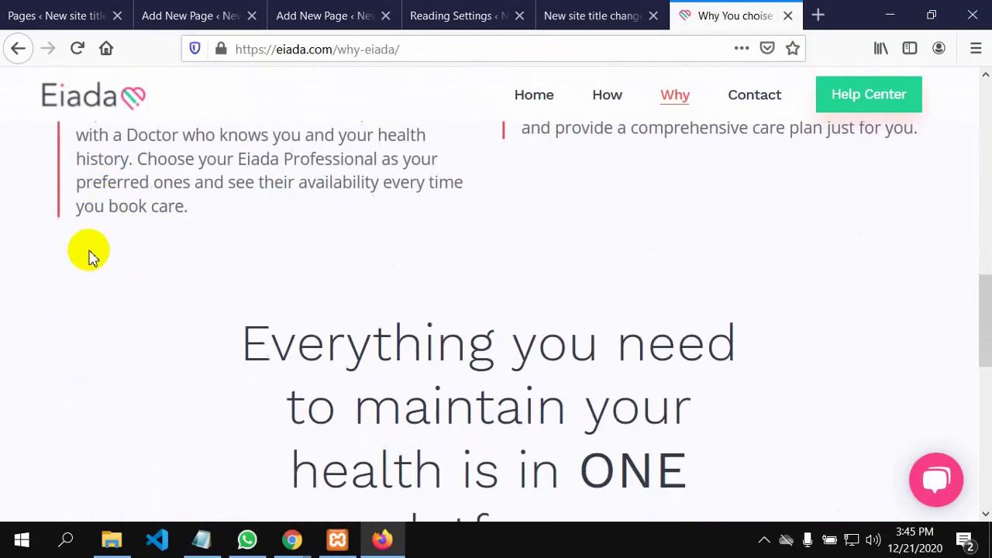
{"action": "scroll", "coordinate": [89, 255], "scroll_direction": "up", "scroll_amount": 6}
{"action": "scroll", "coordinate": [67, 420], "scroll_direction": "down", "scroll_amount": 5}
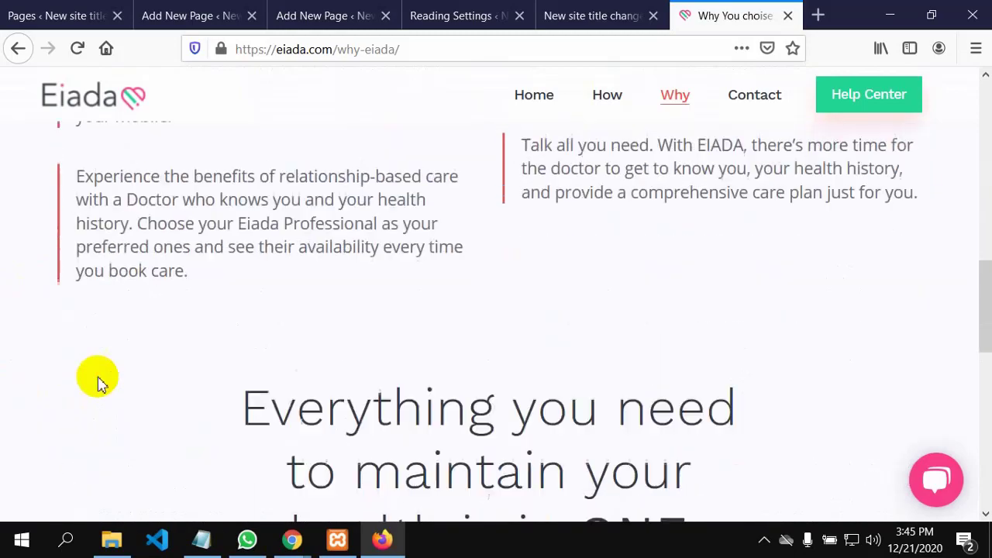
{"action": "scroll", "coordinate": [97, 380], "scroll_direction": "up", "scroll_amount": 5}
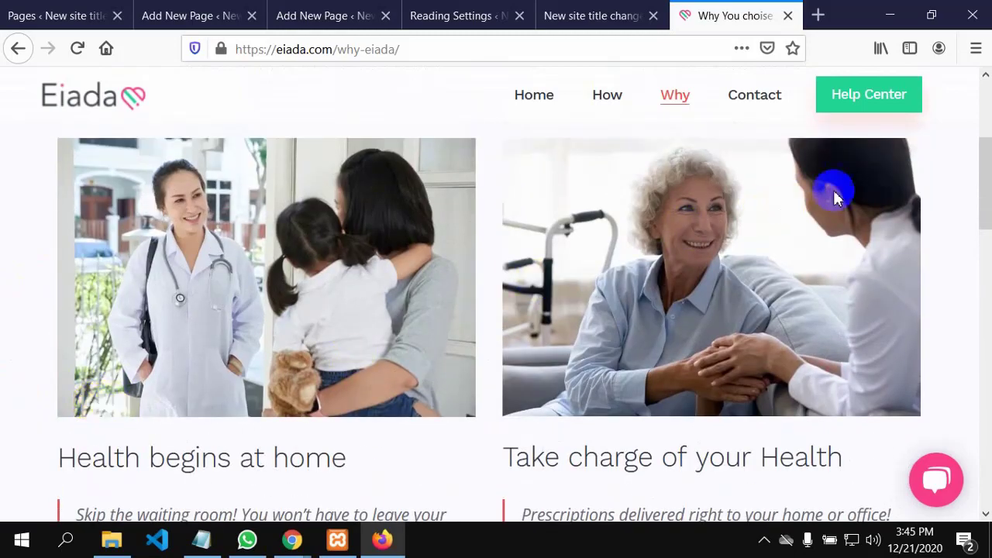
Copy the heading "Health begins at home" from beneath the first image on Eiada's Why page
{"action": "left_click_drag", "start_coordinate": [982, 173], "coordinate": [981, 214]}
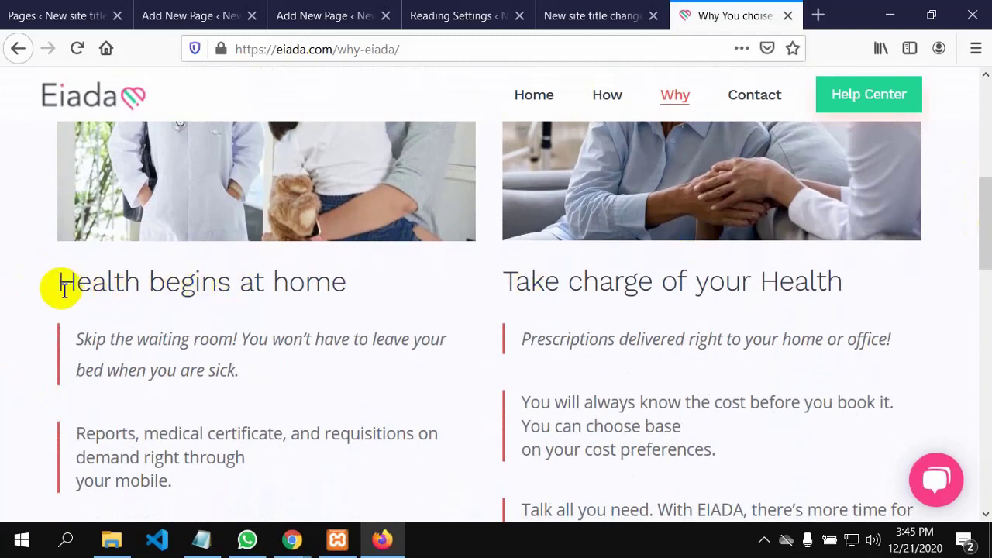
{"action": "left_click_drag", "start_coordinate": [61, 285], "coordinate": [346, 288]}
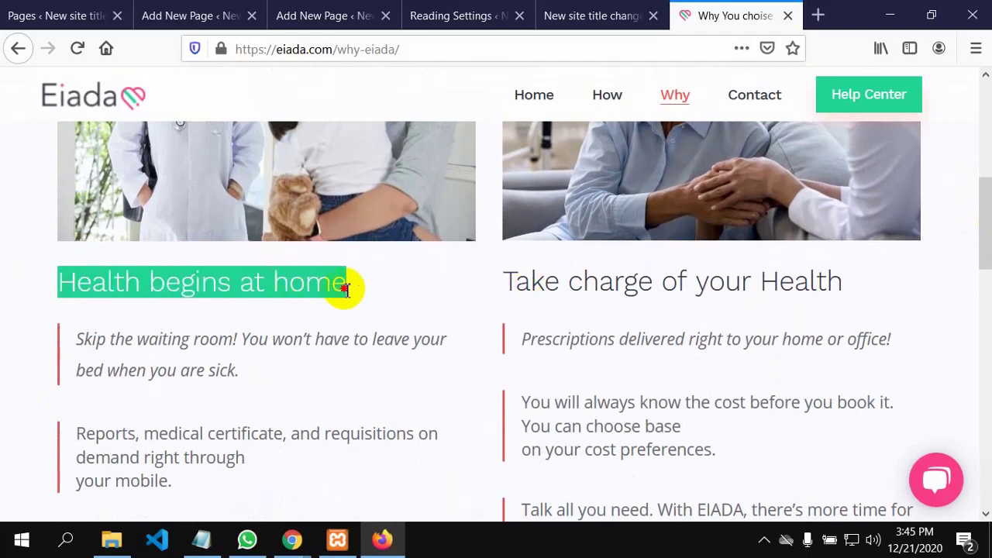
{"action": "right_click", "coordinate": [275, 282]}
{"action": "left_click", "coordinate": [298, 292]}
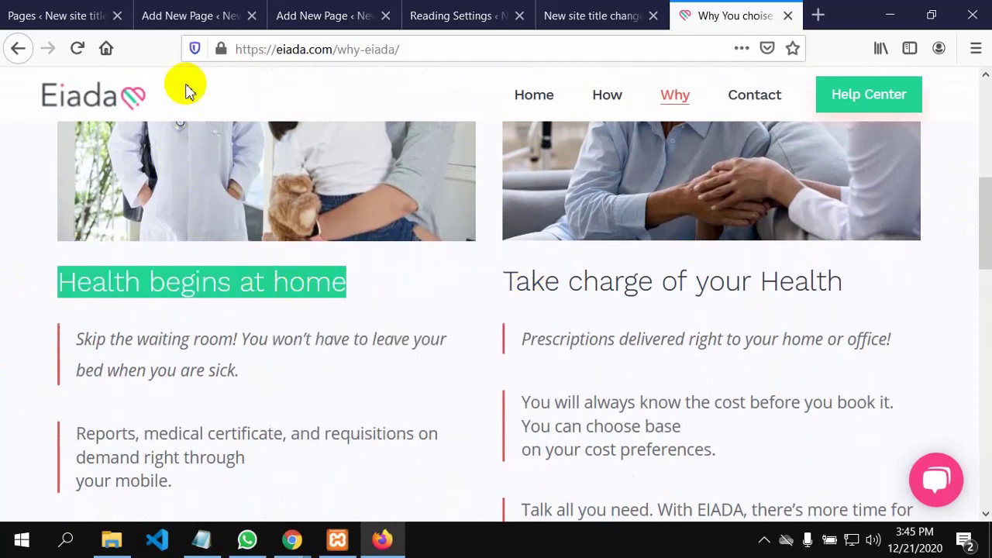
Add a level H3 heading reading "Health begins at home" below the plant image in the first column of the WordPress page
{"action": "left_click", "coordinate": [184, 19]}
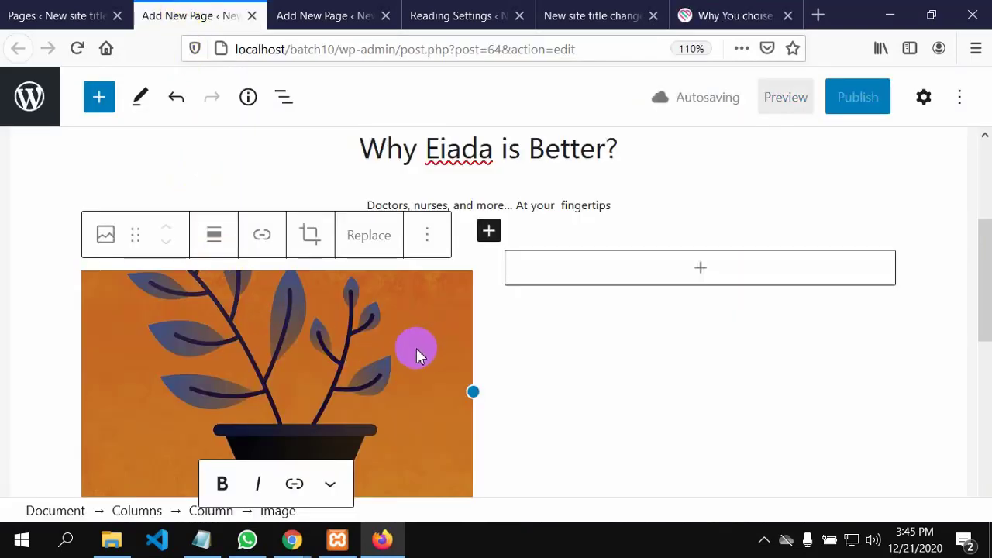
{"action": "scroll", "coordinate": [365, 379], "scroll_direction": "down", "scroll_amount": 2}
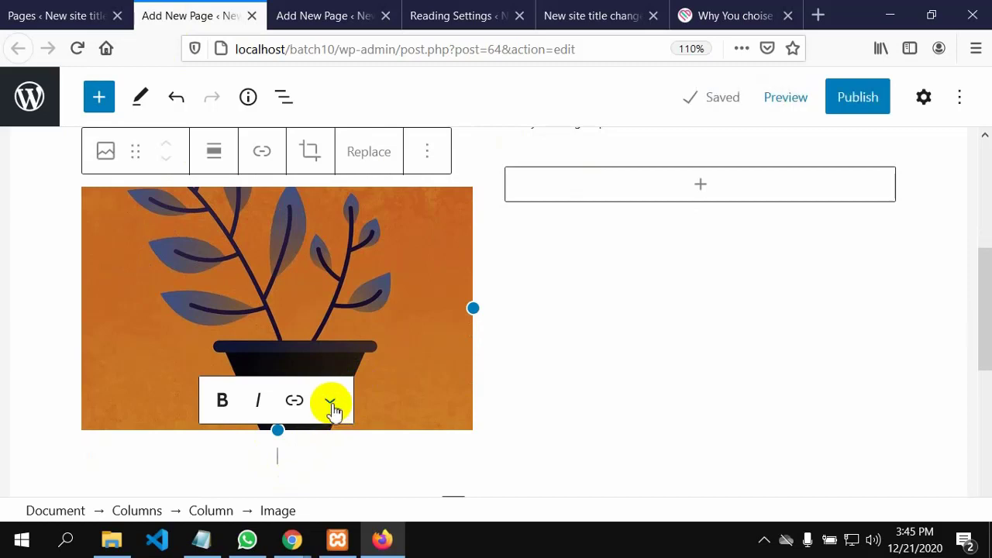
{"action": "scroll", "coordinate": [325, 458], "scroll_direction": "down", "scroll_amount": 3}
{"action": "scroll", "coordinate": [328, 457], "scroll_direction": "down", "scroll_amount": 1}
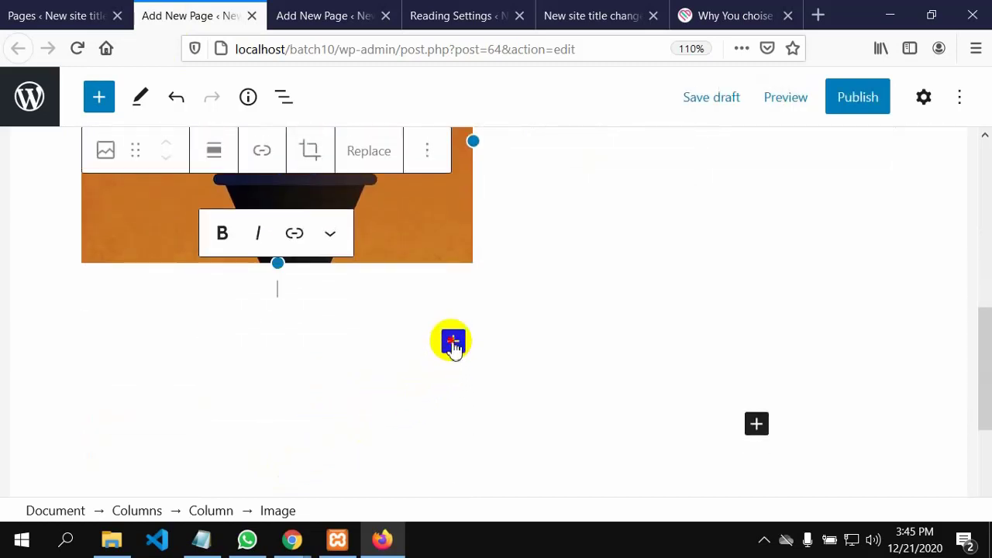
{"action": "left_click", "coordinate": [453, 342]}
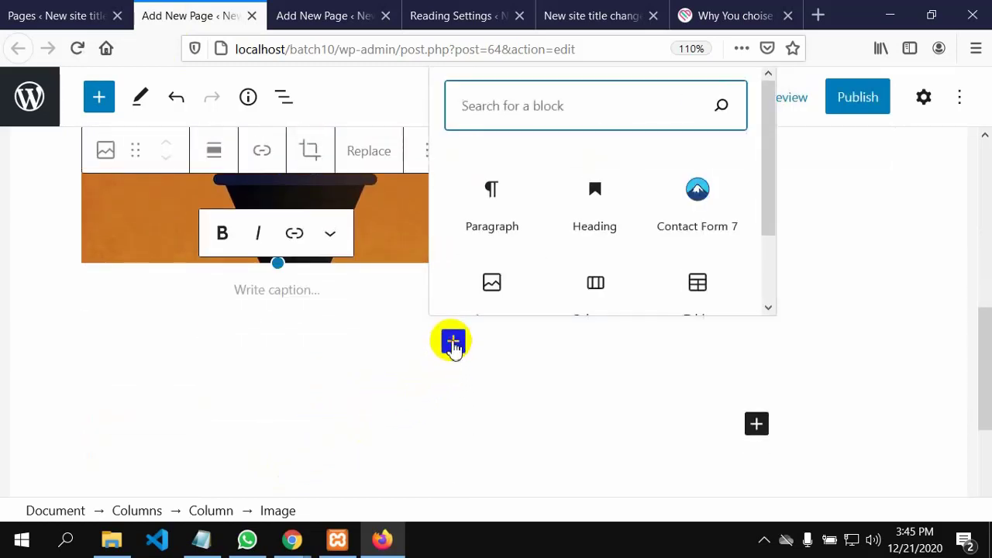
{"action": "left_click", "coordinate": [596, 231]}
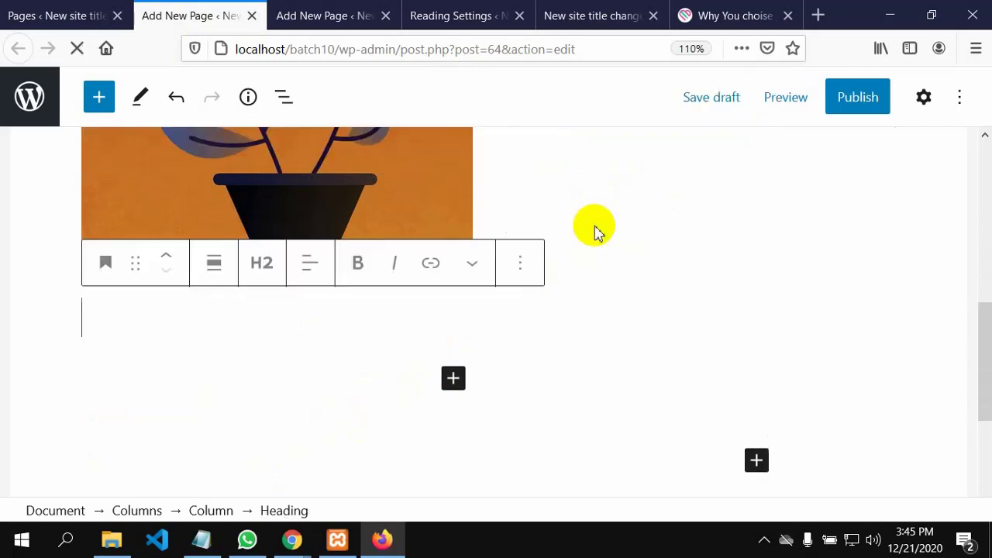
{"action": "left_click", "coordinate": [263, 267]}
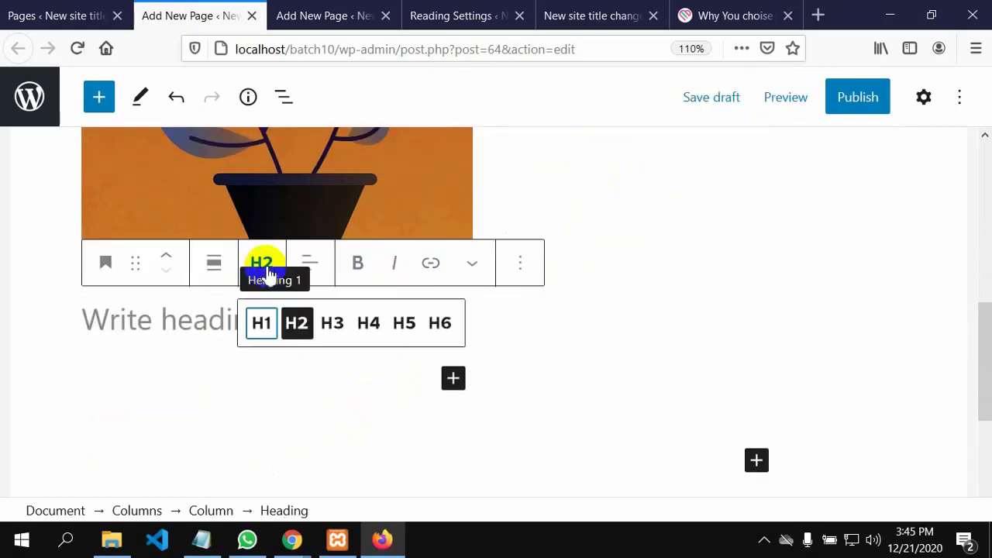
{"action": "left_click", "coordinate": [333, 324]}
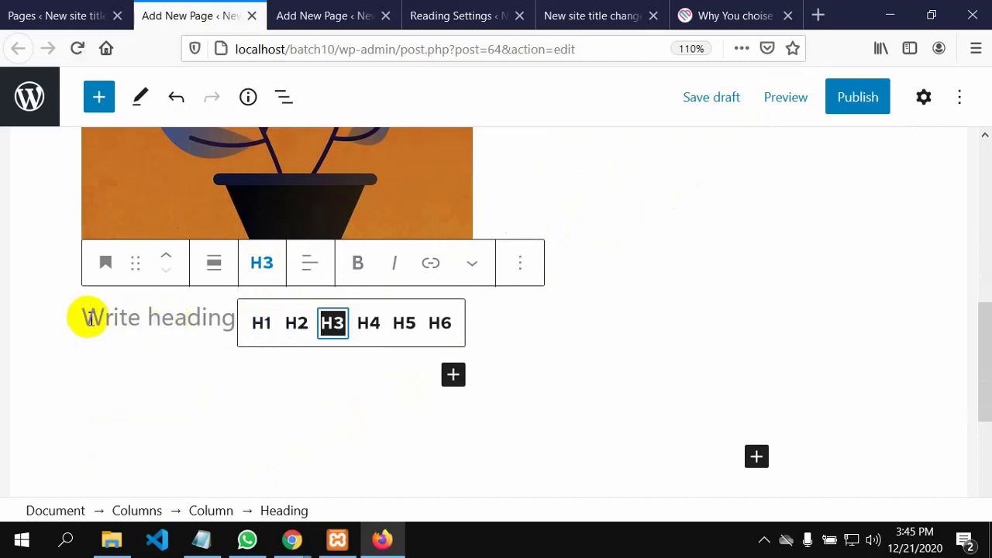
{"action": "left_click", "coordinate": [99, 316]}
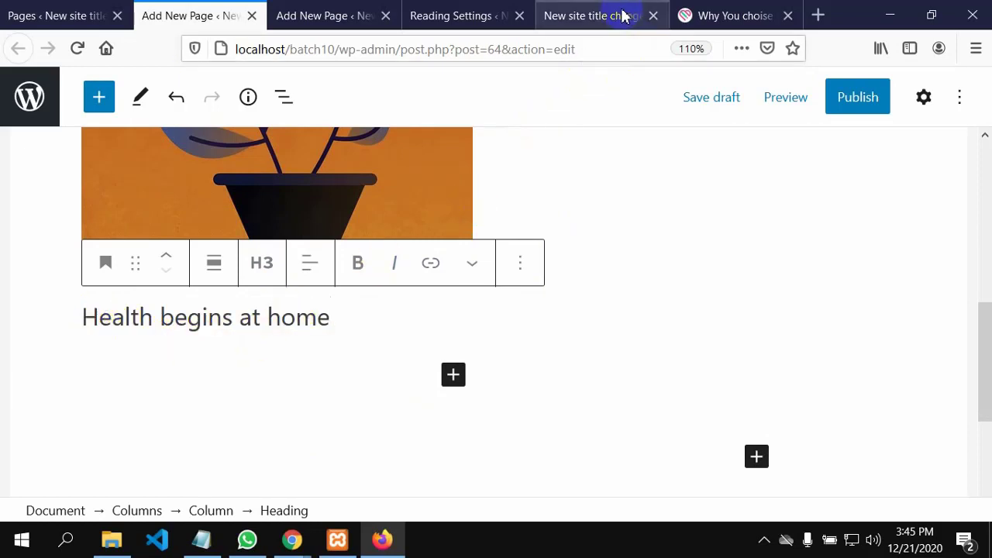
Copy the sentence "Skip the waiting room! You won't have to leave your bed when you are sick." from the Eiada Why page
{"action": "left_click", "coordinate": [682, 17]}
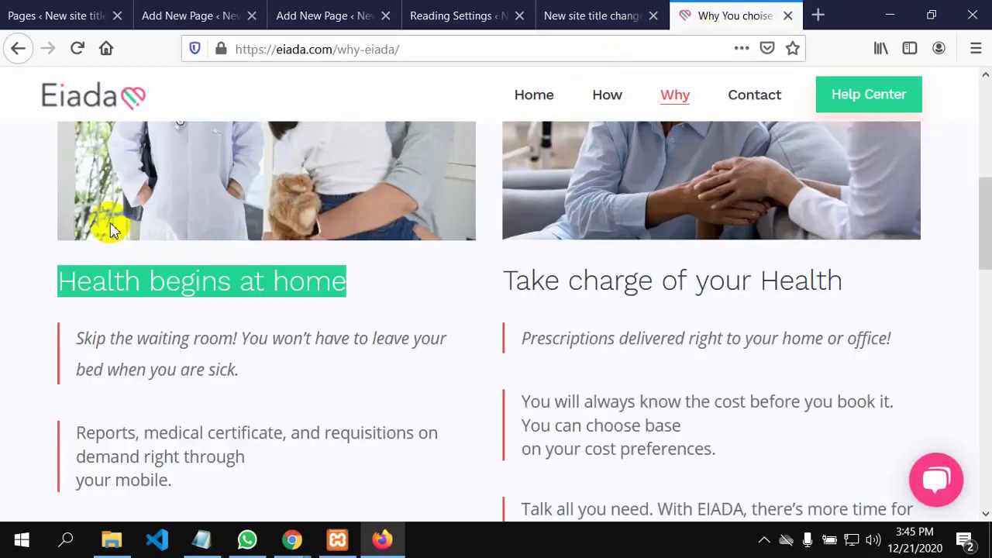
{"action": "left_click", "coordinate": [188, 14]}
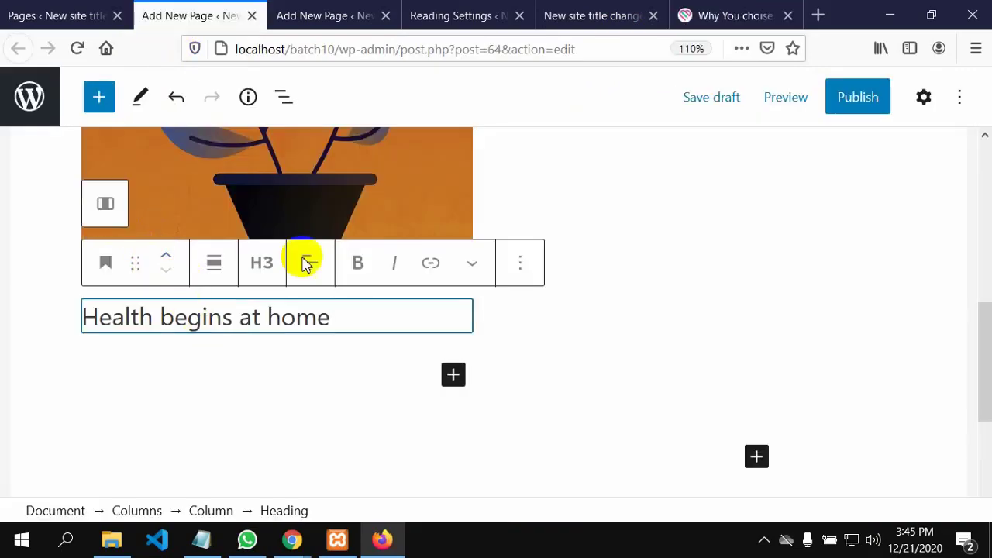
{"action": "left_click", "coordinate": [705, 11]}
{"action": "scroll", "coordinate": [319, 298], "scroll_direction": "down", "scroll_amount": 5}
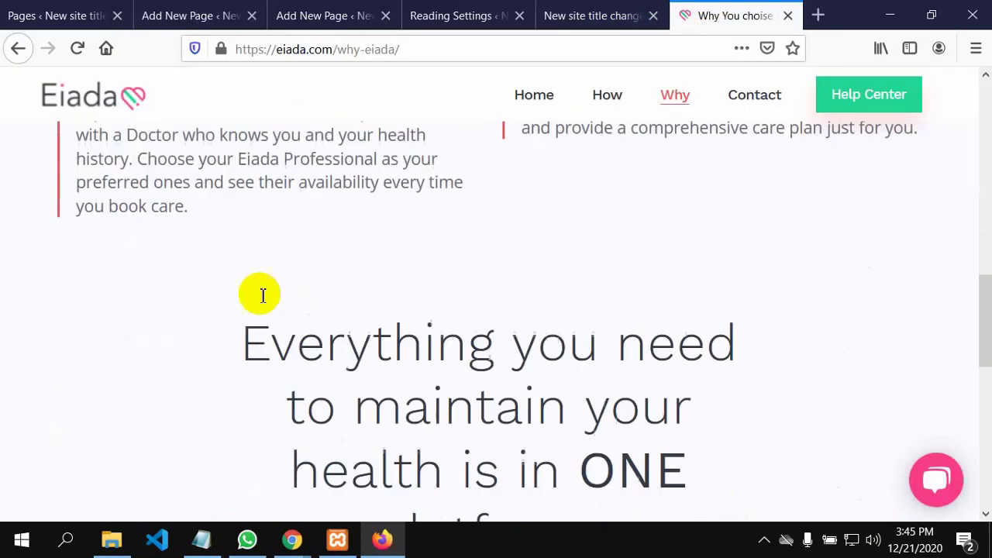
{"action": "scroll", "coordinate": [173, 306], "scroll_direction": "up", "scroll_amount": 5}
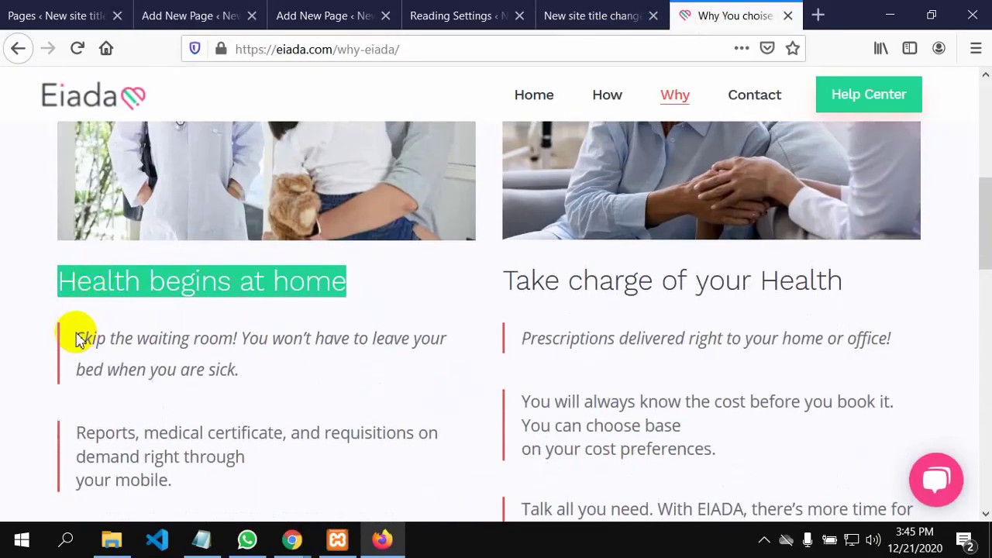
{"action": "left_click_drag", "start_coordinate": [75, 339], "coordinate": [236, 377]}
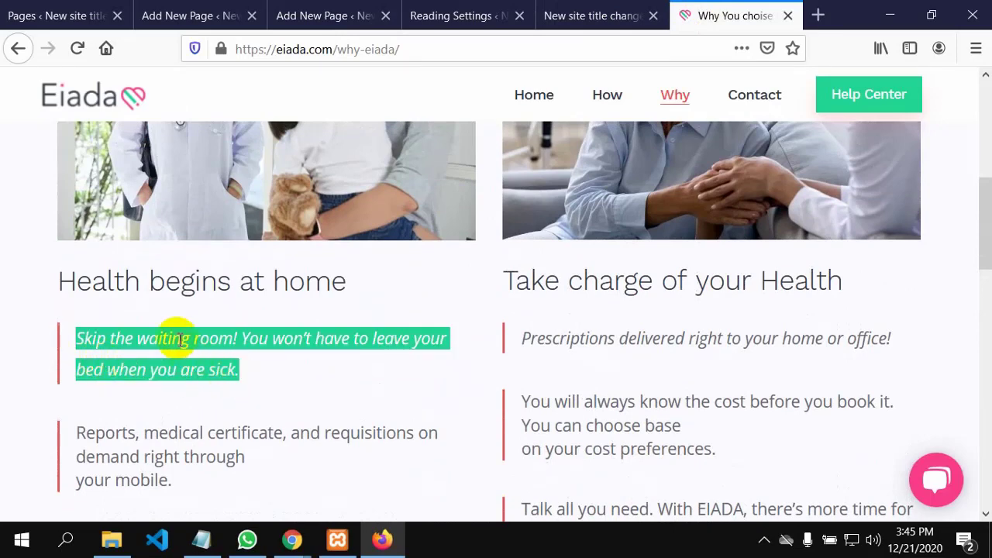
{"action": "right_click", "coordinate": [180, 340]}
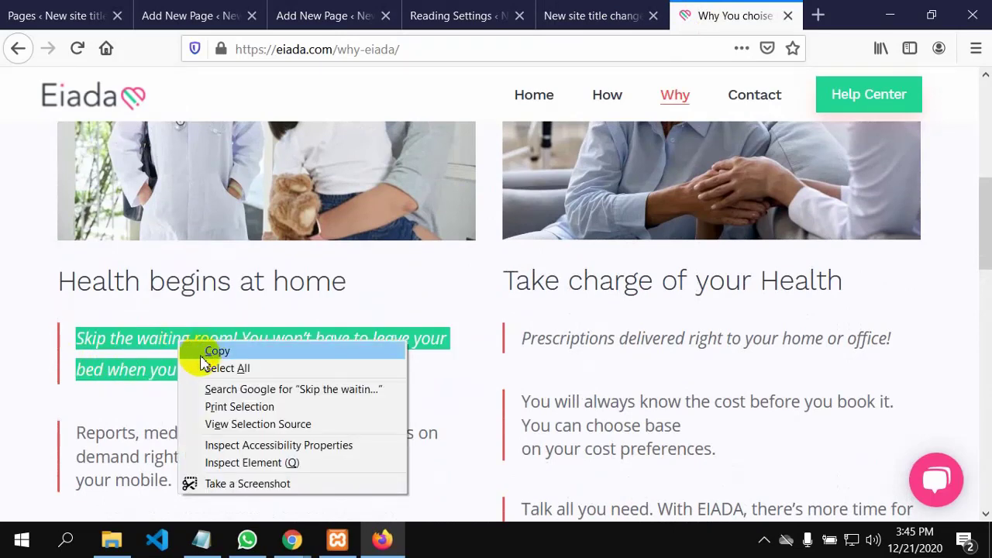
{"action": "left_click", "coordinate": [202, 353]}
Paste the copied waiting room sentence as a paragraph under the "Health begins at home" heading and start an empty paragraph below it
{"action": "left_click", "coordinate": [166, 17]}
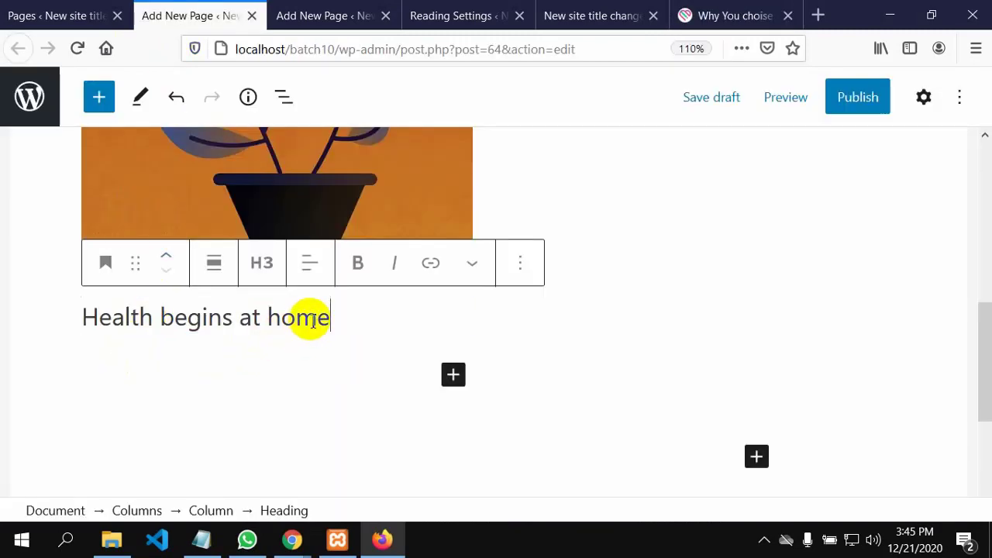
{"action": "key", "text": "Return"}
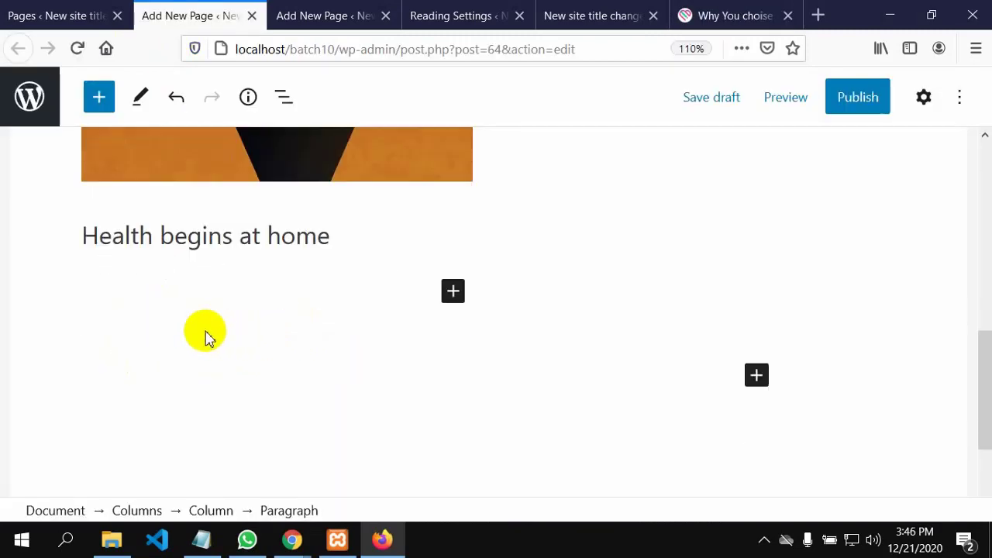
{"action": "key", "text": "ctrl+v"}
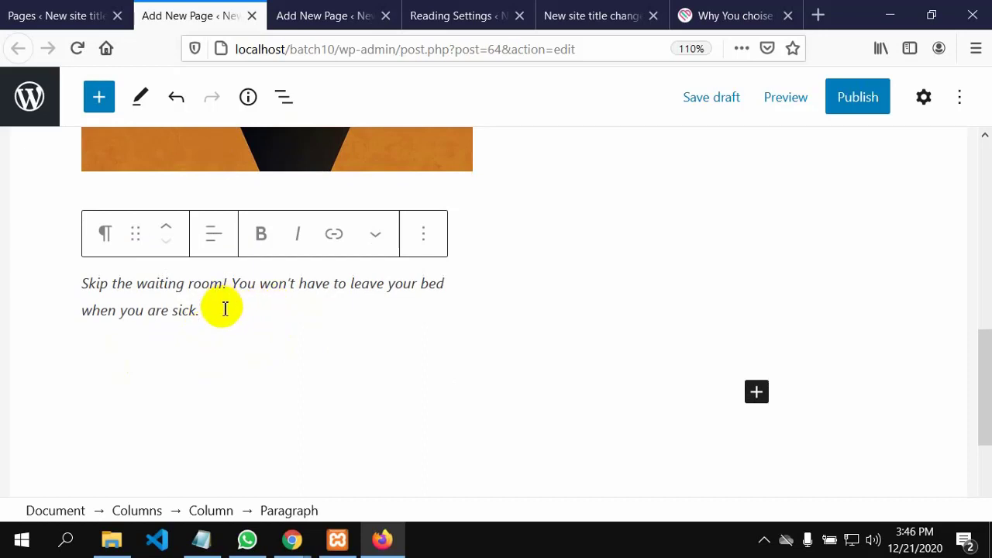
{"action": "key", "text": "Return"}
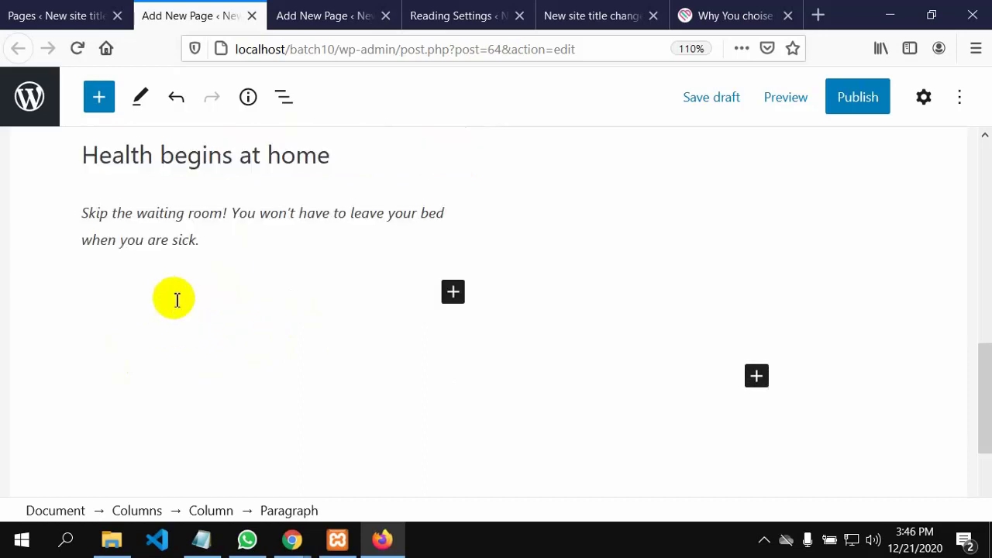
Copy the Eiada page's two paragraphs from "Reports, medical certificate" through "every time you book care."
{"action": "left_click", "coordinate": [697, 15]}
{"action": "scroll", "coordinate": [210, 370], "scroll_direction": "down", "scroll_amount": 5}
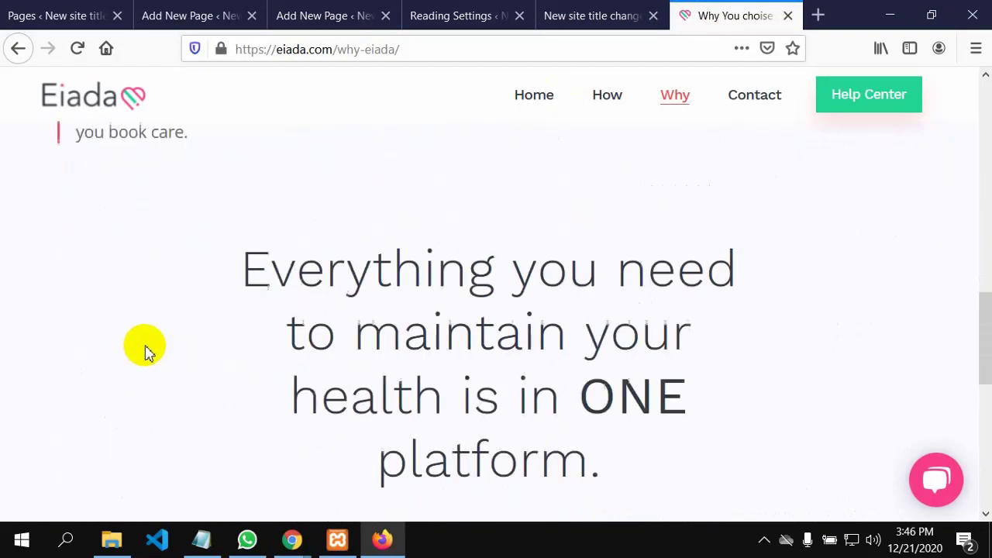
{"action": "scroll", "coordinate": [144, 348], "scroll_direction": "up", "scroll_amount": 5}
{"action": "scroll", "coordinate": [131, 371], "scroll_direction": "down", "scroll_amount": 5}
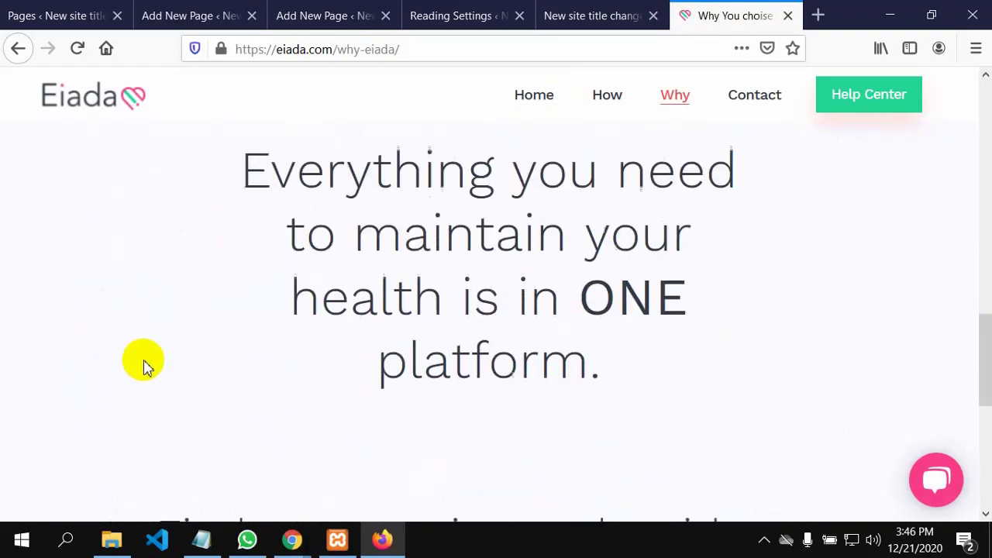
{"action": "left_click_drag", "start_coordinate": [984, 372], "coordinate": [968, 283]}
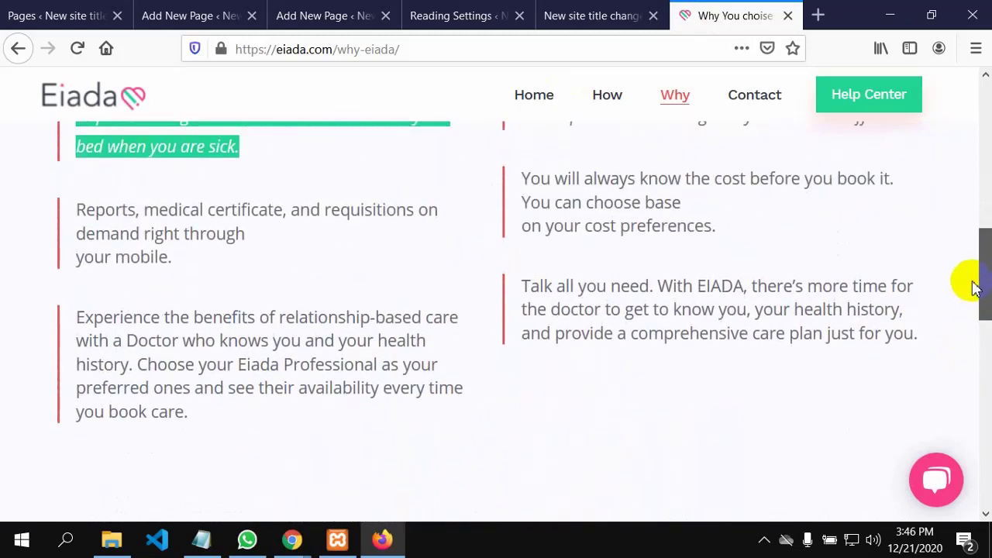
{"action": "left_click_drag", "start_coordinate": [80, 207], "coordinate": [209, 416]}
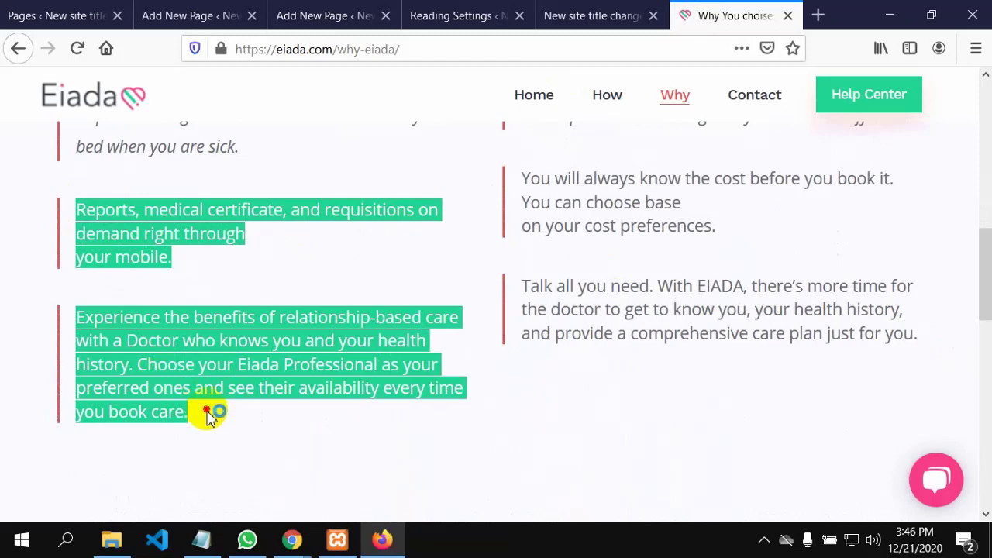
{"action": "right_click", "coordinate": [152, 348]}
{"action": "left_click", "coordinate": [186, 357]}
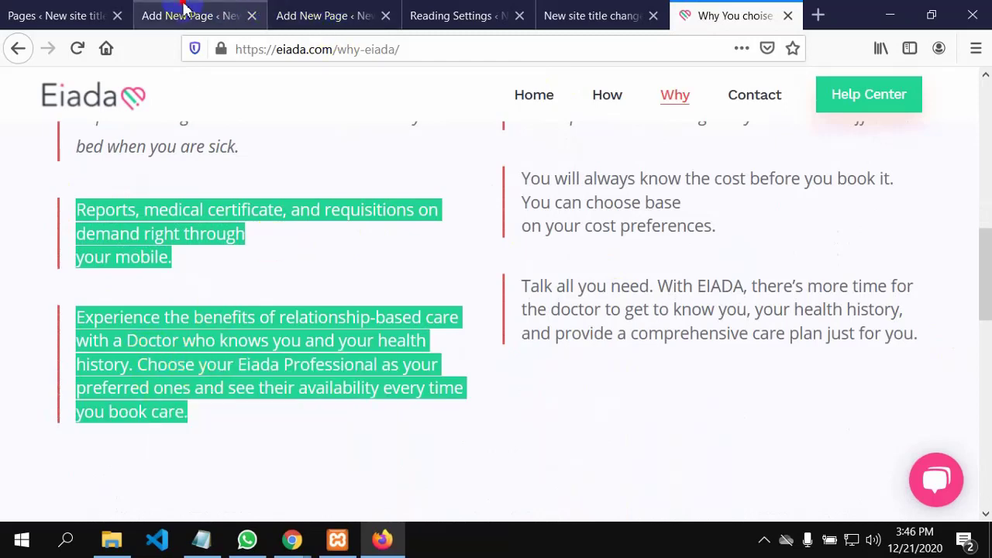
Paste the copied reports and relationship-based care text into the empty paragraph below the waiting room sentence
{"action": "left_click", "coordinate": [188, 10]}
{"action": "left_click", "coordinate": [132, 287]}
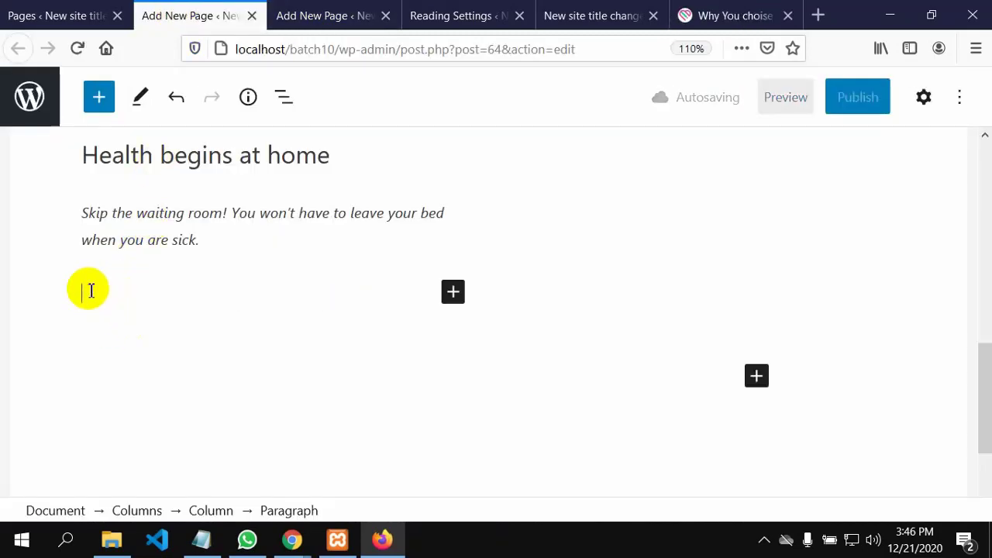
{"action": "right_click", "coordinate": [91, 290]}
{"action": "left_click", "coordinate": [116, 355]}
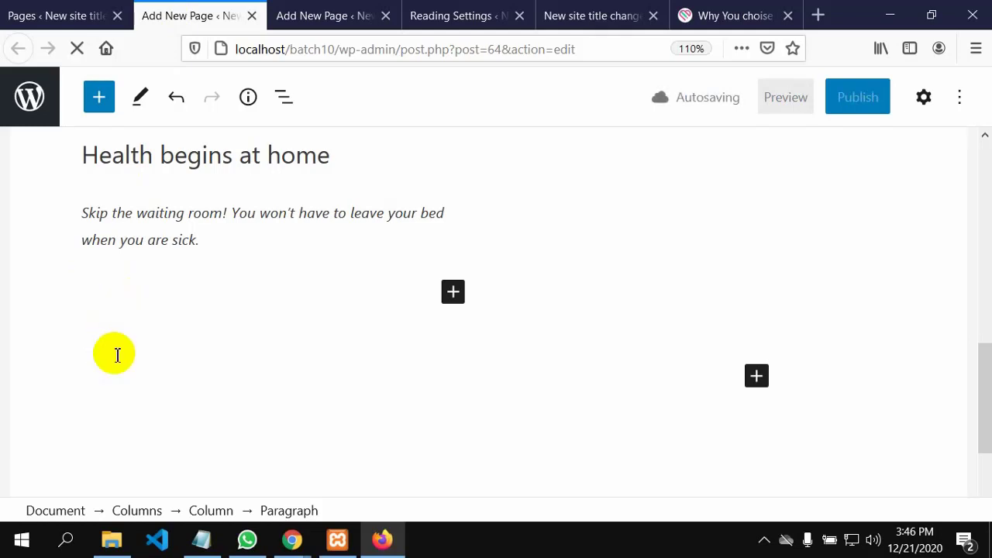
Try duplicating the column that holds the plant image and text, and undo the duplication
{"action": "scroll", "coordinate": [225, 389], "scroll_direction": "up", "scroll_amount": 5}
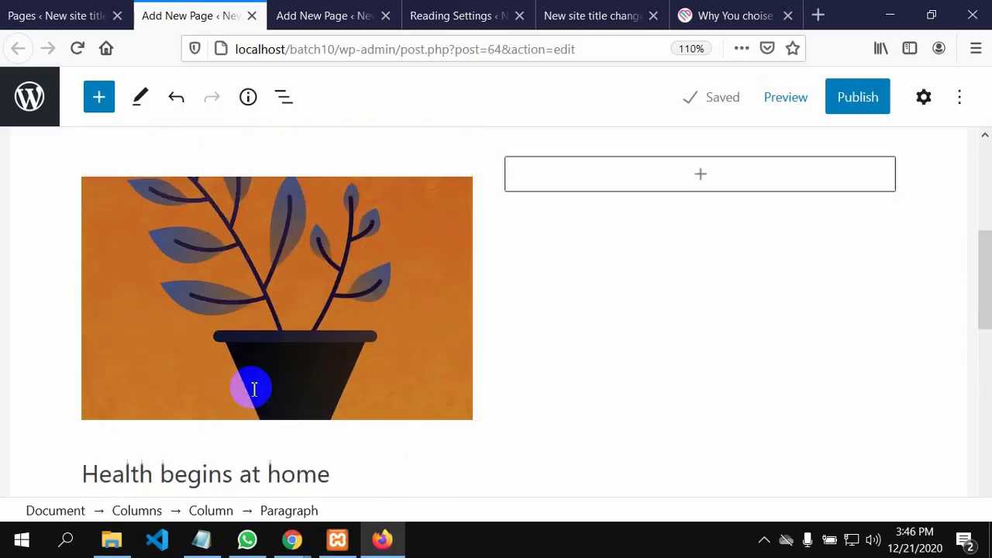
{"action": "scroll", "coordinate": [507, 279], "scroll_direction": "up", "scroll_amount": 2}
{"action": "left_click", "coordinate": [133, 295]}
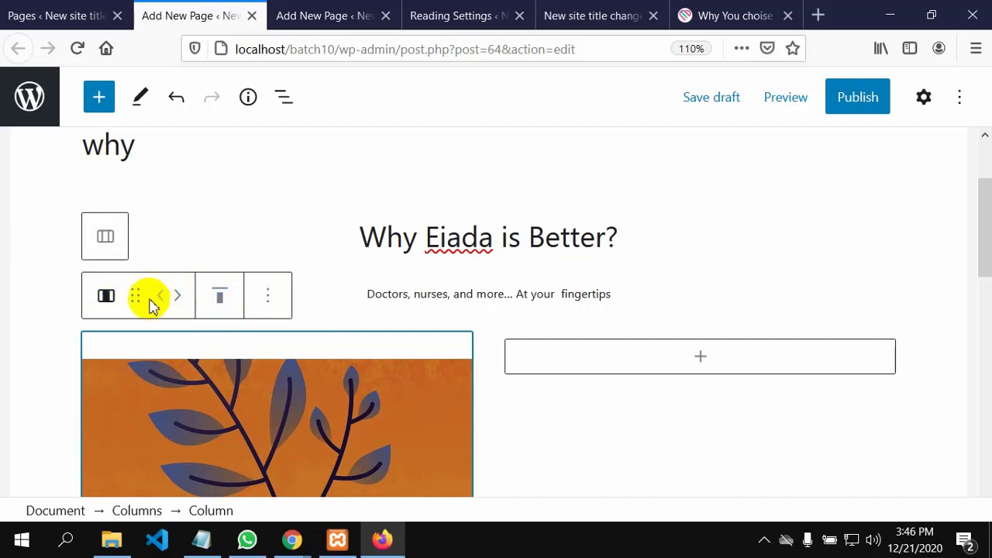
{"action": "left_click", "coordinate": [268, 299]}
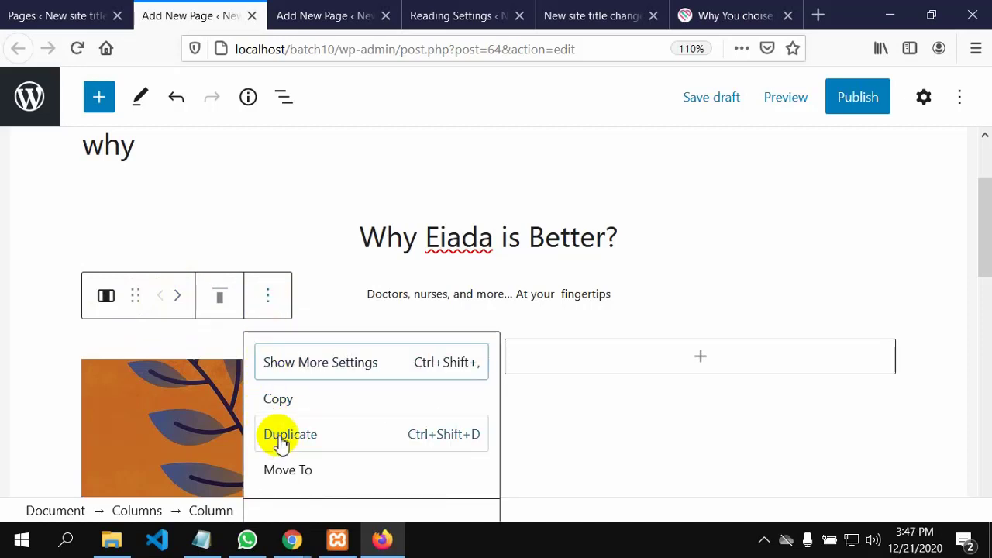
{"action": "left_click", "coordinate": [364, 432]}
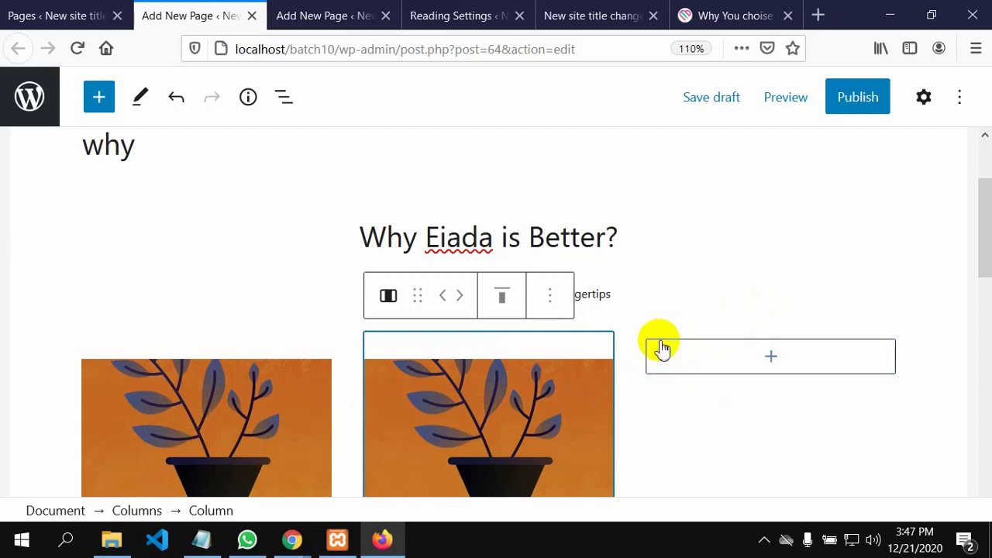
{"action": "left_click", "coordinate": [720, 359]}
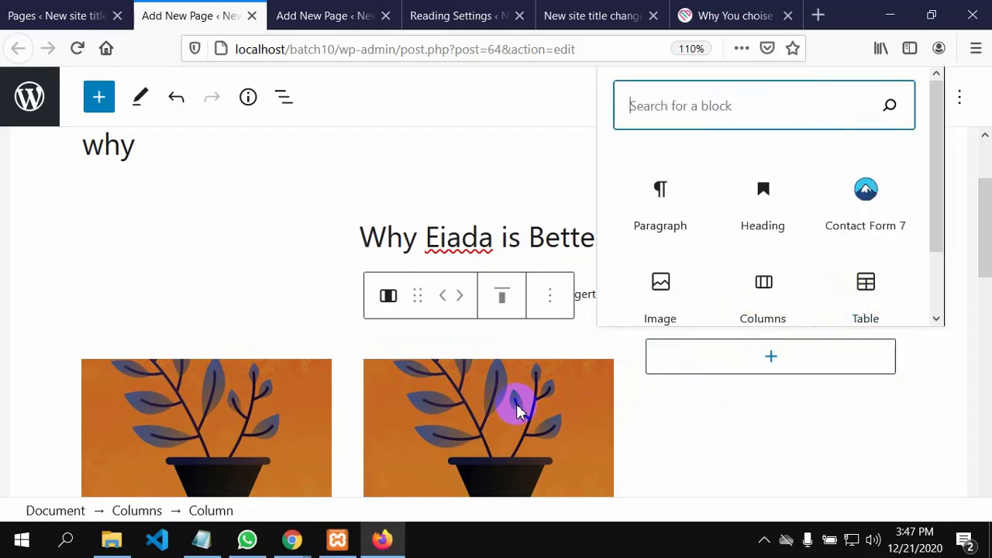
{"action": "key", "text": "ctrl+z"}
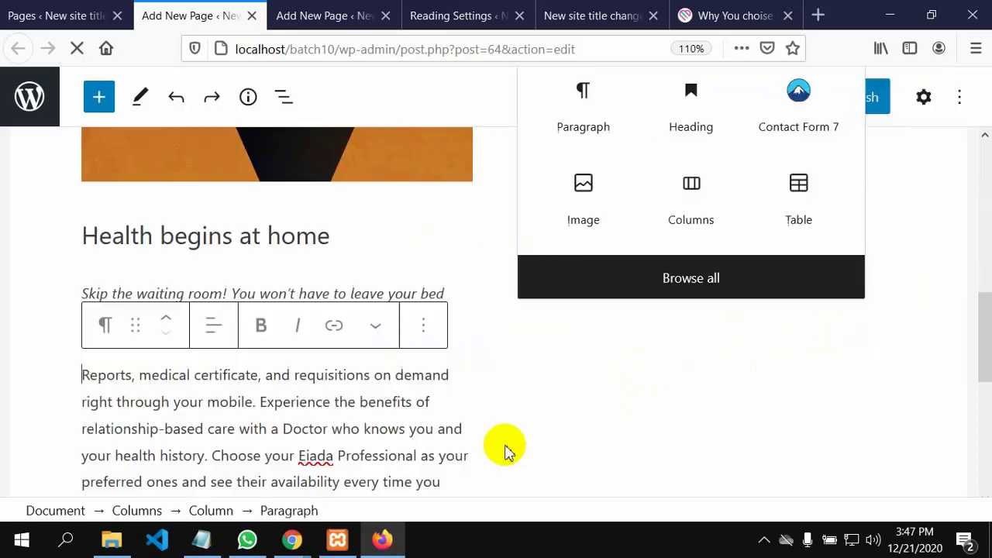
Publish the why page and open the live page in a new window
{"action": "scroll", "coordinate": [344, 388], "scroll_direction": "up", "scroll_amount": 5}
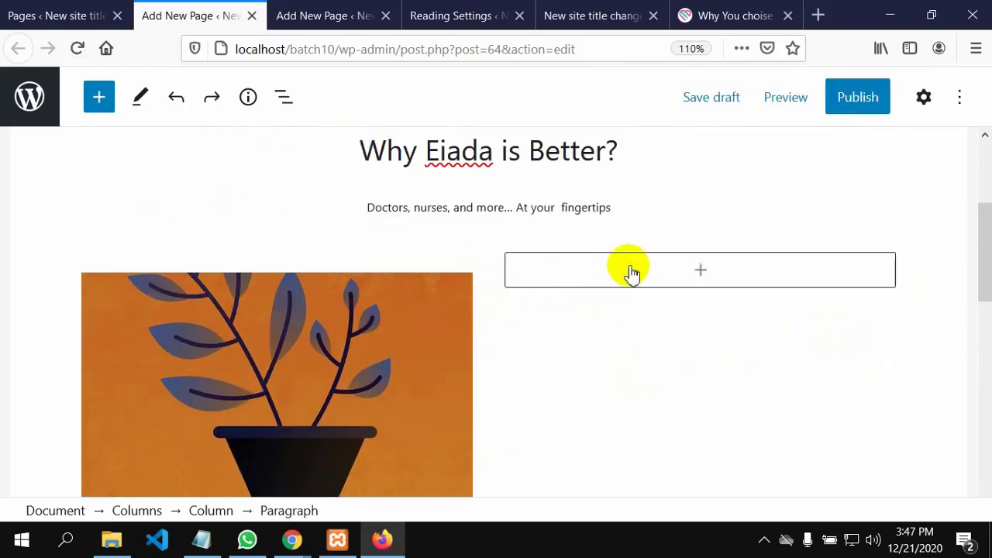
{"action": "left_click", "coordinate": [857, 102]}
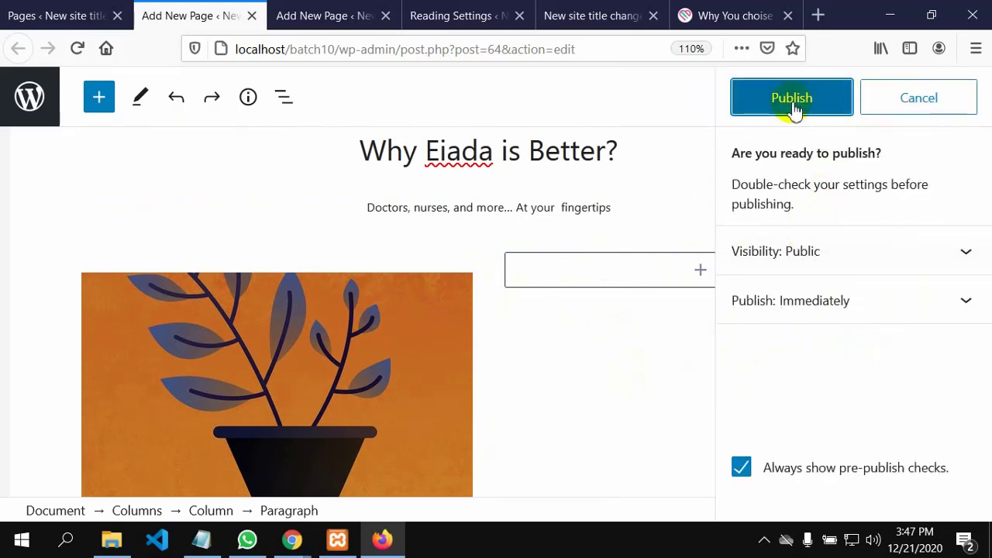
{"action": "left_click", "coordinate": [792, 104]}
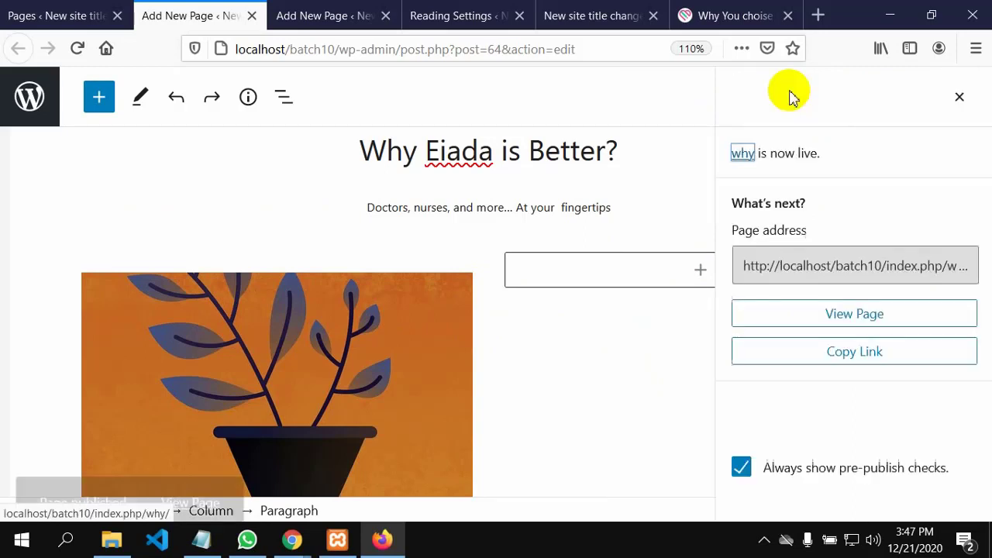
{"action": "left_click_drag", "start_coordinate": [224, 463], "coordinate": [184, 465]}
{"action": "right_click", "coordinate": [184, 465]}
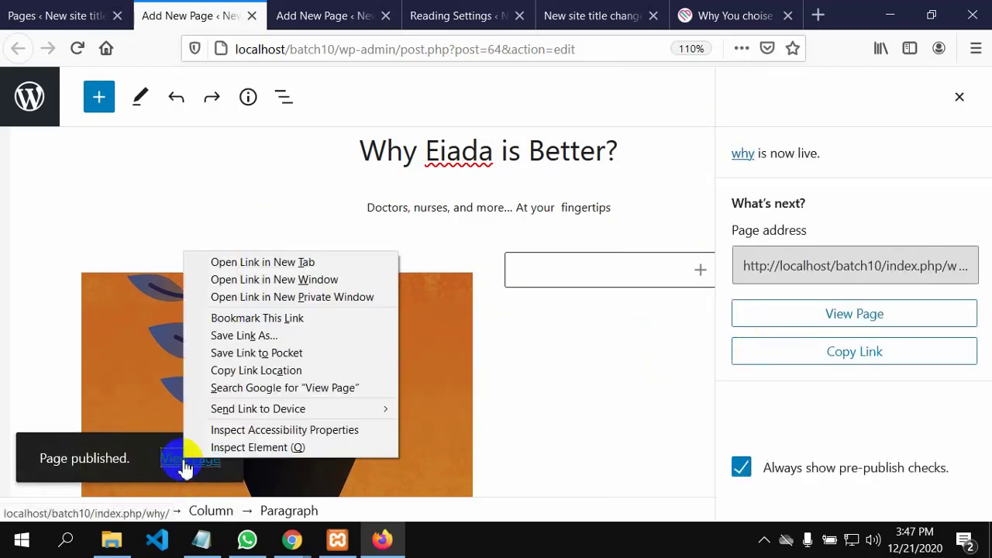
{"action": "left_click", "coordinate": [234, 278]}
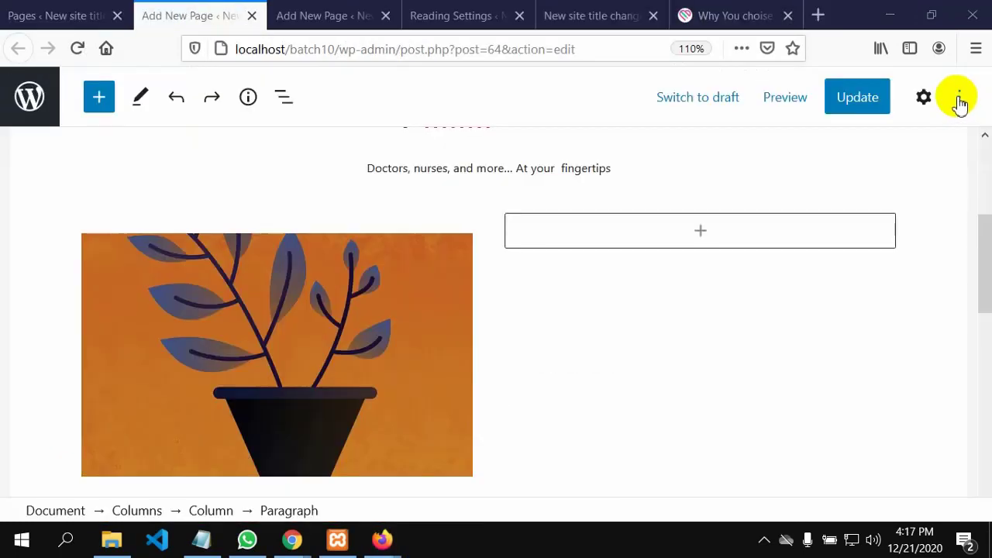
{"action": "left_click", "coordinate": [924, 97]}
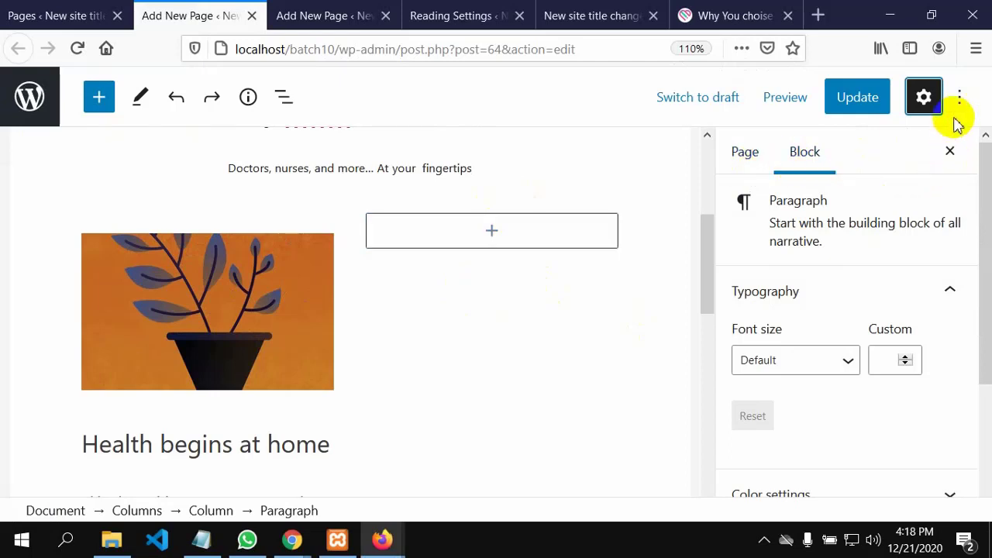
{"action": "left_click", "coordinate": [924, 97]}
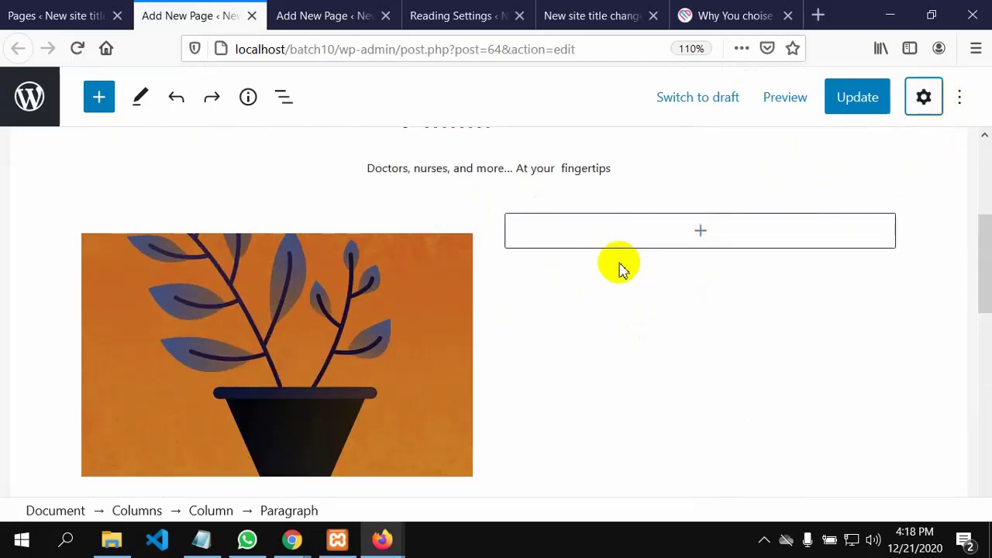
{"action": "scroll", "coordinate": [613, 317], "scroll_direction": "up", "scroll_amount": 3}
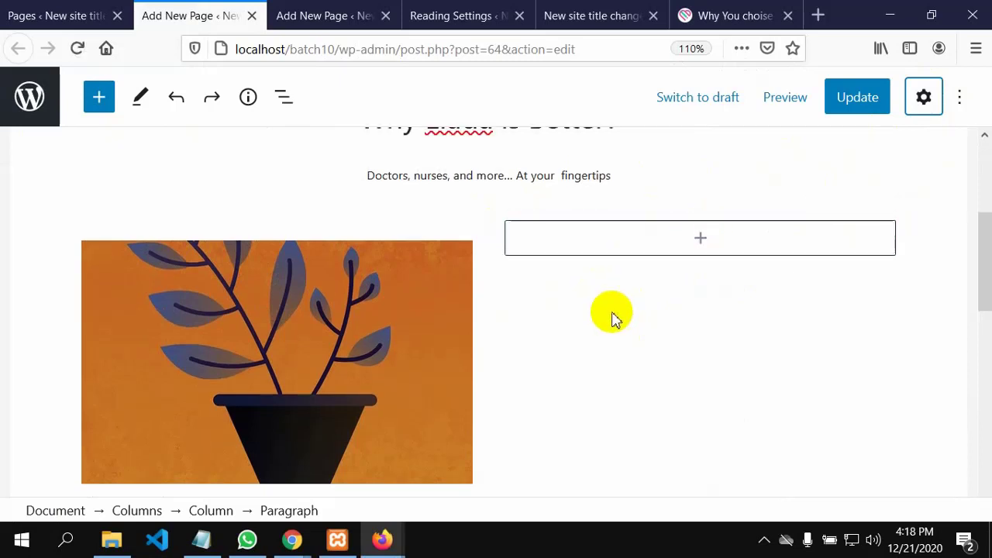
{"action": "scroll", "coordinate": [658, 302], "scroll_direction": "down", "scroll_amount": 2}
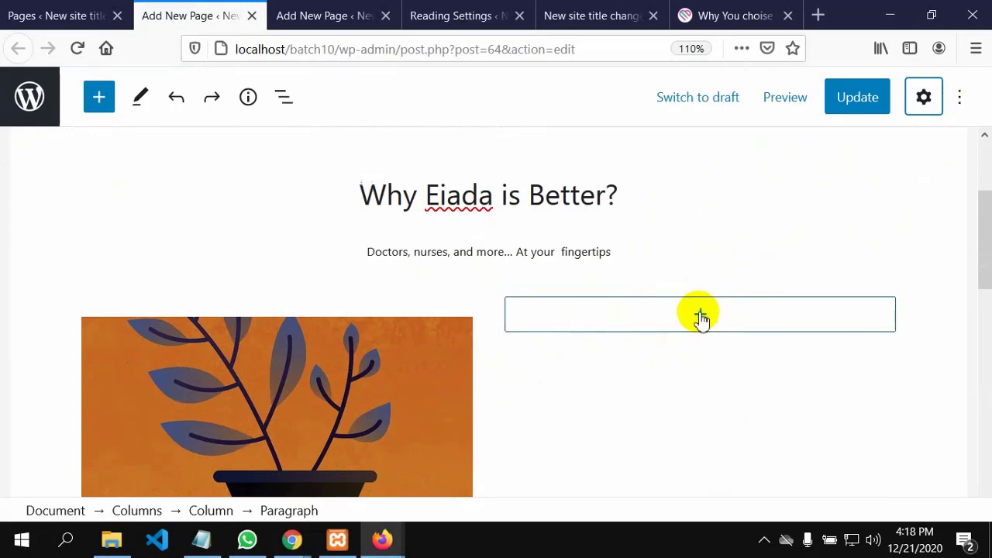
{"action": "key", "text": "F5"}
Search the blocks for "im" and add an Image block to the empty column beside the plant image
{"action": "left_click", "coordinate": [701, 316]}
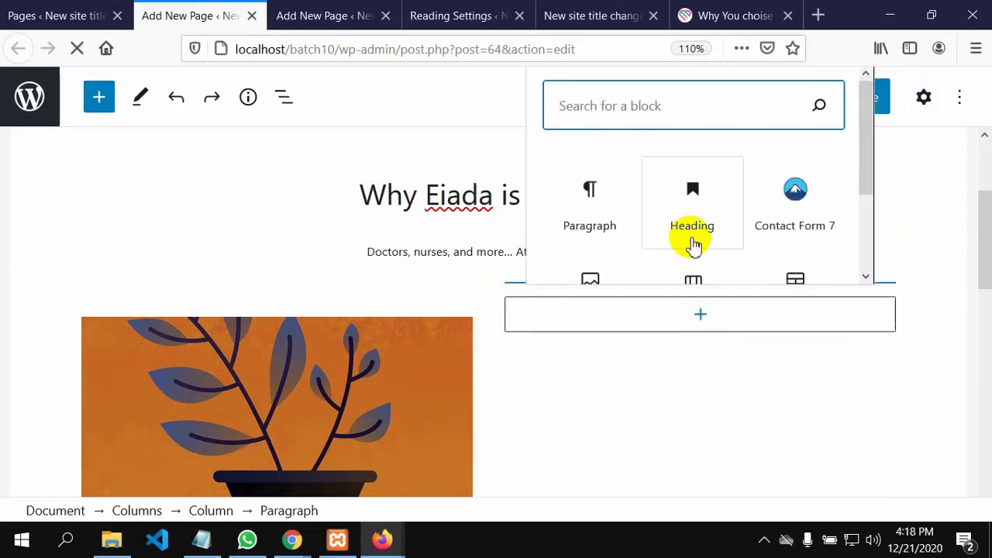
{"action": "scroll", "coordinate": [693, 243], "scroll_direction": "down", "scroll_amount": 2}
{"action": "scroll", "coordinate": [693, 243], "scroll_direction": "up", "scroll_amount": 2}
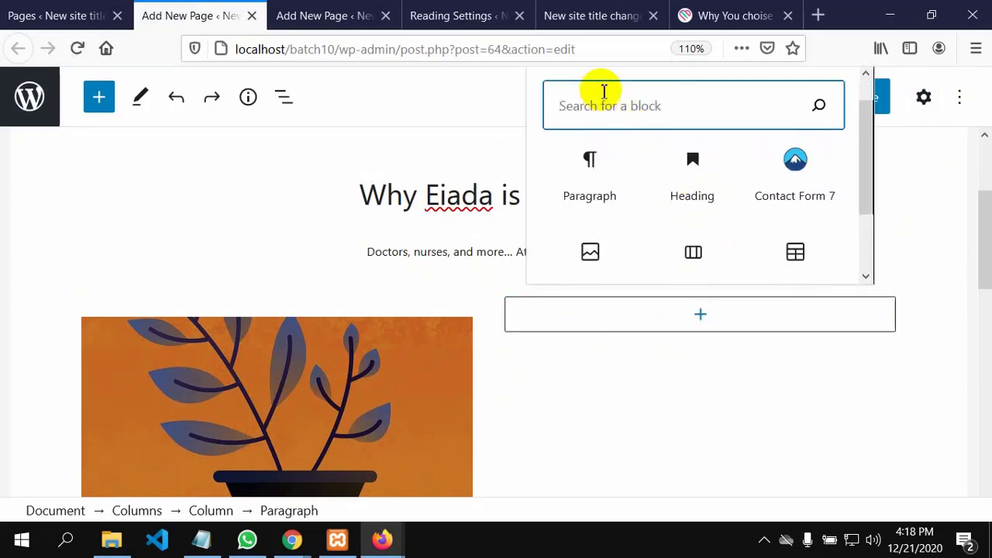
{"action": "type", "text": "im"}
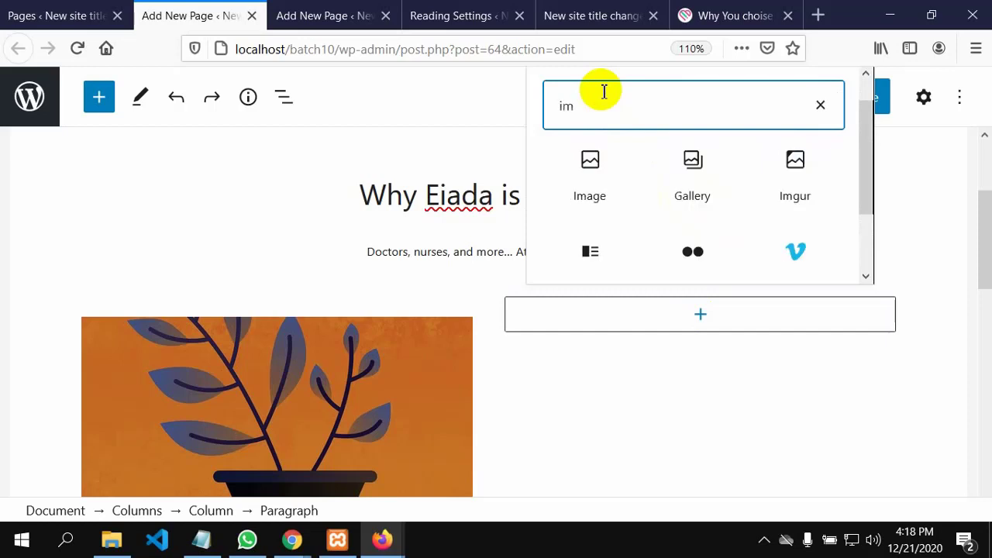
{"action": "left_click", "coordinate": [606, 200]}
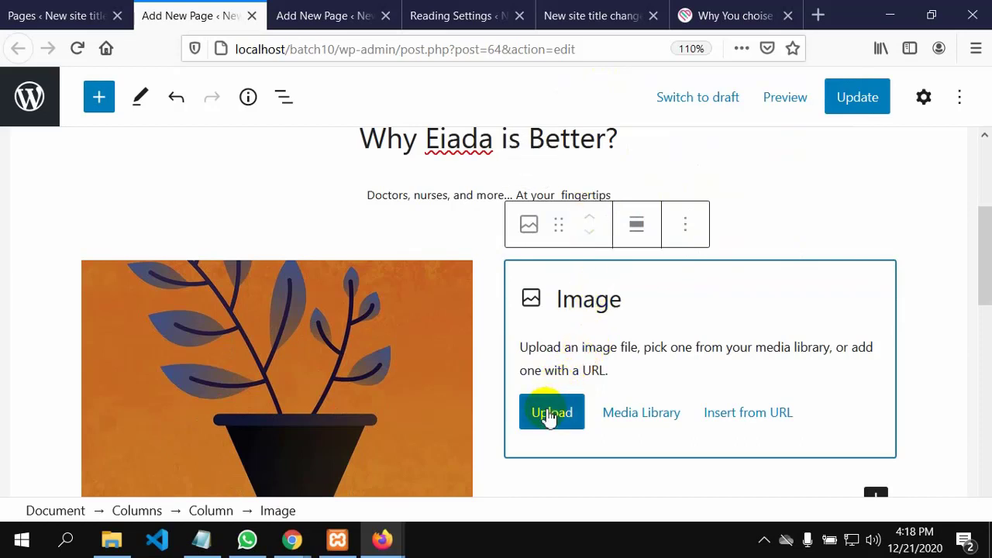
Fill the new Image block with the notebook picture plans-1867745_1280.jpg from the media library
{"action": "left_click", "coordinate": [640, 419]}
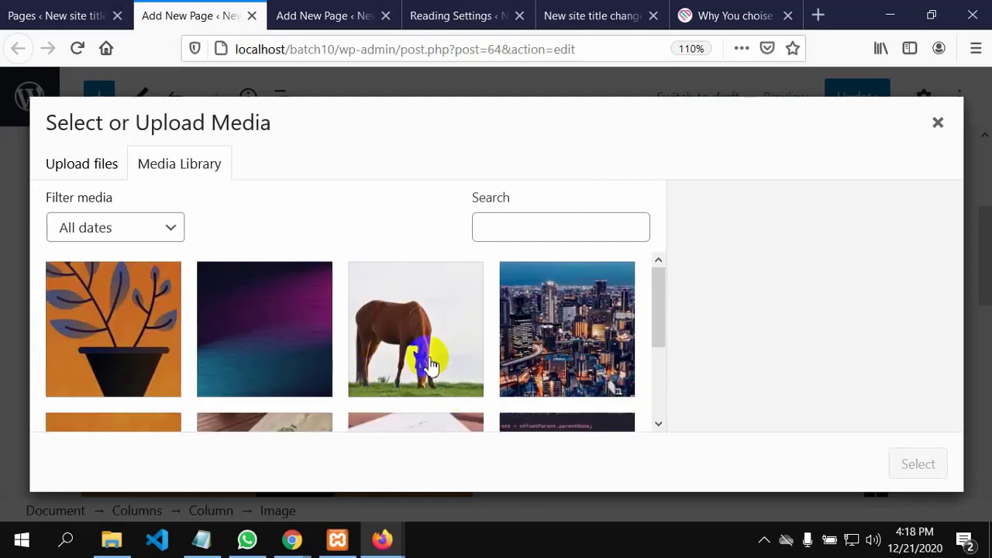
{"action": "scroll", "coordinate": [436, 370], "scroll_direction": "down", "scroll_amount": 3}
{"action": "scroll", "coordinate": [436, 369], "scroll_direction": "up", "scroll_amount": 3}
{"action": "scroll", "coordinate": [440, 370], "scroll_direction": "down", "scroll_amount": 3}
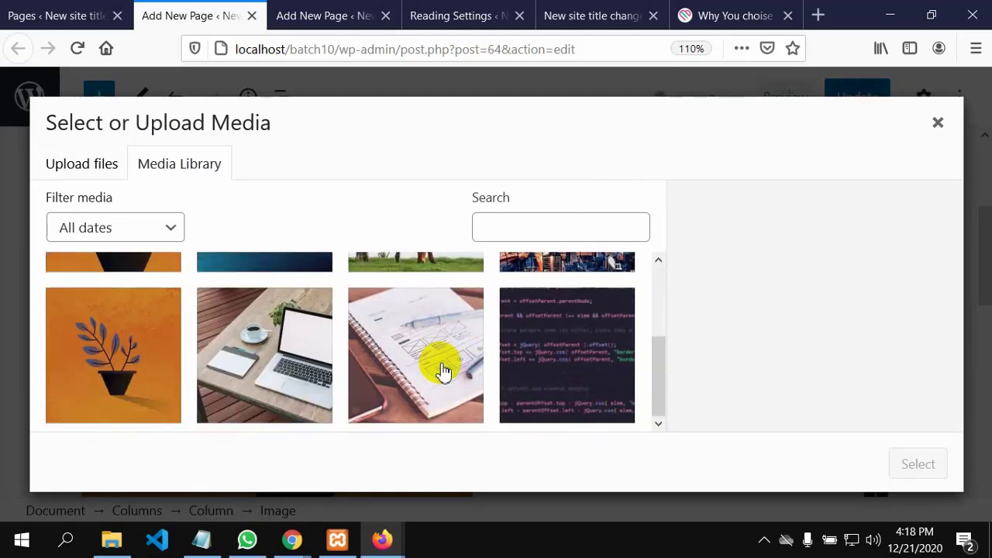
{"action": "left_click", "coordinate": [423, 371]}
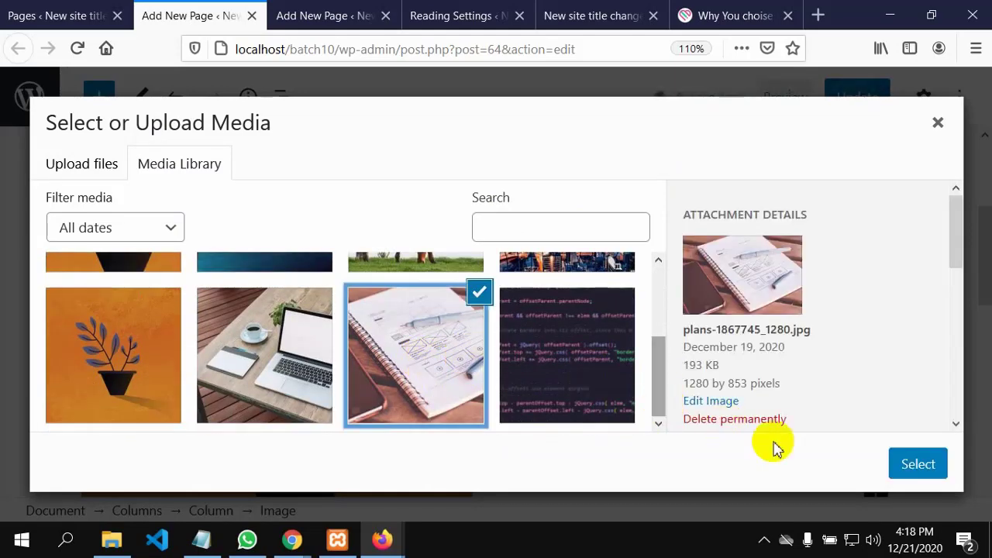
{"action": "left_click", "coordinate": [908, 464]}
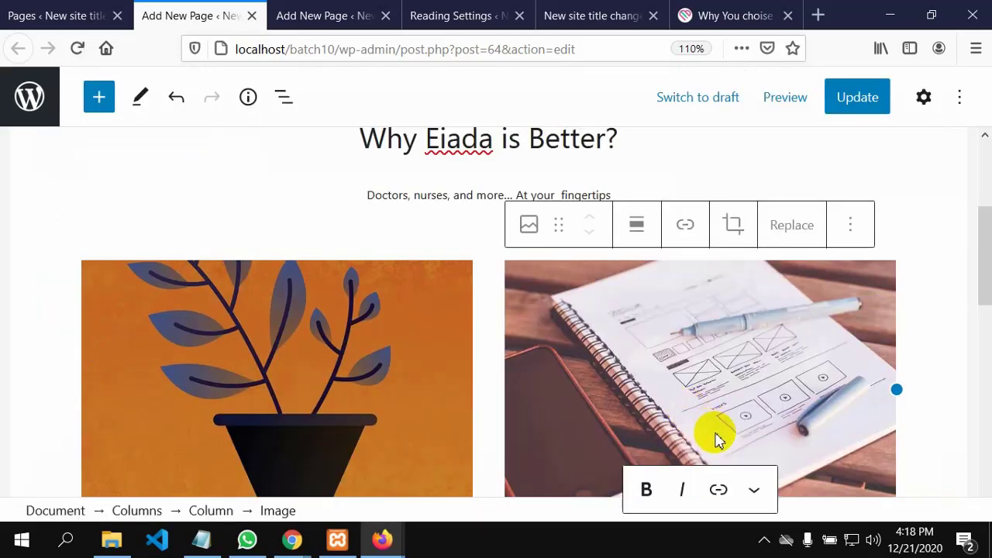
Add a Heading block below the notebook image in the second column
{"action": "scroll", "coordinate": [717, 439], "scroll_direction": "down", "scroll_amount": 3}
{"action": "scroll", "coordinate": [719, 432], "scroll_direction": "up", "scroll_amount": 1}
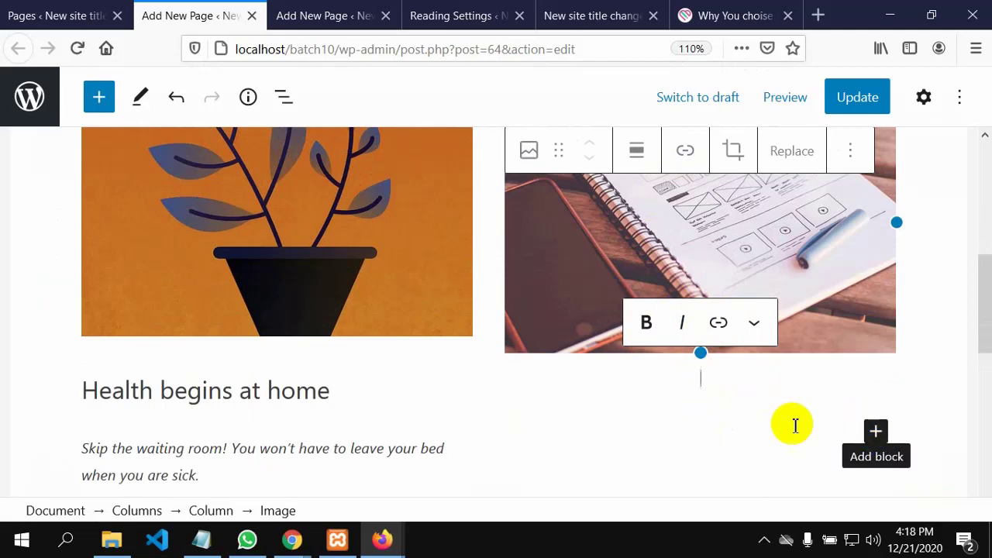
{"action": "left_click", "coordinate": [898, 336]}
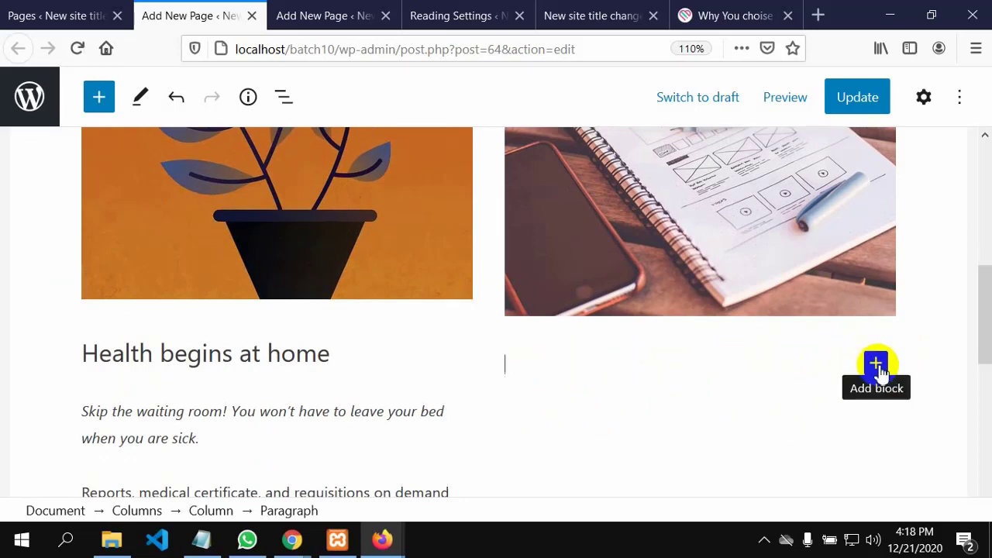
{"action": "left_click", "coordinate": [875, 363]}
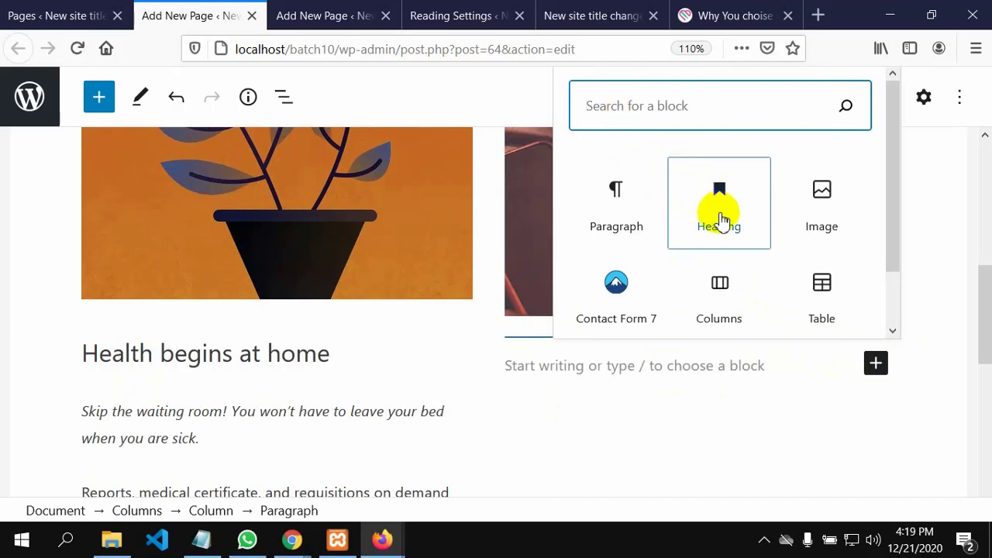
{"action": "left_click", "coordinate": [720, 219]}
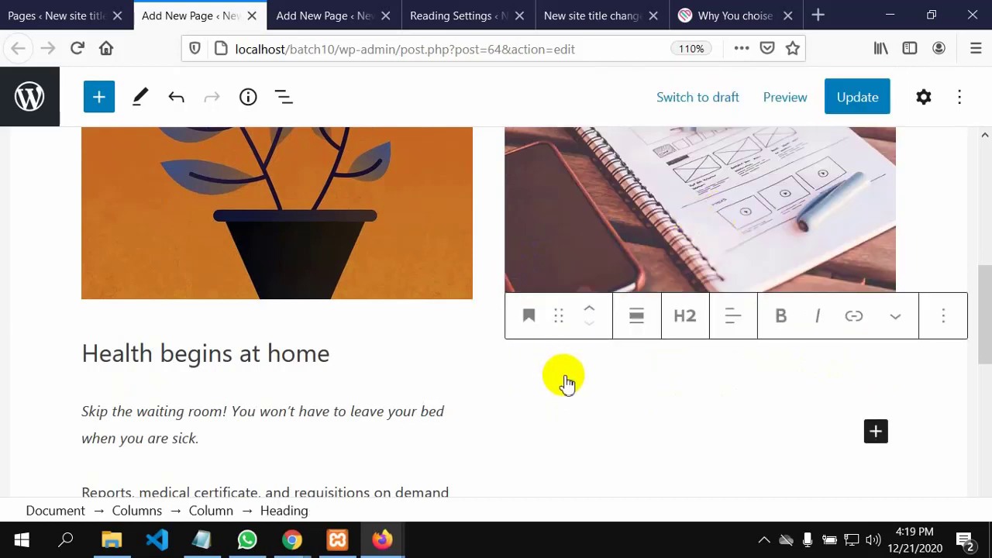
Copy the heading "Take charge of your Health" from the Eiada website's Why page
{"action": "left_click", "coordinate": [737, 17]}
{"action": "scroll", "coordinate": [481, 279], "scroll_direction": "down", "scroll_amount": 10}
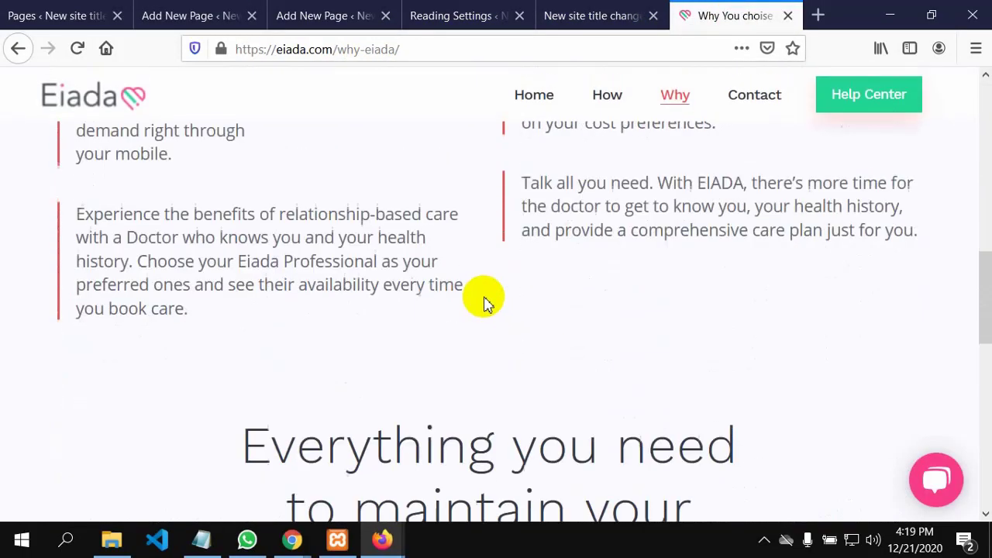
{"action": "scroll", "coordinate": [483, 299], "scroll_direction": "up", "scroll_amount": 9}
{"action": "scroll", "coordinate": [527, 278], "scroll_direction": "down", "scroll_amount": 10}
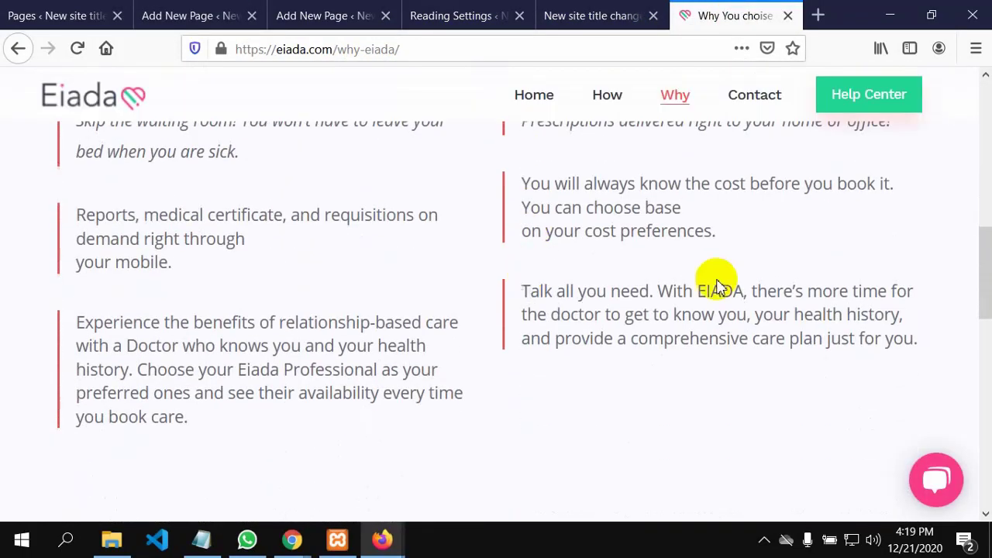
{"action": "scroll", "coordinate": [988, 283], "scroll_direction": "up", "scroll_amount": 3}
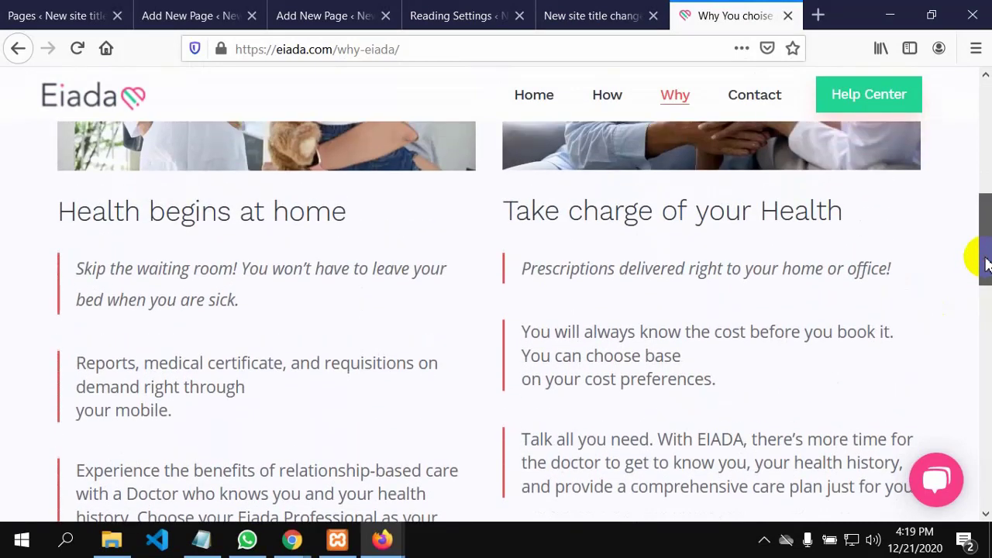
{"action": "left_click_drag", "start_coordinate": [505, 210], "coordinate": [842, 221]}
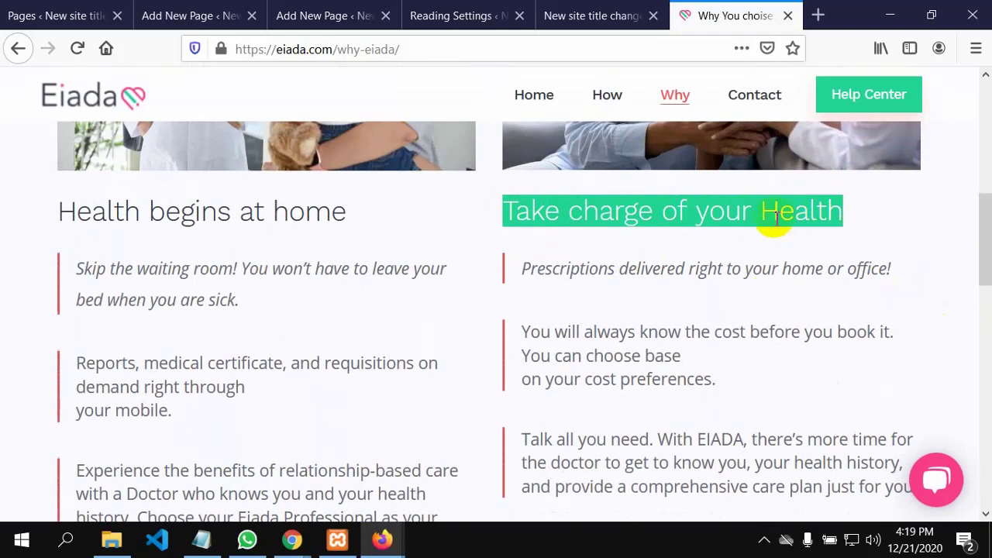
{"action": "right_click", "coordinate": [775, 217]}
{"action": "left_click", "coordinate": [798, 229]}
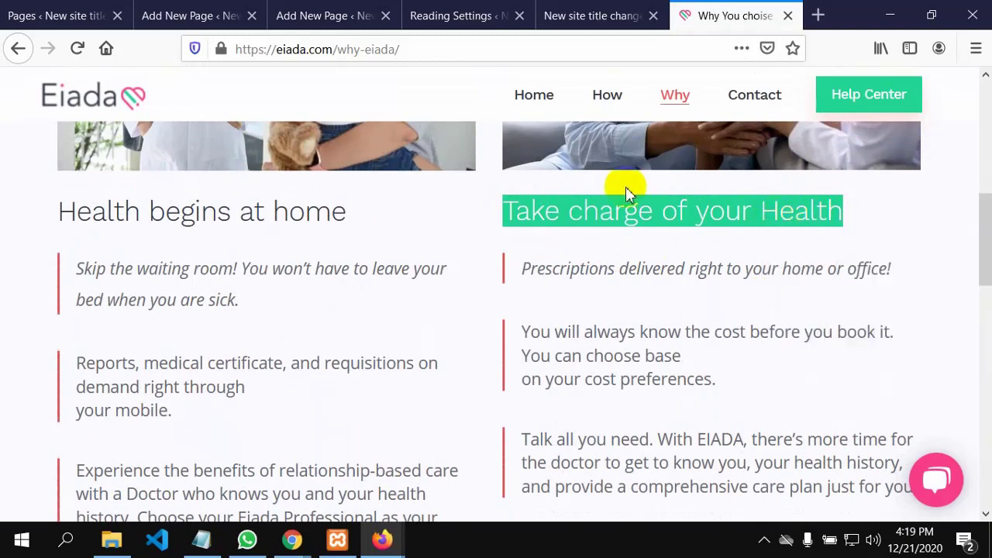
Paste "Take charge of your Health" into the empty heading below the notebook image and start an empty paragraph under it
{"action": "left_click", "coordinate": [174, 10]}
{"action": "left_click", "coordinate": [527, 380]}
{"action": "right_click", "coordinate": [521, 372]}
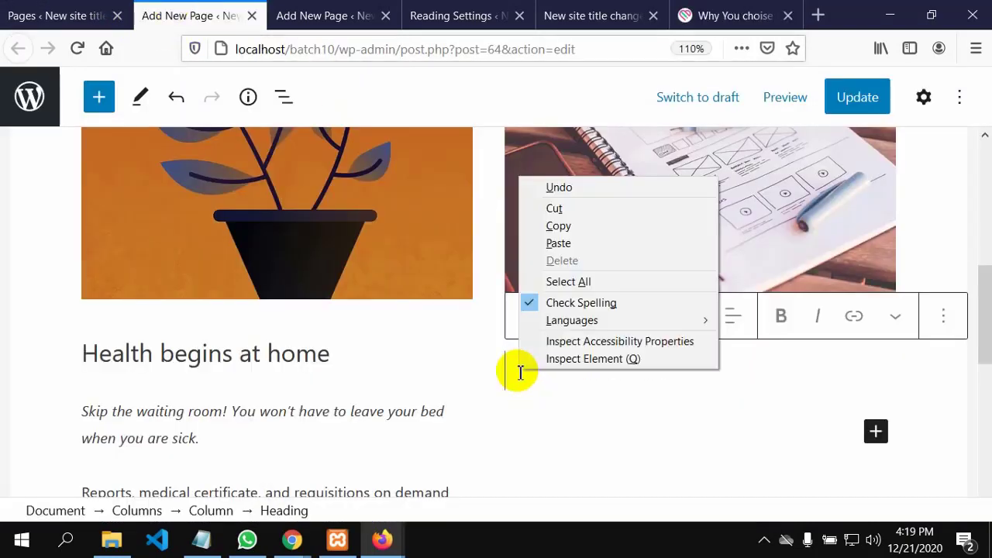
{"action": "left_click", "coordinate": [559, 242]}
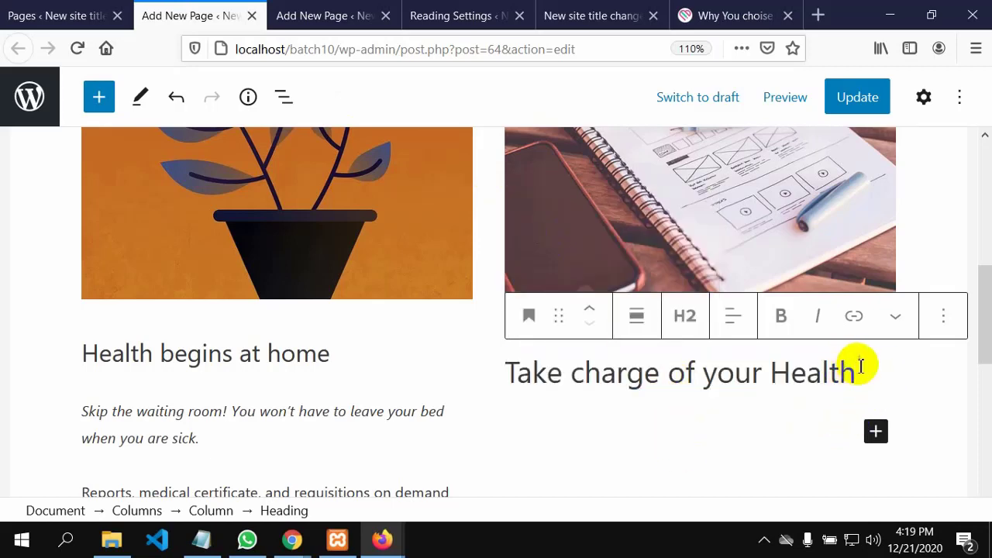
{"action": "key", "text": "Return"}
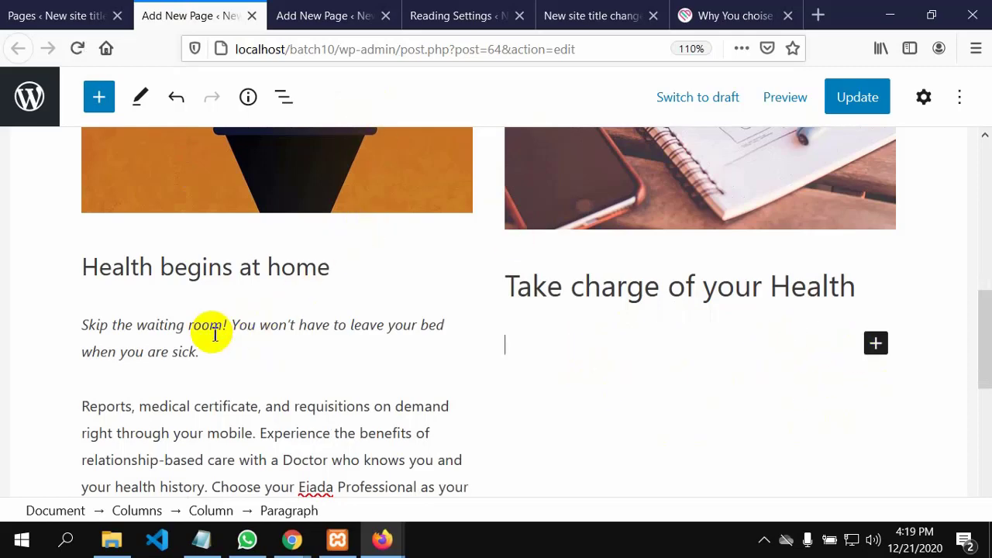
{"action": "scroll", "coordinate": [195, 395], "scroll_direction": "down", "scroll_amount": 2}
{"action": "scroll", "coordinate": [193, 386], "scroll_direction": "down", "scroll_amount": 2}
{"action": "scroll", "coordinate": [195, 350], "scroll_direction": "up", "scroll_amount": 2}
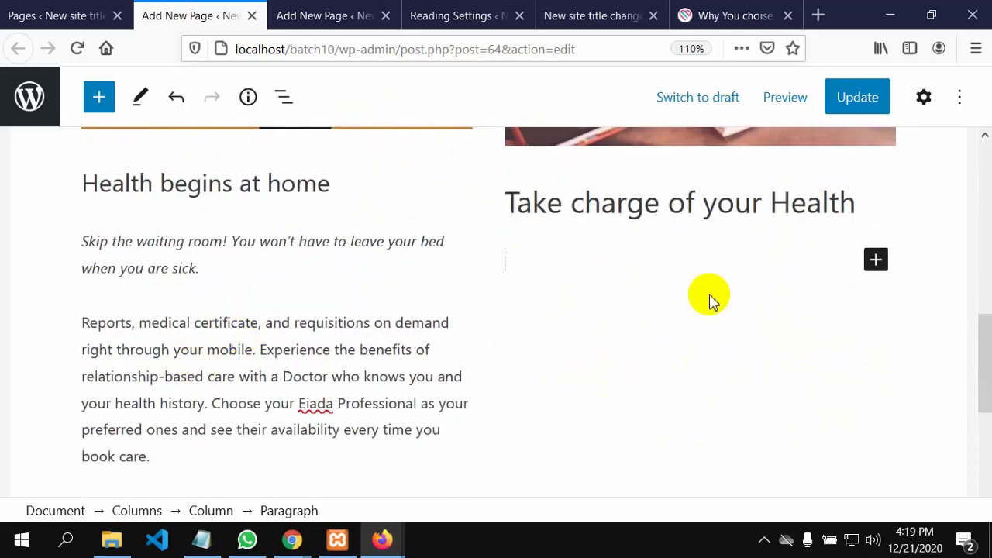
{"action": "left_click", "coordinate": [877, 261]}
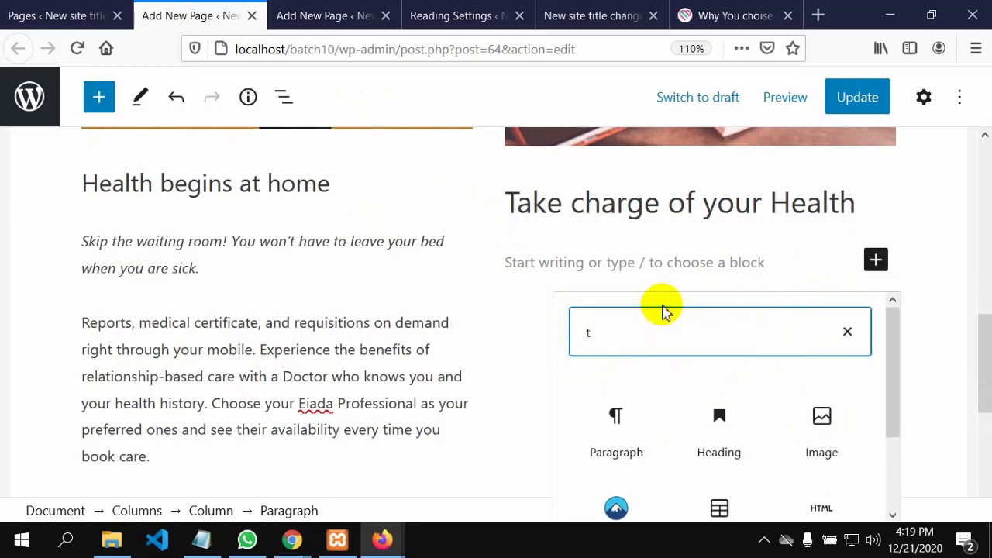
{"action": "type", "text": "t"}
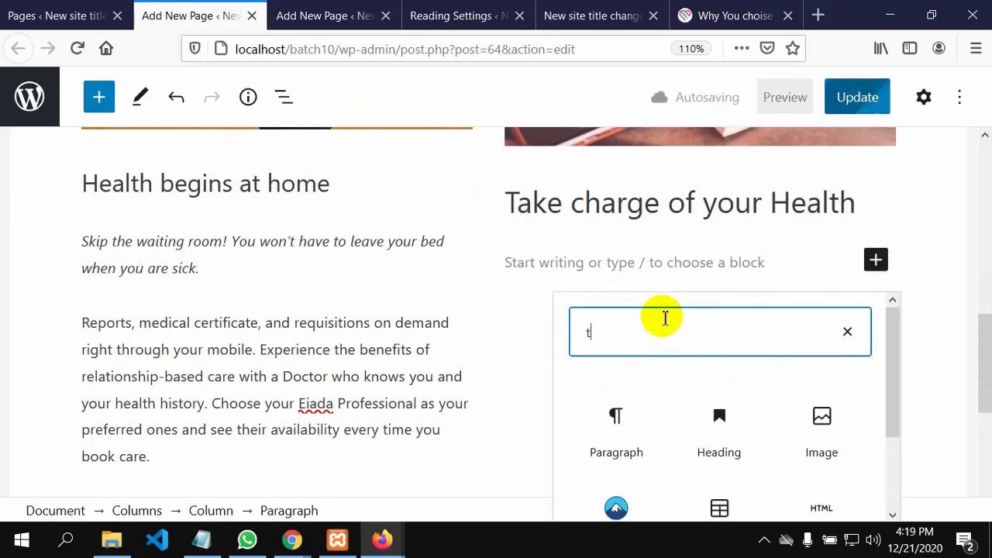
{"action": "type", "text": "ex"}
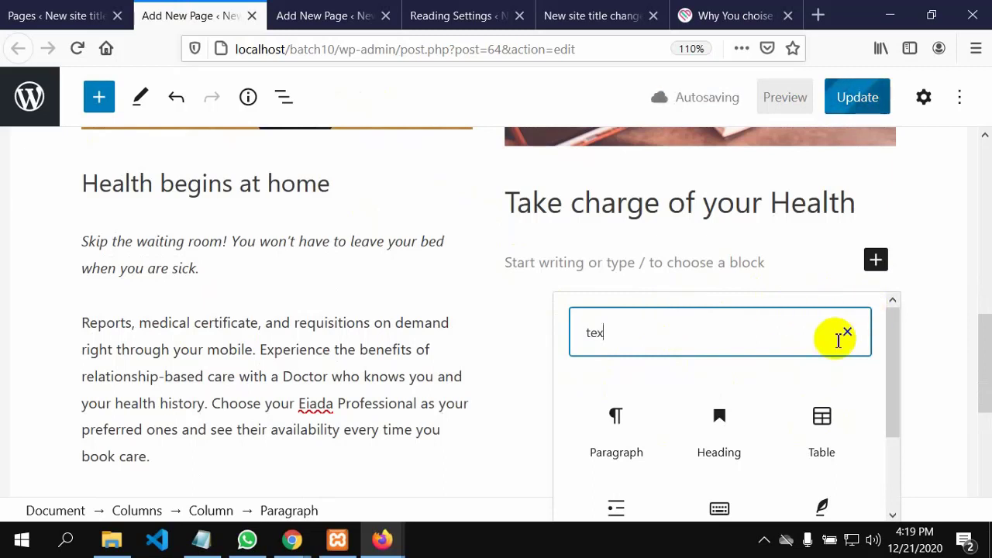
{"action": "left_click", "coordinate": [874, 267]}
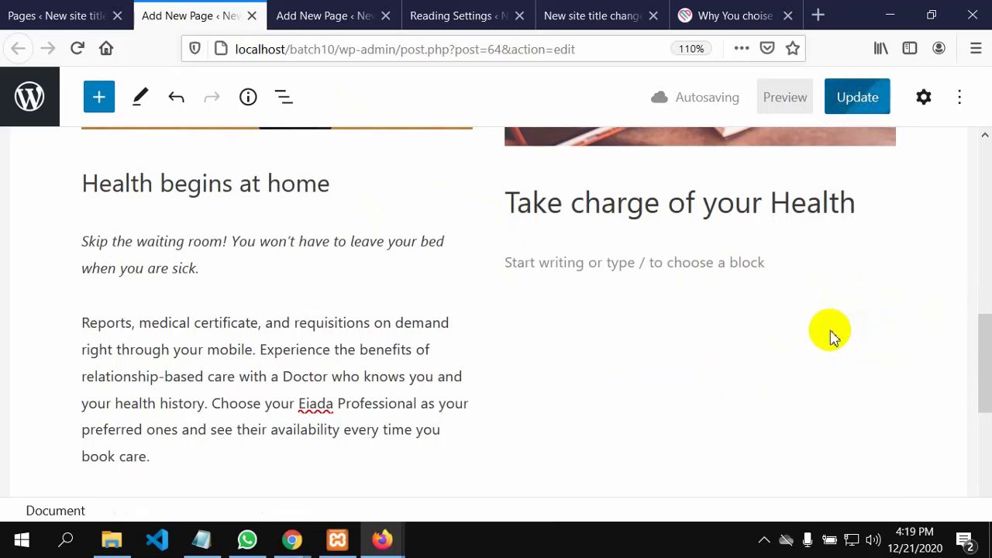
{"action": "left_click", "coordinate": [527, 260]}
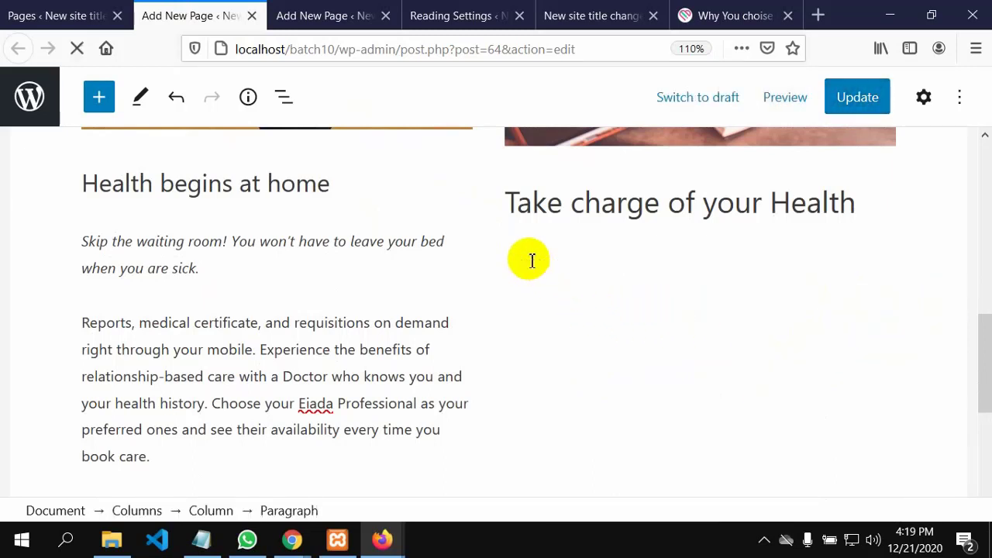
Copy the text below "Take charge of your Health" on Eiada's Why page, from "Prescriptions delivered" through "just for you."
{"action": "left_click", "coordinate": [707, 23]}
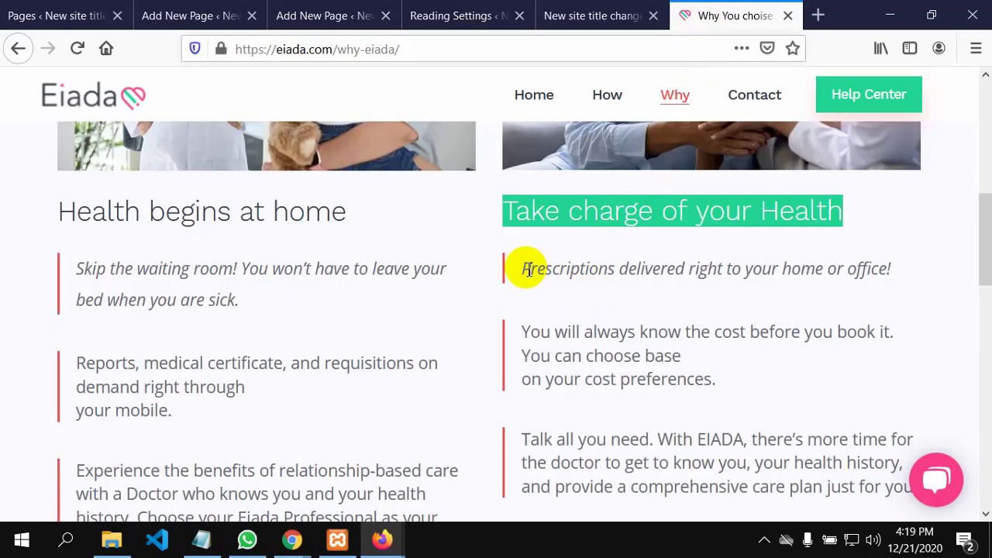
{"action": "left_click_drag", "start_coordinate": [525, 268], "coordinate": [903, 239]}
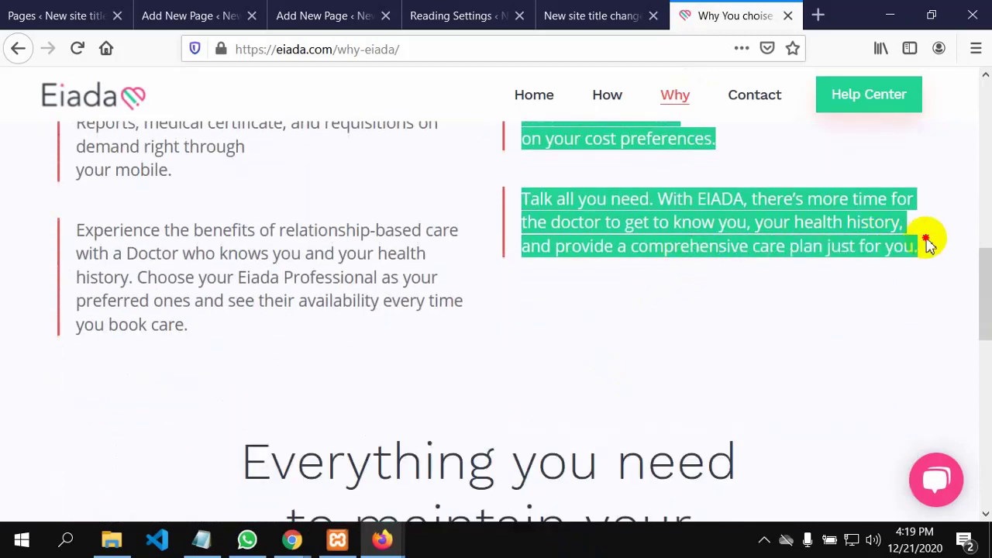
{"action": "right_click", "coordinate": [740, 219]}
{"action": "left_click", "coordinate": [759, 223]}
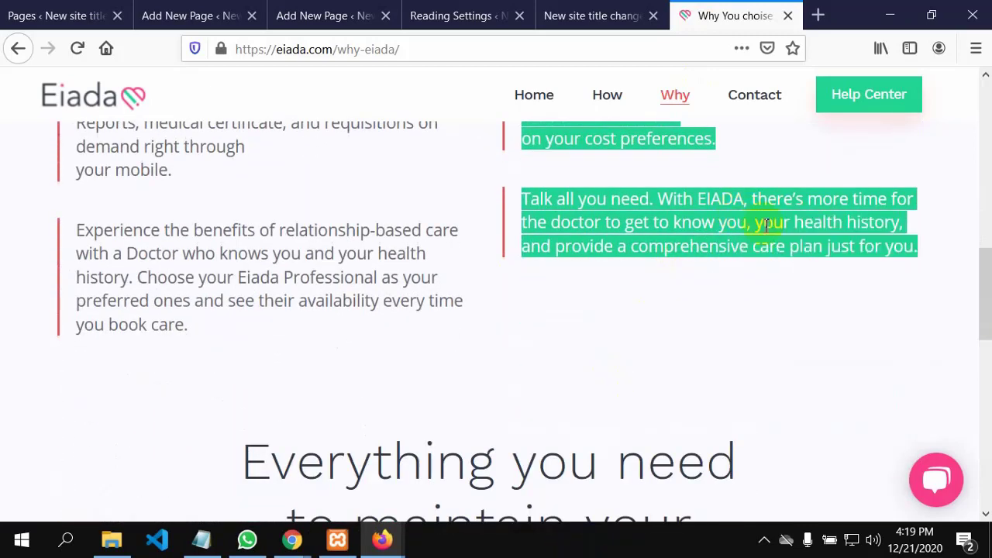
Paste the copied prescriptions and care plan text into the empty paragraph below "Take charge of your Health" in the page editor
{"action": "left_click", "coordinate": [58, 11]}
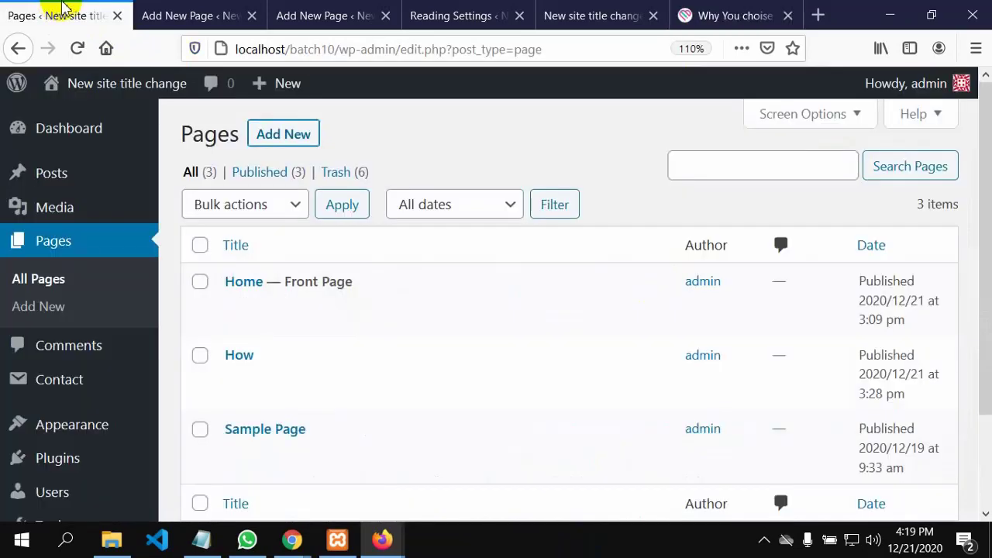
{"action": "left_click", "coordinate": [181, 17]}
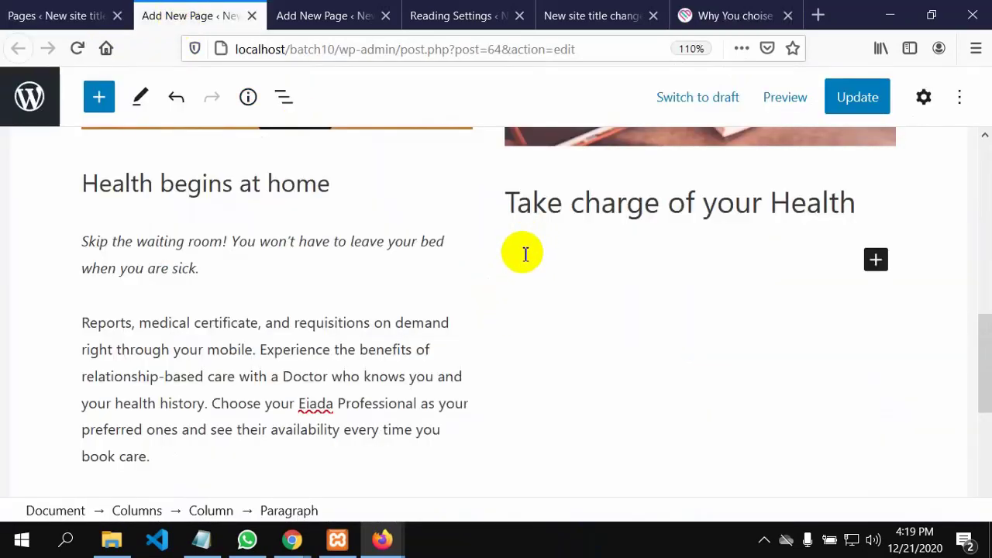
{"action": "right_click", "coordinate": [519, 256]}
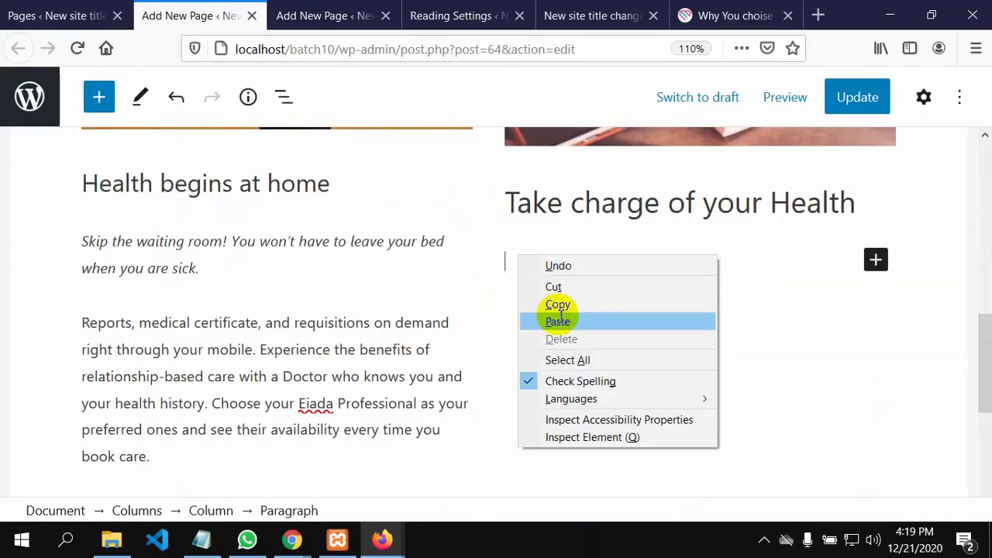
{"action": "left_click", "coordinate": [558, 320]}
{"action": "scroll", "coordinate": [564, 322], "scroll_direction": "down", "scroll_amount": 5}
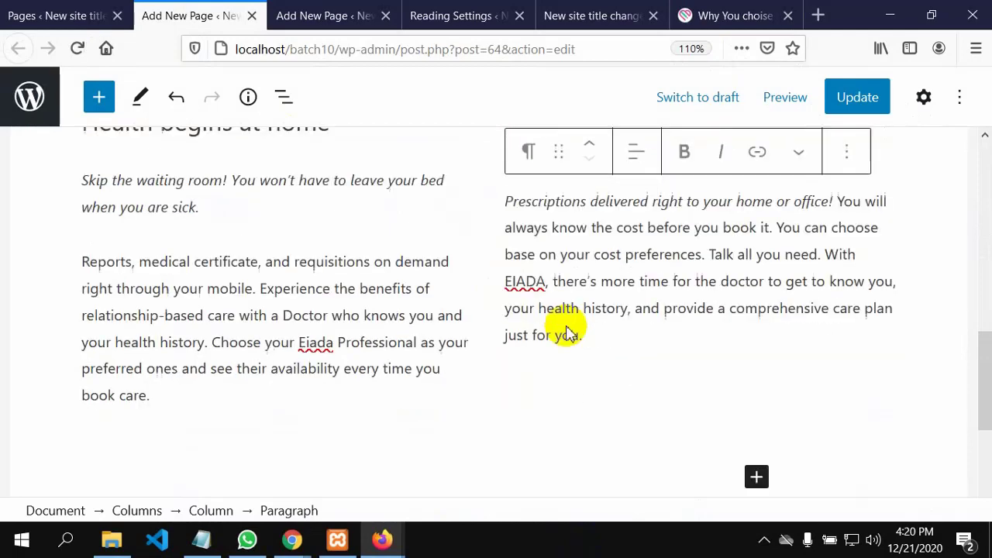
{"action": "scroll", "coordinate": [565, 329], "scroll_direction": "up", "scroll_amount": 2}
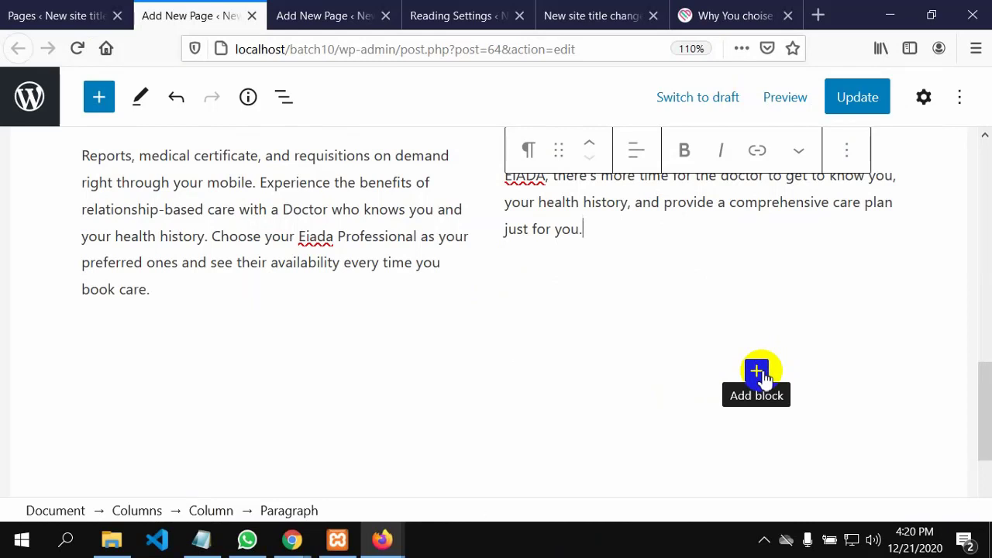
Update the page and open its published version in a new browser tab
{"action": "left_click", "coordinate": [857, 99]}
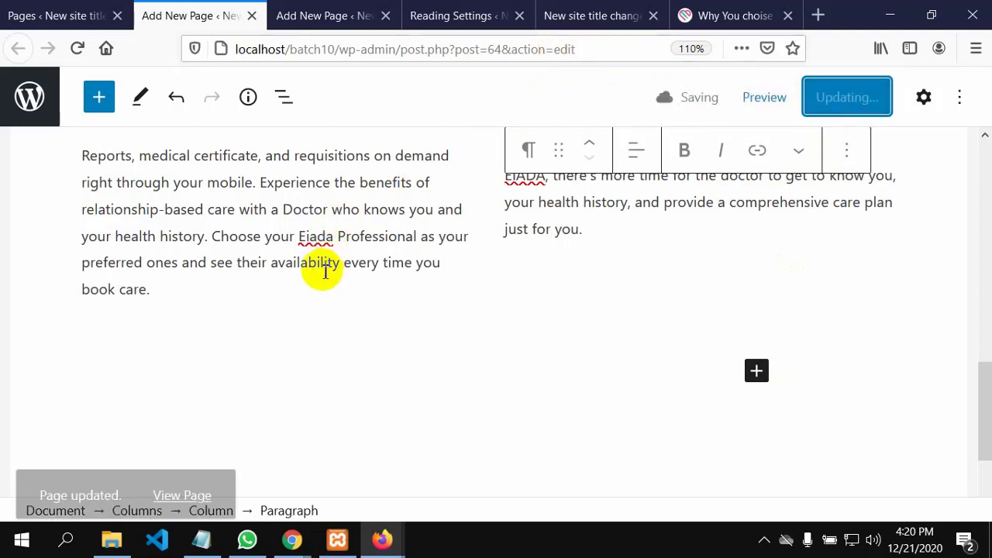
{"action": "left_click", "coordinate": [189, 461]}
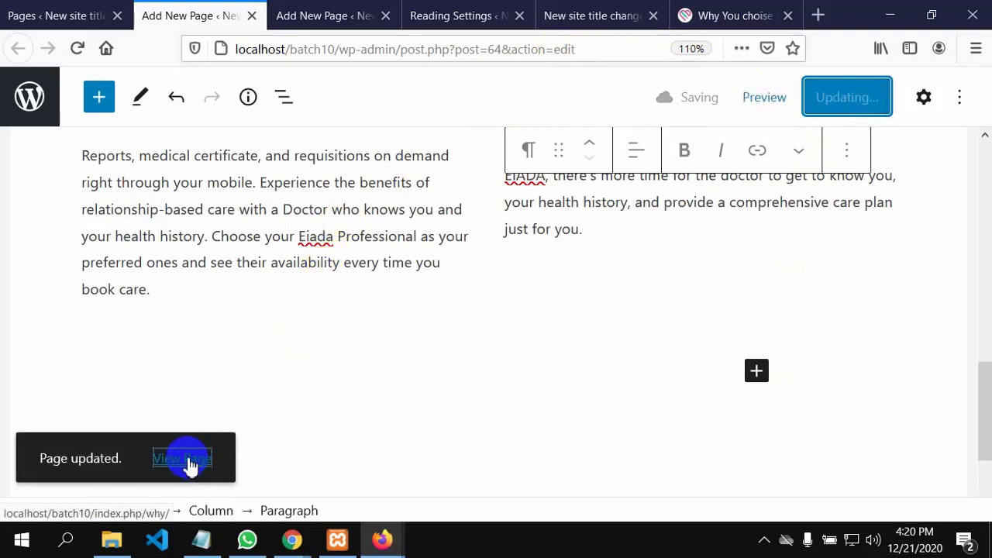
{"action": "right_click", "coordinate": [190, 463]}
{"action": "left_click", "coordinate": [264, 260]}
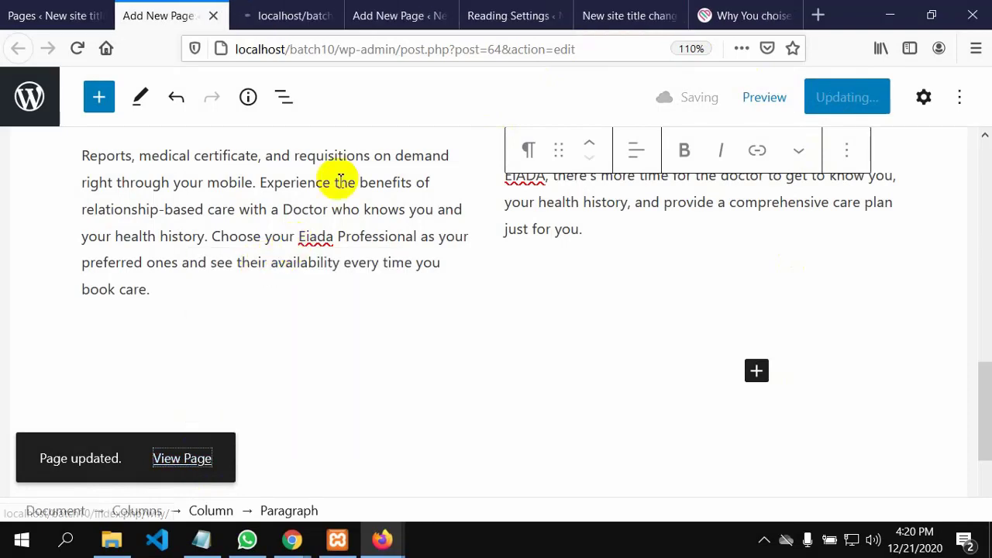
Close the Reading Settings browser tab and bring up the published why page
{"action": "left_click", "coordinate": [378, 19]}
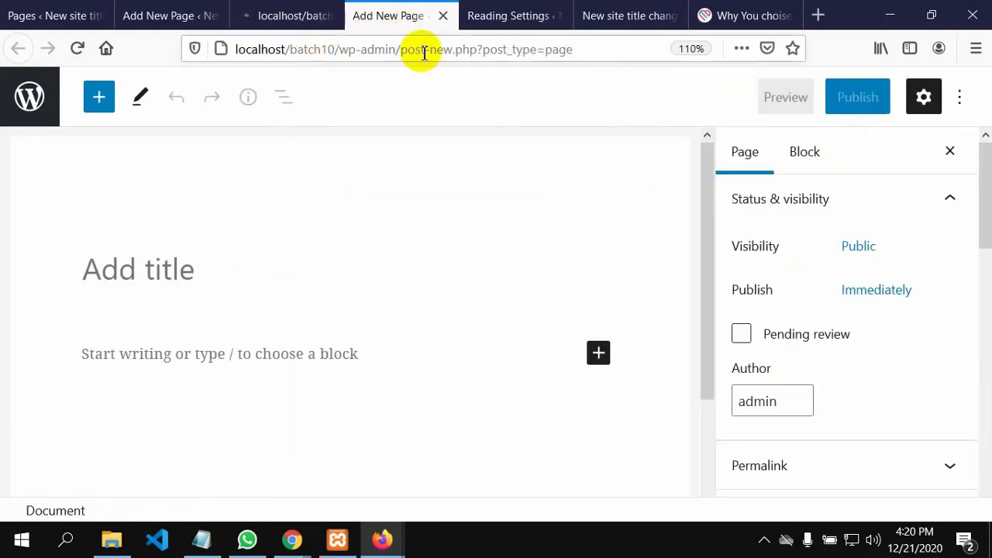
{"action": "left_click", "coordinate": [301, 15]}
{"action": "left_click", "coordinate": [487, 7]}
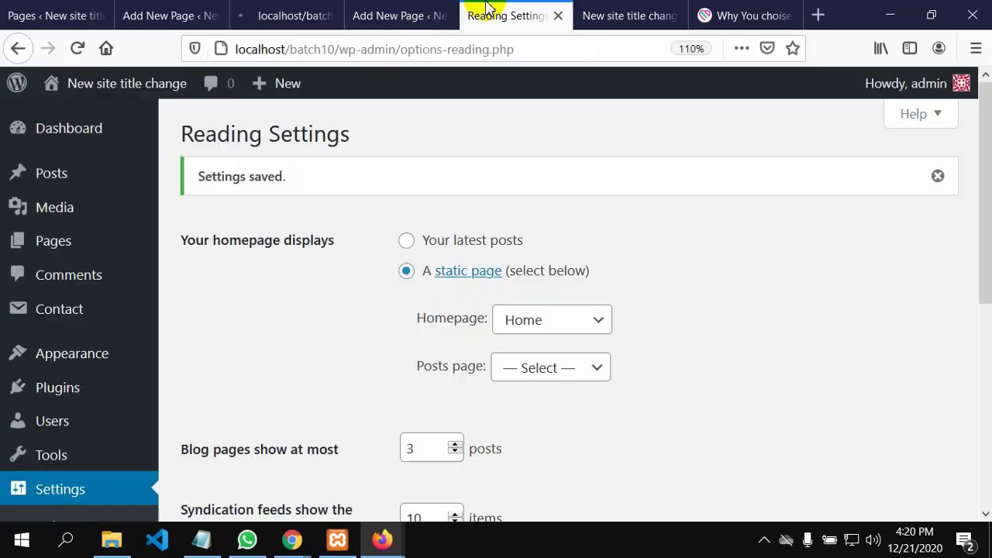
{"action": "left_click", "coordinate": [558, 16]}
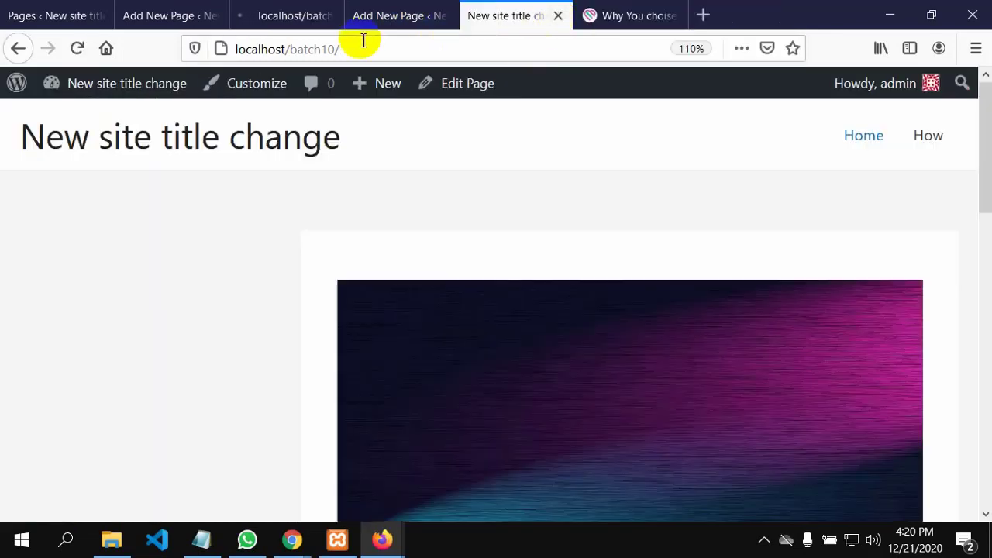
{"action": "left_click", "coordinate": [283, 21]}
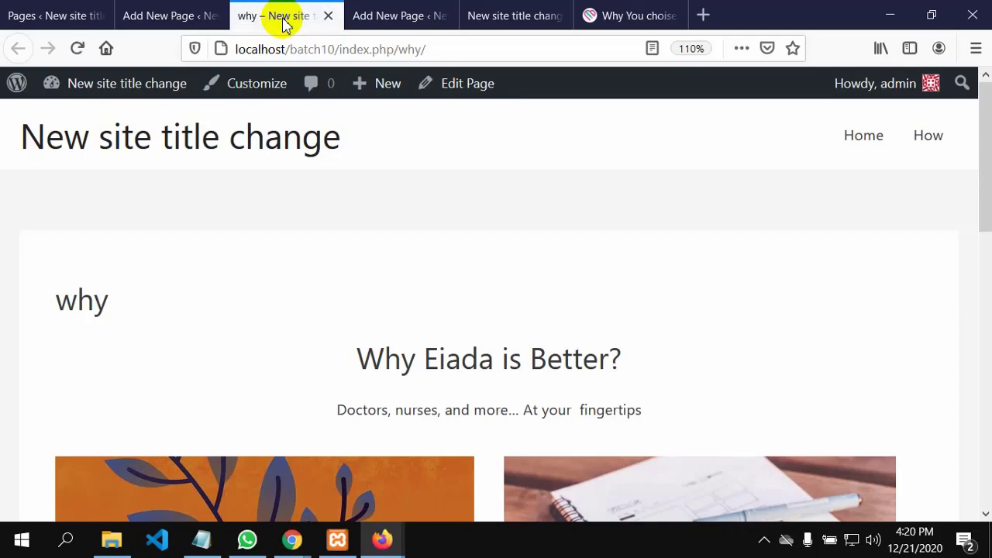
Examine the published why page from top to bottom and compare its layout with the original Eiada Why page
{"action": "scroll", "coordinate": [361, 202], "scroll_direction": "down", "scroll_amount": 2}
{"action": "scroll", "coordinate": [361, 210], "scroll_direction": "up", "scroll_amount": 2}
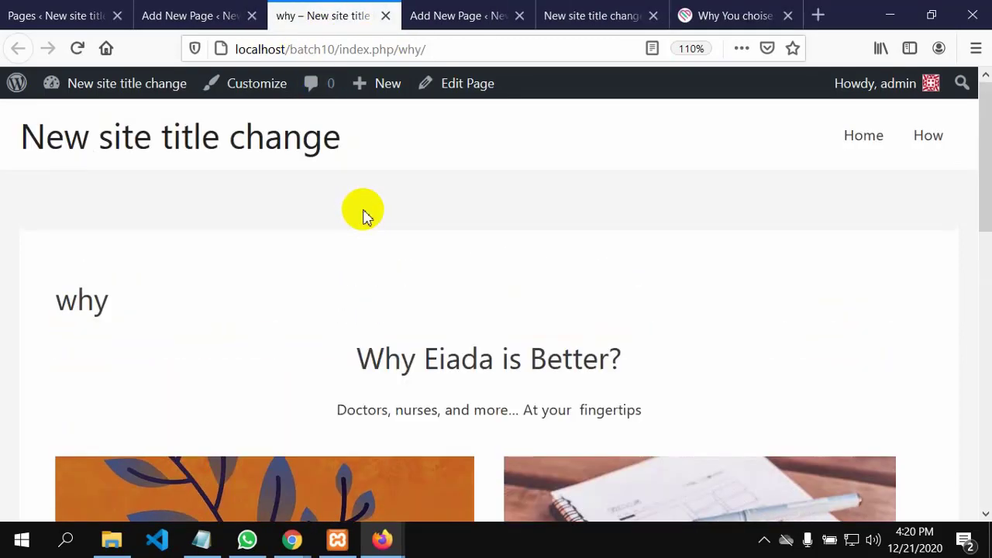
{"action": "scroll", "coordinate": [365, 213], "scroll_direction": "down", "scroll_amount": 4}
{"action": "scroll", "coordinate": [365, 216], "scroll_direction": "down", "scroll_amount": 5}
{"action": "scroll", "coordinate": [367, 219], "scroll_direction": "up", "scroll_amount": 10}
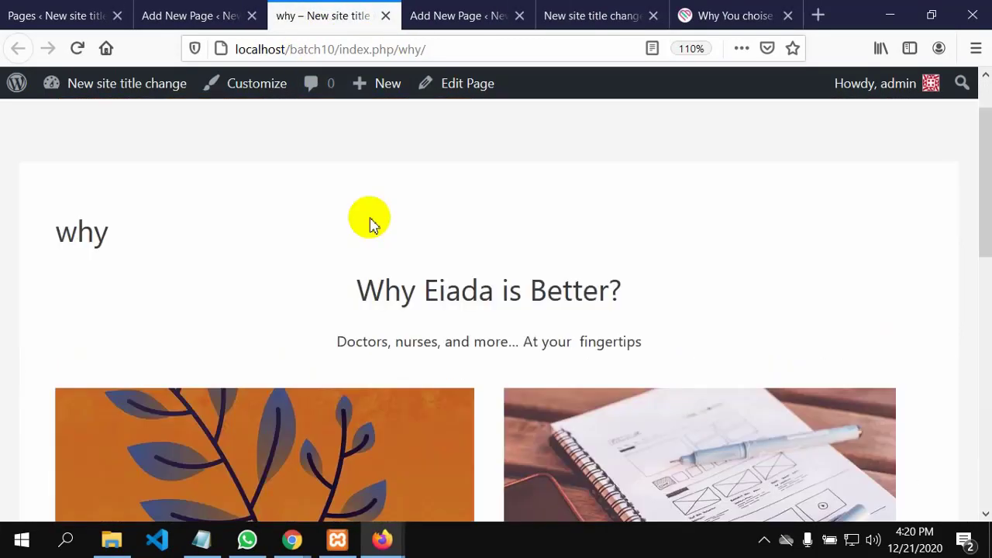
{"action": "scroll", "coordinate": [375, 260], "scroll_direction": "down", "scroll_amount": 3}
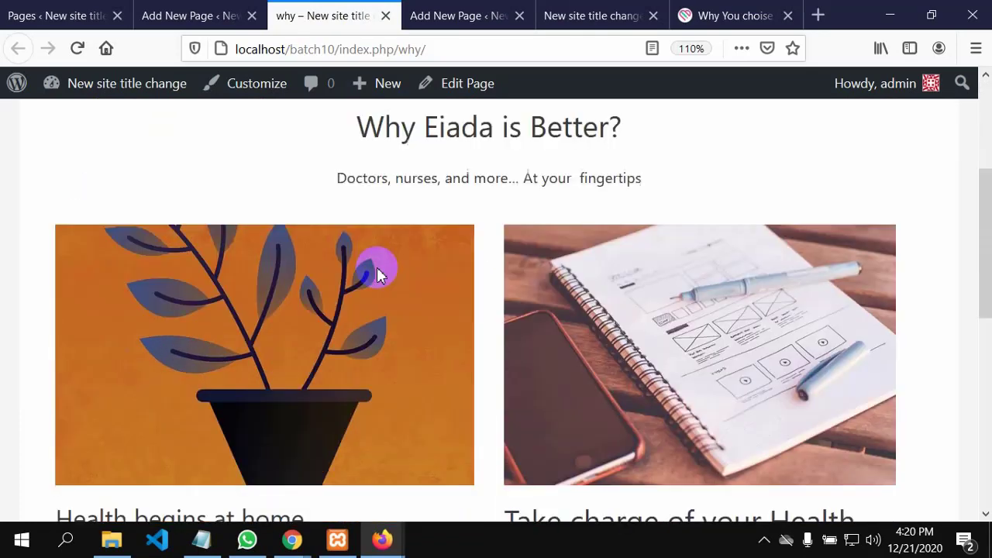
{"action": "scroll", "coordinate": [378, 273], "scroll_direction": "up", "scroll_amount": 3}
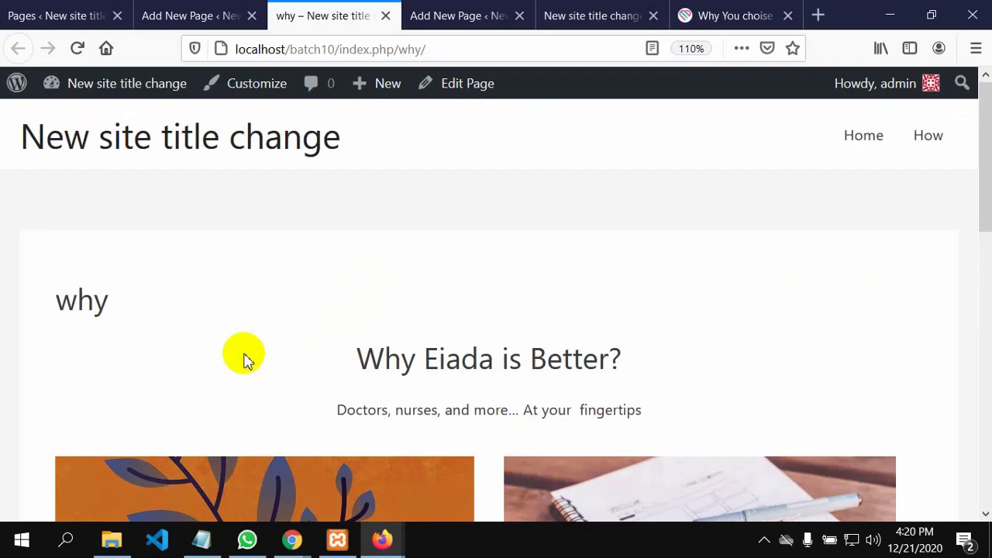
{"action": "left_click", "coordinate": [714, 12]}
{"action": "scroll", "coordinate": [635, 295], "scroll_direction": "down", "scroll_amount": 10}
{"action": "scroll", "coordinate": [635, 294], "scroll_direction": "up", "scroll_amount": 20}
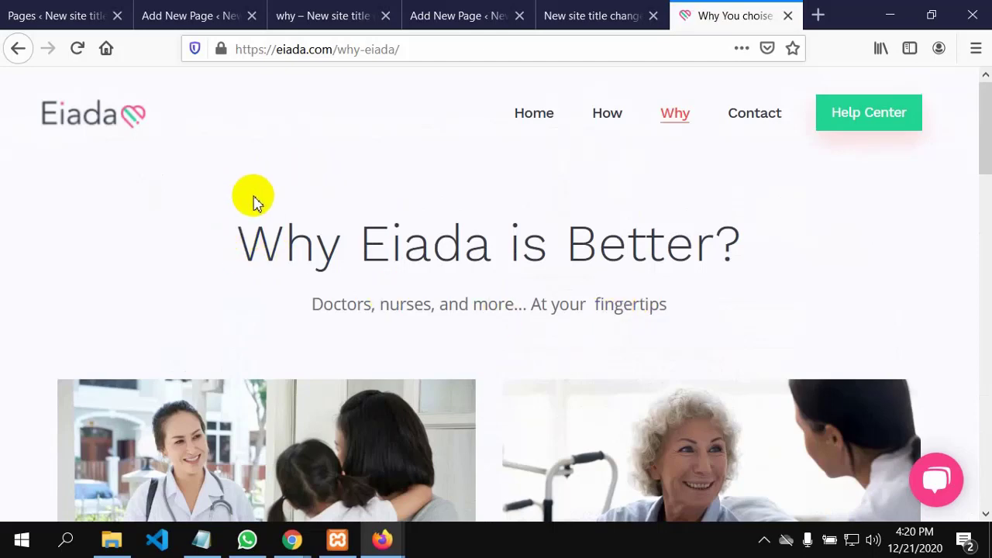
Return to the why page editor and add a Columns block below the existing two-column content
{"action": "left_click", "coordinate": [79, 17]}
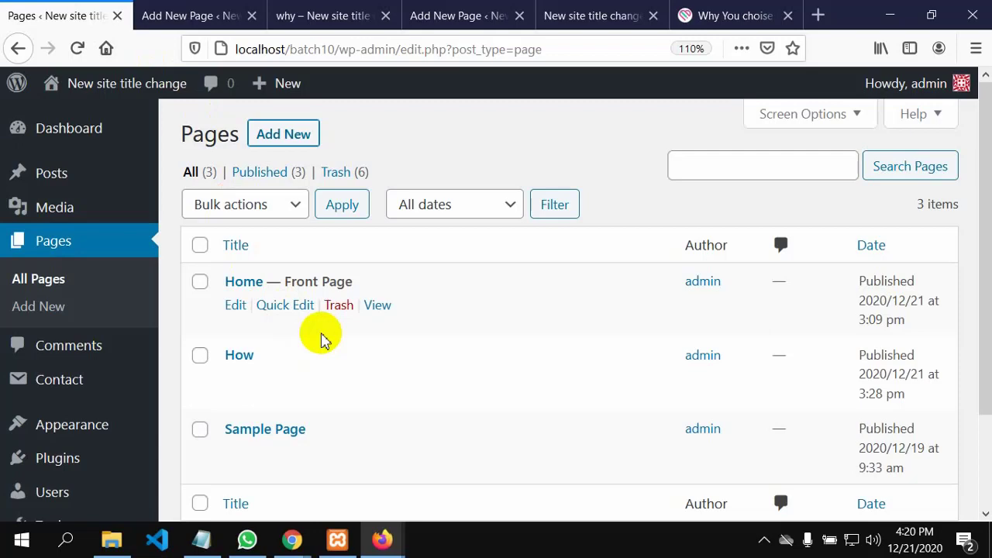
{"action": "left_click", "coordinate": [194, 13]}
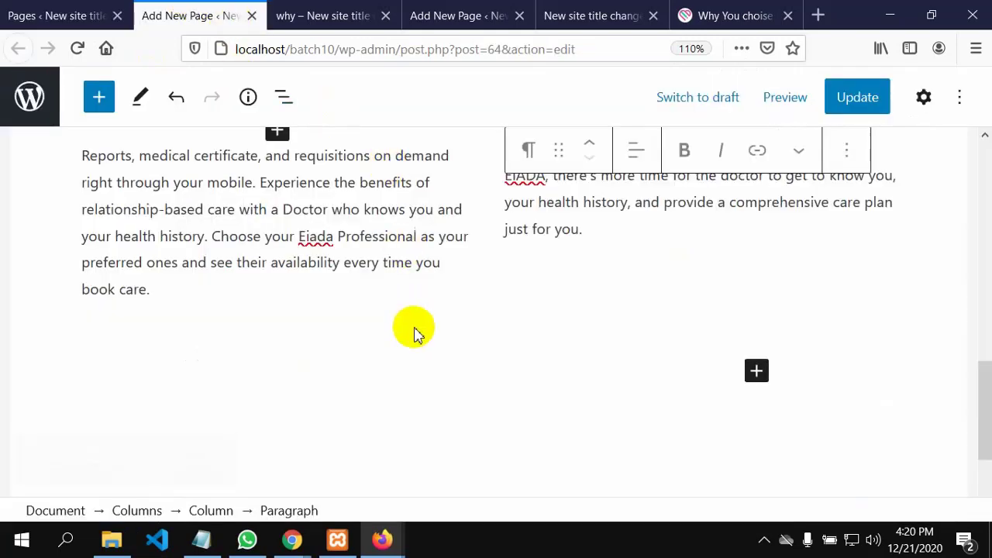
{"action": "scroll", "coordinate": [414, 334], "scroll_direction": "up", "scroll_amount": 6}
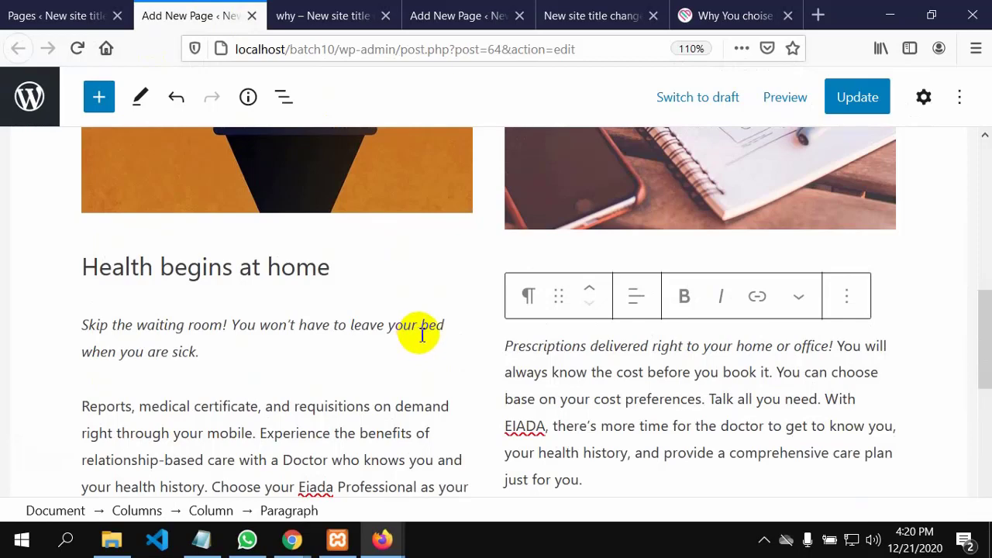
{"action": "scroll", "coordinate": [421, 333], "scroll_direction": "up", "scroll_amount": 1}
{"action": "scroll", "coordinate": [465, 321], "scroll_direction": "down", "scroll_amount": 4}
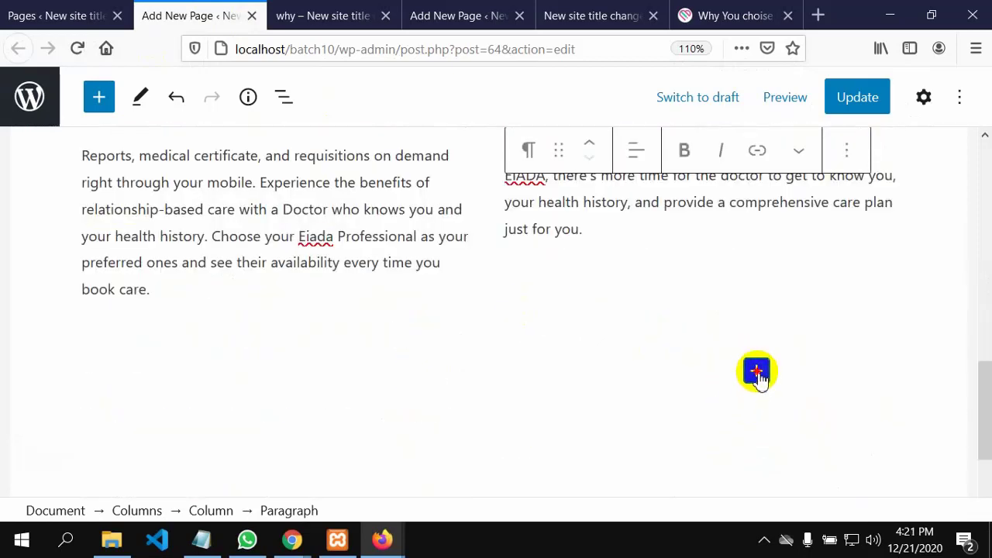
{"action": "left_click", "coordinate": [757, 371]}
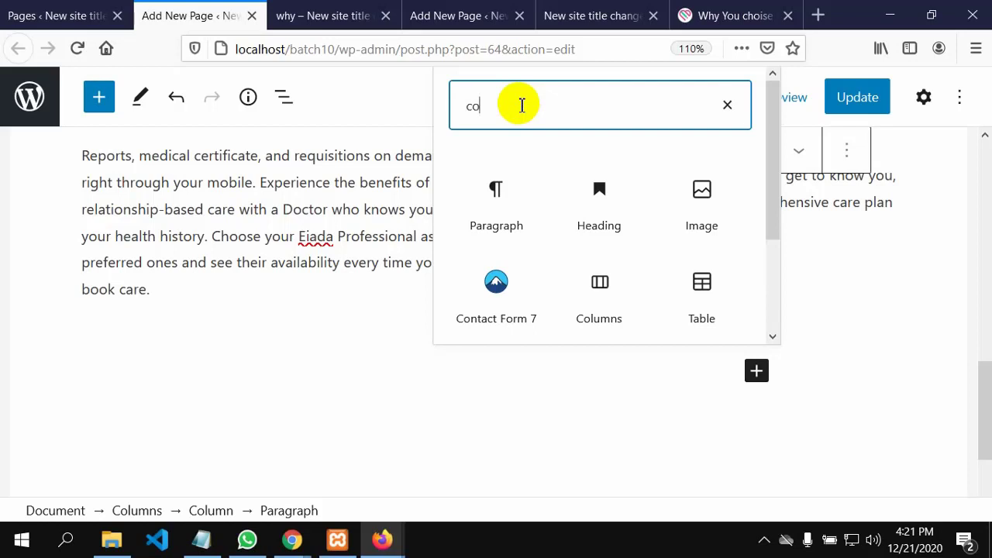
{"action": "type", "text": "col"}
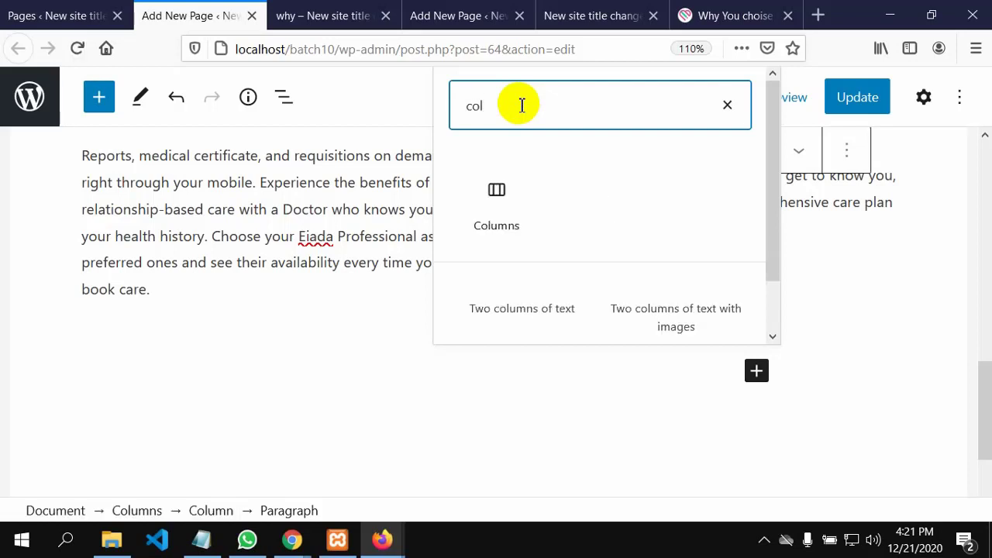
{"action": "left_click", "coordinate": [496, 215]}
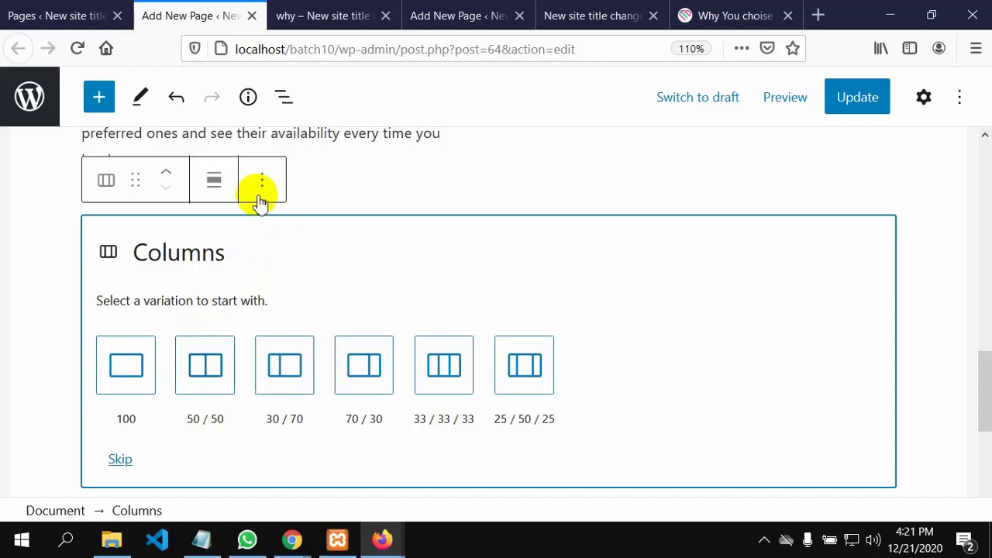
Set up the new Columns block as two equal empty columns
{"action": "scroll", "coordinate": [617, 324], "scroll_direction": "down", "scroll_amount": 3}
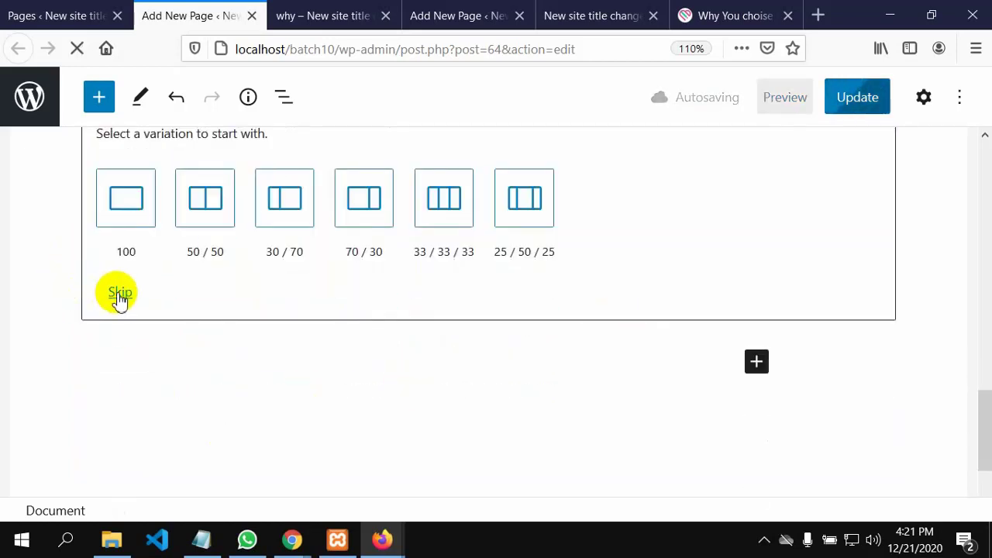
{"action": "scroll", "coordinate": [174, 301], "scroll_direction": "up", "scroll_amount": 5}
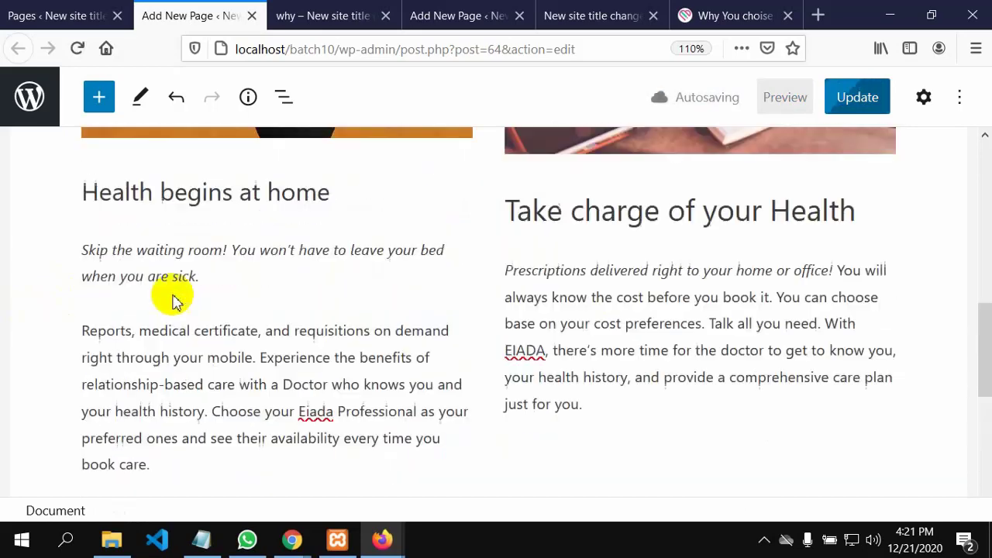
{"action": "scroll", "coordinate": [255, 320], "scroll_direction": "down", "scroll_amount": 4}
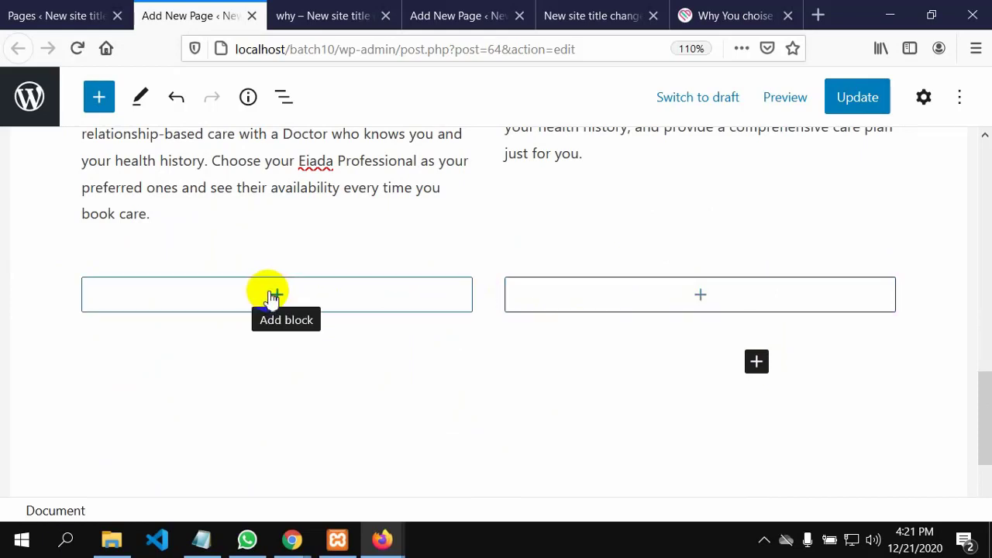
{"action": "left_click", "coordinate": [341, 286]}
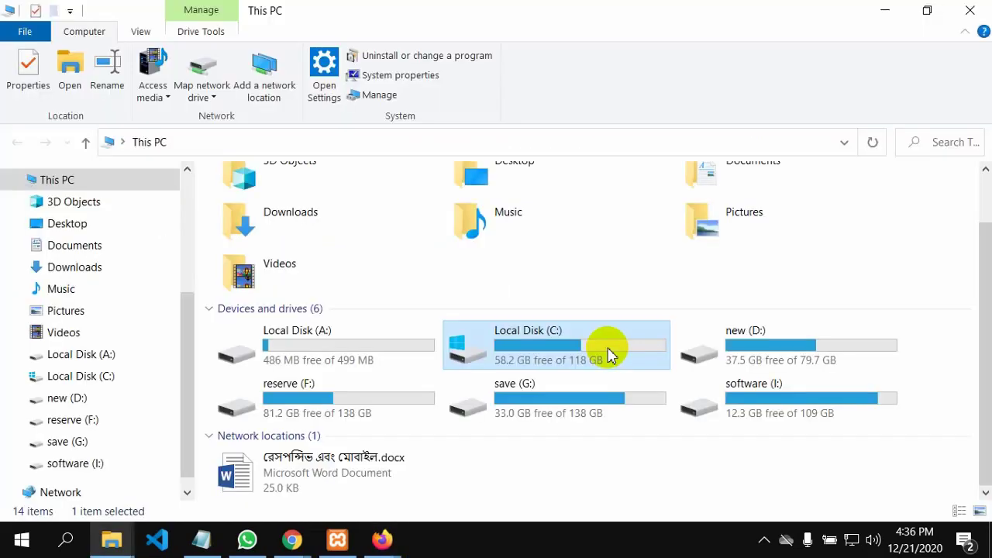
Switch to File Explorer and open the htdocs folder inside xampp2 on Local Disk (C:)
{"action": "double_click", "coordinate": [609, 352]}
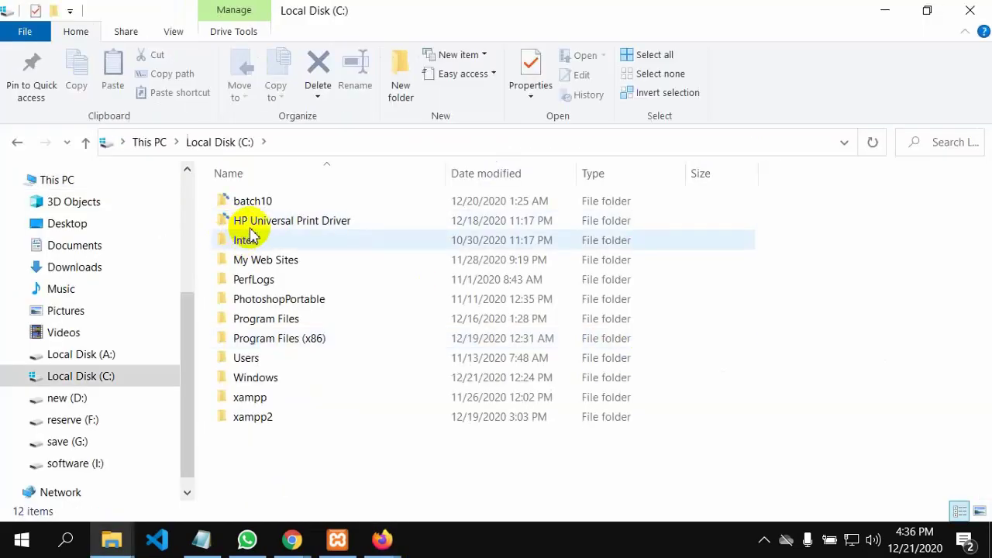
{"action": "left_click", "coordinate": [264, 423]}
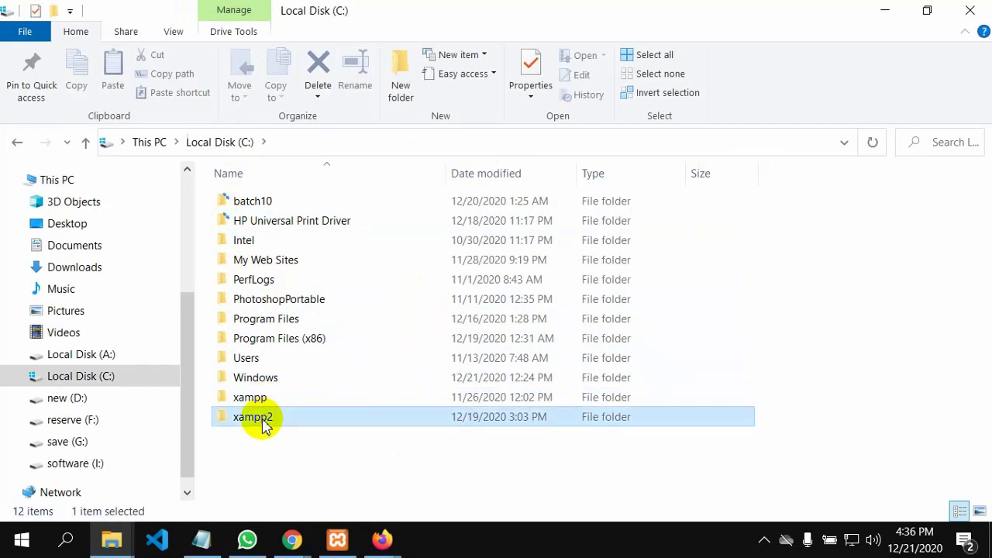
{"action": "double_click", "coordinate": [264, 423]}
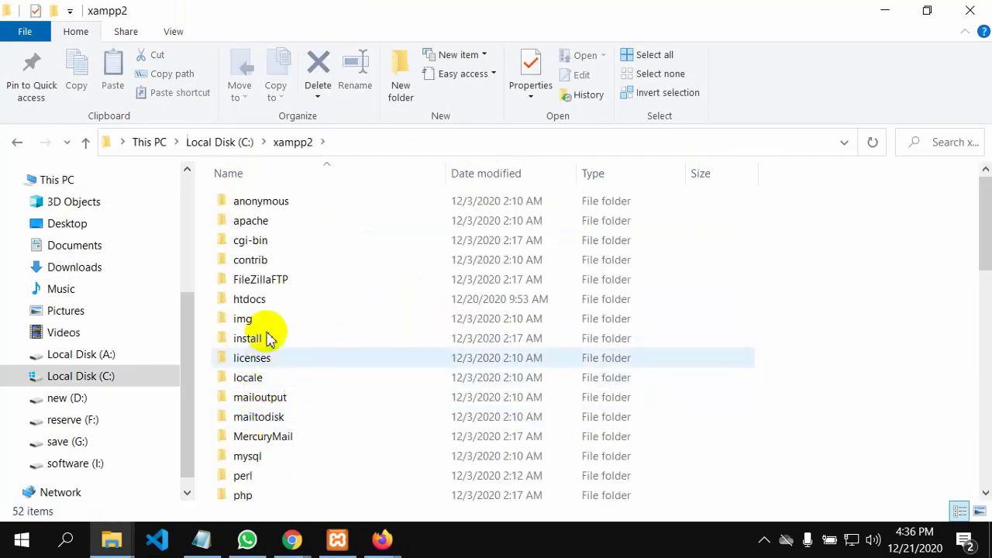
{"action": "left_click", "coordinate": [268, 302]}
{"action": "double_click", "coordinate": [268, 303]}
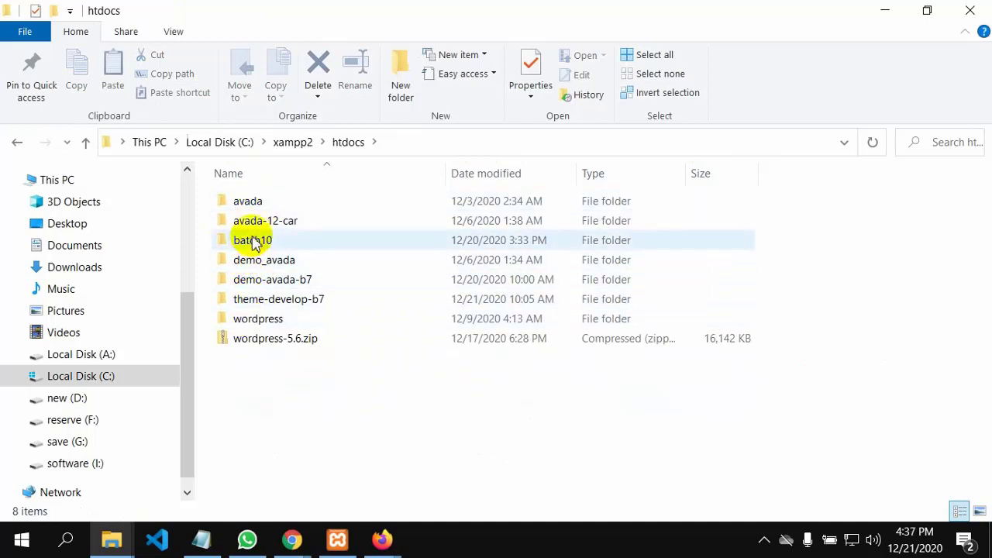
{"action": "left_click", "coordinate": [253, 242]}
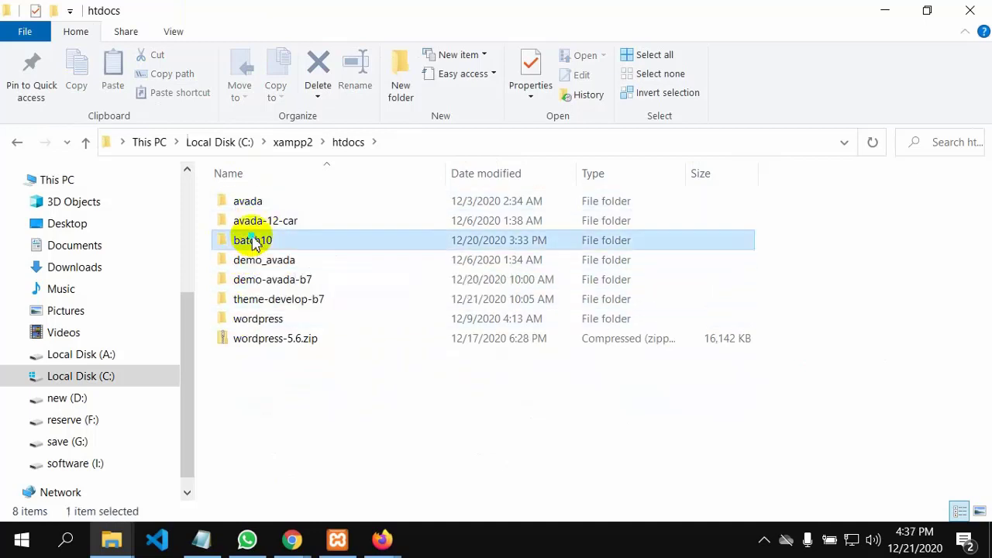
{"action": "right_click", "coordinate": [253, 242]}
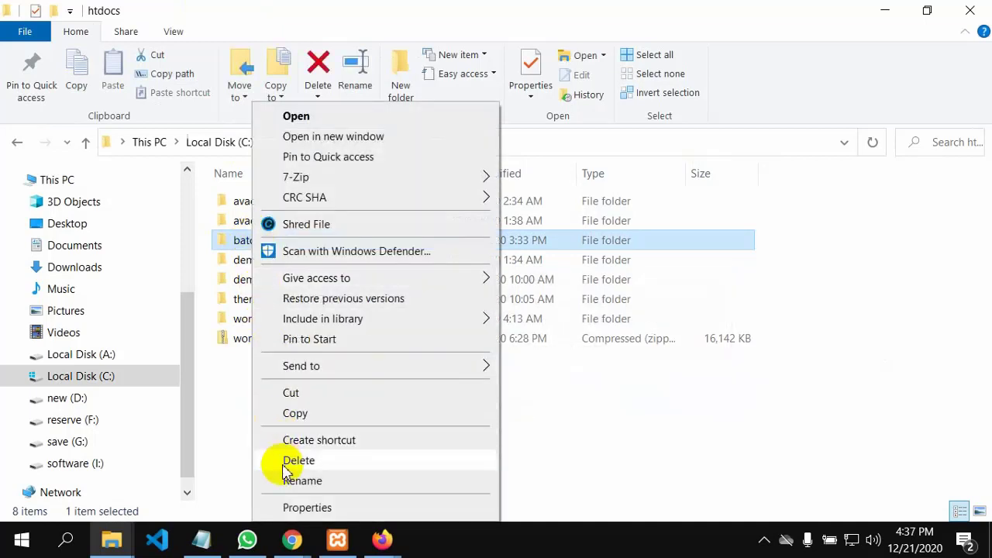
{"action": "key", "text": "Escape"}
{"action": "left_click", "coordinate": [217, 428]}
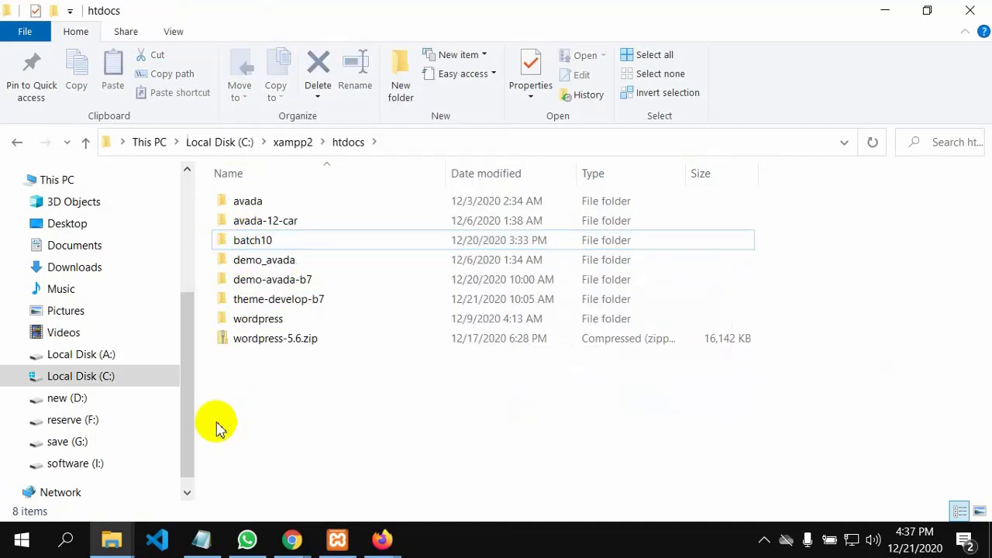
Open the batch10 site folder and go through wp-content into its themes folder
{"action": "double_click", "coordinate": [251, 241]}
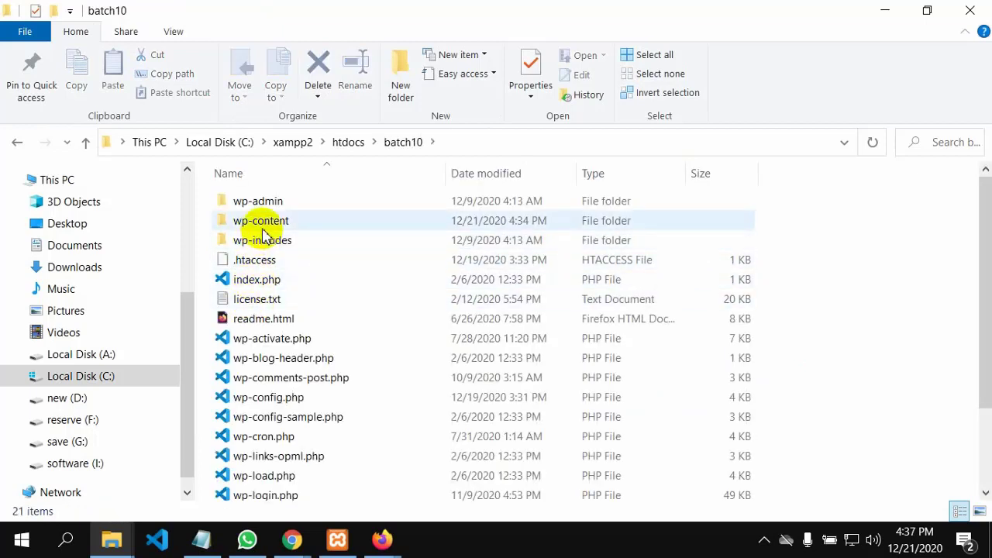
{"action": "double_click", "coordinate": [263, 232]}
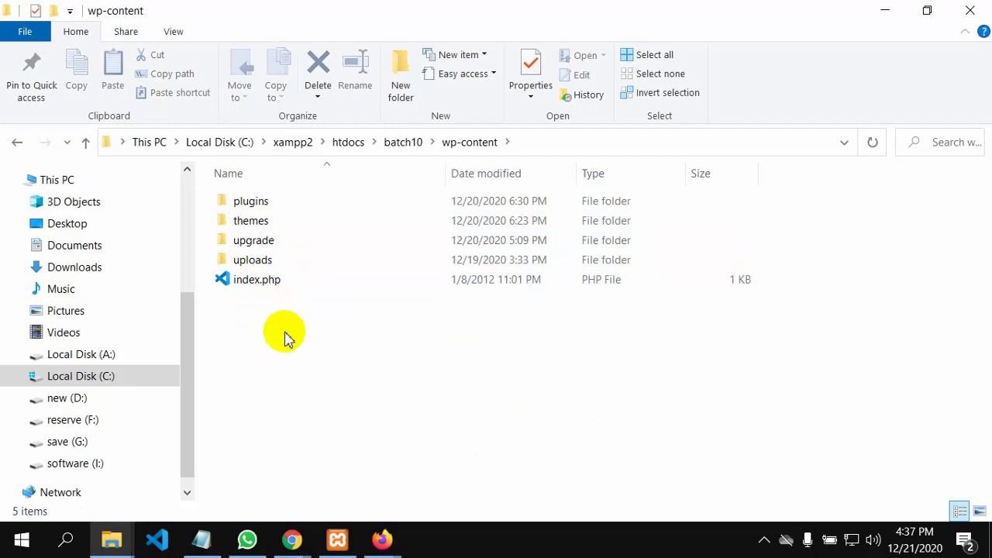
{"action": "left_click", "coordinate": [258, 222]}
{"action": "double_click", "coordinate": [258, 223]}
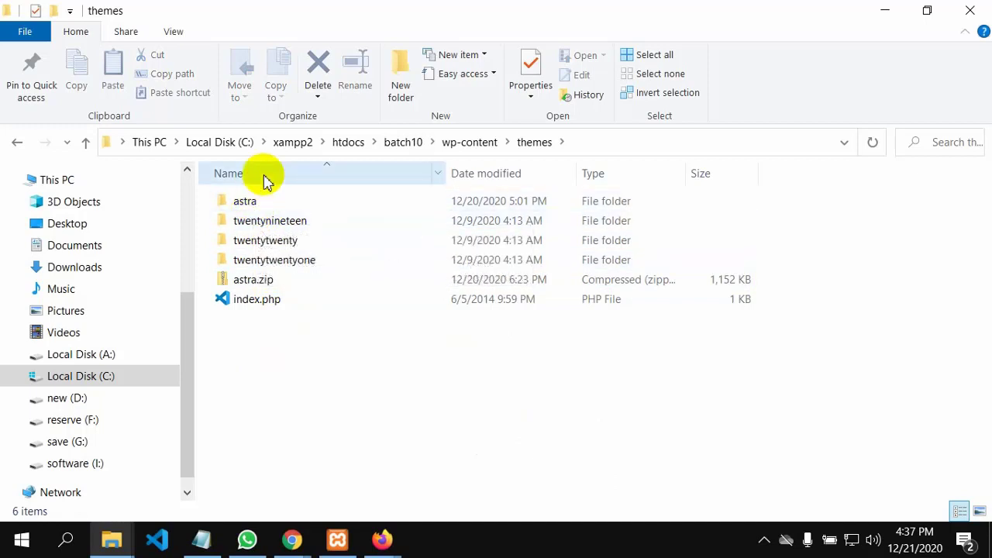
Go back from the themes folder to the htdocs folder
{"action": "left_click", "coordinate": [15, 142]}
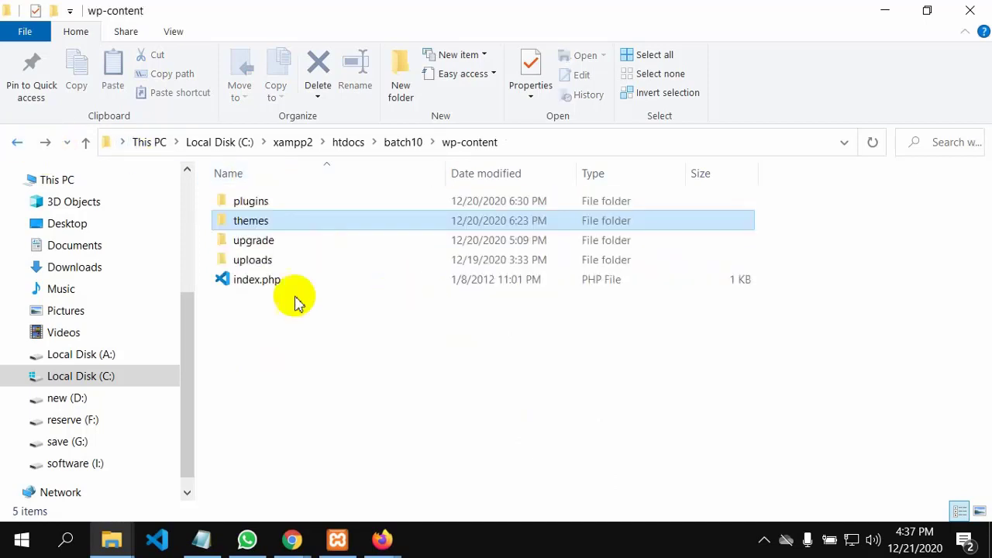
{"action": "left_click", "coordinate": [19, 145]}
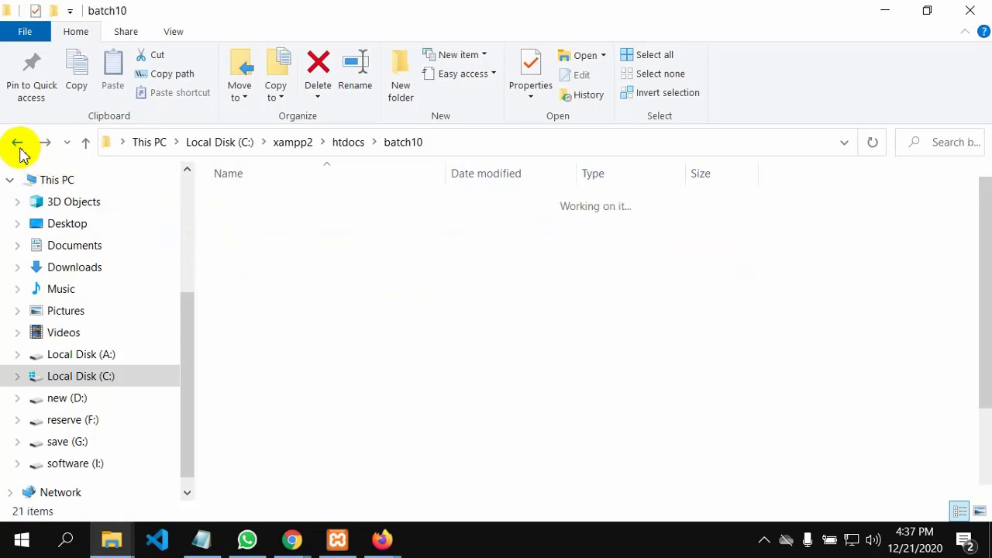
{"action": "left_click", "coordinate": [19, 146]}
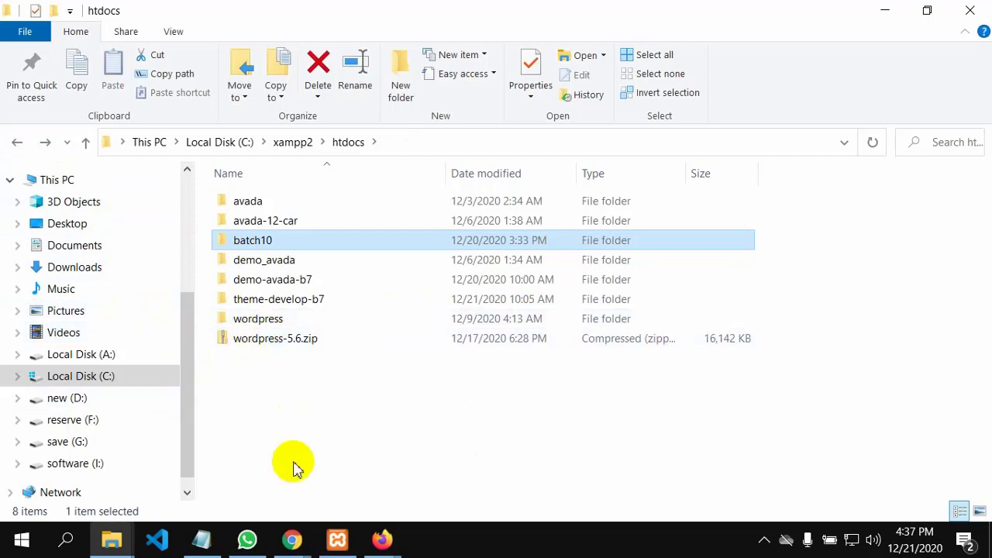
Switch to the General Settings page in Firefox and examine the WordPress Address (URL) and the general options below it
{"action": "left_click", "coordinate": [382, 539]}
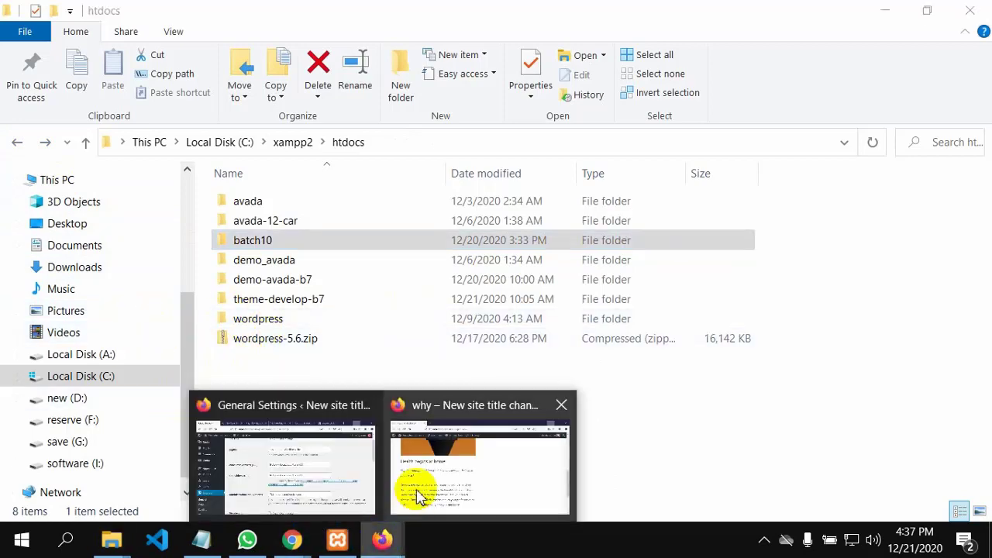
{"action": "left_click", "coordinate": [361, 442]}
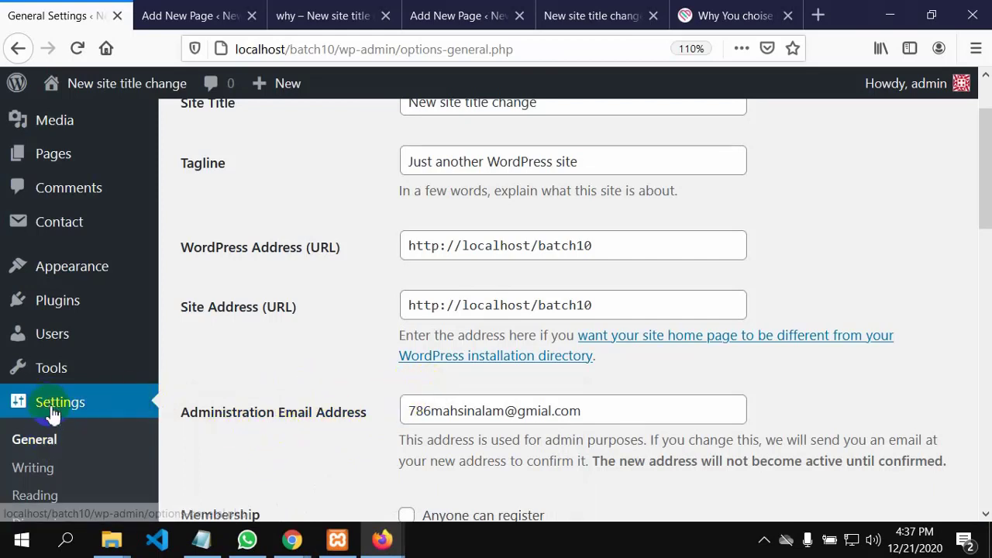
{"action": "scroll", "coordinate": [542, 364], "scroll_direction": "up", "scroll_amount": 2}
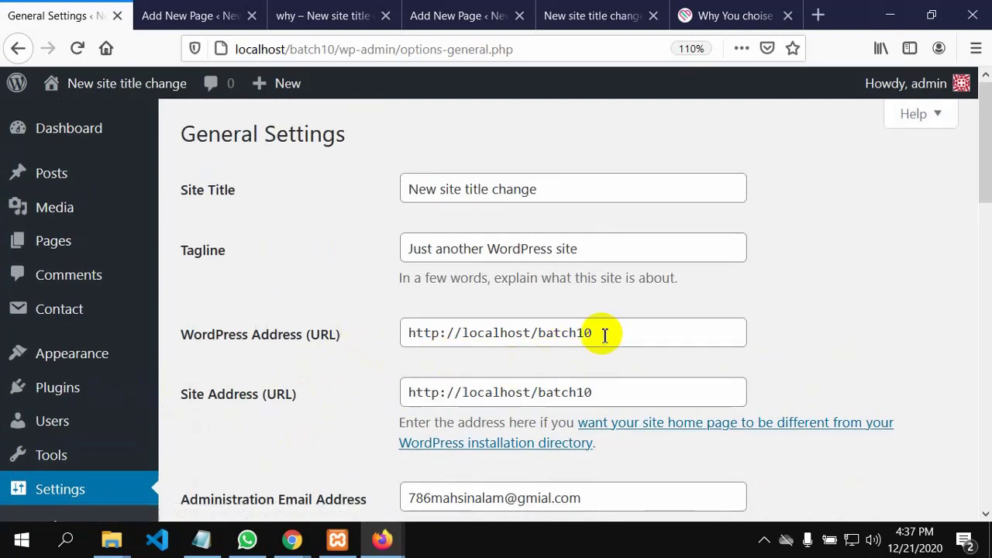
{"action": "left_click_drag", "start_coordinate": [603, 332], "coordinate": [393, 355]}
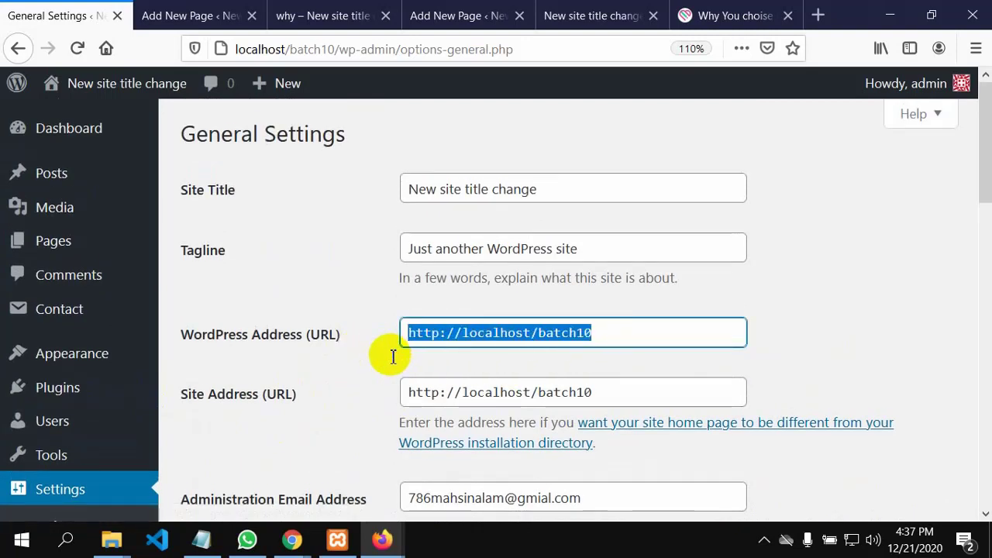
{"action": "left_click", "coordinate": [603, 339]}
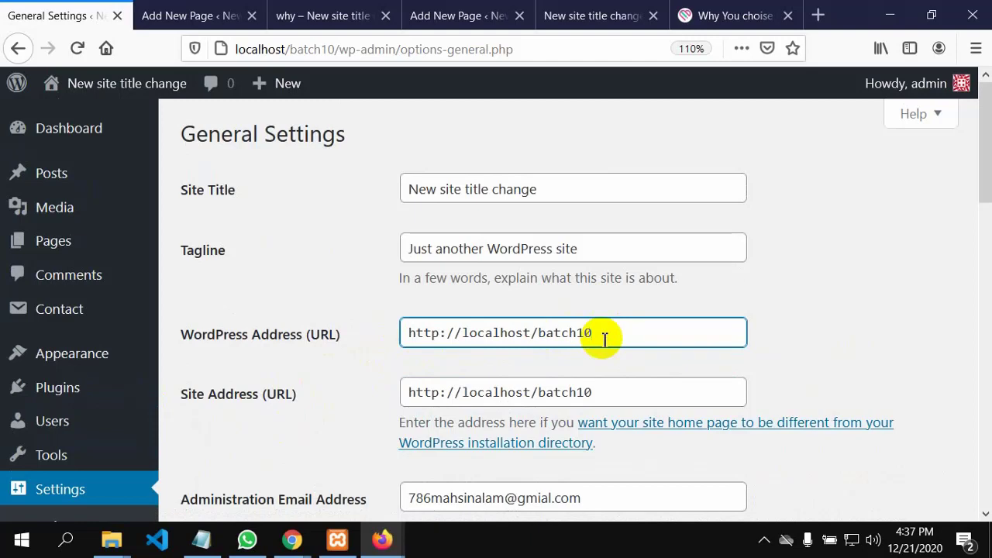
{"action": "scroll", "coordinate": [603, 339], "scroll_direction": "down", "scroll_amount": 3}
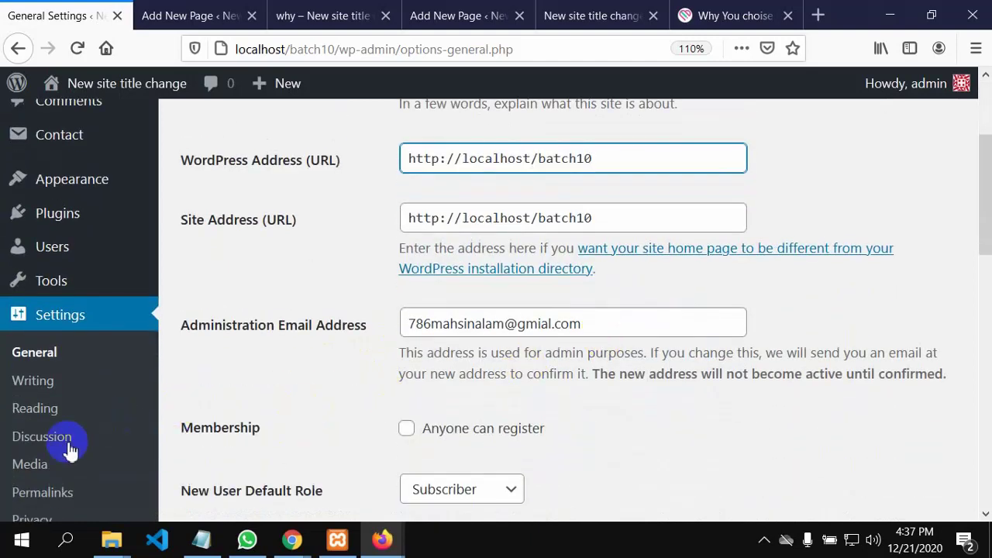
{"action": "scroll", "coordinate": [46, 411], "scroll_direction": "down", "scroll_amount": 3}
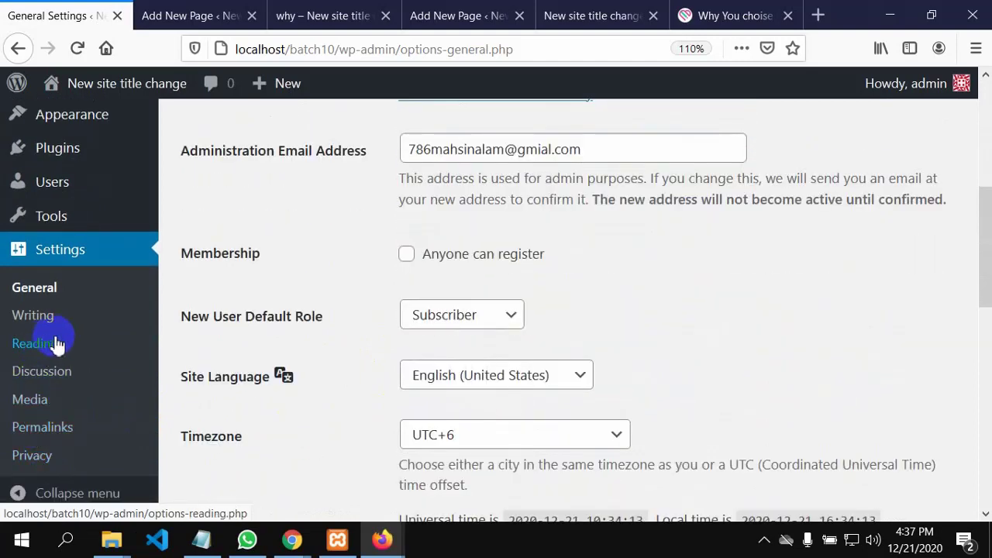
{"action": "scroll", "coordinate": [46, 399], "scroll_direction": "down", "scroll_amount": 3}
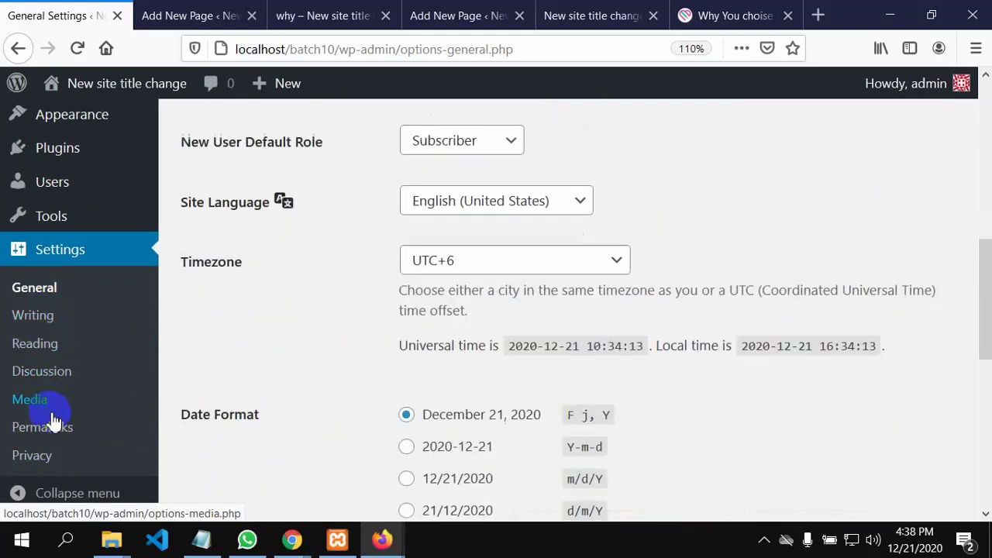
{"action": "scroll", "coordinate": [49, 465], "scroll_direction": "up", "scroll_amount": 2}
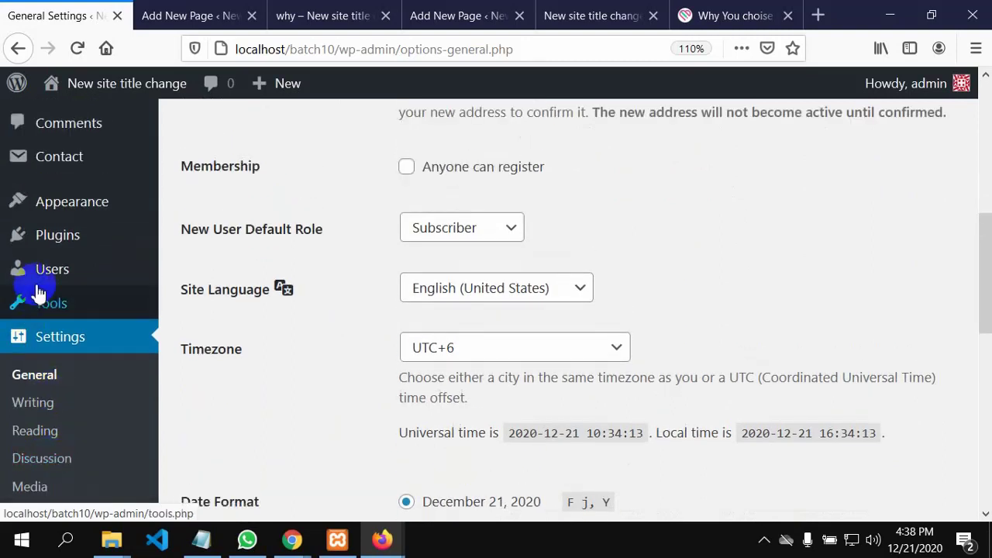
Open the Users list and examine the admin2 account's role and available actions
{"action": "left_click", "coordinate": [45, 283]}
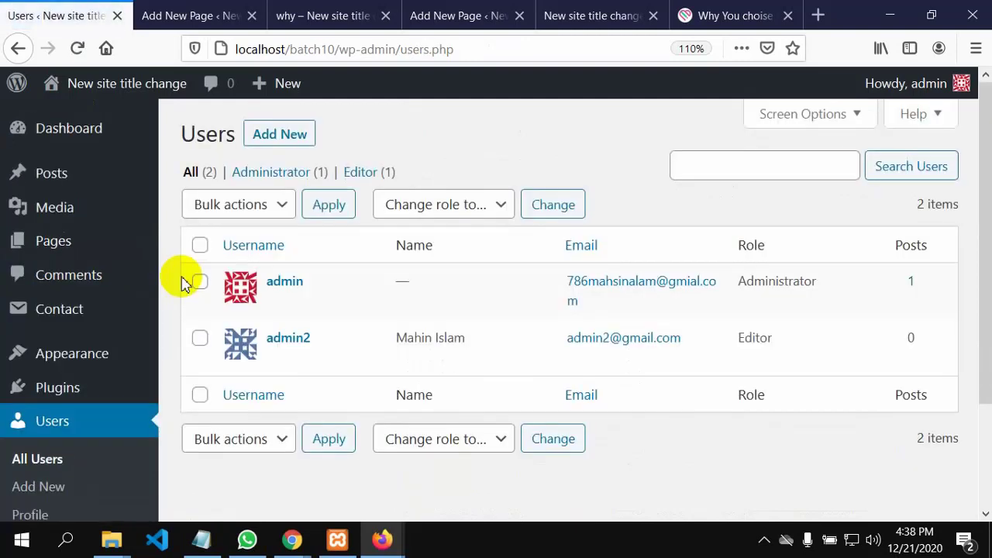
{"action": "mouse_move", "coordinate": [339, 334]}
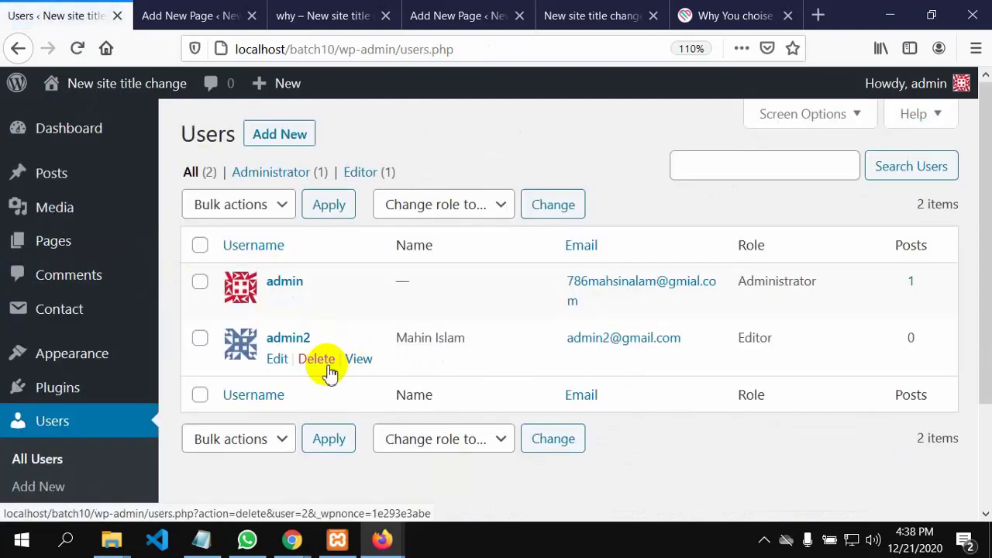
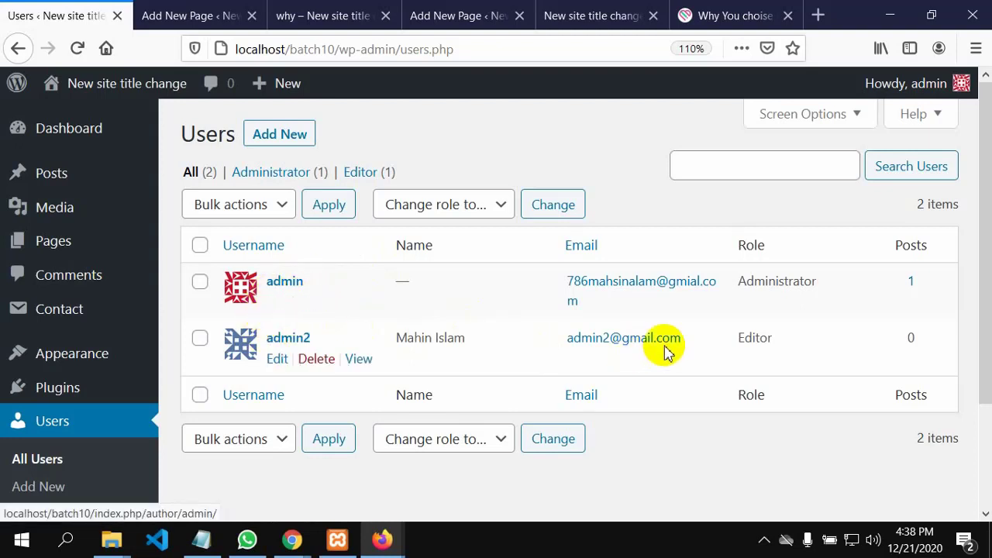
{"action": "left_click_drag", "start_coordinate": [750, 338], "coordinate": [793, 336]}
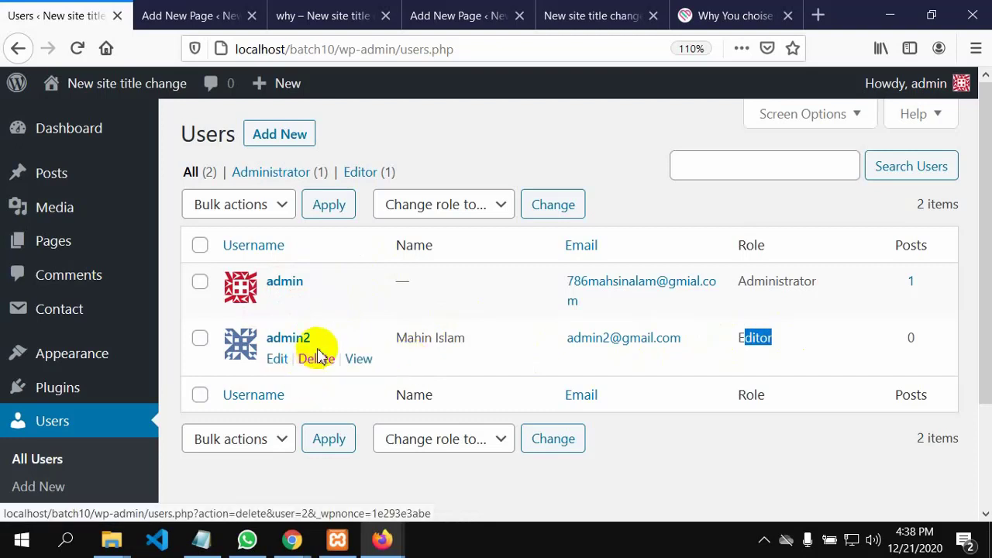
{"action": "left_click", "coordinate": [318, 357]}
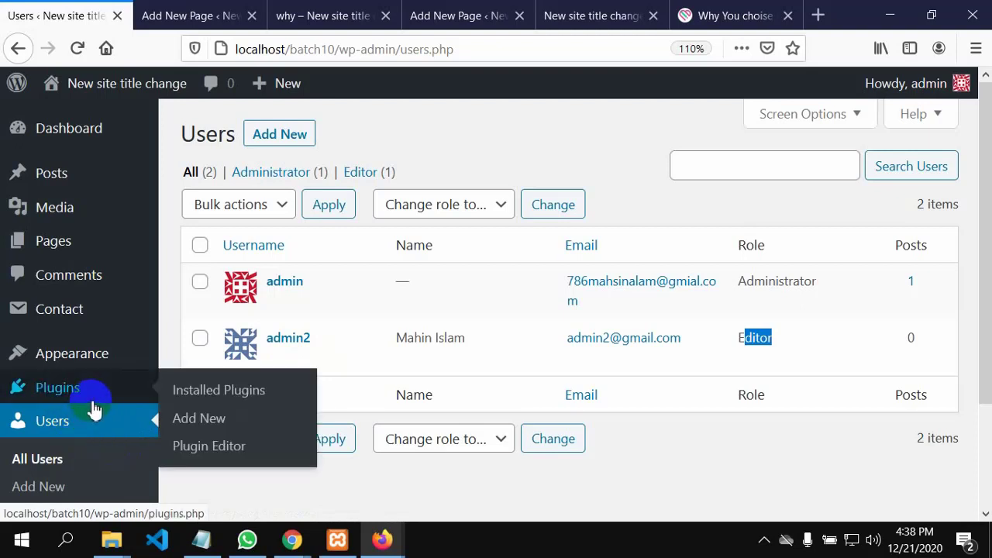
Return to the why page editor and check the block choices for the first empty column of the new Columns block
{"action": "left_click", "coordinate": [165, 15]}
{"action": "scroll", "coordinate": [398, 350], "scroll_direction": "down", "scroll_amount": 3}
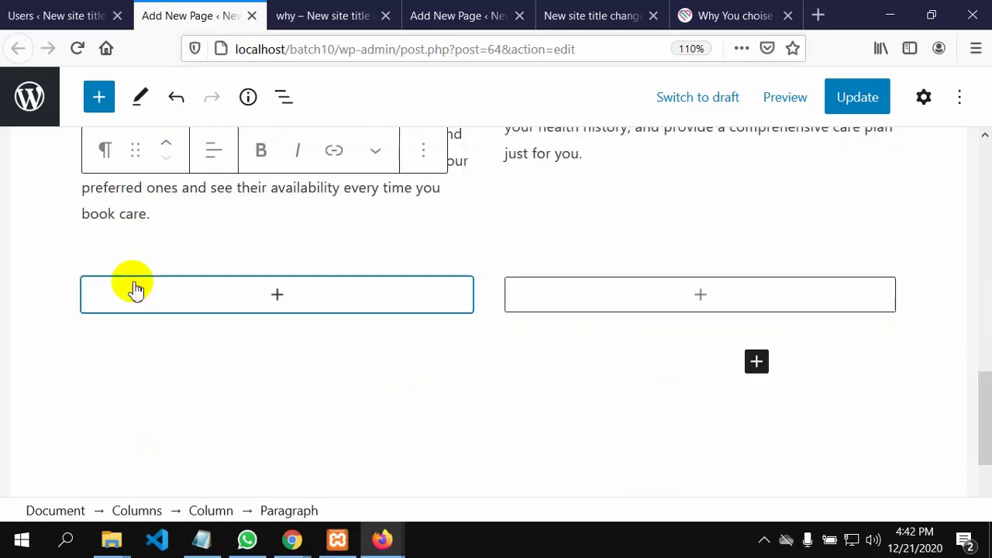
{"action": "left_click", "coordinate": [128, 288]}
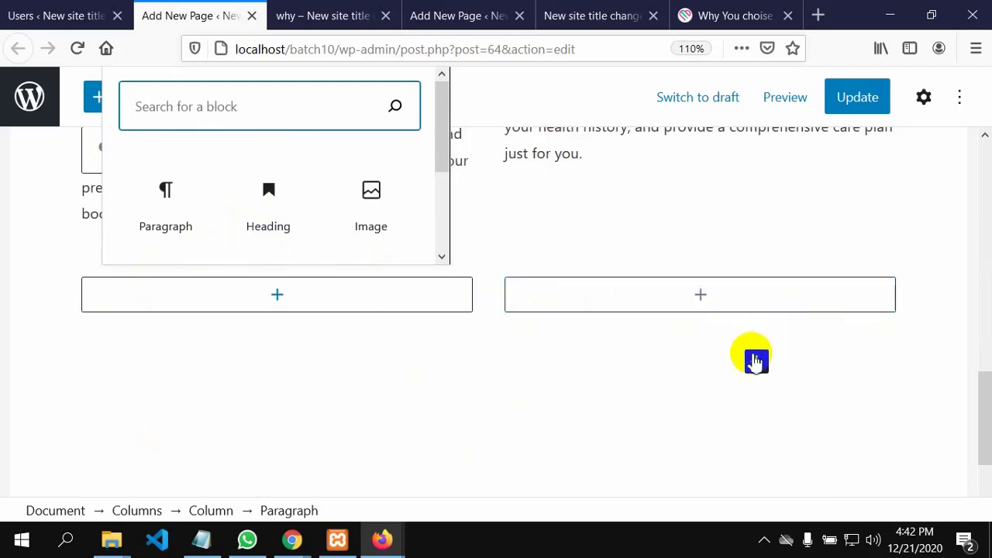
{"action": "left_click", "coordinate": [48, 275]}
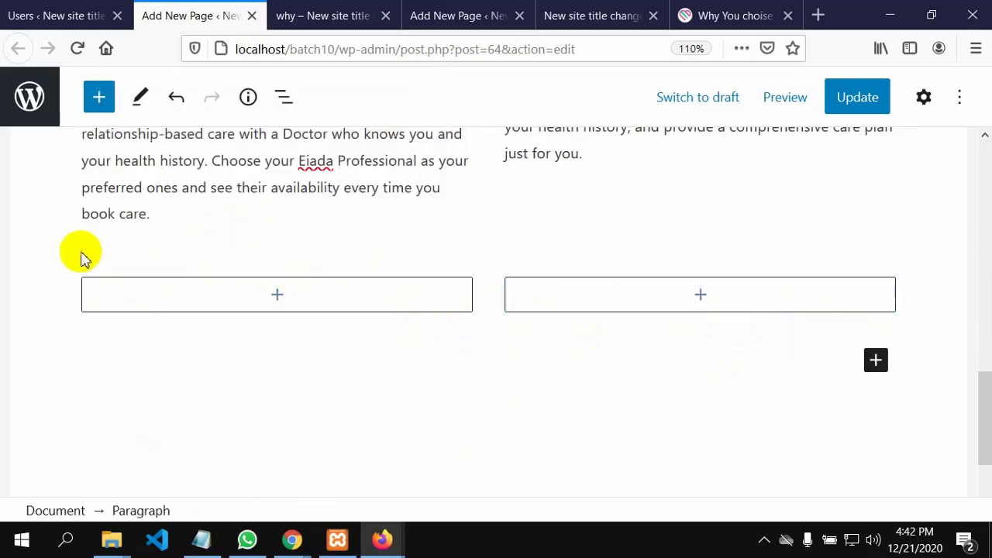
{"action": "left_click", "coordinate": [89, 292]}
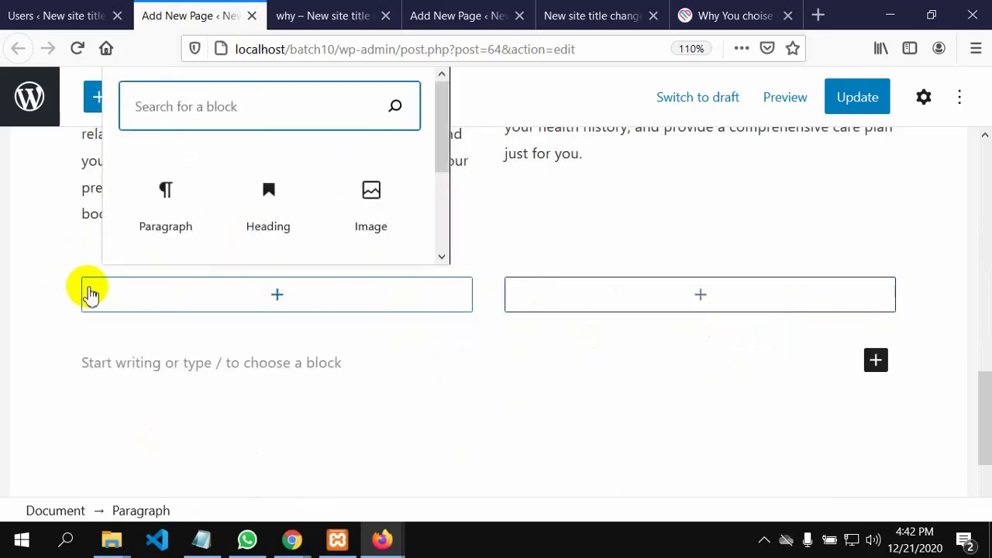
{"action": "left_click", "coordinate": [89, 293]}
{"action": "left_click", "coordinate": [80, 263]}
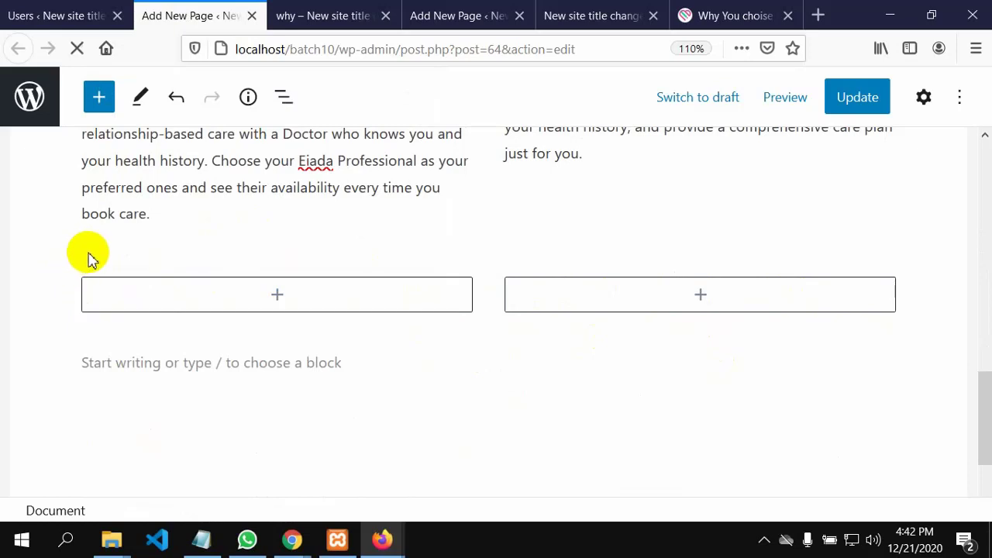
Check the block choices between the two Columns blocks, and place the cursor at the end of the paragraph ending in "book care."
{"action": "left_click", "coordinate": [128, 237]}
{"action": "left_click", "coordinate": [160, 217]}
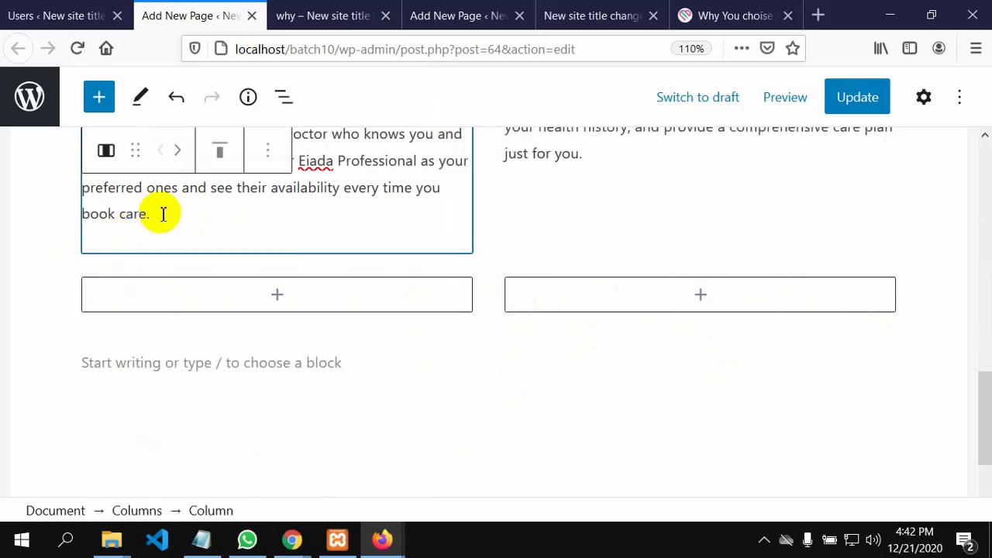
{"action": "left_click", "coordinate": [489, 256]}
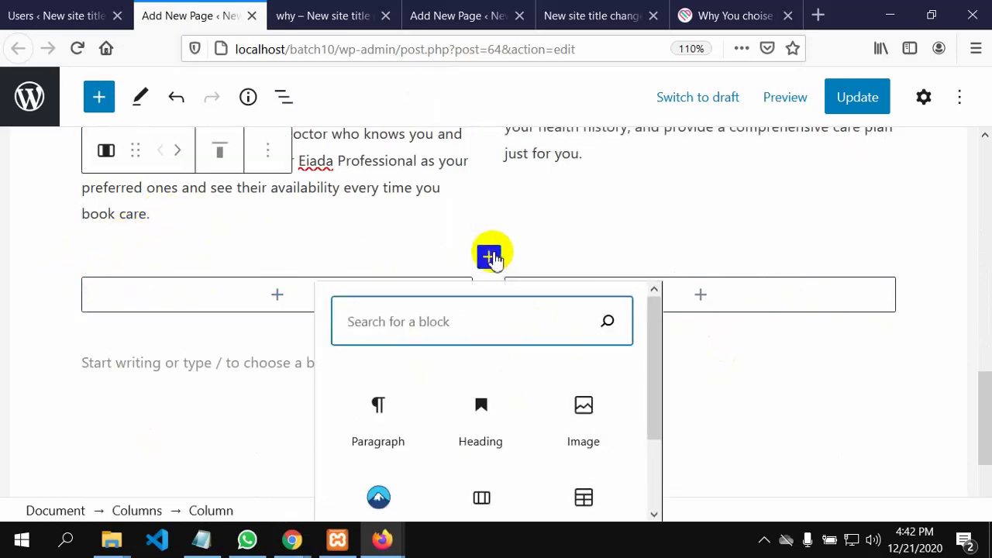
{"action": "left_click", "coordinate": [231, 261]}
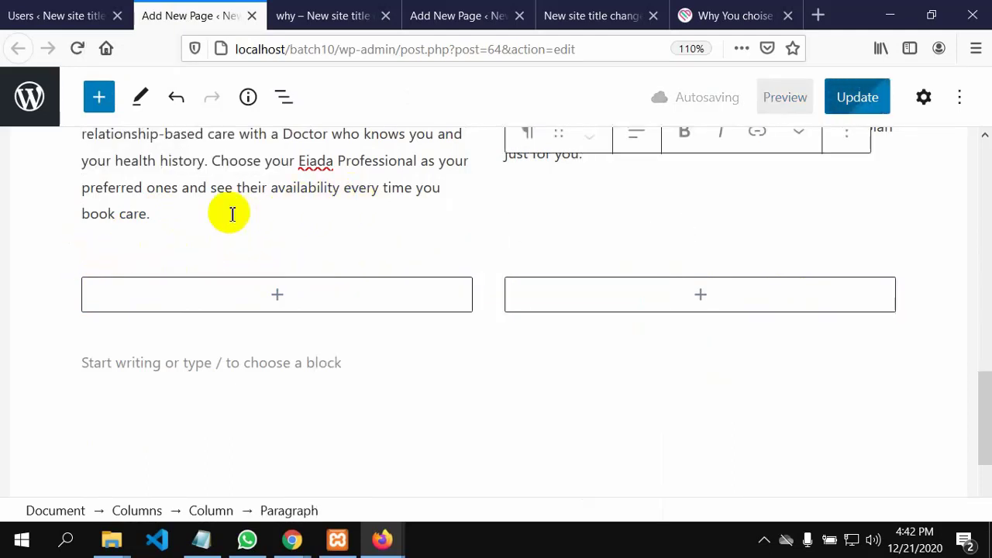
{"action": "left_click", "coordinate": [161, 218]}
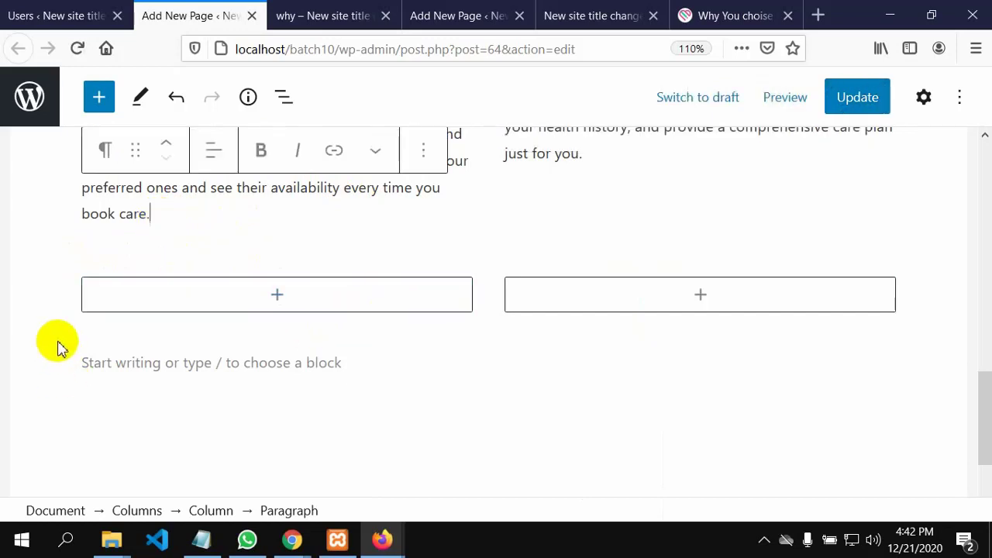
Look through the full list of suggested blocks for the first empty column, and close it without adding one
{"action": "left_click", "coordinate": [106, 317]}
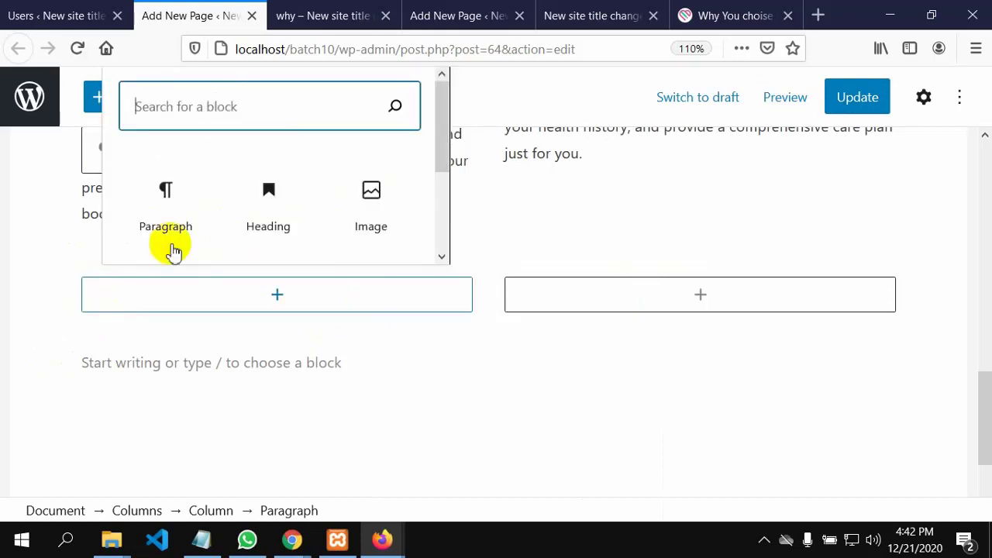
{"action": "scroll", "coordinate": [189, 246], "scroll_direction": "down", "scroll_amount": 3}
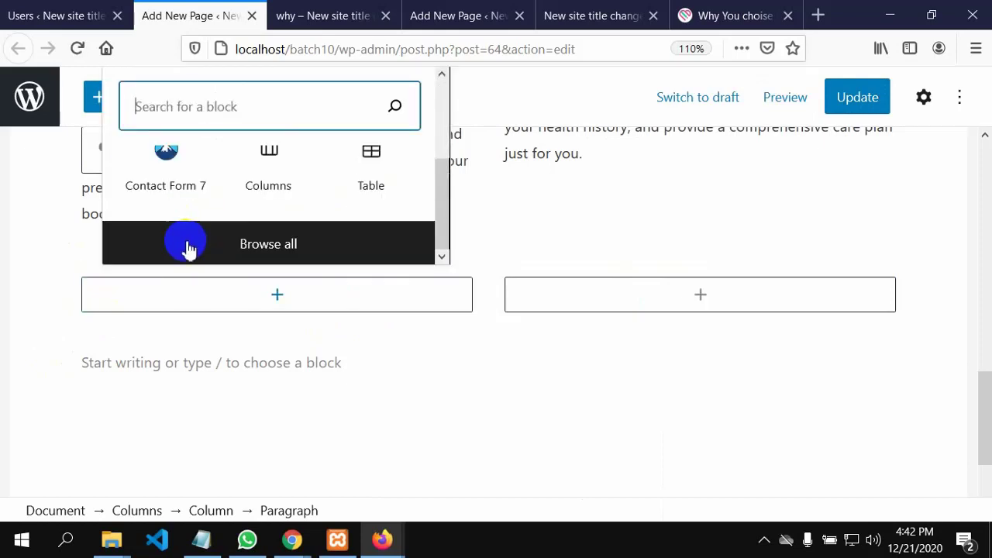
{"action": "left_click", "coordinate": [231, 340]}
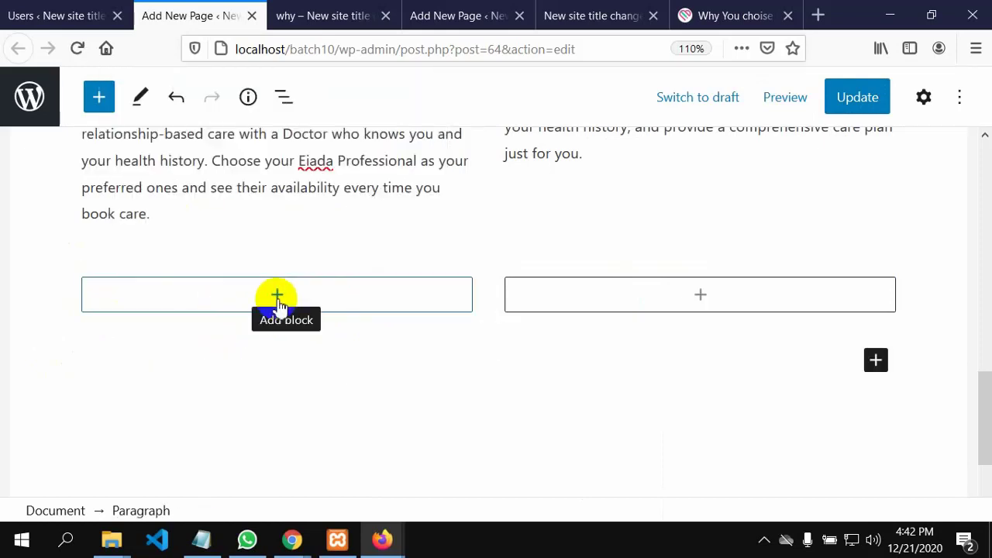
Remove the empty two-column Columns block below the text columns on the why page
{"action": "left_click", "coordinate": [481, 306]}
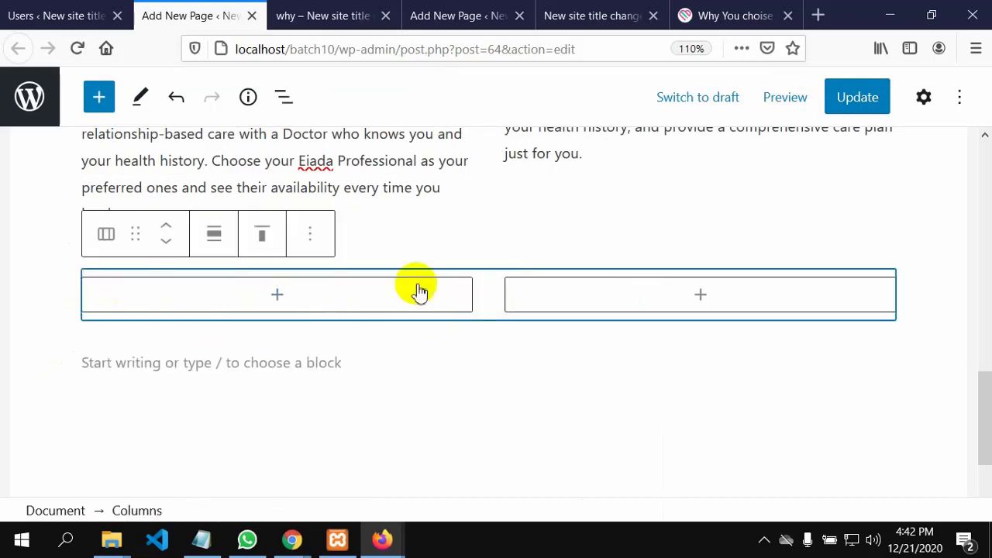
{"action": "left_click", "coordinate": [314, 237]}
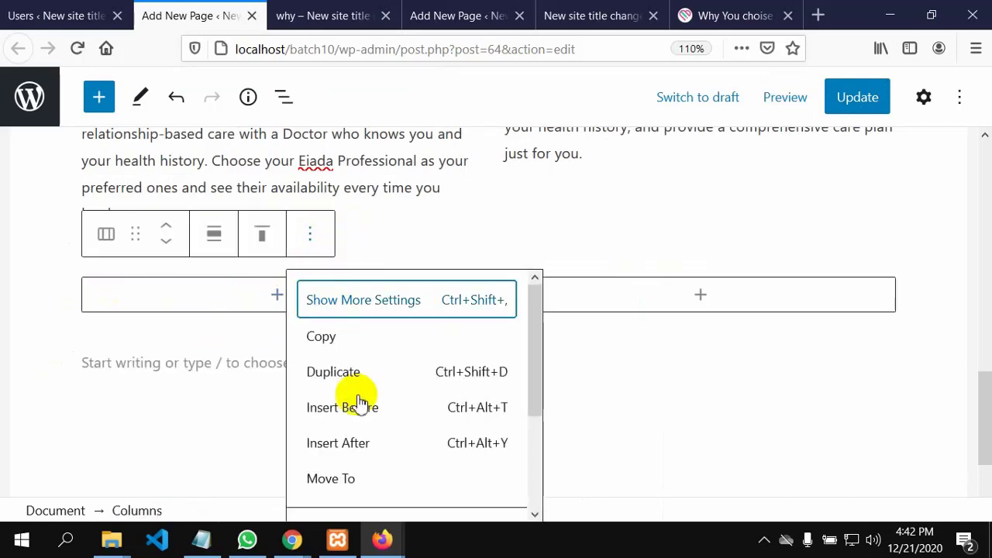
{"action": "scroll", "coordinate": [350, 402], "scroll_direction": "down", "scroll_amount": 3}
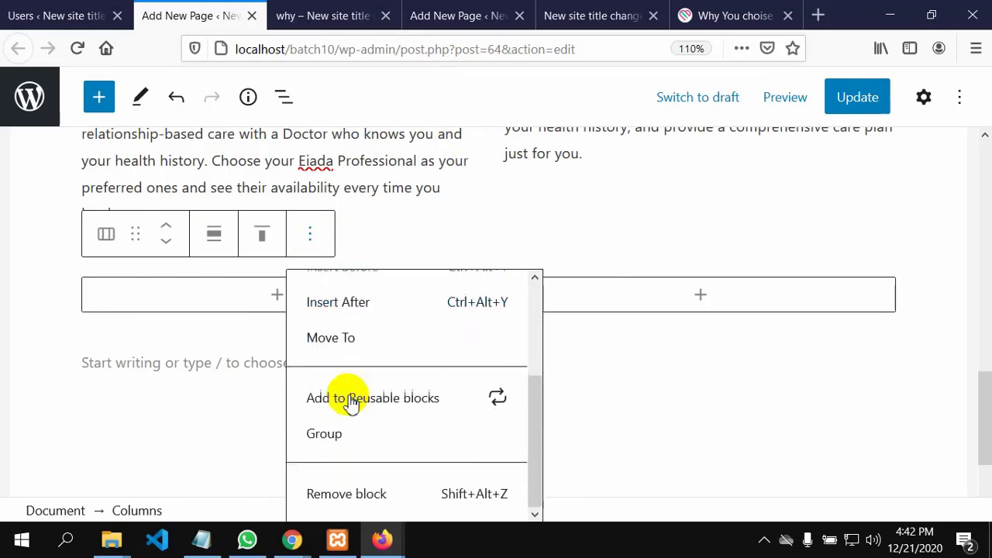
{"action": "left_click", "coordinate": [341, 495]}
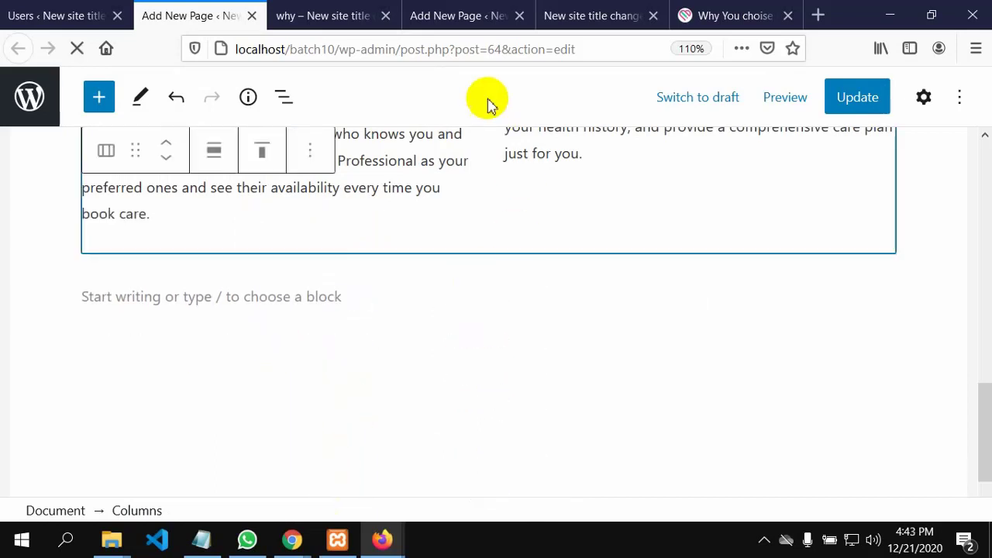
Switch to the live Eiada Why page and copy the heading "Everything you need to maintain your health is in ONE platform."
{"action": "left_click", "coordinate": [683, 16]}
{"action": "scroll", "coordinate": [436, 288], "scroll_direction": "down", "scroll_amount": 15}
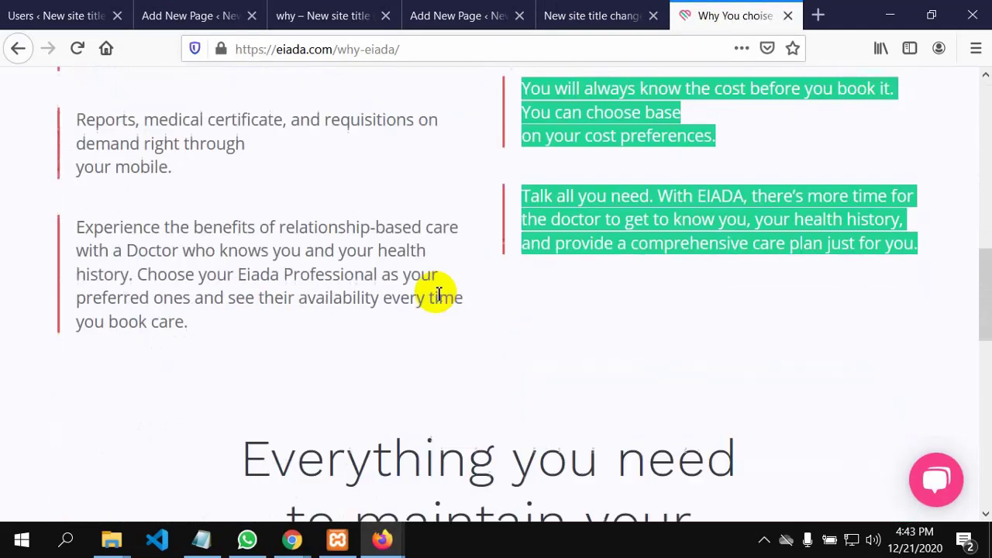
{"action": "scroll", "coordinate": [436, 301], "scroll_direction": "up", "scroll_amount": 10}
{"action": "scroll", "coordinate": [436, 300], "scroll_direction": "down", "scroll_amount": 7}
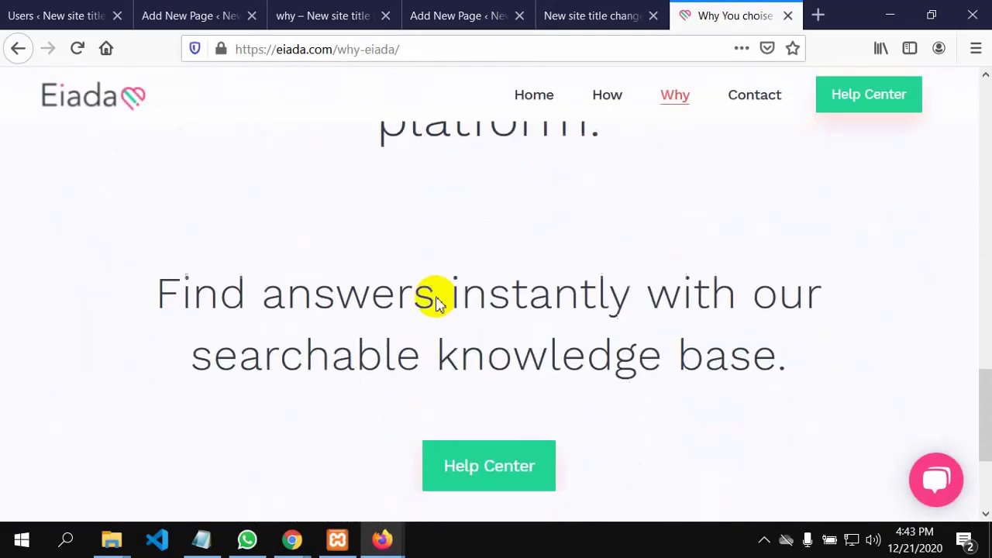
{"action": "scroll", "coordinate": [434, 301], "scroll_direction": "up", "scroll_amount": 3}
{"action": "scroll", "coordinate": [434, 302], "scroll_direction": "up", "scroll_amount": 4}
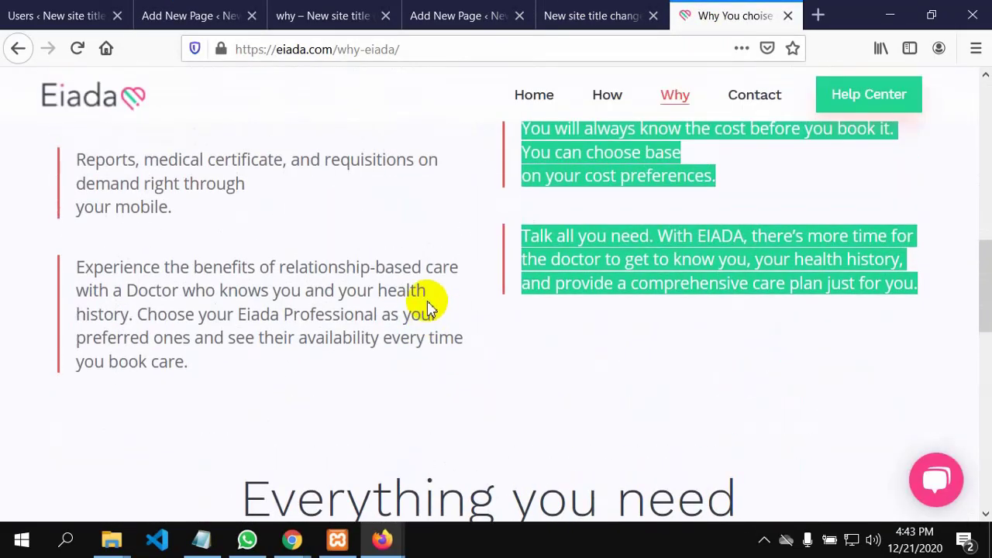
{"action": "scroll", "coordinate": [428, 306], "scroll_direction": "down", "scroll_amount": 7}
{"action": "scroll", "coordinate": [428, 307], "scroll_direction": "up", "scroll_amount": 7}
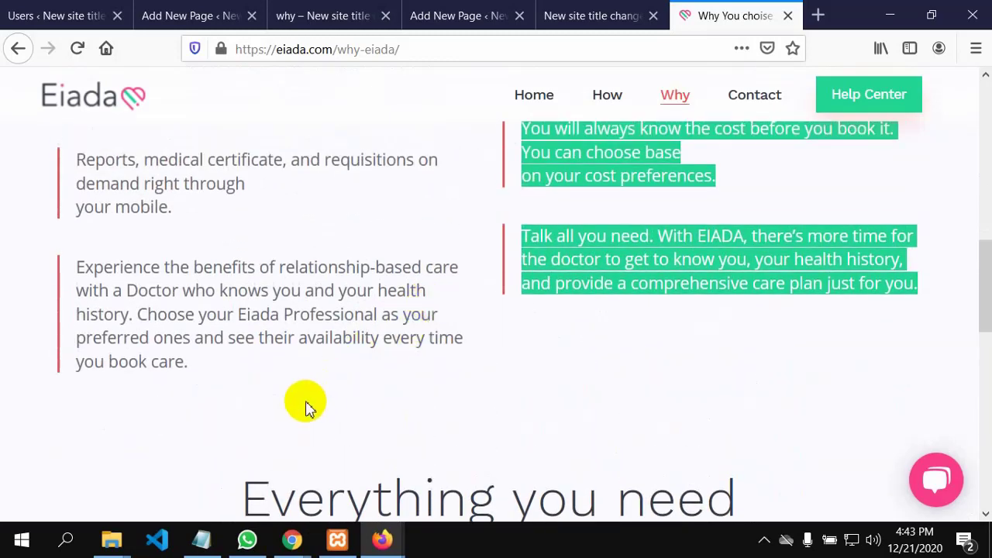
{"action": "left_click_drag", "start_coordinate": [983, 315], "coordinate": [982, 387]}
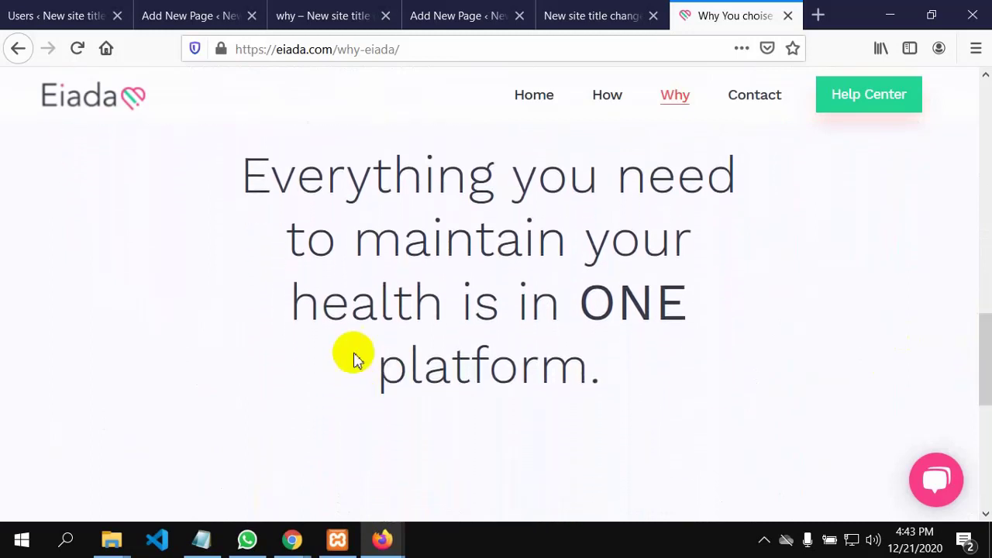
{"action": "mouse_move", "coordinate": [238, 171]}
{"action": "left_mouse_down"}
{"action": "mouse_move", "coordinate": [401, 341]}
{"action": "mouse_move", "coordinate": [605, 378]}
{"action": "left_mouse_up"}
{"action": "right_click", "coordinate": [504, 189]}
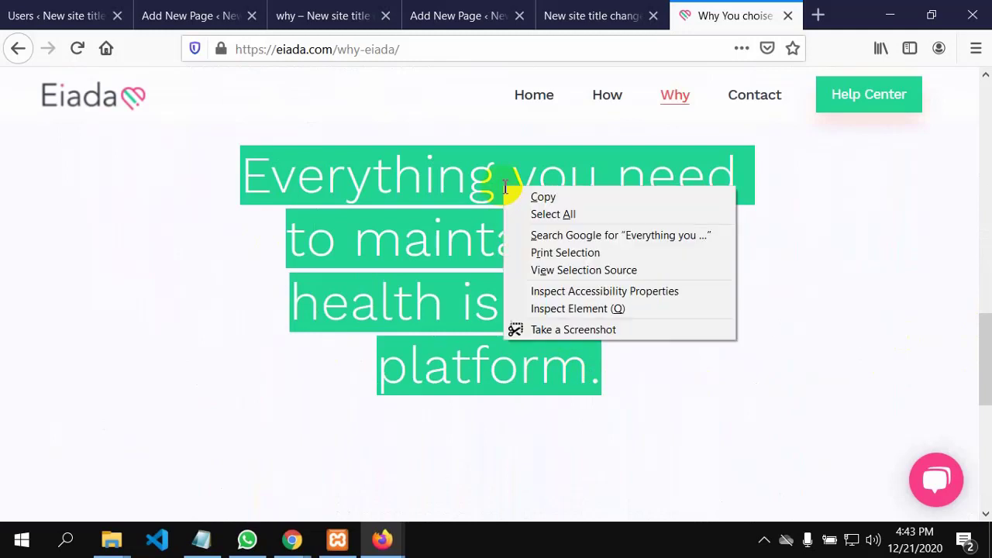
{"action": "left_click", "coordinate": [568, 194]}
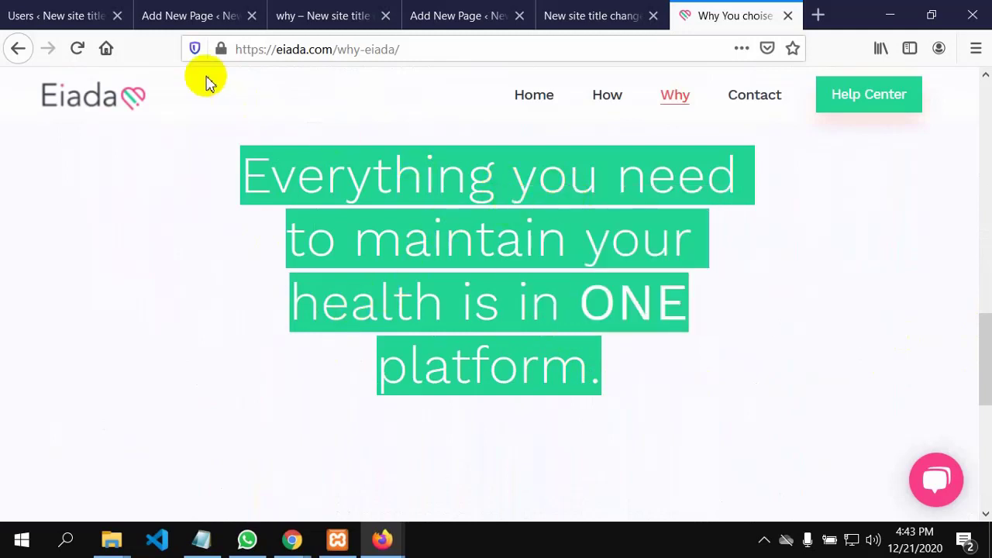
Return to the why page editor, add a Columns block below the text columns and look over its layout variations
{"action": "left_click", "coordinate": [166, 14]}
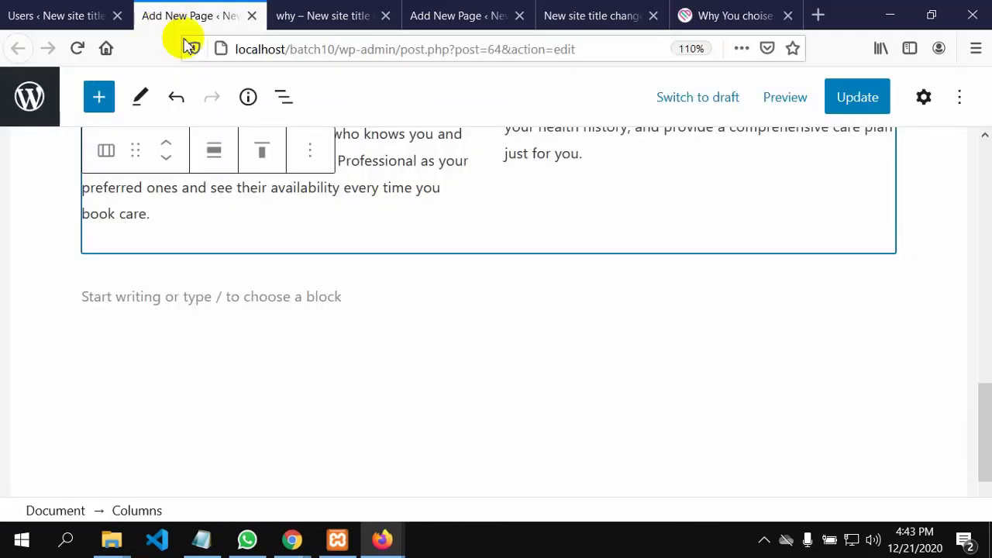
{"action": "left_click", "coordinate": [114, 302]}
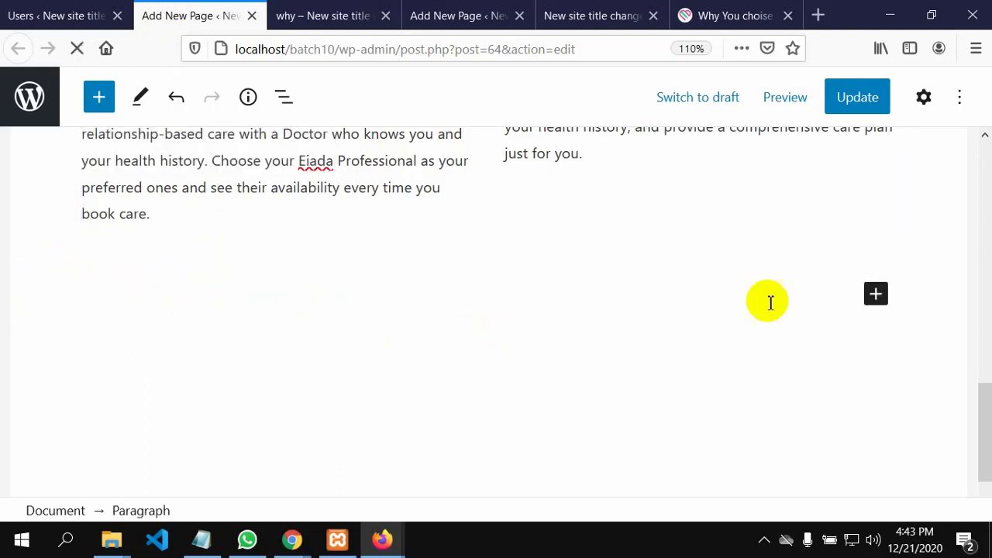
{"action": "left_click", "coordinate": [875, 295]}
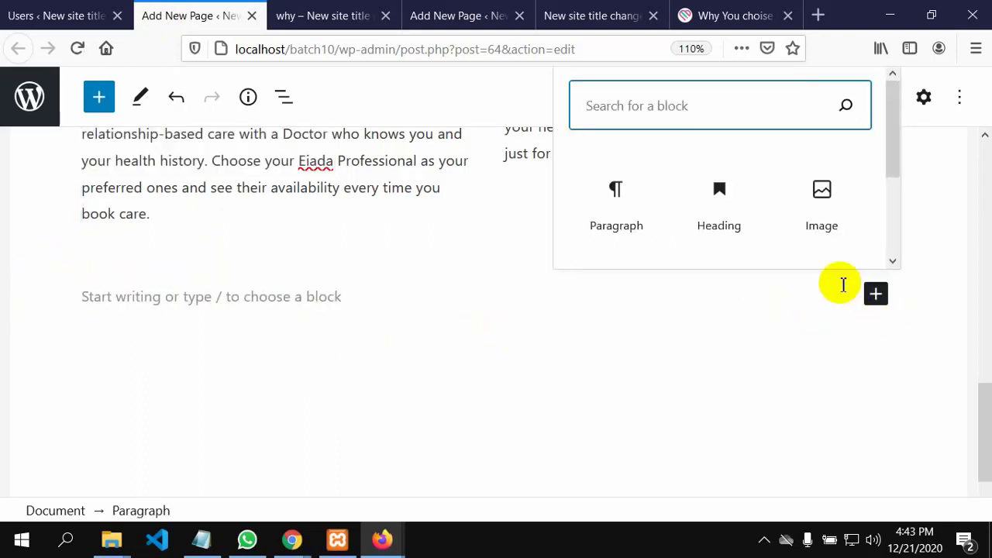
{"action": "scroll", "coordinate": [717, 221], "scroll_direction": "down", "scroll_amount": 2}
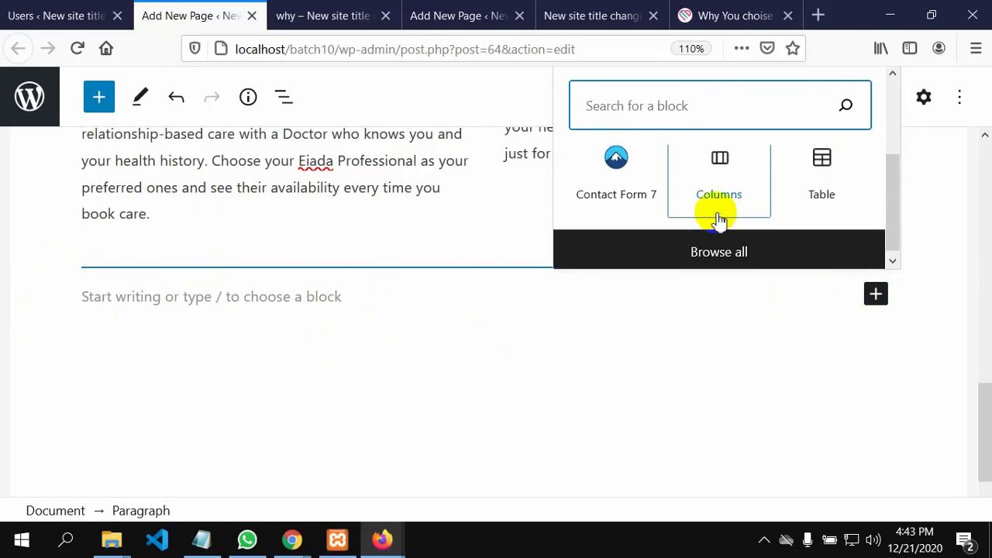
{"action": "scroll", "coordinate": [720, 217], "scroll_direction": "up", "scroll_amount": 1}
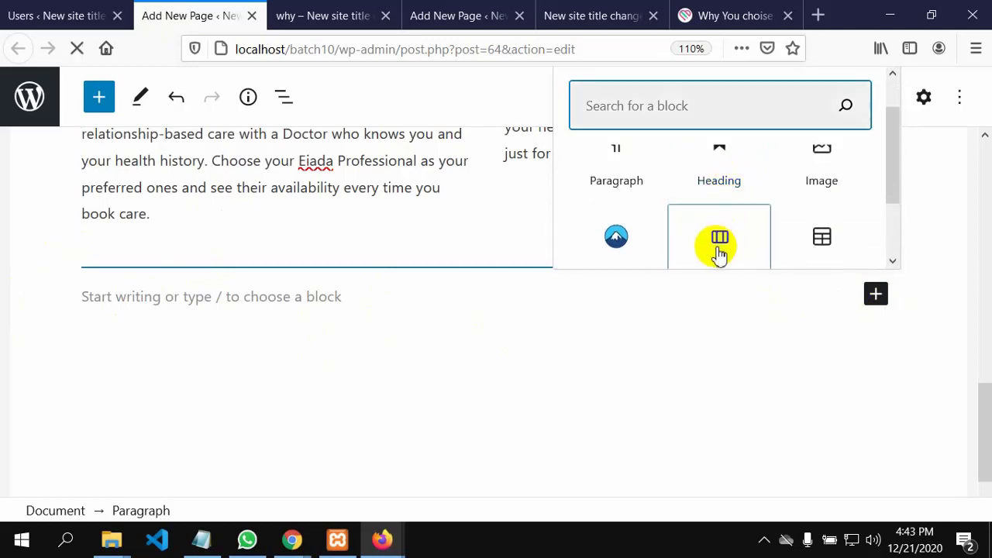
{"action": "left_click", "coordinate": [718, 253]}
{"action": "scroll", "coordinate": [546, 365], "scroll_direction": "up", "scroll_amount": 1}
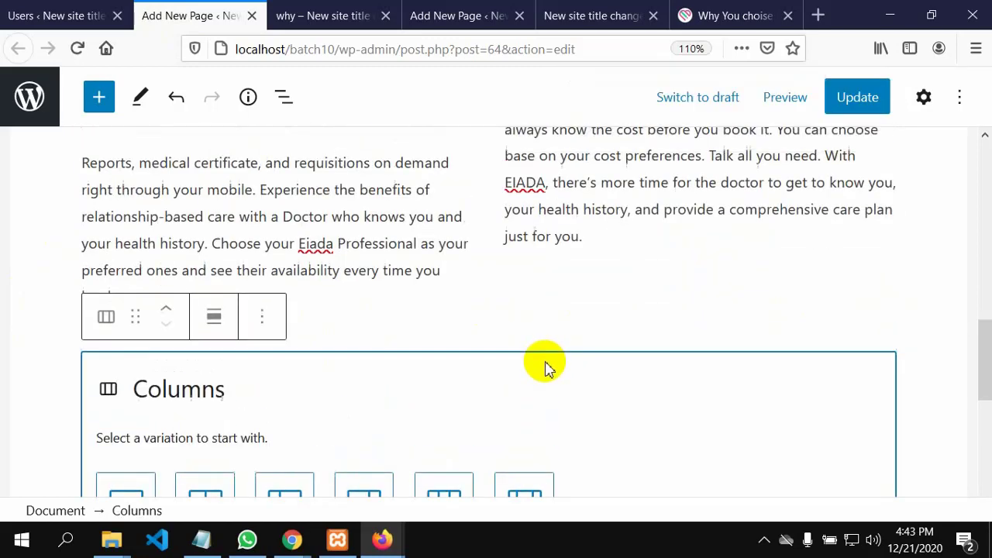
{"action": "scroll", "coordinate": [546, 365], "scroll_direction": "down", "scroll_amount": 2}
{"action": "scroll", "coordinate": [444, 362], "scroll_direction": "down", "scroll_amount": 2}
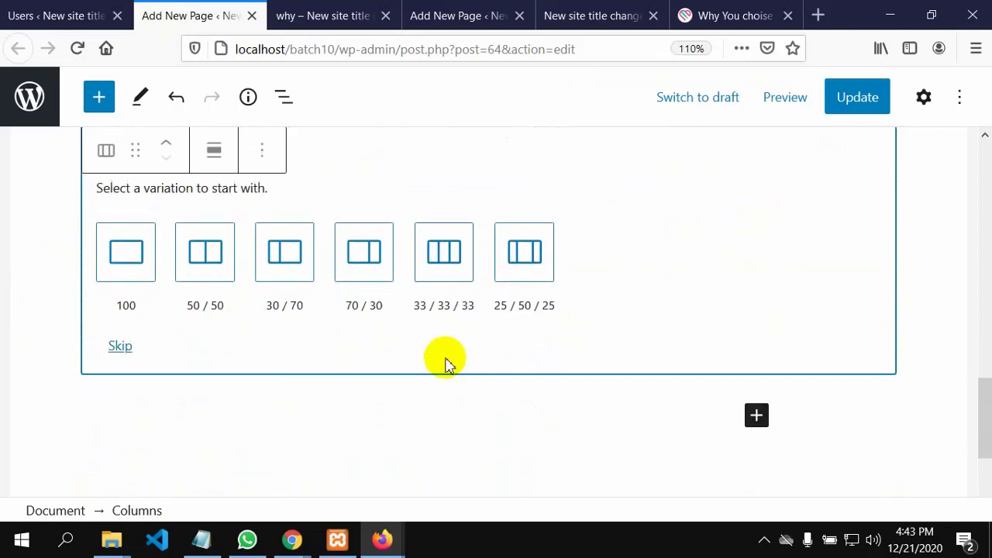
{"action": "scroll", "coordinate": [445, 364], "scroll_direction": "down", "scroll_amount": 1}
{"action": "scroll", "coordinate": [445, 364], "scroll_direction": "up", "scroll_amount": 5}
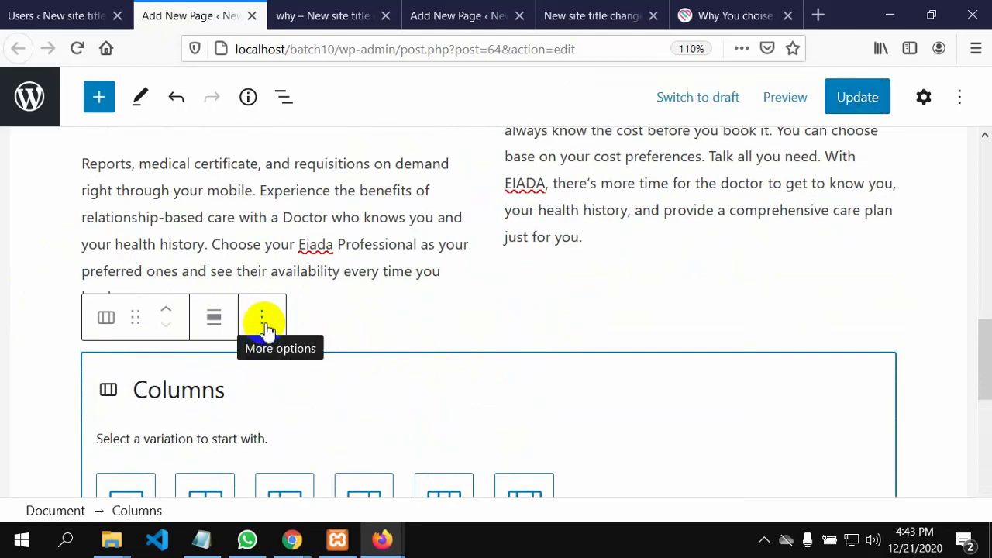
Remove the new Columns block that has no layout variation chosen
{"action": "left_click", "coordinate": [262, 319]}
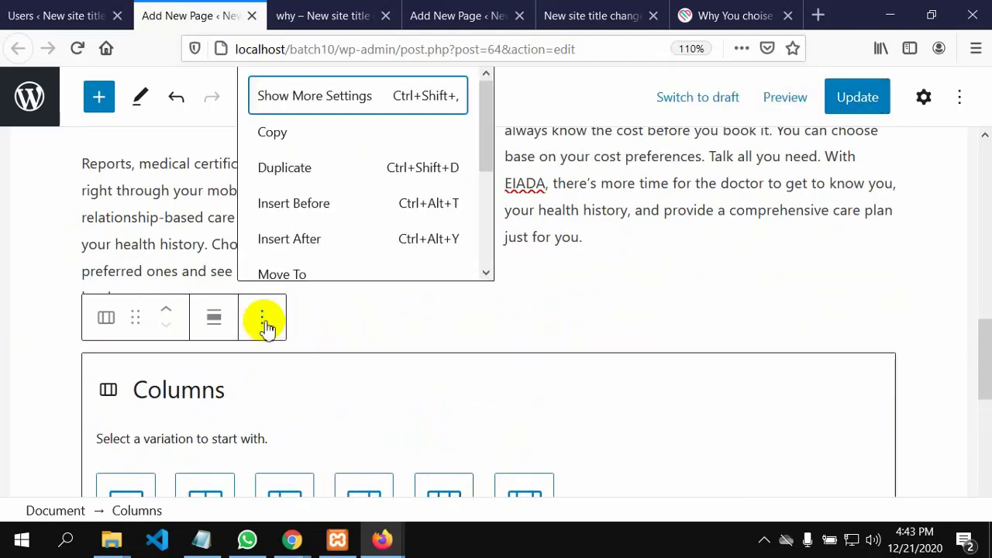
{"action": "scroll", "coordinate": [314, 266], "scroll_direction": "down", "scroll_amount": 4}
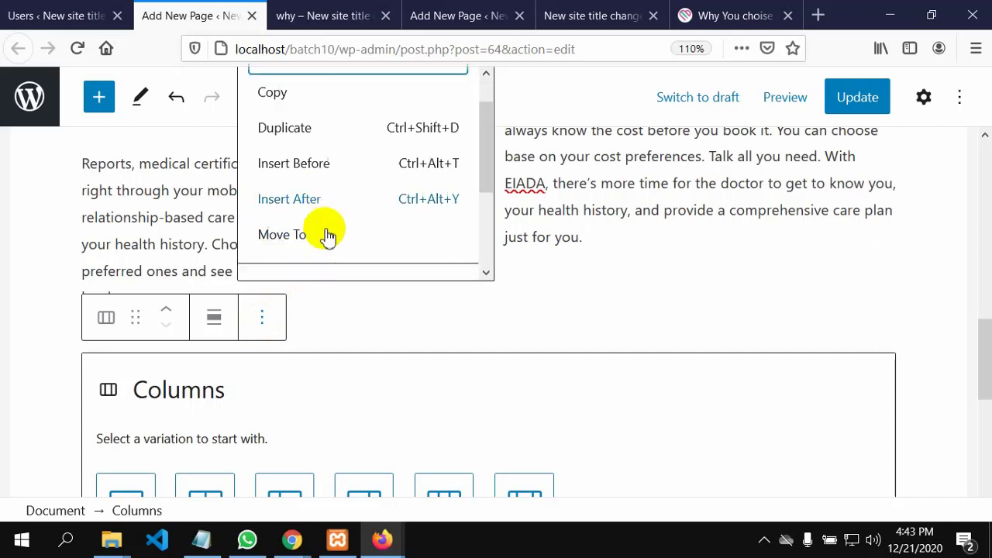
{"action": "scroll", "coordinate": [359, 332], "scroll_direction": "down", "scroll_amount": 3}
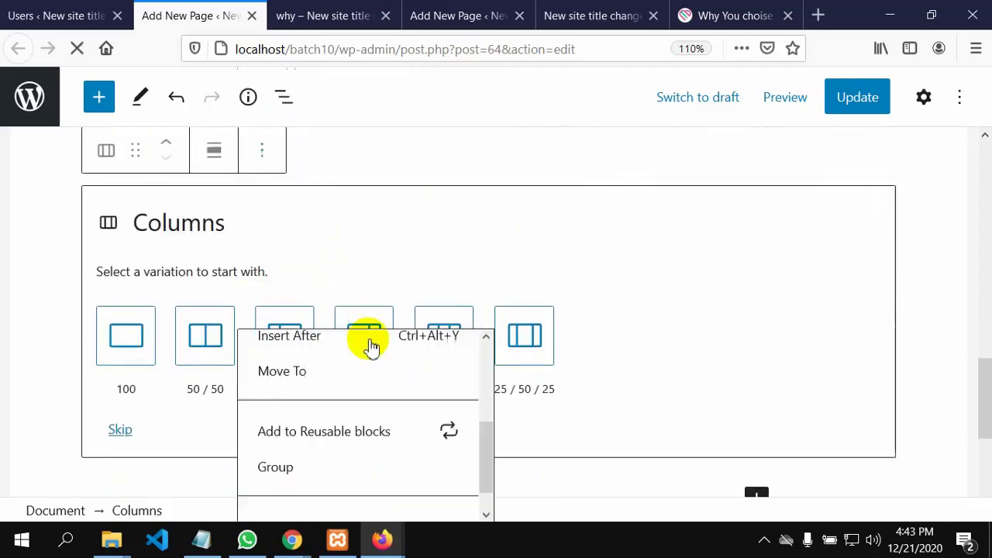
{"action": "left_click", "coordinate": [756, 247]}
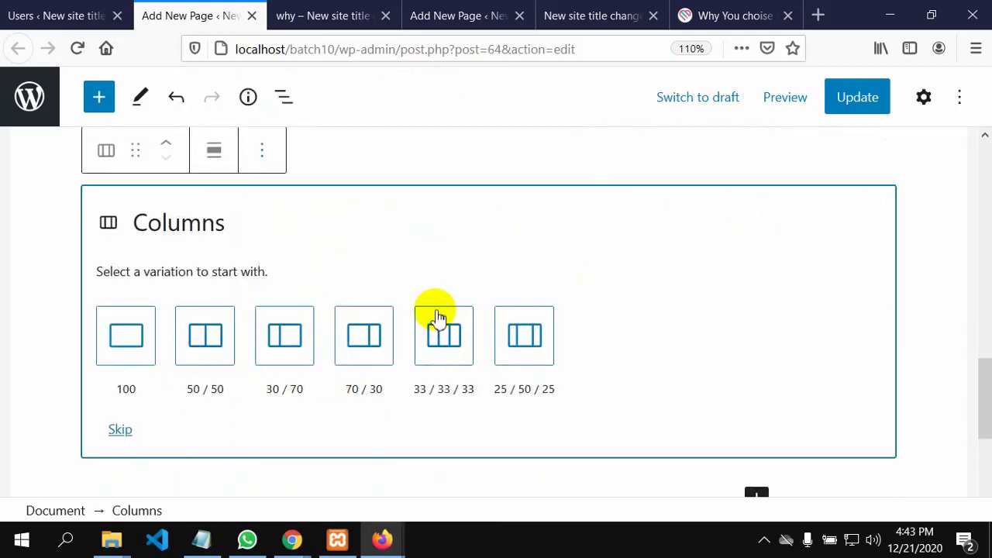
{"action": "scroll", "coordinate": [438, 317], "scroll_direction": "up", "scroll_amount": 1}
{"action": "left_click", "coordinate": [264, 234]}
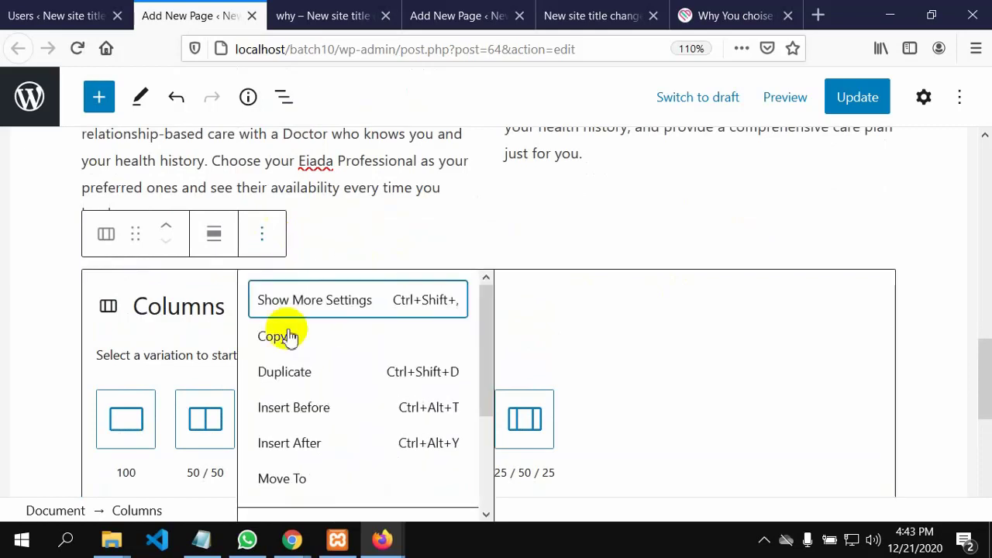
{"action": "scroll", "coordinate": [303, 391], "scroll_direction": "down", "scroll_amount": 3}
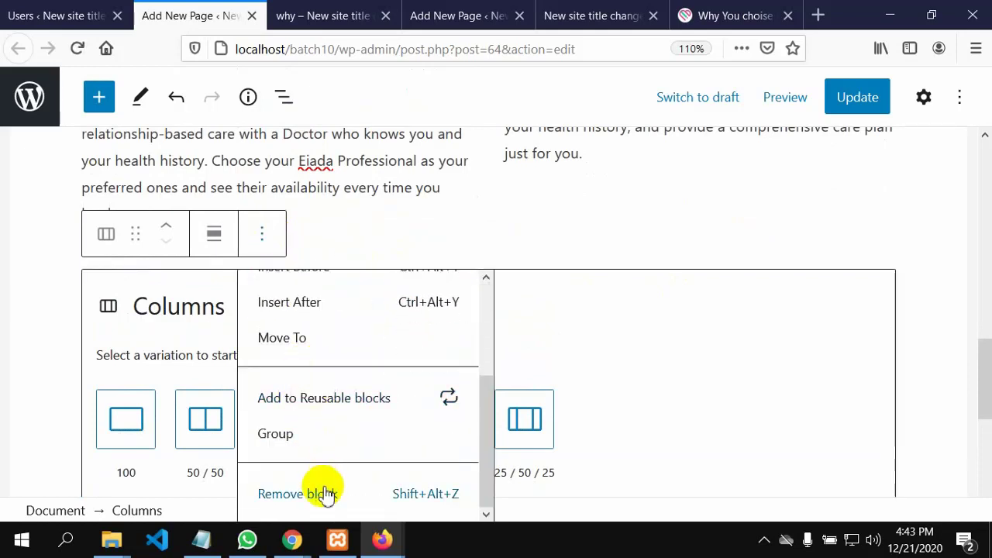
{"action": "left_click", "coordinate": [324, 496]}
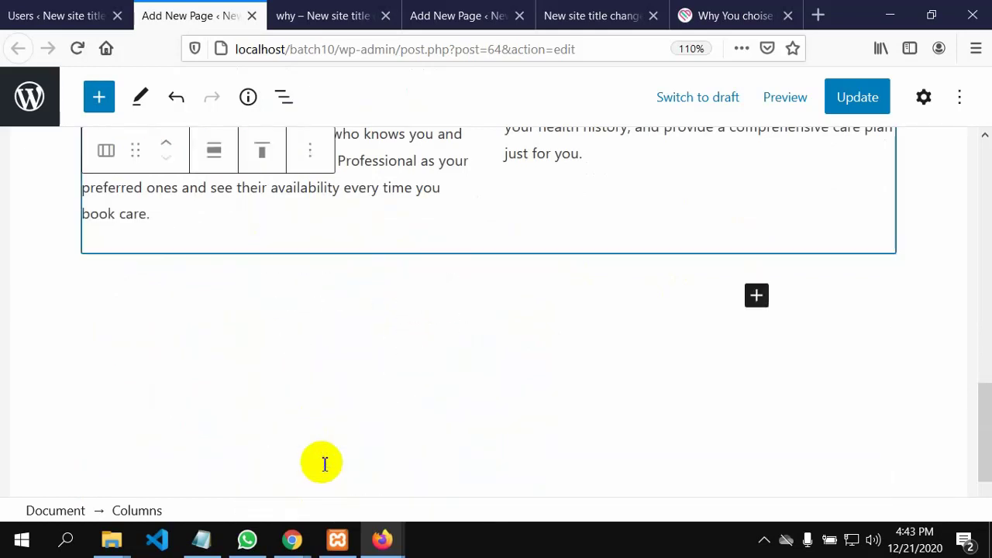
Start an empty paragraph in the first column after the text ending in "book care."
{"action": "left_click", "coordinate": [176, 224]}
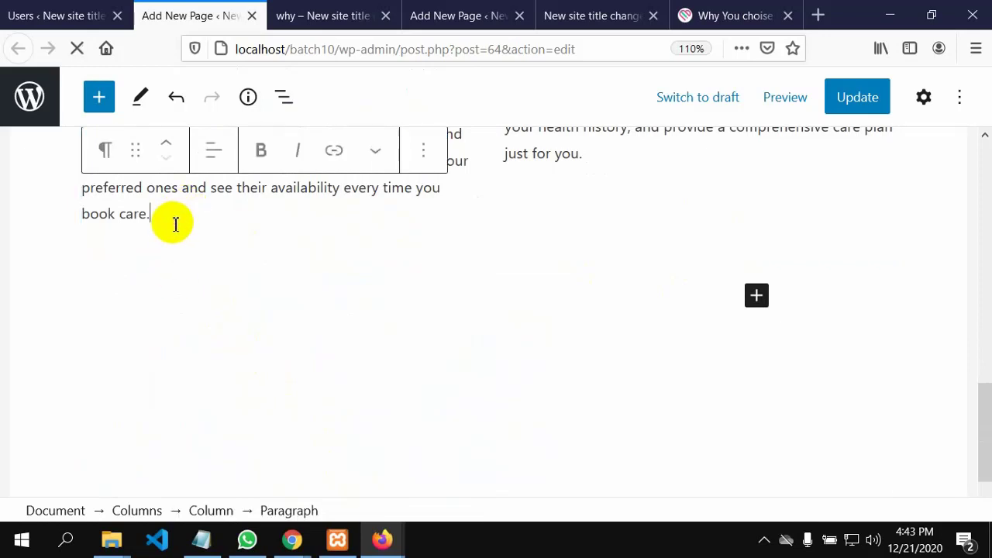
{"action": "key", "text": "Return"}
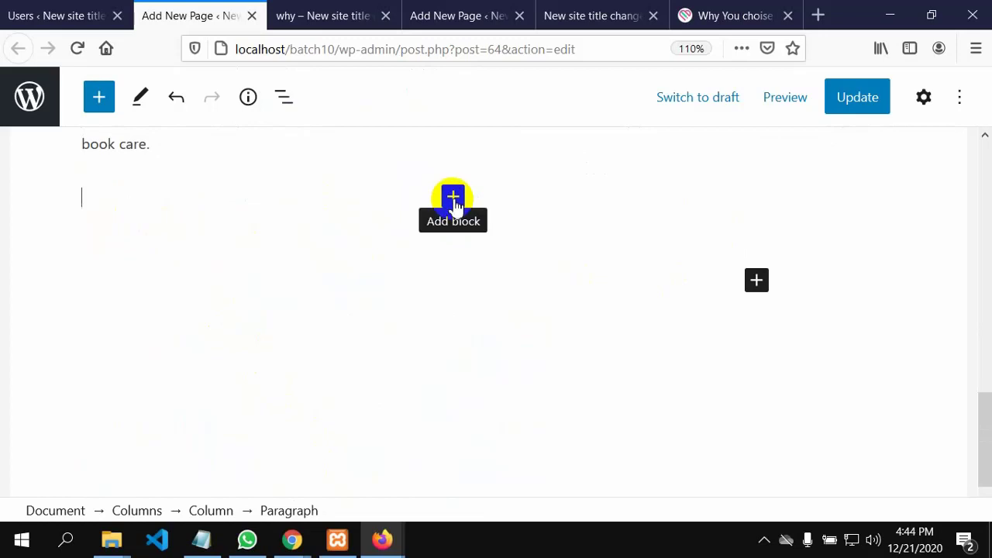
{"action": "scroll", "coordinate": [455, 232], "scroll_direction": "up", "scroll_amount": 3}
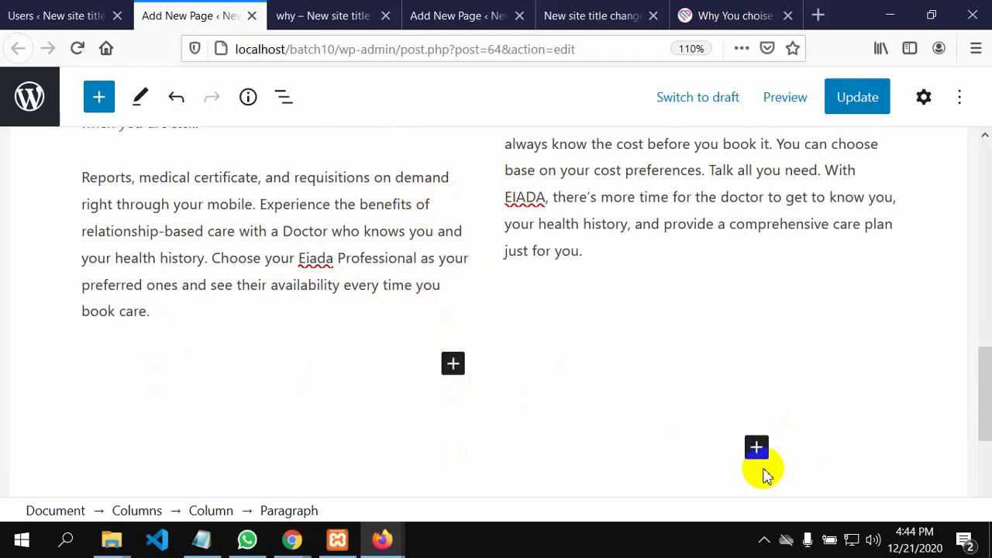
Add a Heading block below the columns, paste "Everything you need to maintain your health is in ONE platform." into it, and center its text
{"action": "left_click", "coordinate": [756, 453]}
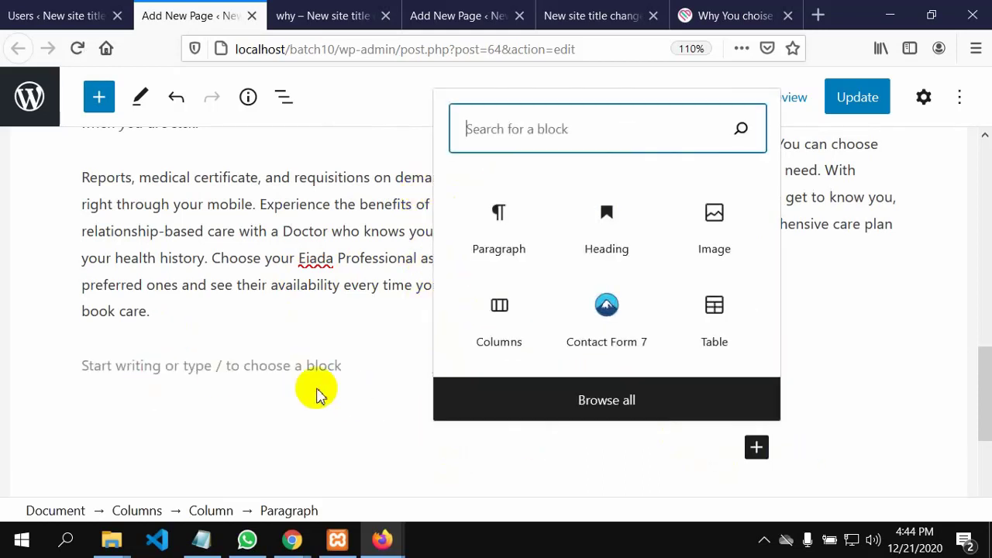
{"action": "left_click", "coordinate": [609, 255]}
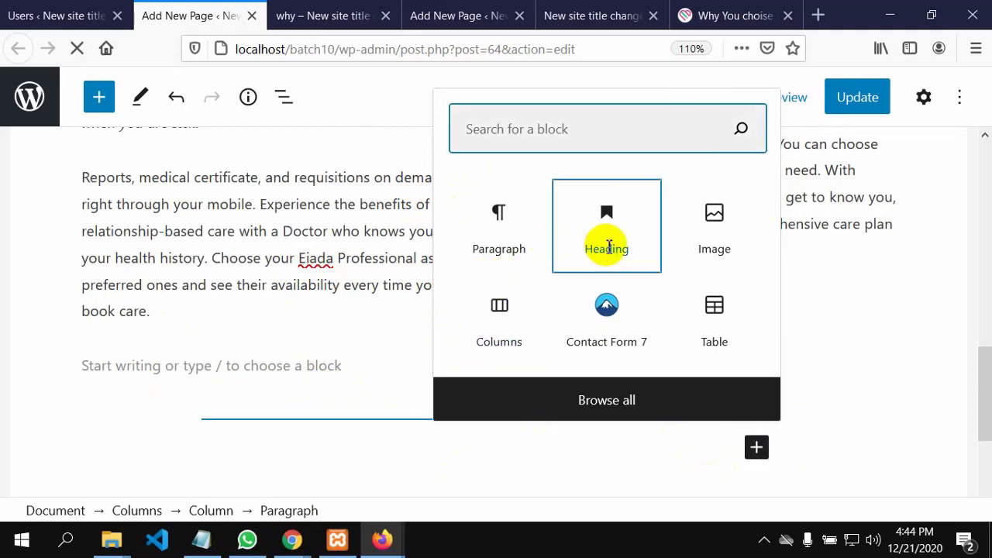
{"action": "left_click", "coordinate": [141, 454]}
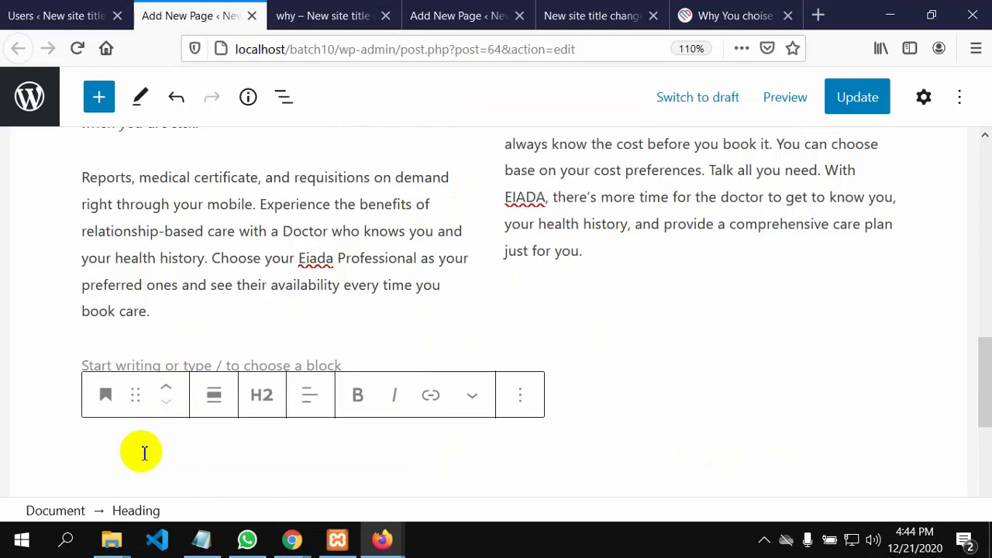
{"action": "type", "text": "Everything you need to maintain your health is in ONE platform."}
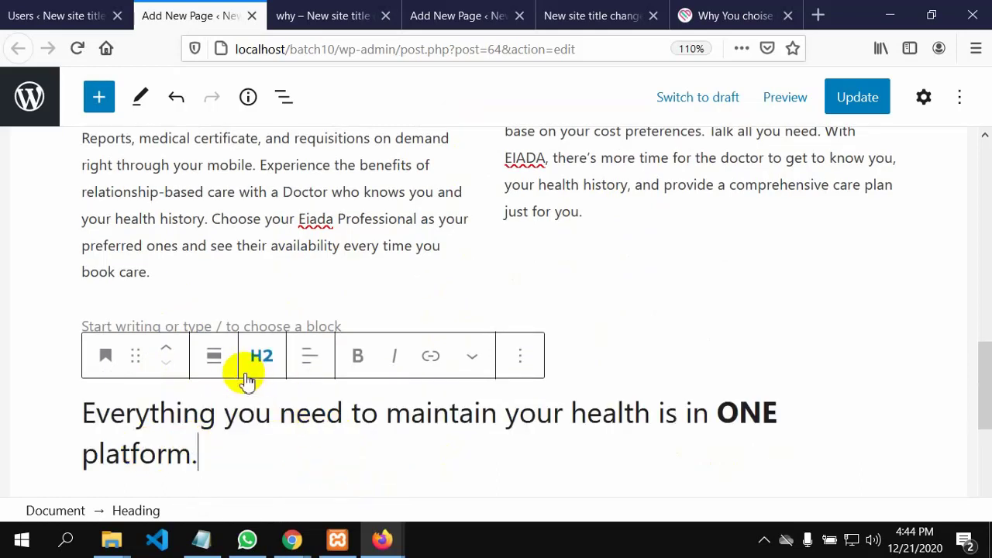
{"action": "left_click", "coordinate": [309, 360]}
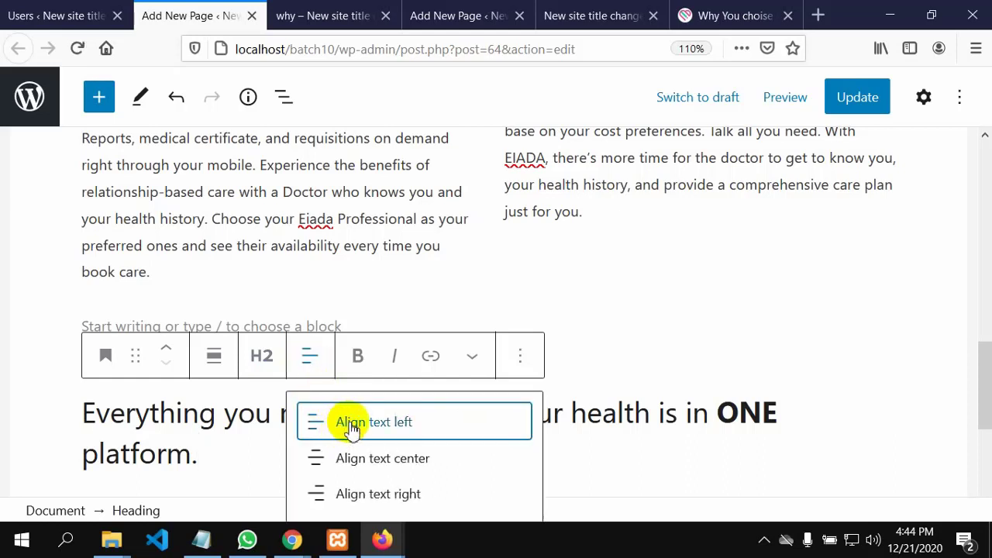
{"action": "left_click", "coordinate": [363, 464]}
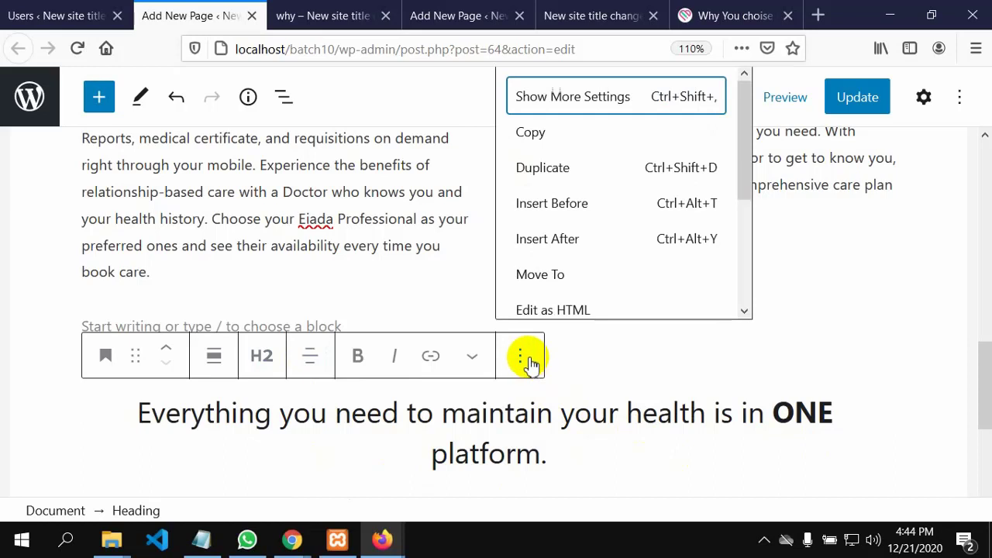
Look through the options available for the centered heading block
{"action": "scroll", "coordinate": [563, 259], "scroll_direction": "down", "scroll_amount": 3}
{"action": "scroll", "coordinate": [563, 259], "scroll_direction": "up", "scroll_amount": 2}
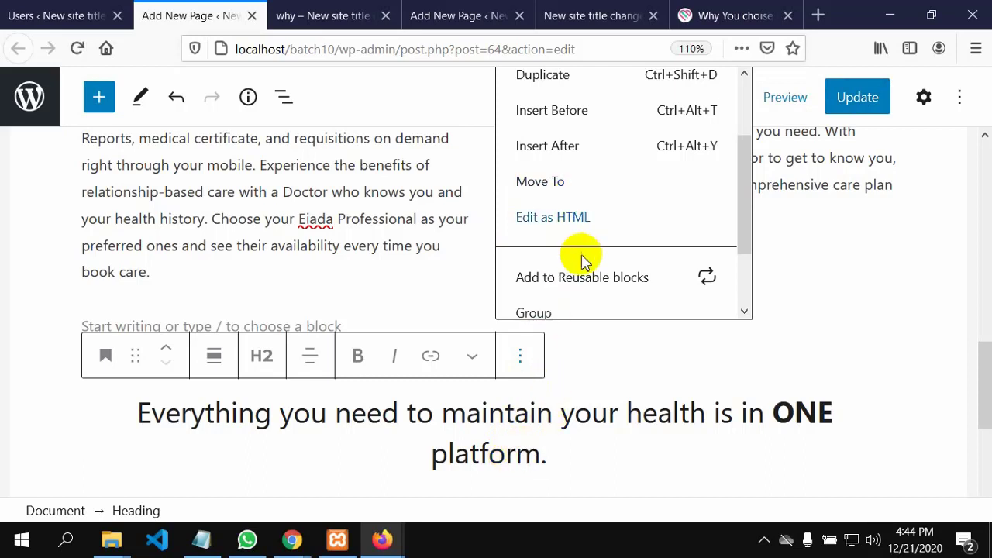
{"action": "left_click", "coordinate": [264, 419]}
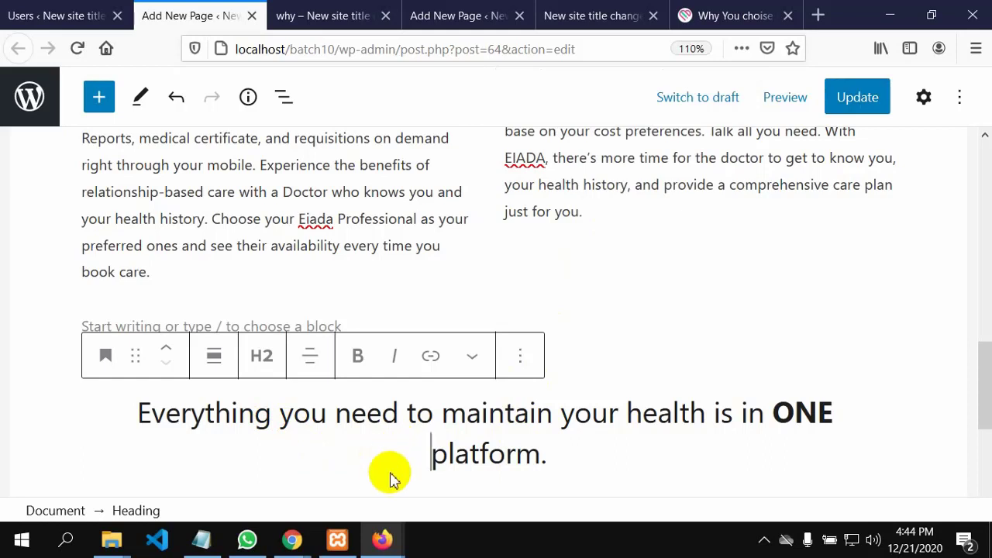
{"action": "scroll", "coordinate": [418, 472], "scroll_direction": "up", "scroll_amount": 2}
{"action": "left_click", "coordinate": [612, 436]}
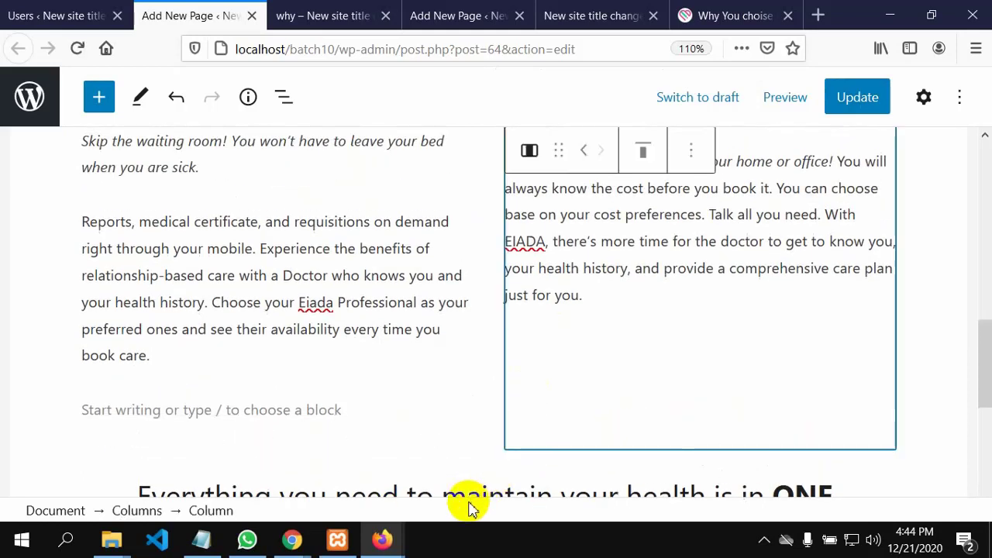
{"action": "scroll", "coordinate": [471, 496], "scroll_direction": "down", "scroll_amount": 2}
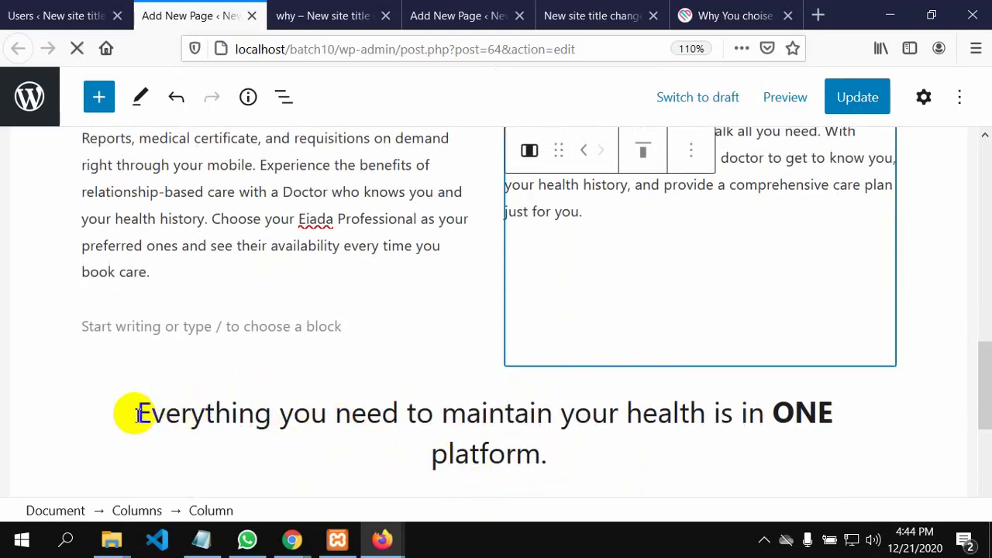
Copy the full heading text "Everything you need to maintain your health is in ONE platform."
{"action": "left_click", "coordinate": [136, 412]}
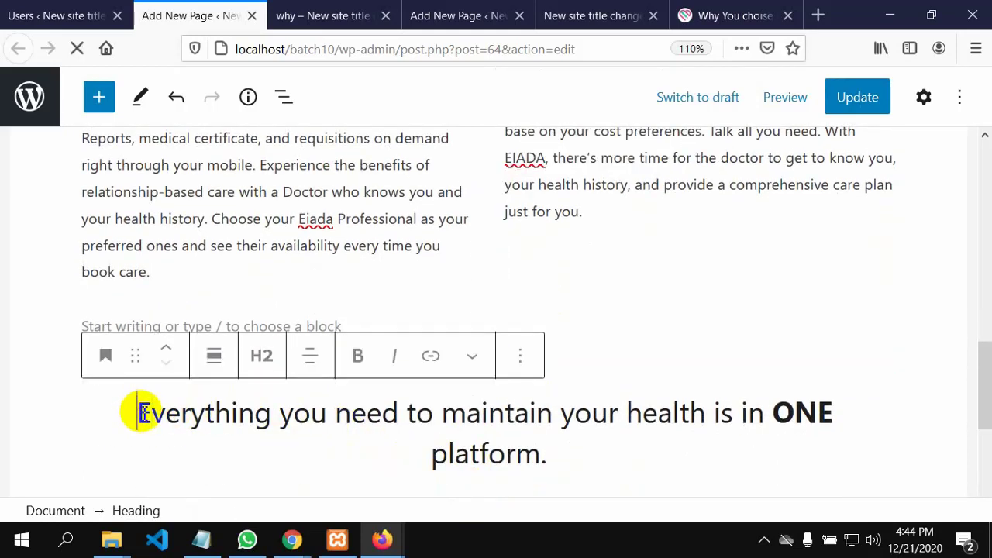
{"action": "left_click", "coordinate": [135, 356]}
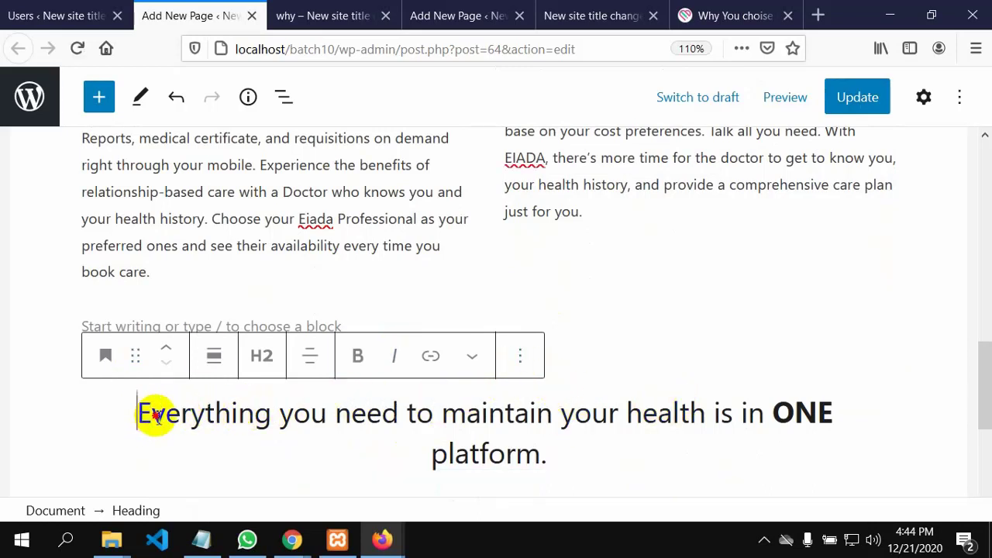
{"action": "left_click_drag", "start_coordinate": [138, 411], "coordinate": [564, 474]}
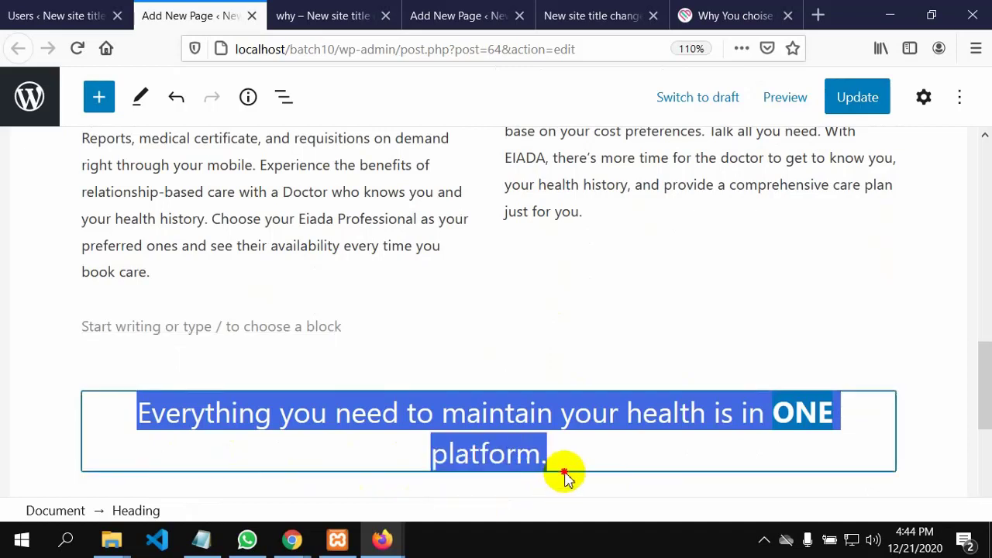
{"action": "right_click", "coordinate": [508, 419]}
{"action": "left_click", "coordinate": [552, 195]}
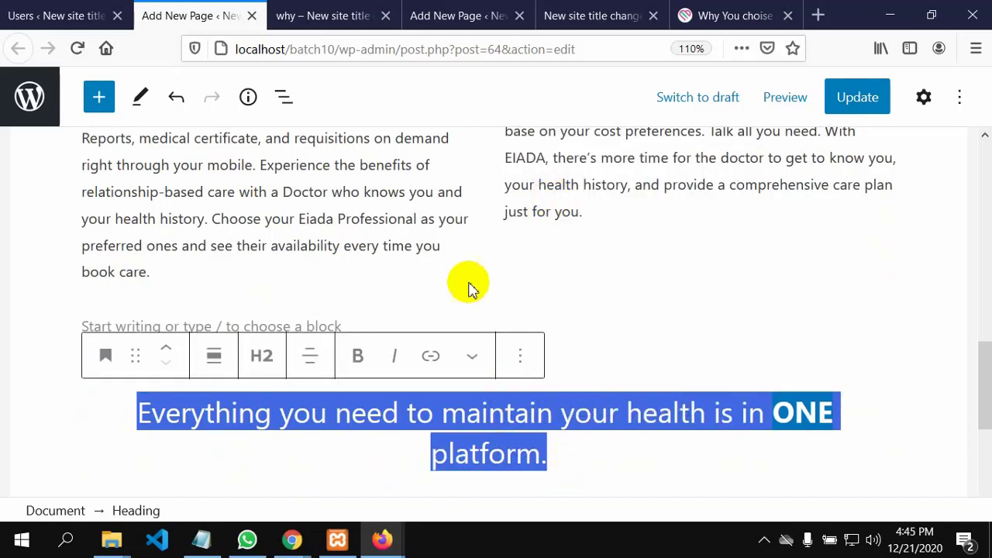
Switch to Visual Studio Code, open test.html and delete all of its code
{"action": "left_click", "coordinate": [160, 540]}
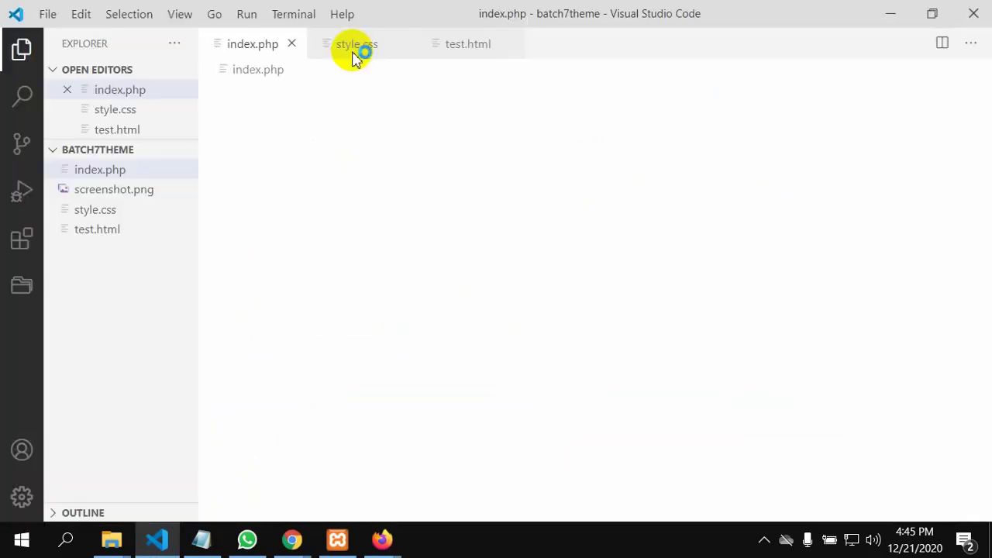
{"action": "left_click", "coordinate": [450, 48]}
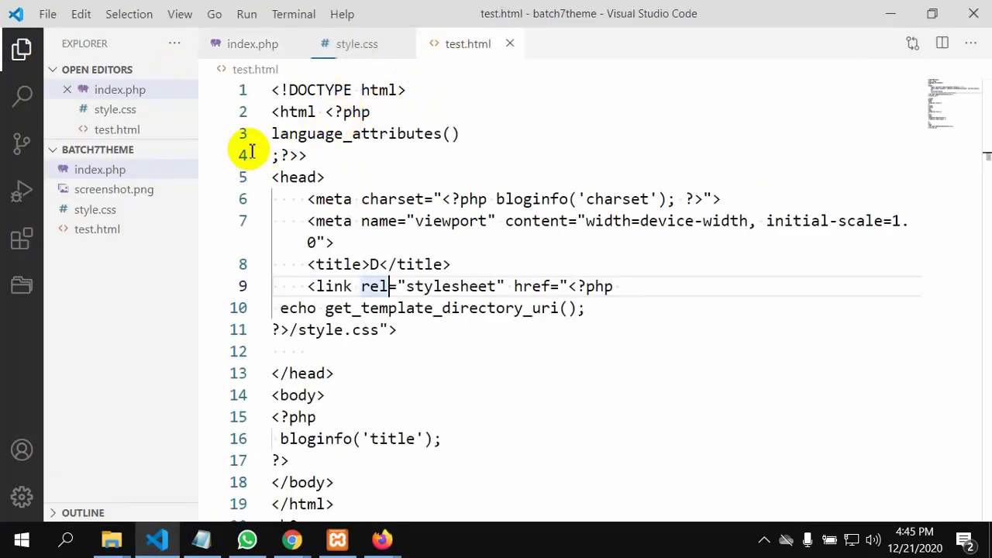
{"action": "key", "text": "ctrl+z"}
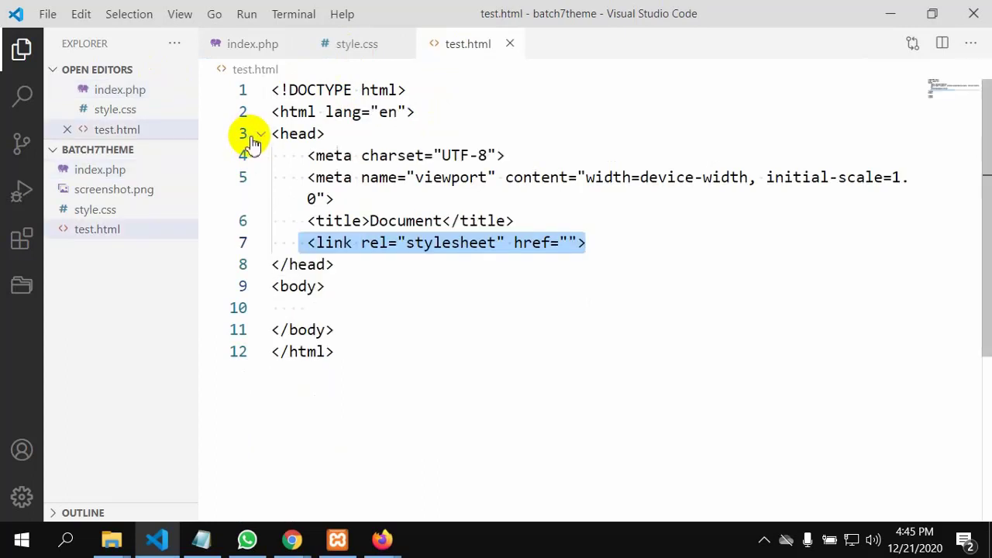
{"action": "key", "text": "ctrl+a"}
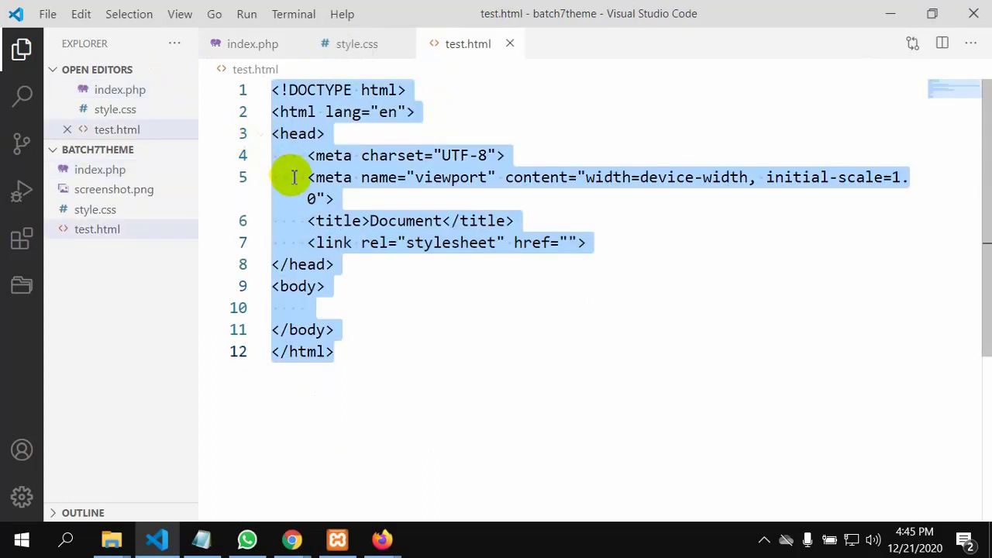
{"action": "key", "text": "BackSpace"}
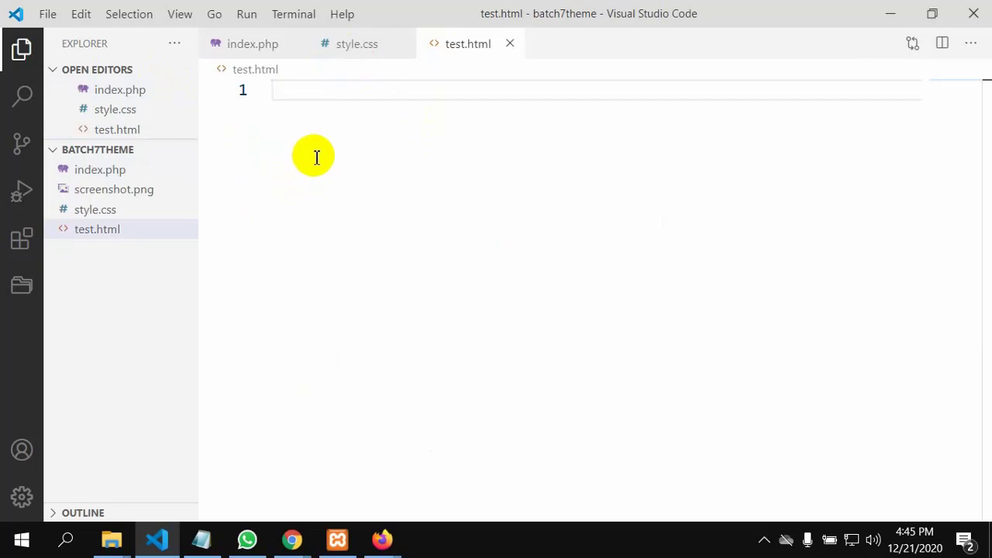
{"action": "key", "text": "ctrl+v"}
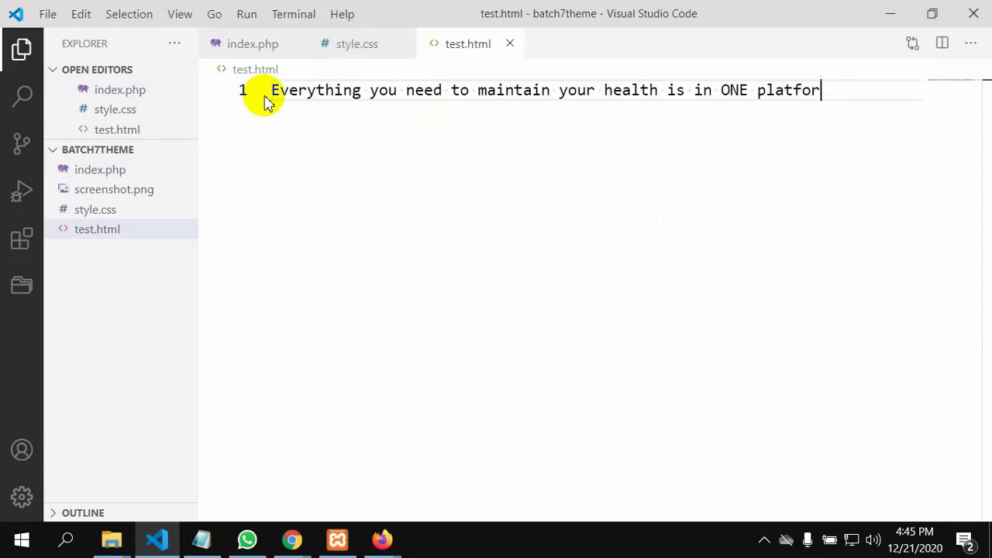
{"action": "key", "text": "BackSpace"}
{"action": "key", "text": "BackSpace"}
{"action": "key", "text": "BackSpace"}
{"action": "key", "text": "BackSpace"}
{"action": "key", "text": "BackSpace"}
{"action": "key", "text": "BackSpace"}
{"action": "key", "text": "BackSpace"}
{"action": "key", "text": "BackSpace"}
{"action": "key", "text": "BackSpace"}
{"action": "key", "text": "BackSpace"}
{"action": "key", "text": "BackSpace"}
{"action": "key", "text": "BackSpace"}
{"action": "key", "text": "BackSpace"}
{"action": "key", "text": "BackSpace"}
{"action": "key", "text": "BackSpace"}
{"action": "key", "text": "BackSpace"}
{"action": "key", "text": "BackSpace"}
{"action": "key", "text": "BackSpace"}
{"action": "key", "text": "BackSpace"}
{"action": "key", "text": "BackSpace"}
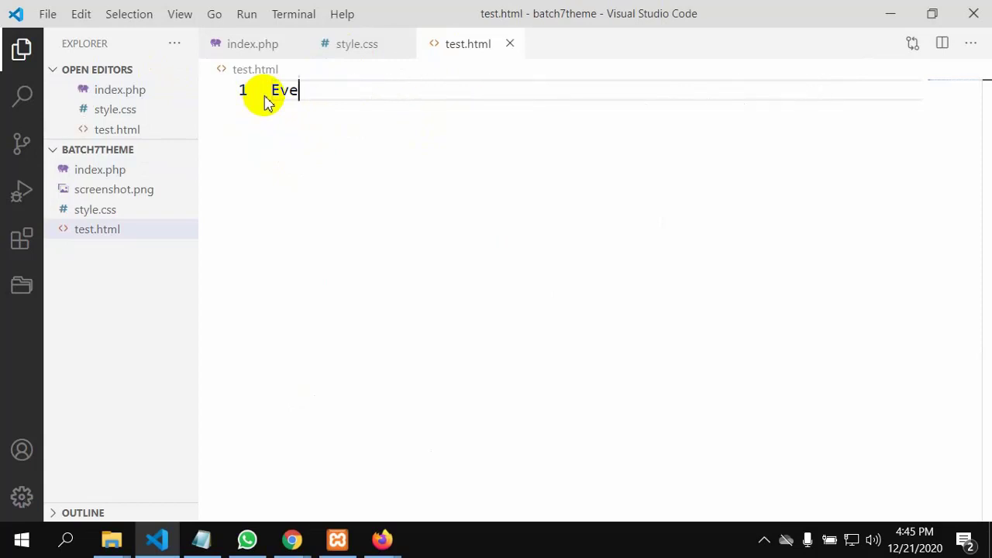
{"action": "key", "text": "BackSpace"}
{"action": "key", "text": "BackSpace"}
{"action": "key", "text": "BackSpace"}
{"action": "key", "text": "Return"}
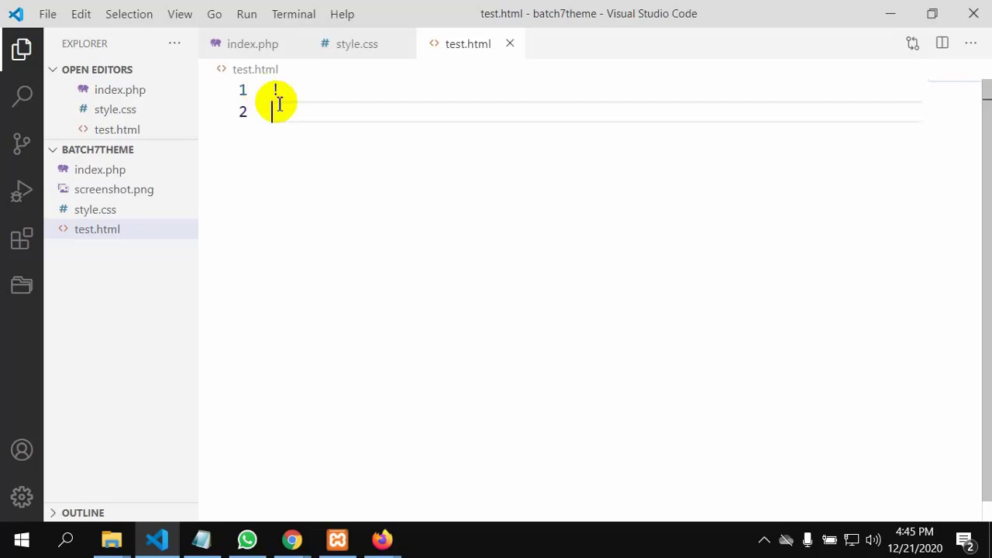
{"action": "left_click", "coordinate": [297, 97]}
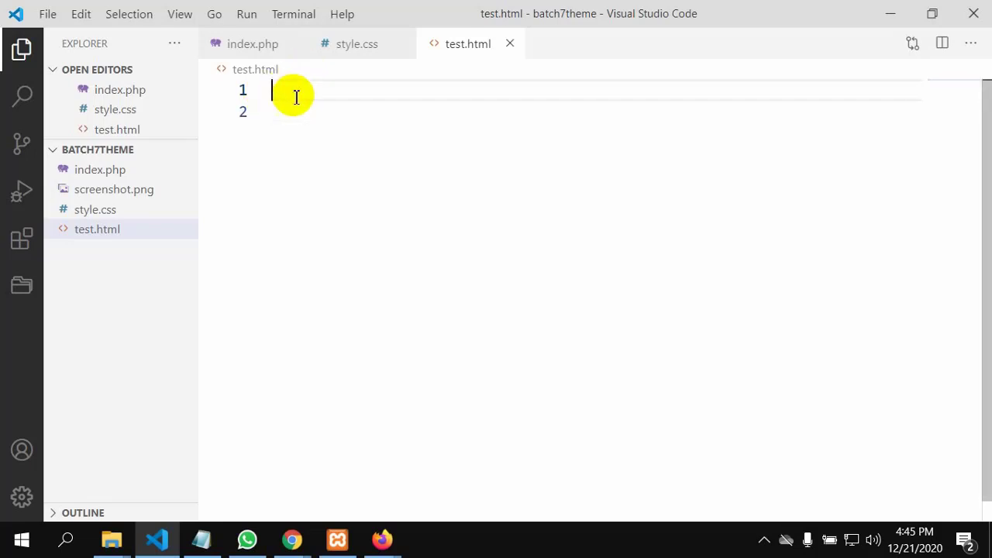
Hide the file explorer and insert the HTML boilerplate into test.html with the "!" abbreviation
{"action": "left_click", "coordinate": [31, 54]}
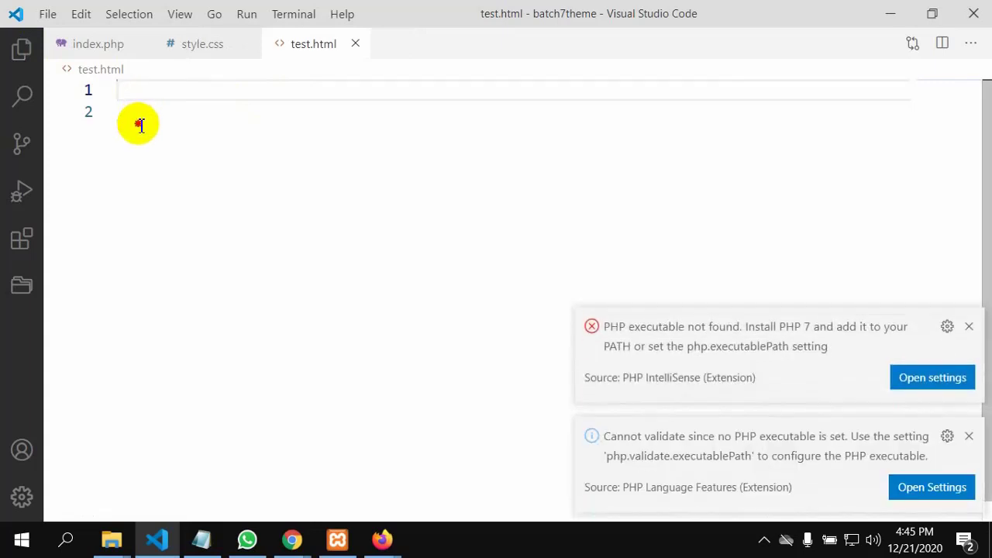
{"action": "left_click", "coordinate": [139, 126]}
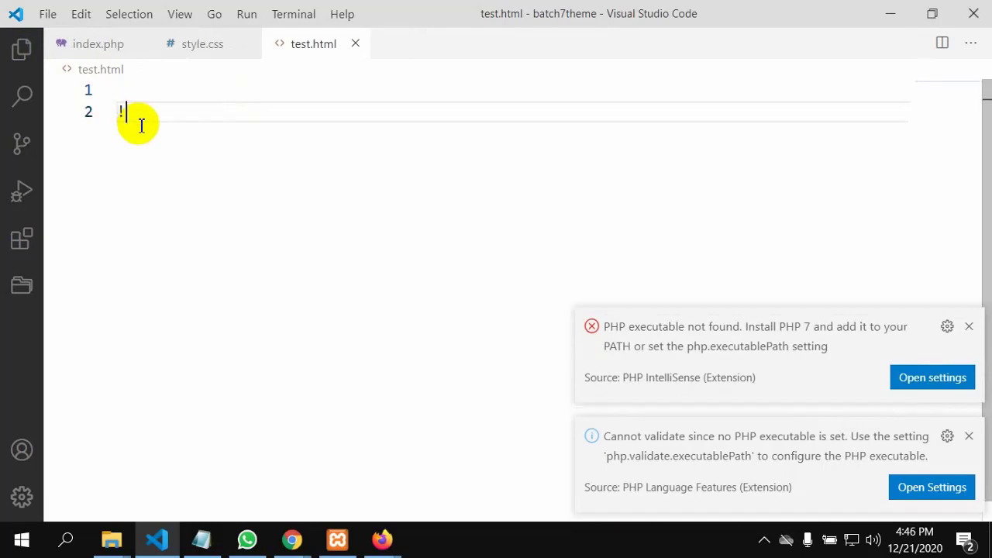
{"action": "left_click", "coordinate": [140, 132]}
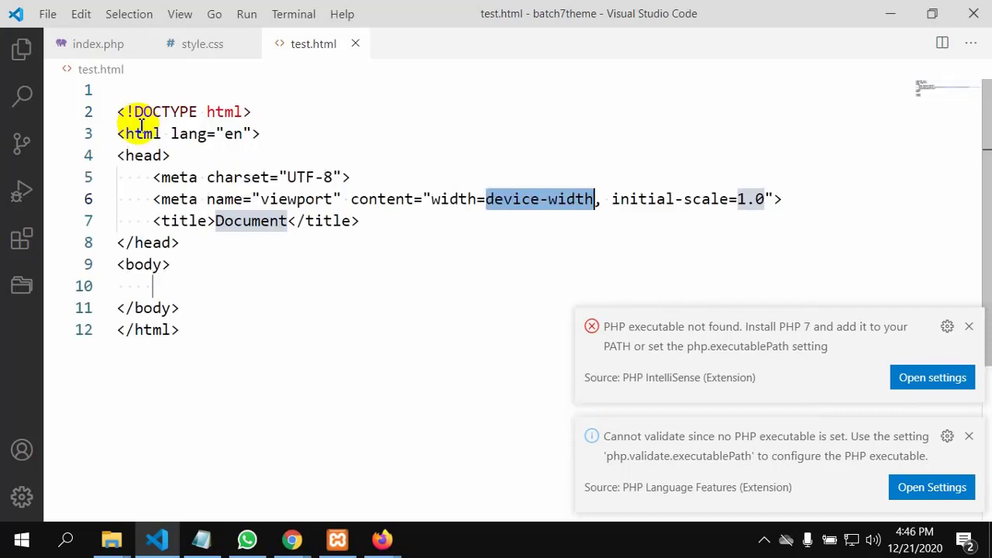
Add a p element inside the body containing "Everything you need to maintain your health is in ONE platform."
{"action": "left_click", "coordinate": [217, 300]}
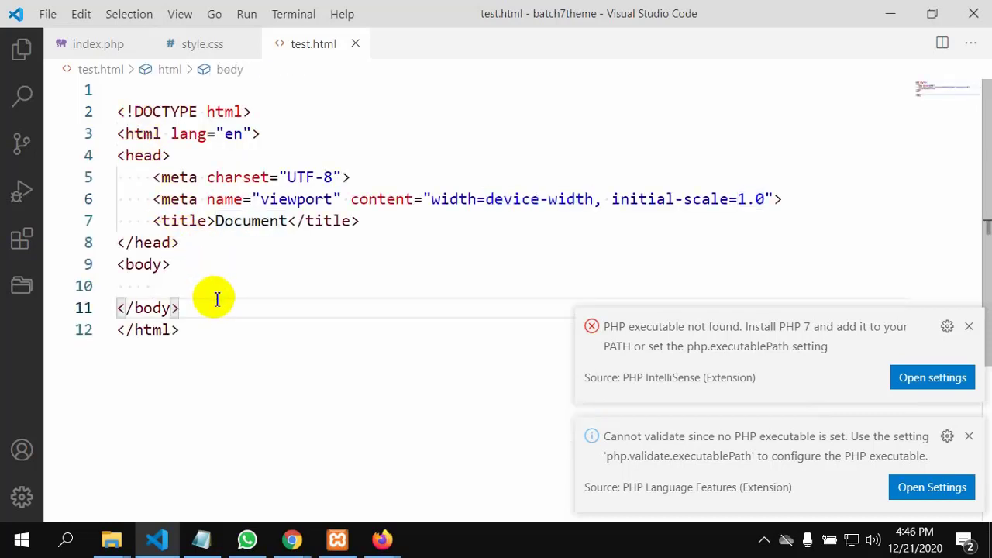
{"action": "left_click", "coordinate": [179, 286]}
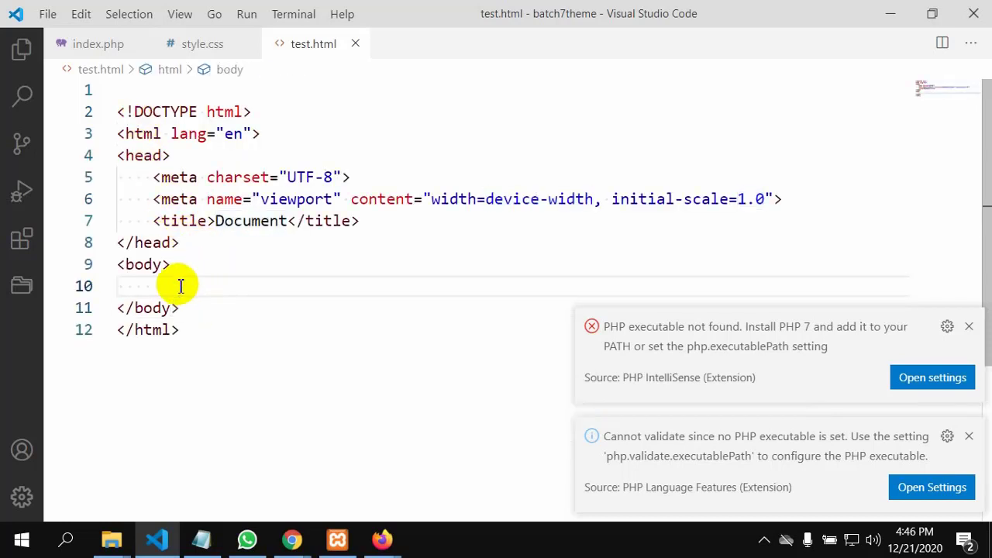
{"action": "type", "text": "p"}
{"action": "key", "text": "Tab"}
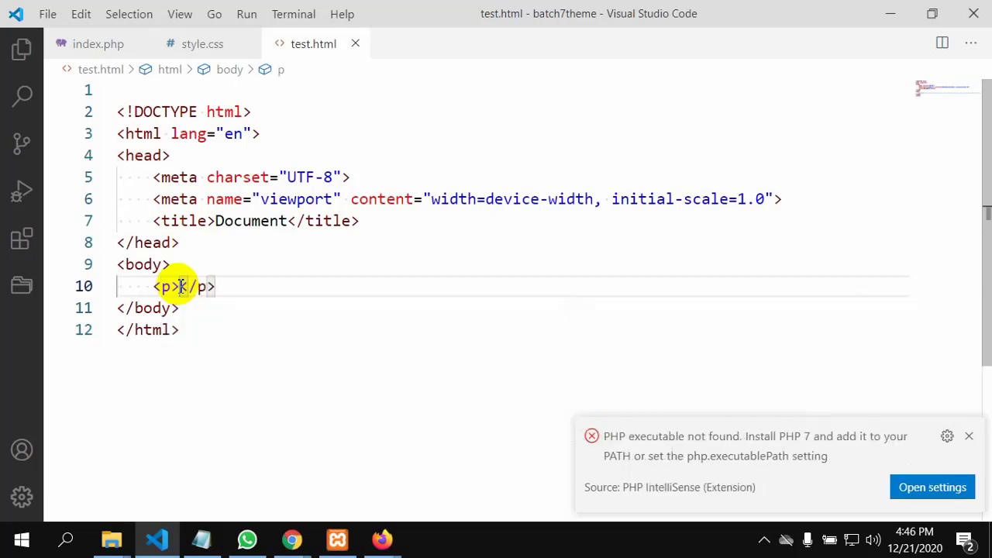
{"action": "key", "text": "Return"}
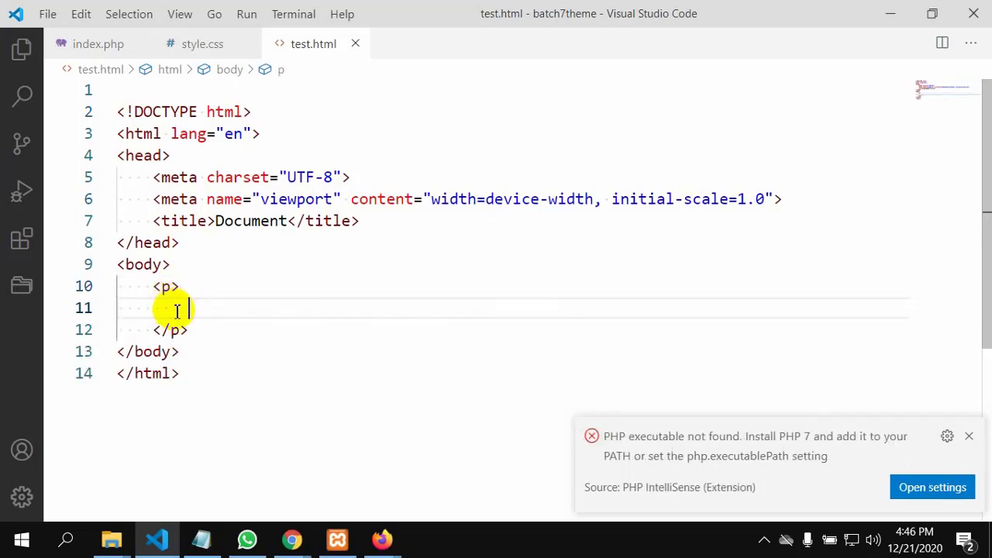
{"action": "type", "text": "Everything you need to maintain your health is in ONE platform."}
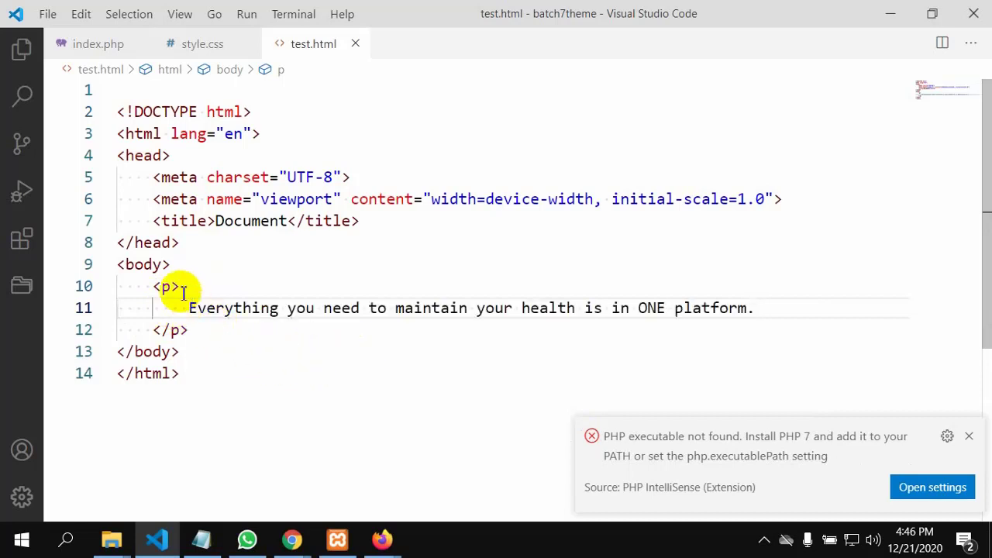
Add an inline style attribute with an empty padding-left property to the opening p tag
{"action": "left_click", "coordinate": [172, 287]}
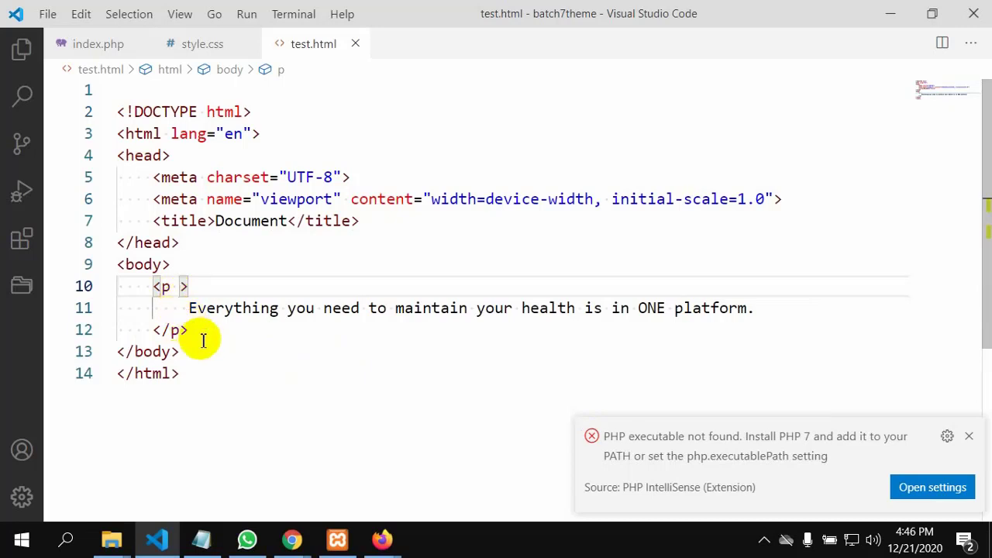
{"action": "key", "text": "BackSpace"}
{"action": "type", "text": "st"}
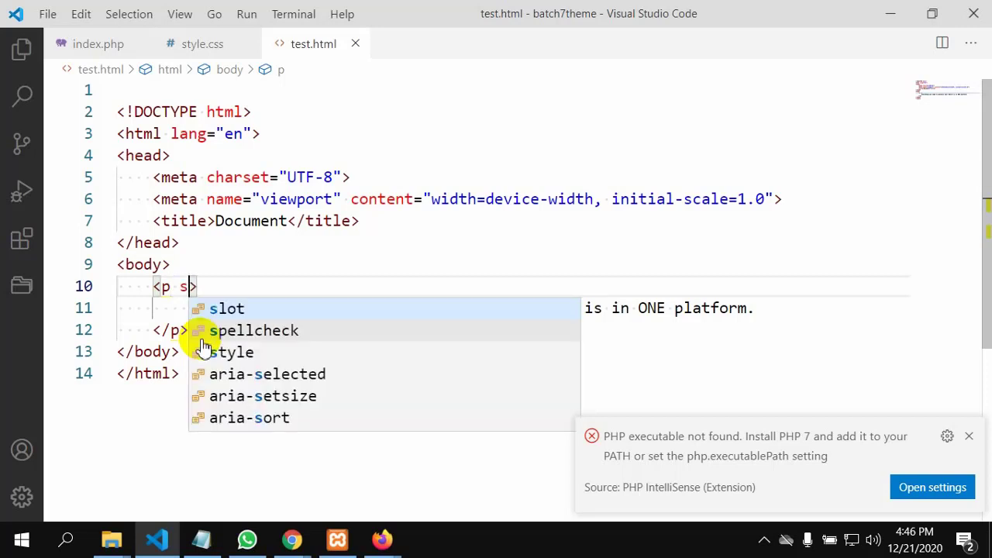
{"action": "key", "text": "Return"}
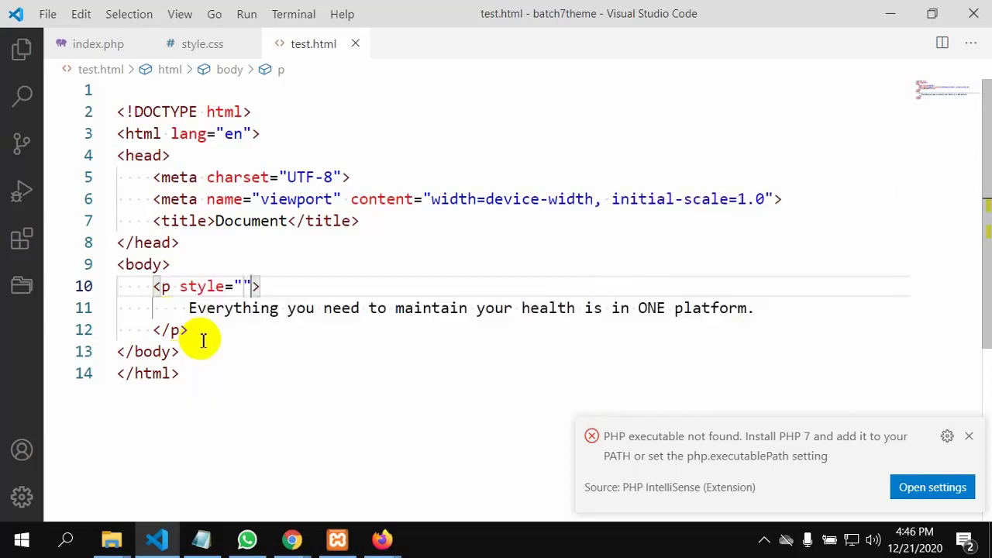
{"action": "key", "text": "ctrl+space"}
{"action": "type", "text": "pa"}
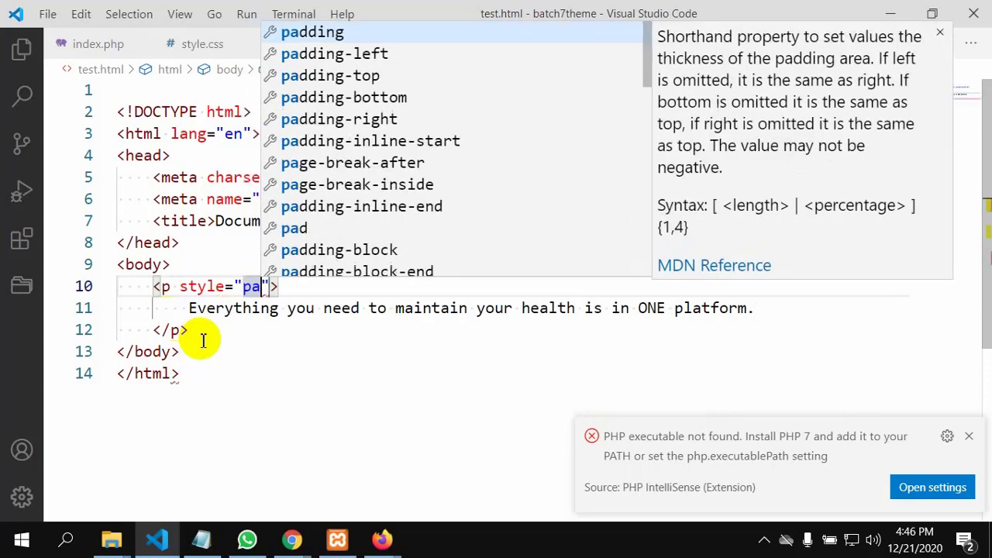
{"action": "key", "text": "Down"}
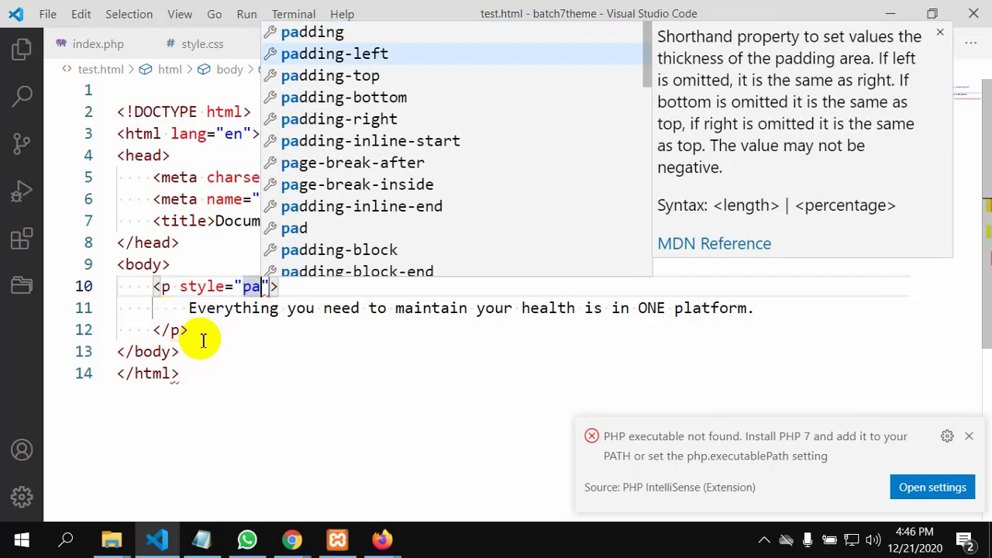
{"action": "key", "text": "Return"}
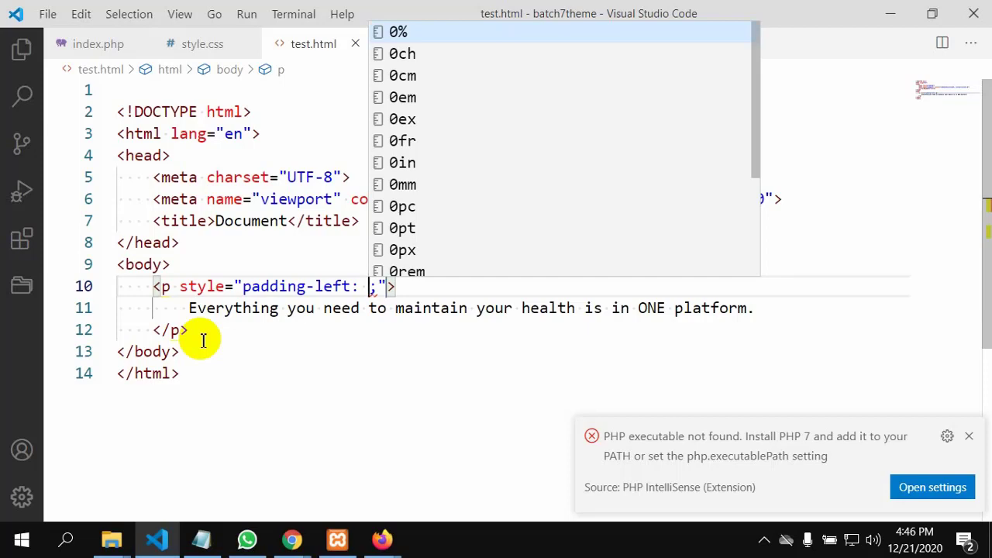
Switch to Firefox, look over the local why page and bring up the live Eiada Why page for comparison
{"action": "left_click", "coordinate": [382, 539]}
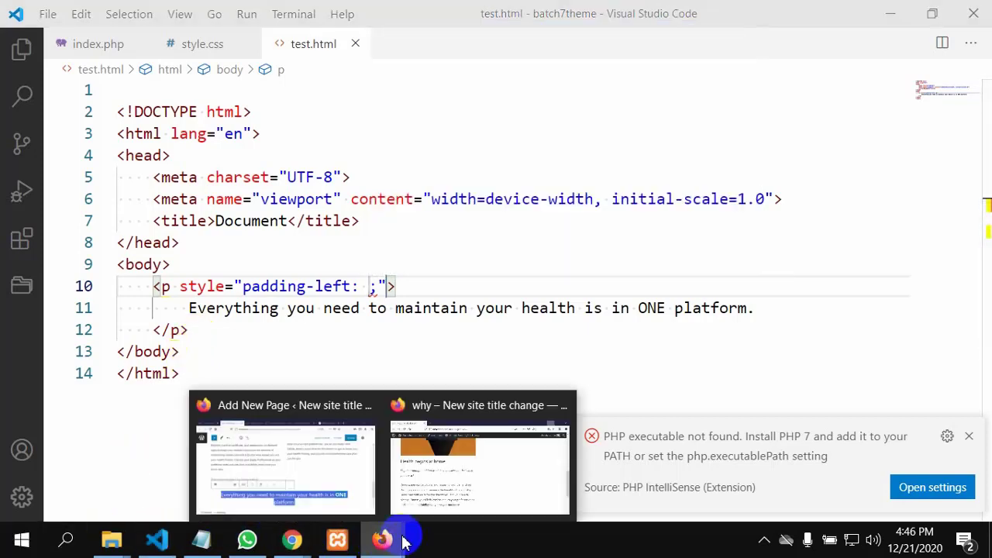
{"action": "left_click", "coordinate": [465, 460]}
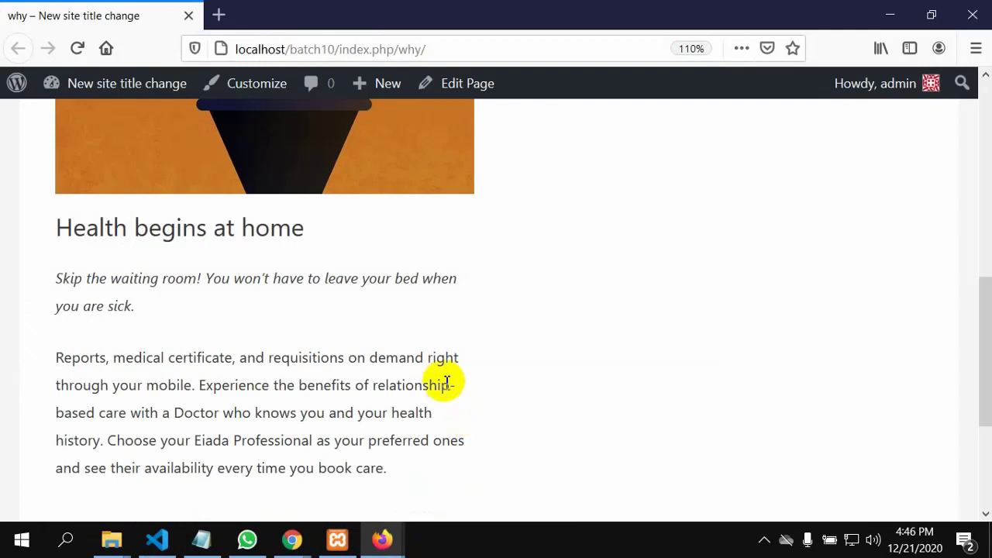
{"action": "scroll", "coordinate": [403, 379], "scroll_direction": "up", "scroll_amount": 6}
{"action": "left_click", "coordinate": [382, 539]}
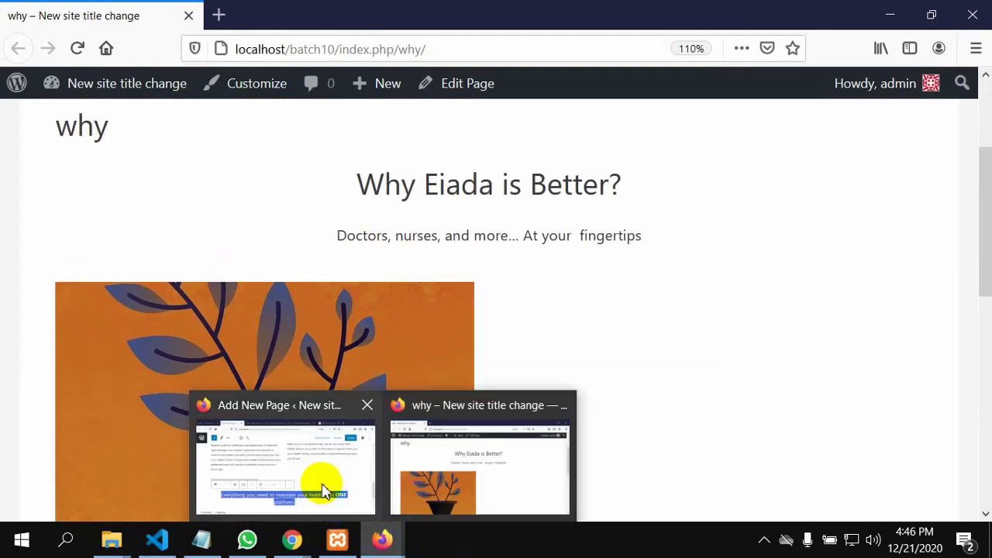
{"action": "left_click", "coordinate": [324, 492]}
{"action": "left_click", "coordinate": [705, 13]}
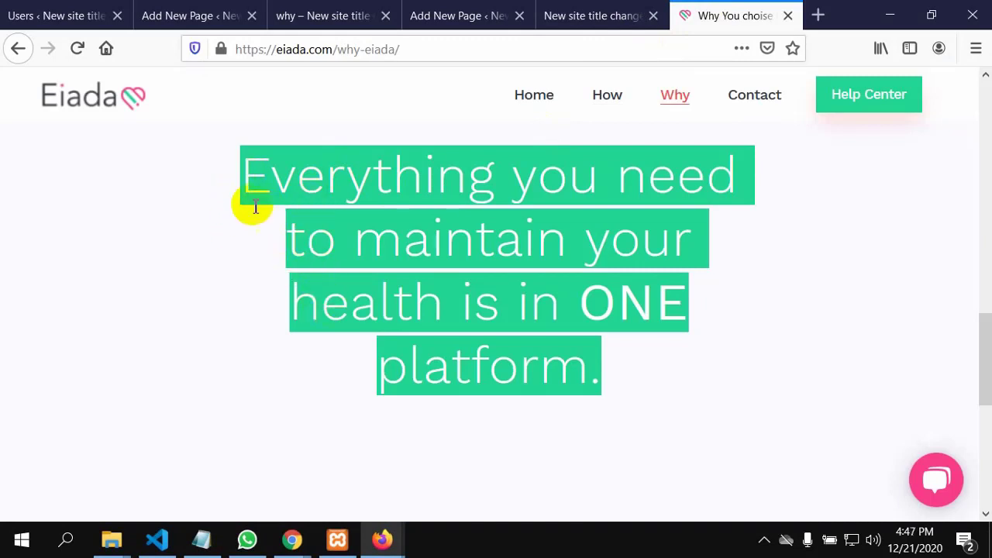
Switch to Visual Studio Code and set the p tag's inline padding-left to 150px
{"action": "left_click", "coordinate": [172, 545]}
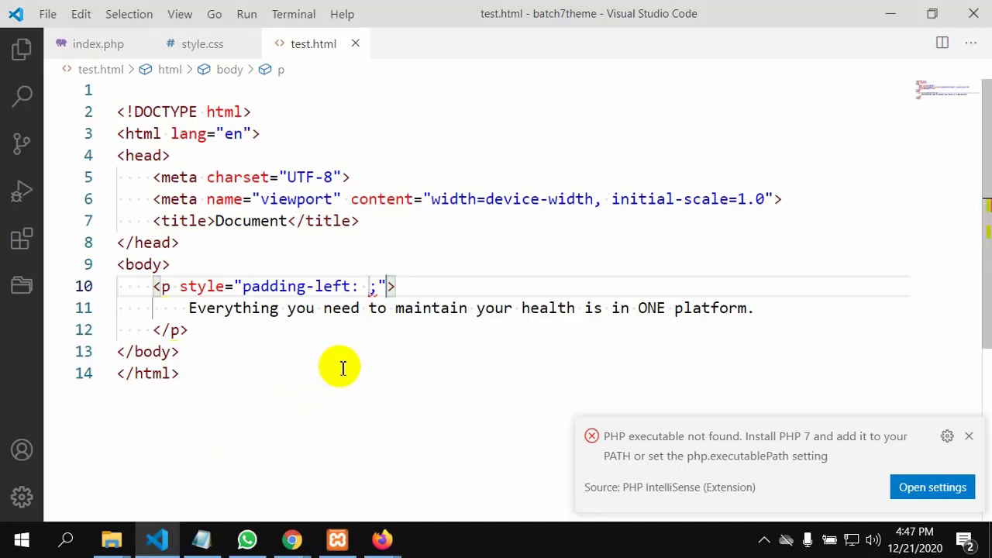
{"action": "type", "text": "150"}
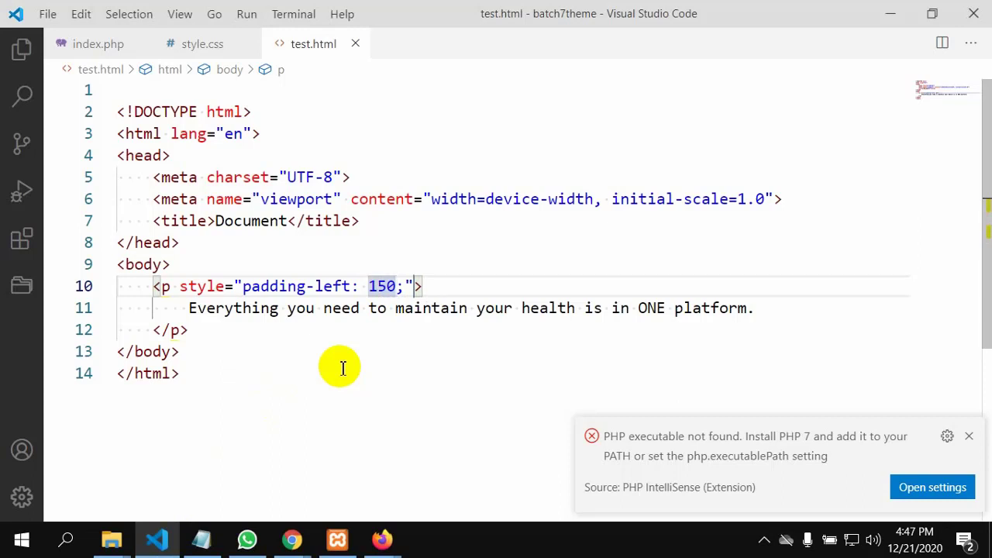
{"action": "type", "text": "px"}
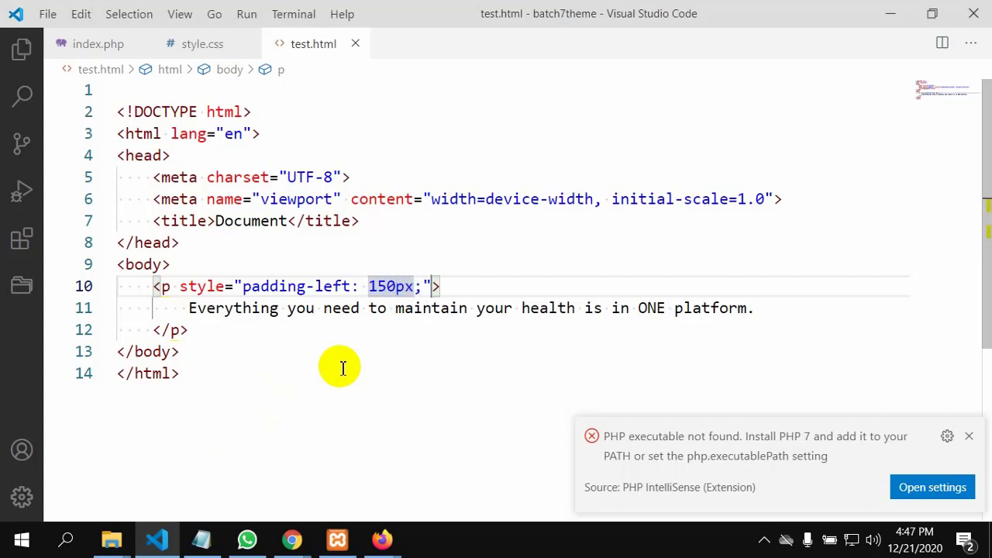
Add a padding-right of 150px to the p tag's inline style, after the padding-left property
{"action": "key", "text": "Right"}
{"action": "type", "text": "pa"}
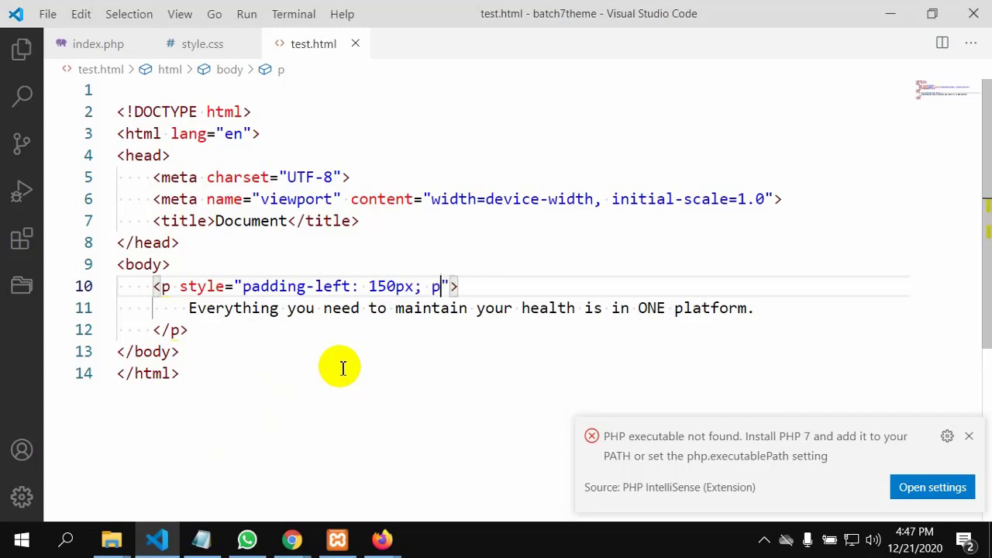
{"action": "type", "text": "din"}
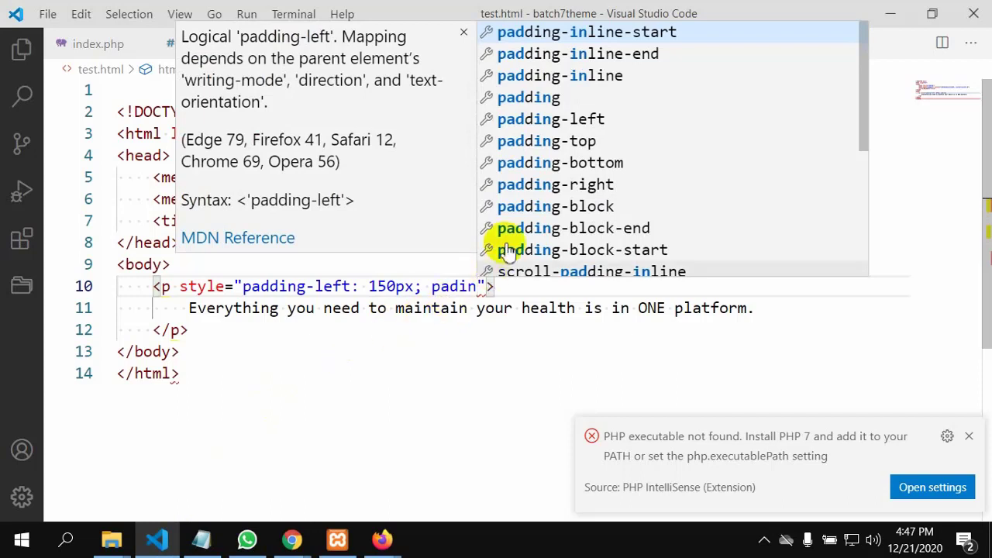
{"action": "left_click", "coordinate": [542, 184]}
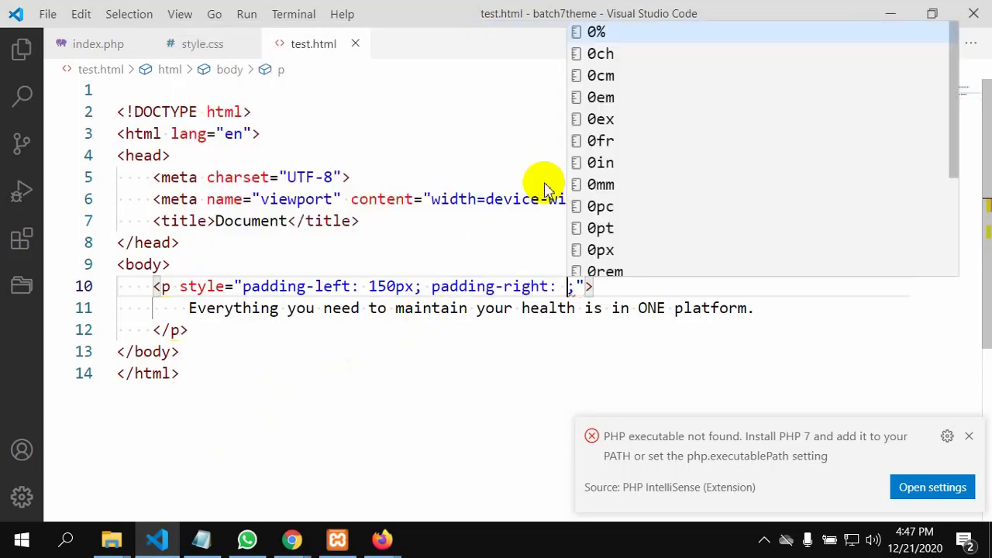
{"action": "type", "text": "15"}
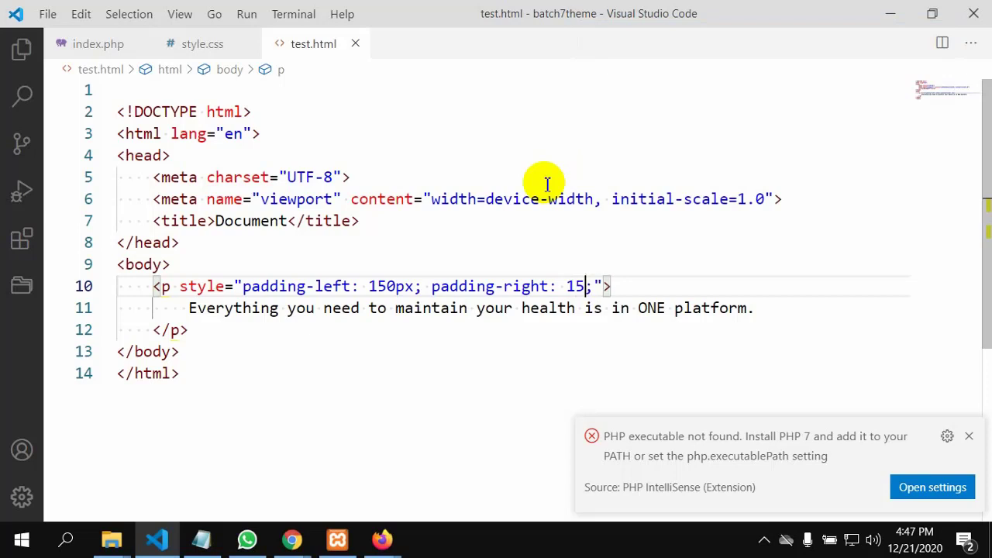
{"action": "type", "text": "0px"}
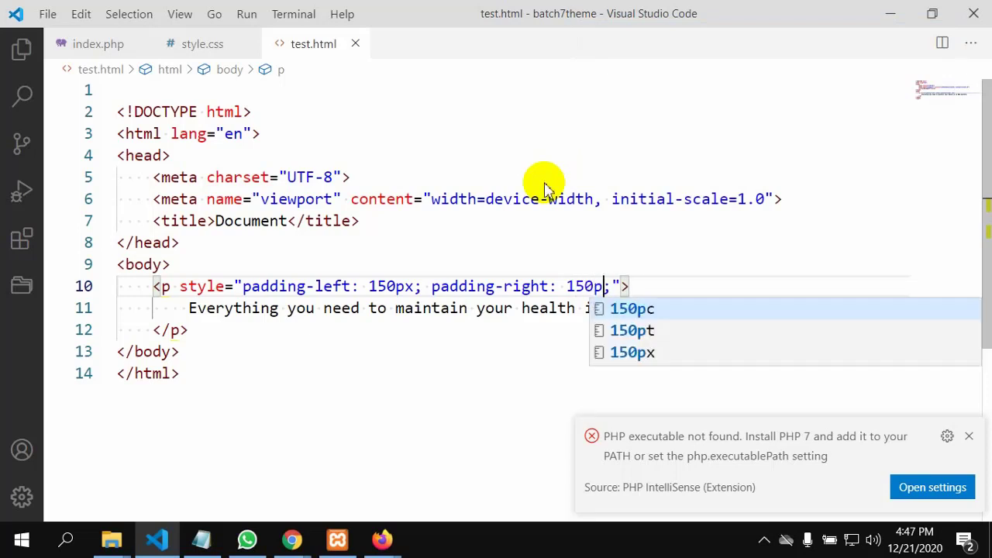
Add text-align: center to the end of the p tag's inline style
{"action": "key", "text": "Right"}
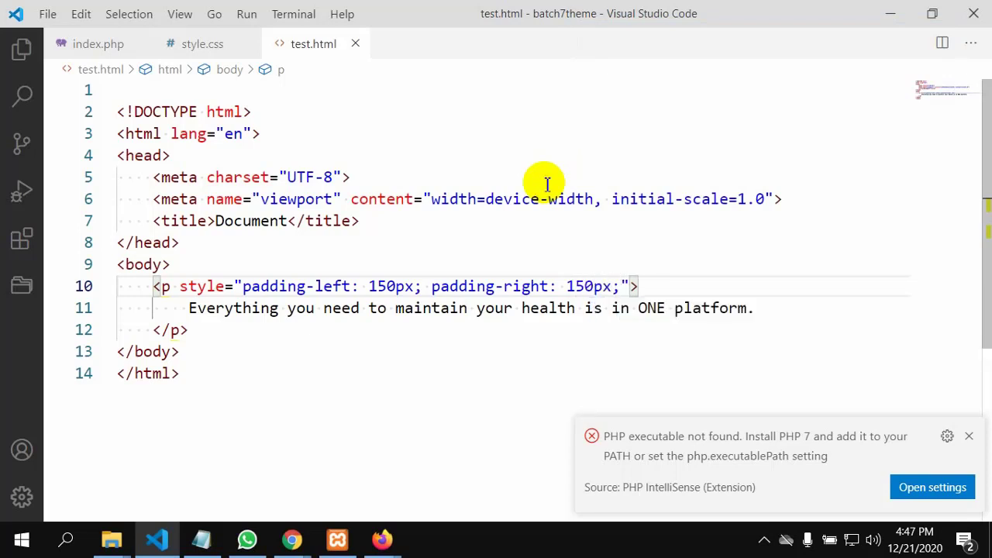
{"action": "type", "text": "te"}
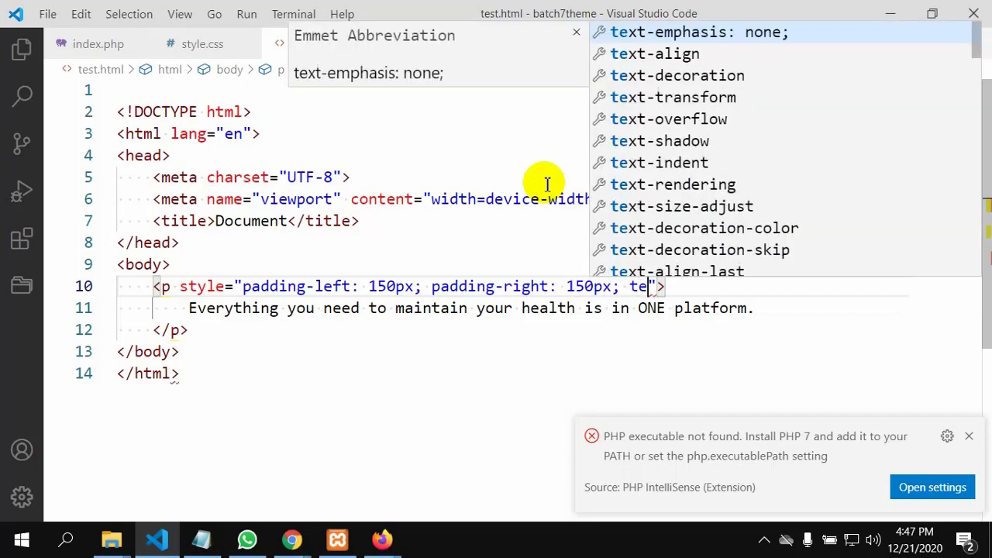
{"action": "key", "text": "Down"}
{"action": "key", "text": "Return"}
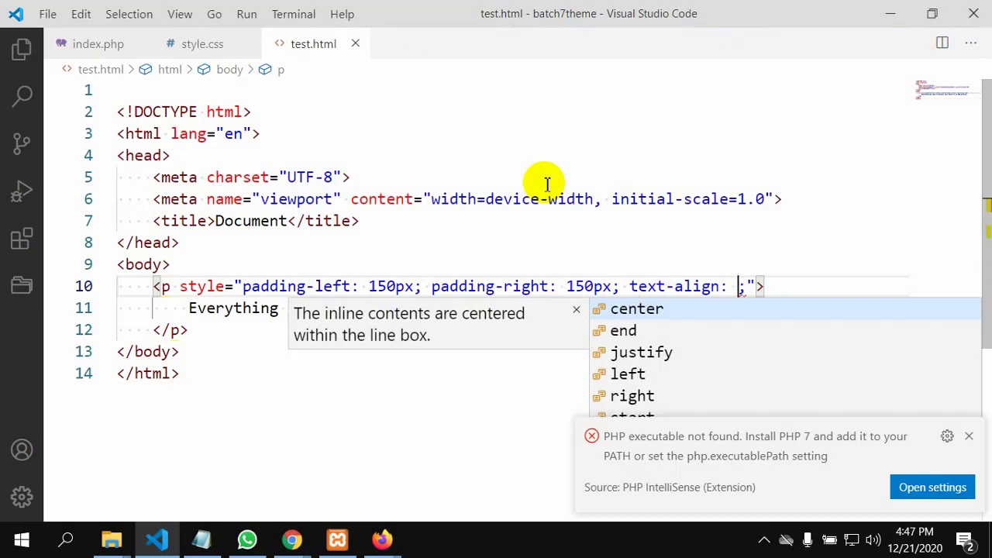
{"action": "type", "text": "cente"}
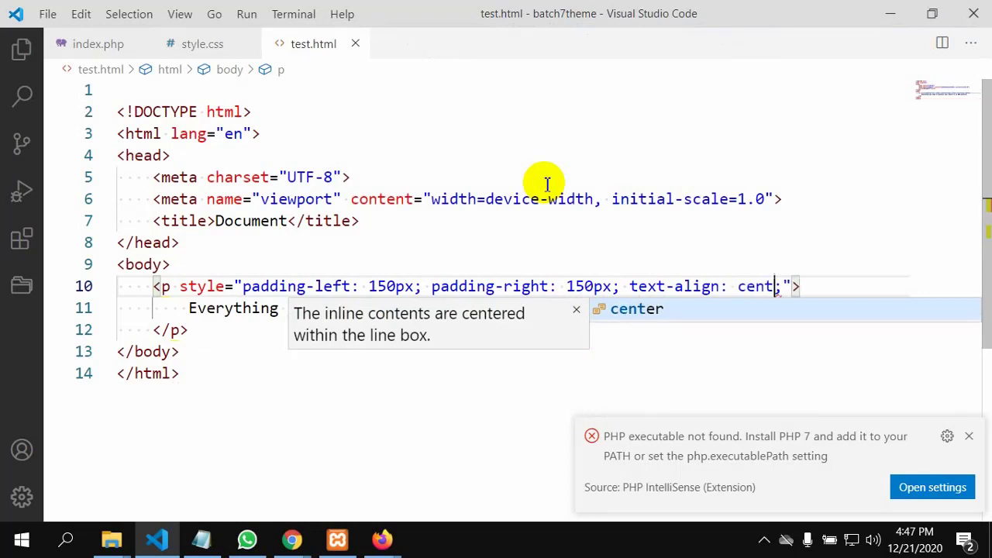
{"action": "type", "text": "r"}
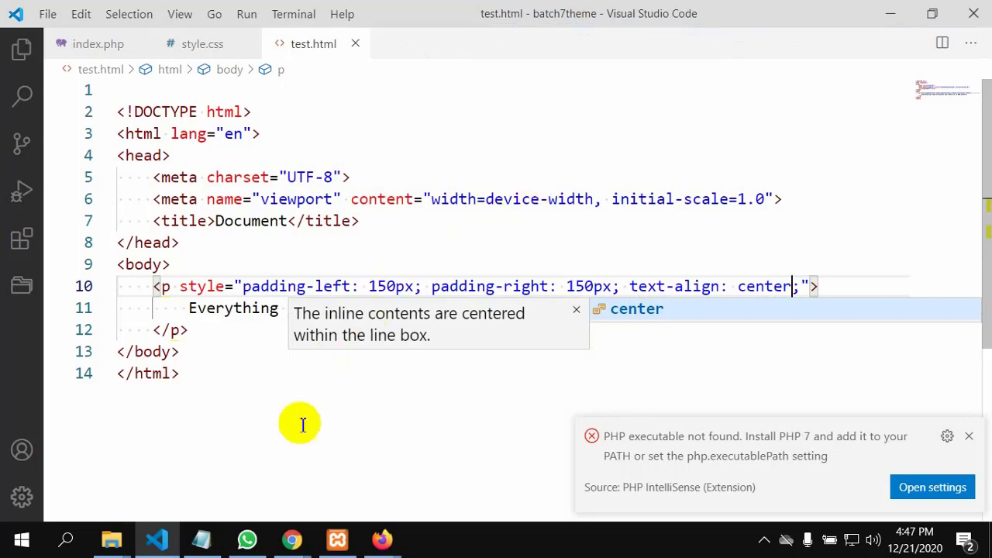
{"action": "left_click", "coordinate": [288, 447]}
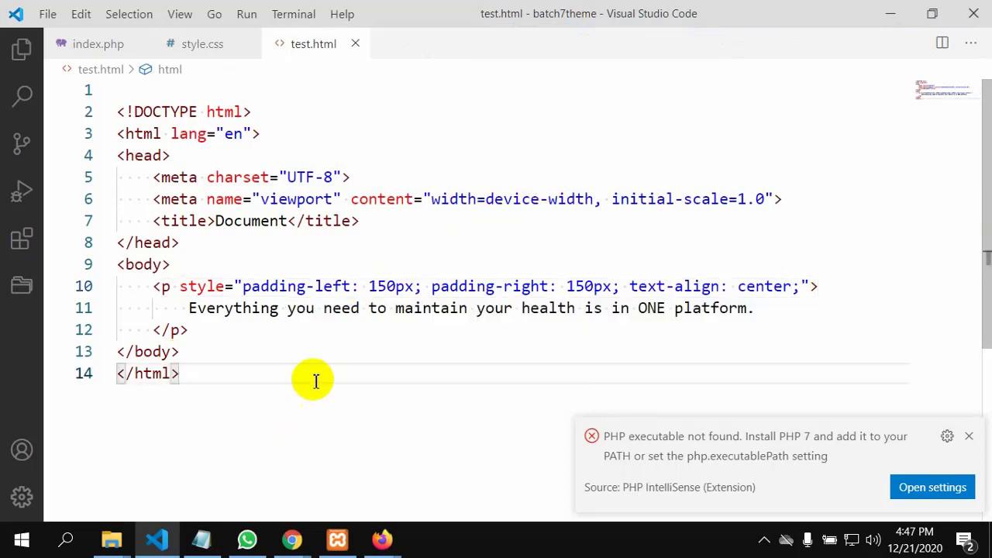
{"action": "left_click", "coordinate": [306, 339]}
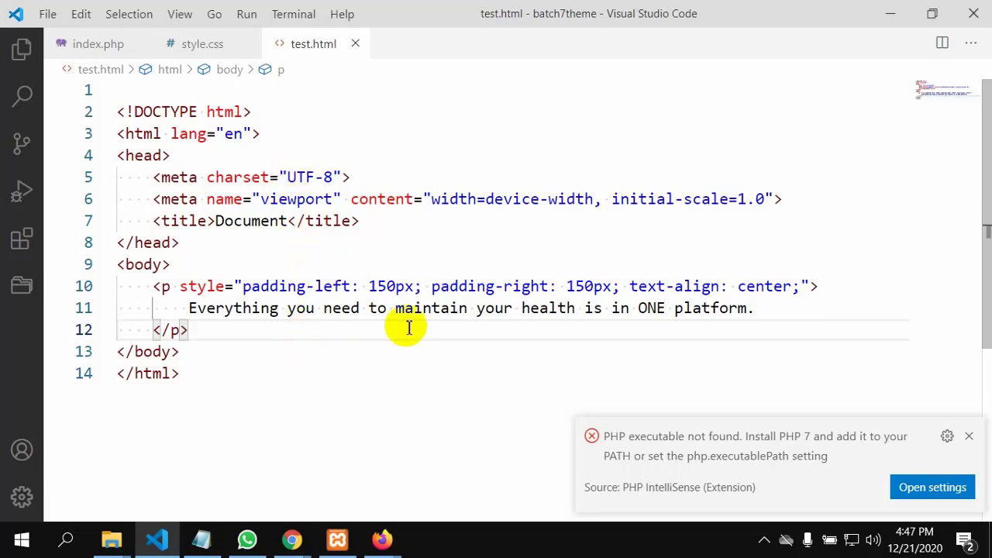
Switch to the WordPress page editor in Firefox and delete the text of the "Everything you need to maintain your health" heading
{"action": "left_click_drag", "start_coordinate": [147, 282], "coordinate": [205, 330]}
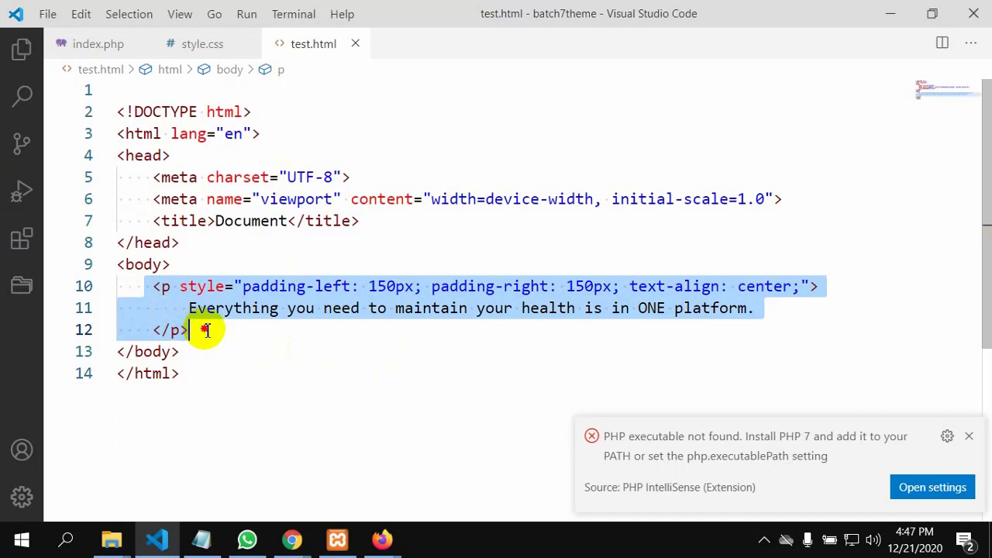
{"action": "left_click", "coordinate": [380, 540]}
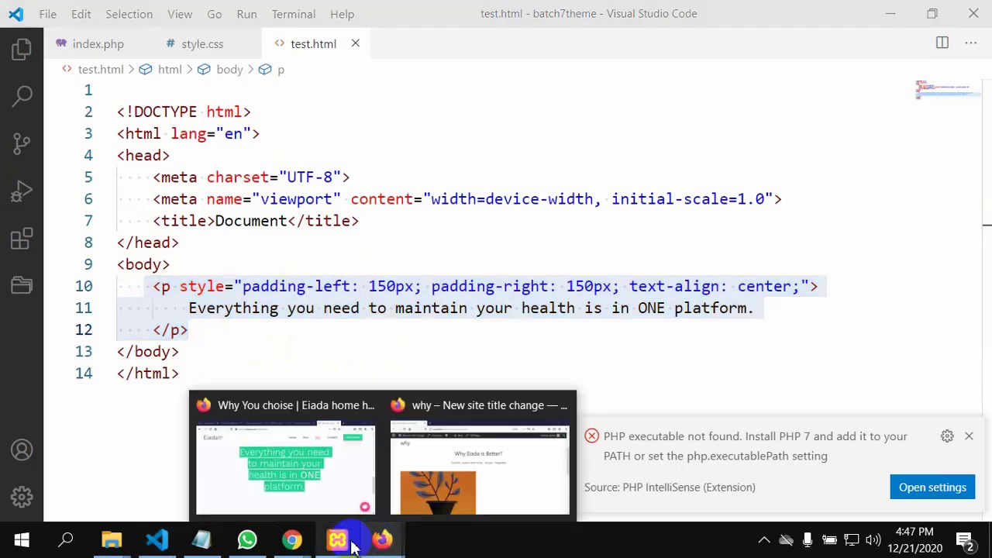
{"action": "mouse_move", "coordinate": [373, 543]}
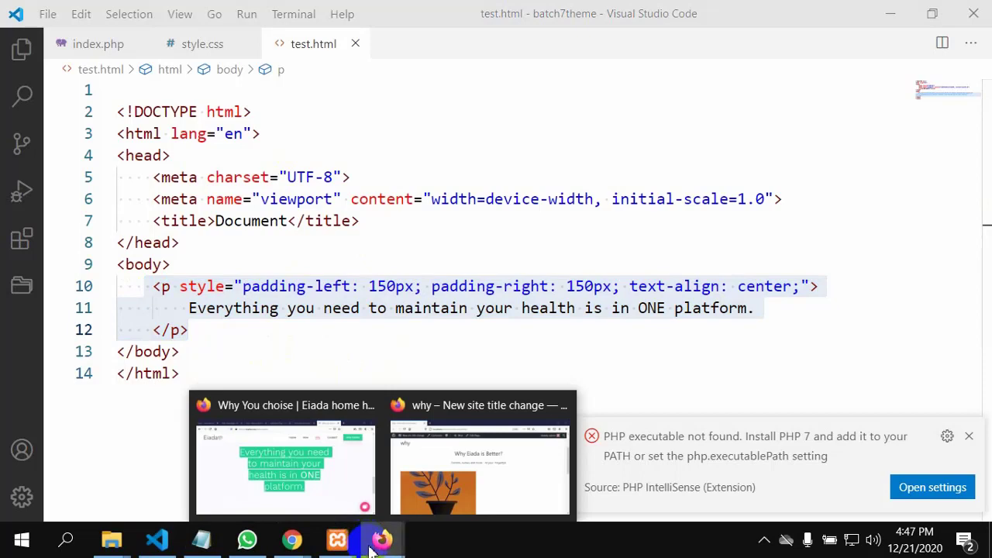
{"action": "left_click", "coordinate": [321, 491]}
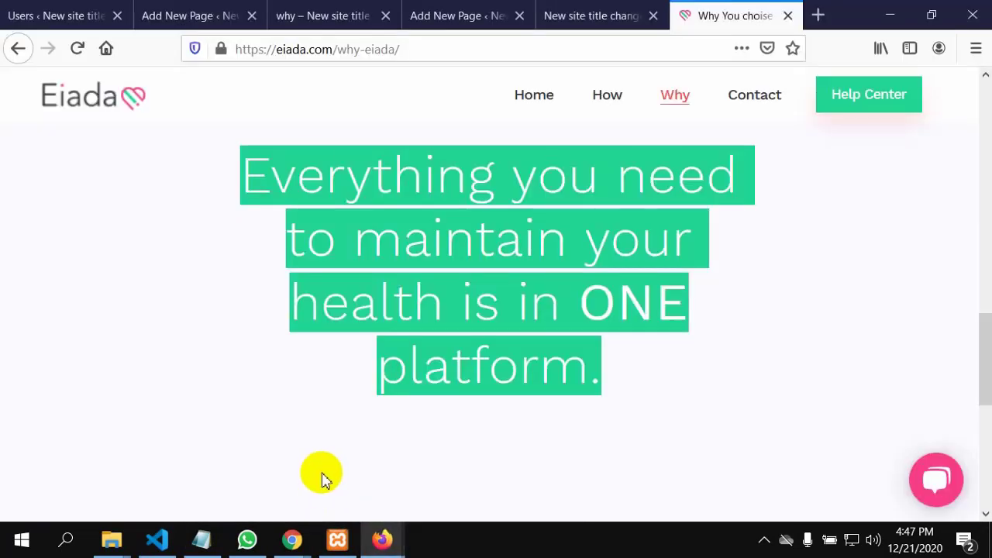
{"action": "left_click", "coordinate": [183, 9]}
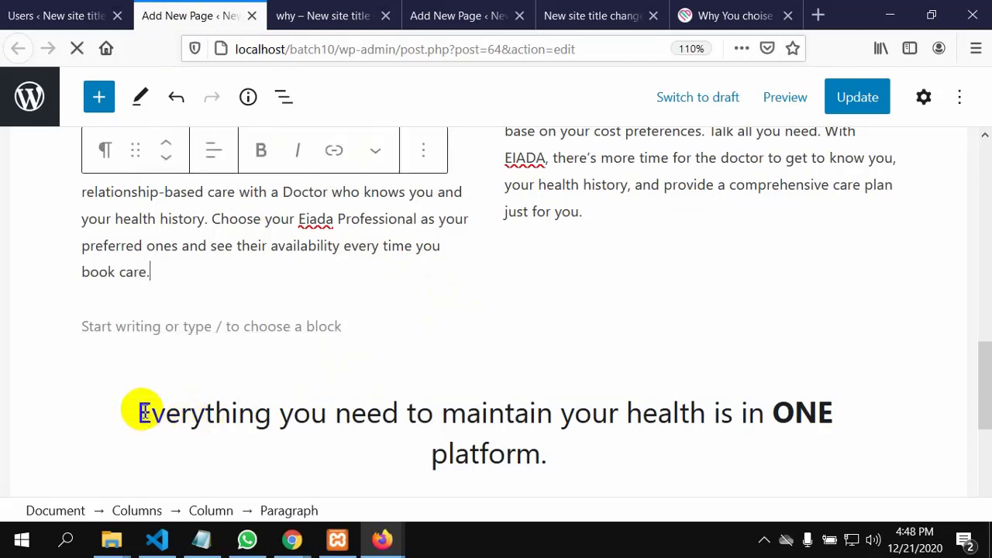
{"action": "left_click_drag", "start_coordinate": [142, 411], "coordinate": [489, 450]}
{"action": "left_click_drag", "start_coordinate": [509, 463], "coordinate": [553, 466]}
{"action": "key", "text": "BackSpace"}
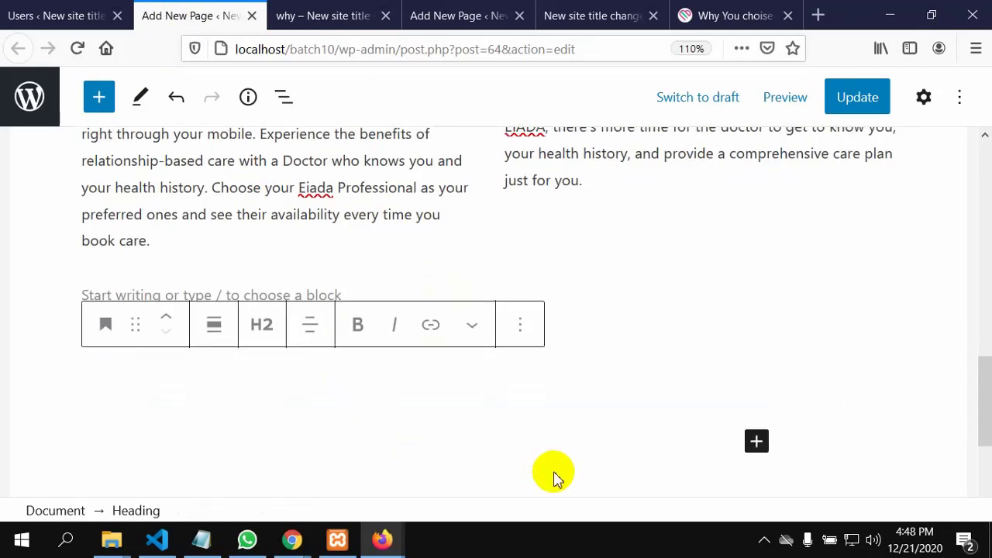
Open the emptied heading block for editing as HTML
{"action": "left_click", "coordinate": [518, 326]}
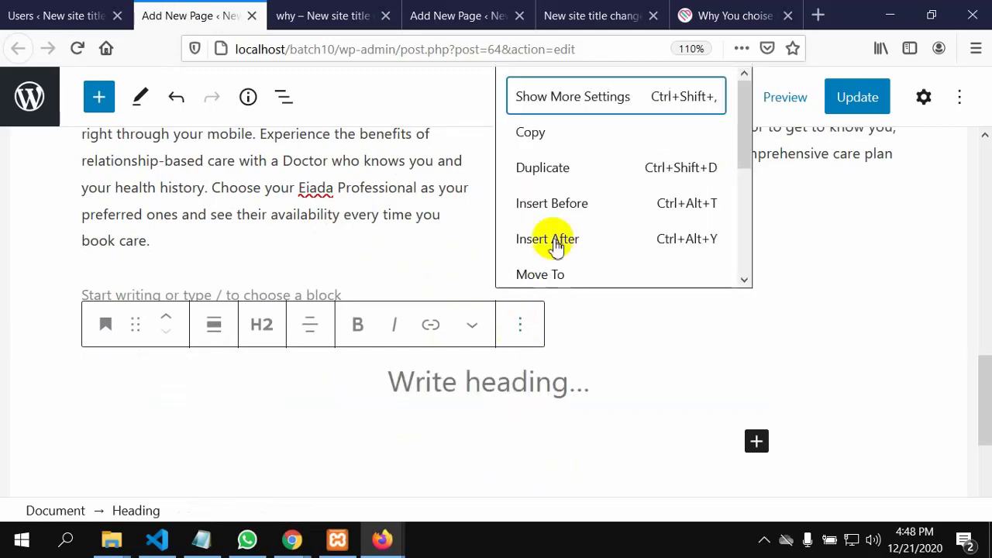
{"action": "scroll", "coordinate": [565, 213], "scroll_direction": "down", "scroll_amount": 4}
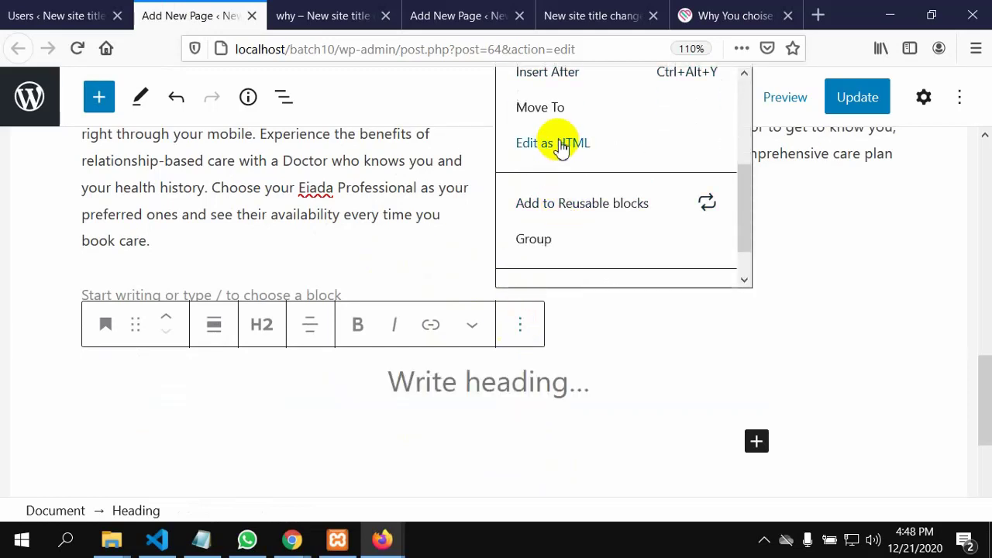
{"action": "left_click", "coordinate": [554, 144]}
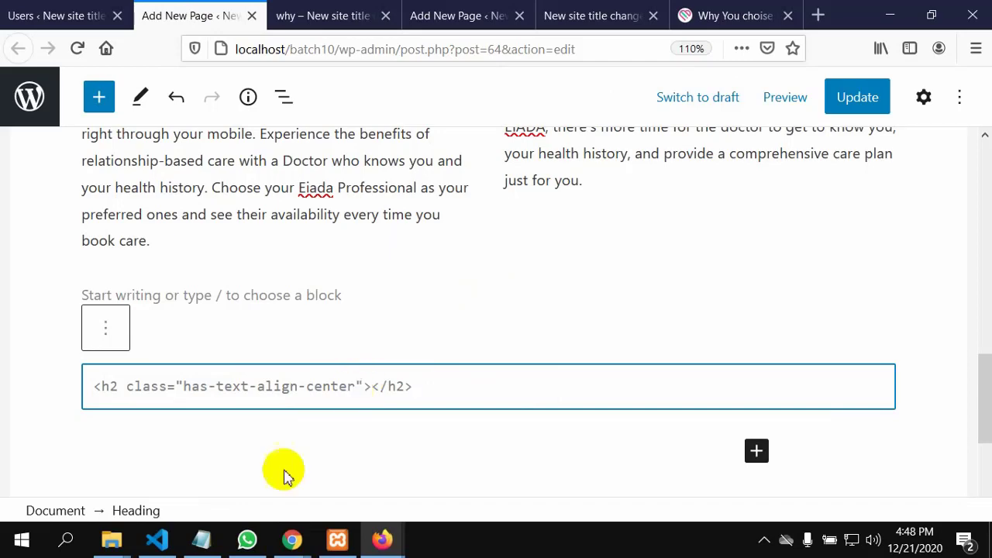
In Visual Studio Code, change the p element in test.html to an h2 and copy the whole element
{"action": "left_click", "coordinate": [177, 548]}
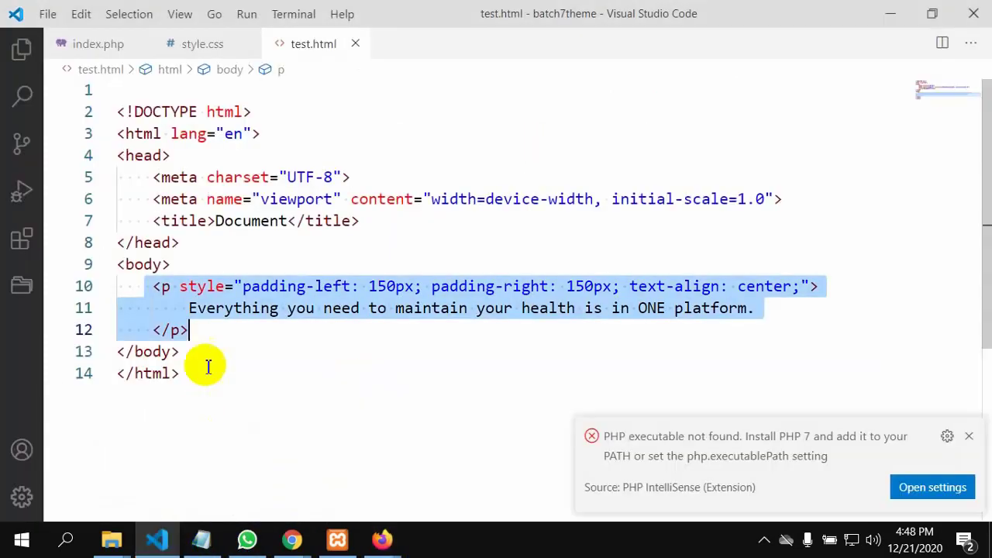
{"action": "left_click", "coordinate": [170, 287]}
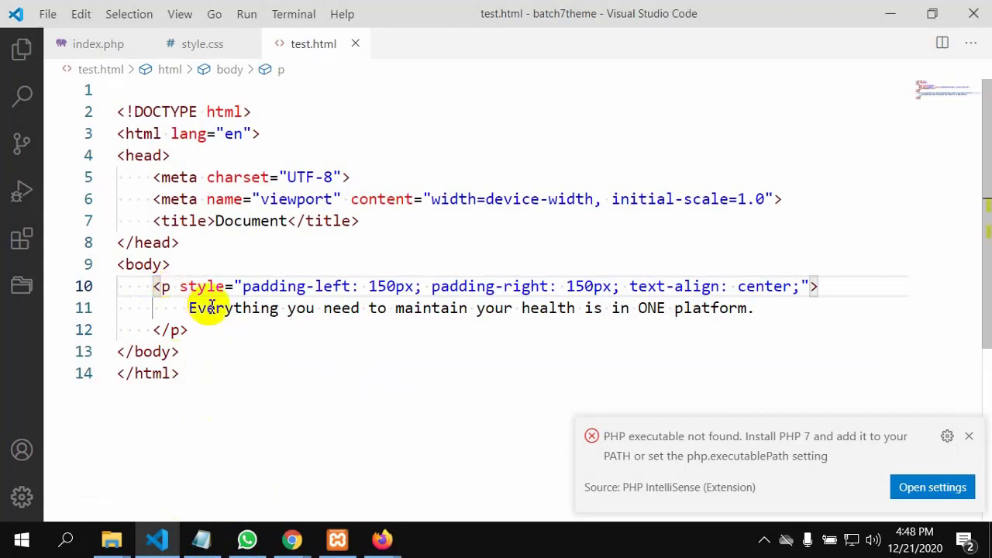
{"action": "key", "text": "BackSpace"}
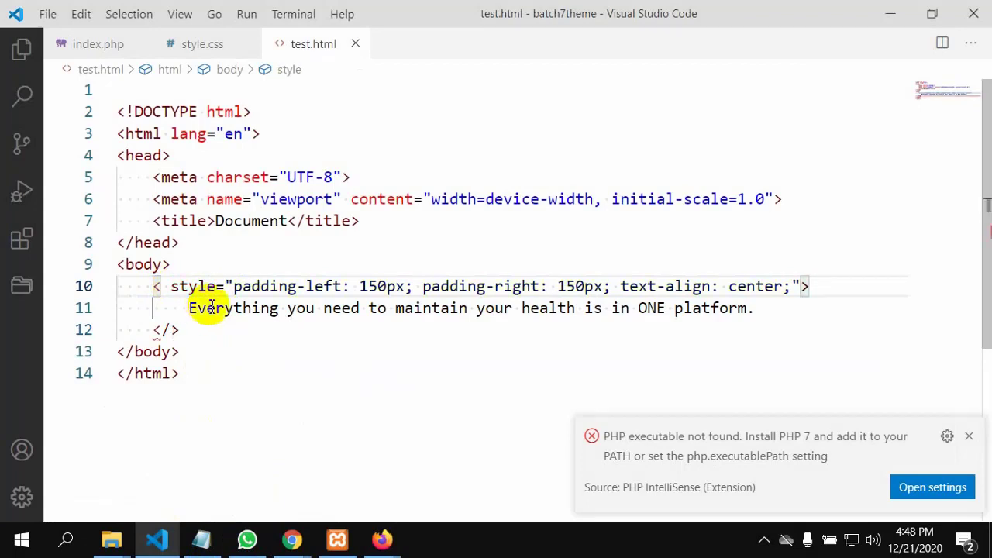
{"action": "type", "text": "h2"}
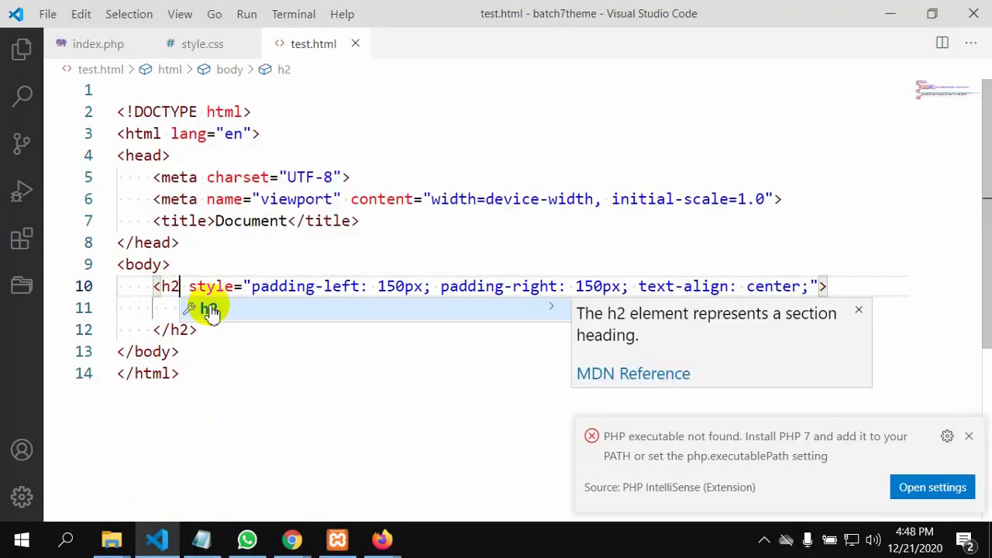
{"action": "left_click", "coordinate": [239, 336]}
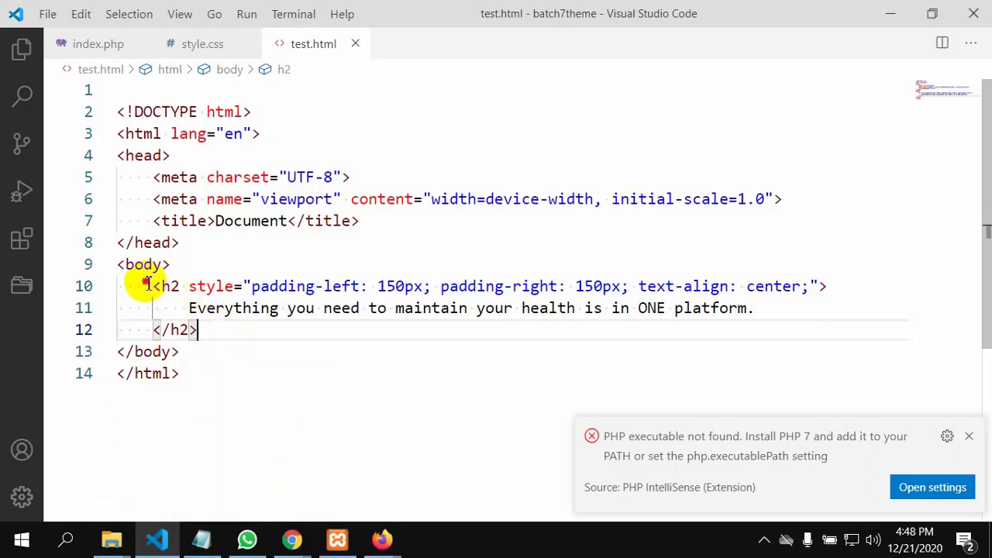
{"action": "left_click_drag", "start_coordinate": [145, 284], "coordinate": [199, 332]}
{"action": "key", "text": "ctrl+c"}
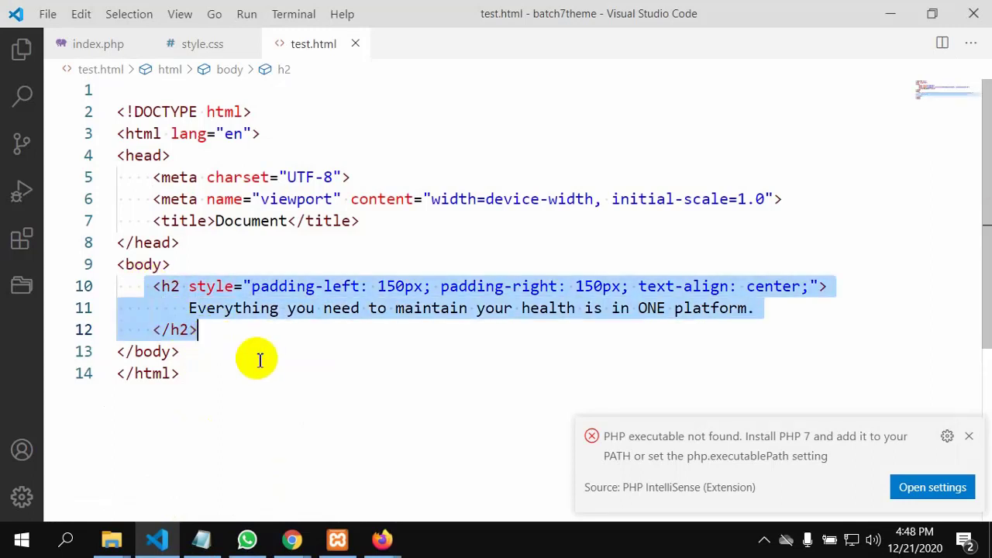
Back in Firefox's page editor, replace the heading block's HTML with the copied h2 element and its inline padding style
{"action": "left_click", "coordinate": [380, 541]}
{"action": "left_click", "coordinate": [283, 449]}
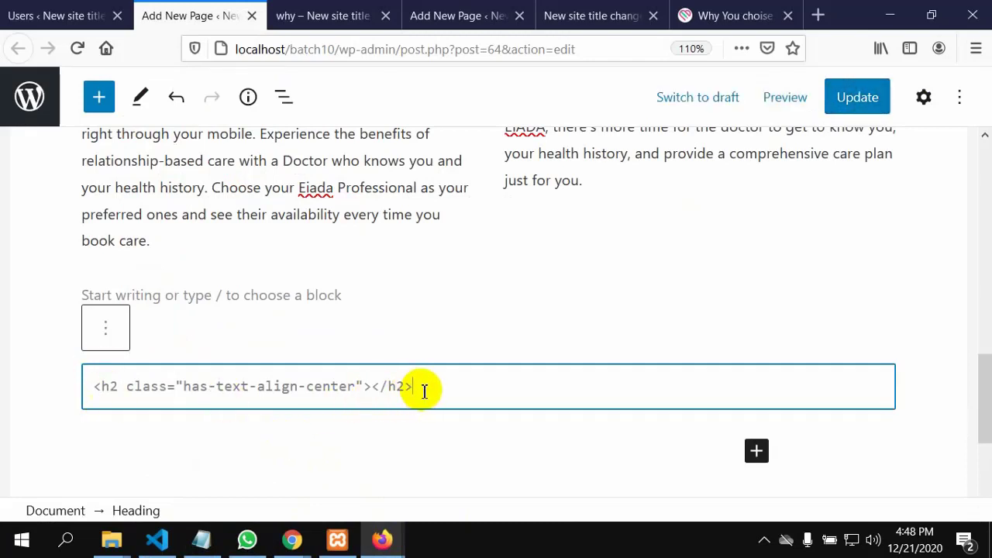
{"action": "key", "text": "BackSpace"}
{"action": "key", "text": "BackSpace"}
{"action": "key", "text": "BackSpace"}
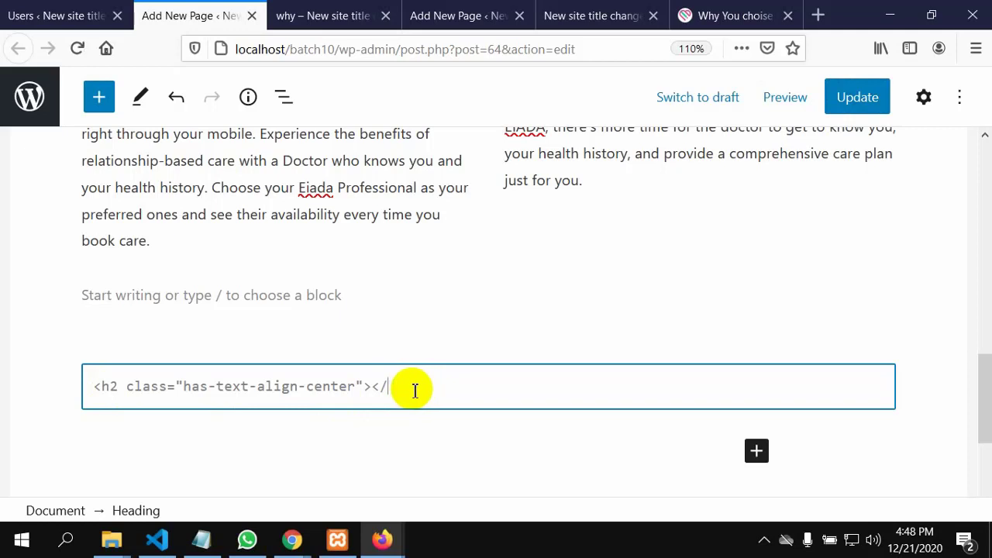
{"action": "left_click_drag", "start_coordinate": [381, 390], "coordinate": [97, 390]}
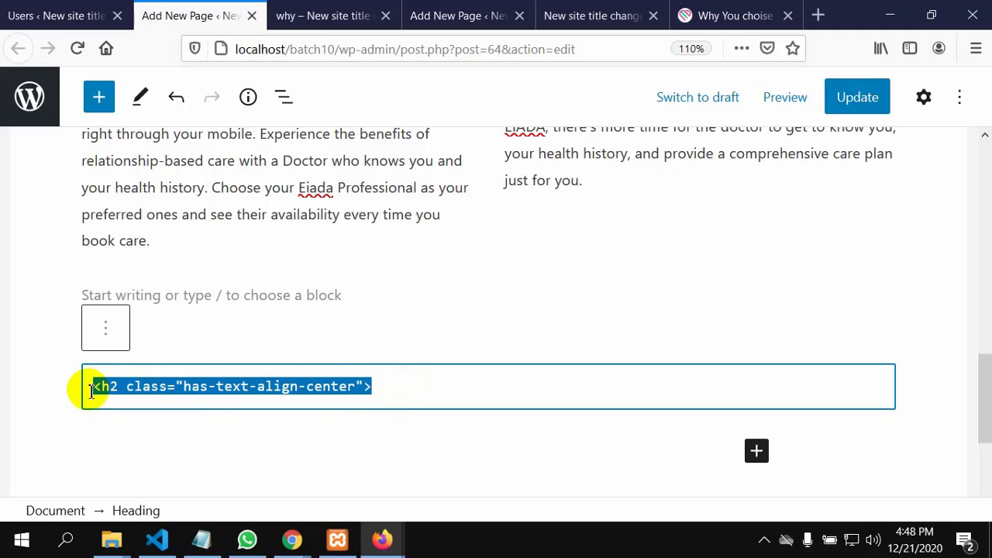
{"action": "key", "text": "BackSpace"}
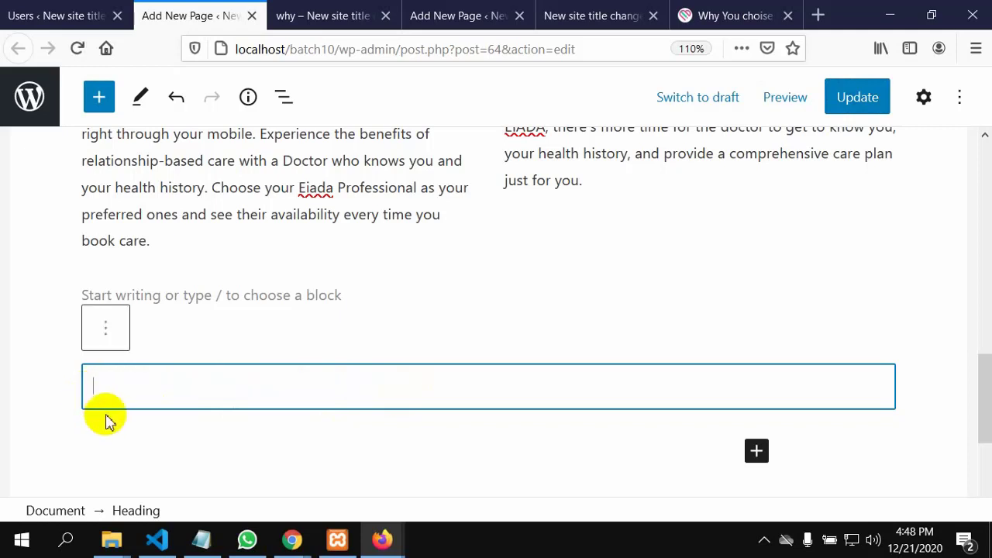
{"action": "key", "text": "ctrl+v"}
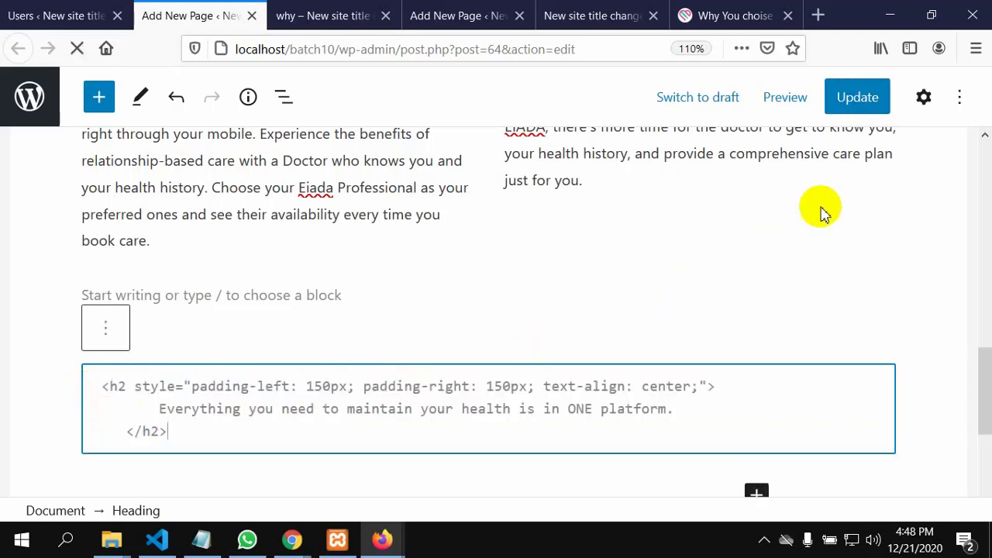
Update the page and open the live version in a new browser tab to check the padded, centered heading
{"action": "left_click", "coordinate": [851, 97]}
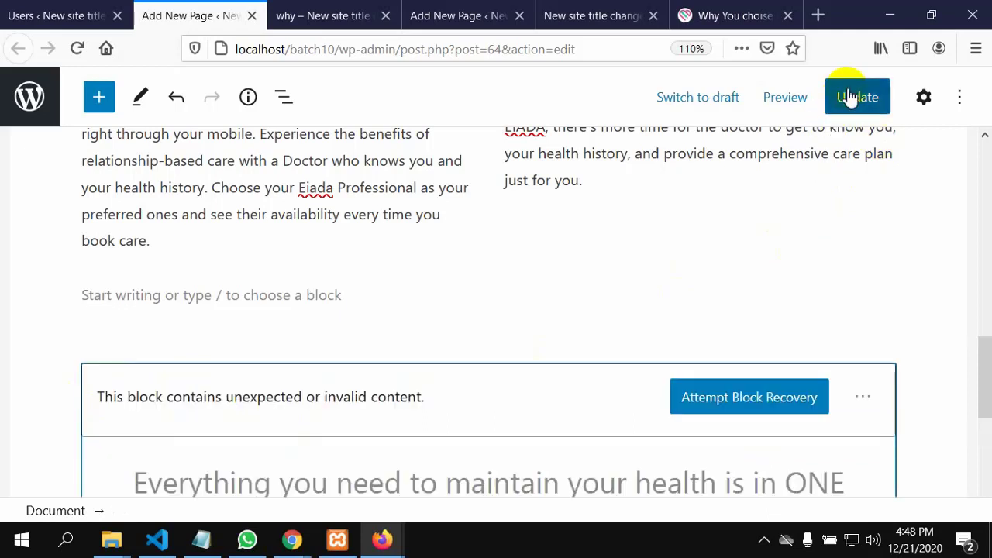
{"action": "scroll", "coordinate": [627, 356], "scroll_direction": "down", "scroll_amount": 2}
{"action": "scroll", "coordinate": [627, 364], "scroll_direction": "down", "scroll_amount": 1}
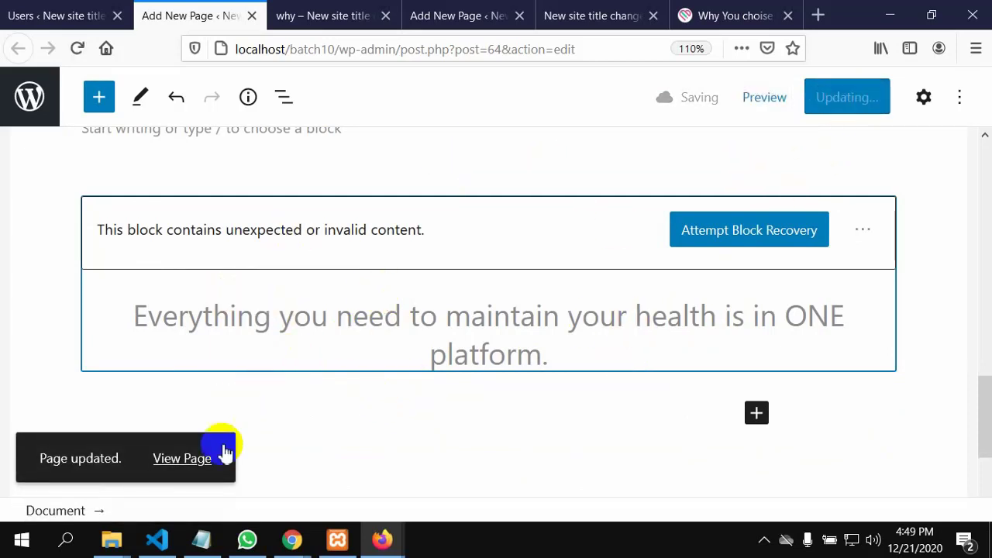
{"action": "right_click", "coordinate": [196, 465]}
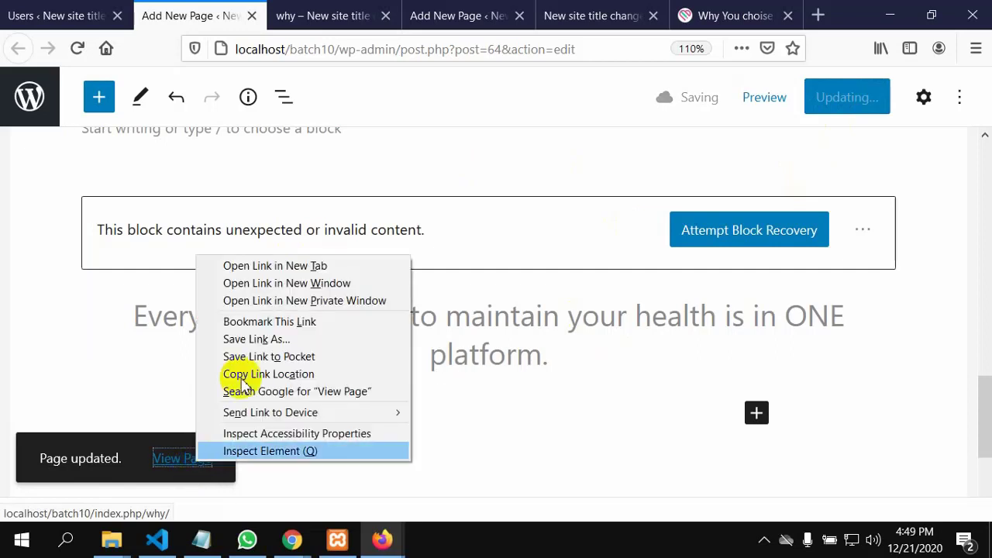
{"action": "left_click", "coordinate": [295, 266]}
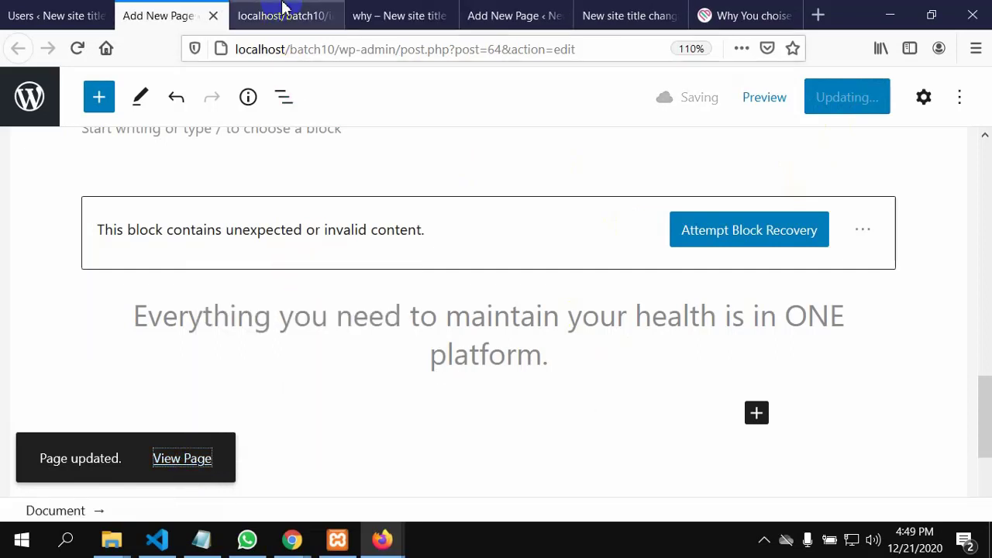
{"action": "left_click", "coordinate": [283, 10]}
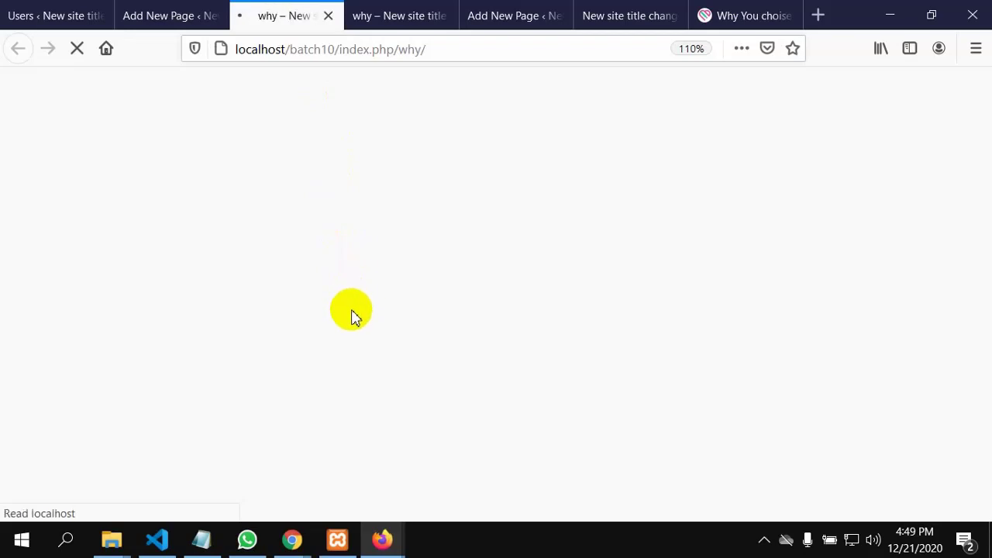
{"action": "scroll", "coordinate": [360, 329], "scroll_direction": "down", "scroll_amount": 5}
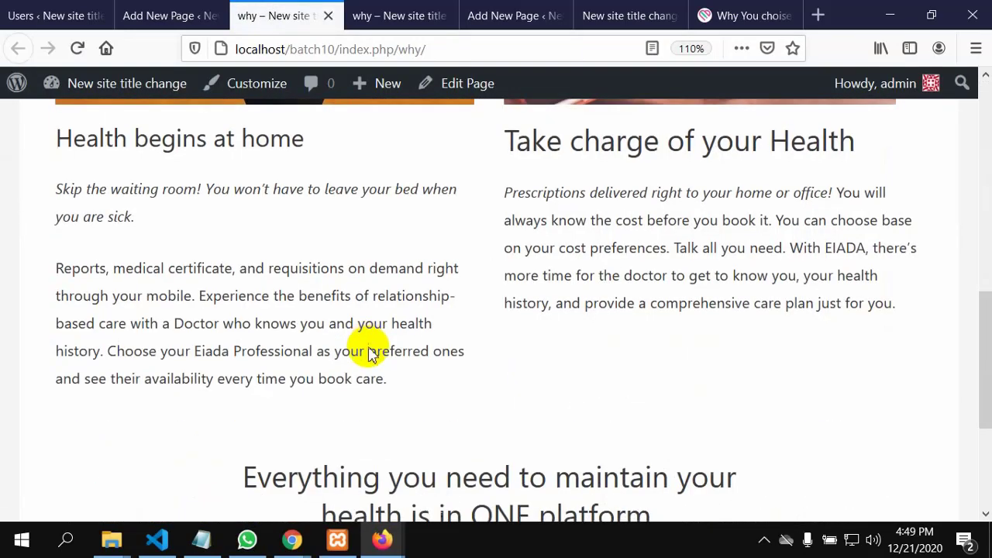
{"action": "scroll", "coordinate": [370, 353], "scroll_direction": "down", "scroll_amount": 3}
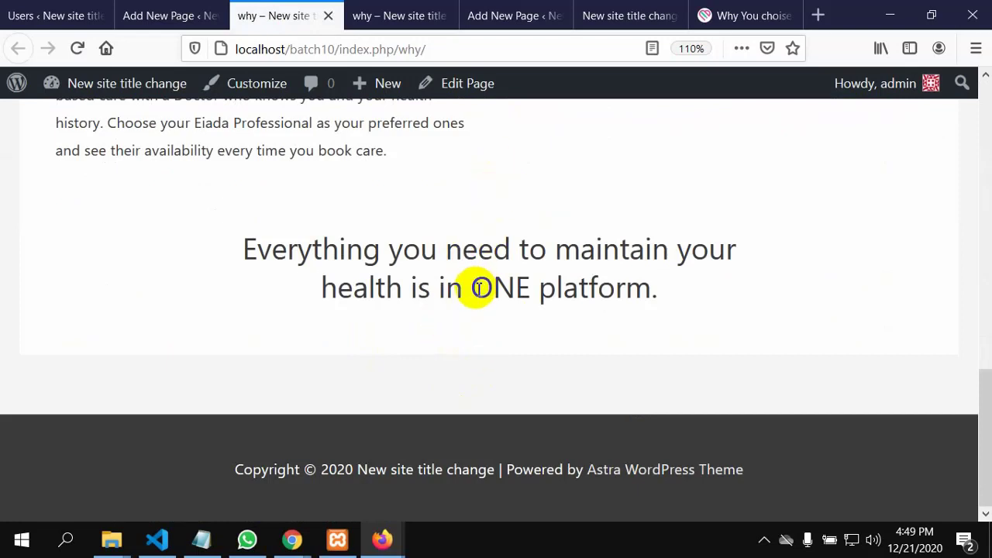
{"action": "scroll", "coordinate": [480, 288], "scroll_direction": "up", "scroll_amount": 2}
{"action": "scroll", "coordinate": [460, 328], "scroll_direction": "down", "scroll_amount": 2}
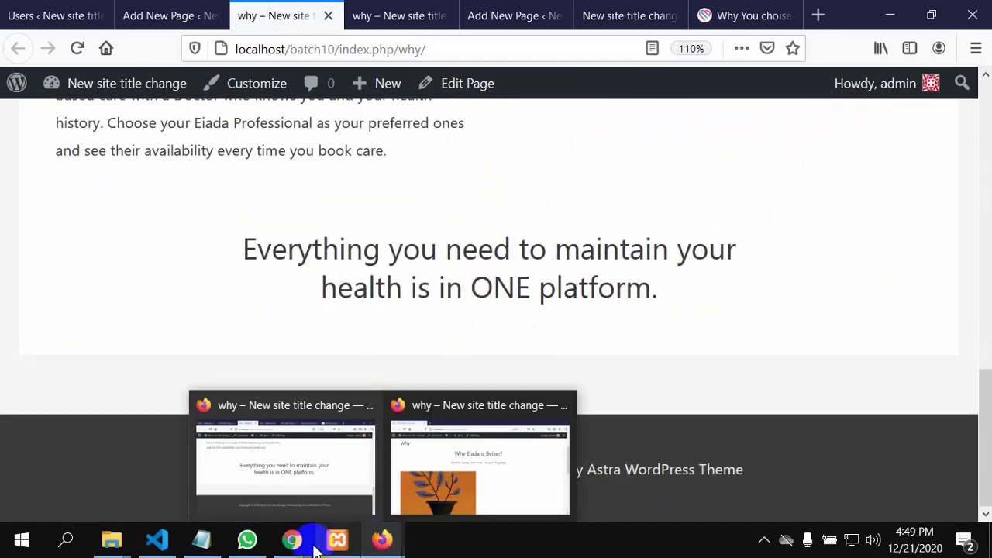
Switch to Visual Studio Code and review the h2 element and its inline style in test.html
{"action": "mouse_move", "coordinate": [160, 538]}
{"action": "left_click", "coordinate": [151, 491]}
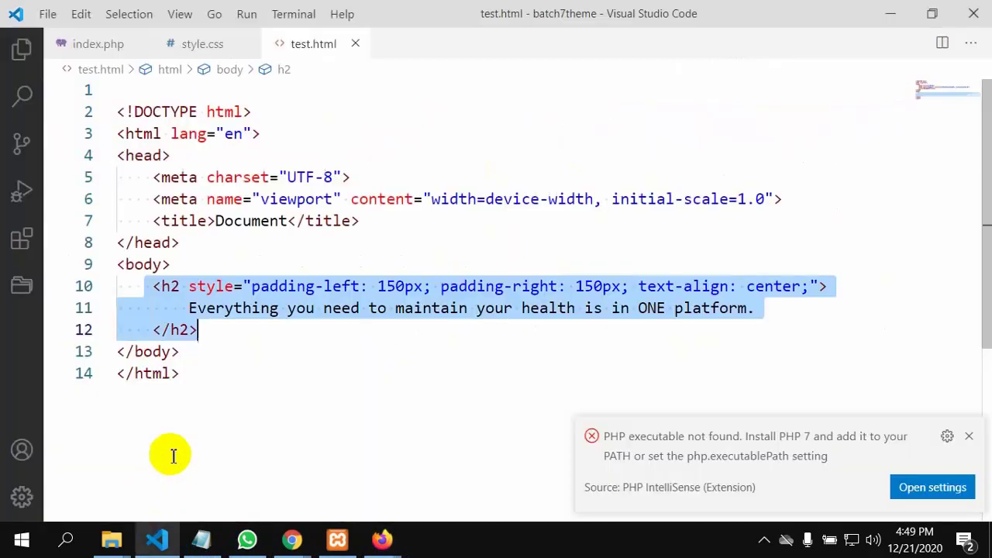
{"action": "left_click", "coordinate": [285, 334]}
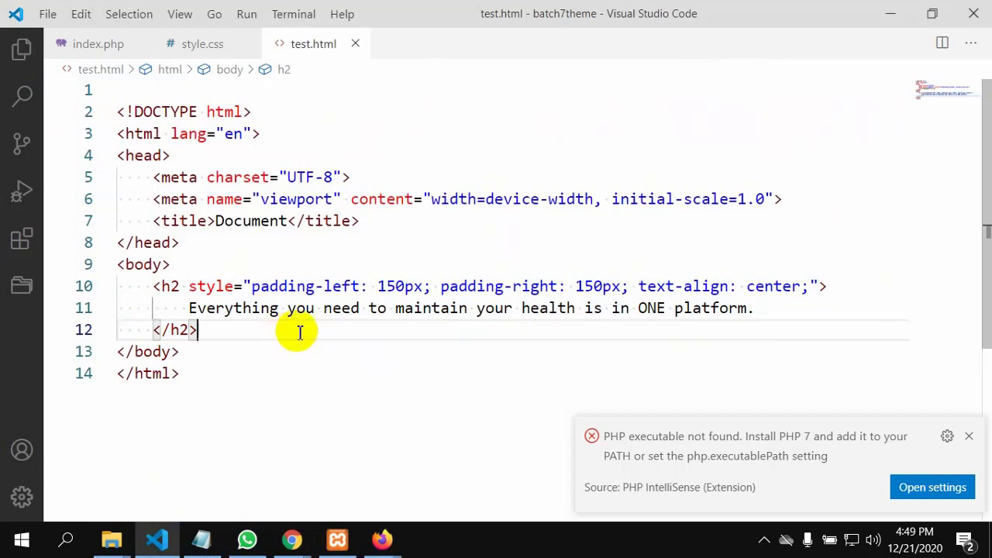
Switch back to Firefox and examine the Eiada reference page from the "Everything you need" heading down to the Help Center button
{"action": "left_click", "coordinate": [383, 541]}
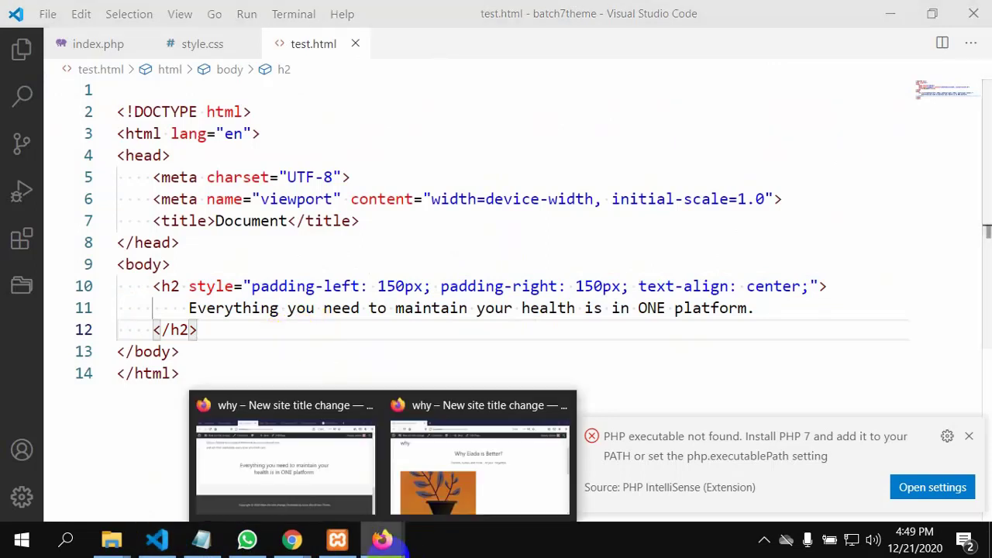
{"action": "left_click", "coordinate": [273, 435]}
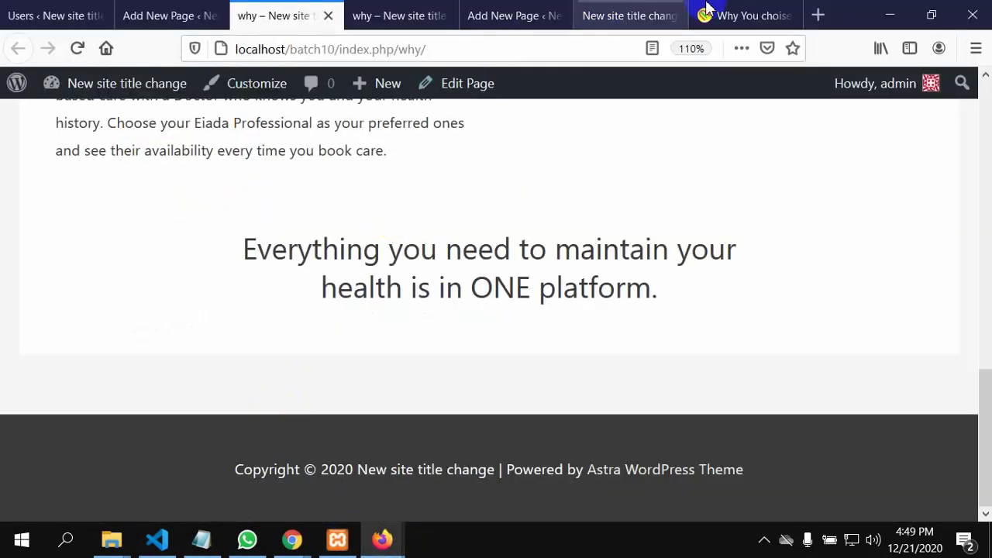
{"action": "left_click", "coordinate": [736, 15]}
{"action": "scroll", "coordinate": [598, 328], "scroll_direction": "down", "scroll_amount": 5}
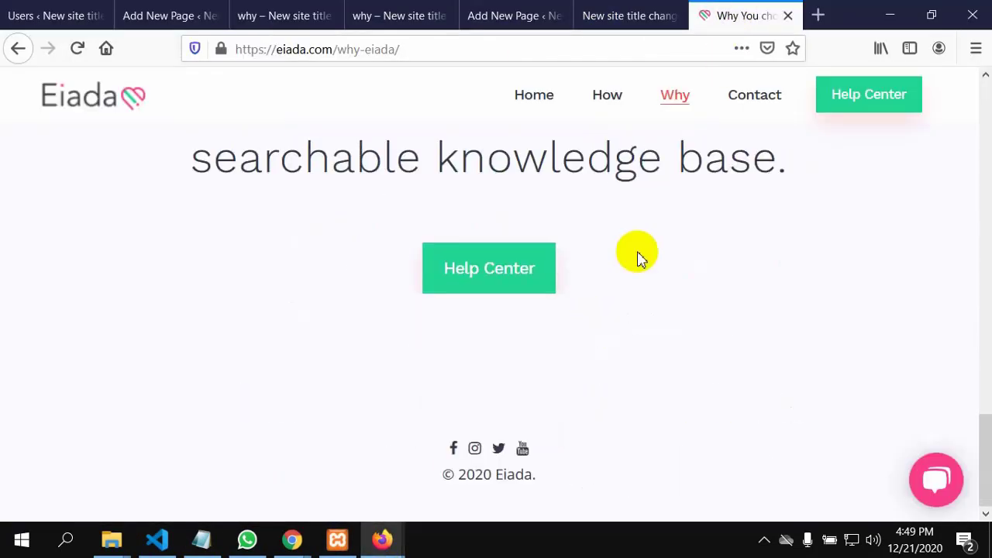
{"action": "scroll", "coordinate": [374, 230], "scroll_direction": "up", "scroll_amount": 5}
{"action": "scroll", "coordinate": [455, 264], "scroll_direction": "down", "scroll_amount": 2}
{"action": "scroll", "coordinate": [455, 261], "scroll_direction": "down", "scroll_amount": 3}
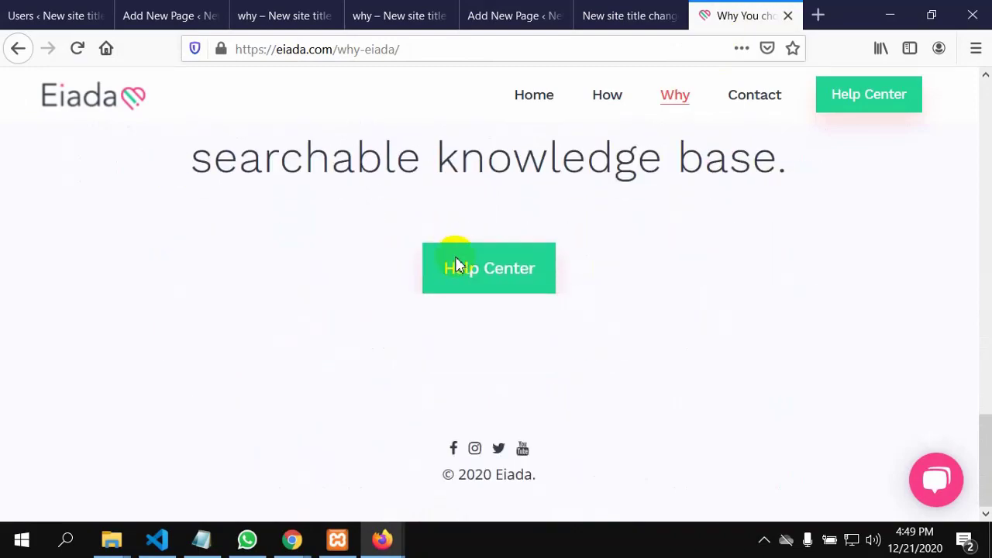
{"action": "scroll", "coordinate": [454, 261], "scroll_direction": "up", "scroll_amount": 6}
{"action": "scroll", "coordinate": [454, 255], "scroll_direction": "down", "scroll_amount": 5}
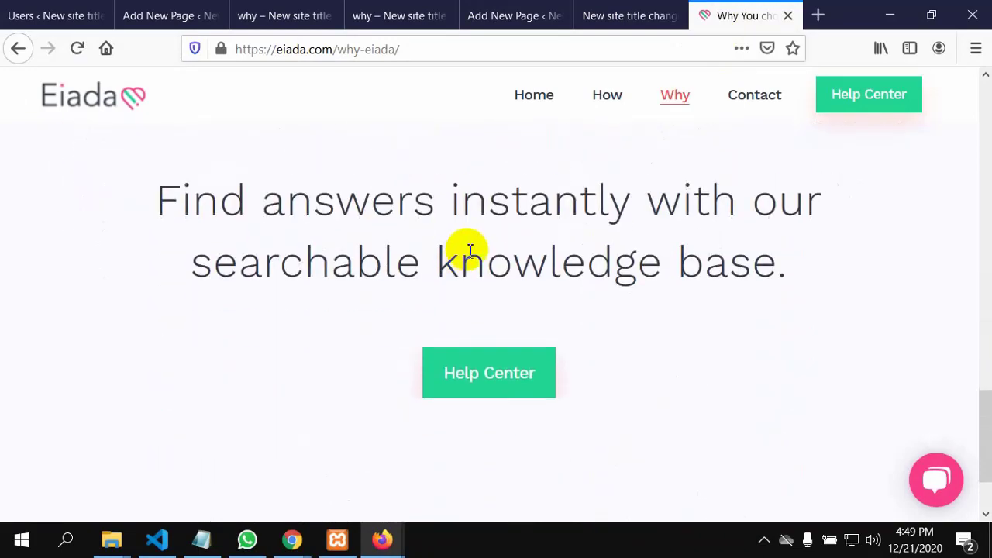
{"action": "scroll", "coordinate": [469, 254], "scroll_direction": "down", "scroll_amount": 2}
{"action": "scroll", "coordinate": [583, 288], "scroll_direction": "up", "scroll_amount": 7}
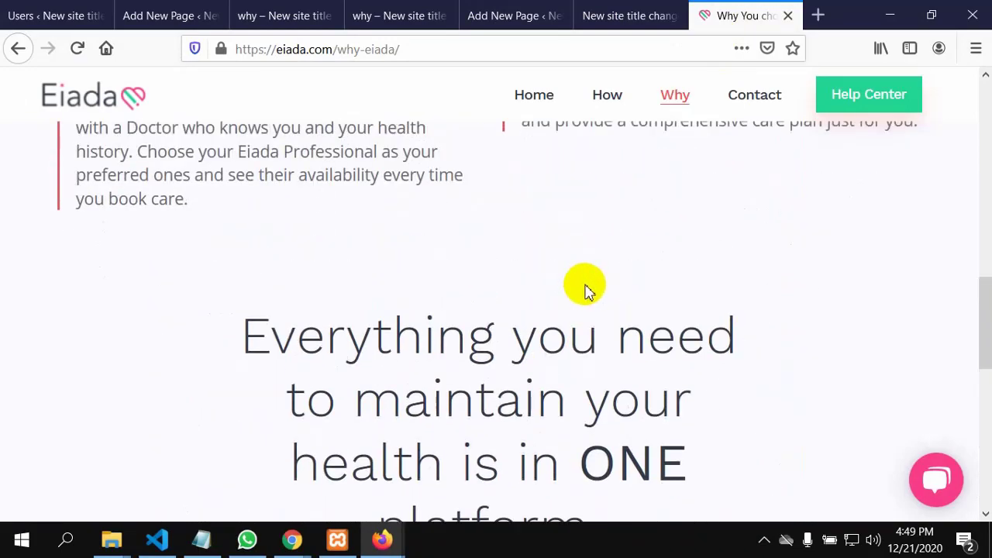
{"action": "scroll", "coordinate": [585, 289], "scroll_direction": "down", "scroll_amount": 6}
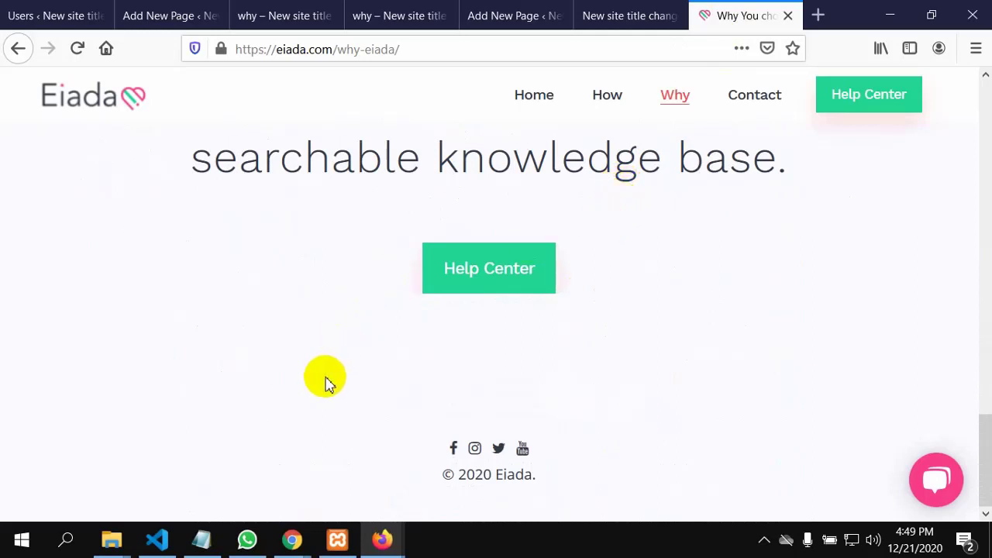
Return to the WordPress page editor and place the cursor in the "Reports, medical certificate" paragraph under "Health begins at home"
{"action": "left_click", "coordinate": [147, 19]}
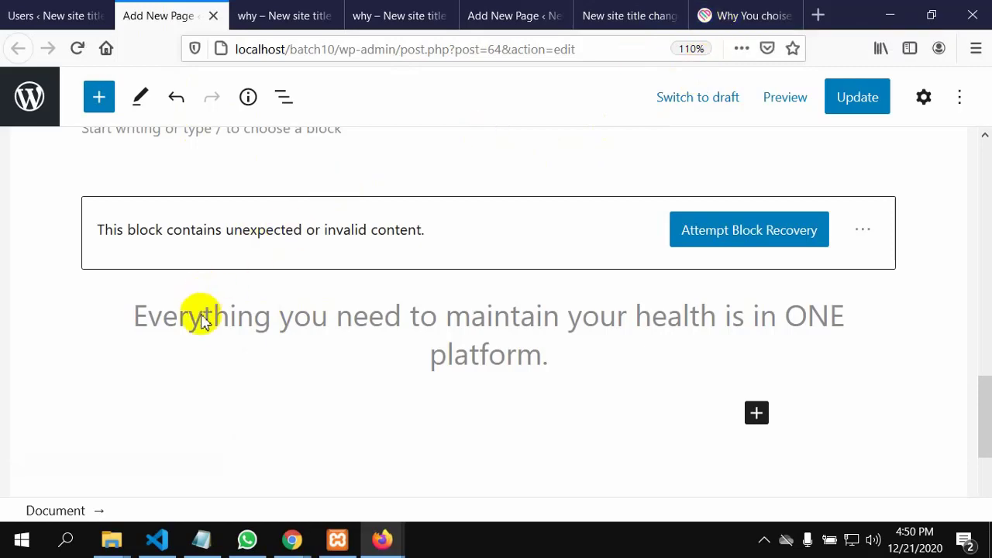
{"action": "scroll", "coordinate": [199, 318], "scroll_direction": "up", "scroll_amount": 5}
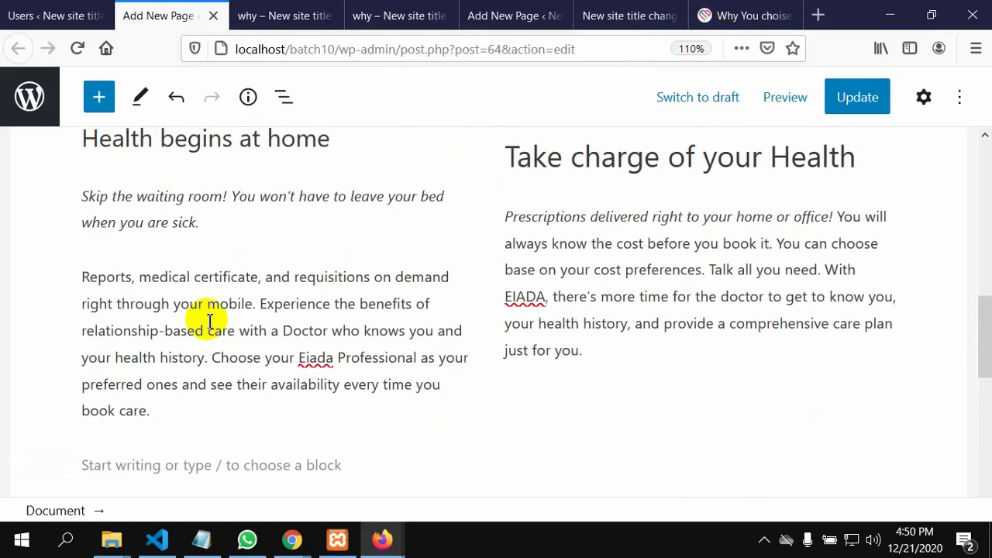
{"action": "scroll", "coordinate": [205, 322], "scroll_direction": "up", "scroll_amount": 3}
{"action": "scroll", "coordinate": [210, 325], "scroll_direction": "down", "scroll_amount": 2}
{"action": "scroll", "coordinate": [209, 325], "scroll_direction": "down", "scroll_amount": 1}
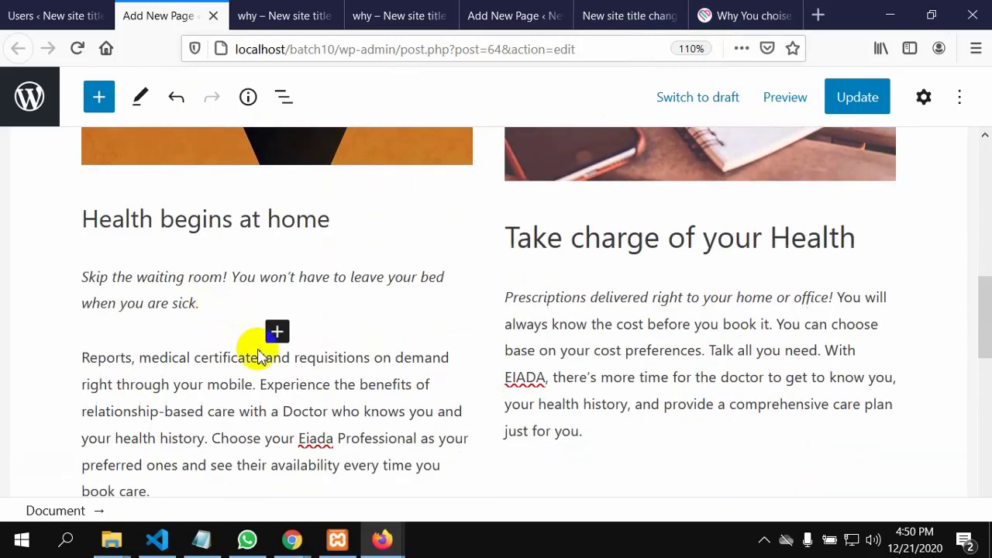
{"action": "left_click", "coordinate": [272, 385]}
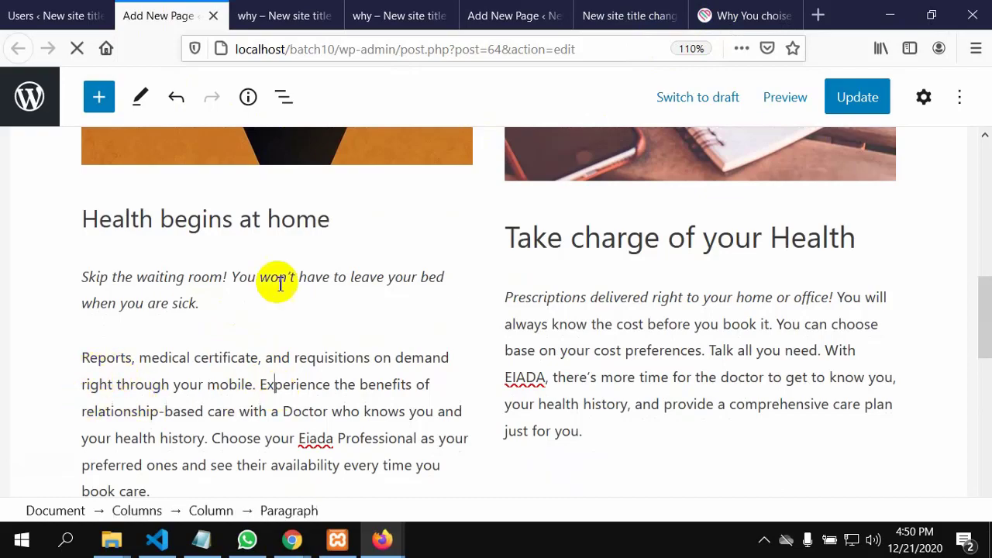
Compare the Eiada reference page's red-bordered paragraphs under both column headings with the matching text in the WordPress editor
{"action": "left_click", "coordinate": [707, 14]}
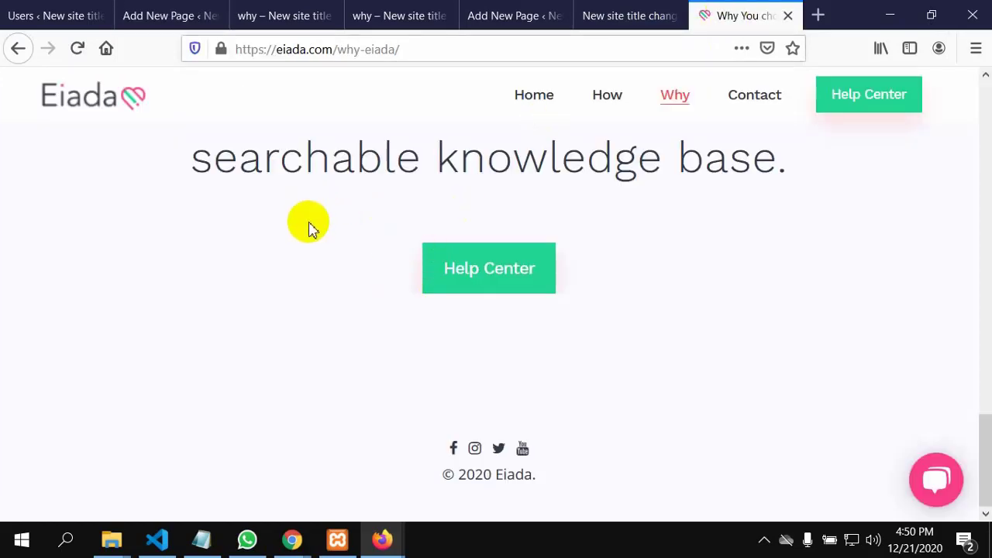
{"action": "scroll", "coordinate": [314, 232], "scroll_direction": "up", "scroll_amount": 15}
{"action": "scroll", "coordinate": [313, 232], "scroll_direction": "down", "scroll_amount": 5}
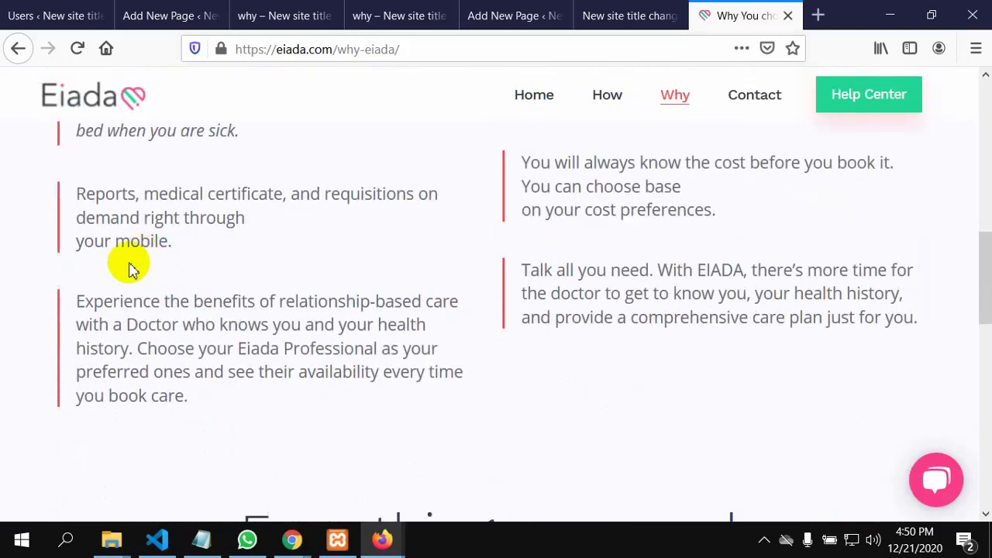
{"action": "left_click", "coordinate": [77, 262]}
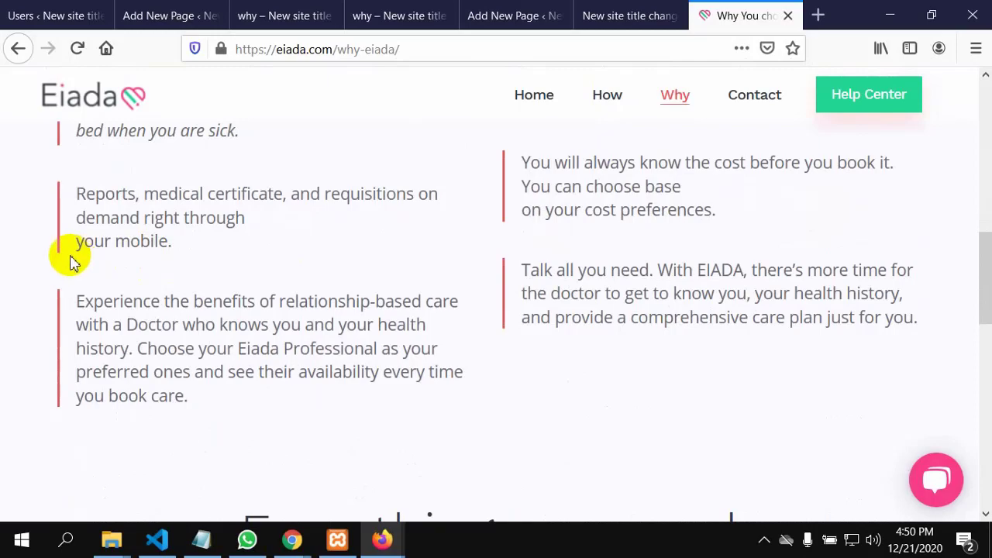
{"action": "scroll", "coordinate": [69, 255], "scroll_direction": "up", "scroll_amount": 7}
{"action": "scroll", "coordinate": [100, 250], "scroll_direction": "down", "scroll_amount": 7}
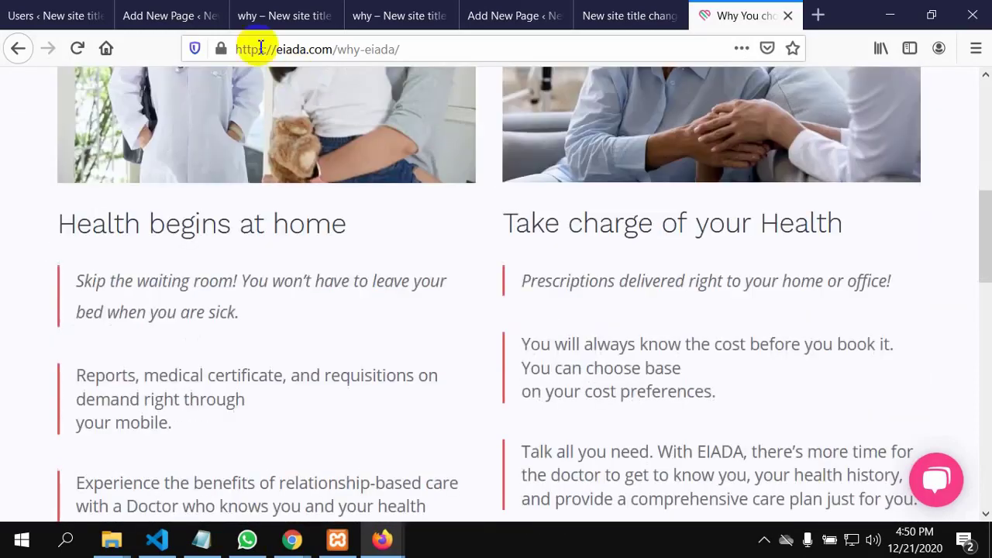
{"action": "left_click", "coordinate": [155, 14]}
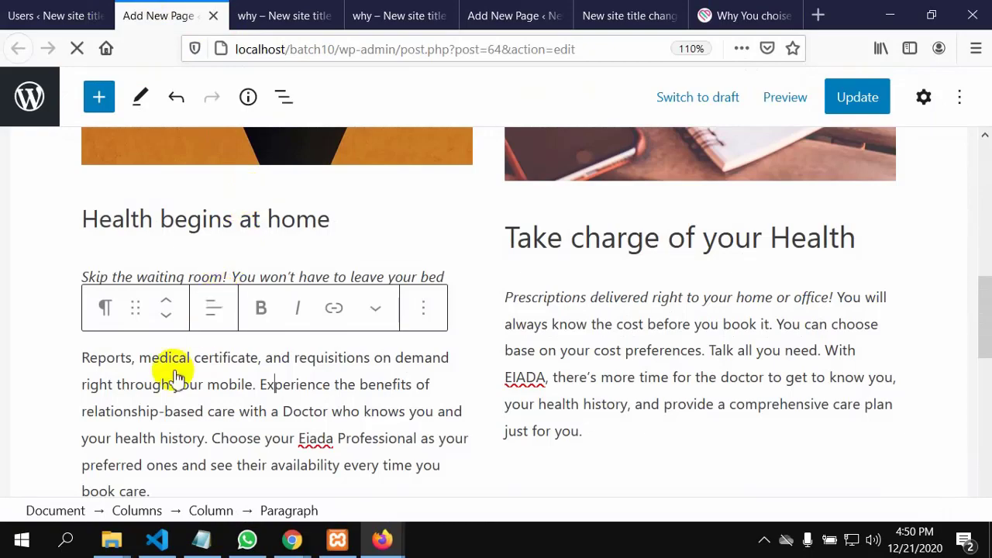
{"action": "left_click", "coordinate": [732, 15]}
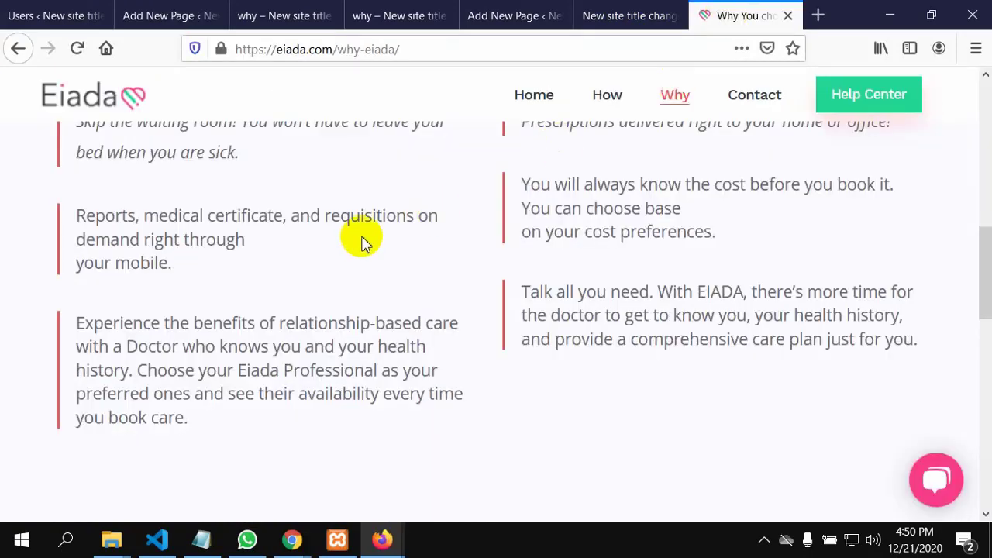
{"action": "scroll", "coordinate": [359, 245], "scroll_direction": "up", "scroll_amount": 5}
{"action": "scroll", "coordinate": [372, 248], "scroll_direction": "down", "scroll_amount": 7}
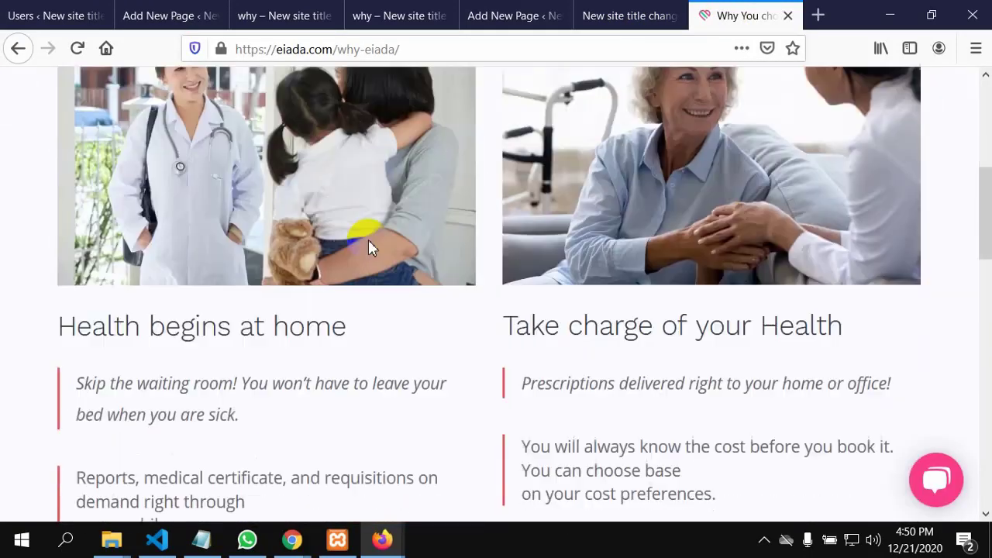
{"action": "left_click_drag", "start_coordinate": [983, 285], "coordinate": [984, 263]}
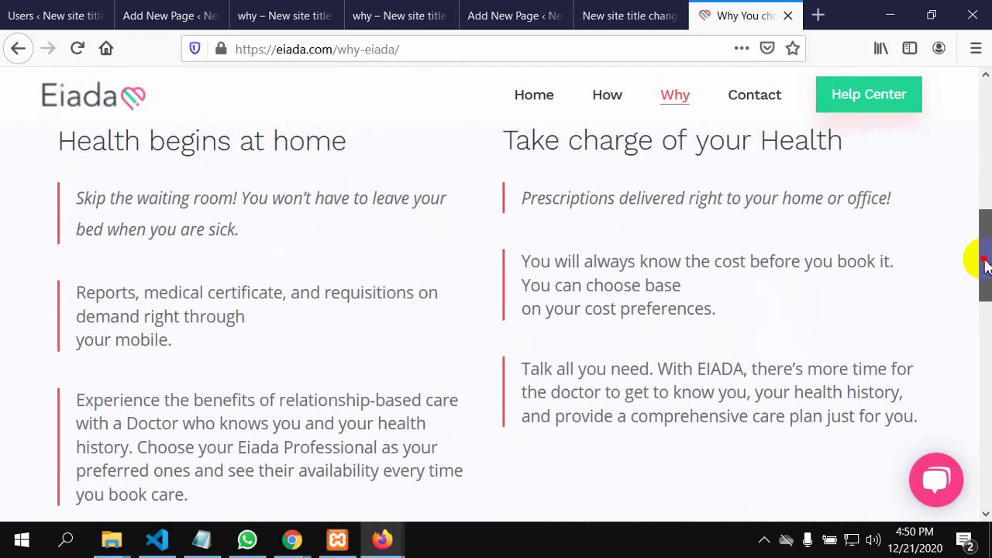
Return to the WordPress page editor and insert a vertical bar before "Skip the waiting room!" under "Health begins at home"
{"action": "left_click", "coordinate": [155, 19]}
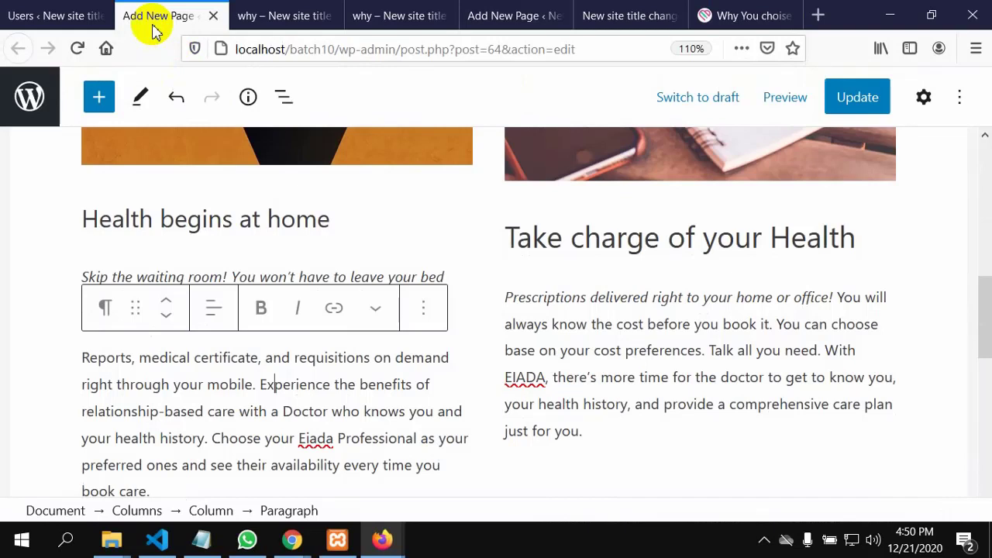
{"action": "left_click", "coordinate": [390, 225]}
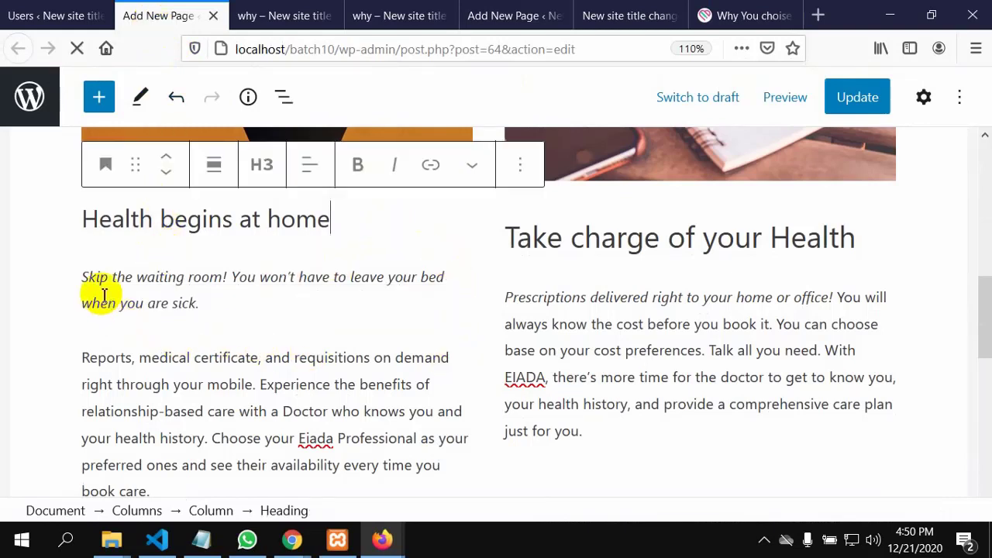
{"action": "key", "text": "Down"}
{"action": "key", "text": "Down"}
{"action": "left_click", "coordinate": [87, 278]}
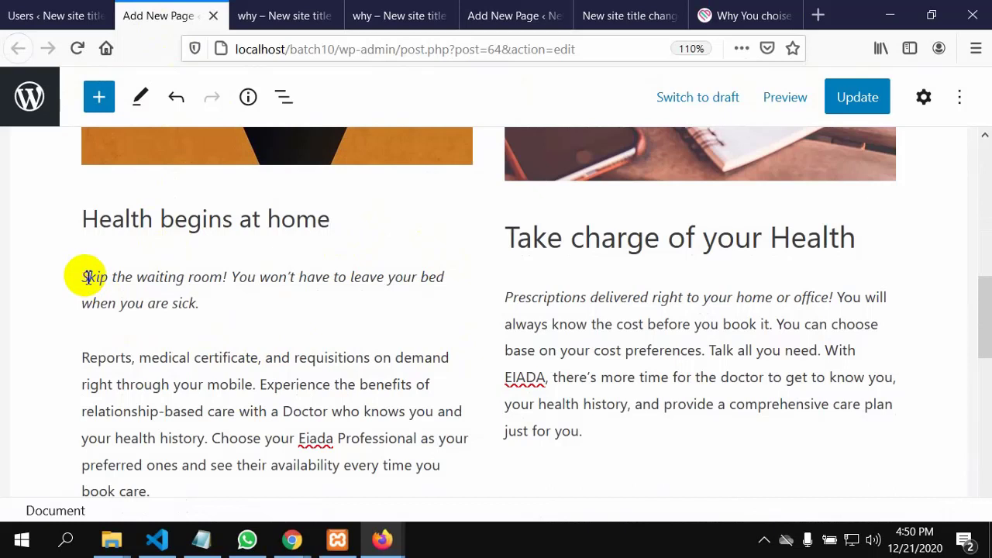
{"action": "left_click", "coordinate": [87, 277]}
{"action": "left_click_drag", "start_coordinate": [85, 281], "coordinate": [113, 278]}
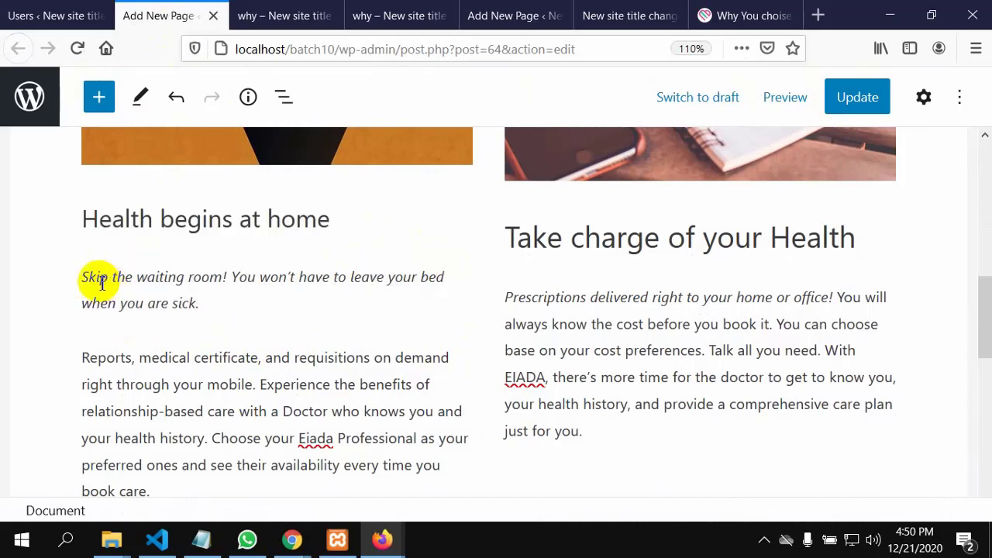
{"action": "triple_click", "coordinate": [87, 279]}
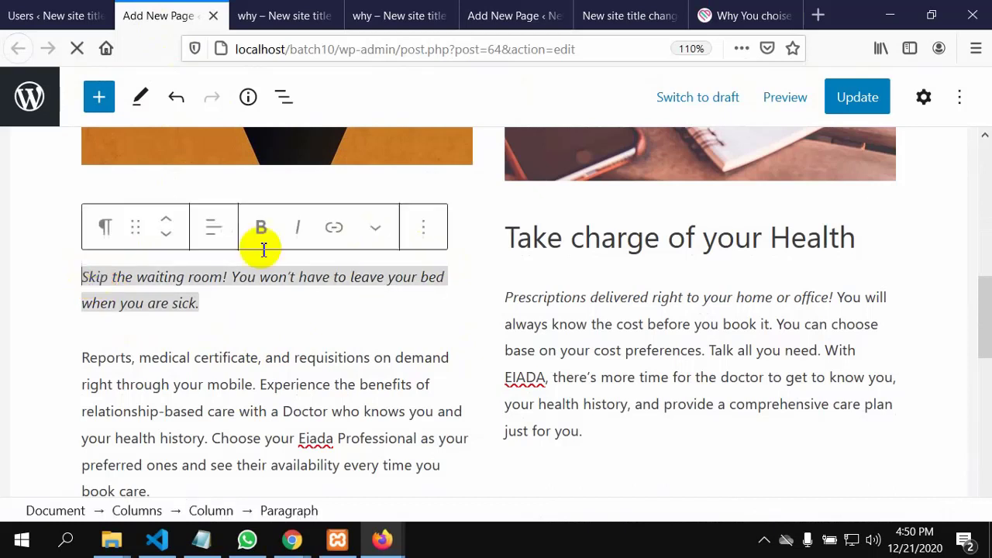
{"action": "left_click", "coordinate": [321, 292]}
{"action": "mouse_move", "coordinate": [320, 341]}
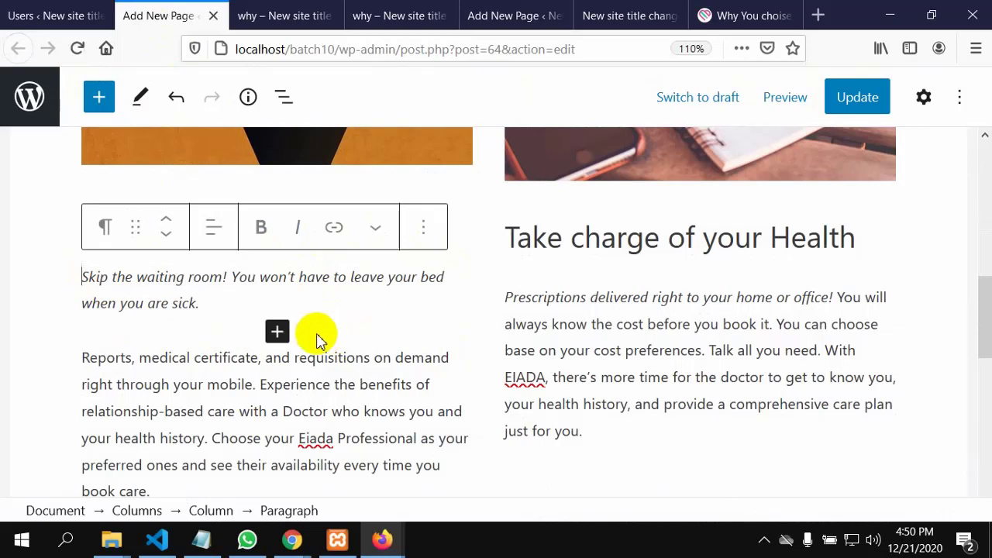
{"action": "key", "text": "ctrl+Home"}
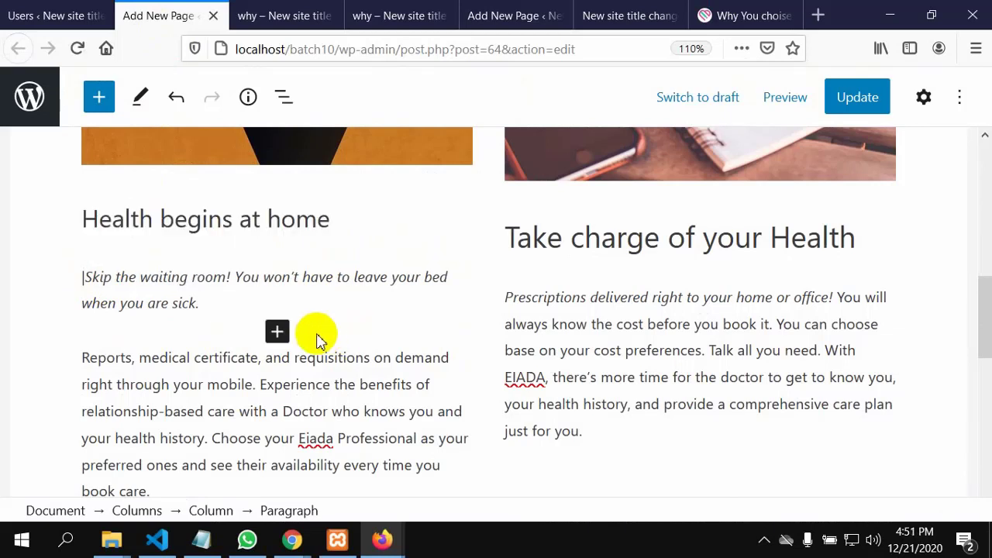
{"action": "mouse_move", "coordinate": [84, 277]}
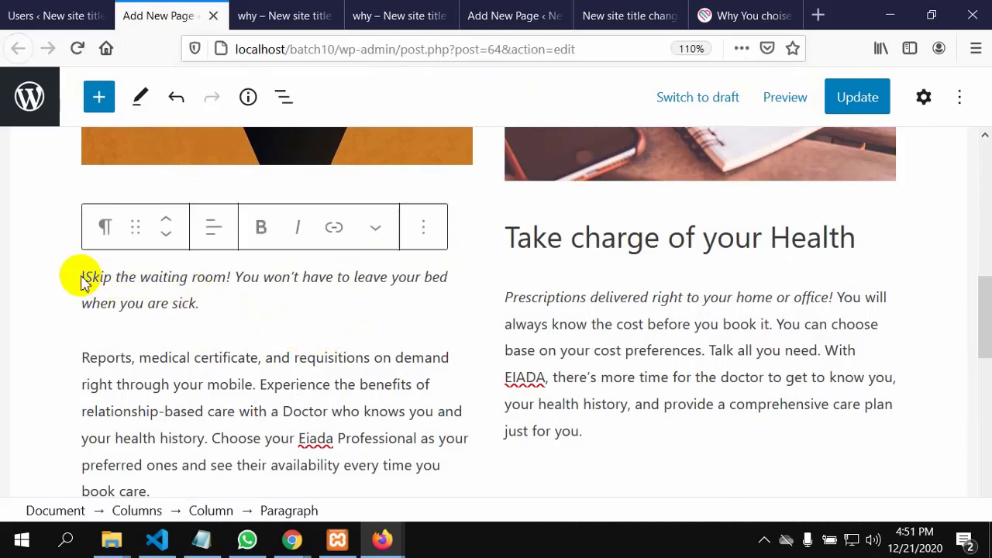
Try to color only the vertical bar red using the paragraph's text color setting, and undo the color change
{"action": "left_click", "coordinate": [83, 277]}
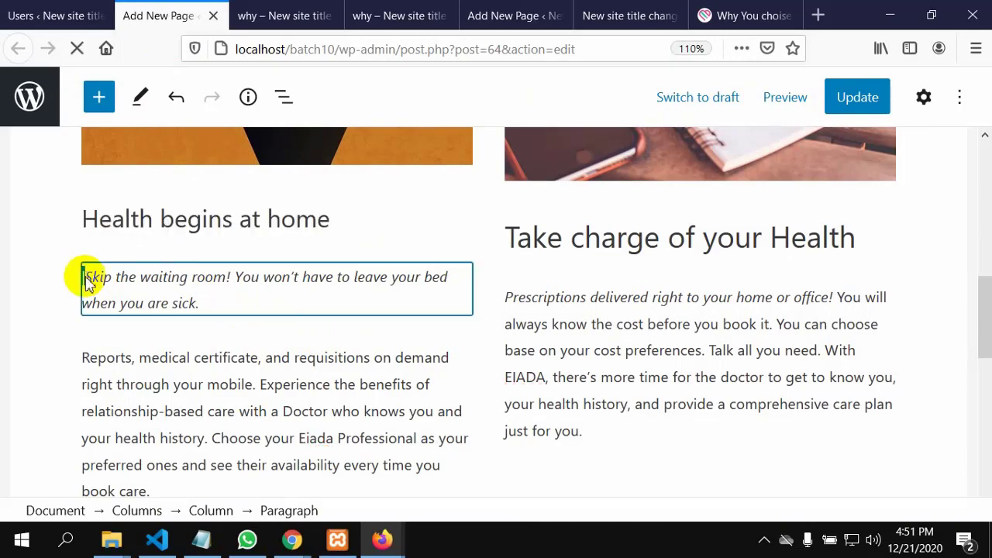
{"action": "left_click", "coordinate": [923, 98]}
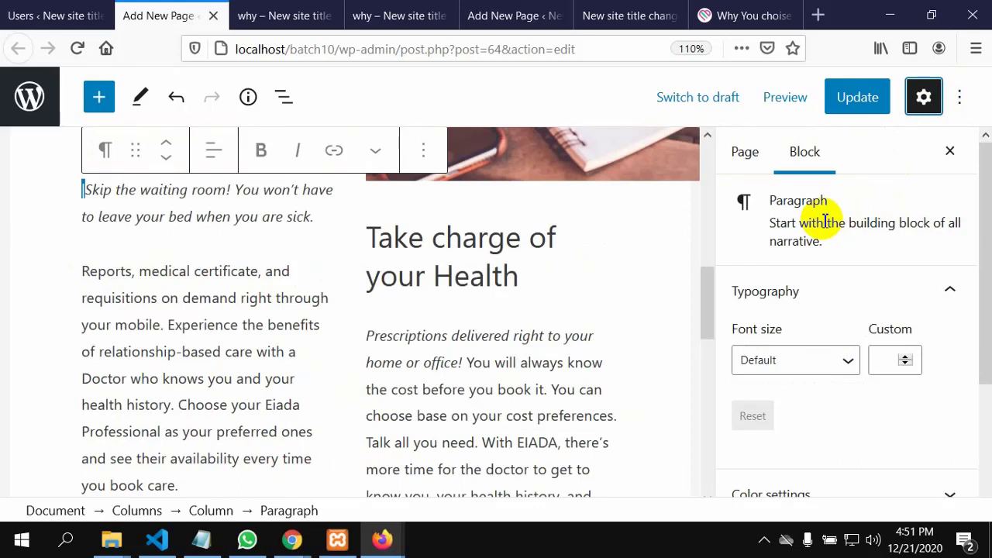
{"action": "scroll", "coordinate": [790, 354], "scroll_direction": "down", "scroll_amount": 3}
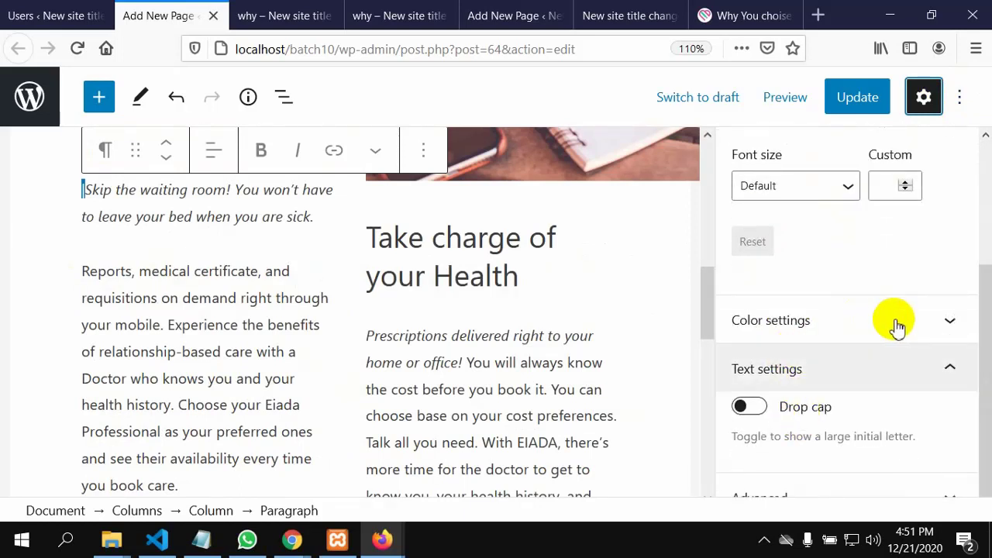
{"action": "left_click", "coordinate": [946, 324]}
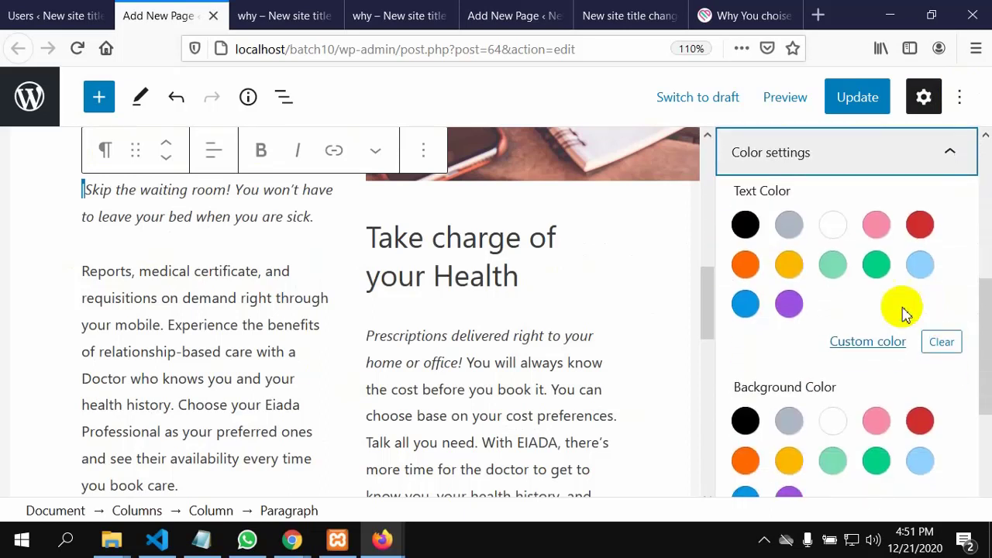
{"action": "left_click", "coordinate": [922, 227]}
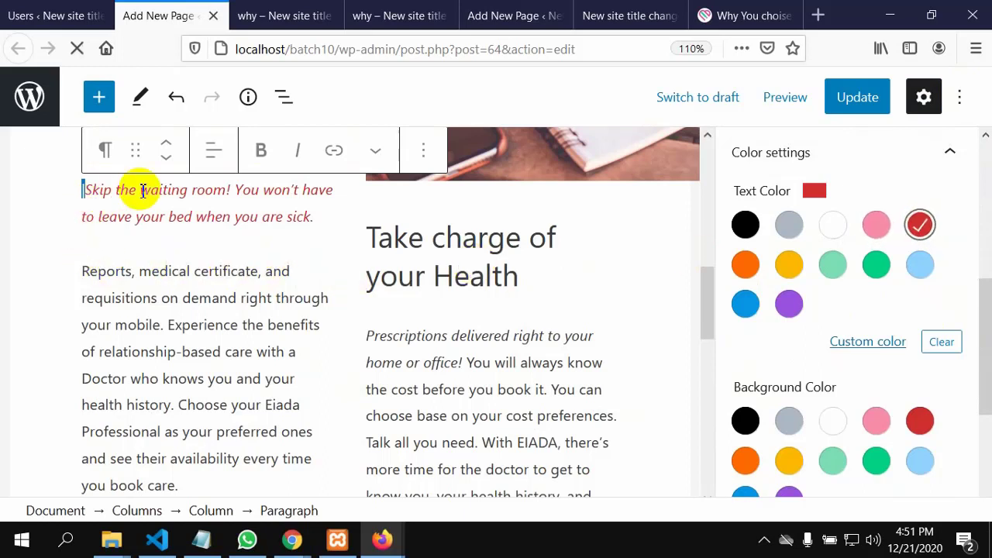
{"action": "key", "text": "ctrl+a"}
{"action": "key", "text": "Left"}
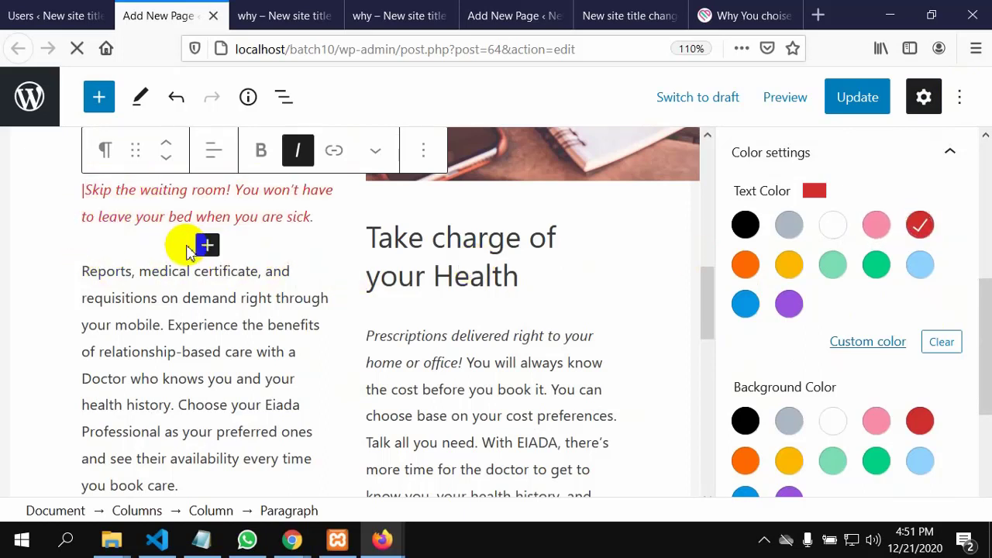
{"action": "left_click", "coordinate": [190, 248]}
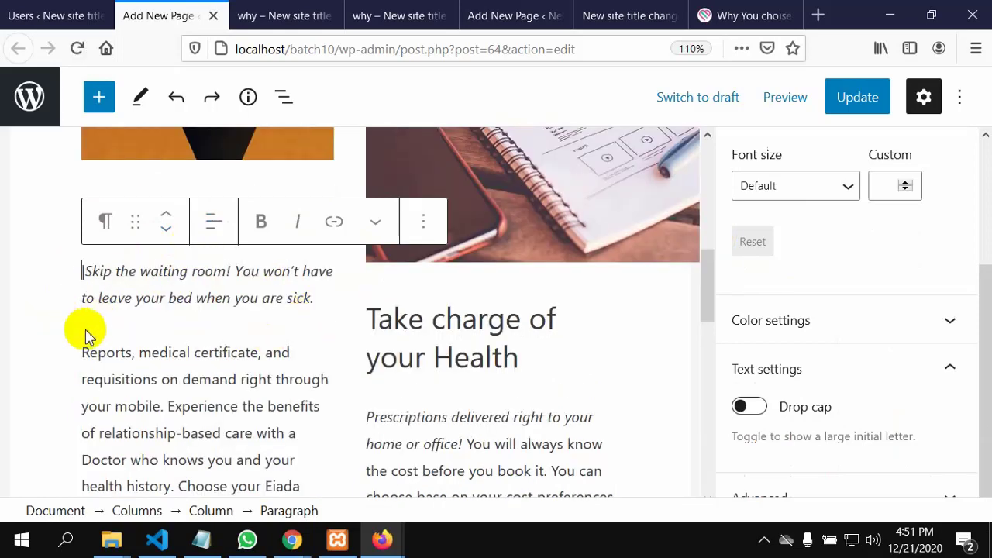
Reselect the vertical bar before "Skip the waiting room!", try the Drop cap option on its paragraph and undo it
{"action": "left_click", "coordinate": [83, 275]}
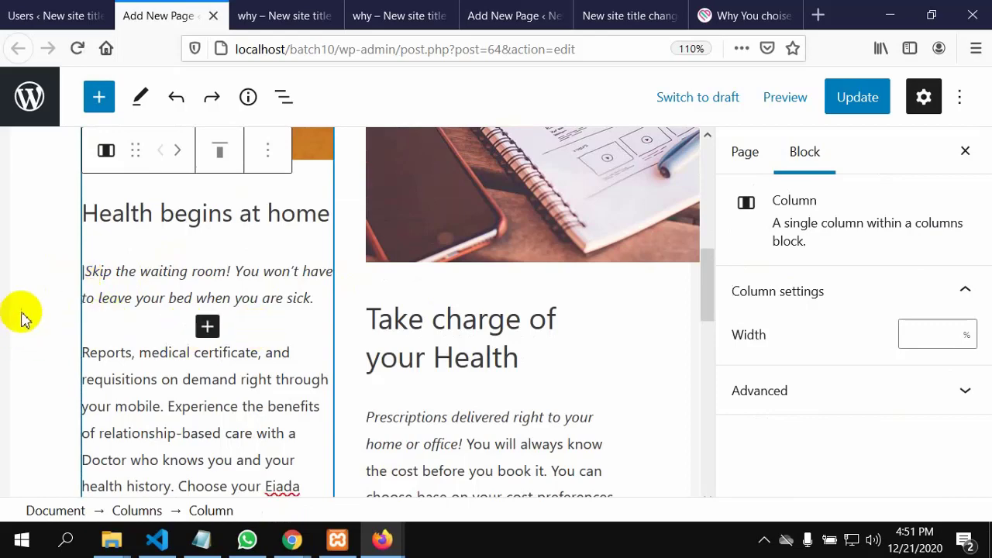
{"action": "left_click", "coordinate": [365, 292]}
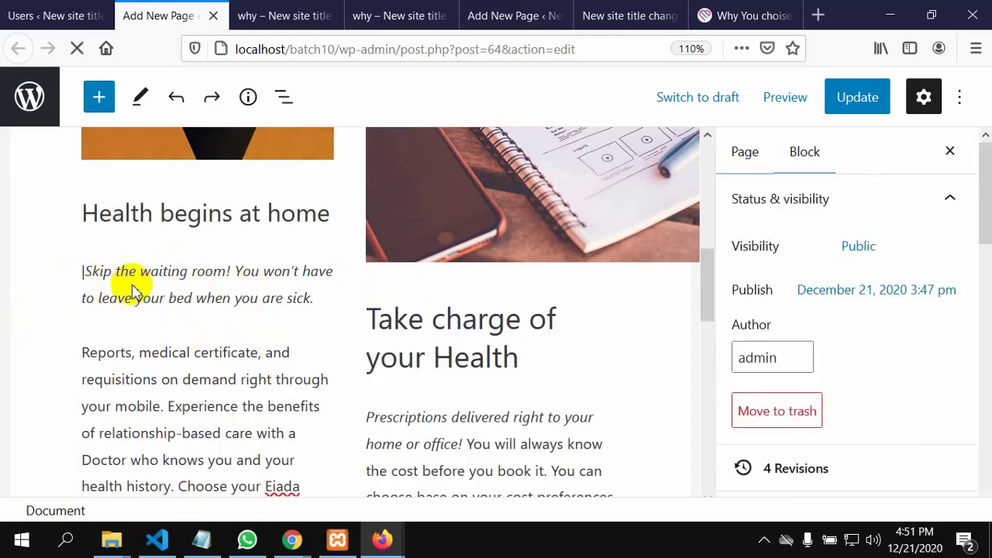
{"action": "left_click", "coordinate": [72, 292]}
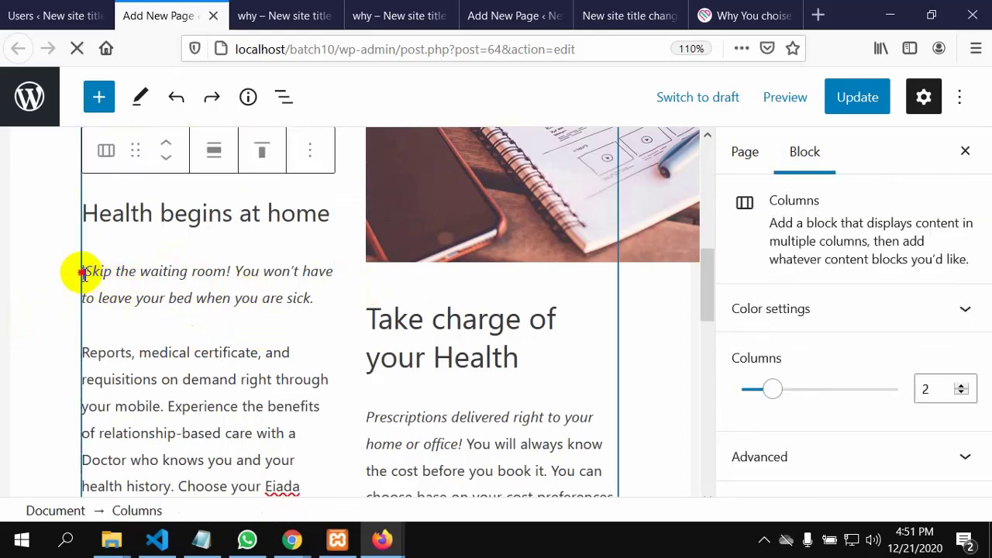
{"action": "left_click", "coordinate": [82, 273]}
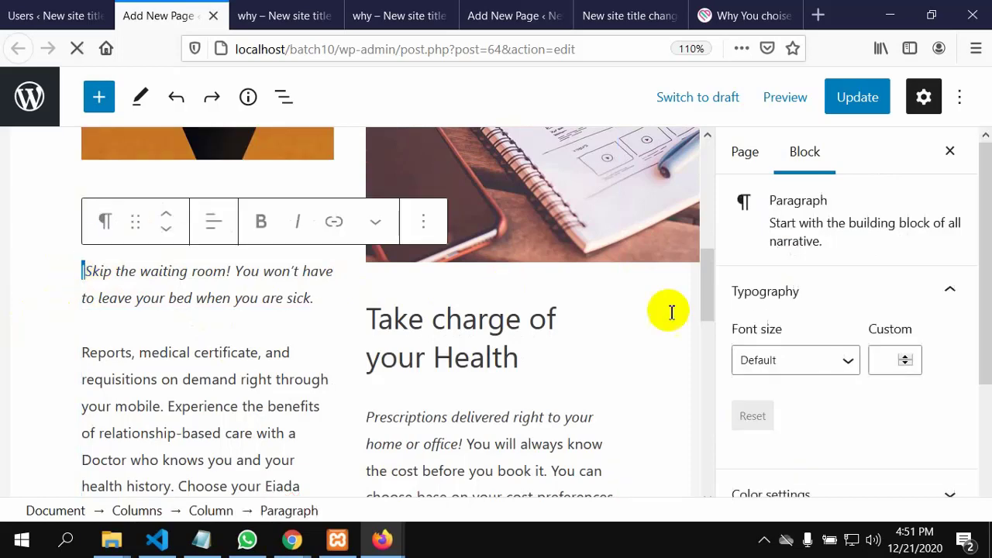
{"action": "scroll", "coordinate": [917, 256], "scroll_direction": "down", "scroll_amount": 2}
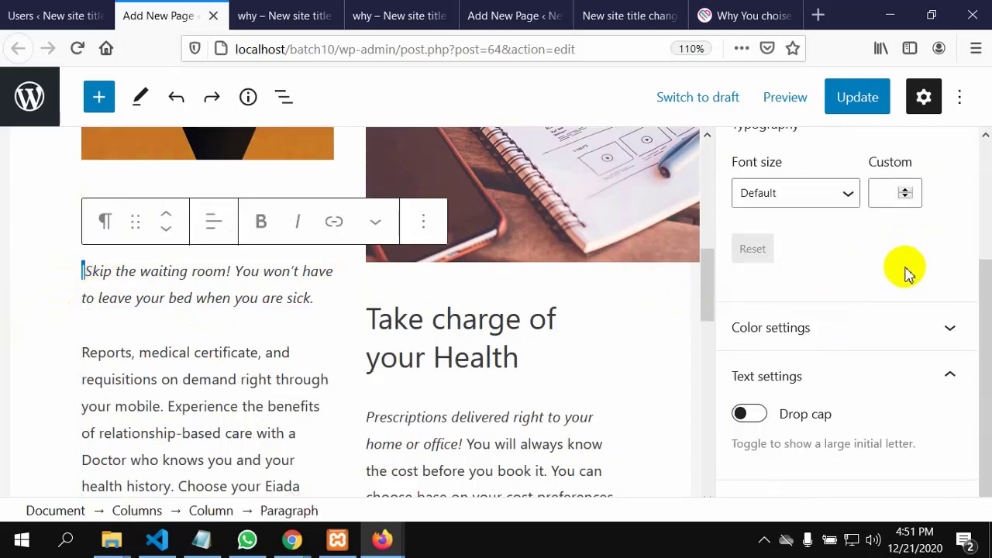
{"action": "left_click", "coordinate": [766, 416]}
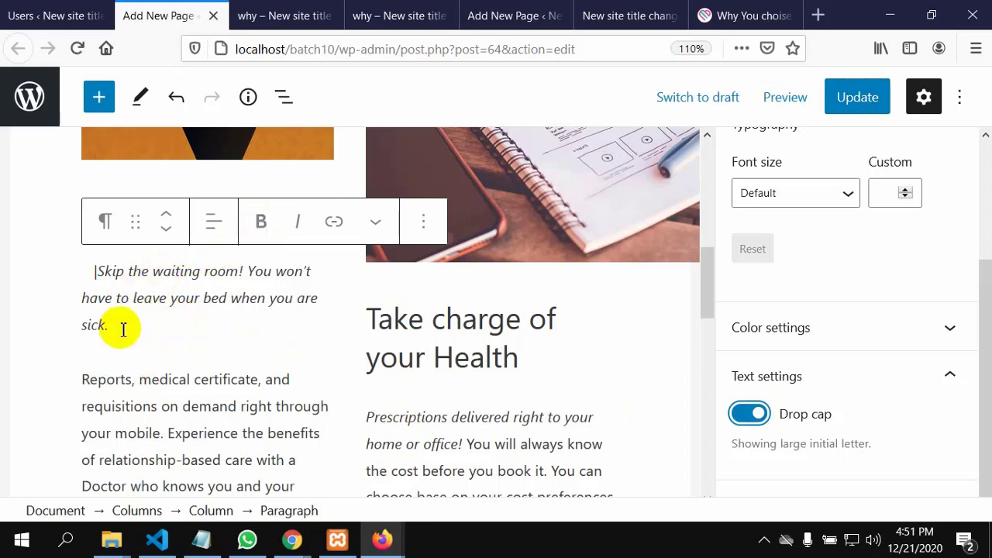
{"action": "key", "text": "ctrl+z"}
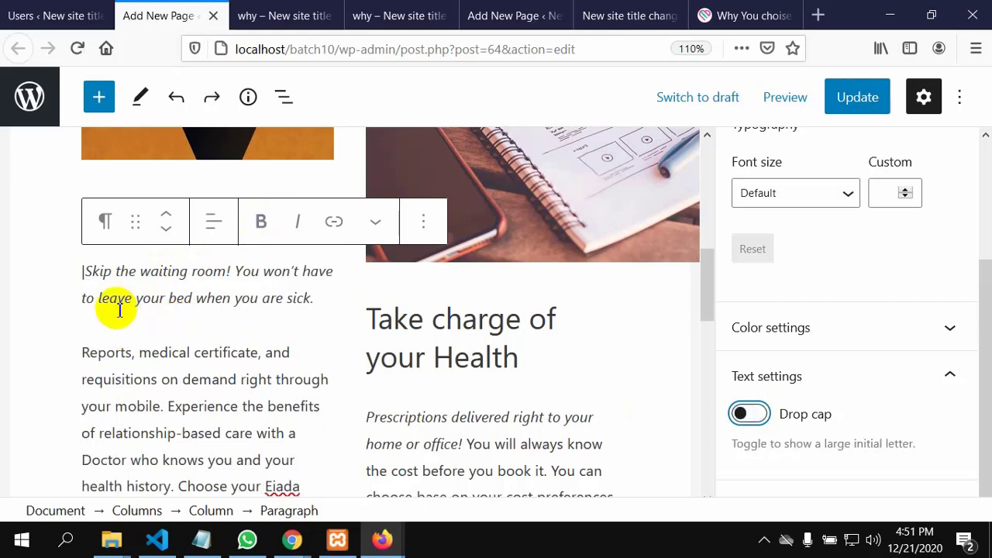
Examine the page from the column paragraphs down to the "Everything you need to maintain your health" heading block
{"action": "scroll", "coordinate": [109, 322], "scroll_direction": "down", "scroll_amount": 5}
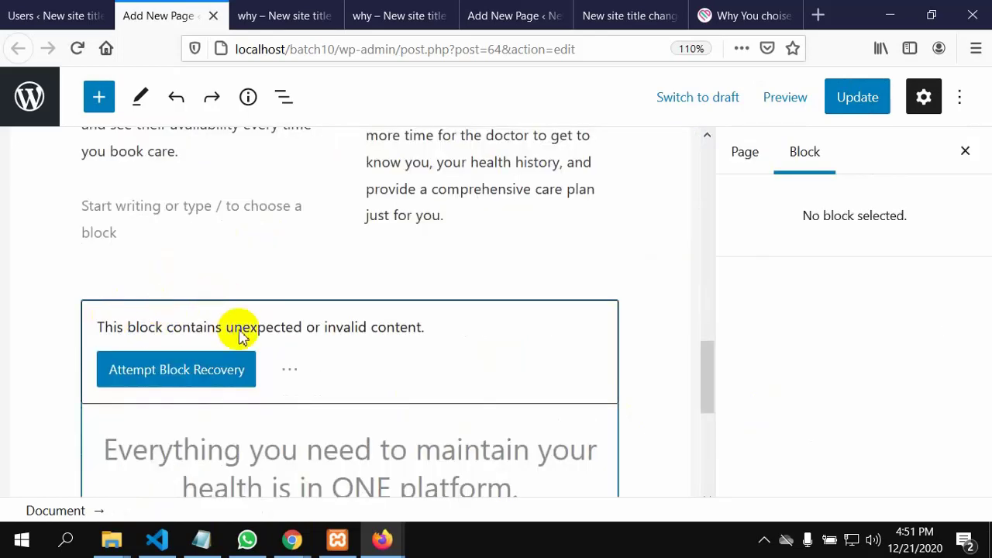
{"action": "left_click", "coordinate": [173, 250]}
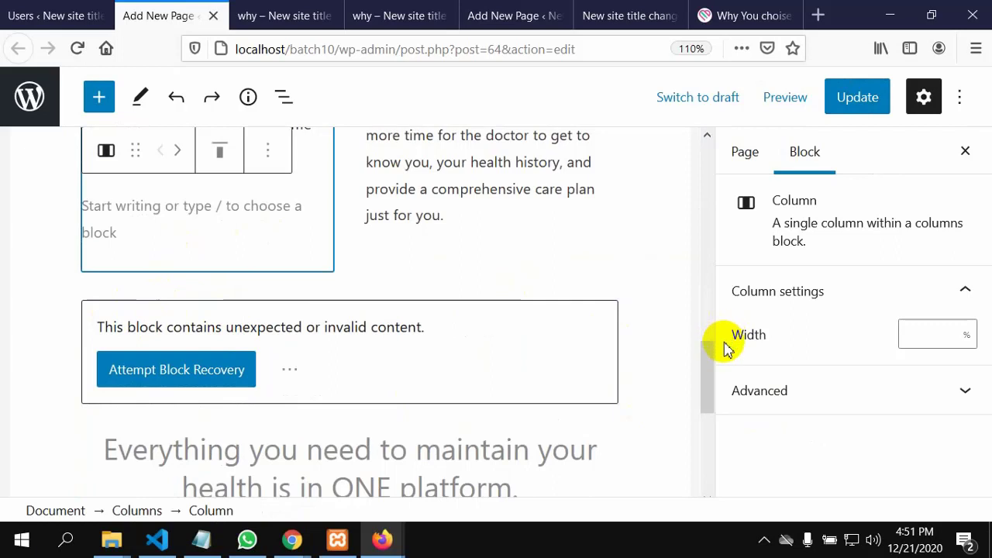
{"action": "left_click", "coordinate": [716, 361]}
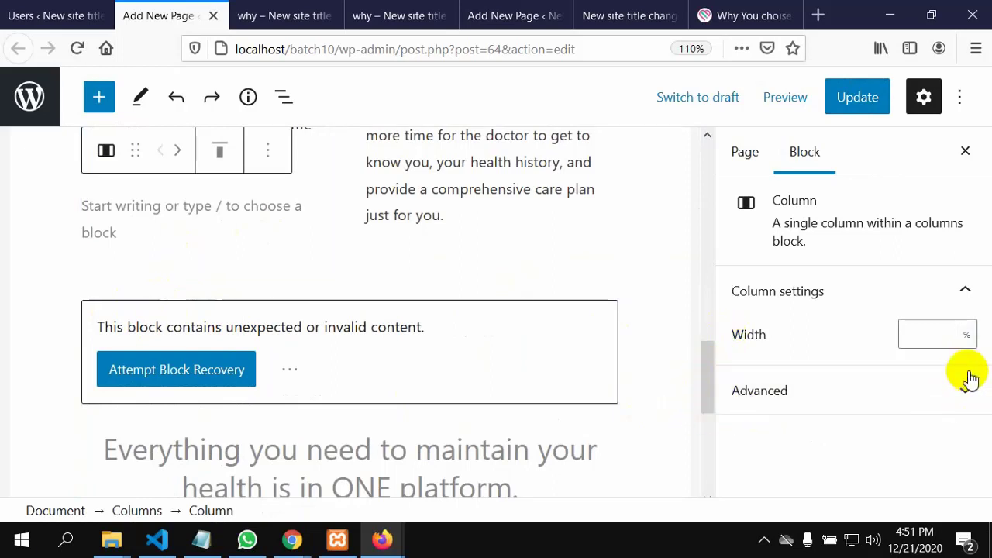
{"action": "scroll", "coordinate": [655, 409], "scroll_direction": "down", "scroll_amount": 3}
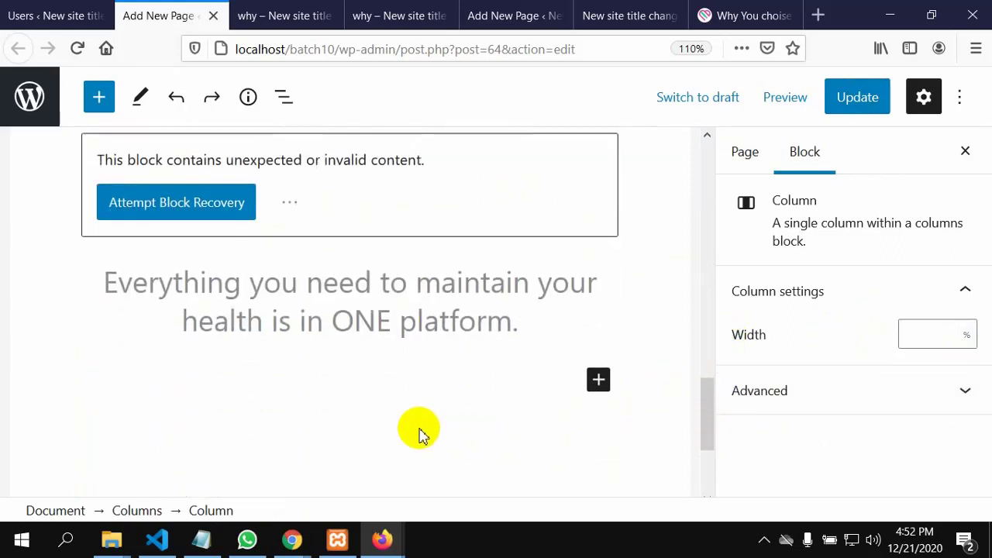
{"action": "left_click", "coordinate": [543, 330]}
{"action": "left_click", "coordinate": [540, 329]}
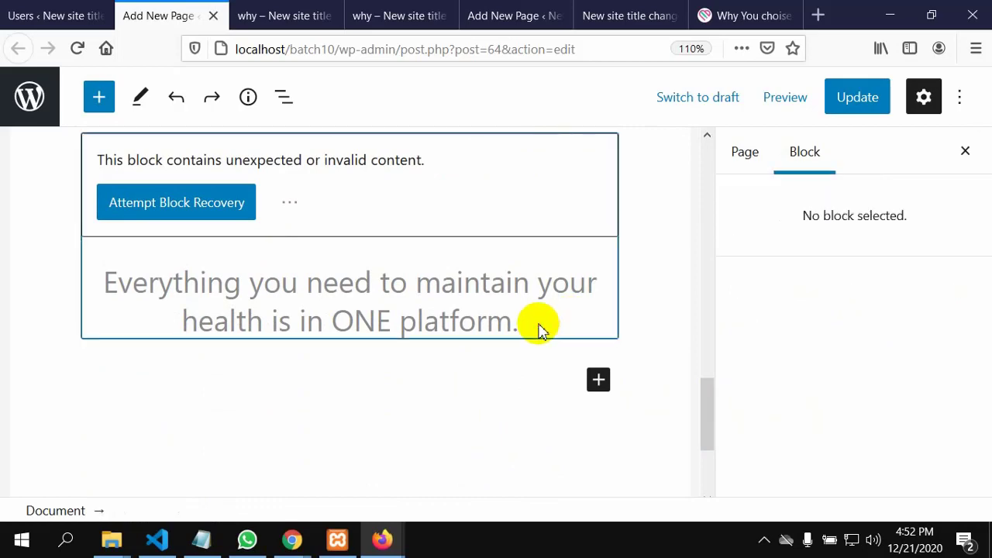
{"action": "left_click", "coordinate": [454, 390]}
{"action": "scroll", "coordinate": [327, 388], "scroll_direction": "up", "scroll_amount": 3}
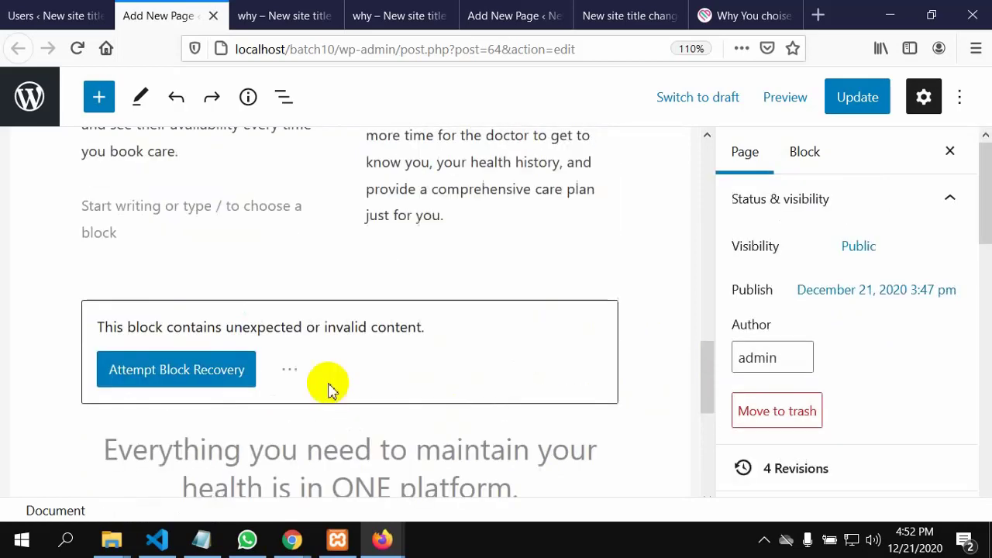
{"action": "scroll", "coordinate": [117, 295], "scroll_direction": "up", "scroll_amount": 3}
{"action": "scroll", "coordinate": [129, 267], "scroll_direction": "up", "scroll_amount": 2}
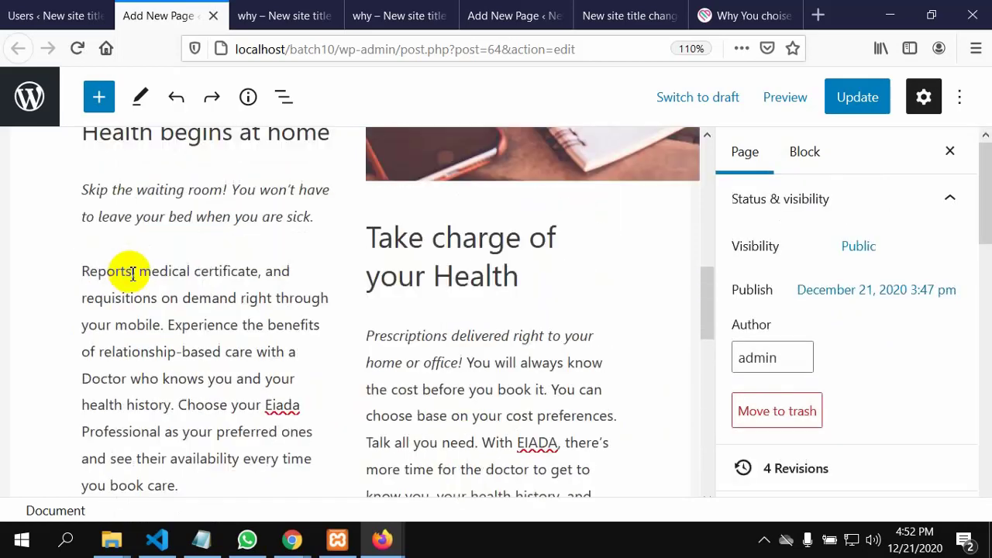
{"action": "scroll", "coordinate": [132, 275], "scroll_direction": "down", "scroll_amount": 2}
{"action": "scroll", "coordinate": [212, 371], "scroll_direction": "down", "scroll_amount": 3}
{"action": "scroll", "coordinate": [213, 370], "scroll_direction": "up", "scroll_amount": 1}
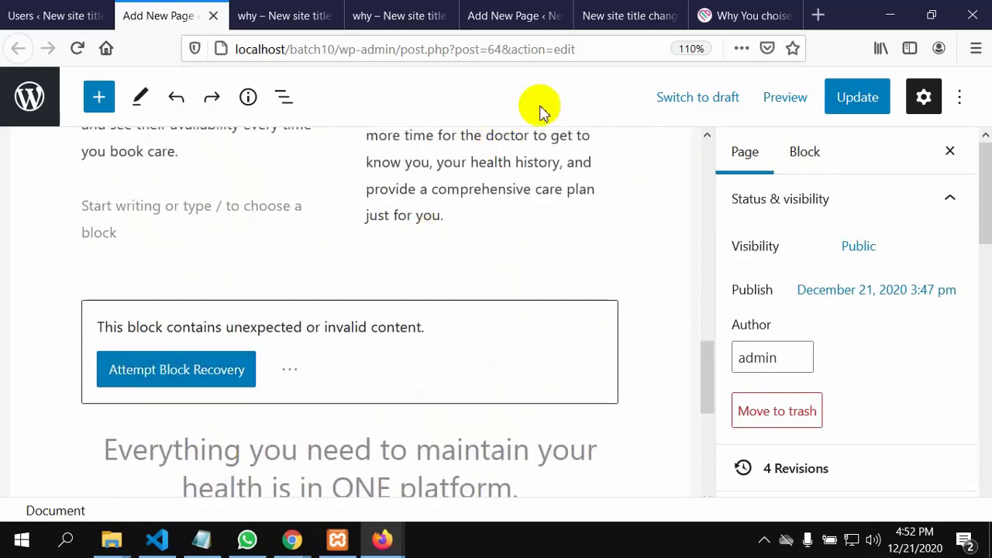
Return to the Eiada reference page and examine the red left borders beside the paragraphs in both columns
{"action": "left_click", "coordinate": [732, 17]}
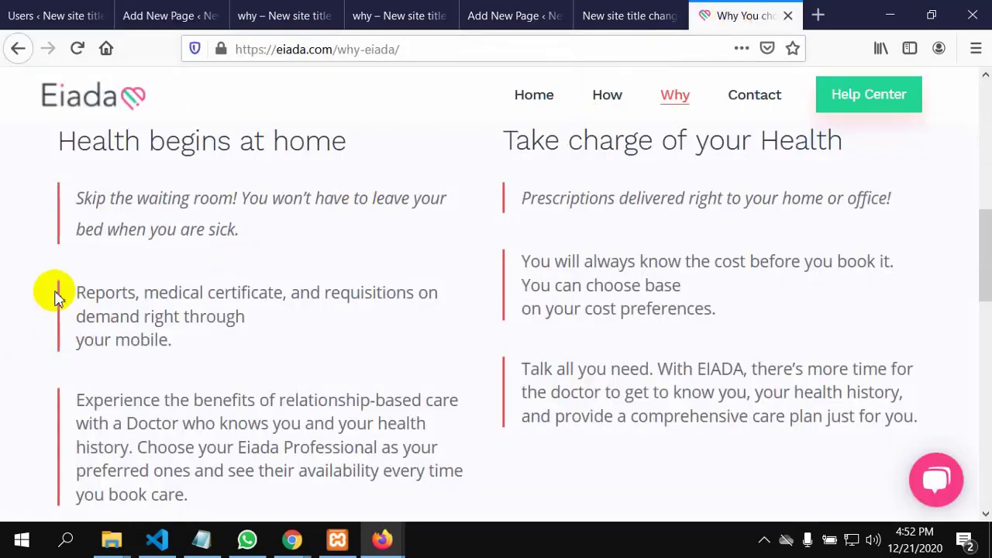
{"action": "left_click_drag", "start_coordinate": [54, 271], "coordinate": [122, 352]}
{"action": "left_click", "coordinate": [574, 310]}
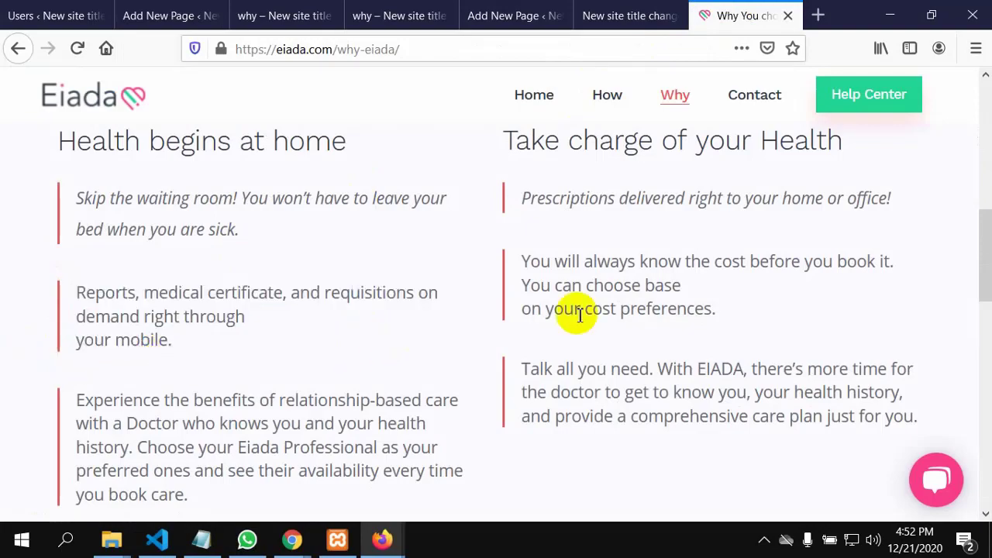
Examine the Eiada Why page from the health text columns down to the Help Center section
{"action": "scroll", "coordinate": [640, 303], "scroll_direction": "down", "scroll_amount": 7}
{"action": "scroll", "coordinate": [634, 313], "scroll_direction": "up", "scroll_amount": 7}
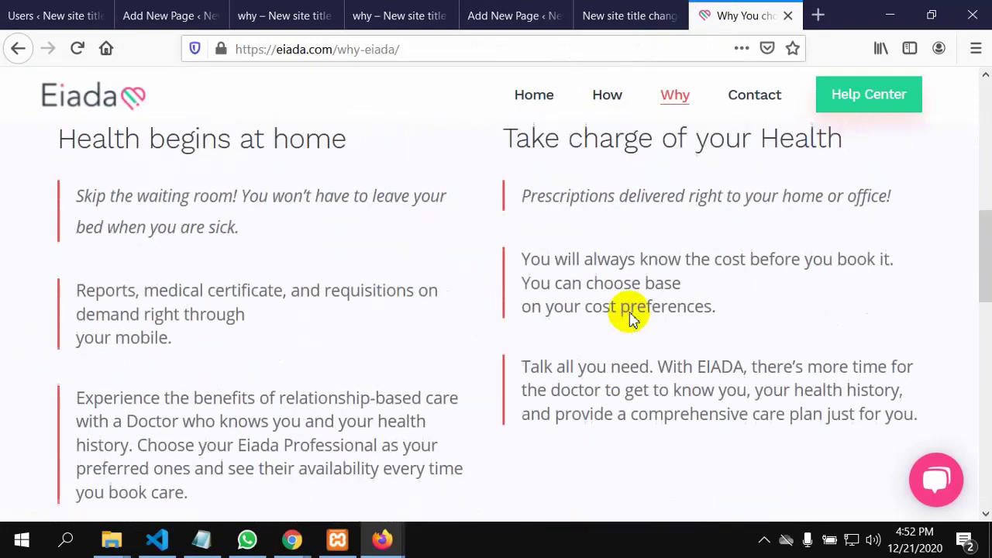
{"action": "scroll", "coordinate": [631, 313], "scroll_direction": "down", "scroll_amount": 9}
{"action": "scroll", "coordinate": [631, 318], "scroll_direction": "up", "scroll_amount": 5}
{"action": "scroll", "coordinate": [631, 312], "scroll_direction": "down", "scroll_amount": 5}
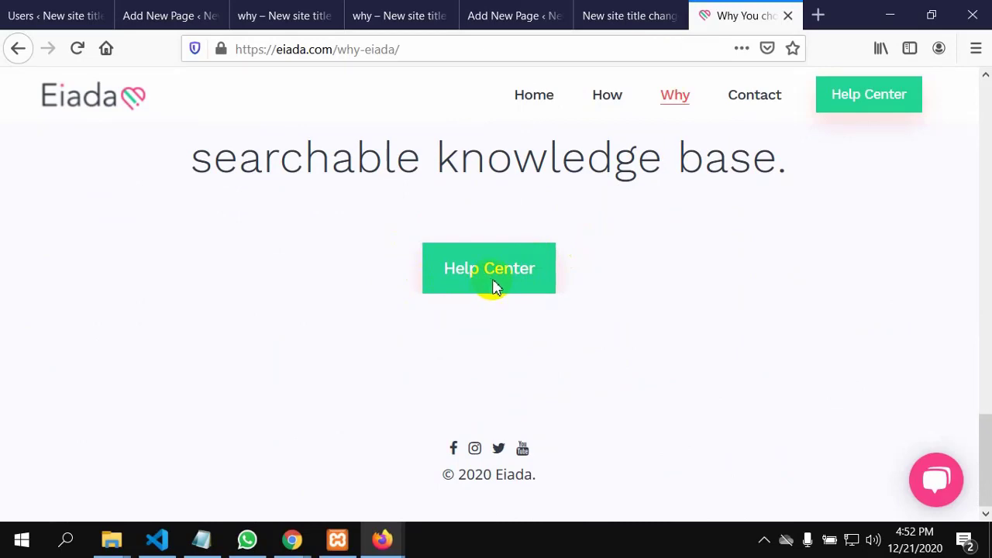
{"action": "scroll", "coordinate": [496, 283], "scroll_direction": "up", "scroll_amount": 5}
{"action": "scroll", "coordinate": [498, 283], "scroll_direction": "down", "scroll_amount": 5}
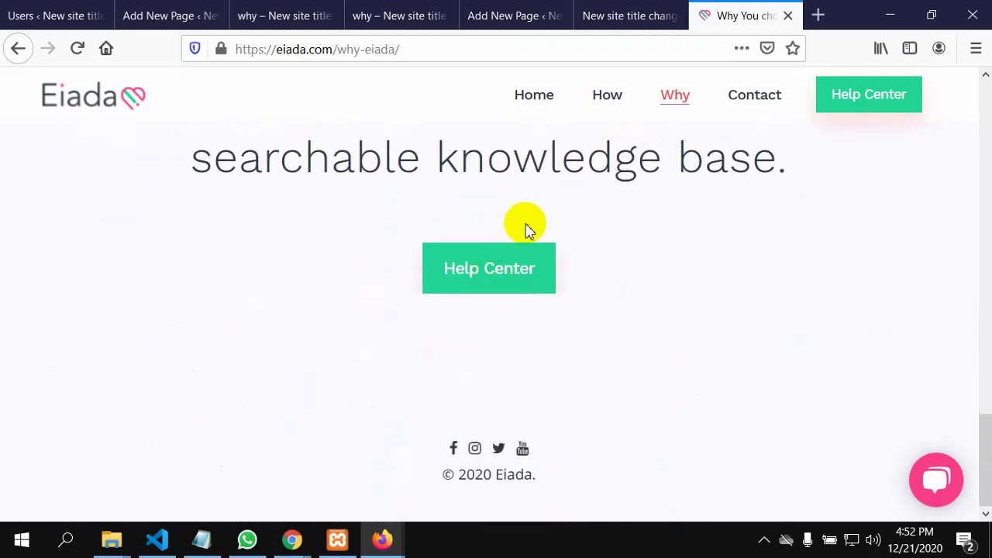
Switch to the WordPress page editor and hide the settings sidebar at the end of the page content
{"action": "left_click", "coordinate": [160, 16]}
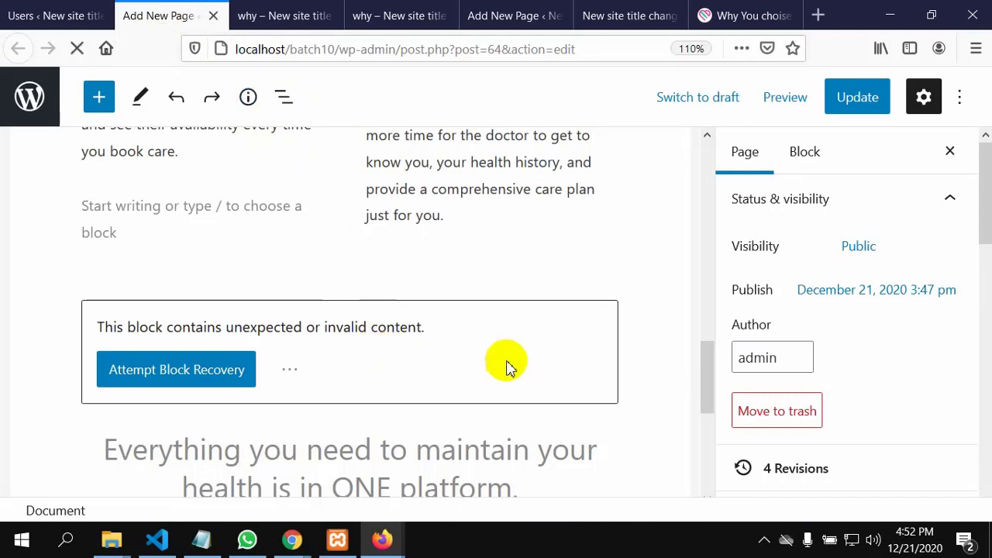
{"action": "left_click", "coordinate": [408, 465]}
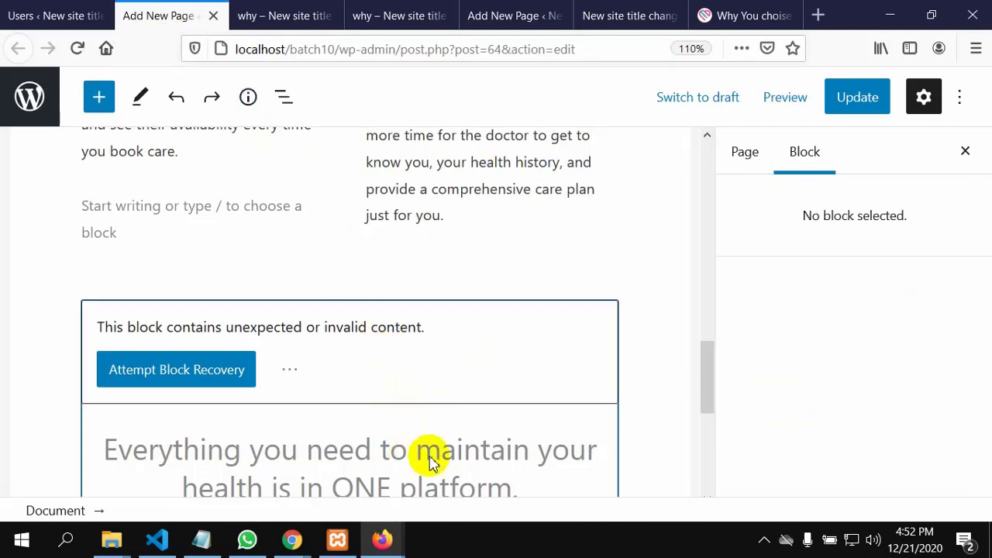
{"action": "left_click", "coordinate": [647, 379]}
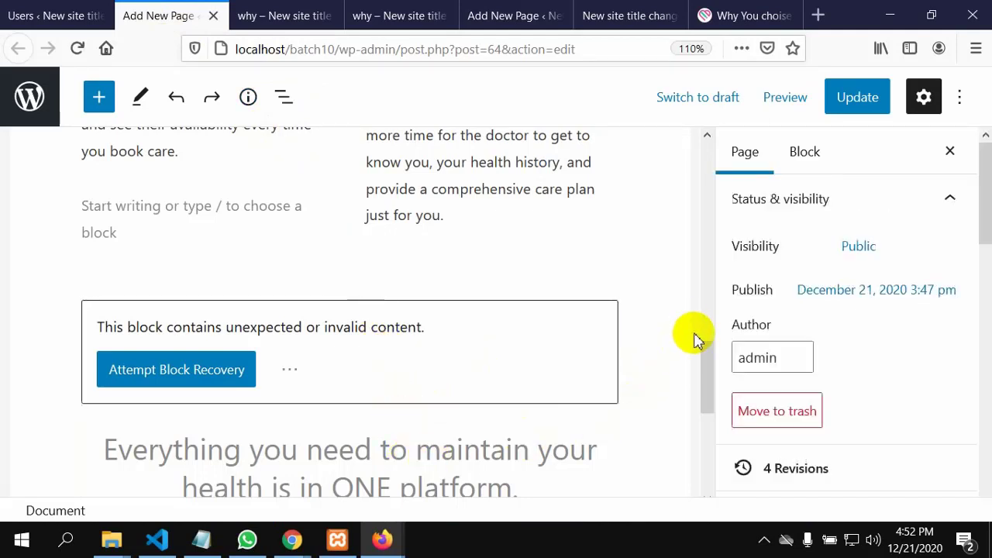
{"action": "scroll", "coordinate": [695, 341], "scroll_direction": "down", "scroll_amount": 2}
{"action": "left_click", "coordinate": [921, 97]}
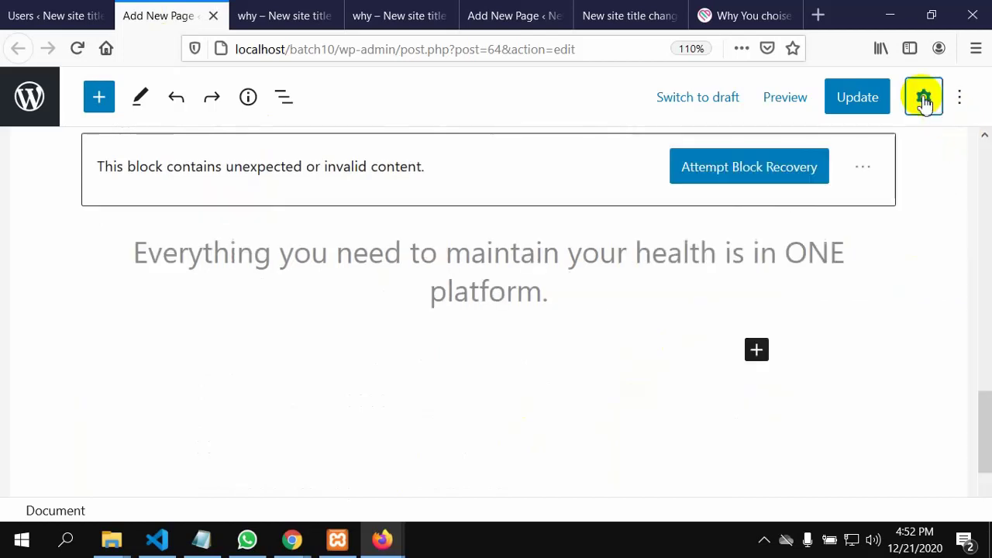
{"action": "left_click", "coordinate": [755, 351]}
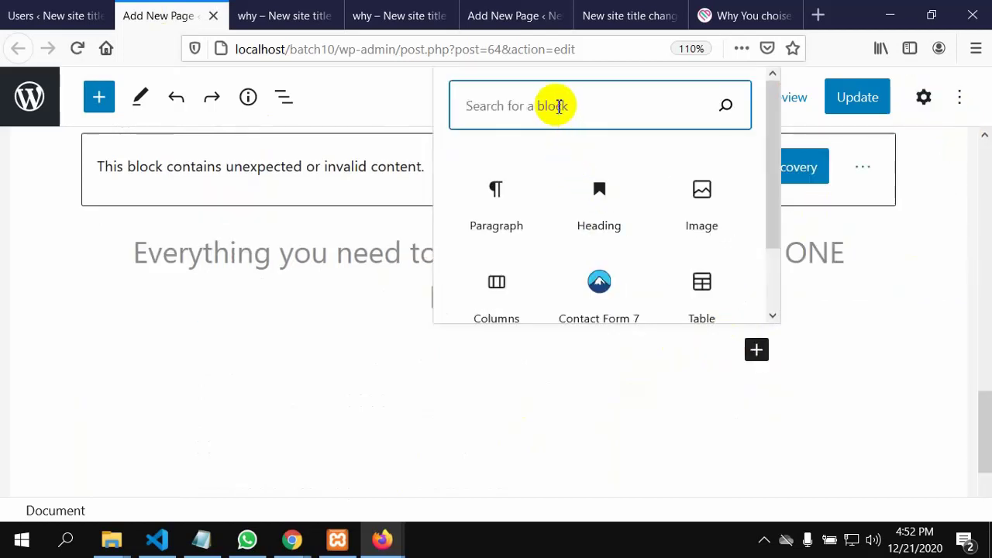
{"action": "type", "text": "bu"}
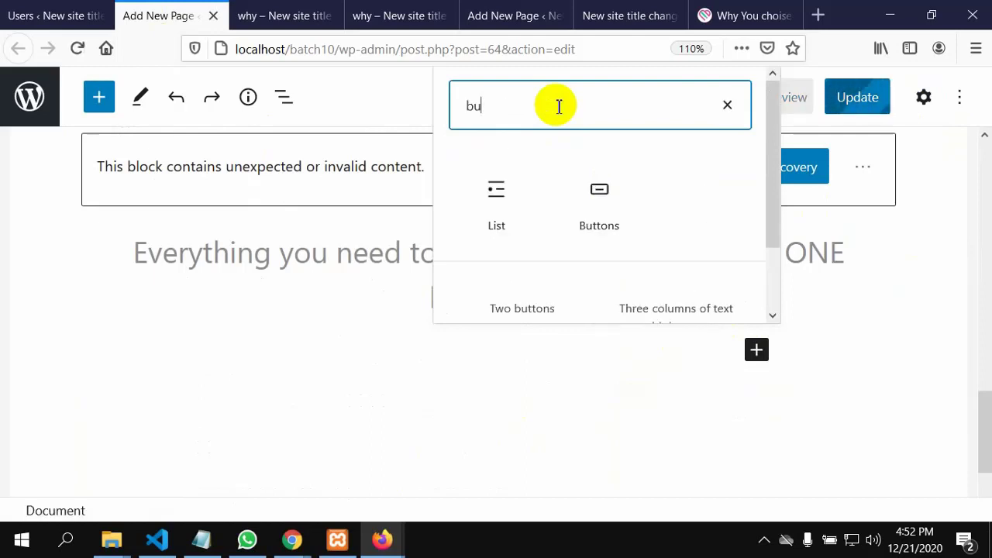
{"action": "key", "text": "BackSpace"}
{"action": "key", "text": "BackSpace"}
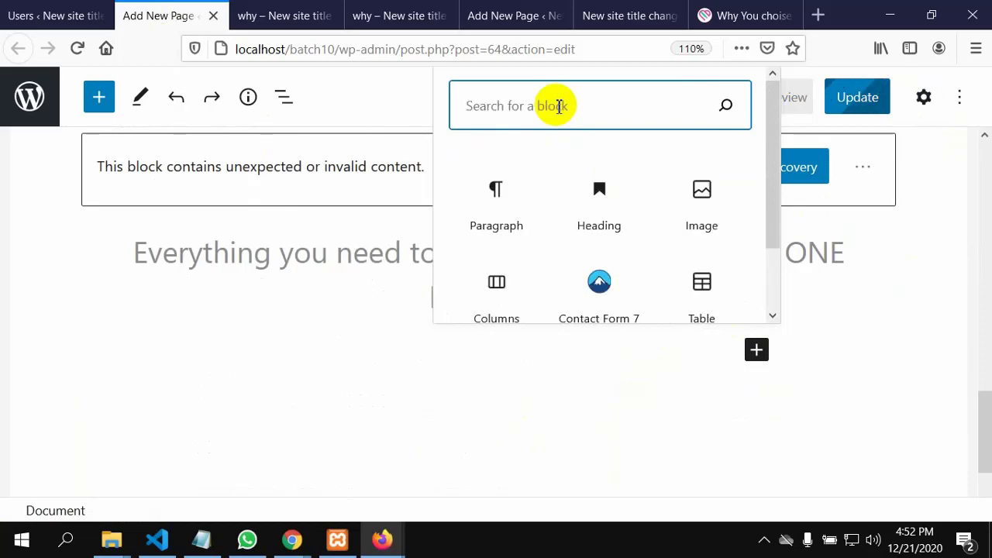
{"action": "left_click", "coordinate": [379, 408]}
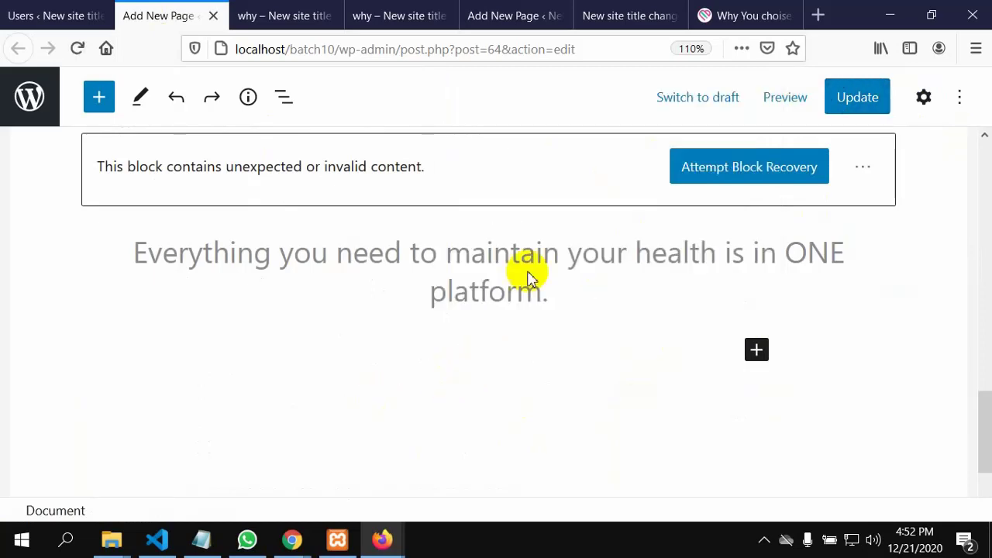
Copy the heading "Find answers instantly with our searchable knowledge base." from the Eiada Why page
{"action": "left_click", "coordinate": [724, 15]}
{"action": "scroll", "coordinate": [560, 276], "scroll_direction": "up", "scroll_amount": 5}
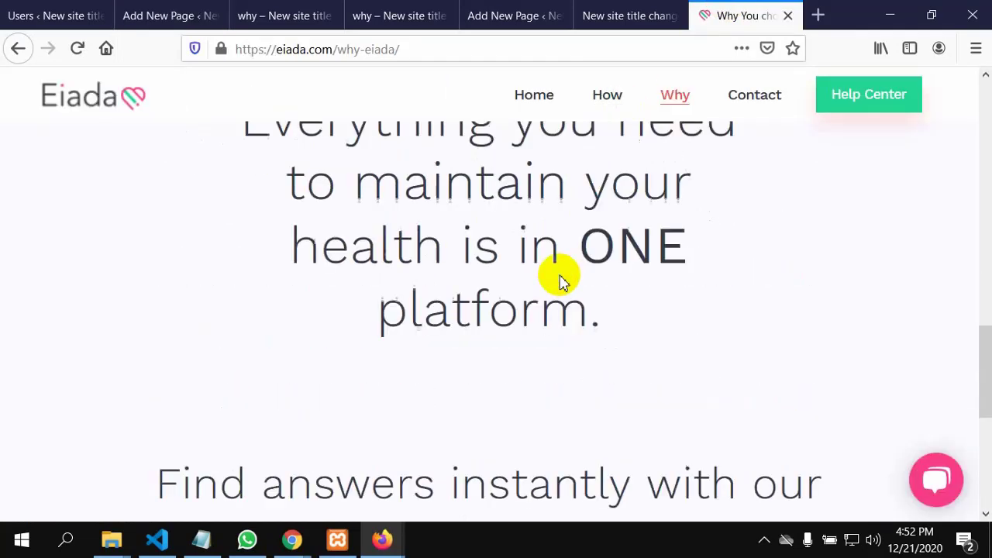
{"action": "scroll", "coordinate": [372, 237], "scroll_direction": "down", "scroll_amount": 5}
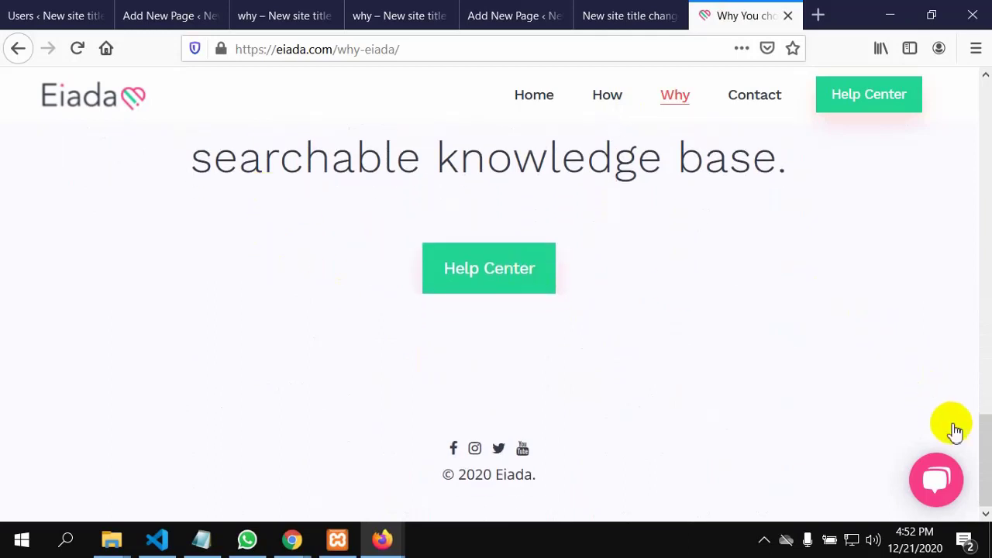
{"action": "mouse_move", "coordinate": [985, 433]}
{"action": "left_mouse_down"}
{"action": "mouse_move", "coordinate": [989, 356]}
{"action": "mouse_move", "coordinate": [976, 337]}
{"action": "mouse_move", "coordinate": [981, 396]}
{"action": "left_mouse_up"}
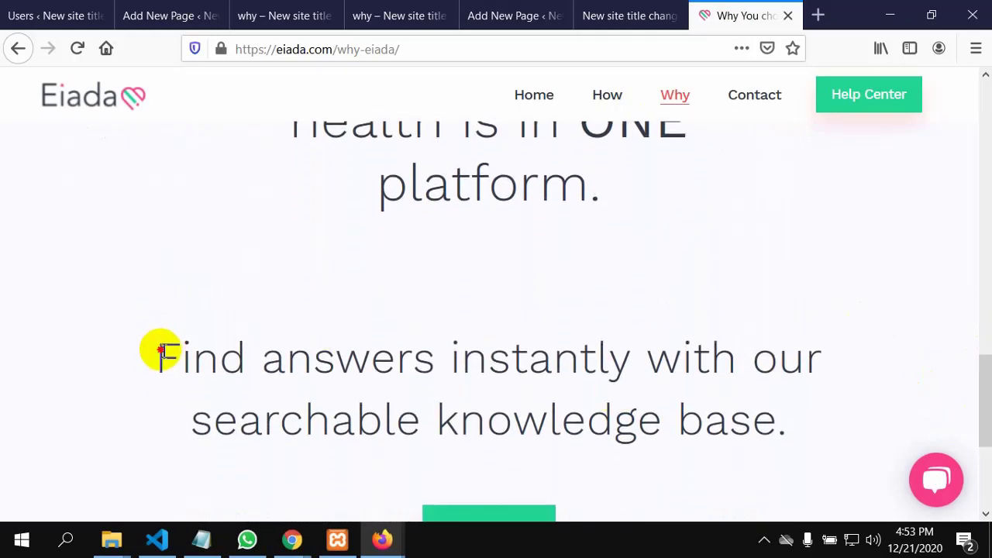
{"action": "left_click_drag", "start_coordinate": [160, 350], "coordinate": [813, 432]}
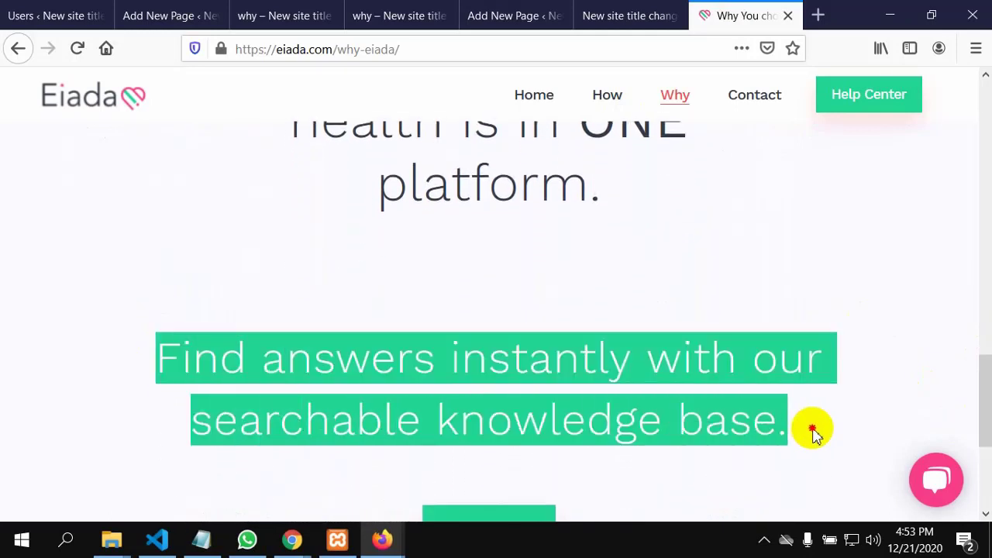
{"action": "right_click", "coordinate": [612, 364]}
{"action": "left_click", "coordinate": [640, 377]}
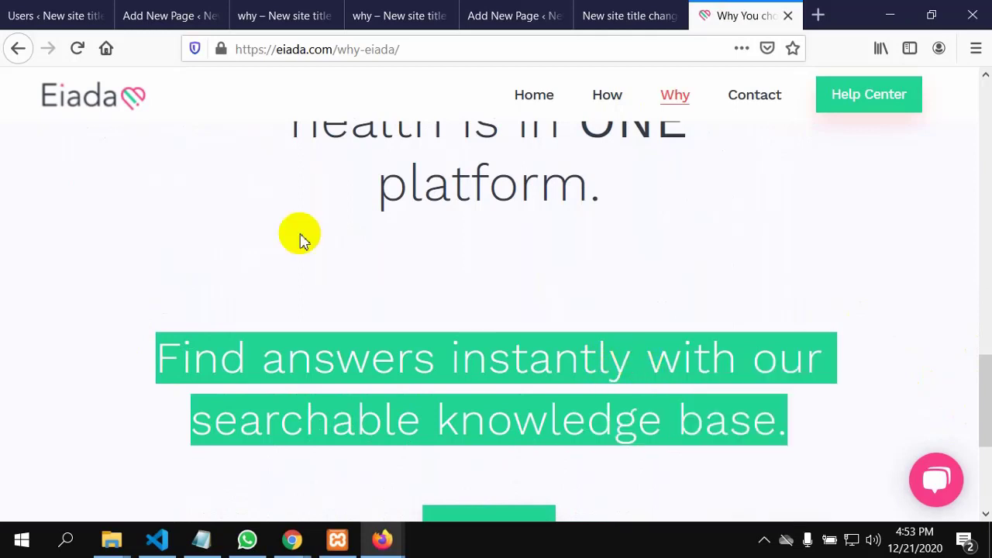
In the WordPress editor, convert the invalid "Everything you need to maintain your health" block to a Classic block
{"action": "left_click", "coordinate": [166, 21]}
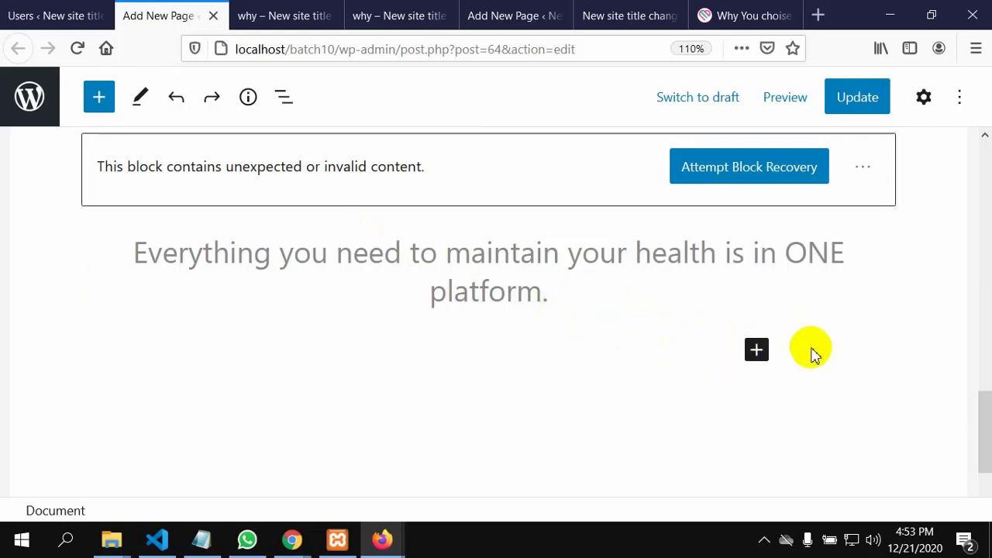
{"action": "scroll", "coordinate": [812, 349], "scroll_direction": "up", "scroll_amount": 2}
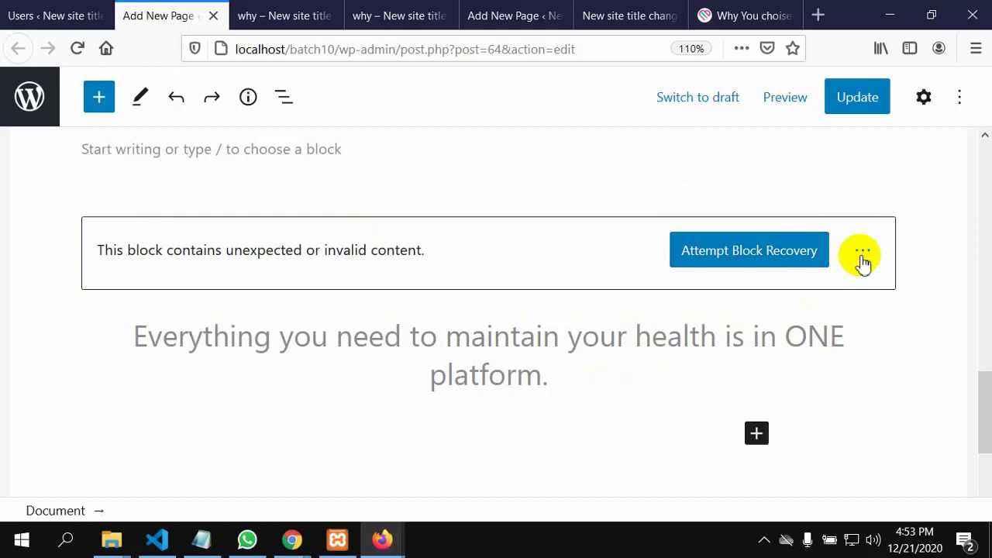
{"action": "left_click", "coordinate": [863, 256]}
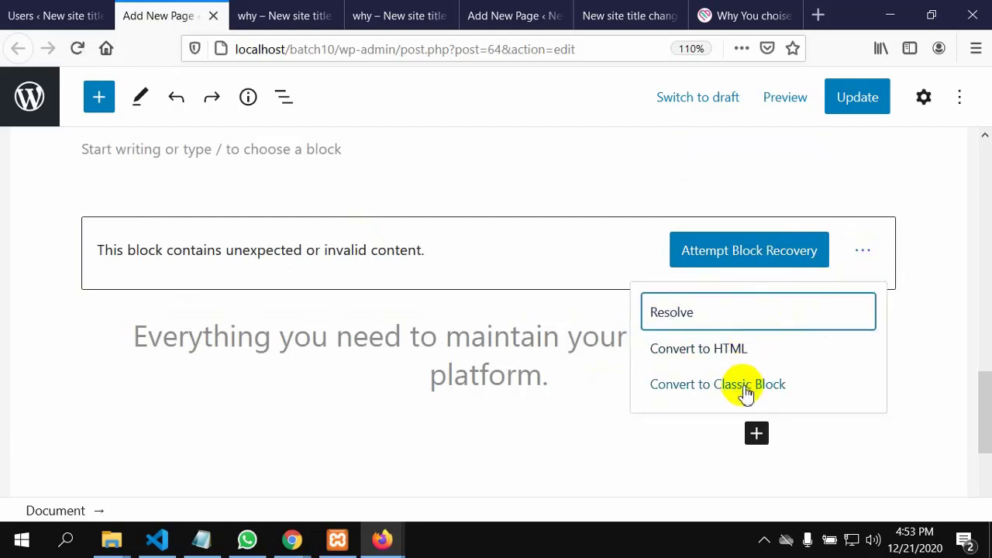
{"action": "left_click", "coordinate": [745, 391]}
{"action": "left_click", "coordinate": [746, 392]}
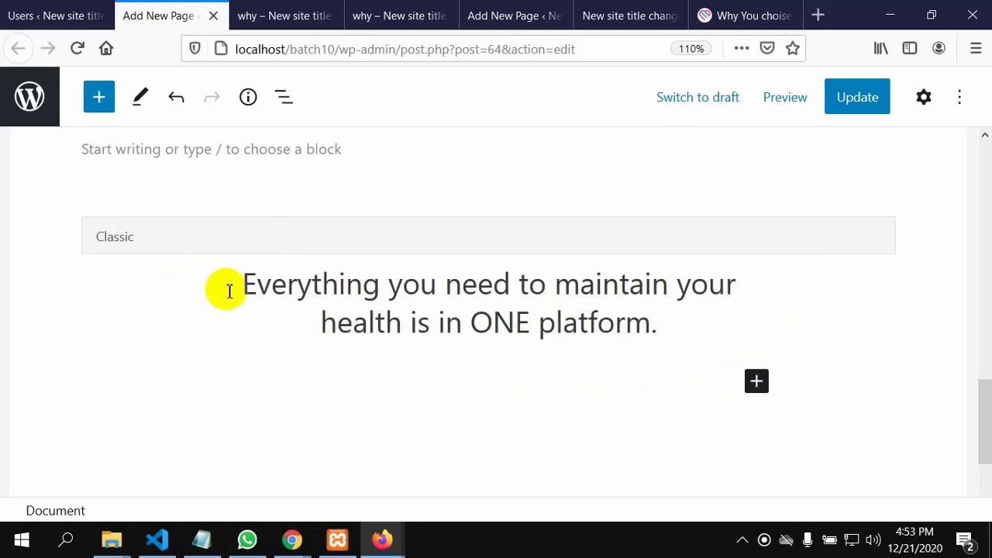
{"action": "left_click", "coordinate": [333, 271]}
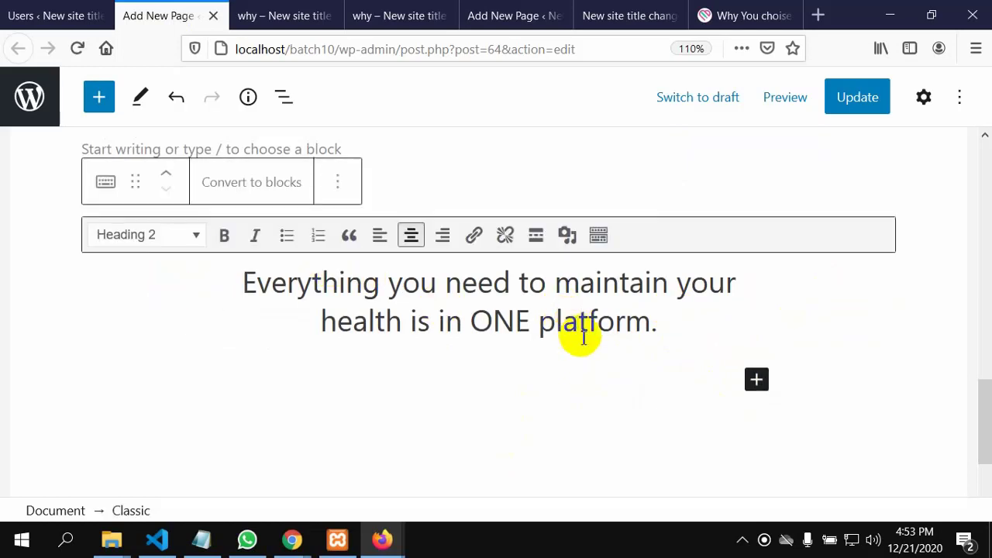
Add two empty paragraphs below the "ONE platform" heading and paste the copied knowledge base sentence into a third
{"action": "left_click", "coordinate": [656, 351]}
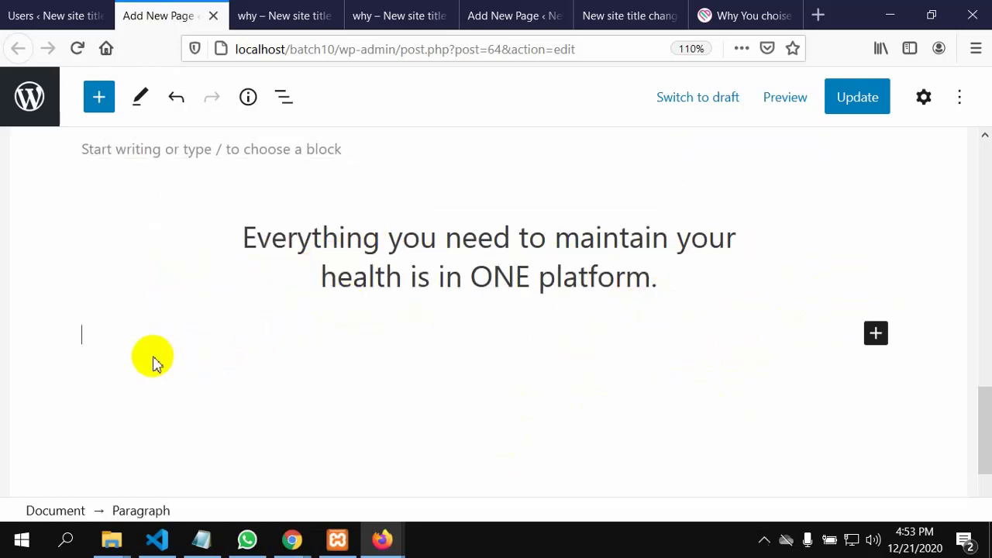
{"action": "key", "text": "Return"}
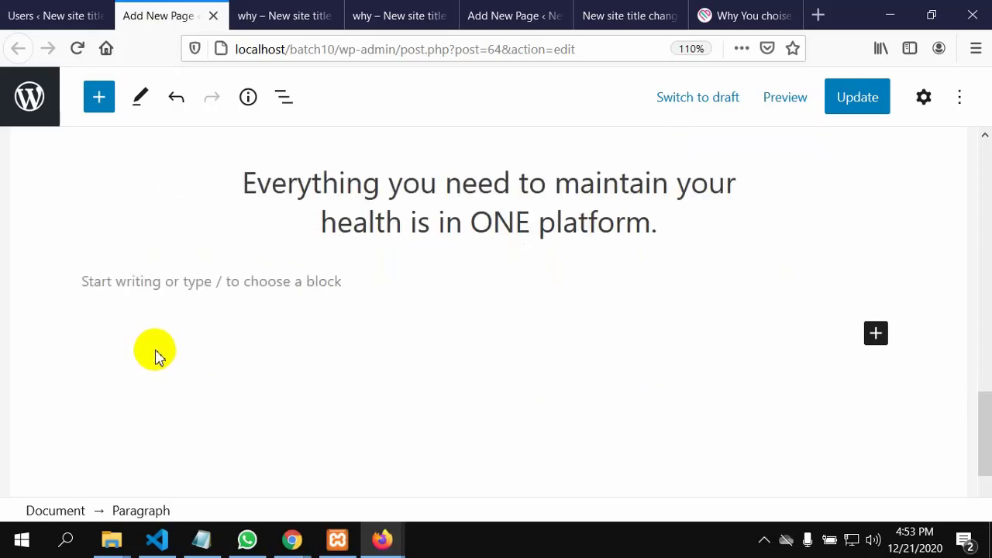
{"action": "key", "text": "Return"}
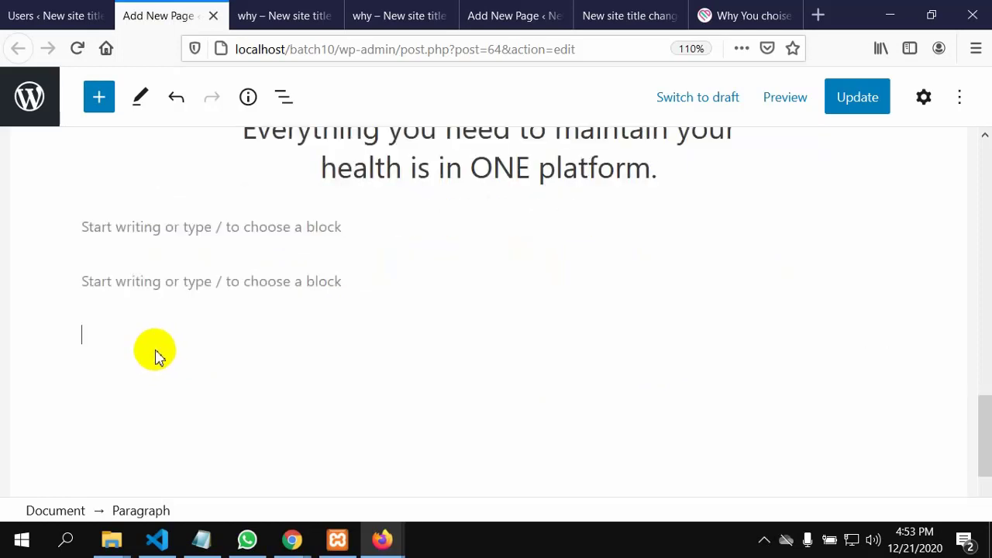
{"action": "right_click", "coordinate": [90, 330]}
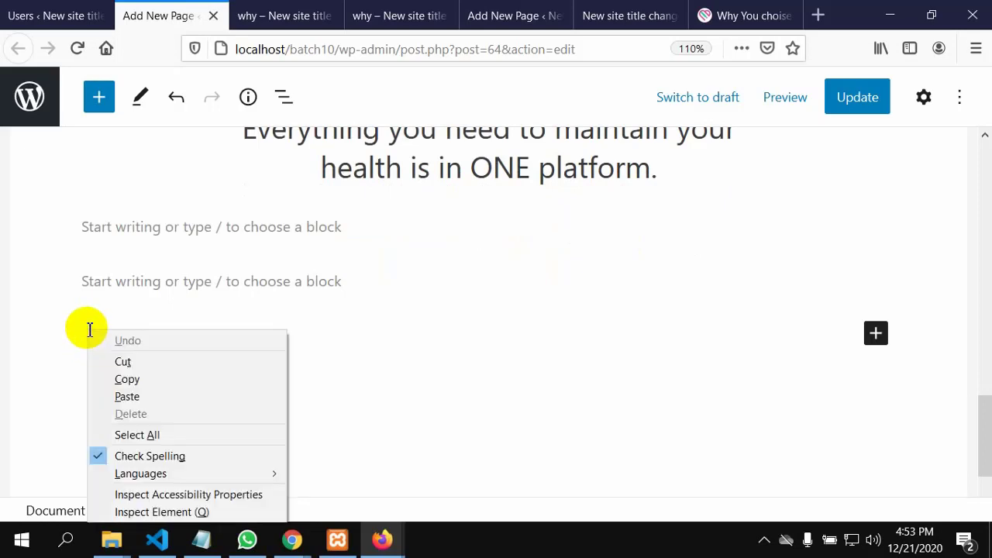
{"action": "left_click", "coordinate": [122, 397]}
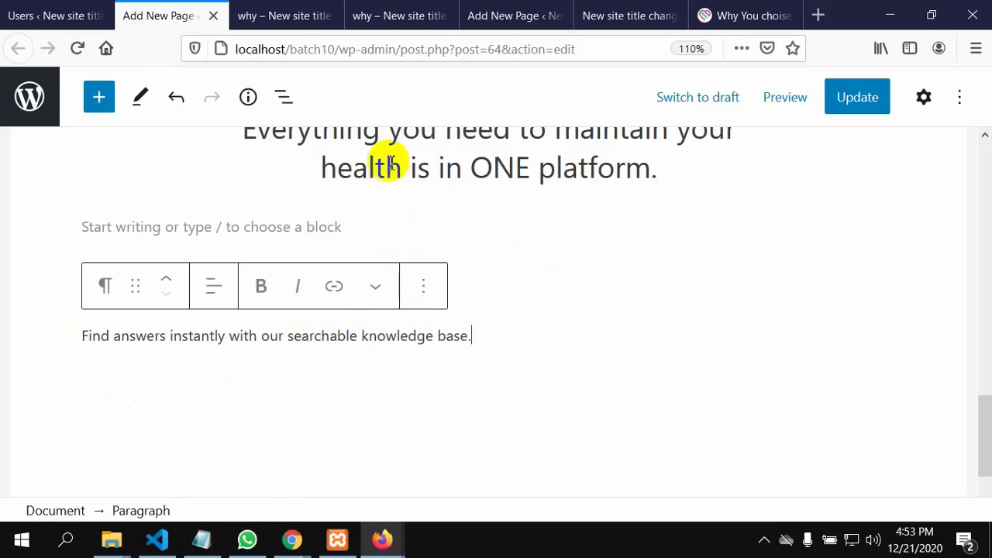
Switch the "Find answers instantly" paragraph block to HTML editing
{"action": "scroll", "coordinate": [390, 167], "scroll_direction": "up", "scroll_amount": 2}
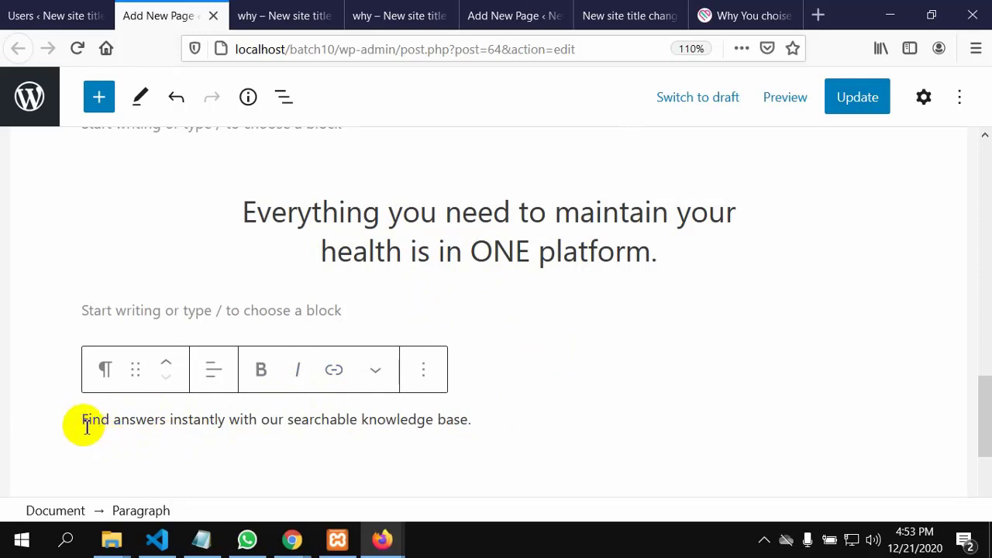
{"action": "left_click", "coordinate": [423, 372]}
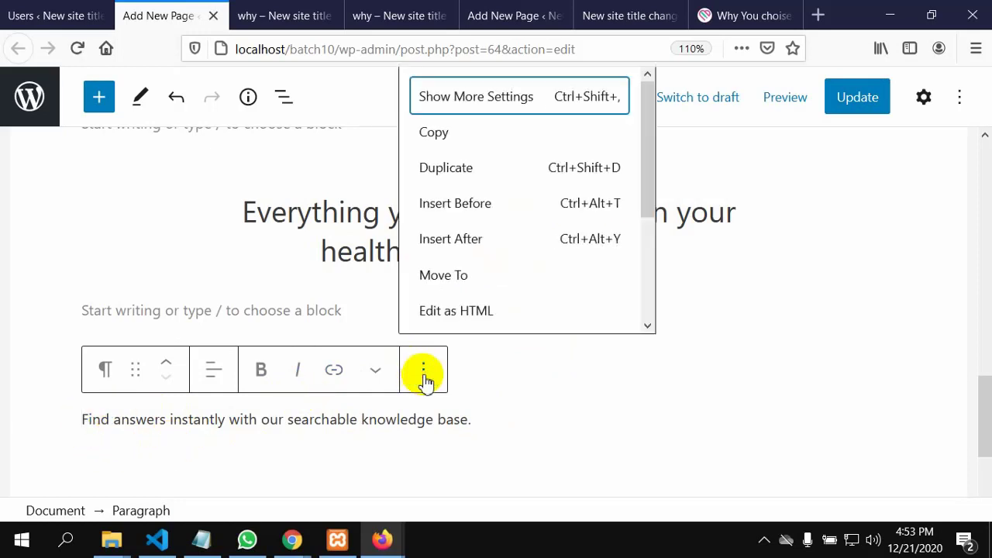
{"action": "left_click", "coordinate": [480, 315]}
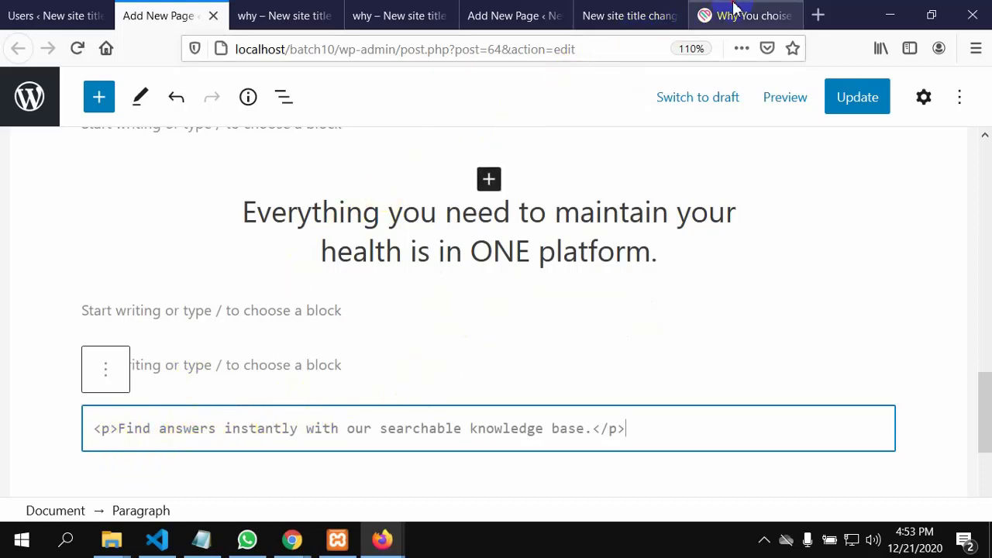
Compare the knowledge base heading on the Eiada page with the h2 markup in test.html, and return to the page editor
{"action": "left_click", "coordinate": [732, 14]}
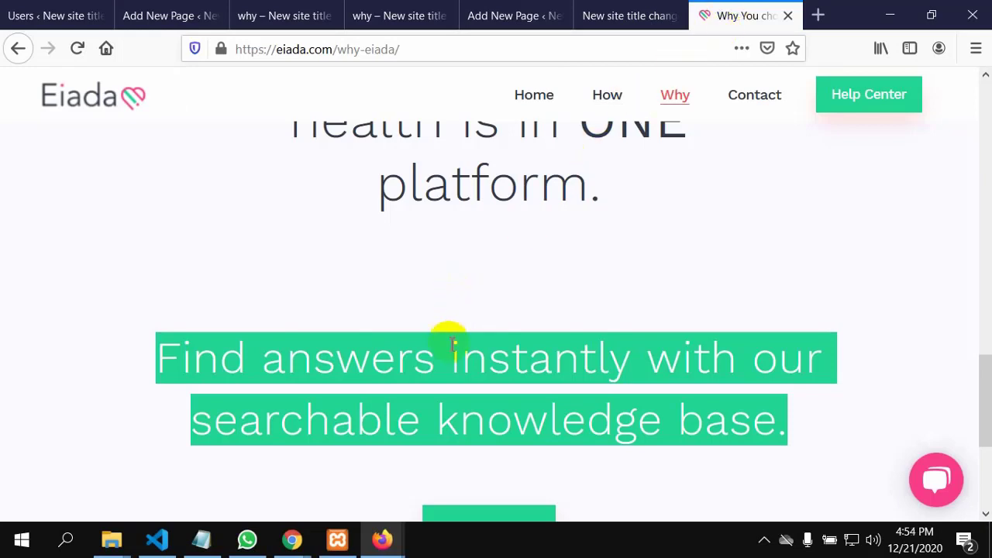
{"action": "left_click", "coordinate": [242, 296]}
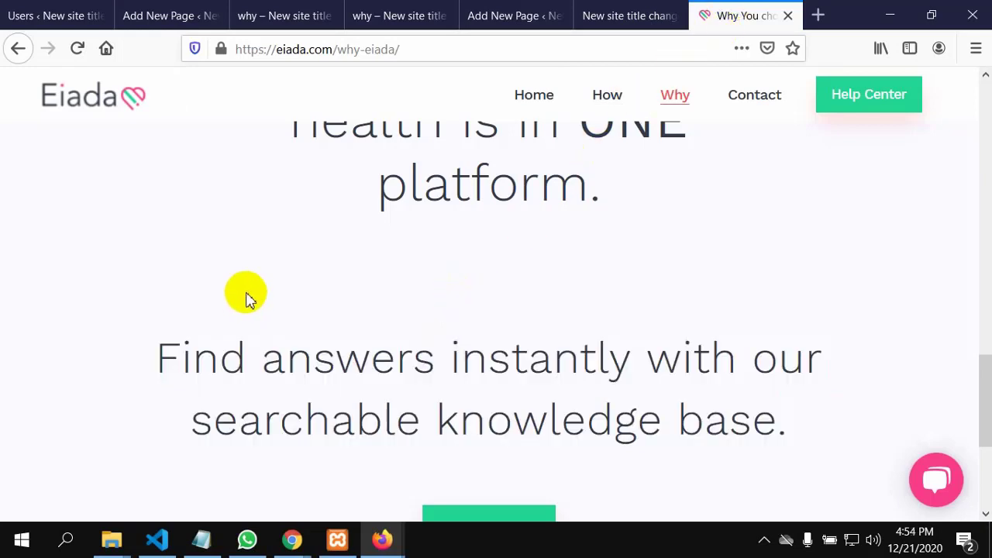
{"action": "left_click", "coordinate": [154, 544]}
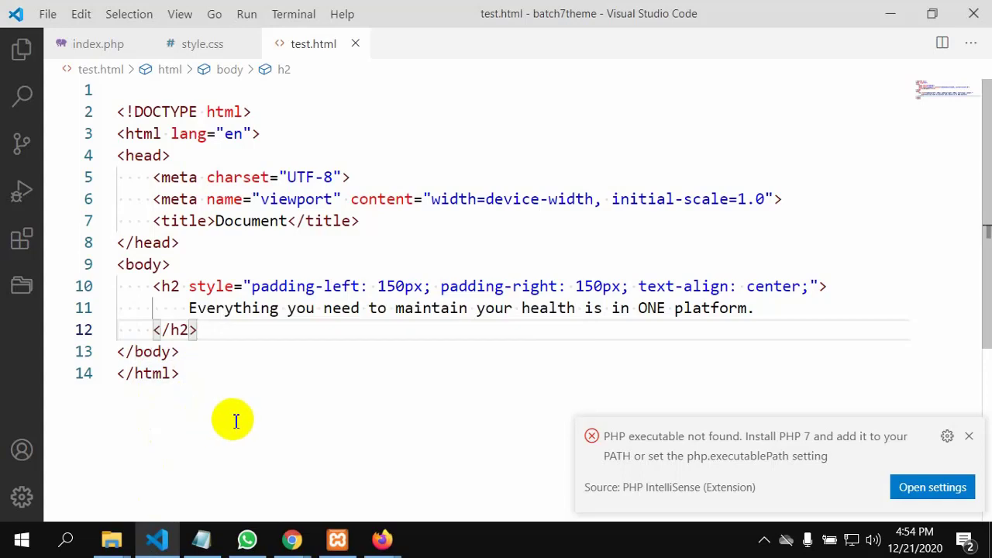
{"action": "scroll", "coordinate": [232, 417], "scroll_direction": "down", "scroll_amount": 1}
{"action": "mouse_move", "coordinate": [380, 535]}
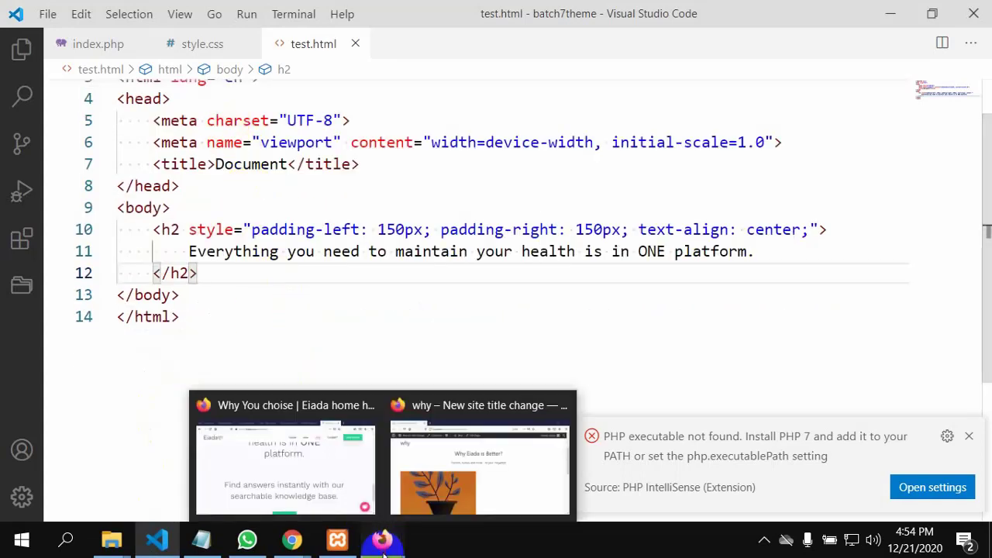
{"action": "left_click", "coordinate": [327, 502]}
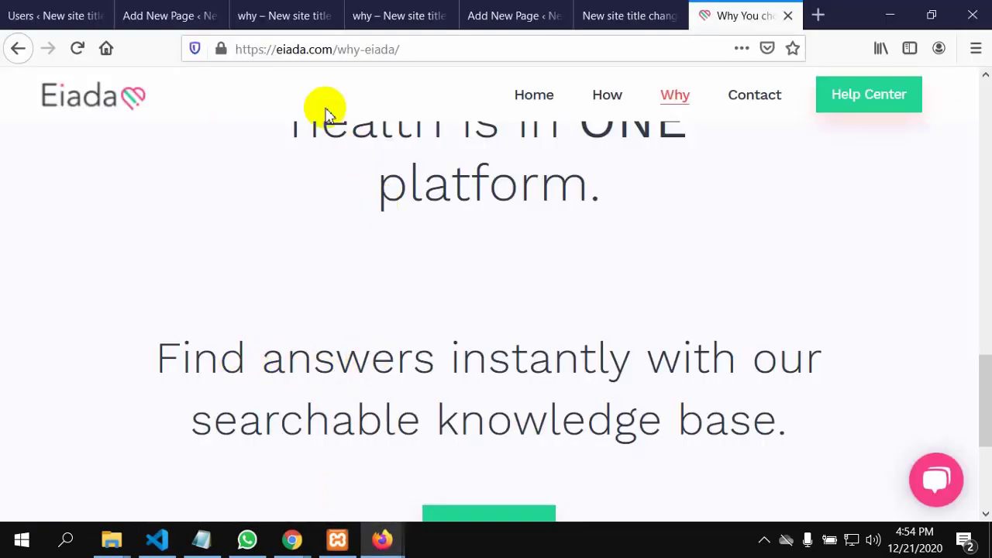
{"action": "left_click", "coordinate": [159, 17]}
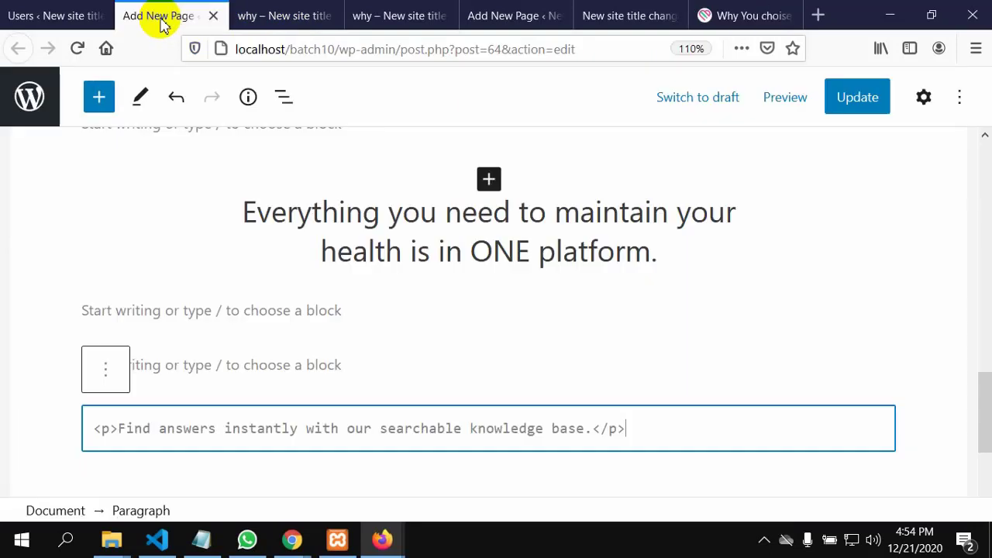
Add an inline style attribute with text-align:center to the opening p tag of the "Find answers instantly" paragraph
{"action": "left_click", "coordinate": [114, 432]}
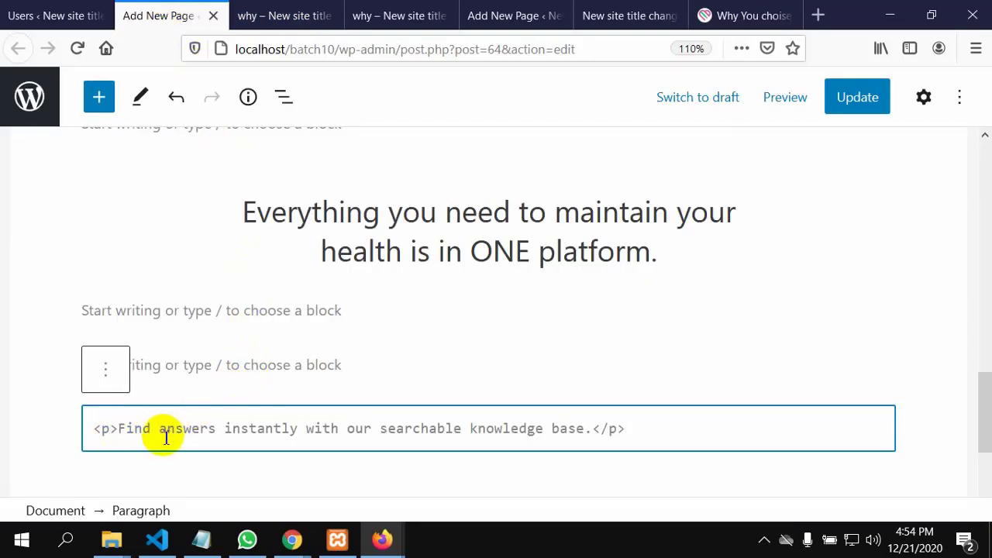
{"action": "type", "text": "st"}
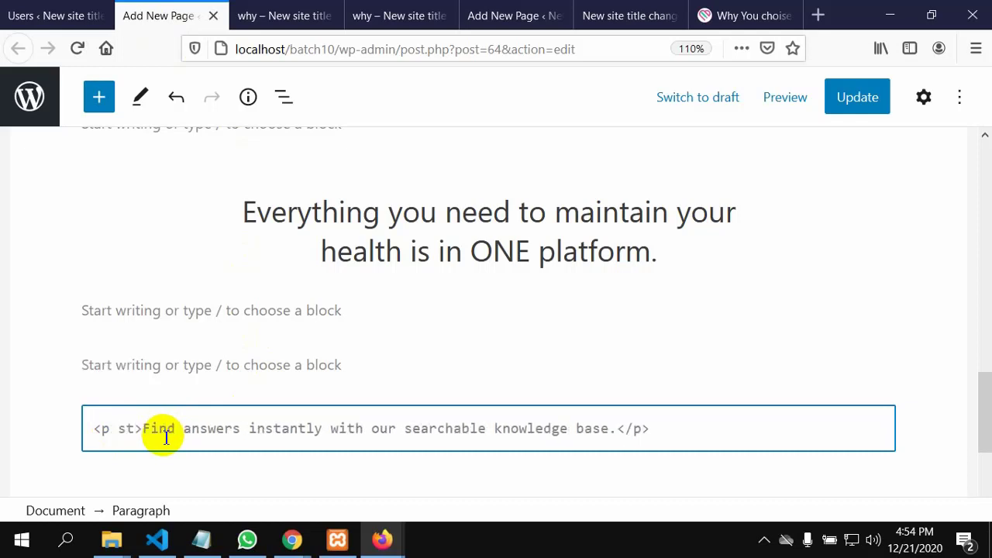
{"action": "type", "text": "yle"}
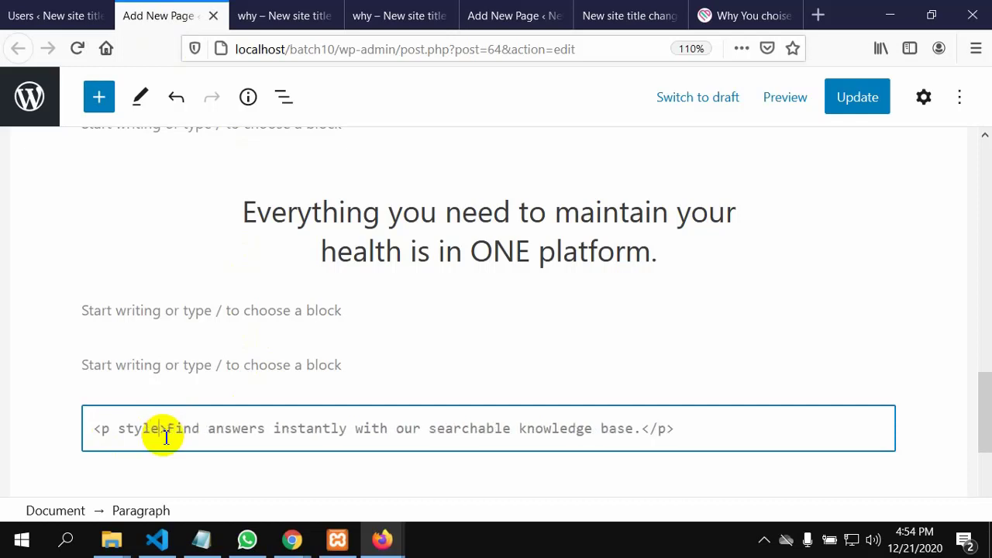
{"action": "type", "text": "="}
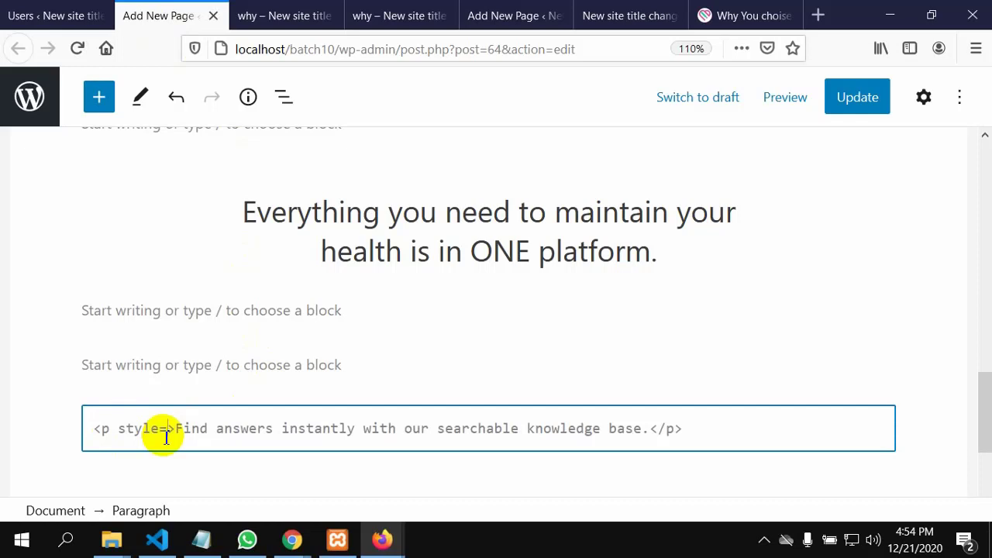
{"action": "type", "text": "\""}
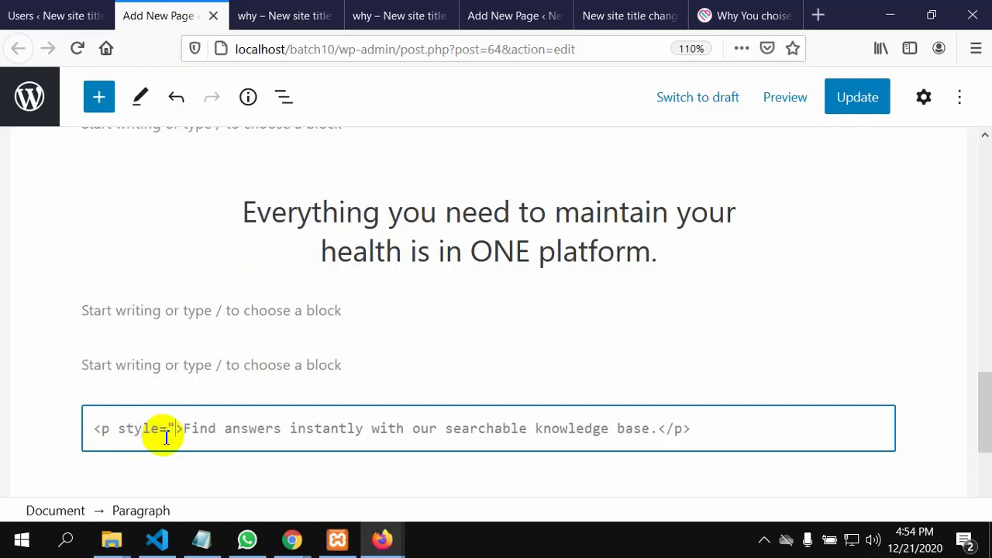
{"action": "type", "text": "text"}
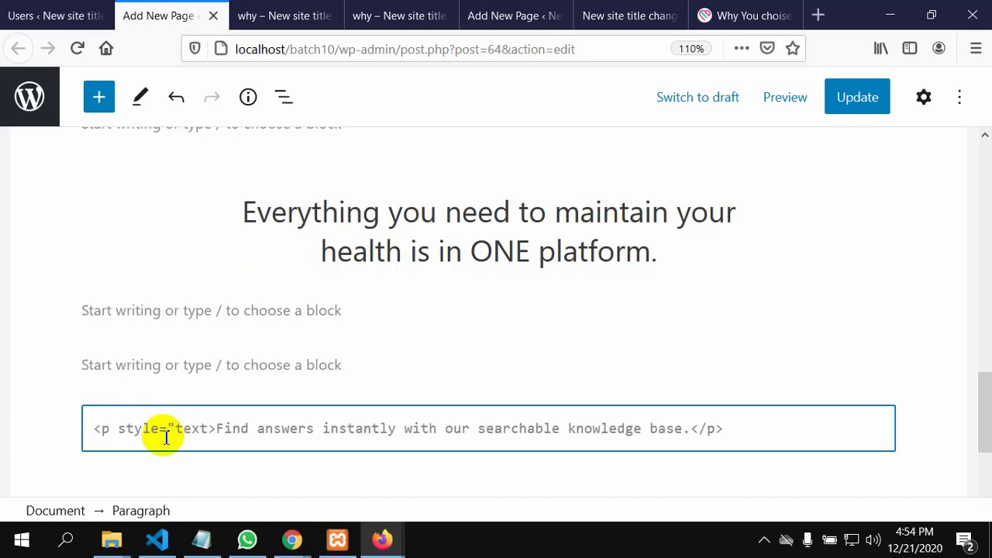
{"action": "type", "text": "-"}
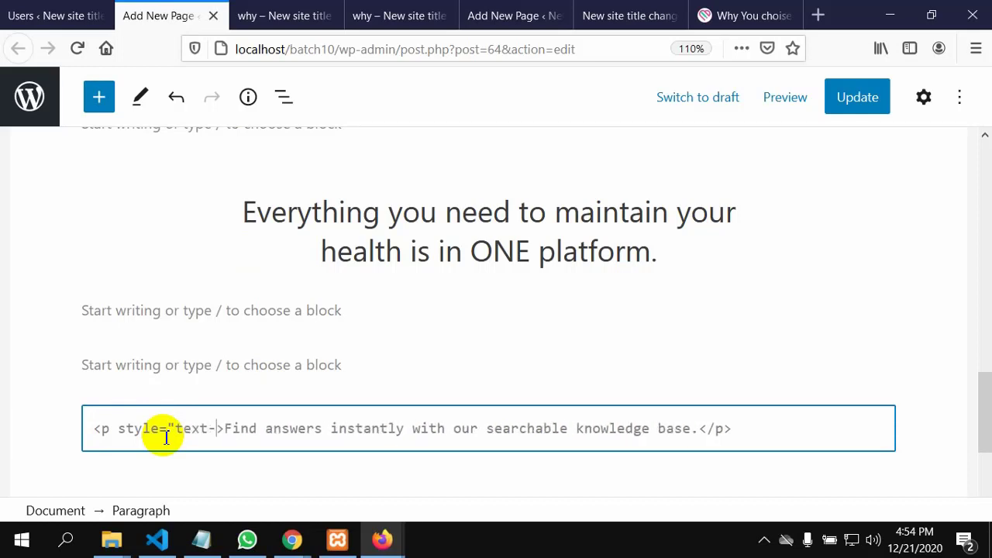
{"action": "type", "text": "alig"}
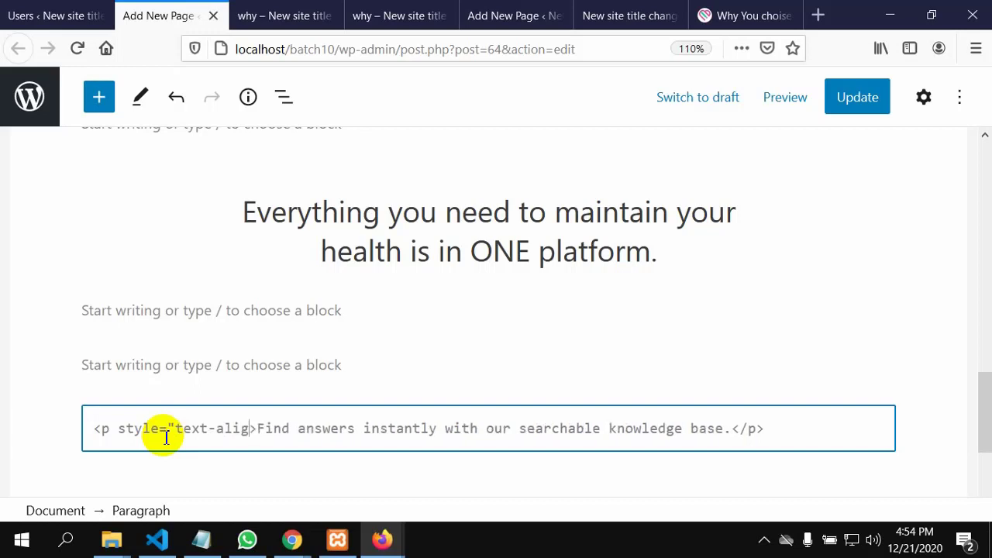
{"action": "type", "text": "n"}
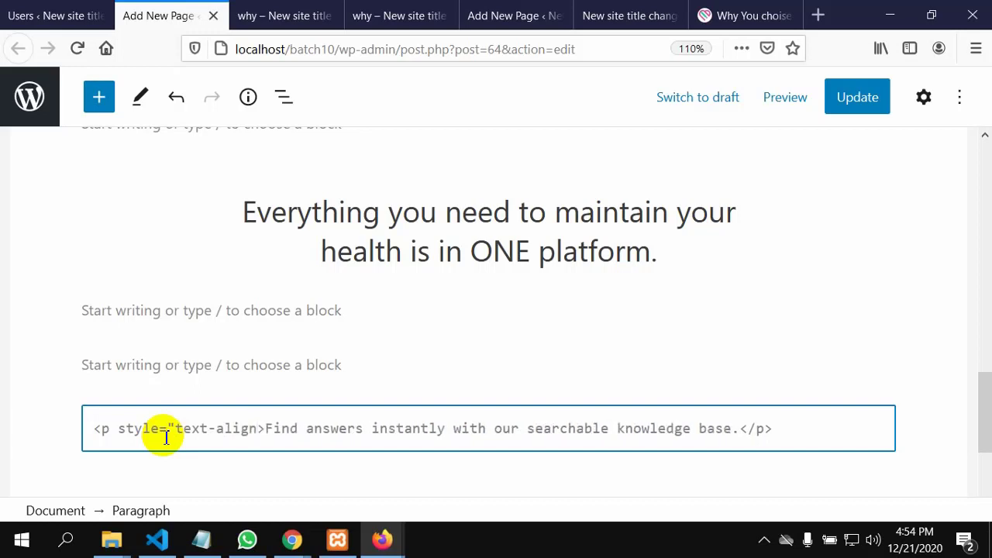
{"action": "type", "text": ":"}
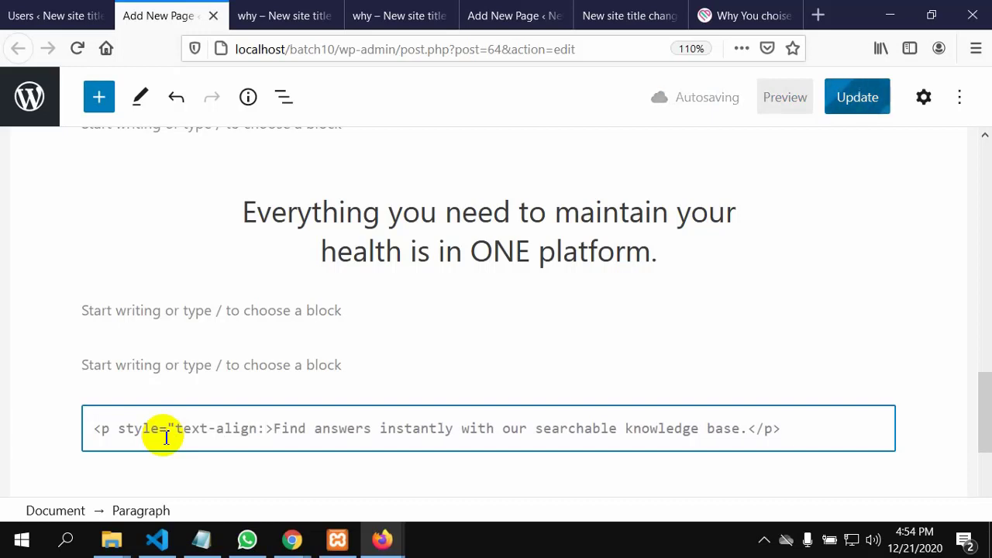
{"action": "type", "text": "c"}
{"action": "type", "text": "nter"}
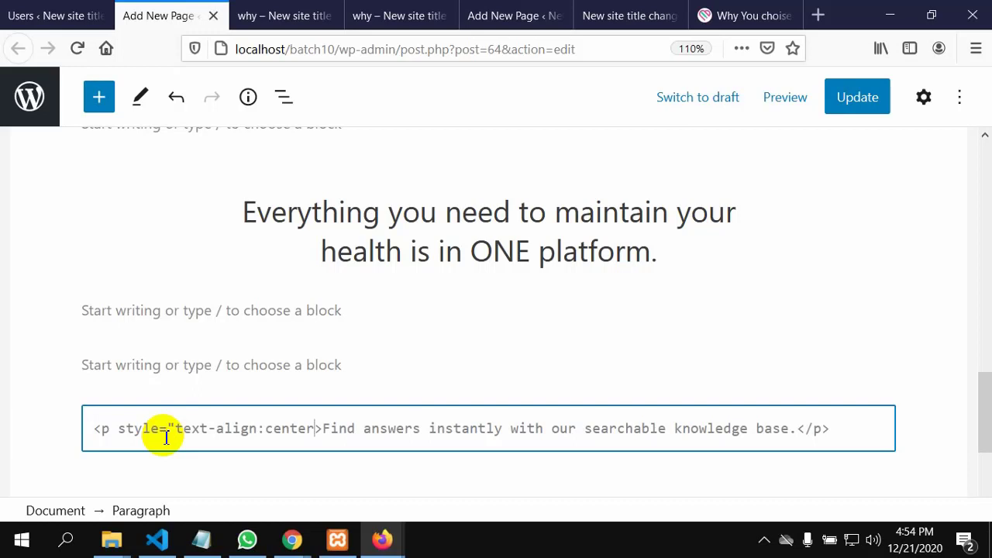
Extend the knowledge base paragraph's inline style with padding-left:150px
{"action": "type", "text": "; pa"}
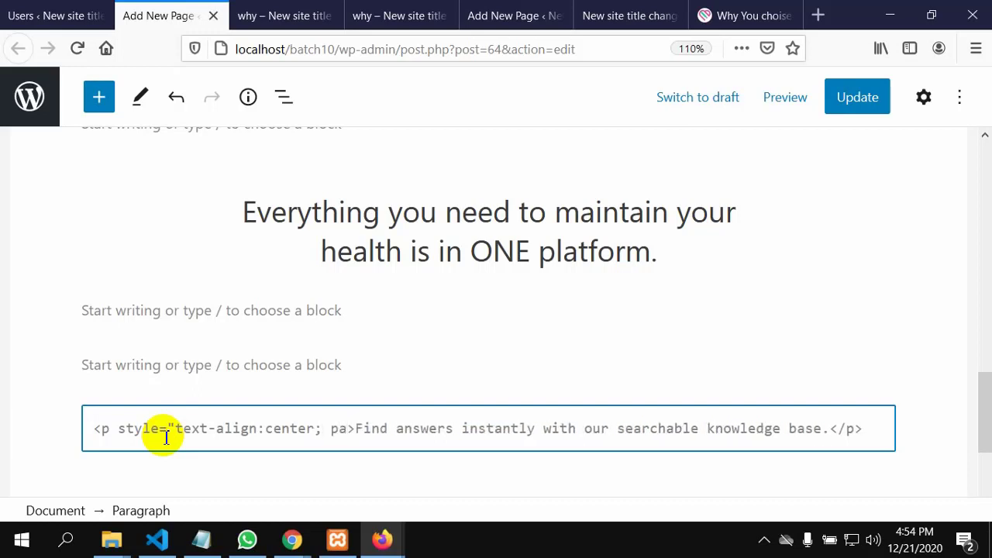
{"action": "type", "text": "dding"}
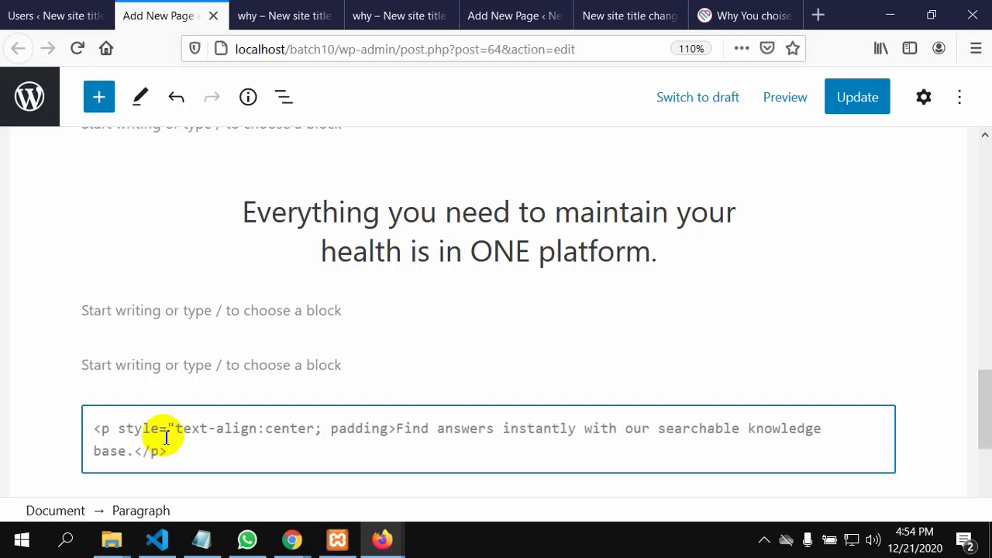
{"action": "type", "text": "-l"}
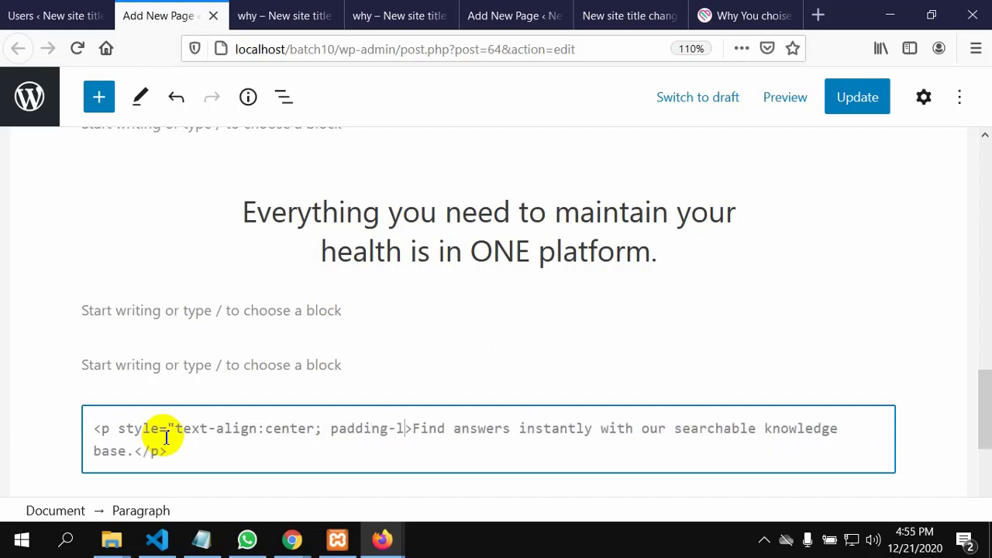
{"action": "type", "text": "eft"}
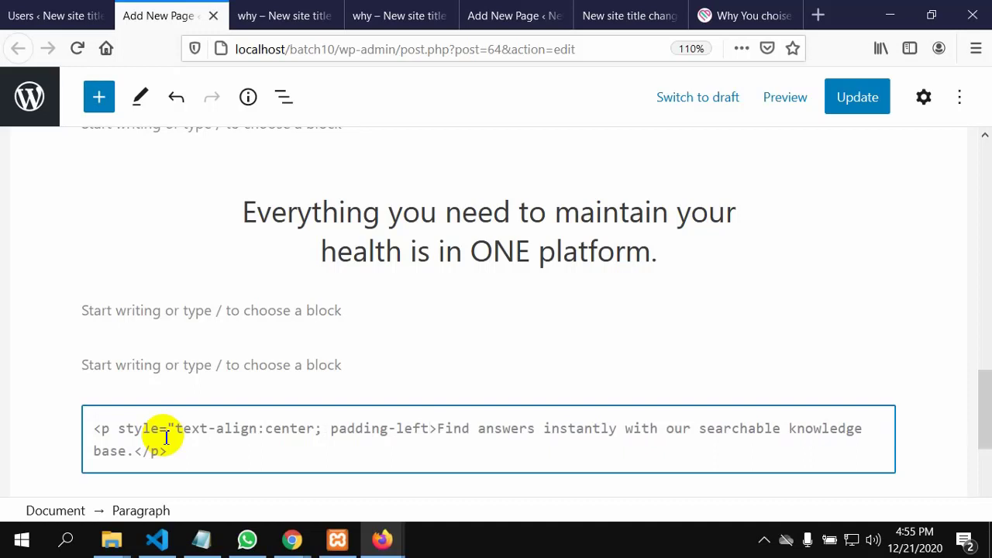
{"action": "type", "text": ":"}
{"action": "type", "text": "15"}
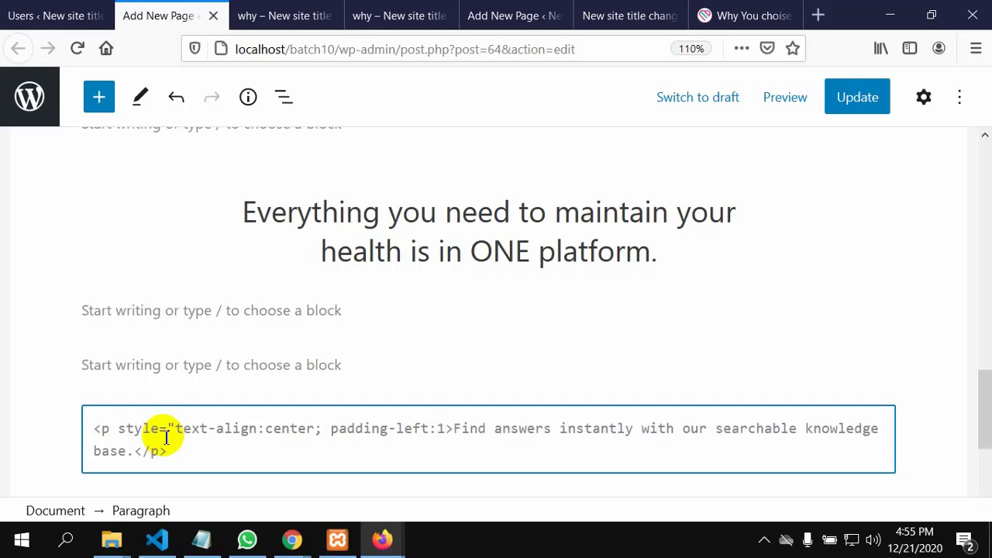
{"action": "type", "text": "0"}
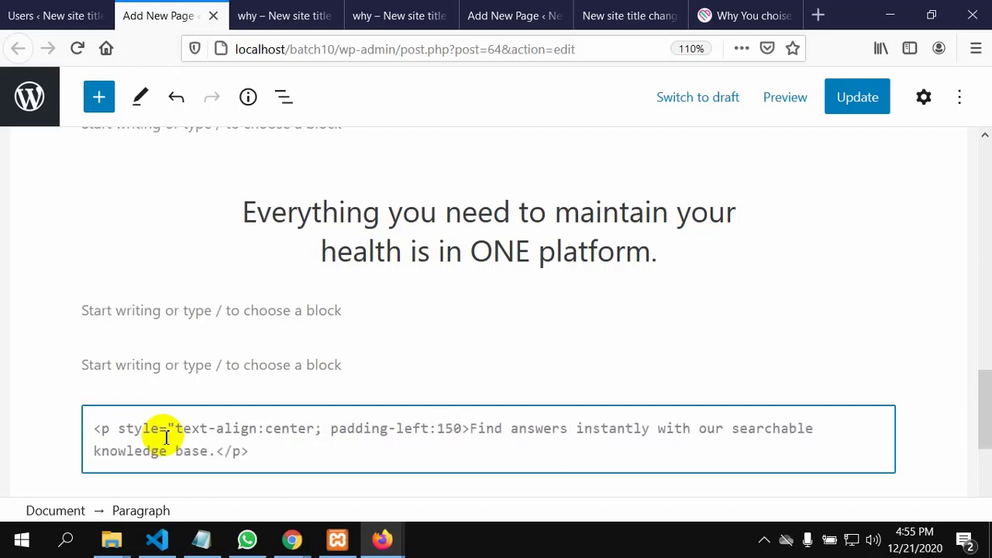
{"action": "type", "text": "px"}
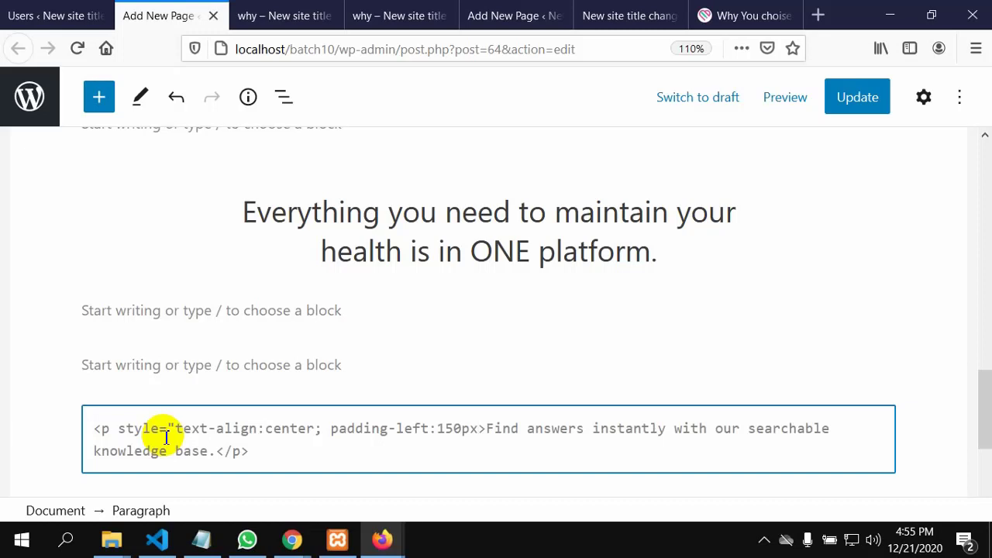
{"action": "type", "text": ";"}
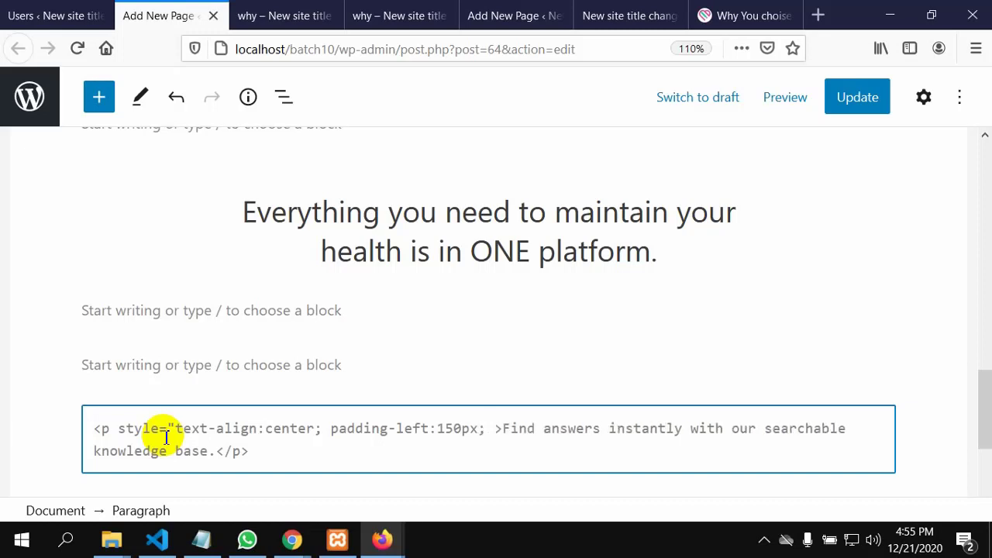
Add padding-right:150px to the knowledge base paragraph's inline style and close the attribute's quotation mark
{"action": "type", "text": " padin"}
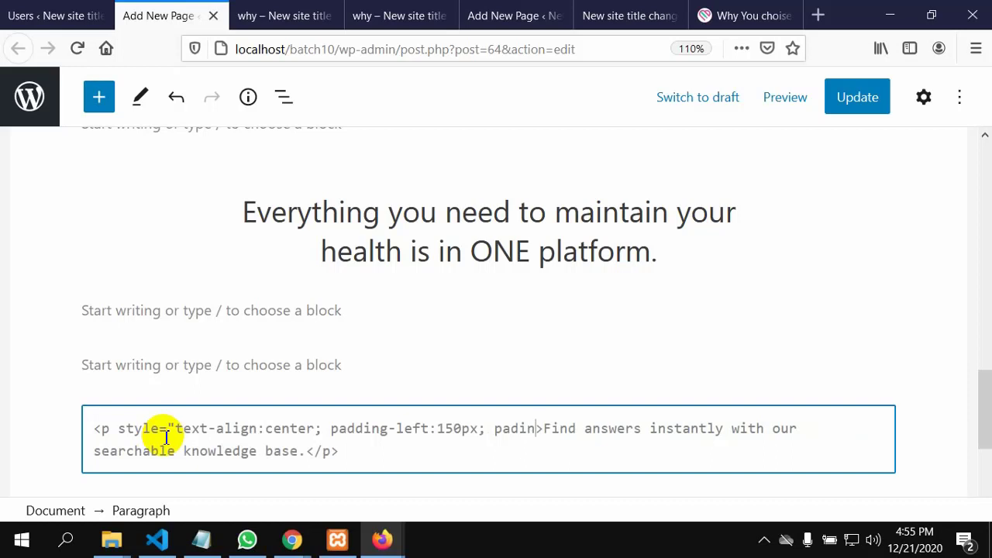
{"action": "key", "text": "BackSpace"}
{"action": "key", "text": "BackSpace"}
{"action": "type", "text": "ding"}
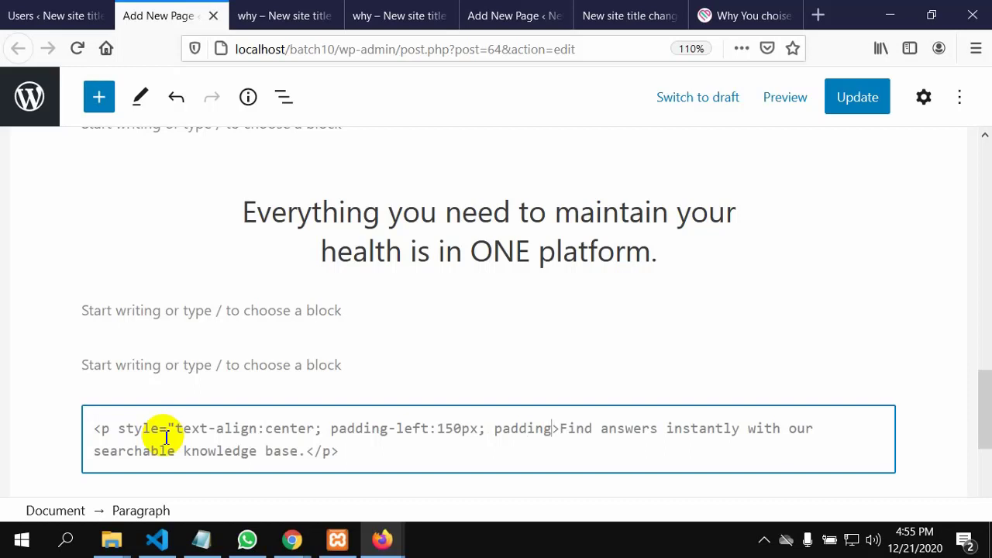
{"action": "type", "text": "-righ"}
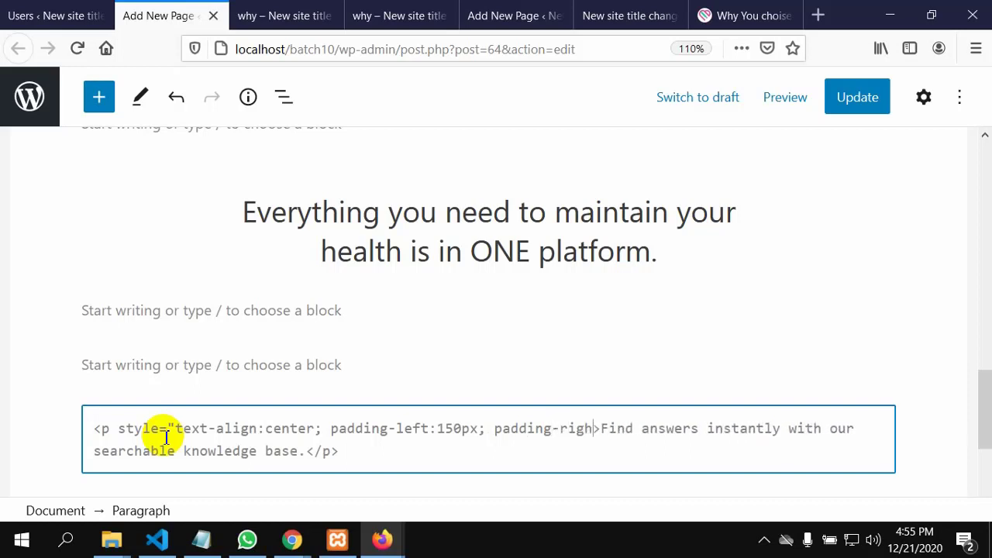
{"action": "type", "text": "t"}
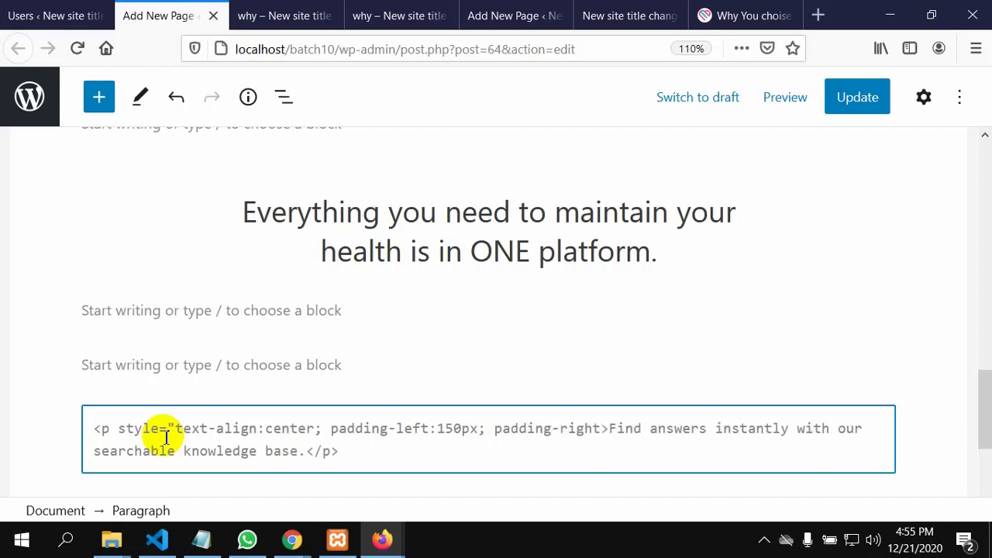
{"action": "type", "text": ":15"}
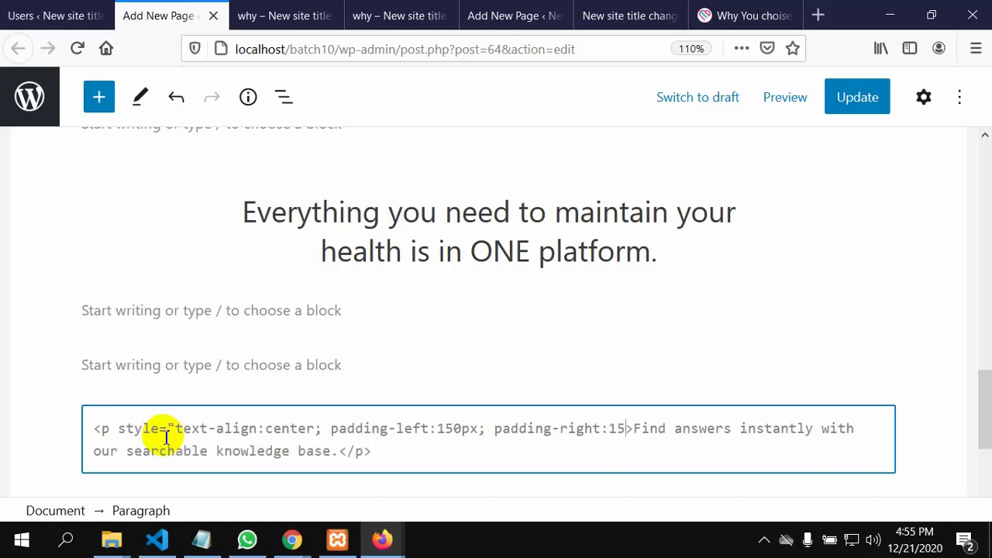
{"action": "type", "text": "0px"}
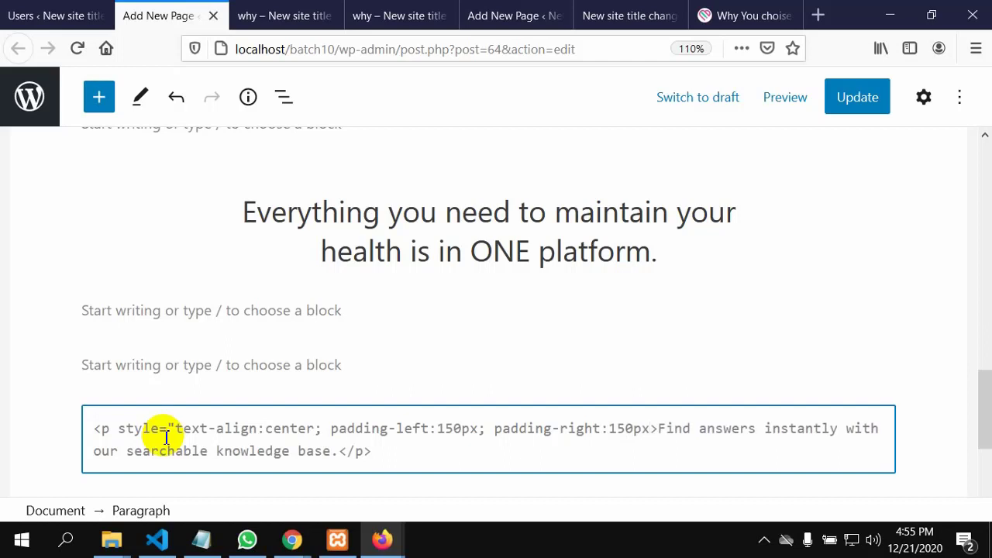
{"action": "type", "text": ";"}
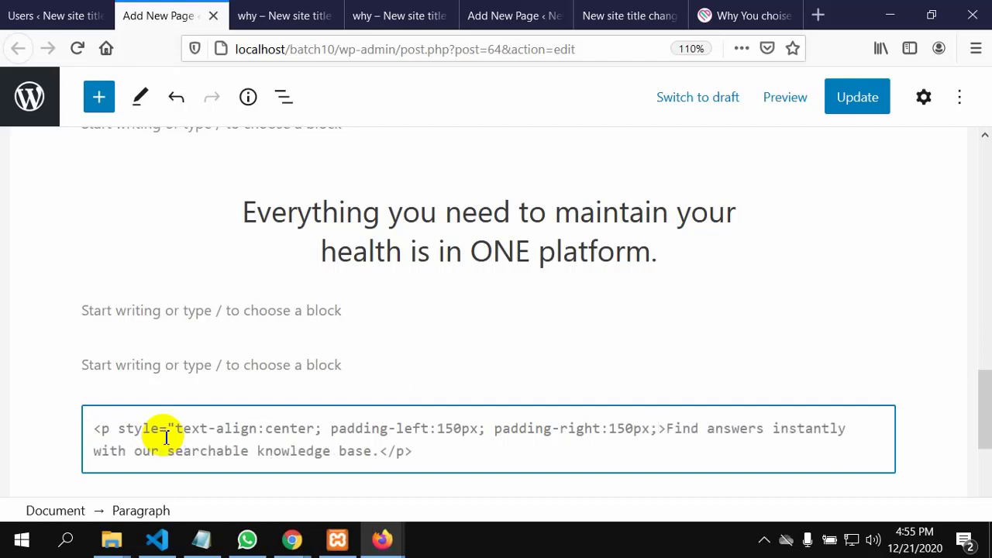
{"action": "type", "text": "\""}
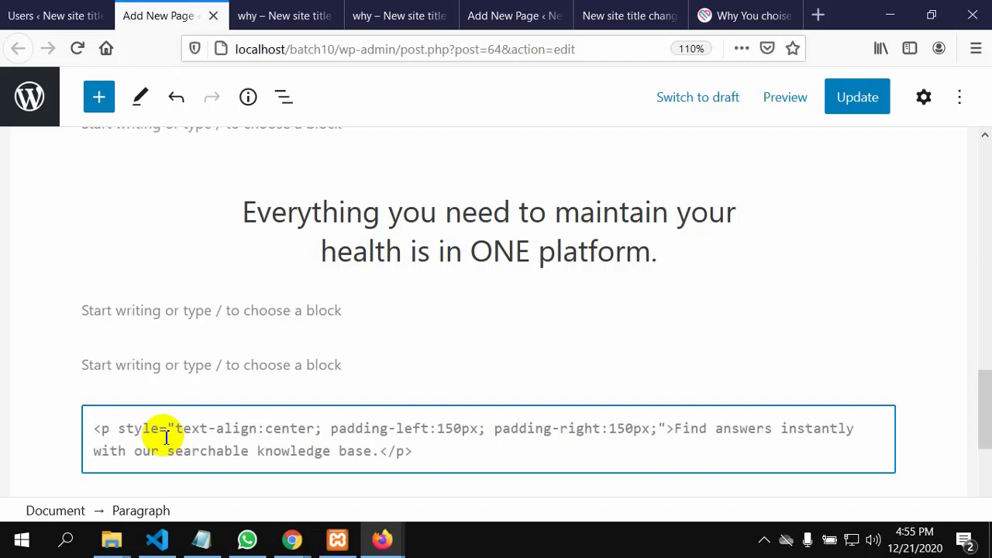
Update the page, check the published "why" page around the "ONE platform" heading, and return to the page editor
{"action": "key", "text": "ctrl+s"}
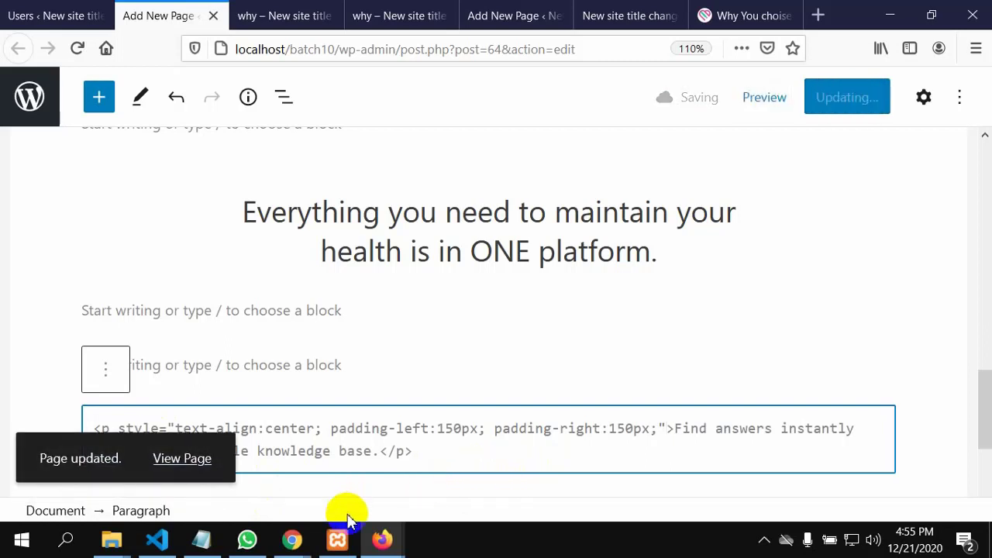
{"action": "left_click", "coordinate": [274, 17]}
{"action": "scroll", "coordinate": [325, 275], "scroll_direction": "up", "scroll_amount": 2}
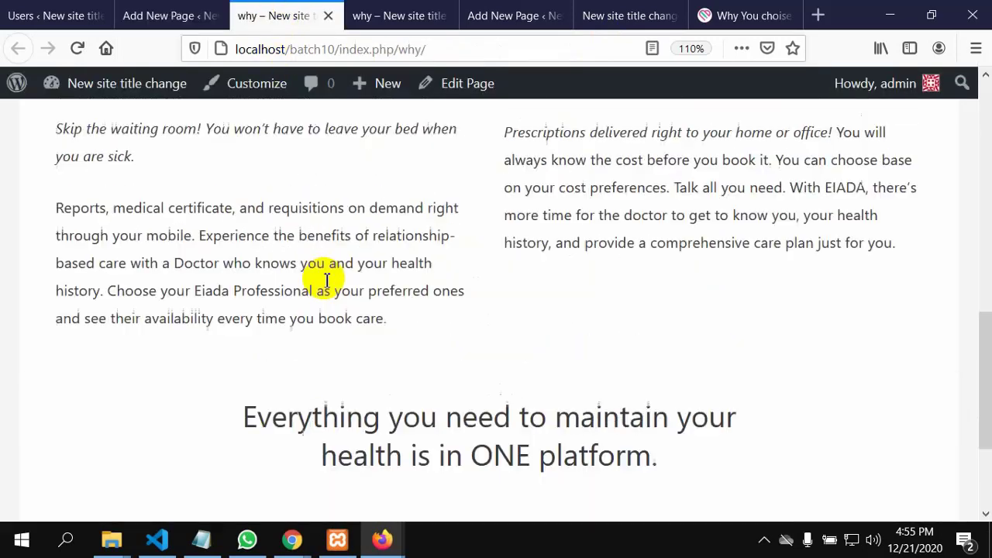
{"action": "left_click", "coordinate": [70, 16]}
{"action": "left_click", "coordinate": [149, 16]}
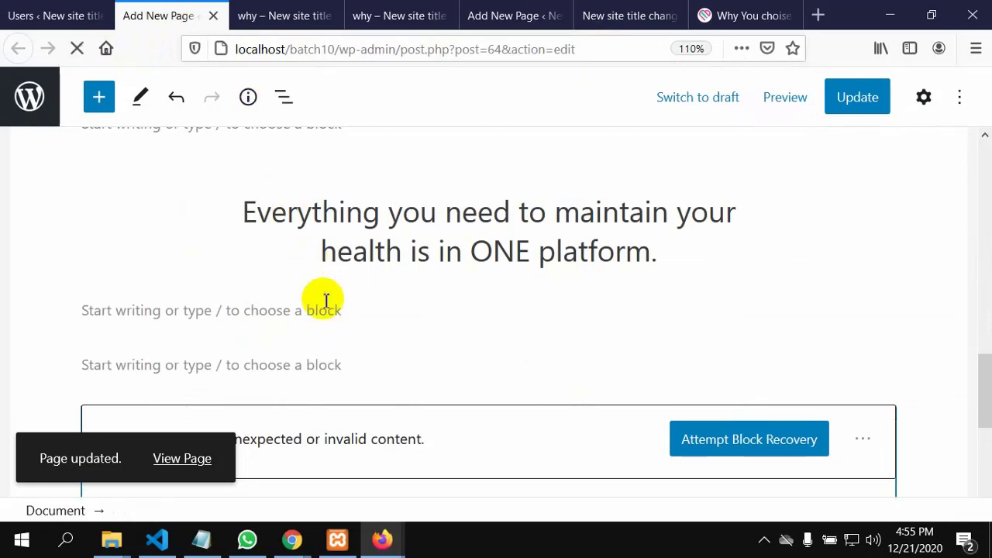
Convert the invalid "Find answers instantly" block to an HTML block
{"action": "scroll", "coordinate": [620, 380], "scroll_direction": "down", "scroll_amount": 2}
{"action": "scroll", "coordinate": [500, 397], "scroll_direction": "down", "scroll_amount": 2}
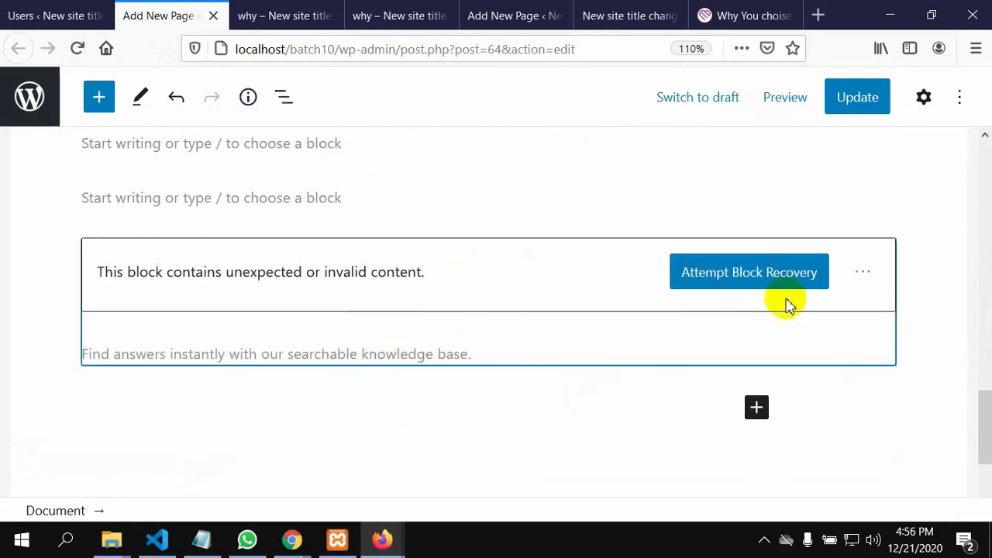
{"action": "left_click", "coordinate": [874, 276]}
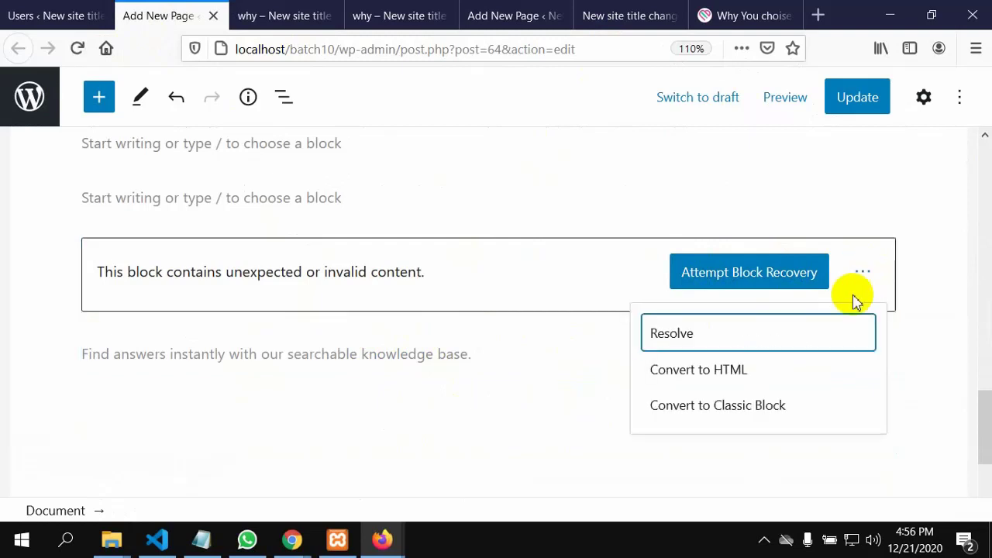
{"action": "left_click", "coordinate": [732, 375]}
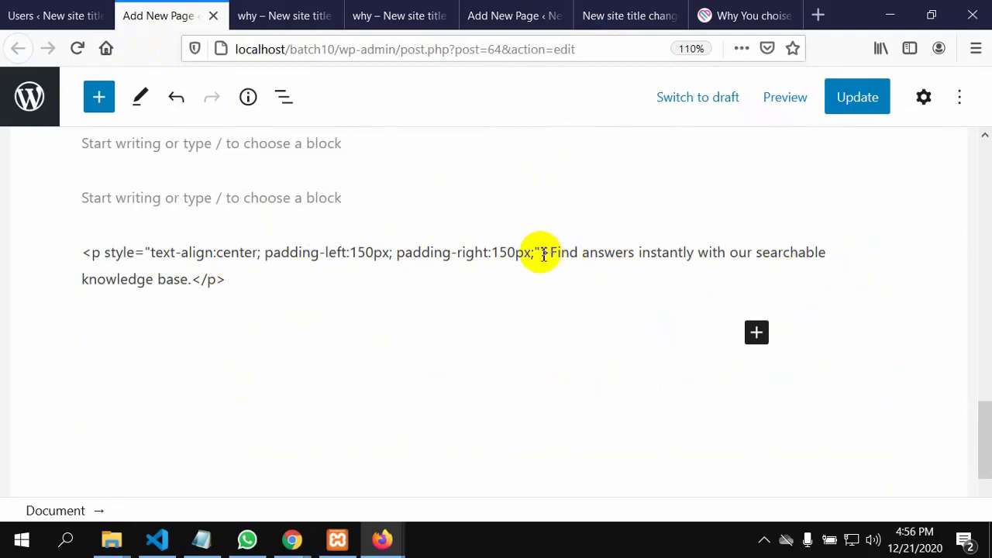
Add font-size: 30px; to the end of the knowledge base paragraph's inline style
{"action": "left_click", "coordinate": [536, 252]}
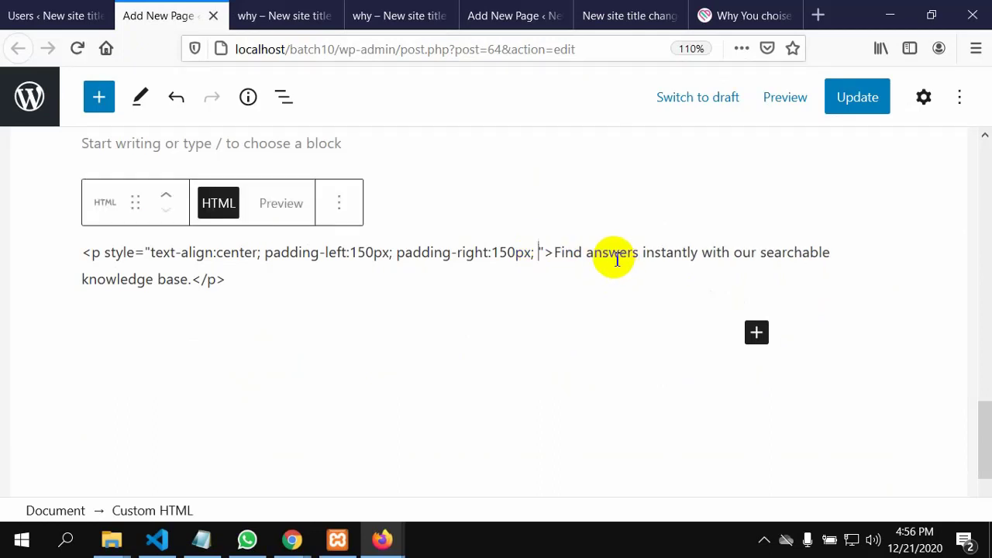
{"action": "type", "text": "fi"}
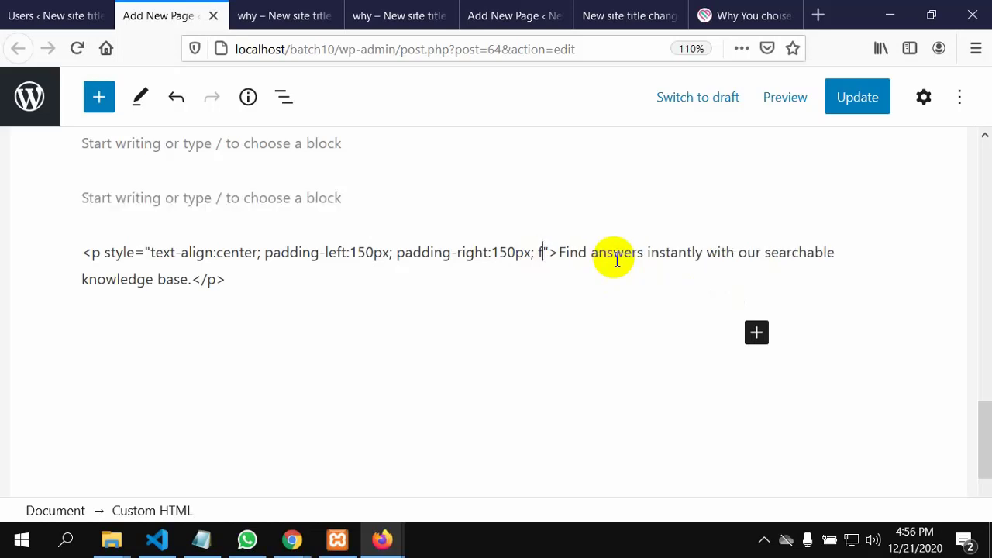
{"action": "key", "text": "BackSpace"}
{"action": "type", "text": "ont"}
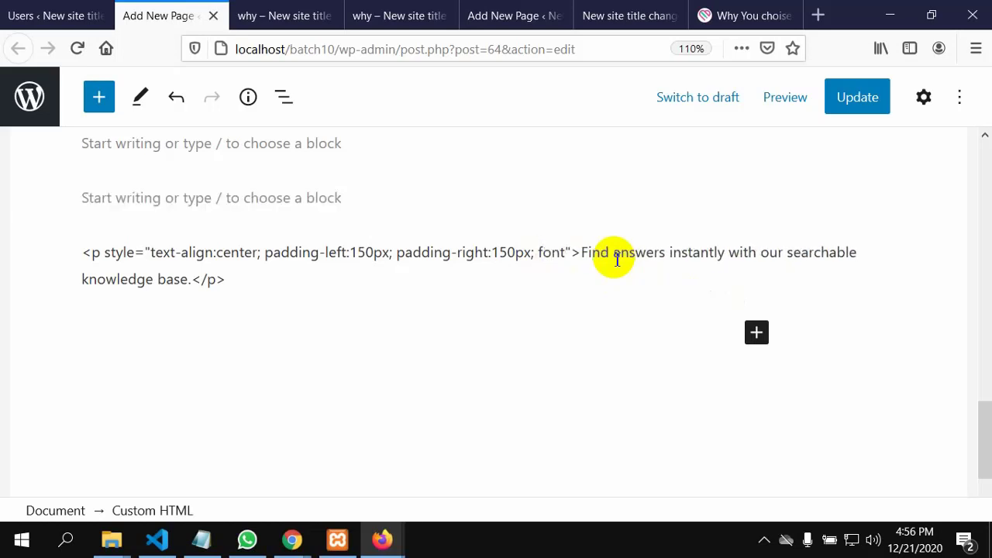
{"action": "type", "text": "-siz"}
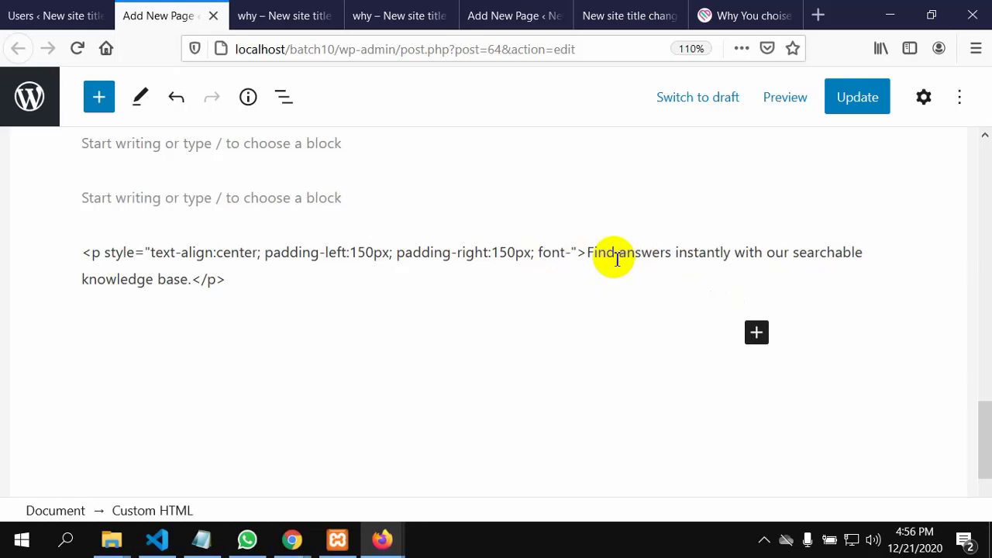
{"action": "type", "text": "e"}
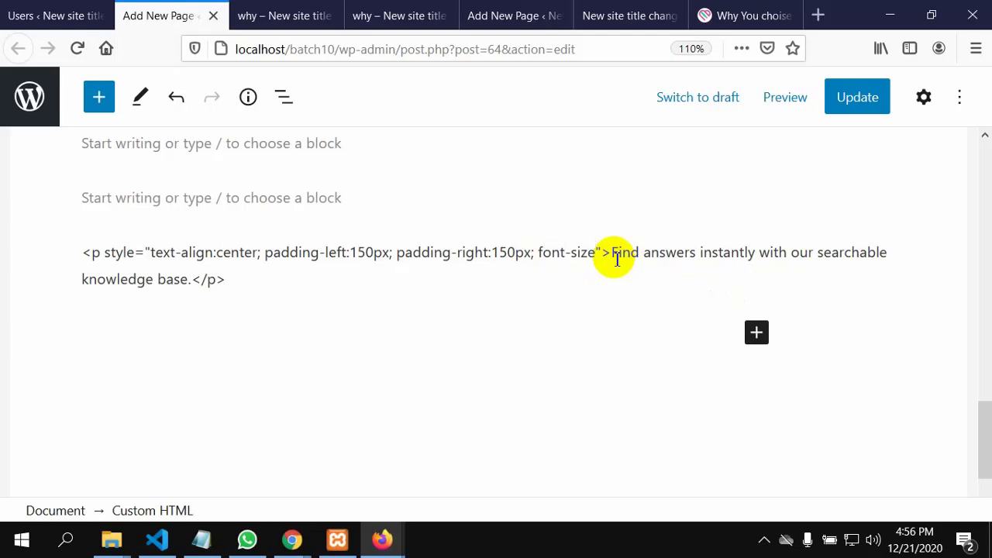
{"action": "type", "text": ":"}
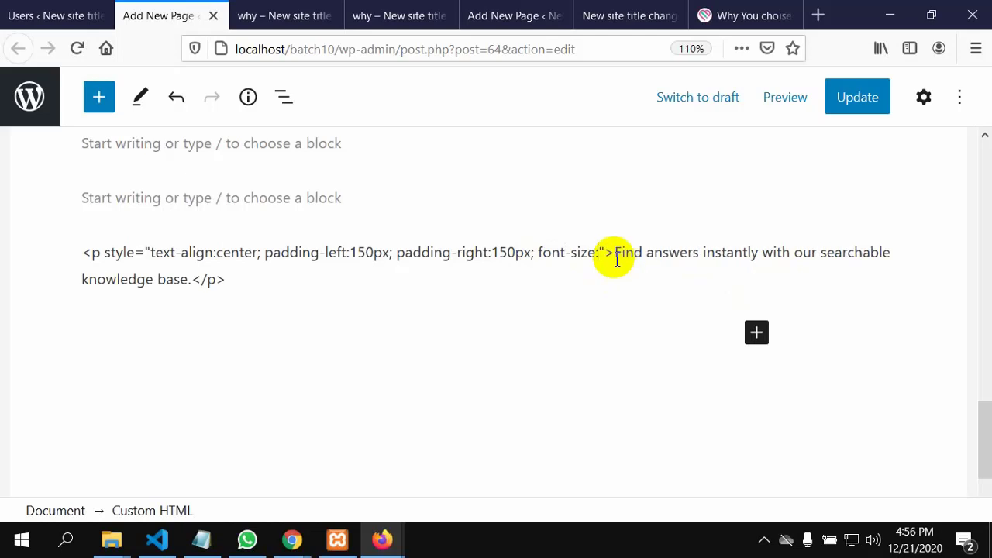
{"action": "type", "text": "30"}
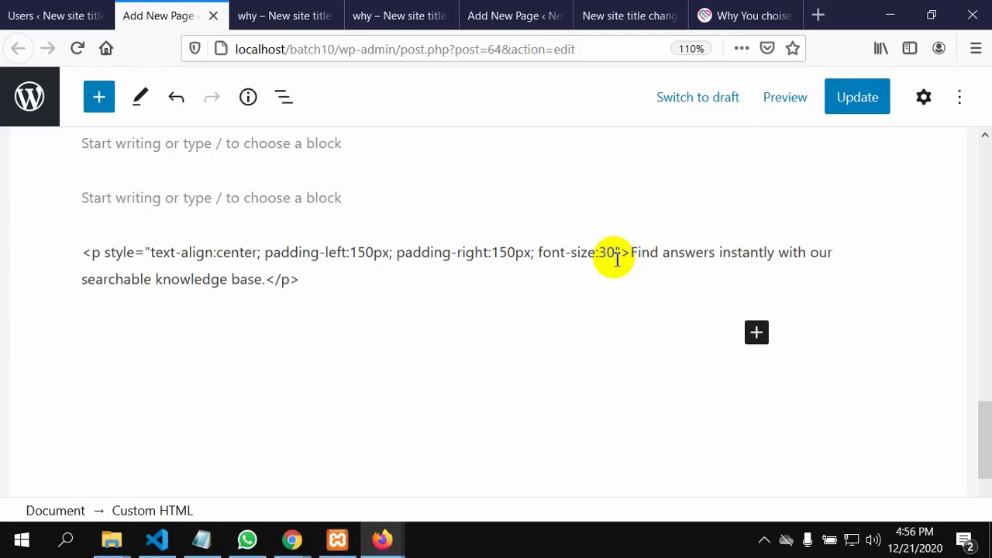
{"action": "type", "text": "p"}
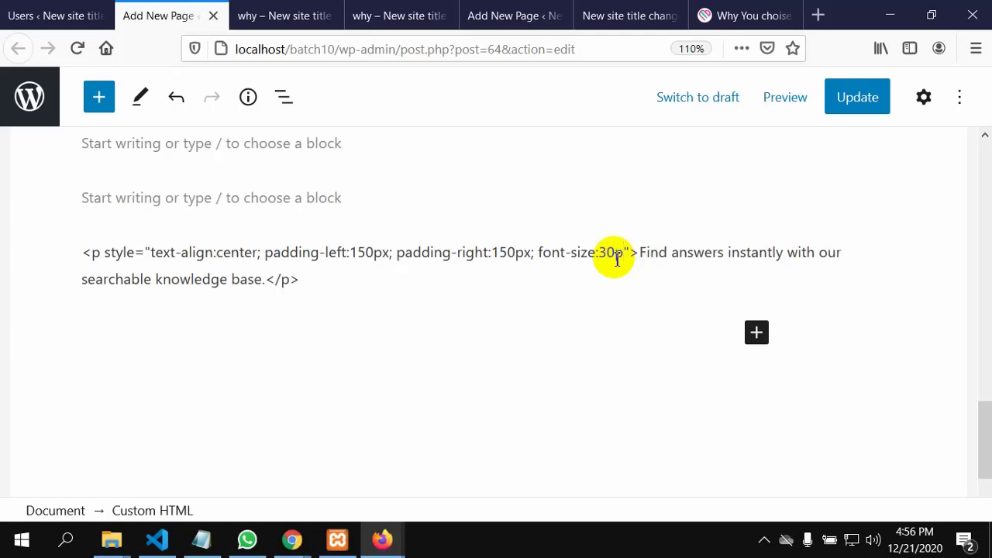
{"action": "type", "text": "x"}
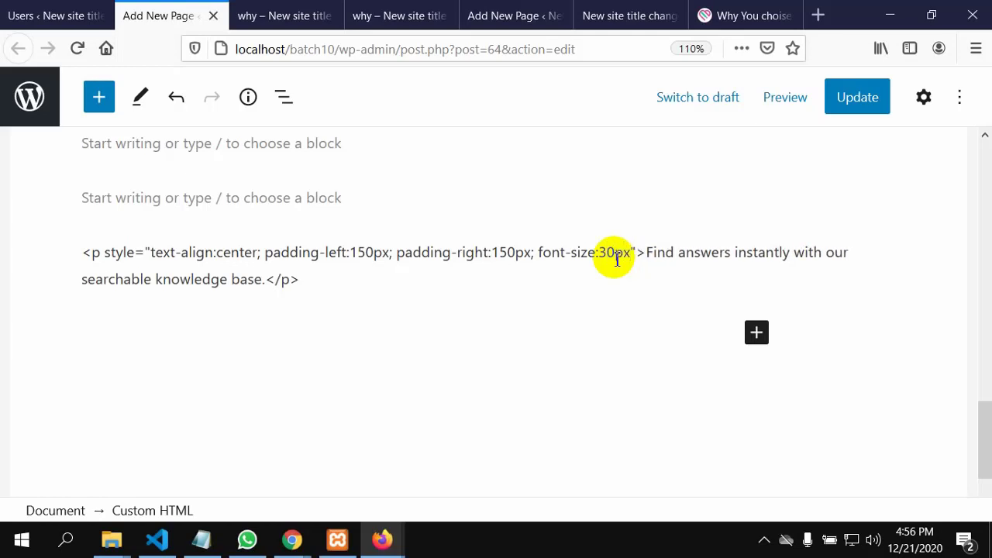
{"action": "type", "text": ";"}
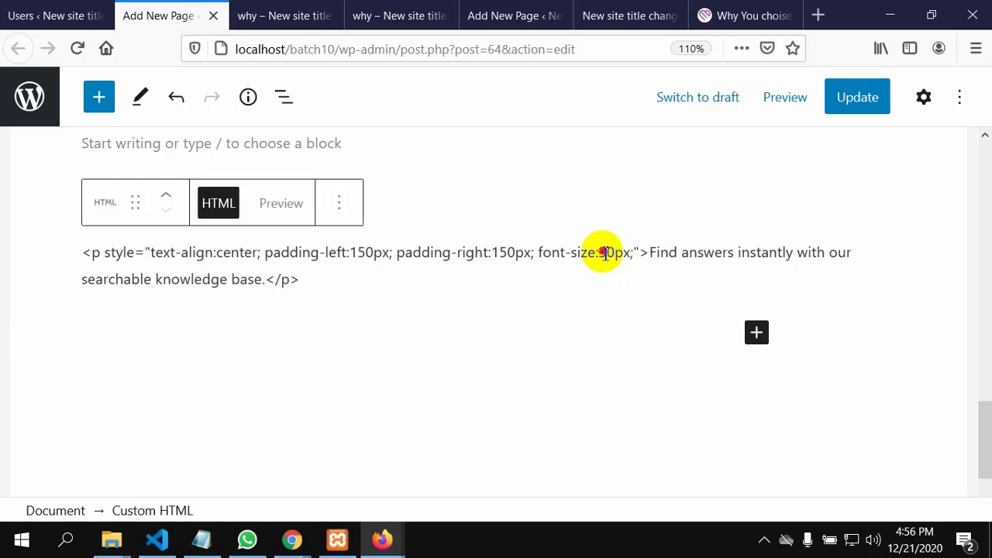
{"action": "left_click", "coordinate": [603, 253]}
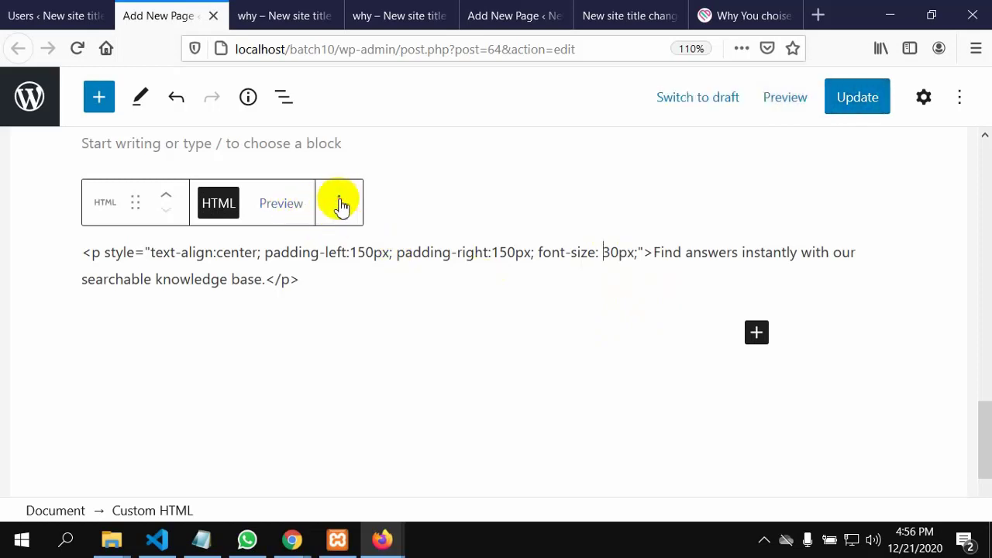
{"action": "left_click", "coordinate": [339, 203]}
{"action": "scroll", "coordinate": [387, 337], "scroll_direction": "down", "scroll_amount": 2}
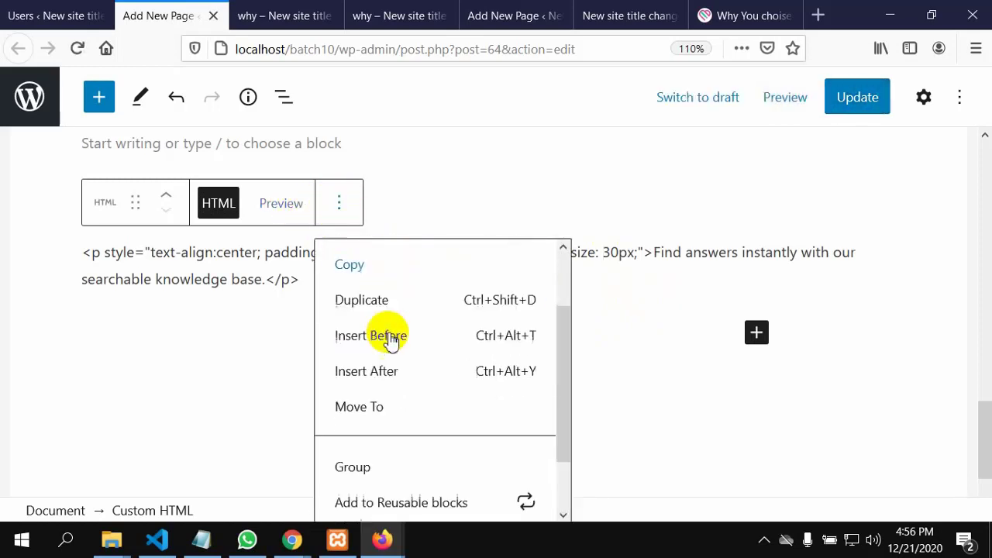
{"action": "scroll", "coordinate": [390, 341], "scroll_direction": "down", "scroll_amount": 2}
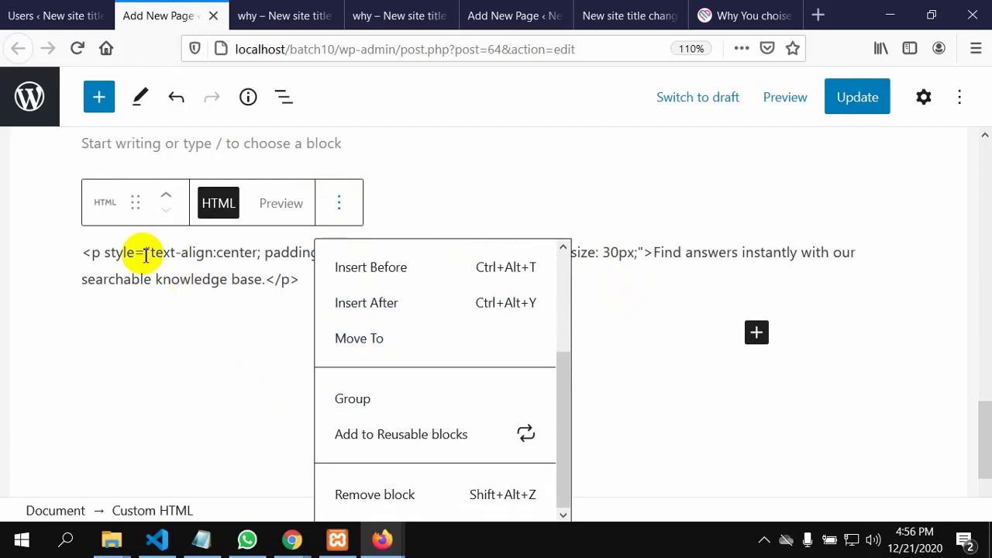
{"action": "left_click", "coordinate": [113, 225]}
{"action": "left_click", "coordinate": [122, 249]}
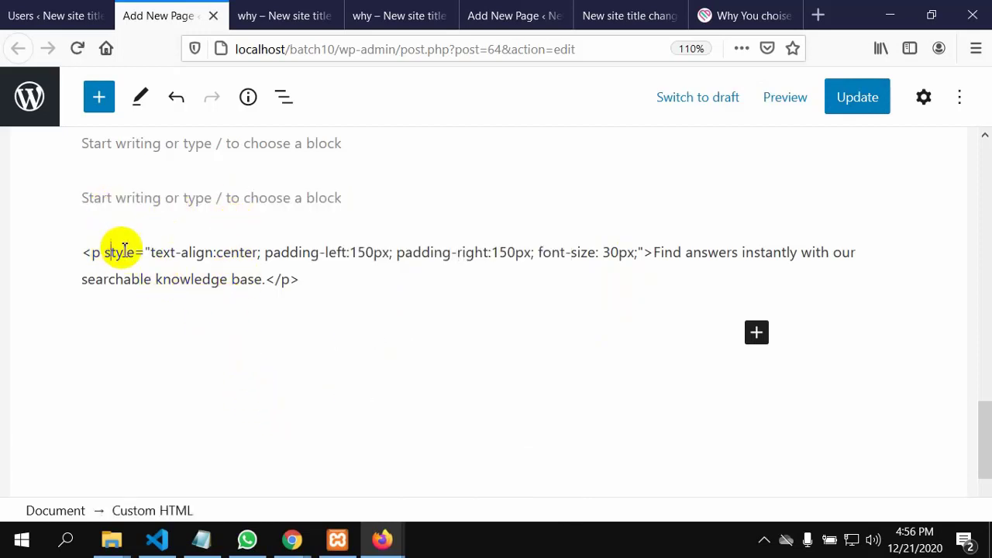
{"action": "left_click", "coordinate": [532, 252]}
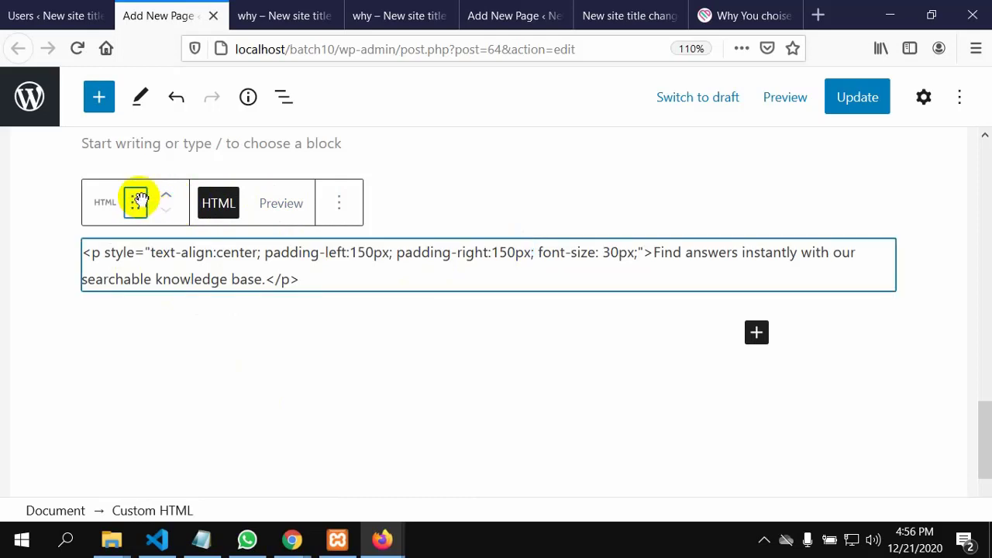
Convert the knowledge base custom HTML block to regular blocks
{"action": "left_click", "coordinate": [340, 207]}
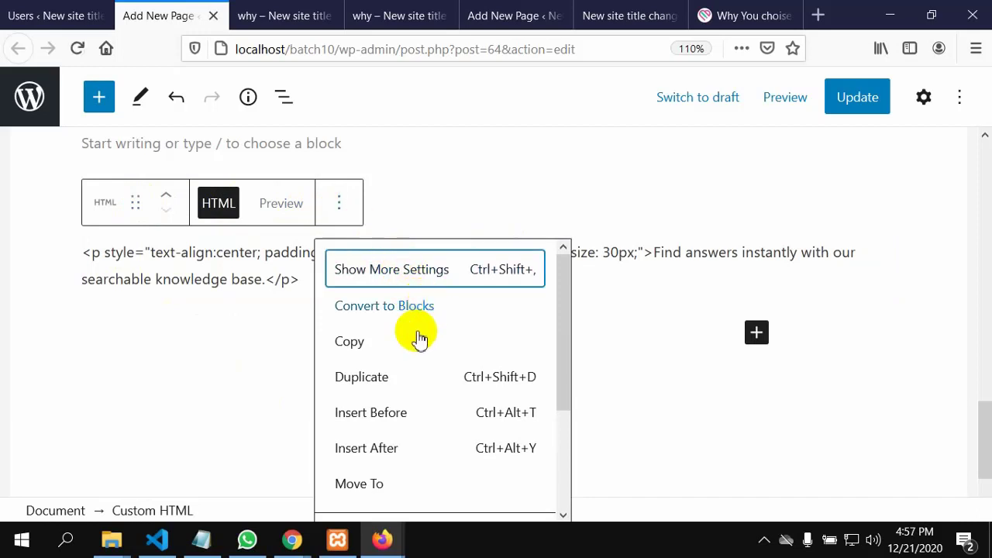
{"action": "left_click", "coordinate": [407, 310]}
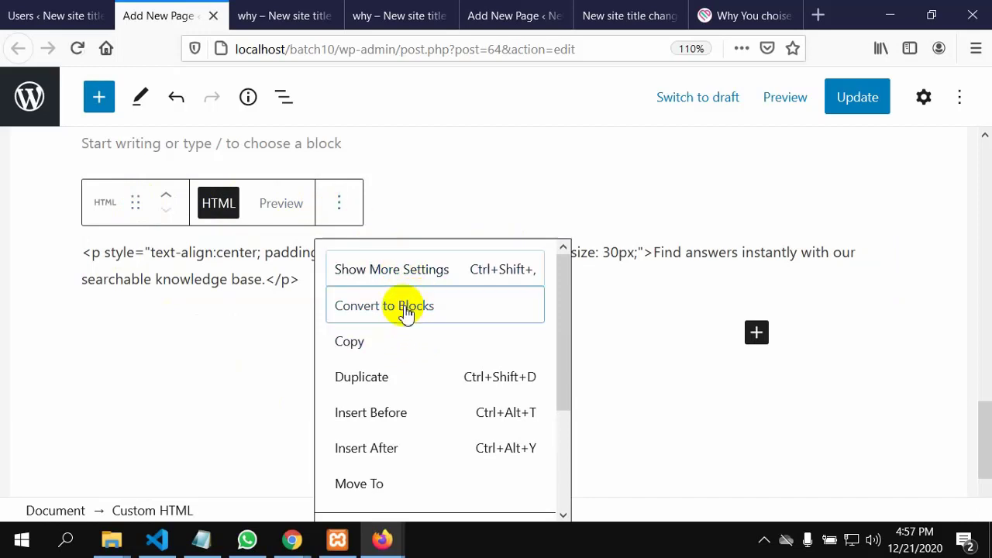
{"action": "left_click", "coordinate": [407, 310]}
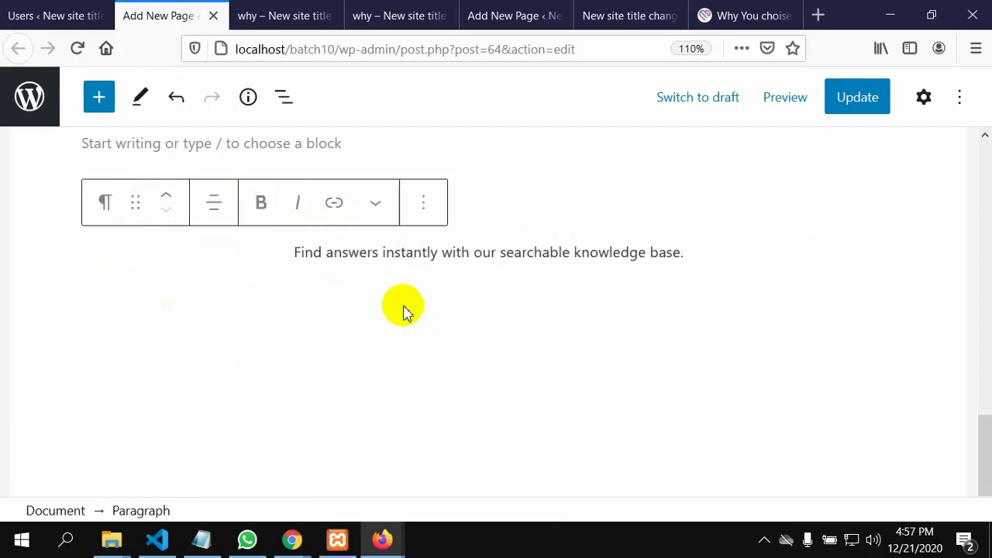
{"action": "left_click", "coordinate": [426, 205]}
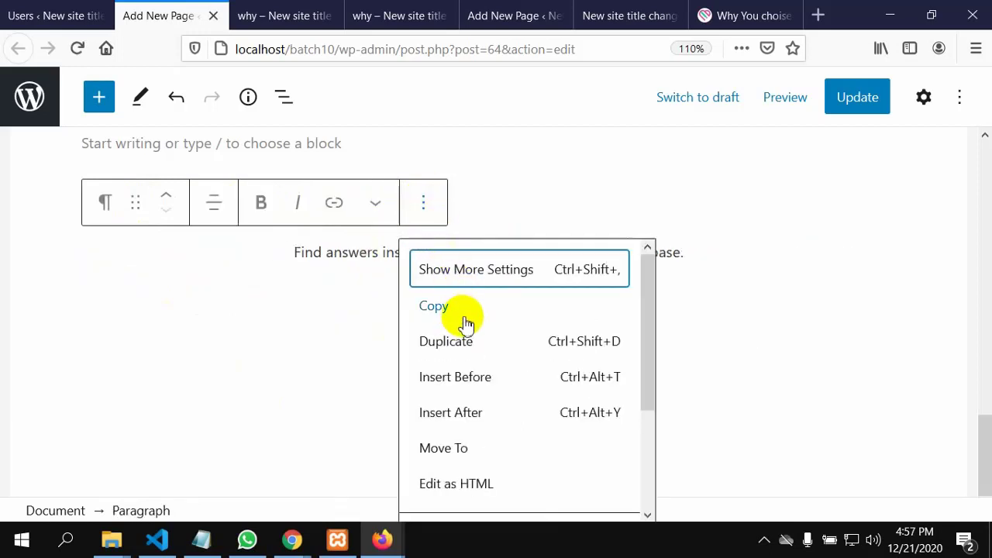
{"action": "scroll", "coordinate": [465, 326], "scroll_direction": "down", "scroll_amount": 3}
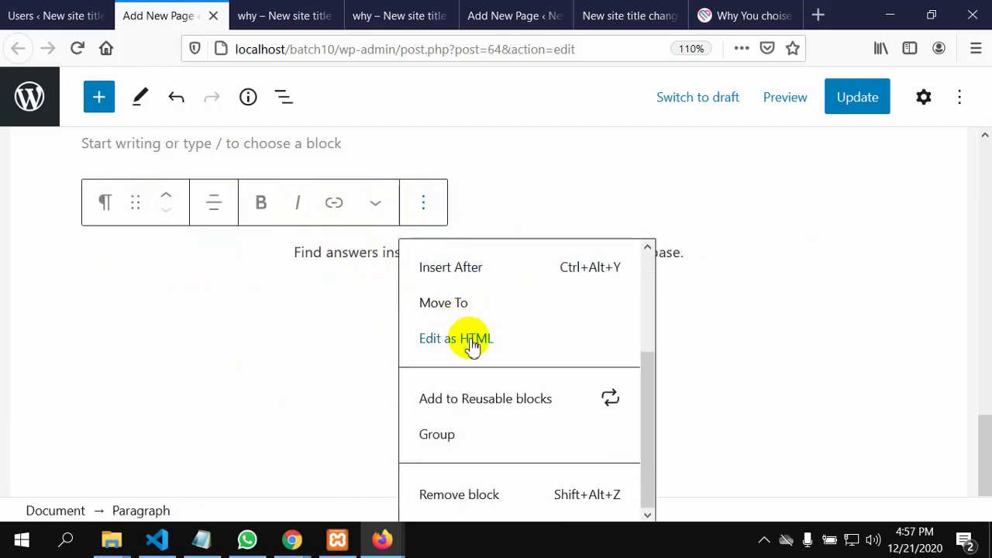
{"action": "scroll", "coordinate": [472, 379], "scroll_direction": "up", "scroll_amount": 1}
{"action": "scroll", "coordinate": [471, 379], "scroll_direction": "up", "scroll_amount": 3}
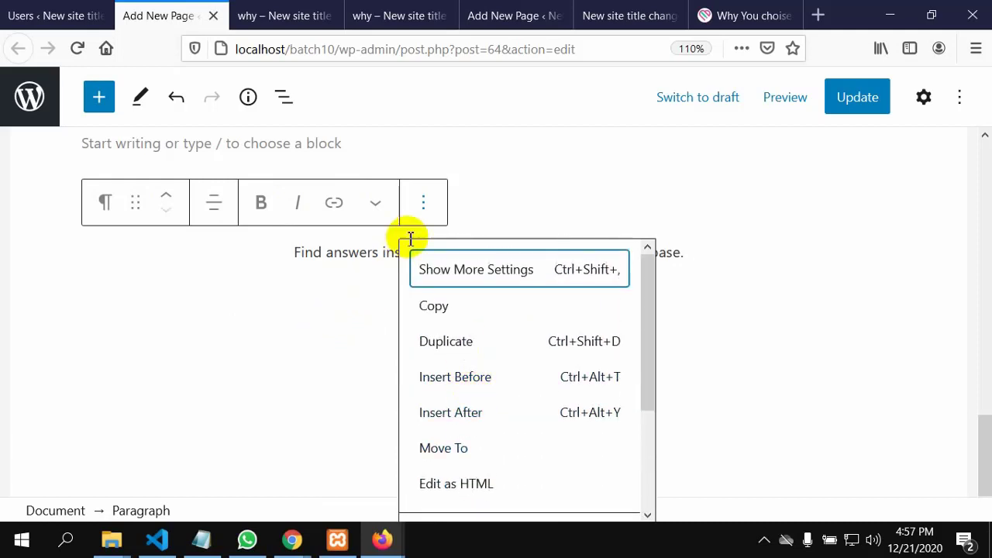
{"action": "left_click", "coordinate": [424, 214]}
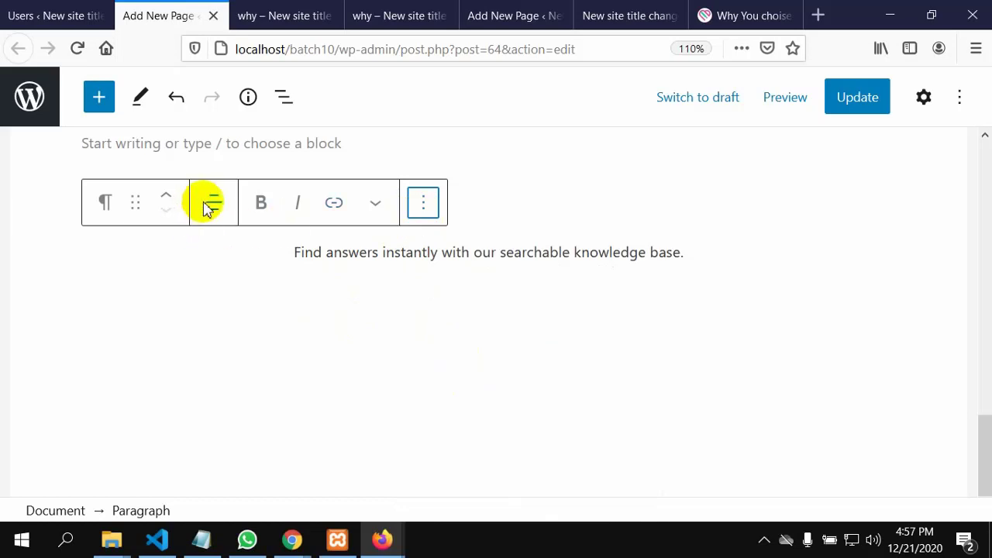
{"action": "left_click", "coordinate": [105, 204]}
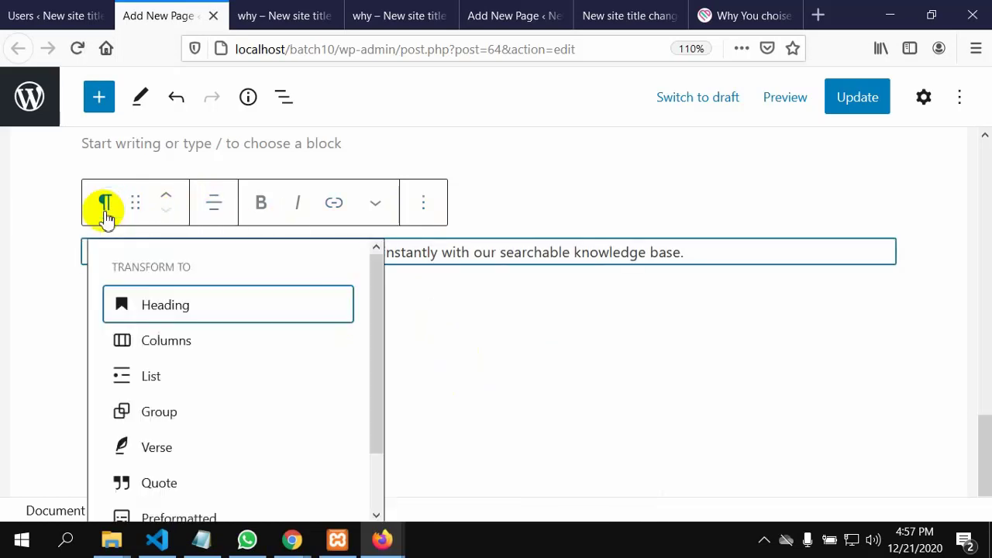
{"action": "scroll", "coordinate": [195, 335], "scroll_direction": "down", "scroll_amount": 1}
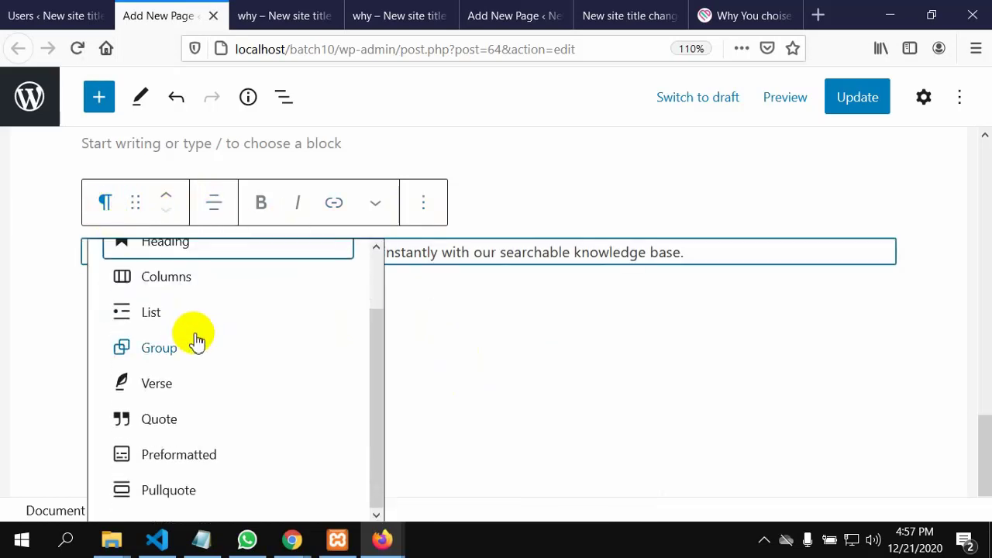
{"action": "scroll", "coordinate": [194, 337], "scroll_direction": "up", "scroll_amount": 2}
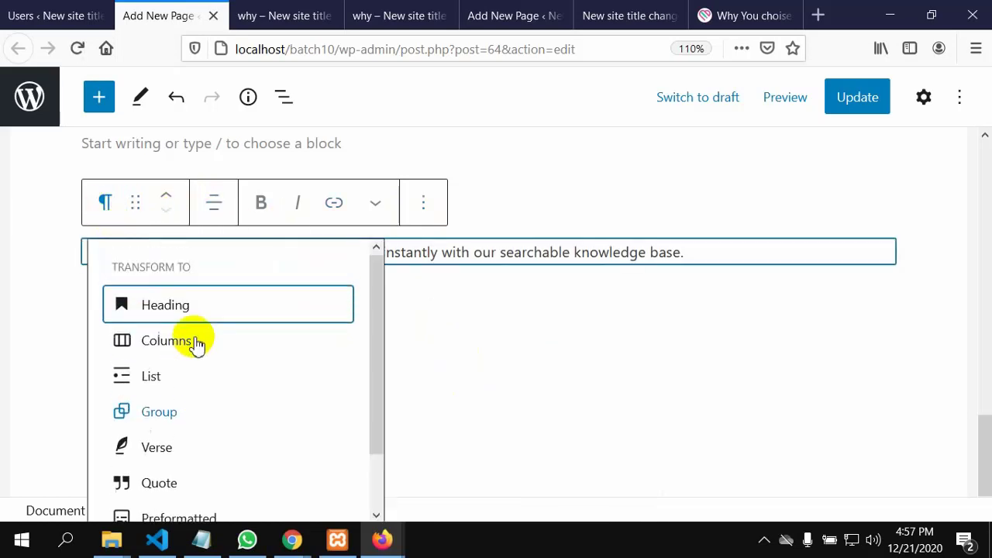
{"action": "left_click", "coordinate": [137, 208]}
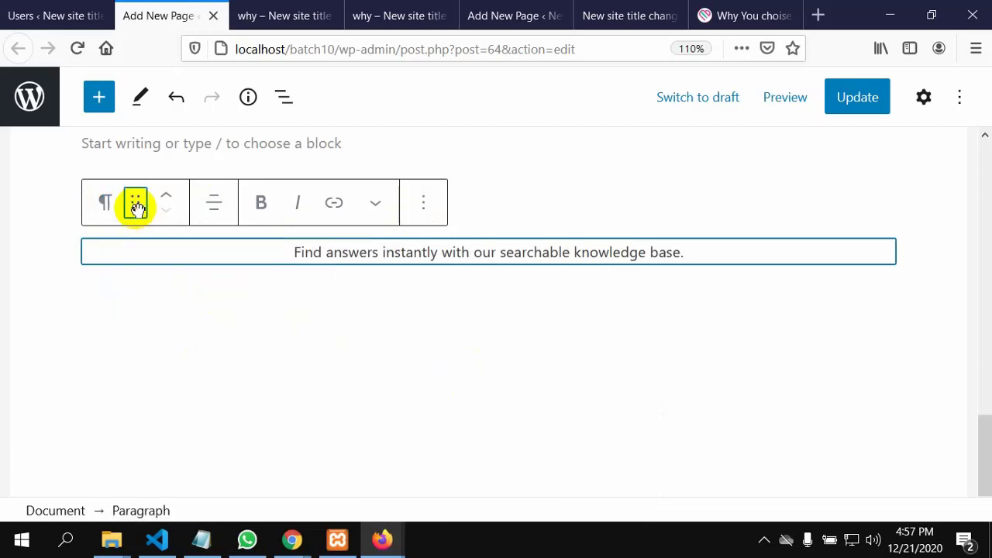
Save the page, check the knowledge base paragraph on the reloaded "why" page, and return to the page editor
{"action": "key", "text": "ctrl+s"}
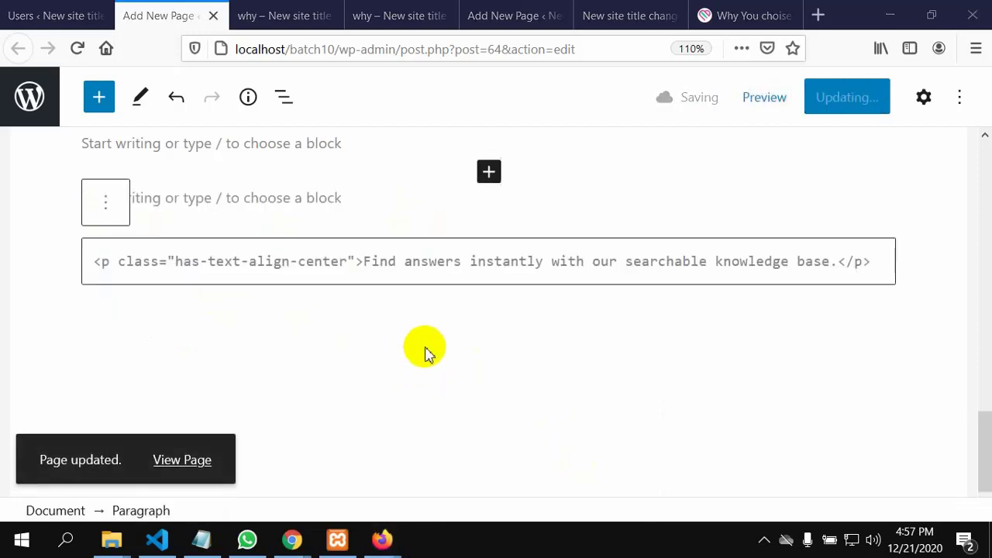
{"action": "left_click", "coordinate": [248, 13]}
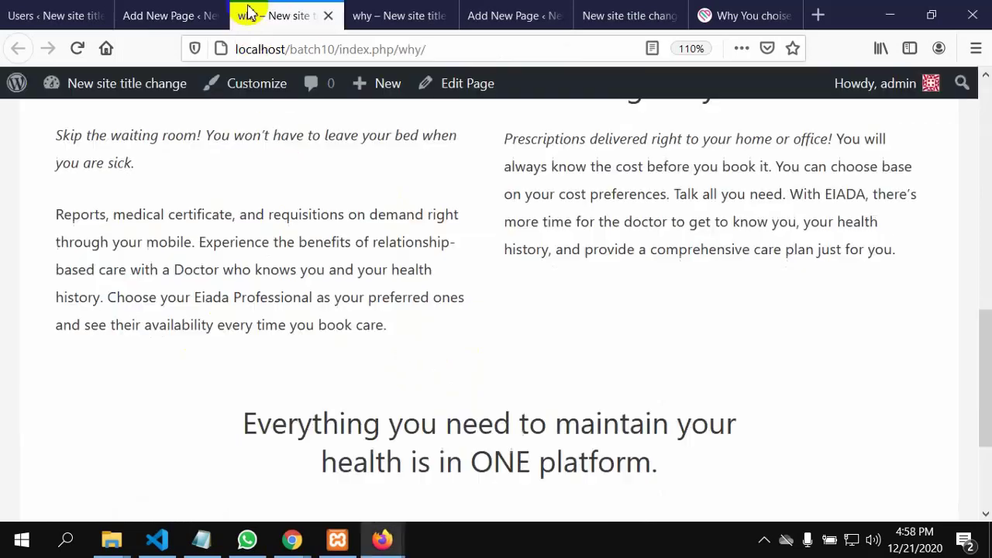
{"action": "left_click", "coordinate": [77, 48]}
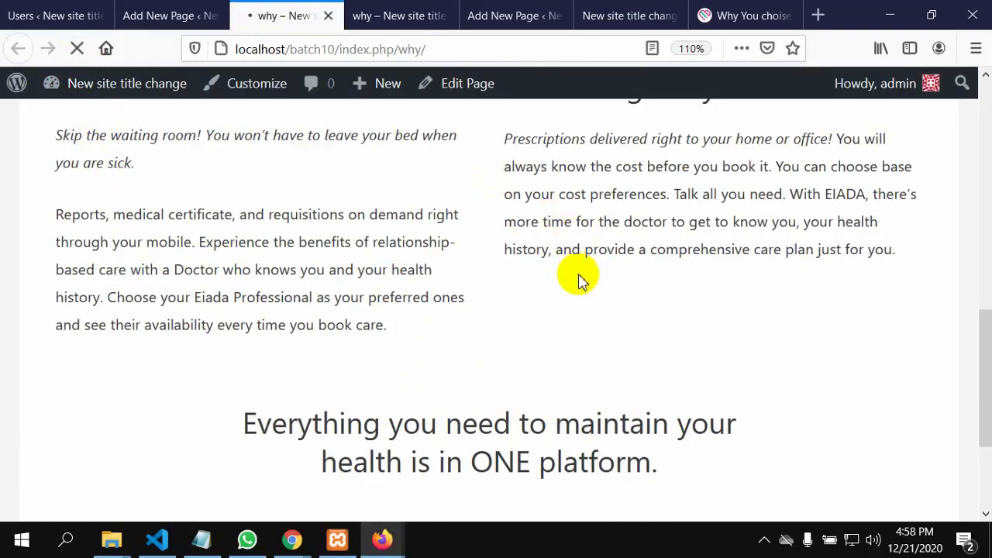
{"action": "scroll", "coordinate": [597, 339], "scroll_direction": "down", "scroll_amount": 3}
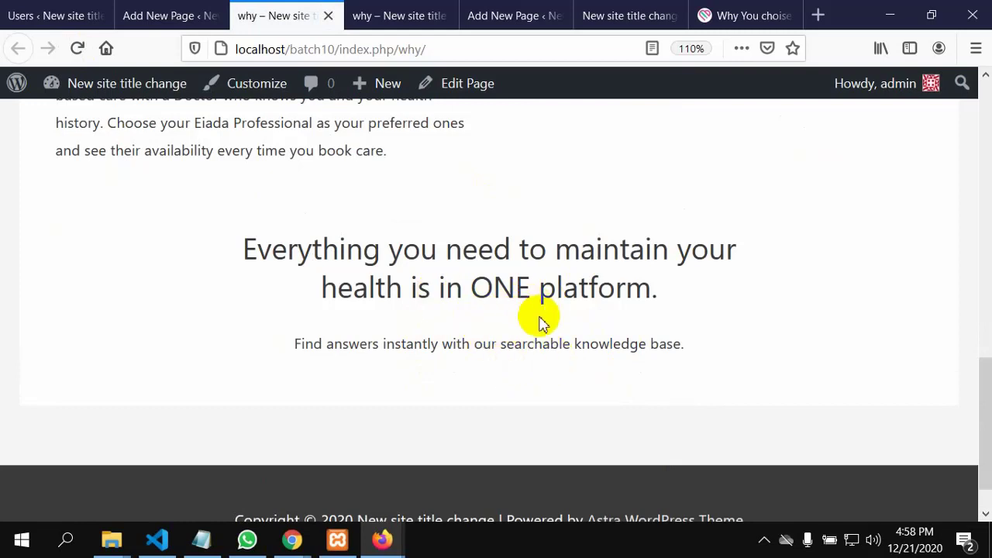
{"action": "left_click", "coordinate": [153, 18]}
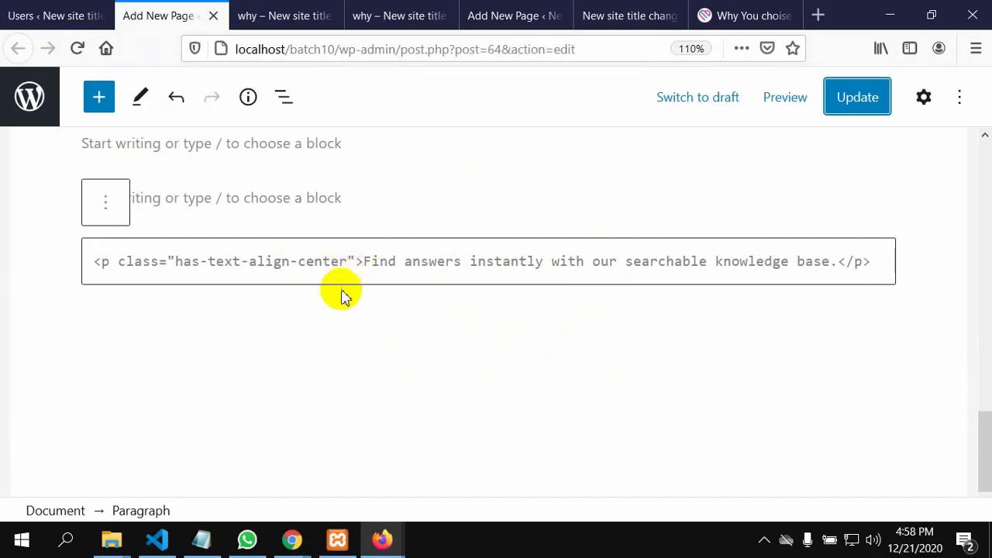
{"action": "scroll", "coordinate": [279, 307], "scroll_direction": "up", "scroll_amount": 3}
{"action": "scroll", "coordinate": [279, 310], "scroll_direction": "down", "scroll_amount": 2}
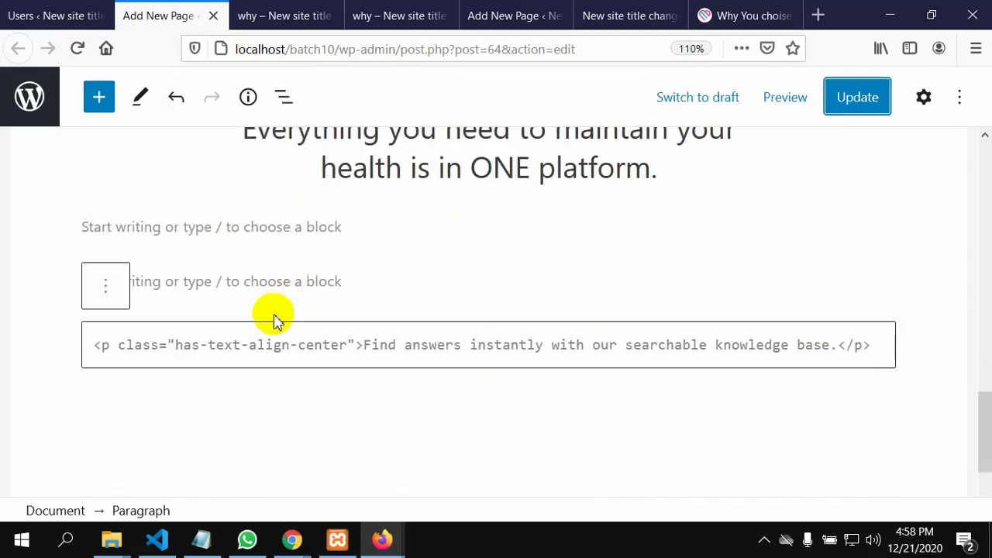
{"action": "left_click", "coordinate": [104, 285]}
{"action": "scroll", "coordinate": [193, 426], "scroll_direction": "down", "scroll_amount": 2}
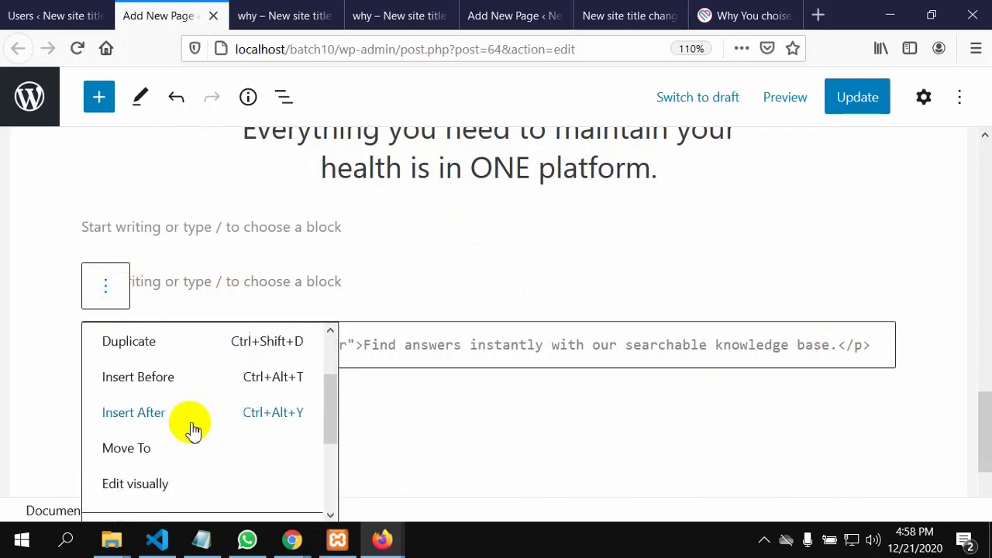
{"action": "scroll", "coordinate": [166, 412], "scroll_direction": "down", "scroll_amount": 3}
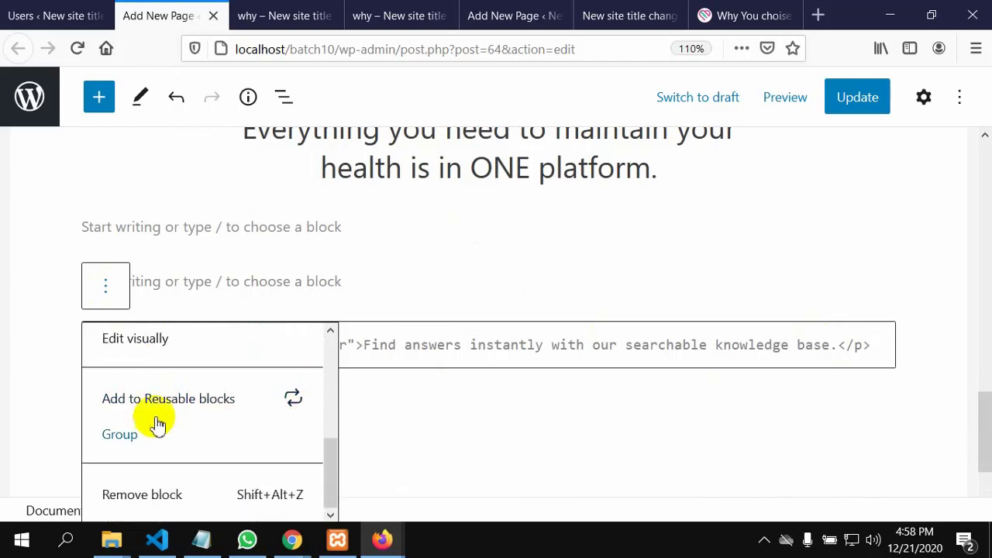
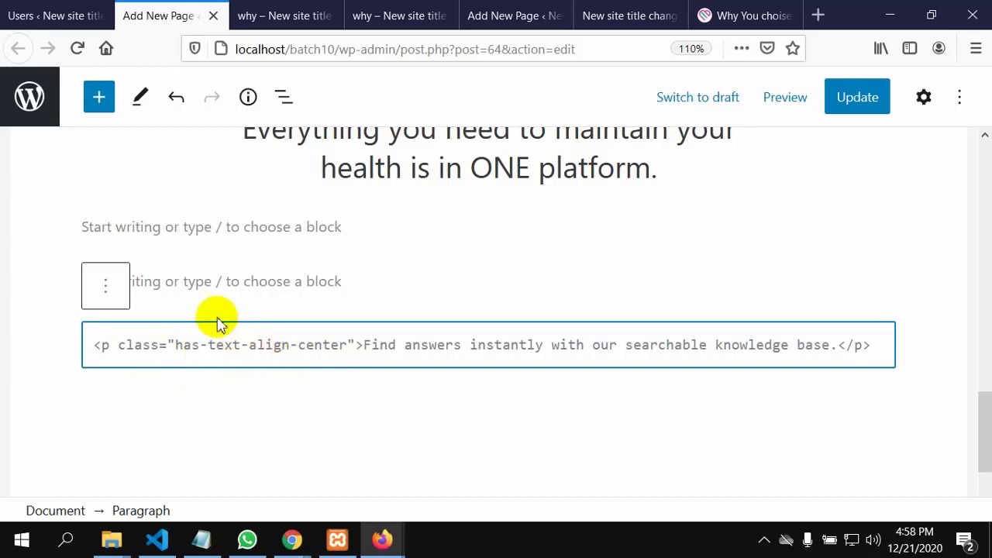
Undo the knowledge base block's conversion to regular blocks to restore its custom HTML with the inline styling
{"action": "left_click", "coordinate": [113, 285]}
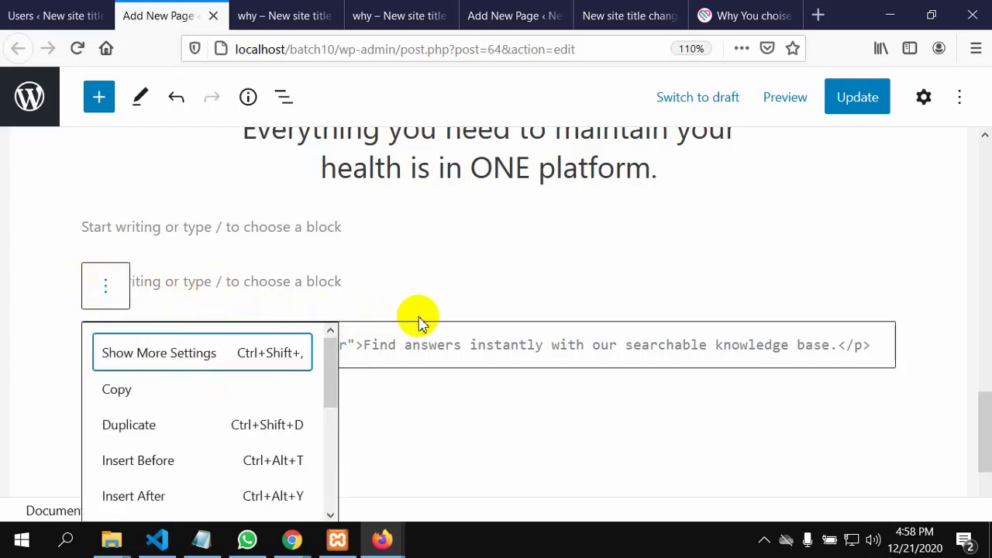
{"action": "scroll", "coordinate": [419, 322], "scroll_direction": "down", "scroll_amount": 2}
{"action": "left_click", "coordinate": [442, 283]}
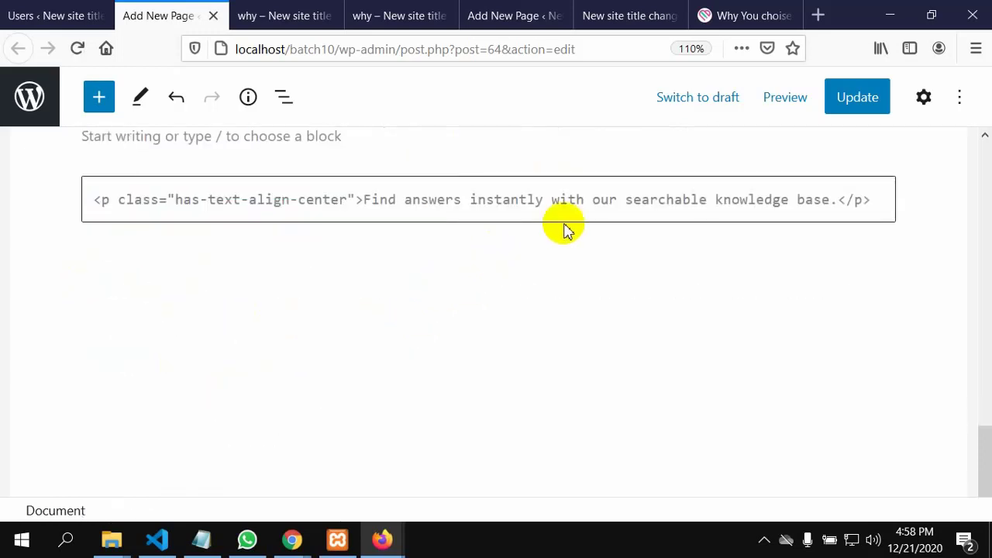
{"action": "key", "text": "ctrl+z"}
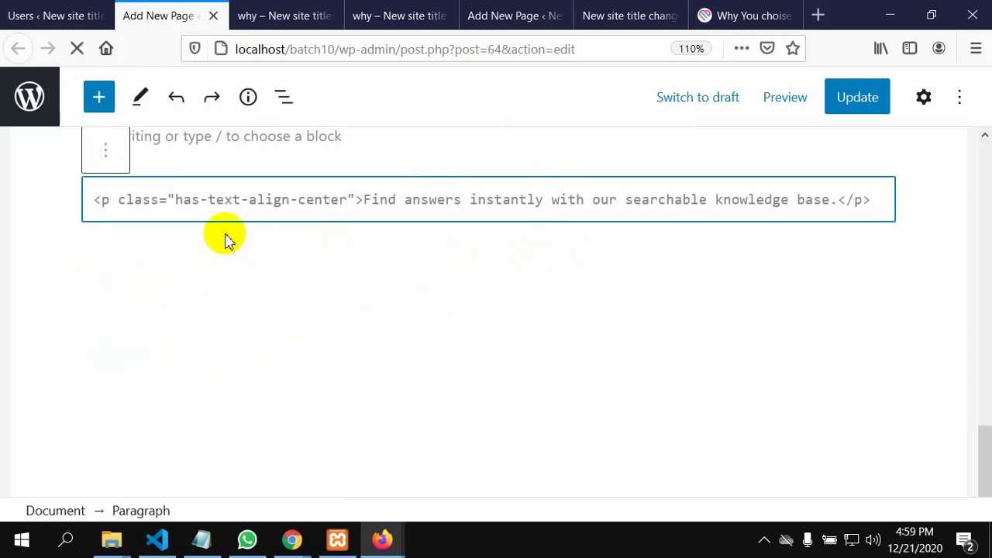
{"action": "key", "text": "ctrl+z"}
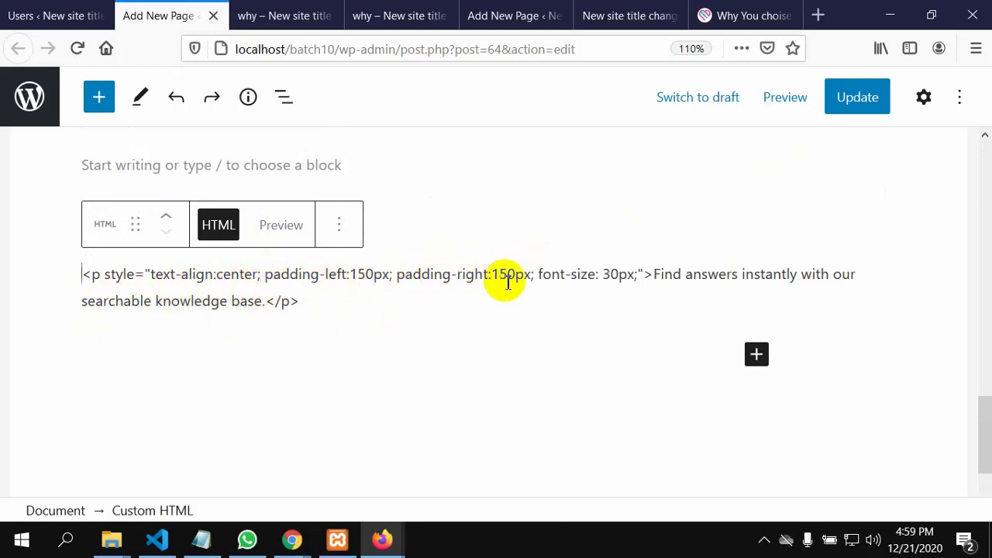
Update the page with the restored custom HTML, check the reloaded "why" page, and return to the page editor
{"action": "left_click", "coordinate": [853, 94]}
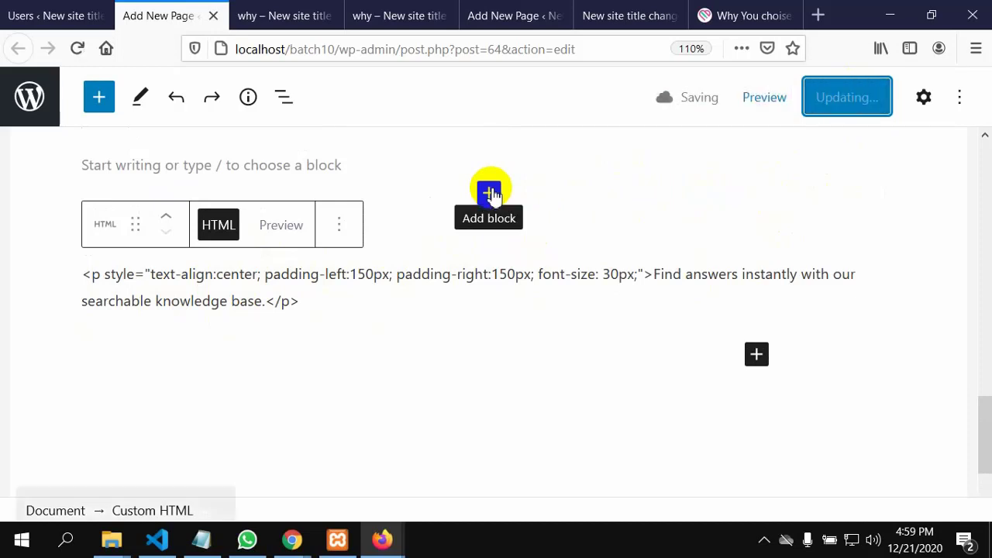
{"action": "left_click", "coordinate": [266, 11]}
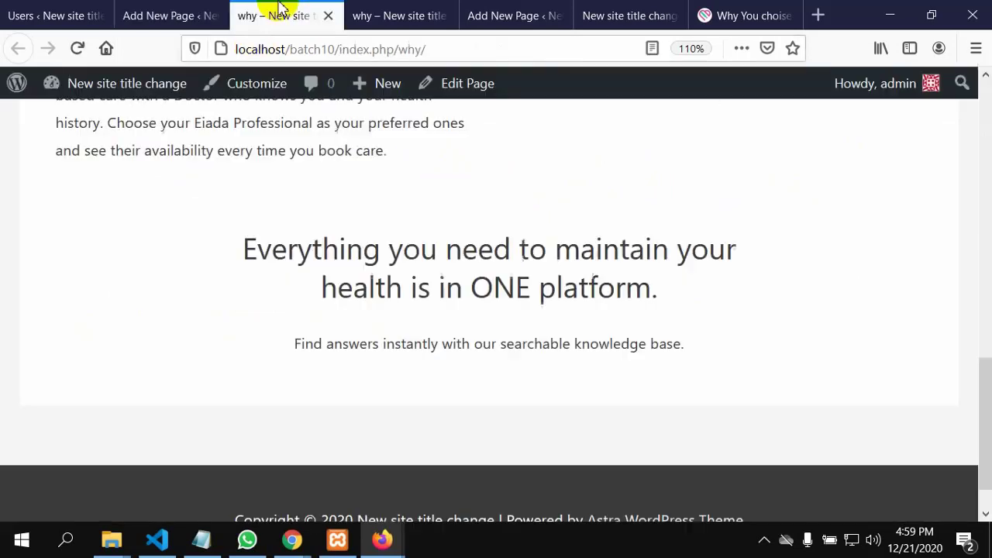
{"action": "left_click", "coordinate": [77, 49]}
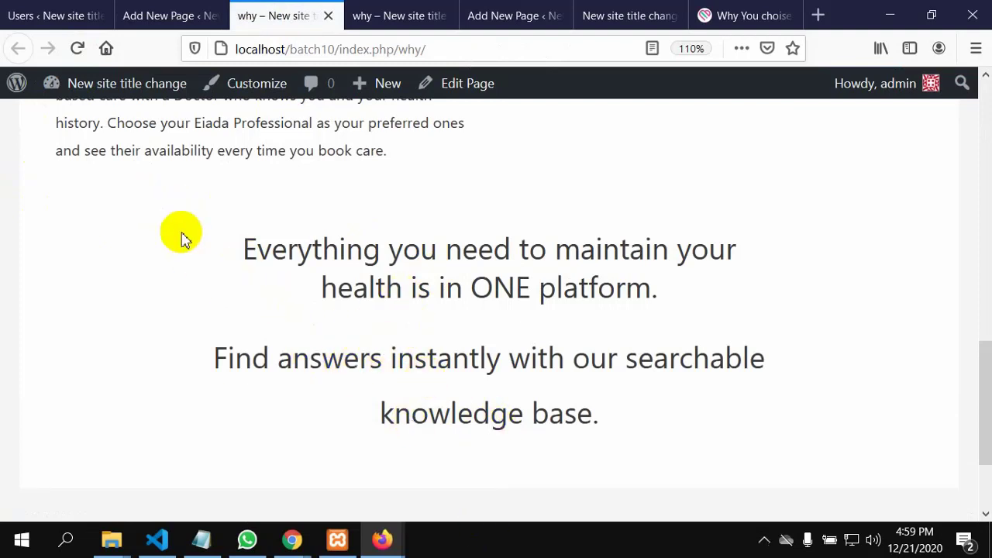
{"action": "left_click", "coordinate": [155, 9]}
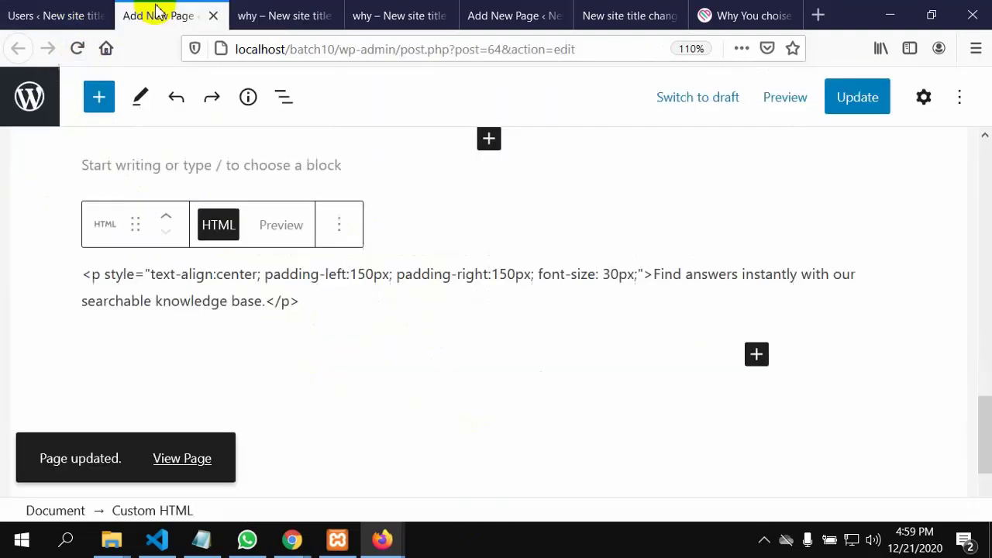
Add padding-top:200px; after the font size in the knowledge base paragraph's inline style
{"action": "left_click", "coordinate": [320, 322]}
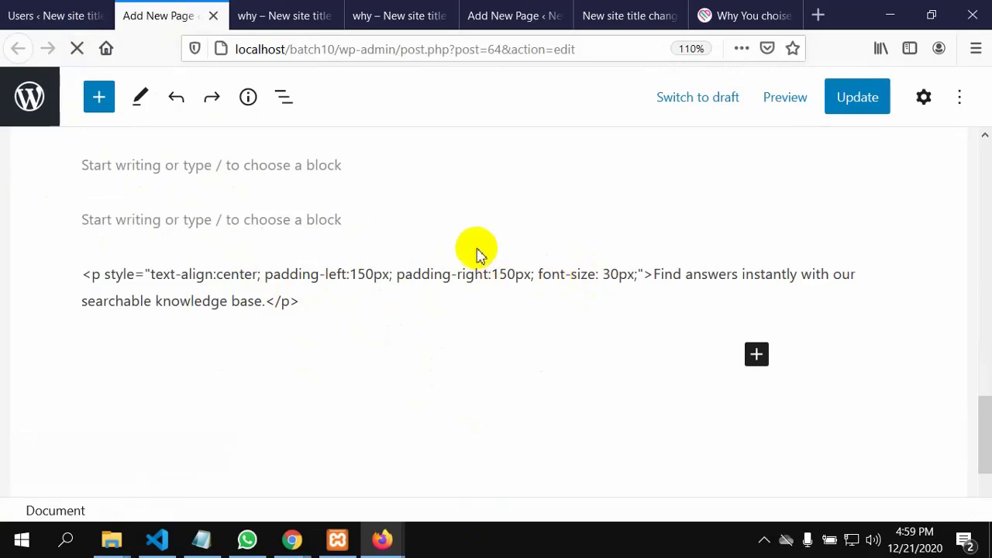
{"action": "left_click", "coordinate": [539, 276]}
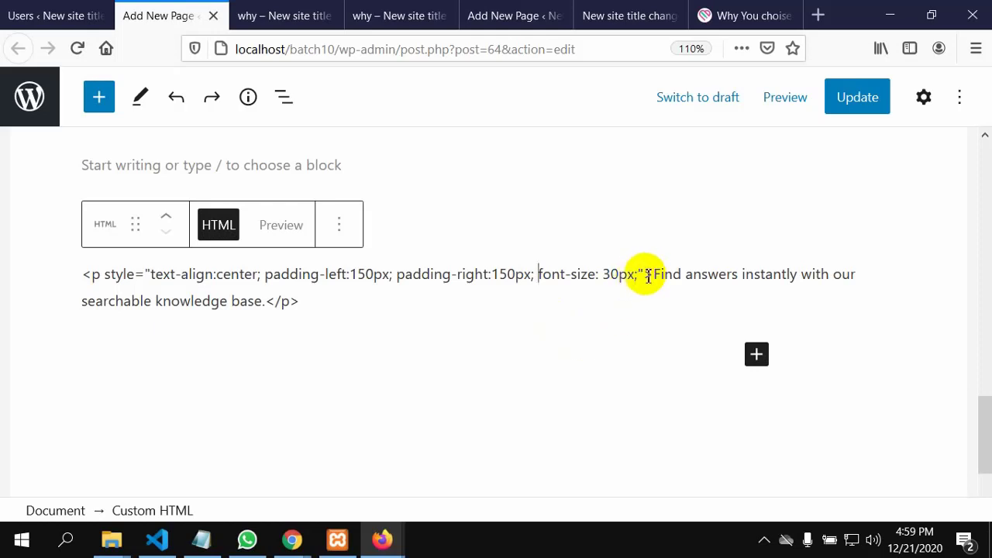
{"action": "left_click_drag", "start_coordinate": [639, 275], "coordinate": [634, 274]}
{"action": "left_click", "coordinate": [637, 274]}
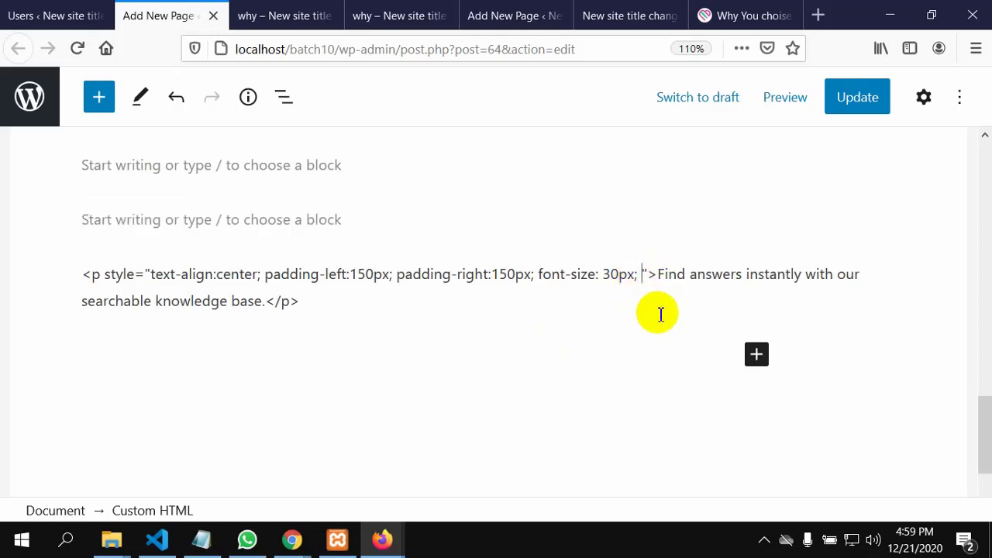
{"action": "type", "text": "padd"}
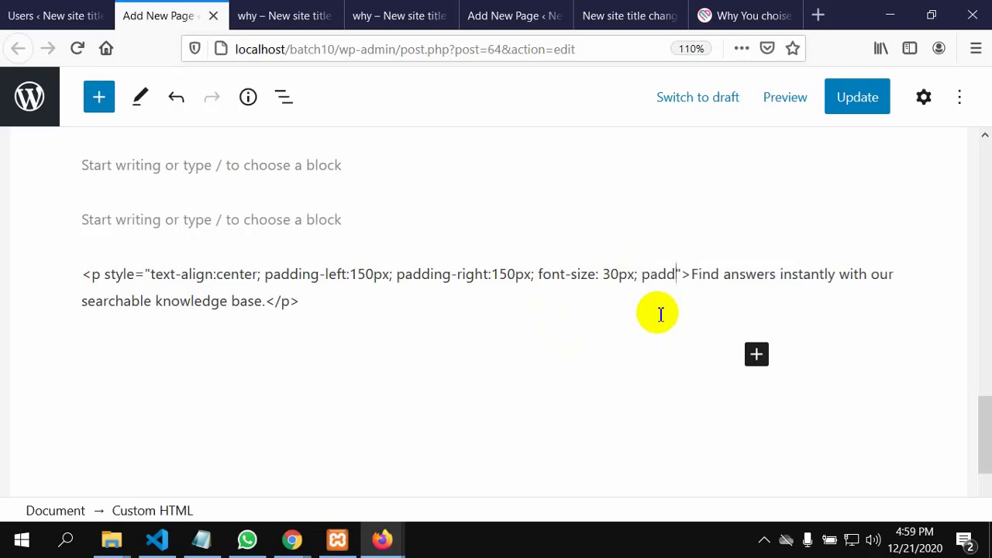
{"action": "type", "text": "in"}
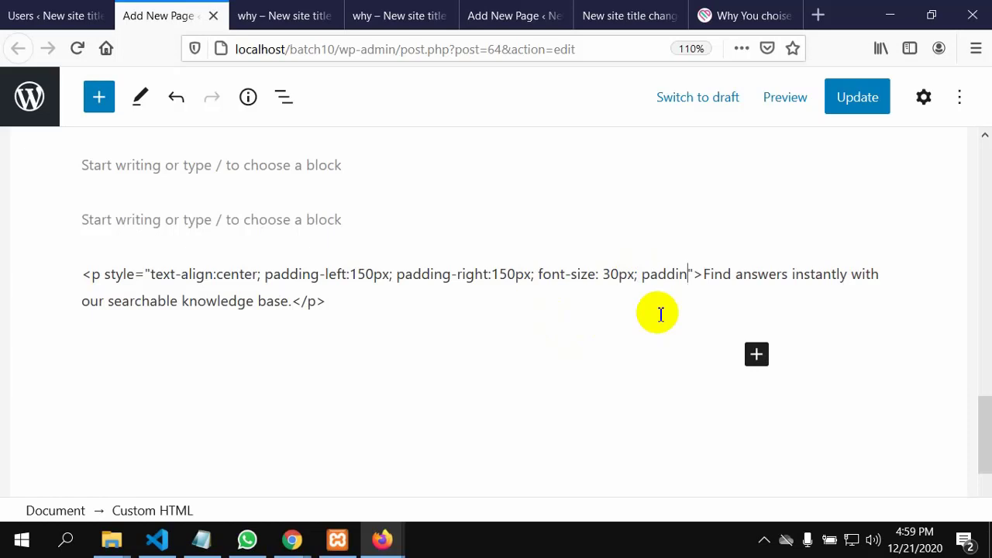
{"action": "type", "text": "g"}
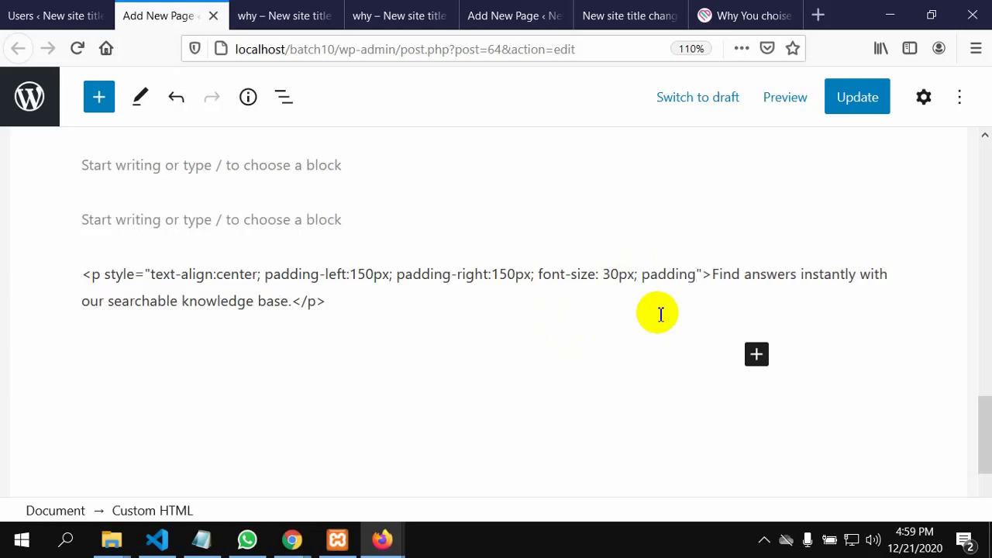
{"action": "type", "text": "-to"}
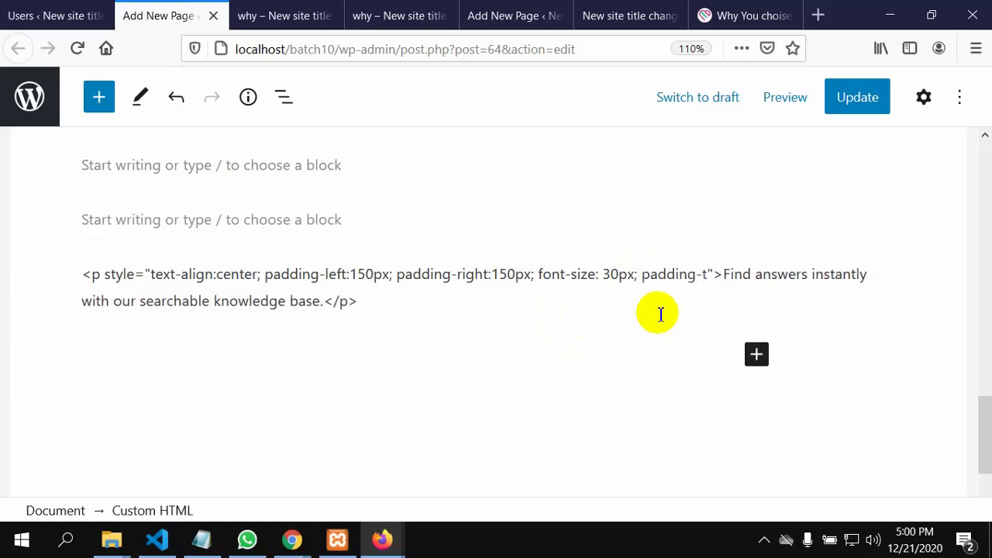
{"action": "type", "text": "p"}
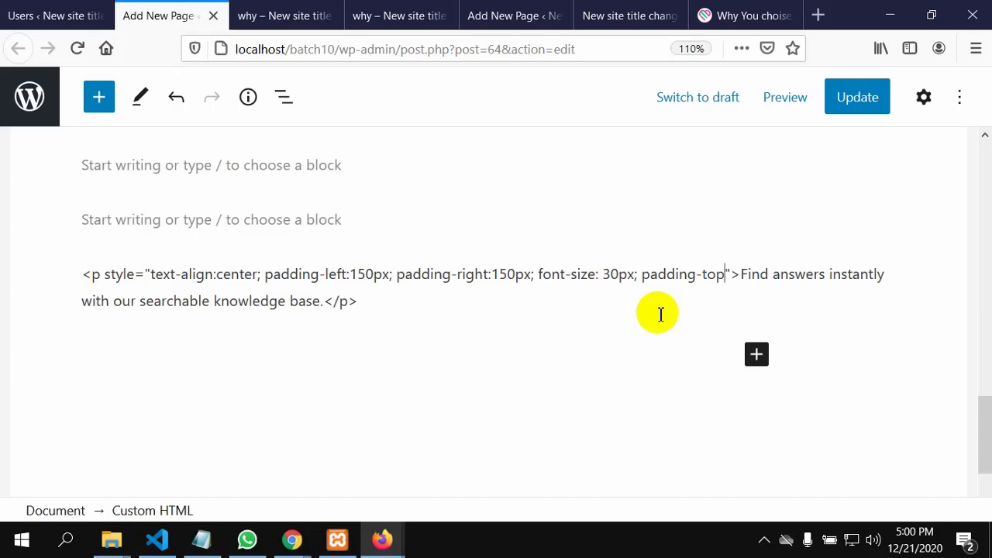
{"action": "type", "text": ":"}
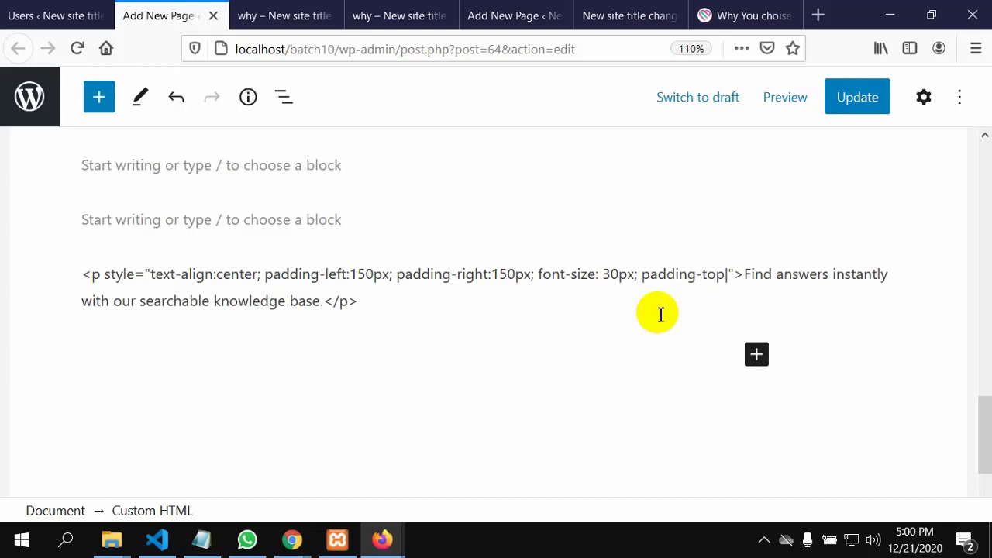
{"action": "key", "text": "BackSpace"}
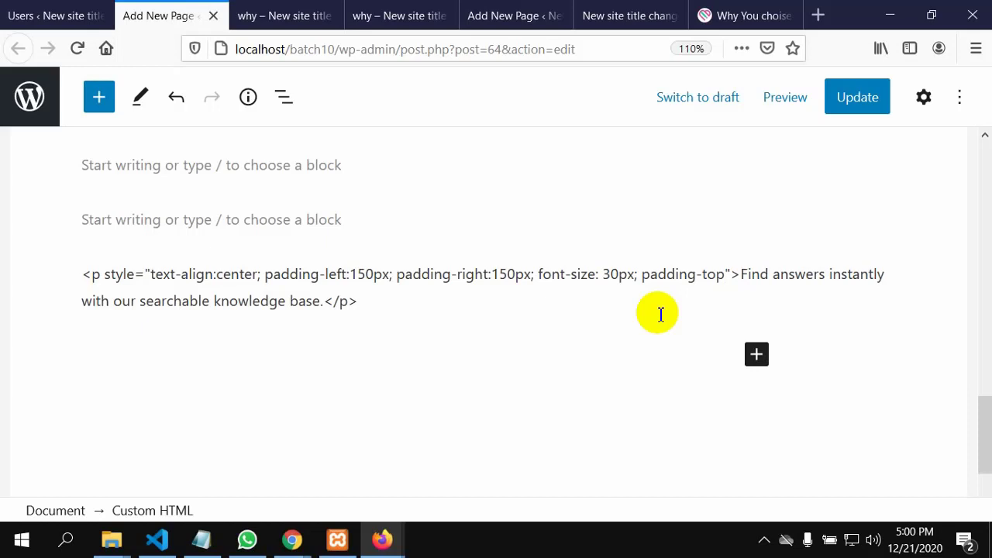
{"action": "type", "text": ":"}
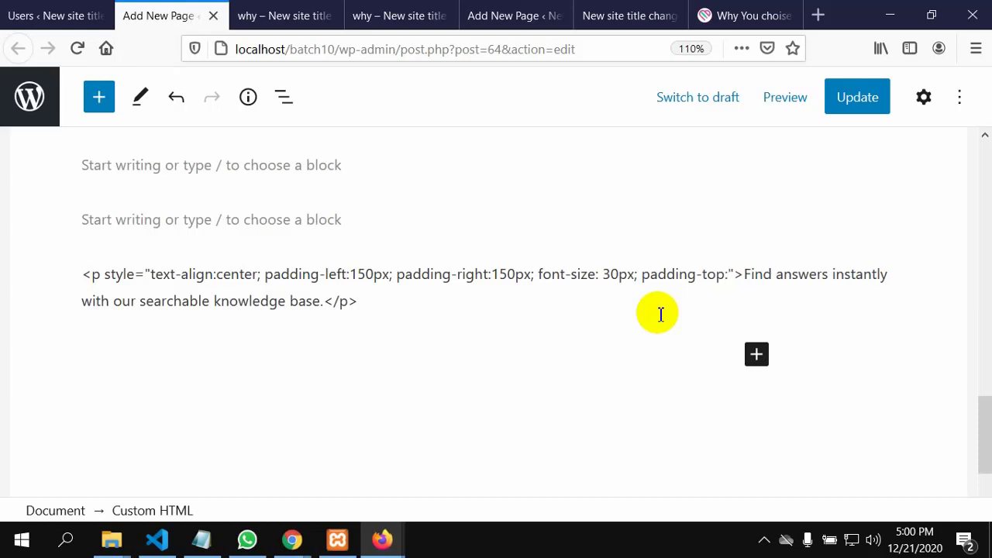
{"action": "type", "text": "2"}
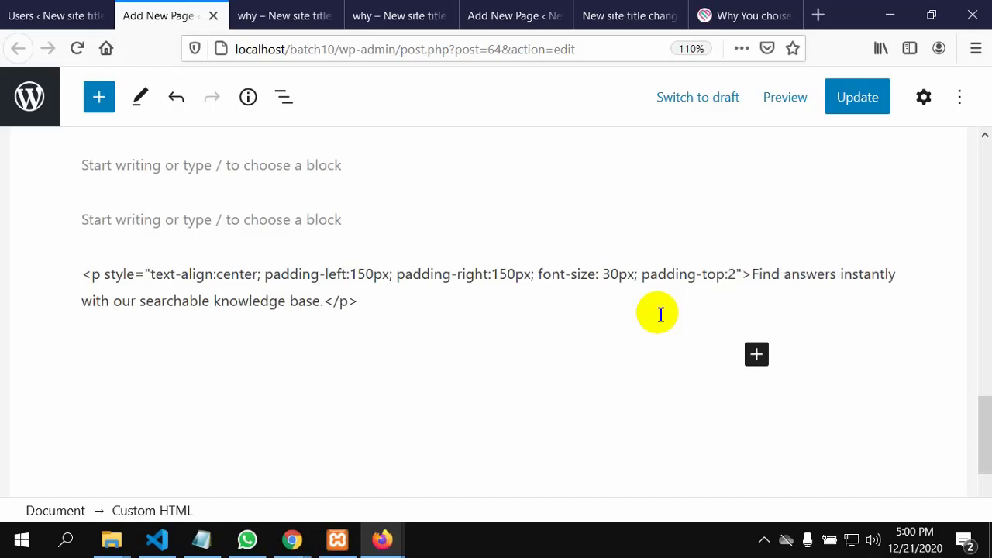
{"action": "type", "text": "0"}
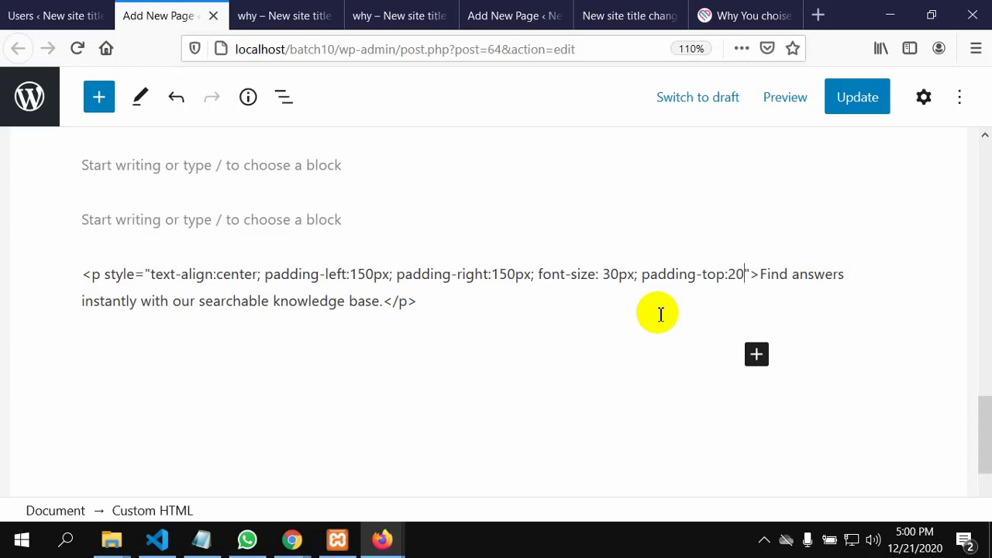
{"action": "type", "text": "0px"}
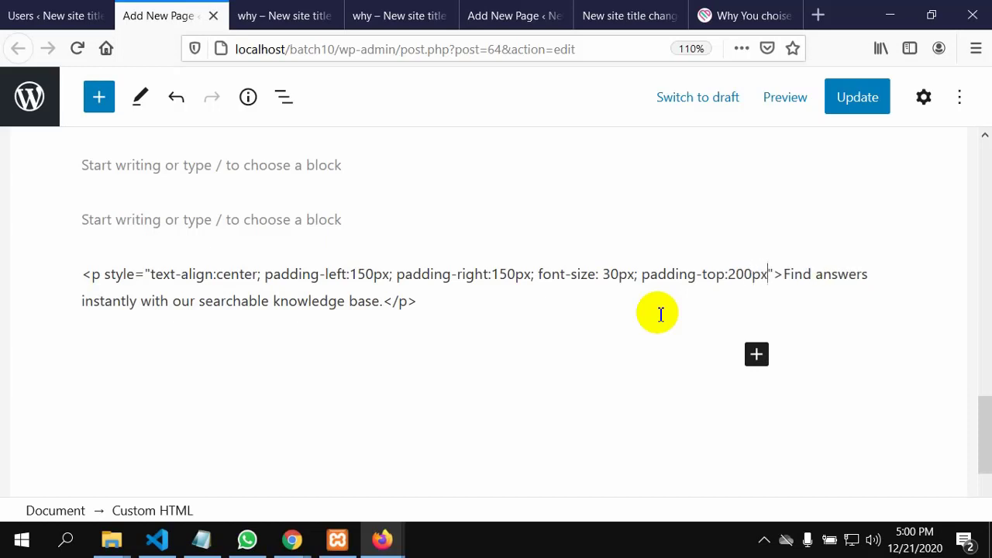
{"action": "type", "text": ";"}
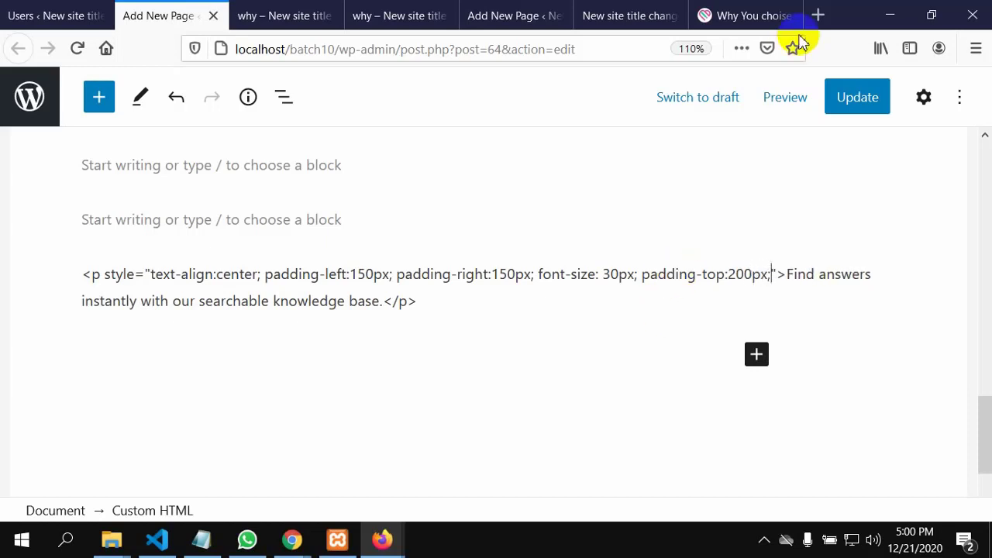
Update the page and check the spacing above the knowledge base paragraph on the reloaded "why" page
{"action": "left_click", "coordinate": [843, 110]}
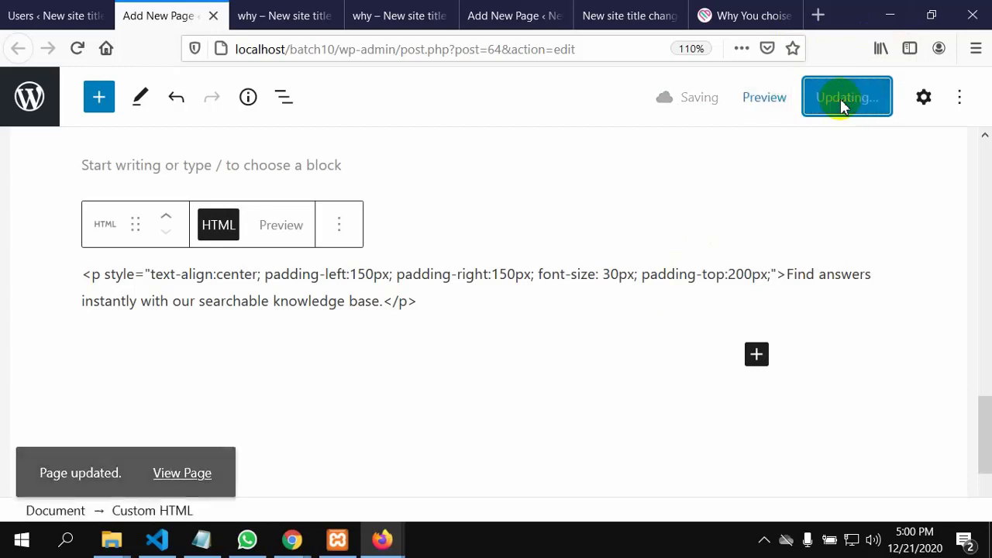
{"action": "left_click", "coordinate": [299, 17]}
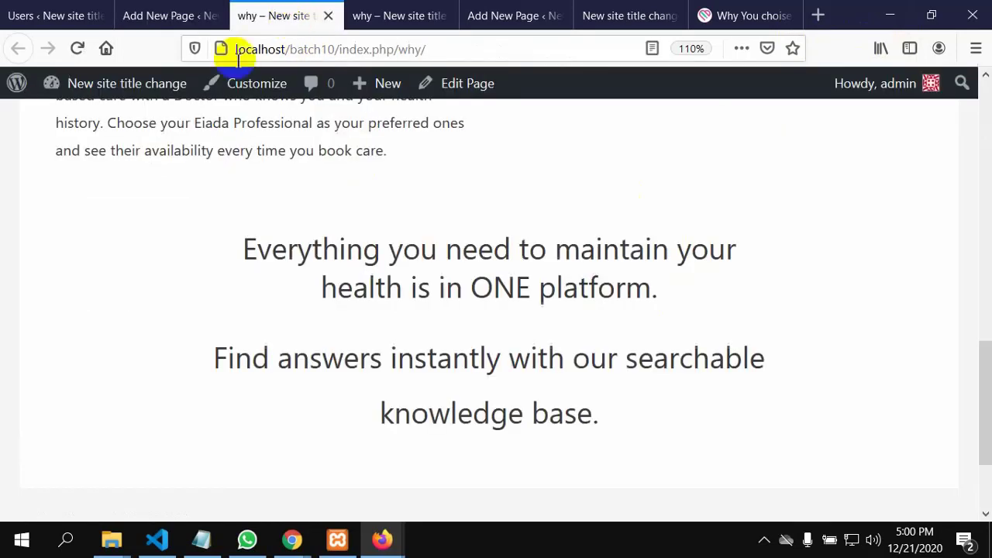
{"action": "left_click", "coordinate": [76, 48]}
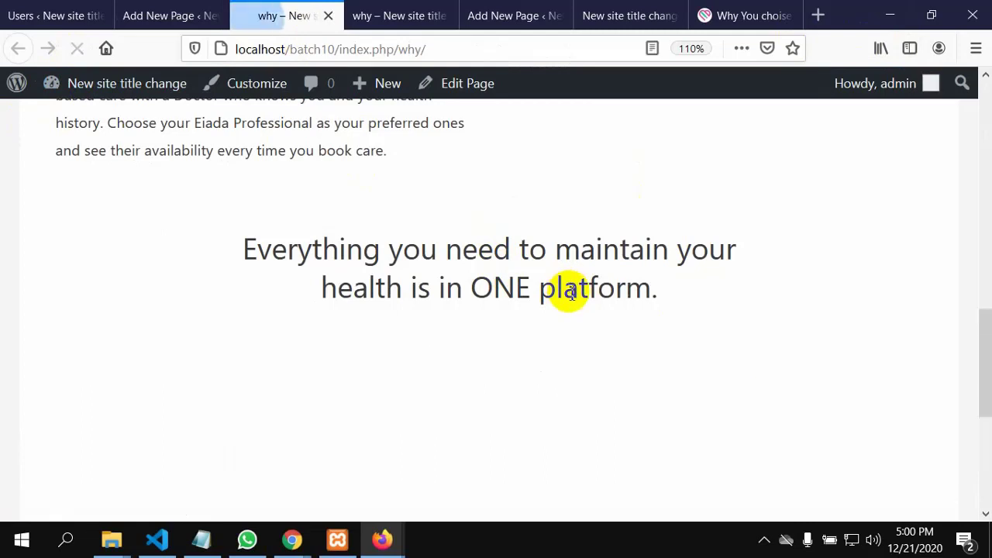
{"action": "scroll", "coordinate": [580, 381], "scroll_direction": "down", "scroll_amount": 4}
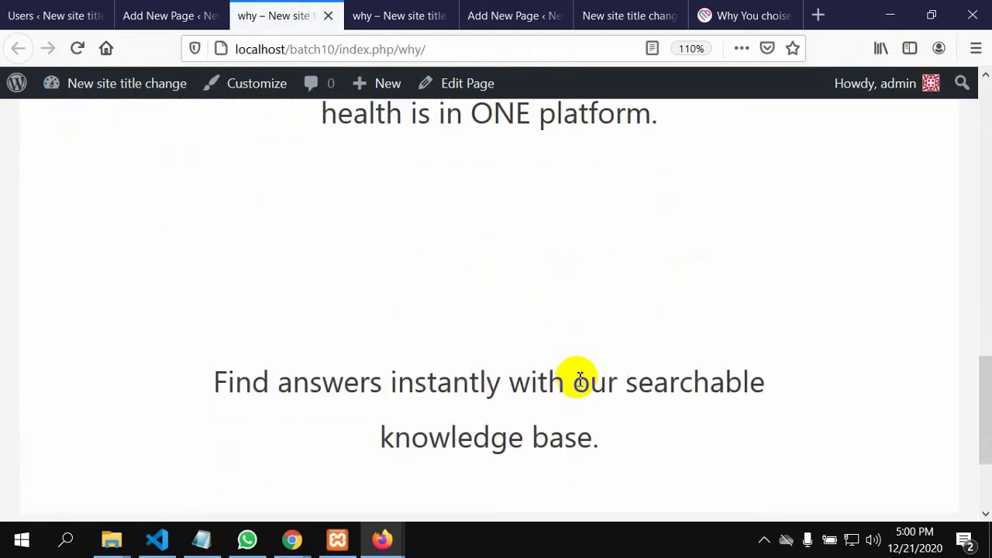
{"action": "scroll", "coordinate": [580, 381], "scroll_direction": "up", "scroll_amount": 2}
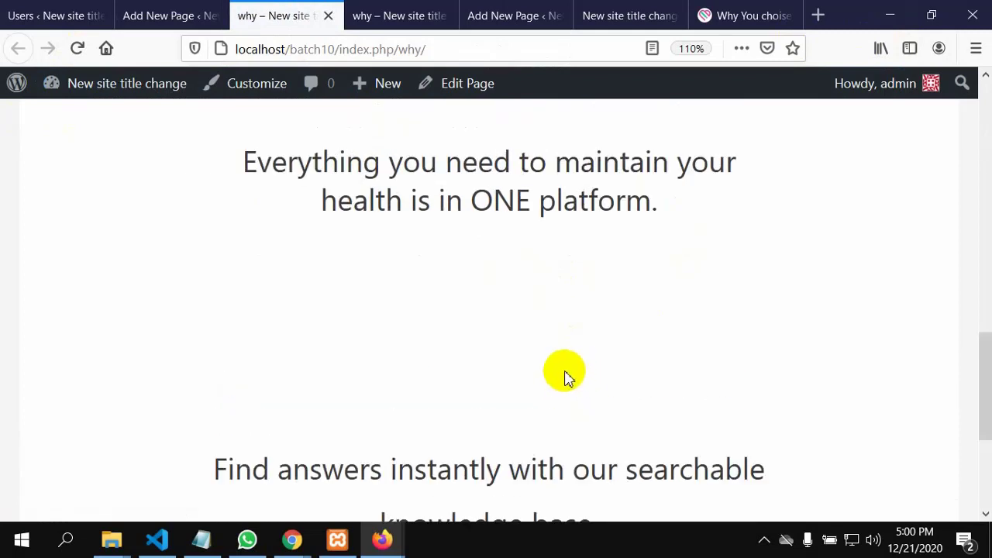
{"action": "scroll", "coordinate": [564, 376], "scroll_direction": "down", "scroll_amount": 2}
{"action": "scroll", "coordinate": [453, 279], "scroll_direction": "down", "scroll_amount": 2}
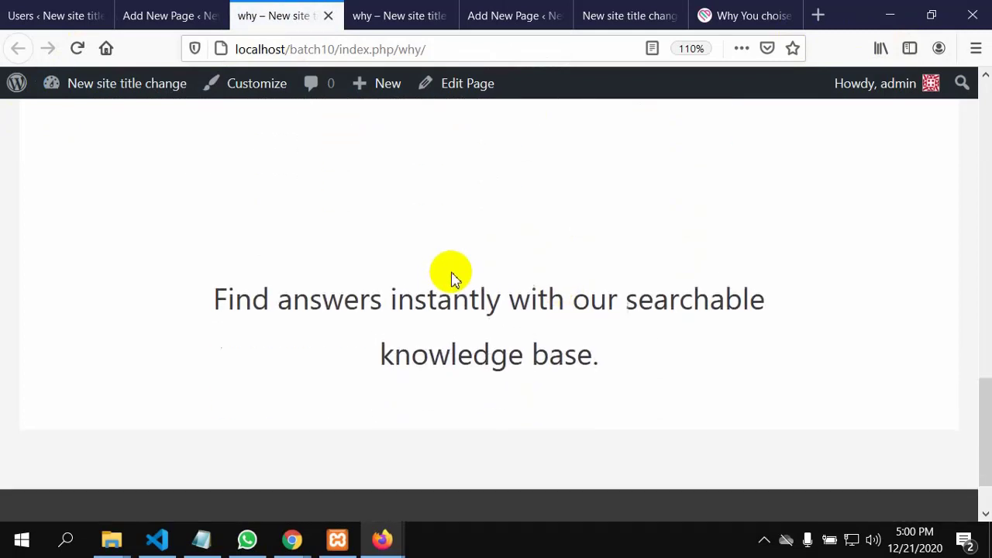
{"action": "scroll", "coordinate": [452, 275], "scroll_direction": "up", "scroll_amount": 4}
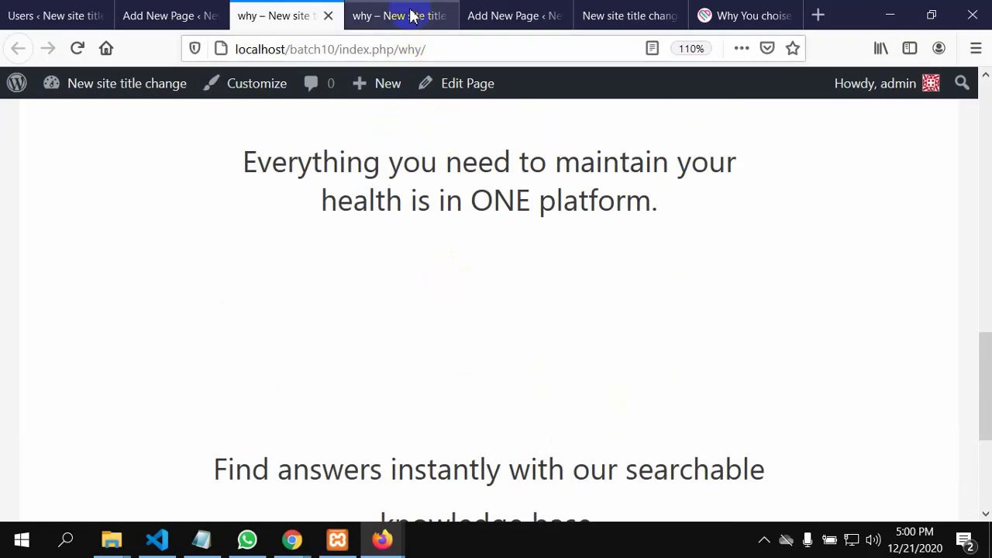
Examine the heading spacing and Help Center button on the Eiada reference page, then return to the knowledge base block in the page editor
{"action": "left_click", "coordinate": [725, 17]}
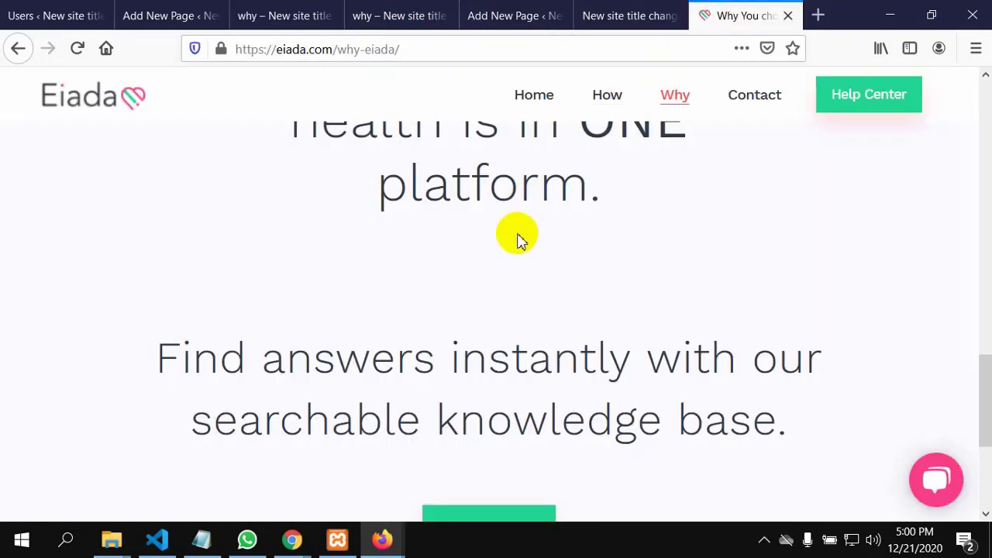
{"action": "scroll", "coordinate": [516, 245], "scroll_direction": "down", "scroll_amount": 3}
{"action": "scroll", "coordinate": [516, 243], "scroll_direction": "up", "scroll_amount": 7}
{"action": "scroll", "coordinate": [500, 310], "scroll_direction": "down", "scroll_amount": 6}
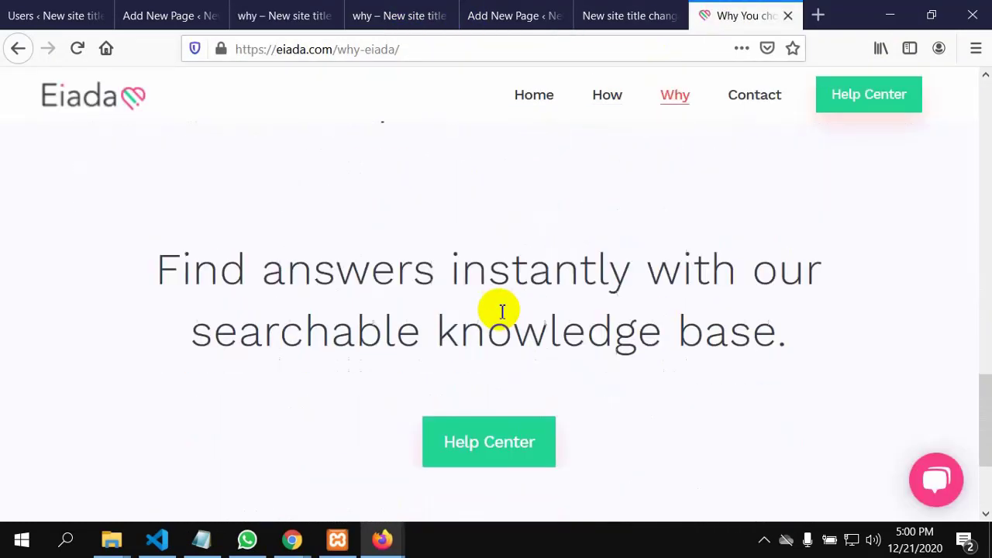
{"action": "scroll", "coordinate": [501, 263], "scroll_direction": "up", "scroll_amount": 6}
{"action": "scroll", "coordinate": [504, 263], "scroll_direction": "down", "scroll_amount": 1}
{"action": "scroll", "coordinate": [504, 267], "scroll_direction": "down", "scroll_amount": 6}
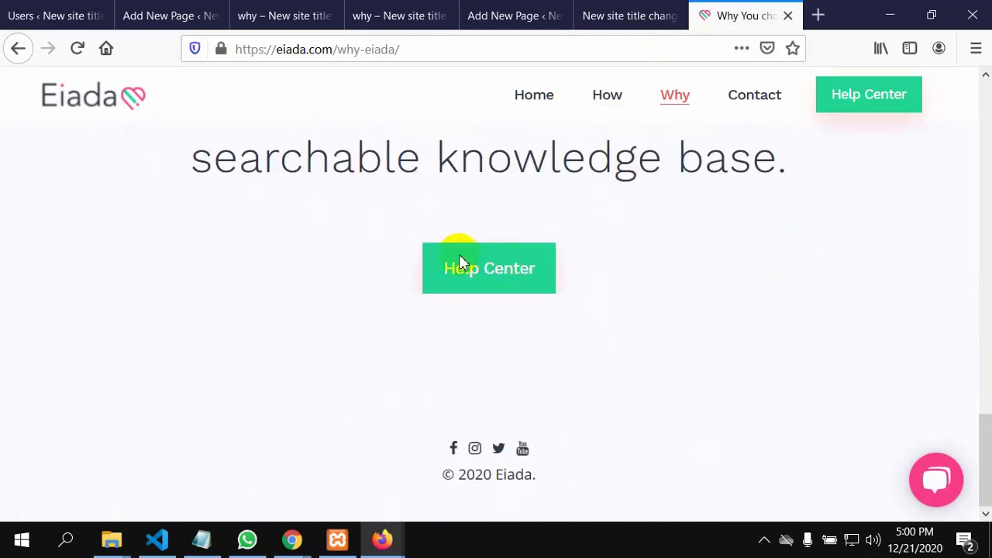
{"action": "scroll", "coordinate": [512, 267], "scroll_direction": "up", "scroll_amount": 7}
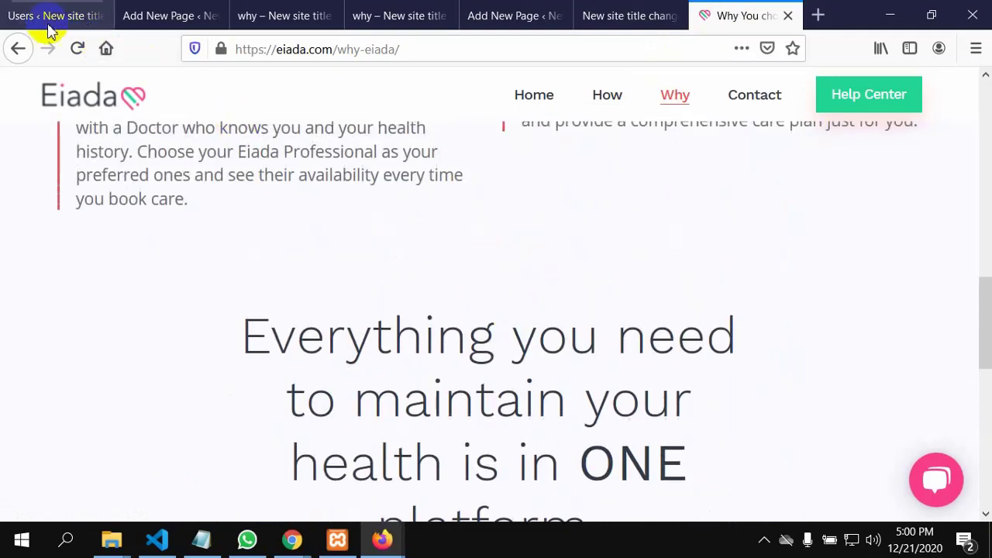
{"action": "left_click", "coordinate": [49, 17]}
{"action": "left_click", "coordinate": [163, 14]}
{"action": "double_click", "coordinate": [242, 228]}
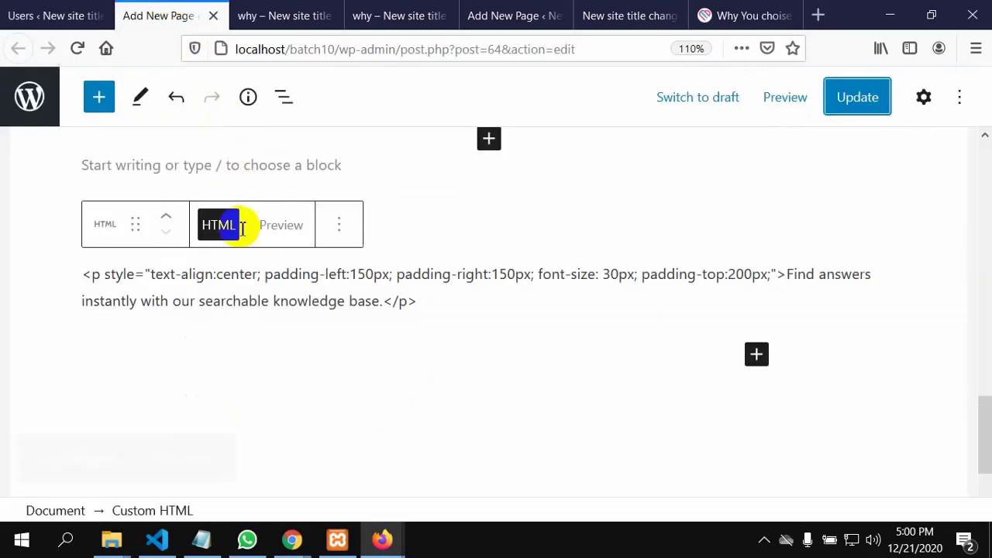
Change the padding-top value in the knowledge base paragraph's inline style to 100px
{"action": "left_click", "coordinate": [332, 308]}
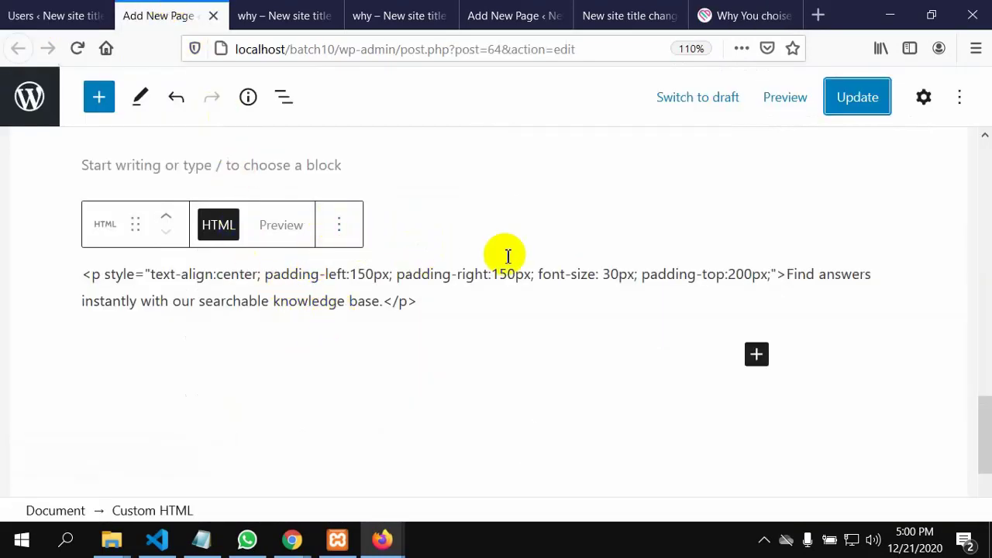
{"action": "left_click", "coordinate": [743, 274]}
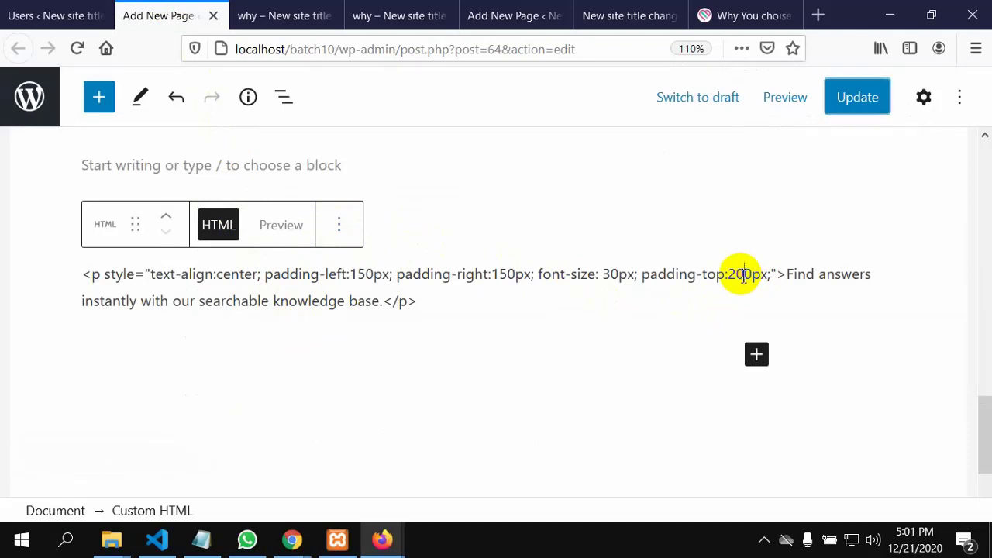
{"action": "key", "text": "Left"}
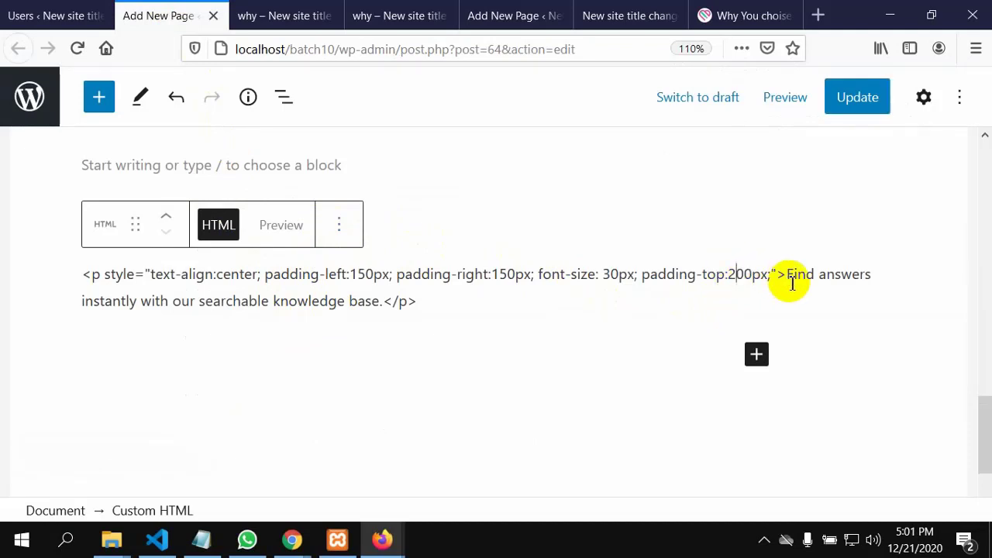
{"action": "key", "text": "BackSpace"}
{"action": "type", "text": "1"}
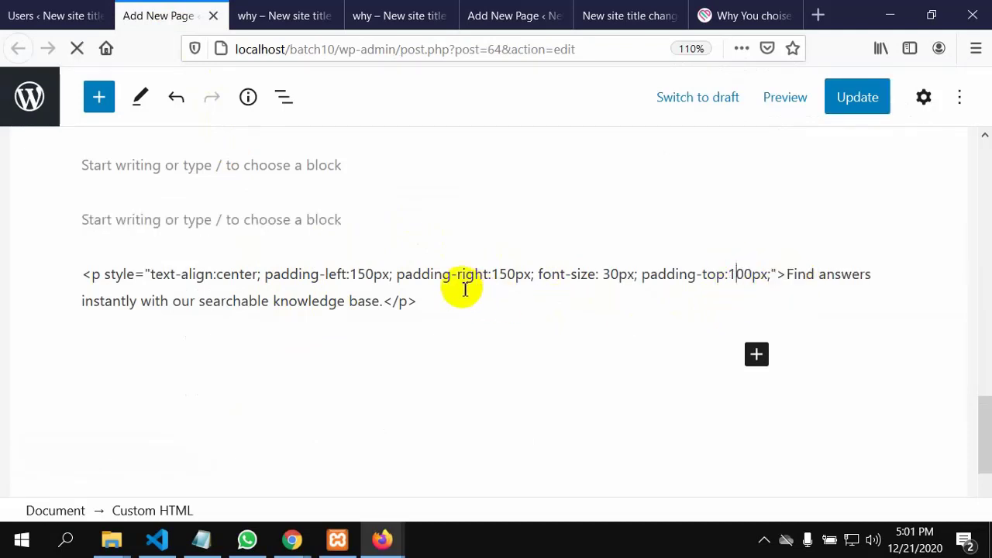
{"action": "left_click", "coordinate": [442, 305]}
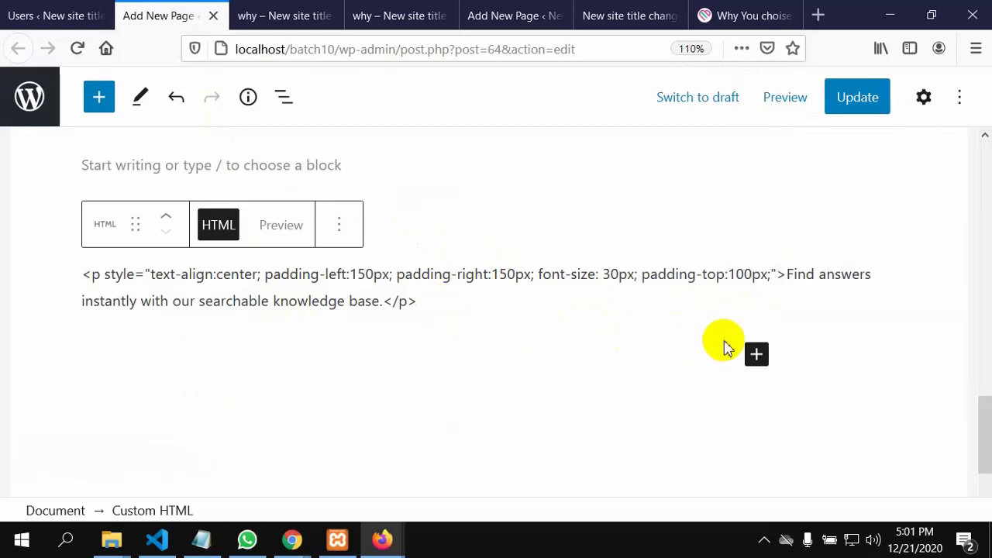
Search the block library for "bu" and insert a Buttons block below the knowledge base paragraph
{"action": "left_click", "coordinate": [756, 355]}
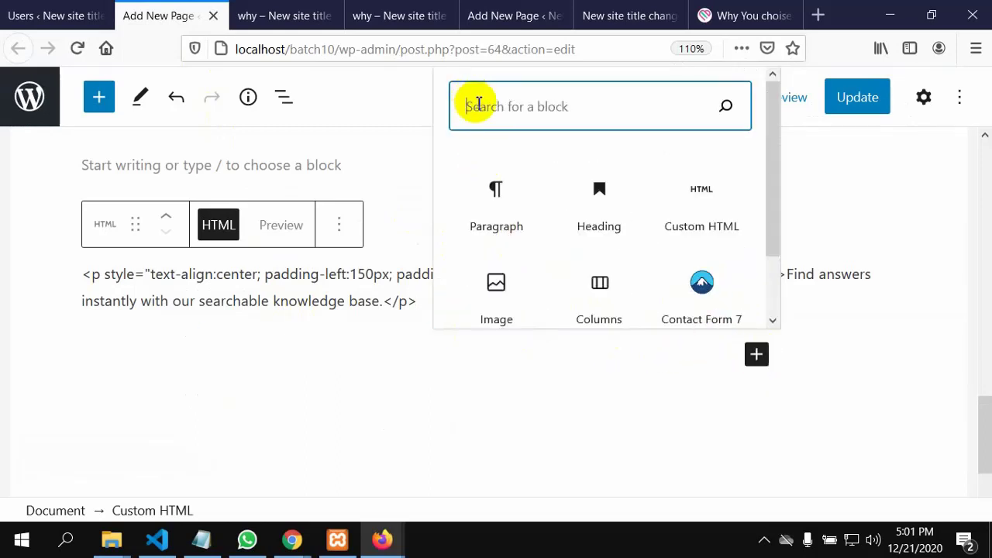
{"action": "type", "text": "b"}
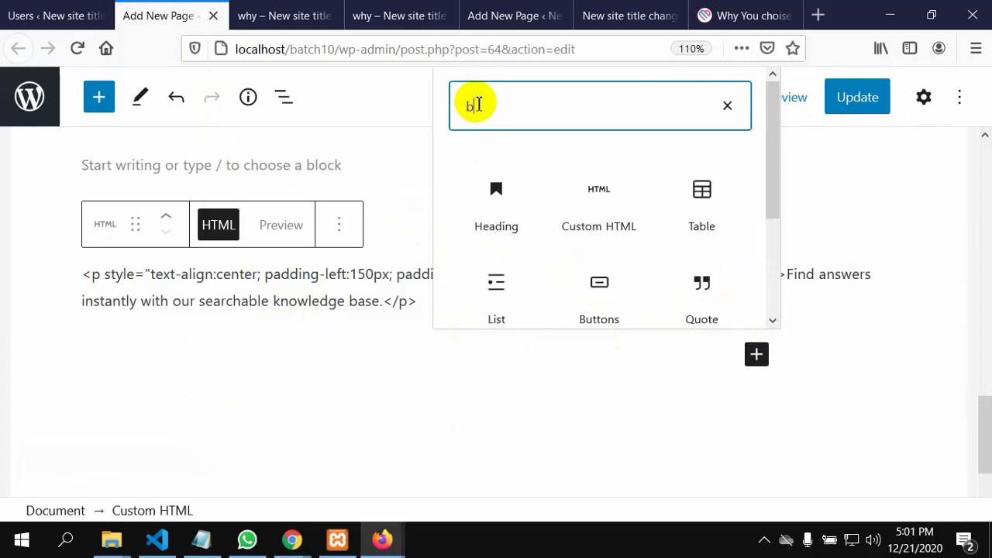
{"action": "type", "text": "u"}
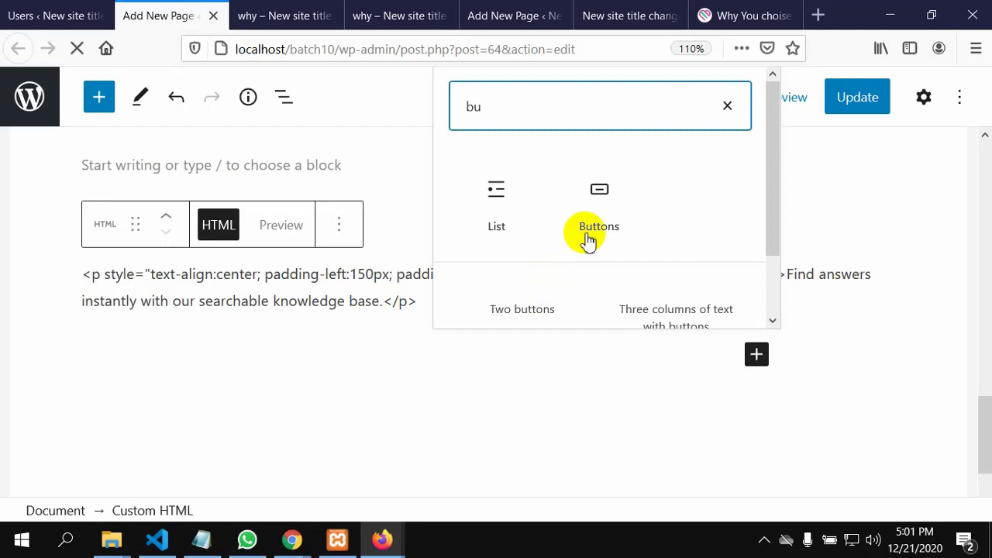
{"action": "left_click", "coordinate": [593, 218]}
{"action": "left_click", "coordinate": [596, 221]}
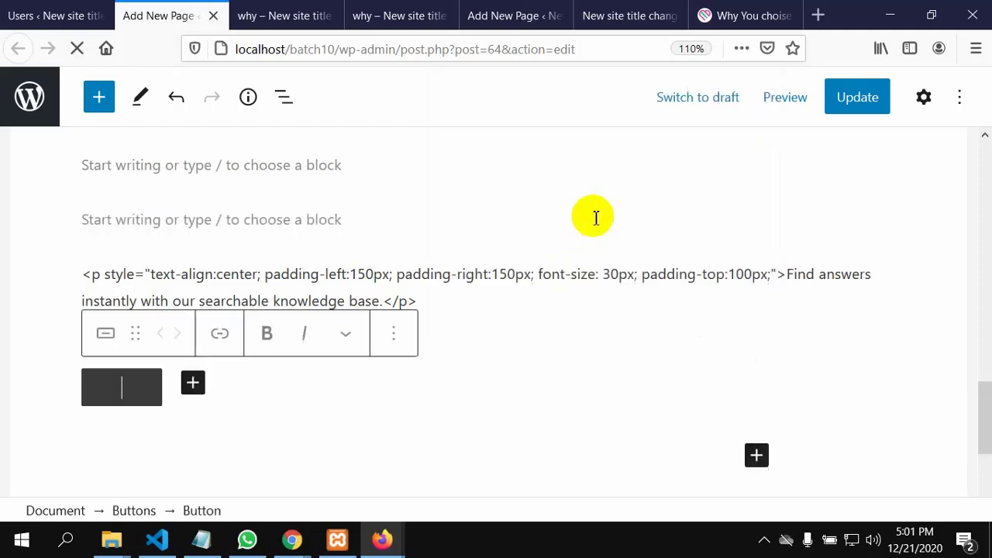
{"action": "left_click", "coordinate": [130, 426]}
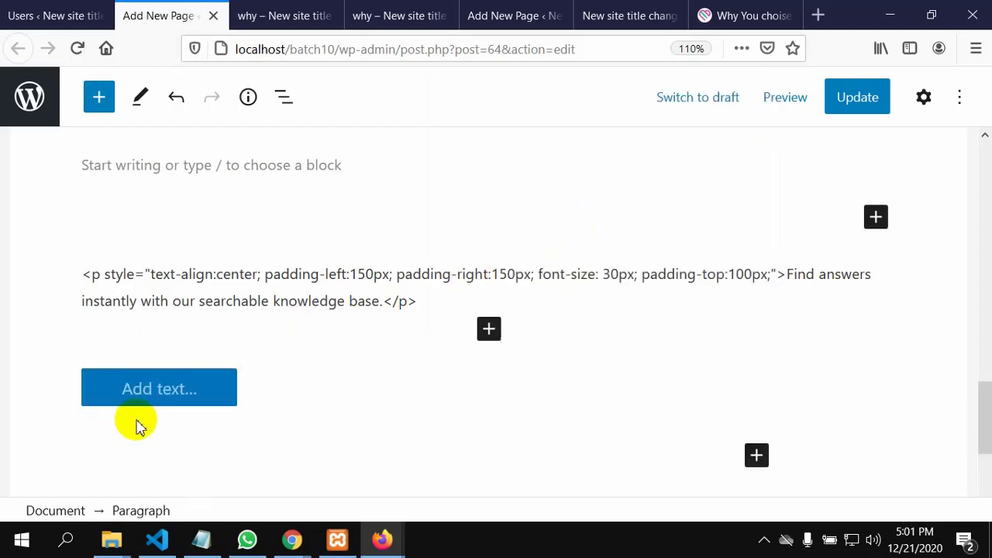
{"action": "left_click", "coordinate": [184, 393]}
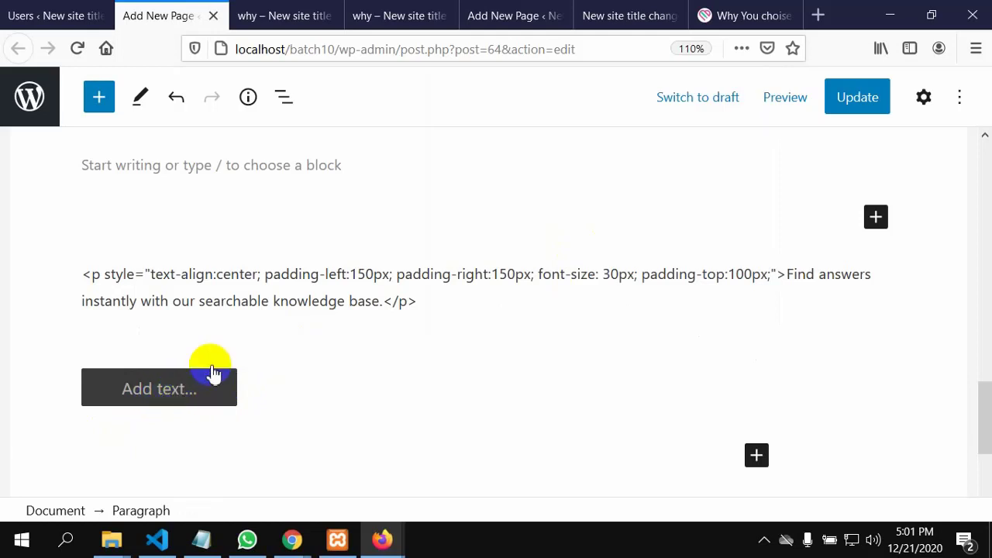
Check the Help Center button on the Eiada reference page and return to the page editor
{"action": "left_click", "coordinate": [728, 24]}
{"action": "scroll", "coordinate": [609, 255], "scroll_direction": "down", "scroll_amount": 10}
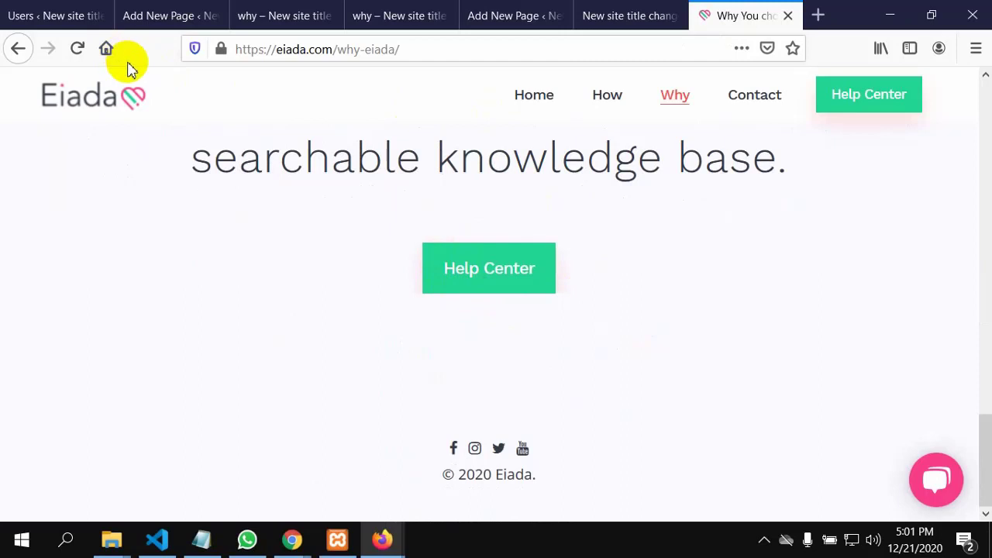
{"action": "left_click", "coordinate": [143, 19]}
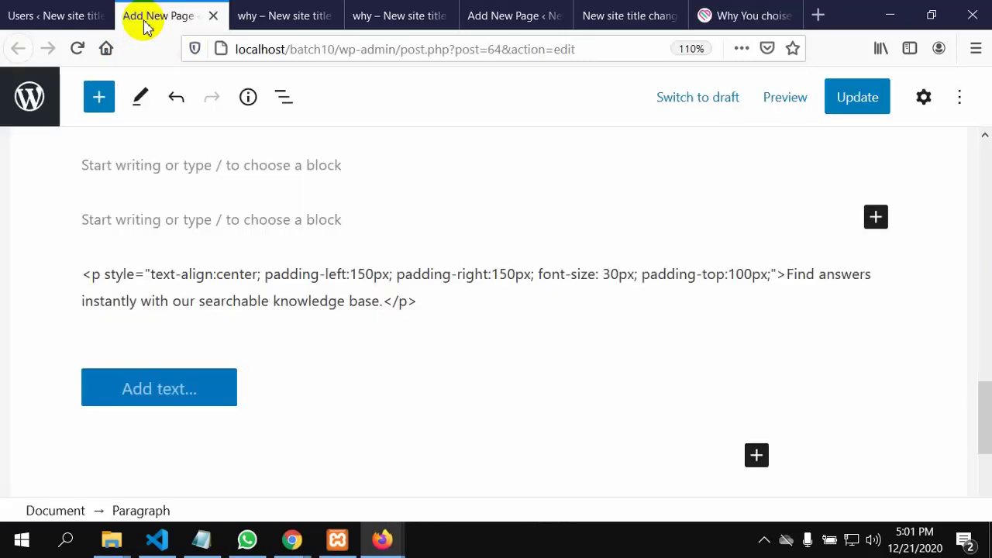
Label the new button below the knowledge base paragraph "Help Center"
{"action": "left_click", "coordinate": [140, 390]}
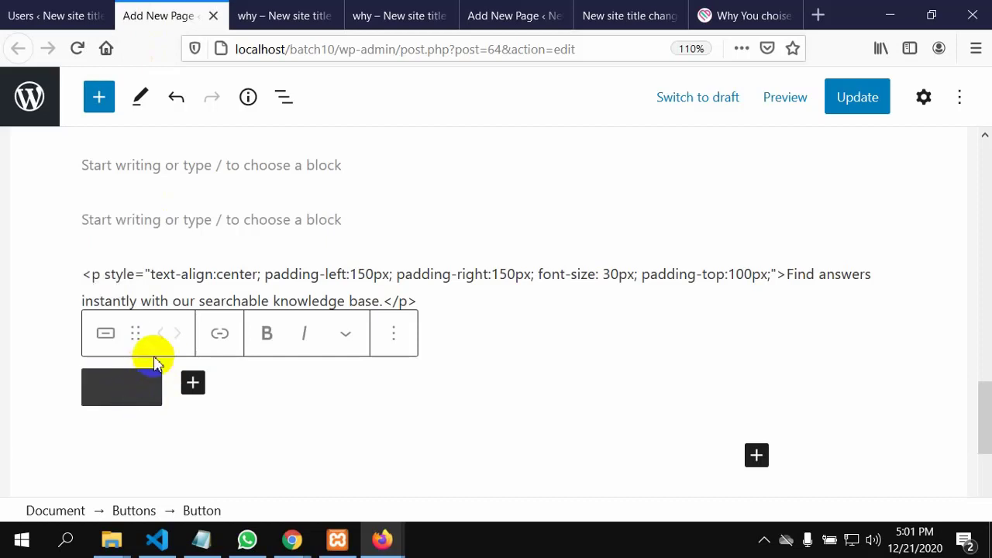
{"action": "left_click", "coordinate": [137, 384]}
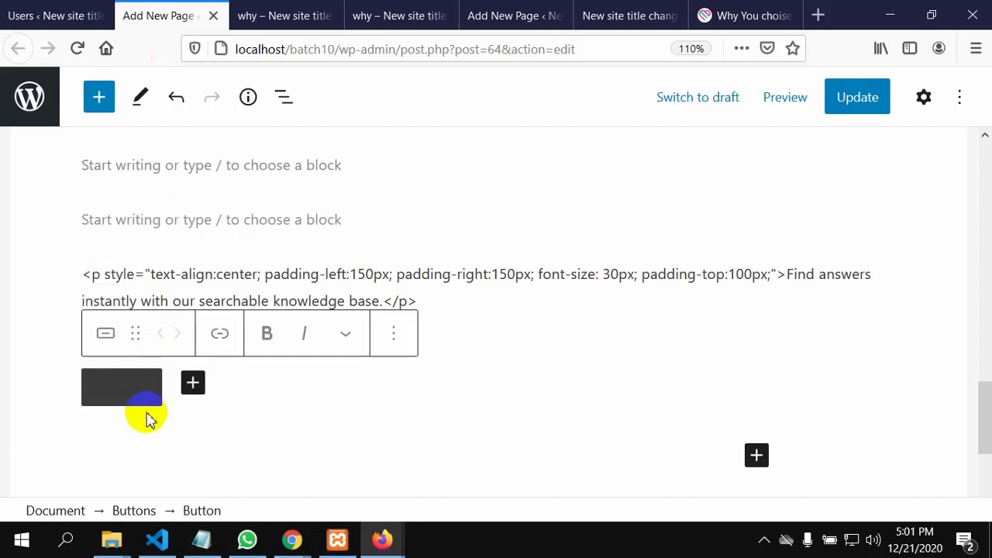
{"action": "type", "text": "h"}
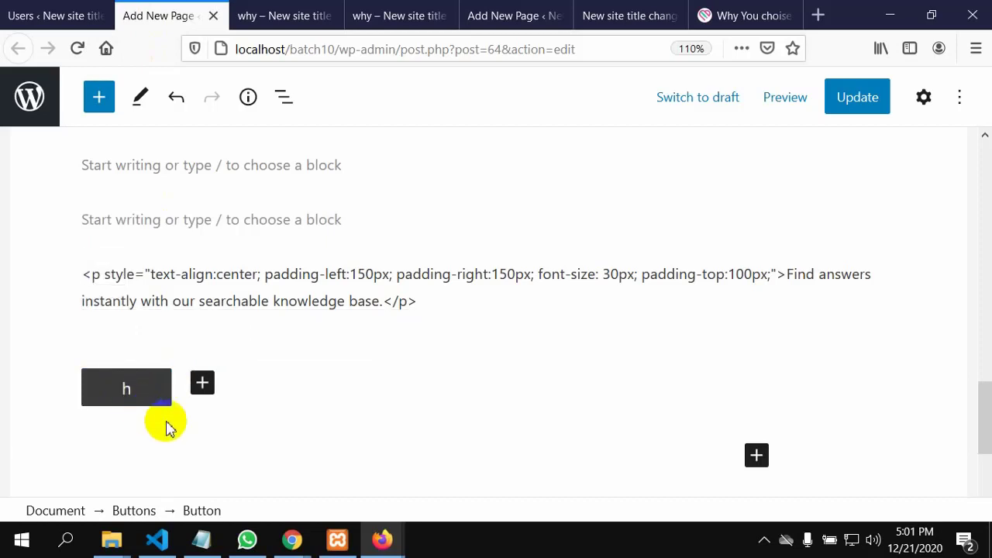
{"action": "key", "text": "BackSpace"}
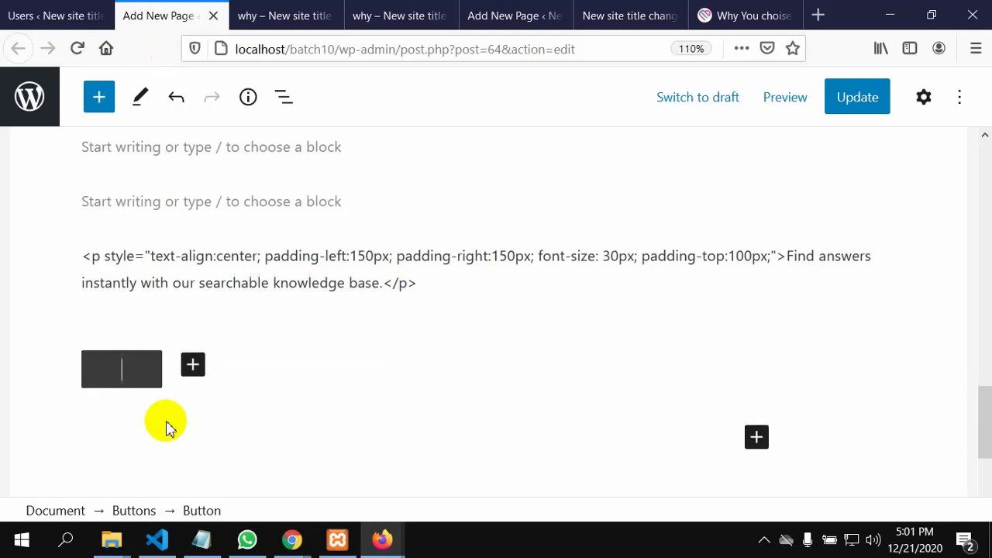
{"action": "type", "text": "He"}
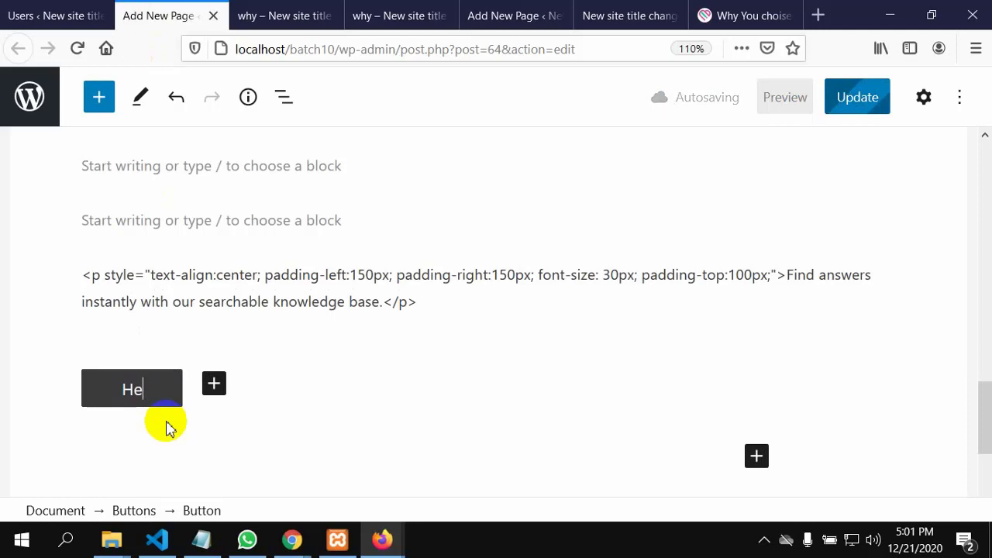
{"action": "type", "text": "lp "}
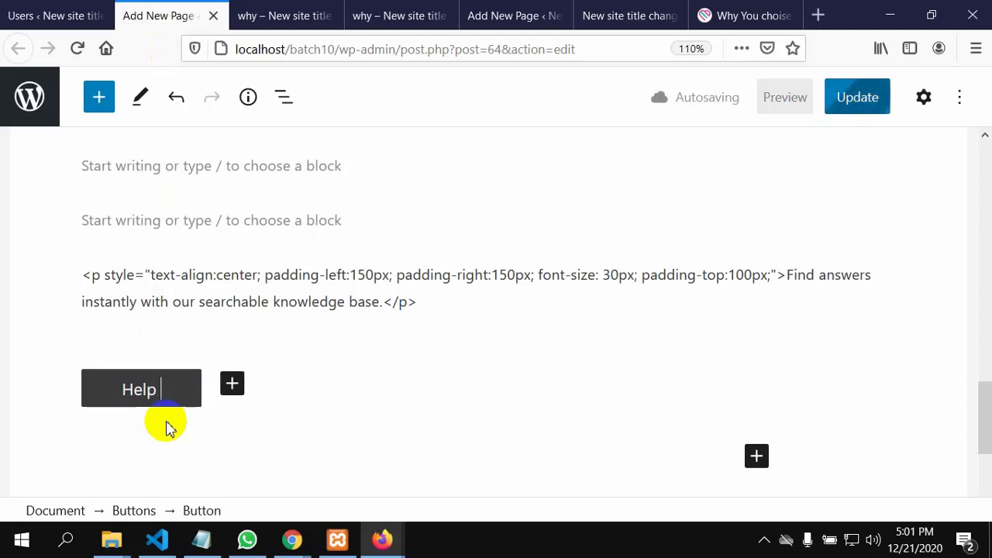
{"action": "type", "text": "Cen"}
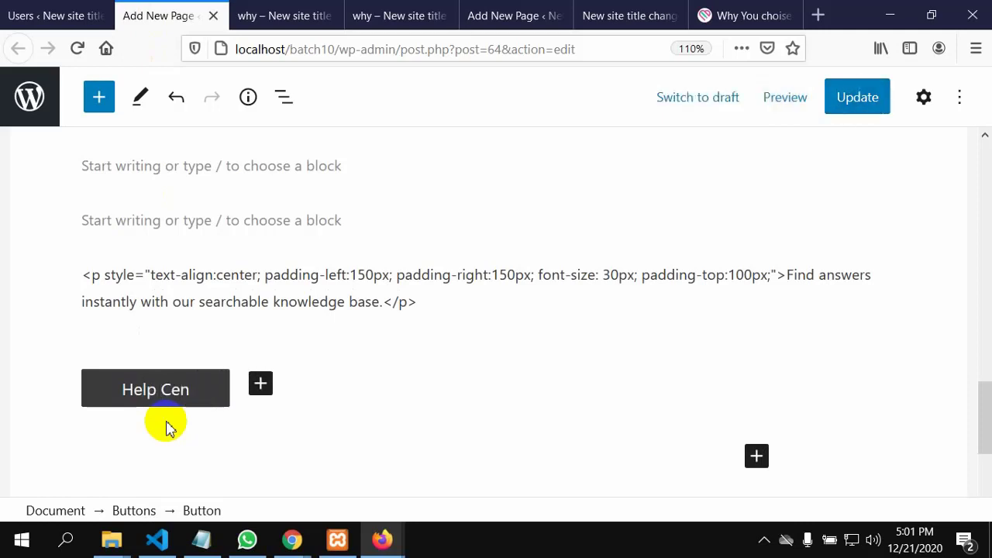
{"action": "type", "text": "ter"}
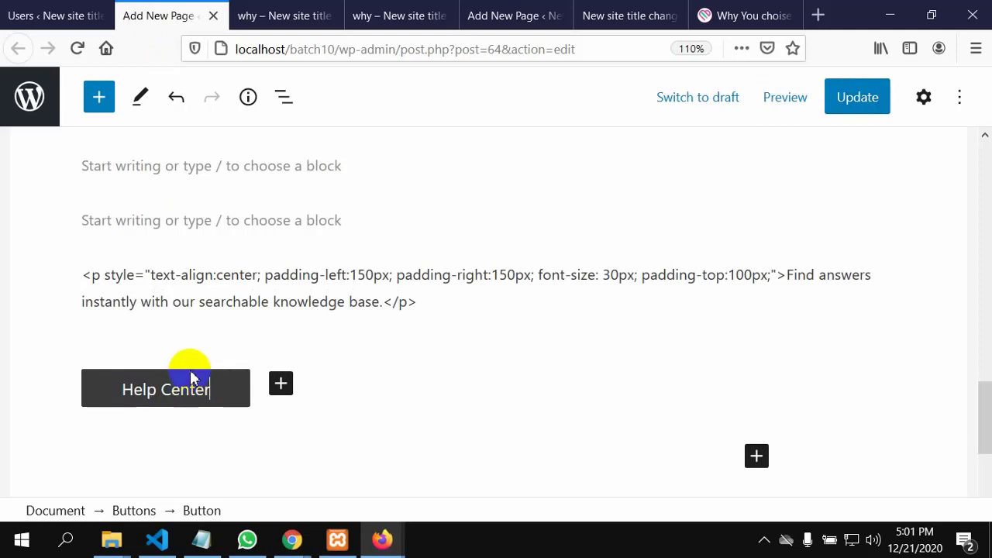
{"action": "left_click", "coordinate": [241, 391]}
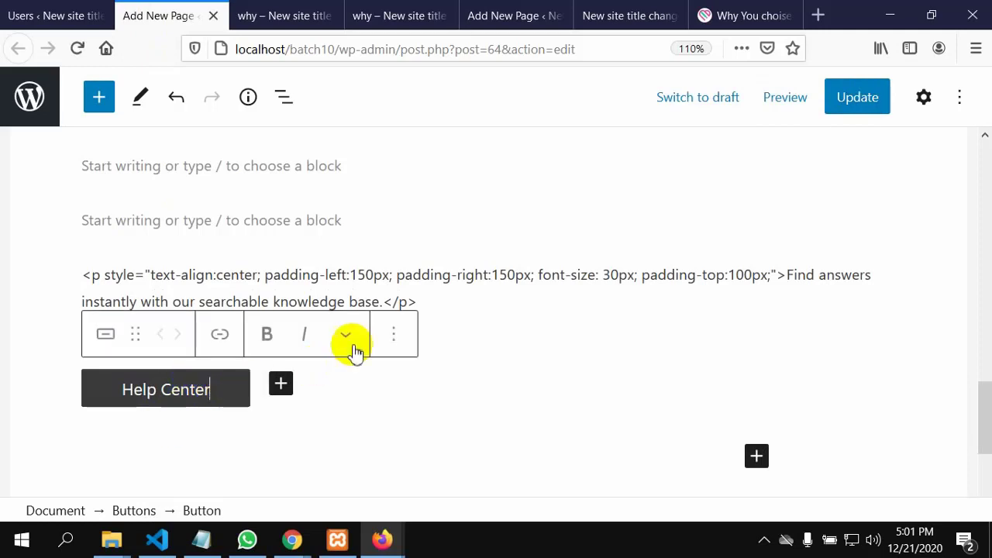
{"action": "left_click", "coordinate": [231, 390]}
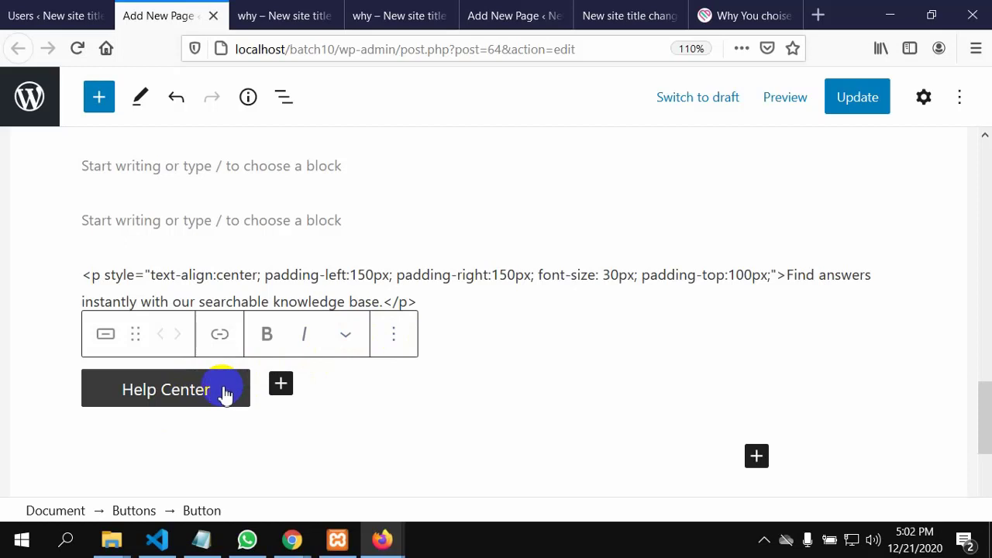
{"action": "left_click_drag", "start_coordinate": [135, 333], "coordinate": [138, 333]}
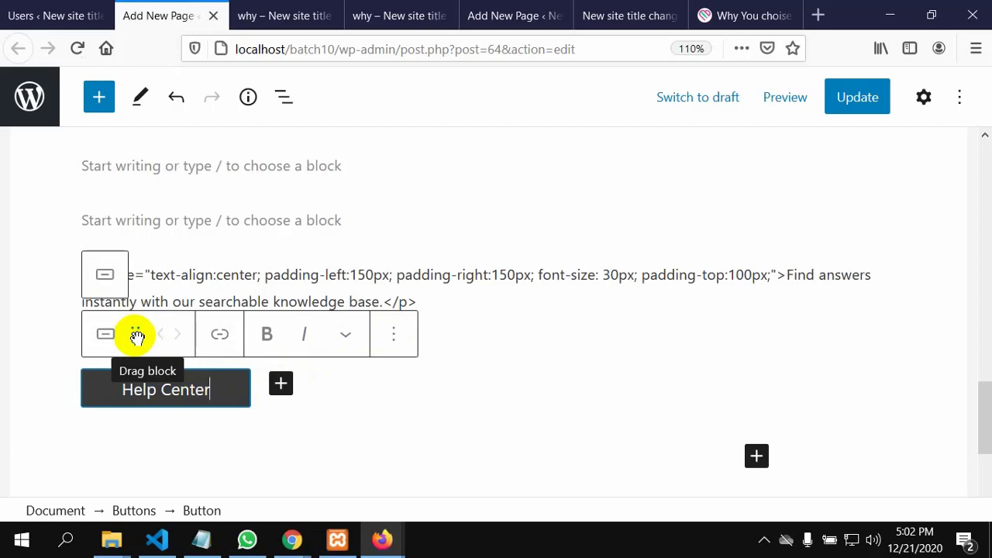
{"action": "left_click_drag", "start_coordinate": [137, 335], "coordinate": [136, 333]}
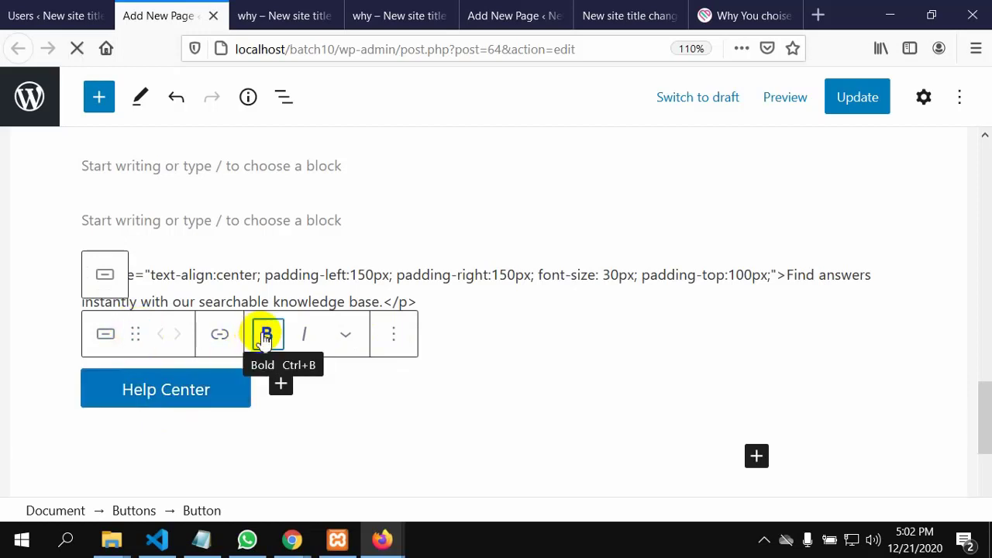
{"action": "left_click", "coordinate": [266, 335]}
{"action": "left_click", "coordinate": [197, 395]}
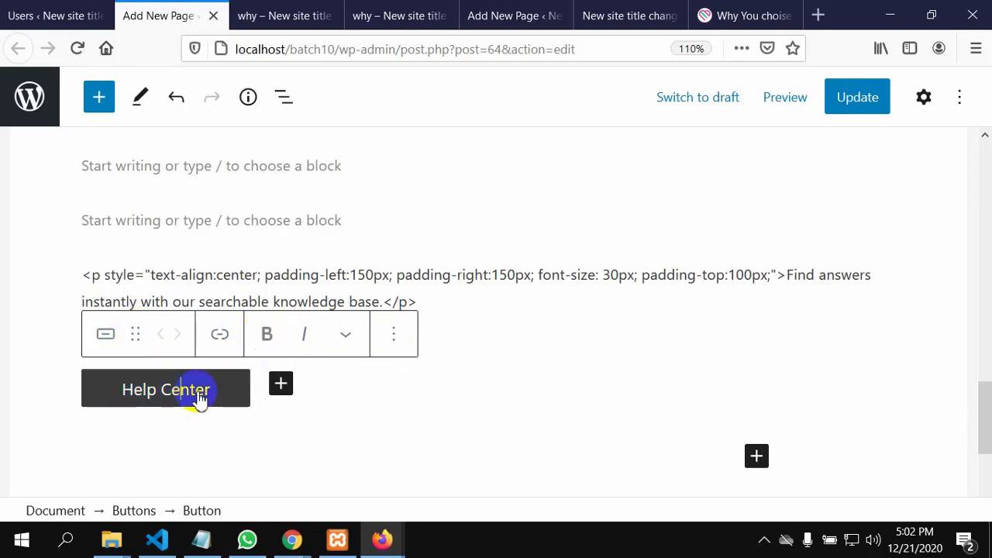
Select the Help Center button's label and display the button's block settings
{"action": "left_click_drag", "start_coordinate": [217, 391], "coordinate": [100, 399]}
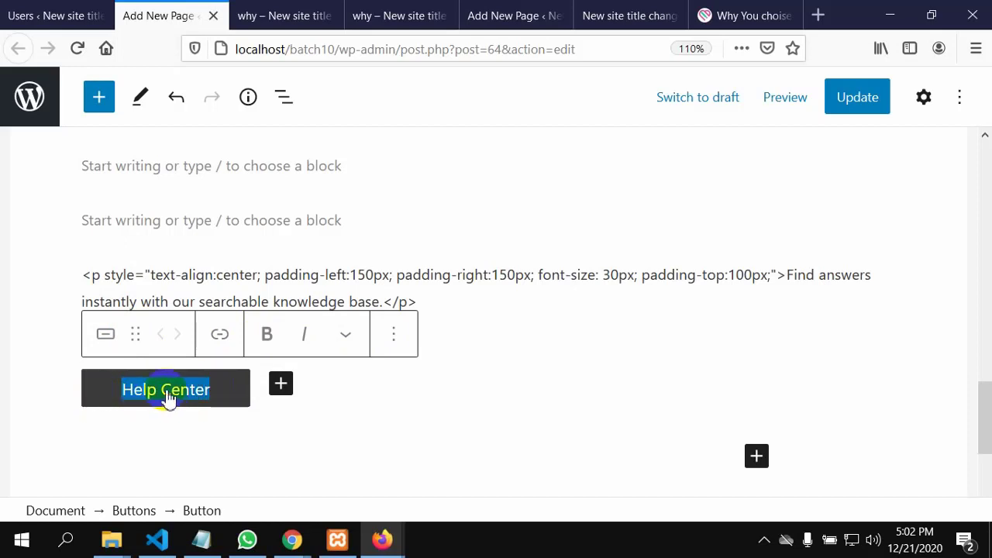
{"action": "left_click", "coordinate": [958, 99]}
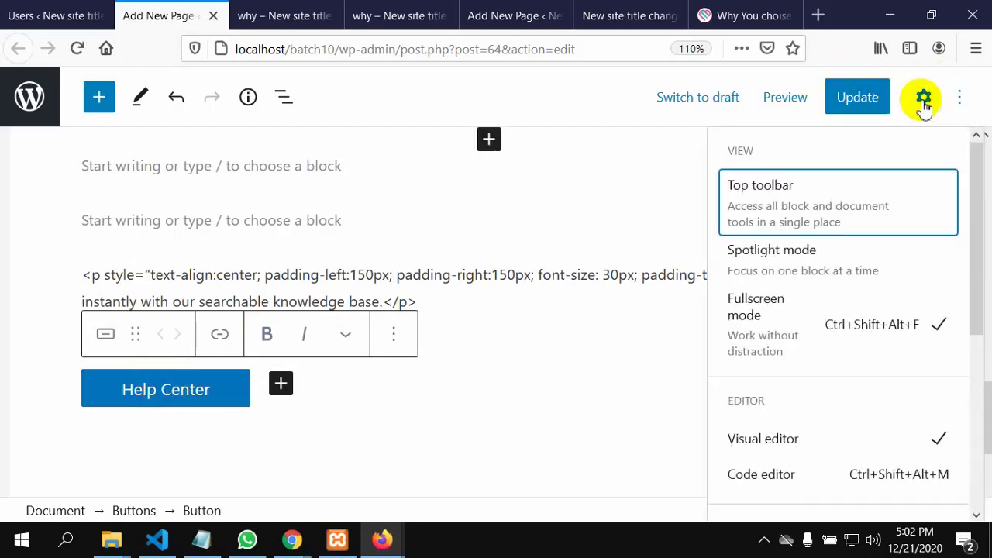
{"action": "left_click", "coordinate": [924, 107]}
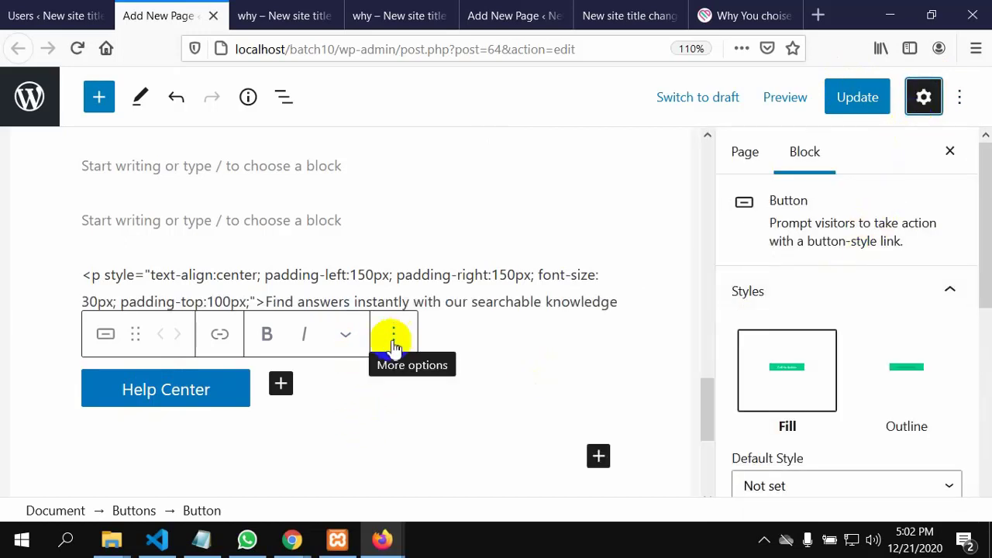
Examine the text color options for the Help Center label and select the enclosing Buttons block
{"action": "triple_click", "coordinate": [190, 391]}
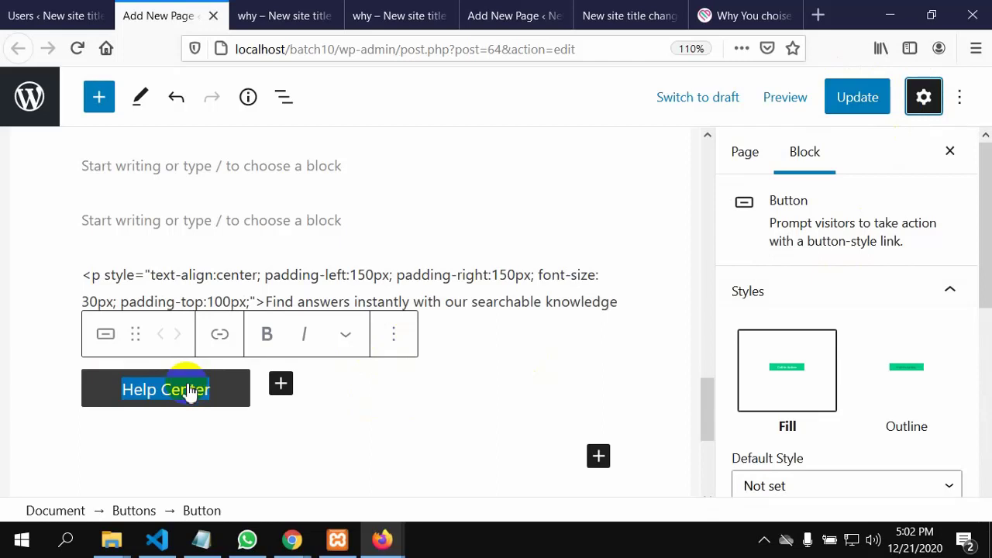
{"action": "right_click", "coordinate": [190, 391]}
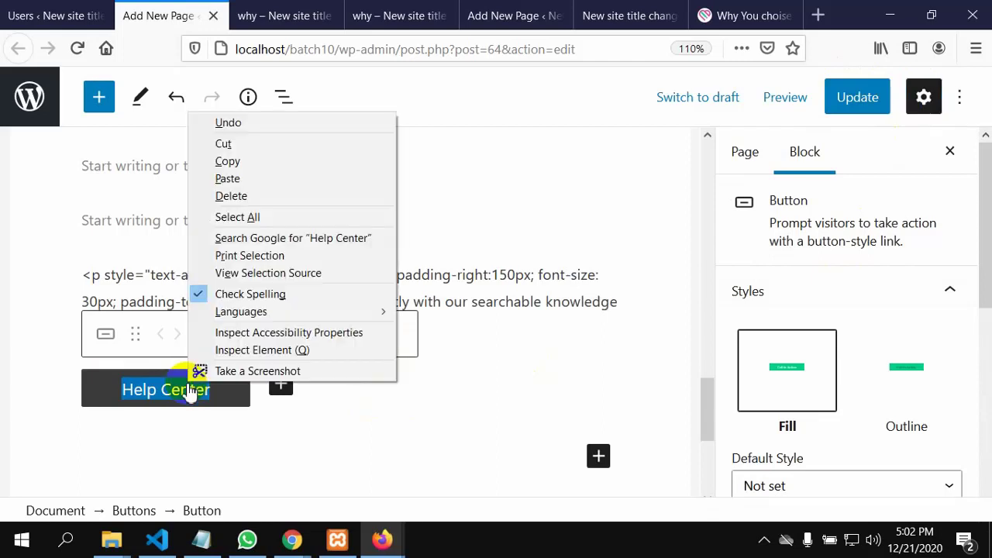
{"action": "left_click", "coordinate": [144, 394]}
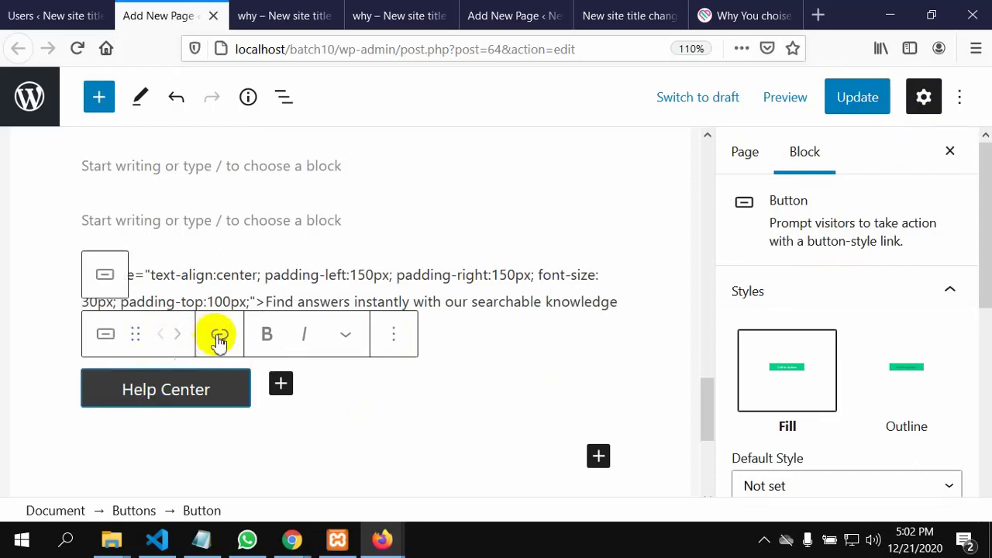
{"action": "left_click", "coordinate": [345, 335]}
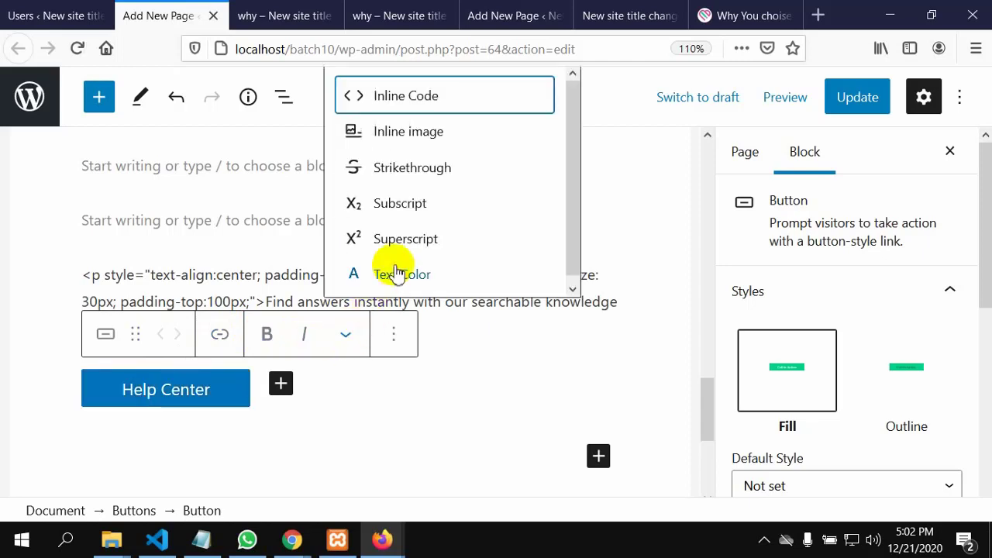
{"action": "left_click", "coordinate": [398, 276]}
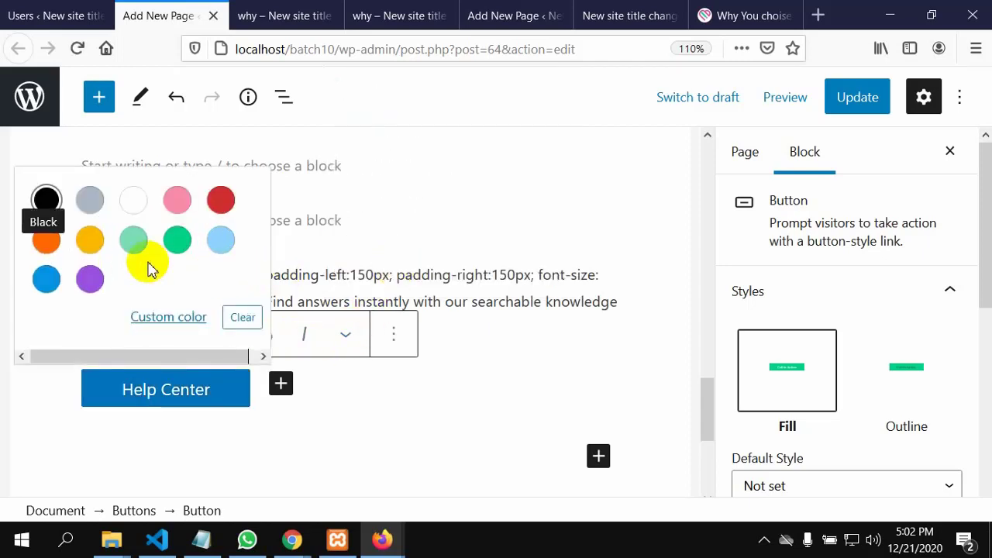
{"action": "left_click", "coordinate": [348, 369]}
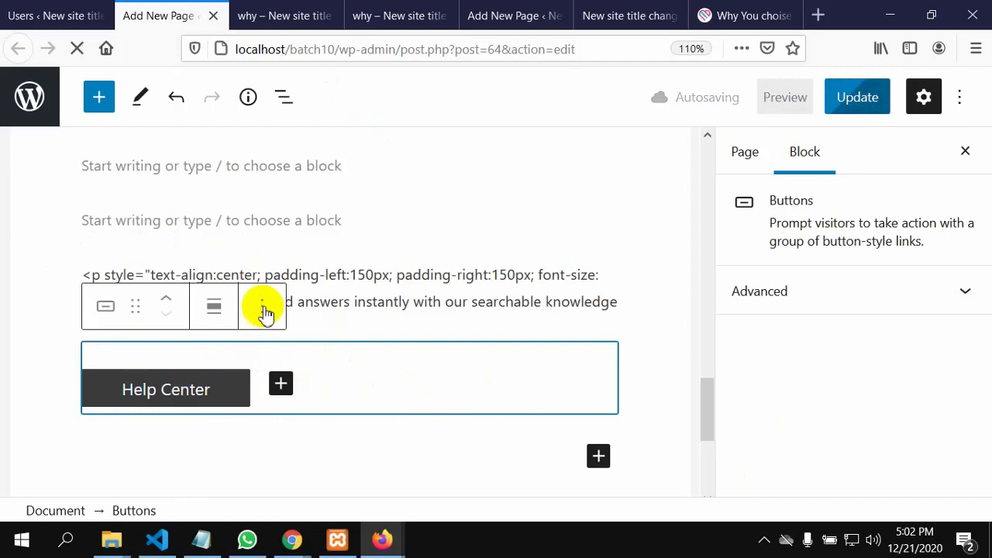
Set the Help Center button's background color to solid Vivid green cyan
{"action": "left_click", "coordinate": [208, 388]}
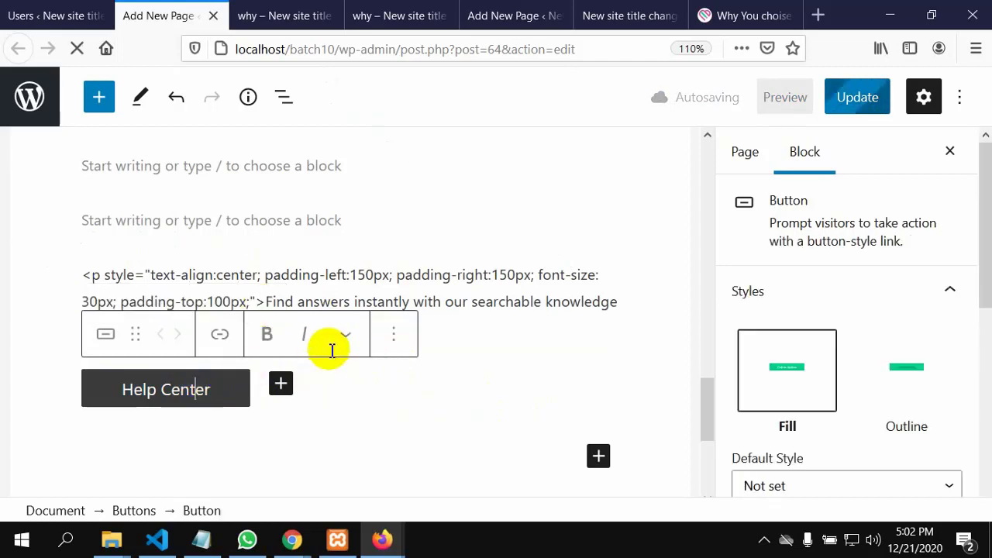
{"action": "left_click", "coordinate": [417, 316]}
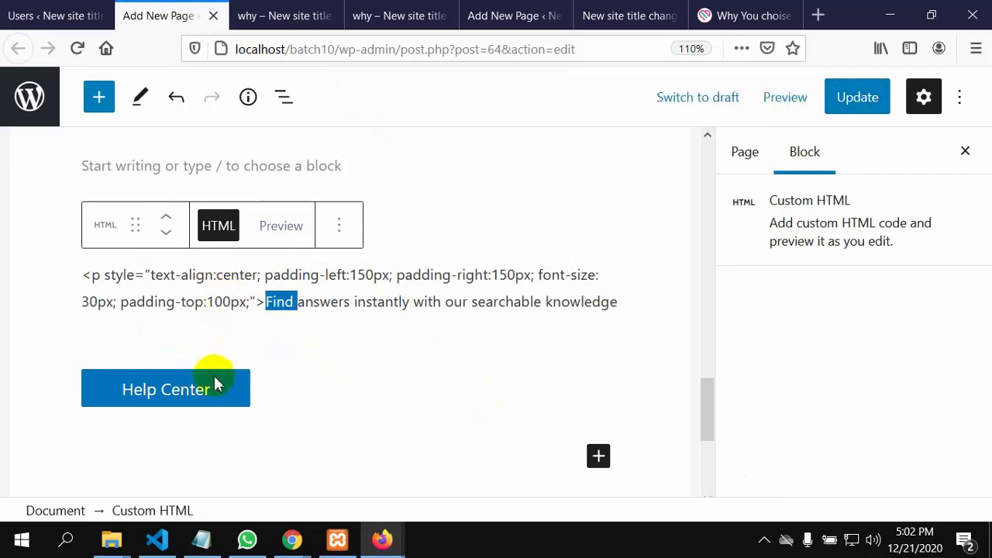
{"action": "left_click", "coordinate": [119, 384]}
{"action": "left_click", "coordinate": [346, 336]}
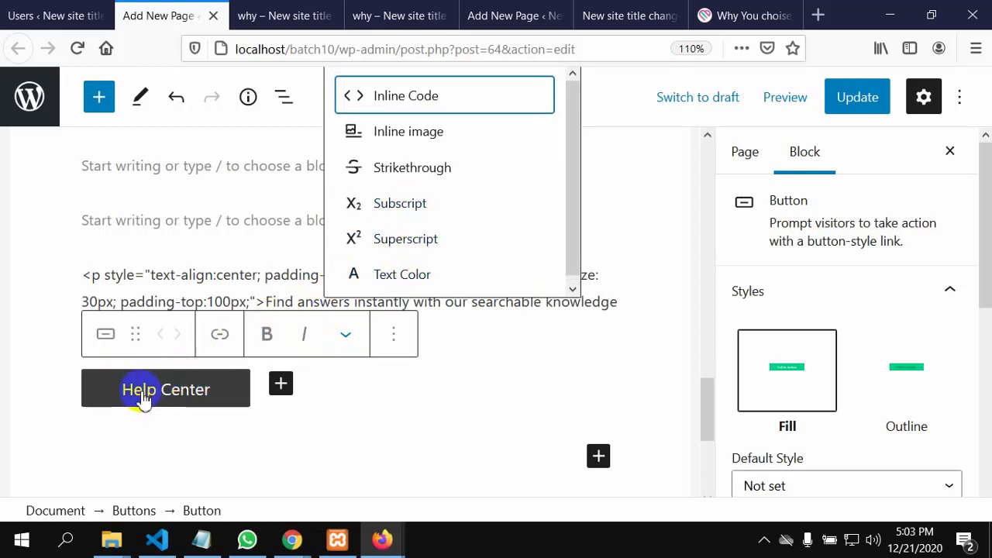
{"action": "left_click", "coordinate": [400, 340]}
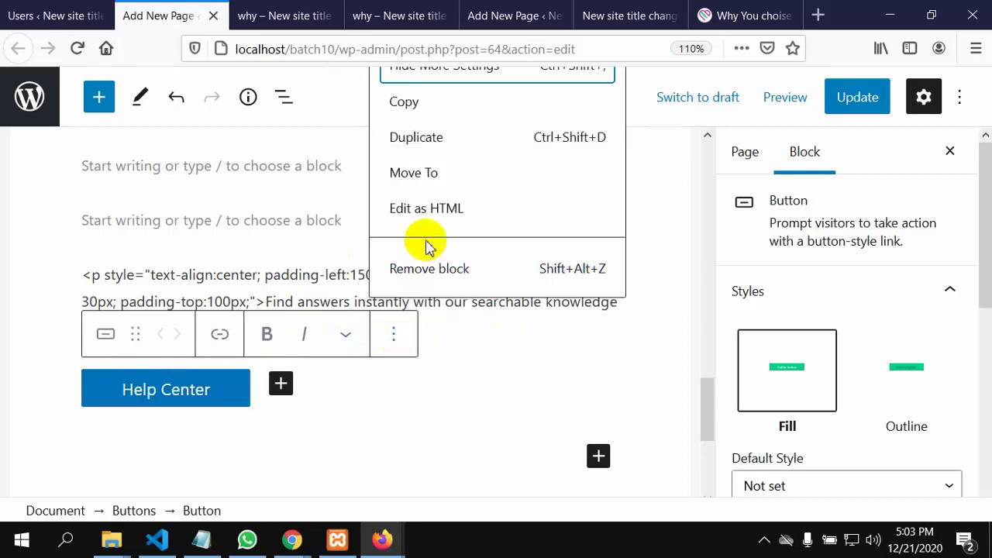
{"action": "scroll", "coordinate": [782, 360], "scroll_direction": "down", "scroll_amount": 3}
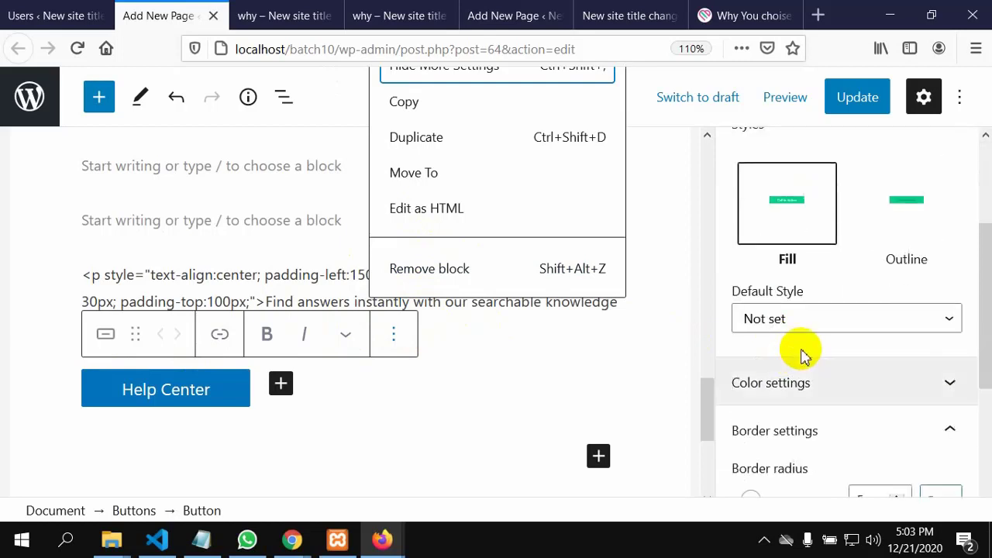
{"action": "scroll", "coordinate": [810, 358], "scroll_direction": "down", "scroll_amount": 3}
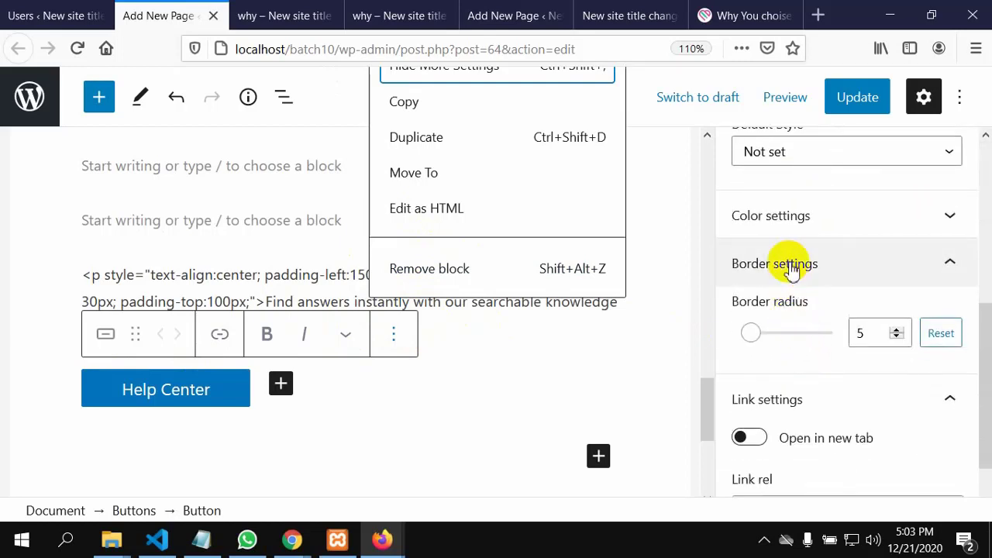
{"action": "left_click", "coordinate": [952, 221]}
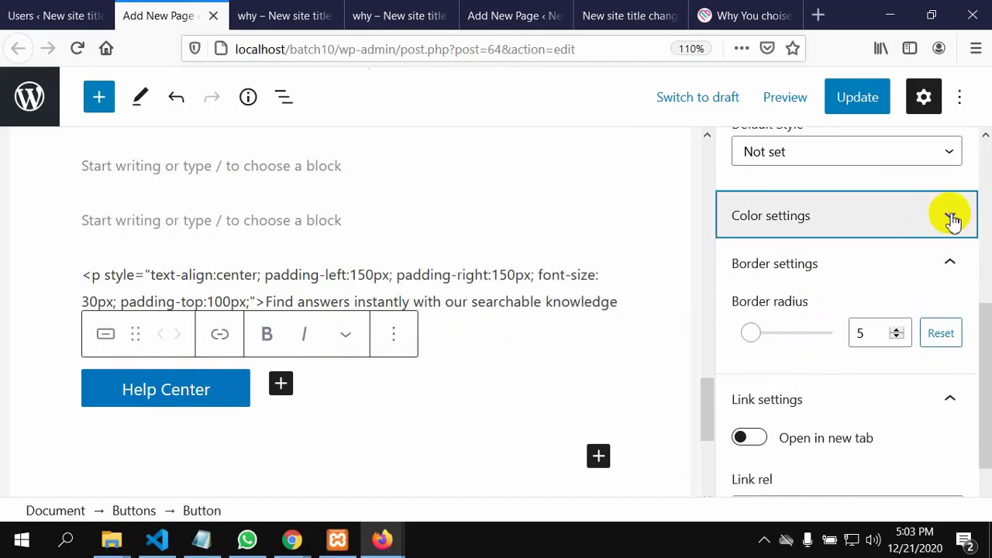
{"action": "scroll", "coordinate": [827, 341], "scroll_direction": "down", "scroll_amount": 3}
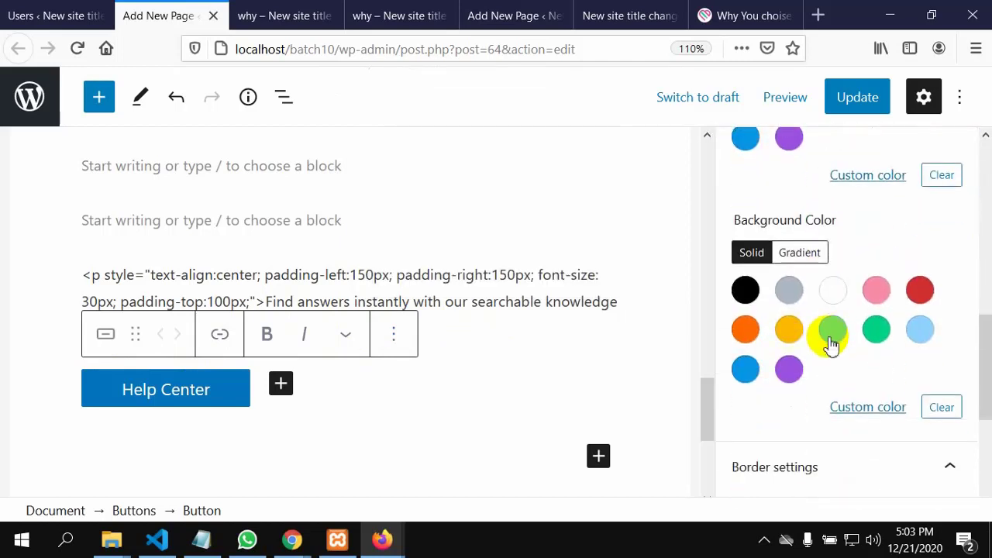
{"action": "left_click", "coordinate": [878, 331]}
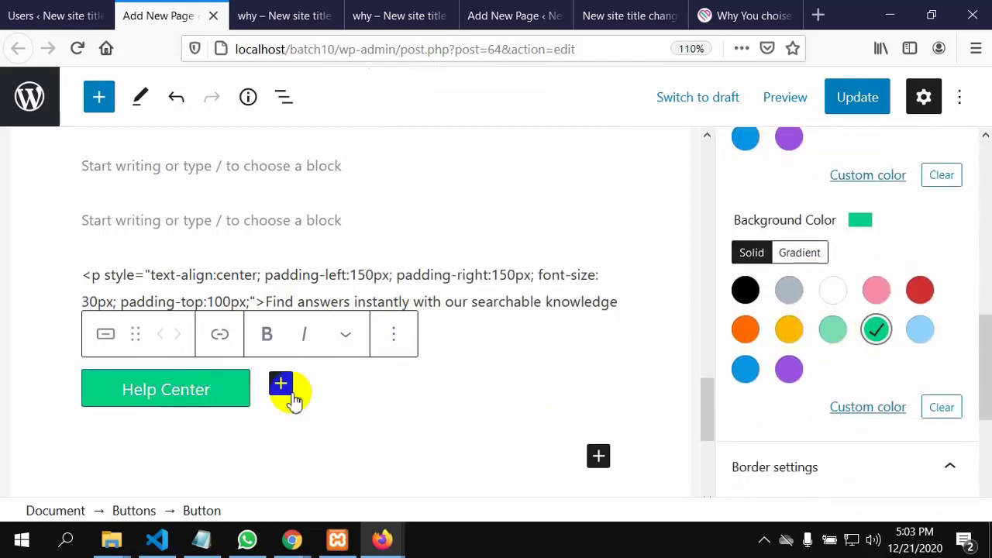
Compare the Help Center button with the one on the Eiada reference page and examine its color, border and link settings
{"action": "left_click", "coordinate": [728, 22]}
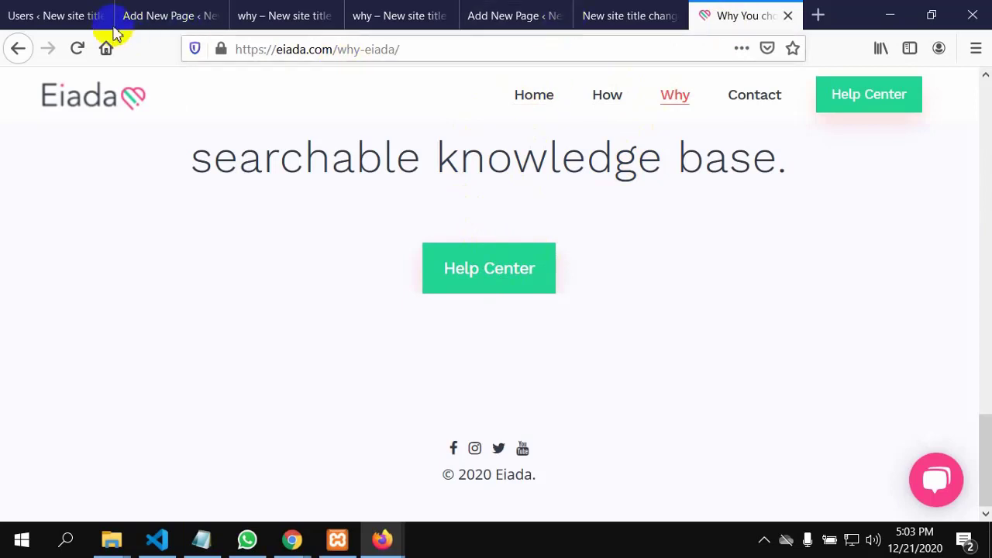
{"action": "left_click", "coordinate": [142, 14]}
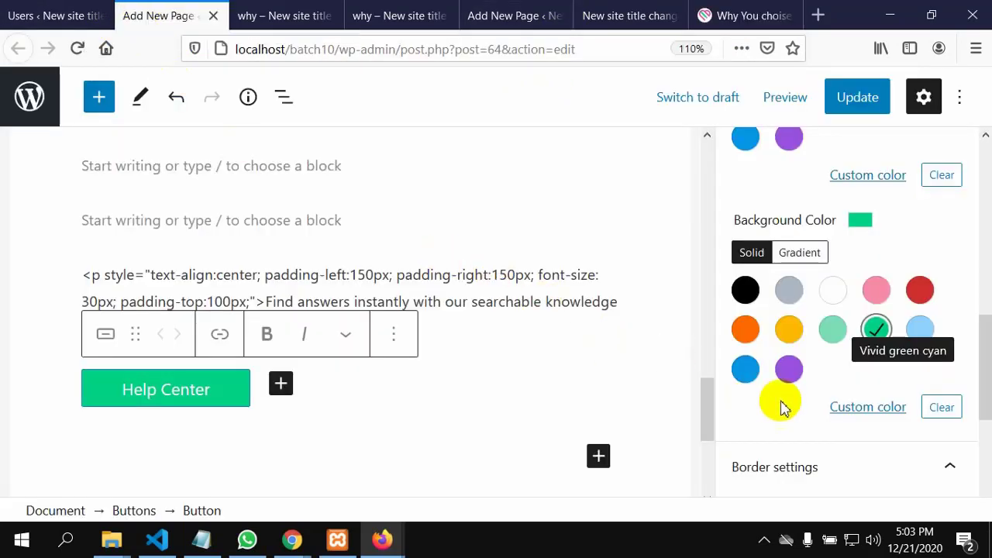
{"action": "scroll", "coordinate": [860, 418], "scroll_direction": "down", "scroll_amount": 3}
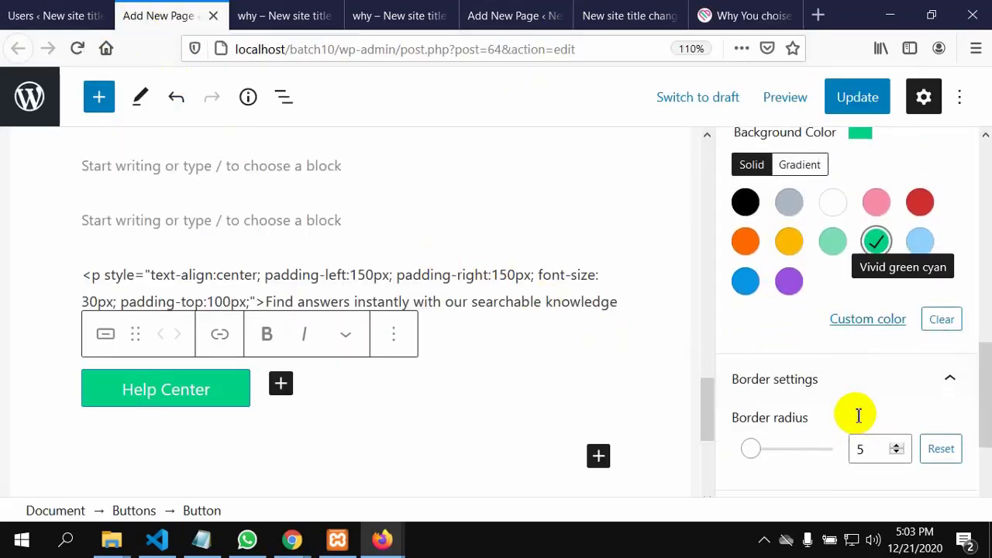
{"action": "left_click", "coordinate": [723, 17]}
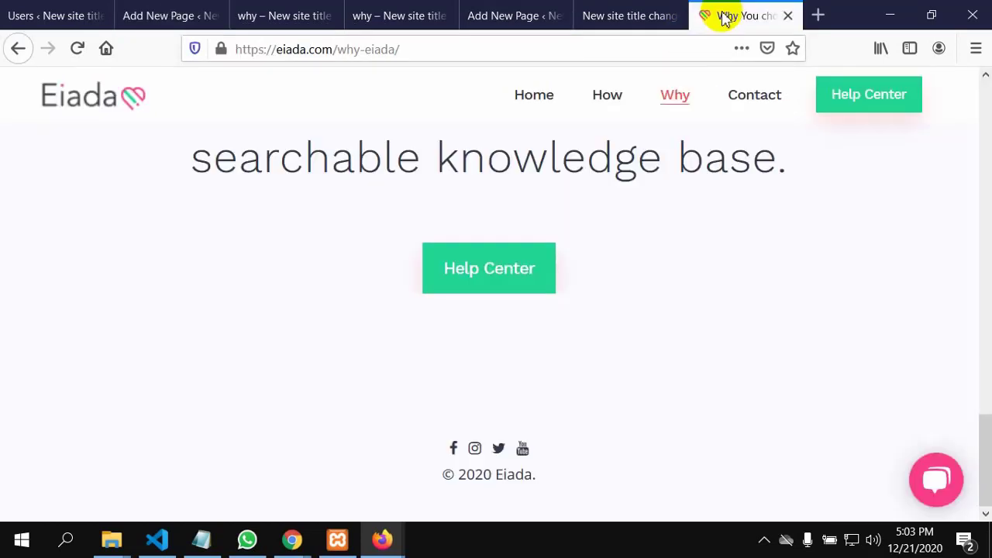
{"action": "left_click", "coordinate": [144, 19]}
{"action": "scroll", "coordinate": [748, 354], "scroll_direction": "down", "scroll_amount": 3}
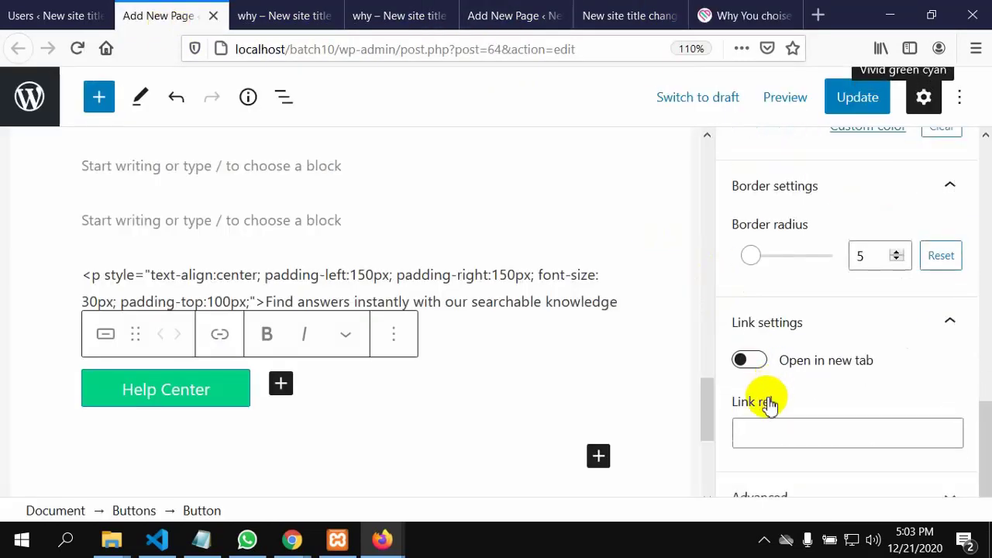
{"action": "scroll", "coordinate": [765, 407], "scroll_direction": "up", "scroll_amount": 6}
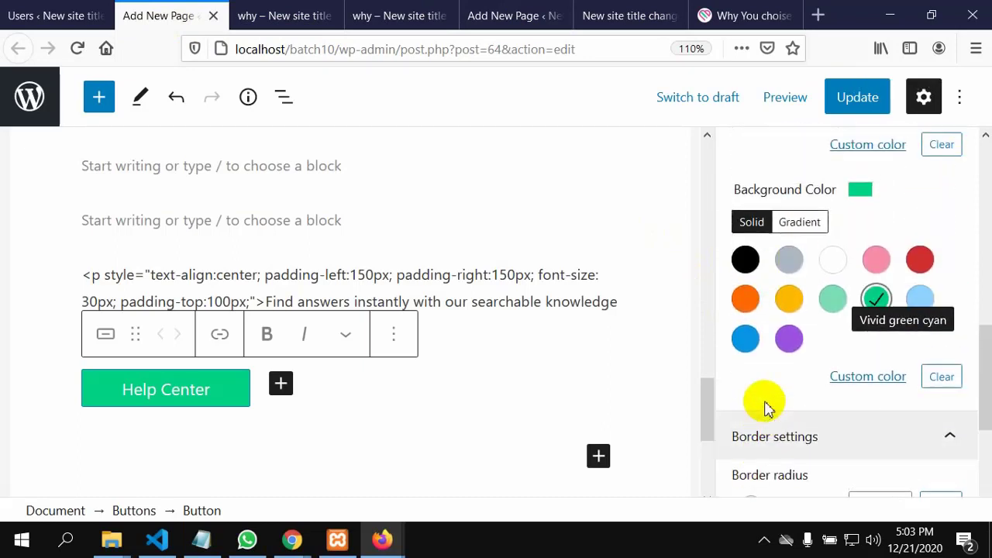
{"action": "scroll", "coordinate": [764, 409], "scroll_direction": "up", "scroll_amount": 6}
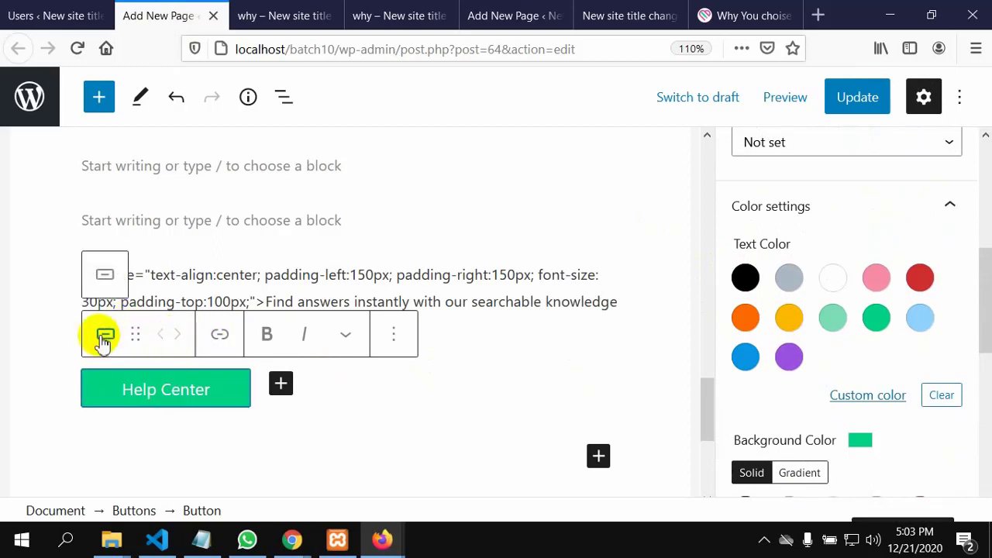
Switch the Help Center button block to HTML editing
{"action": "left_click", "coordinate": [393, 336]}
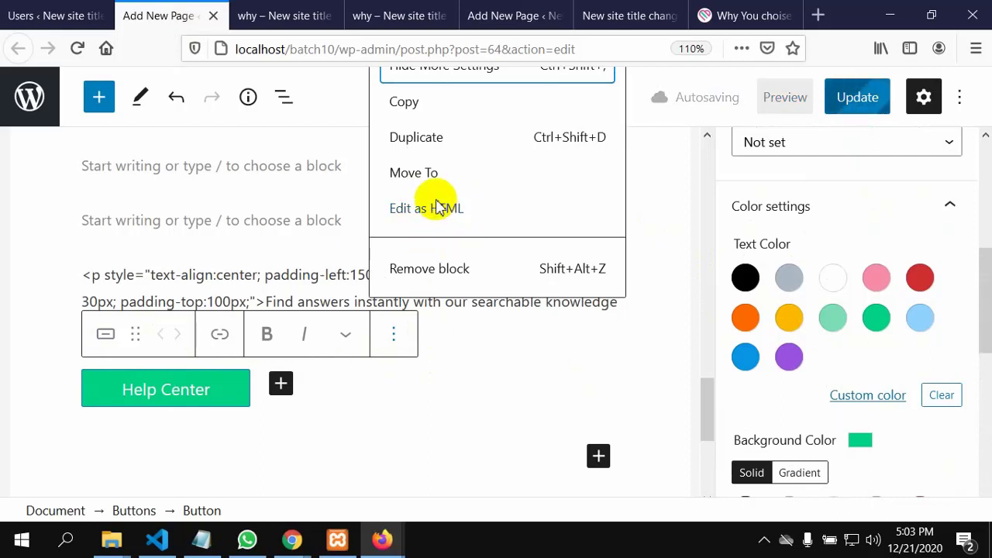
{"action": "left_click", "coordinate": [438, 208]}
{"action": "scroll", "coordinate": [230, 410], "scroll_direction": "down", "scroll_amount": 2}
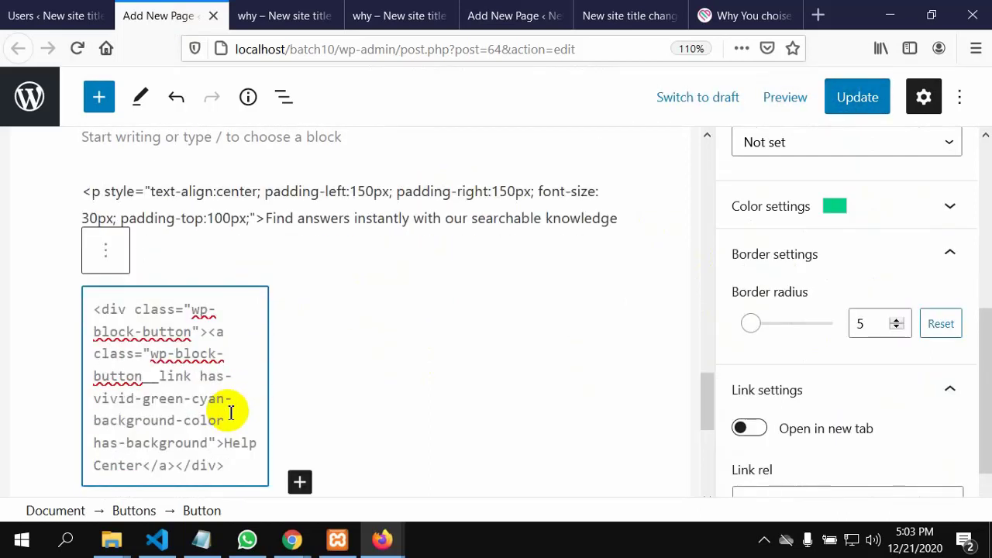
{"action": "scroll", "coordinate": [231, 410], "scroll_direction": "down", "scroll_amount": 2}
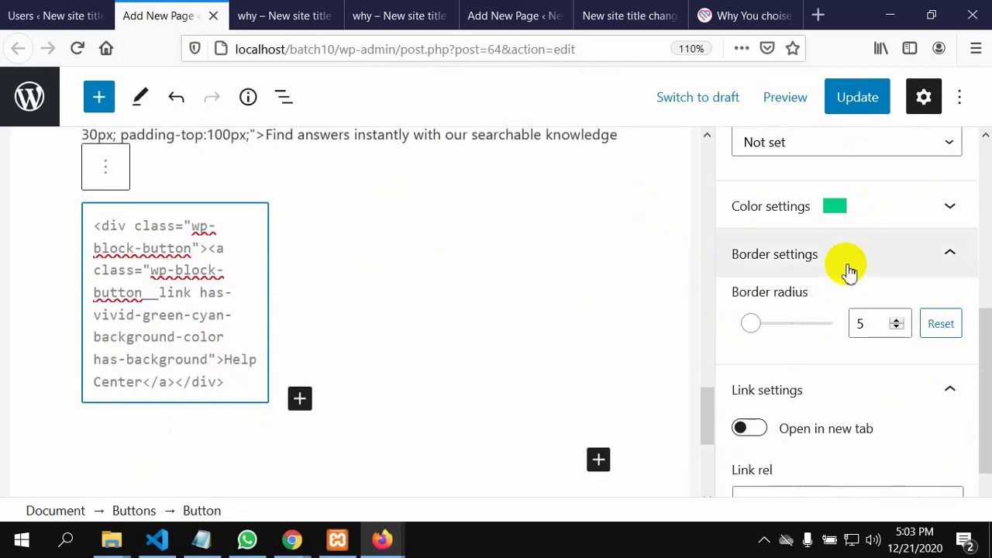
Look through the style, color, border and link settings of the Help Center button alongside its HTML code
{"action": "scroll", "coordinate": [844, 229], "scroll_direction": "up", "scroll_amount": 5}
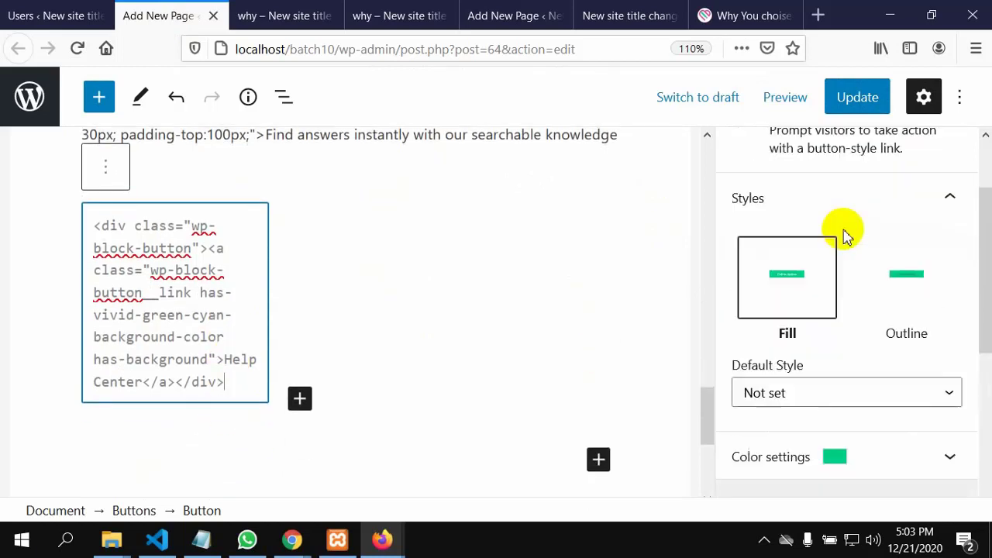
{"action": "scroll", "coordinate": [208, 354], "scroll_direction": "up", "scroll_amount": 4}
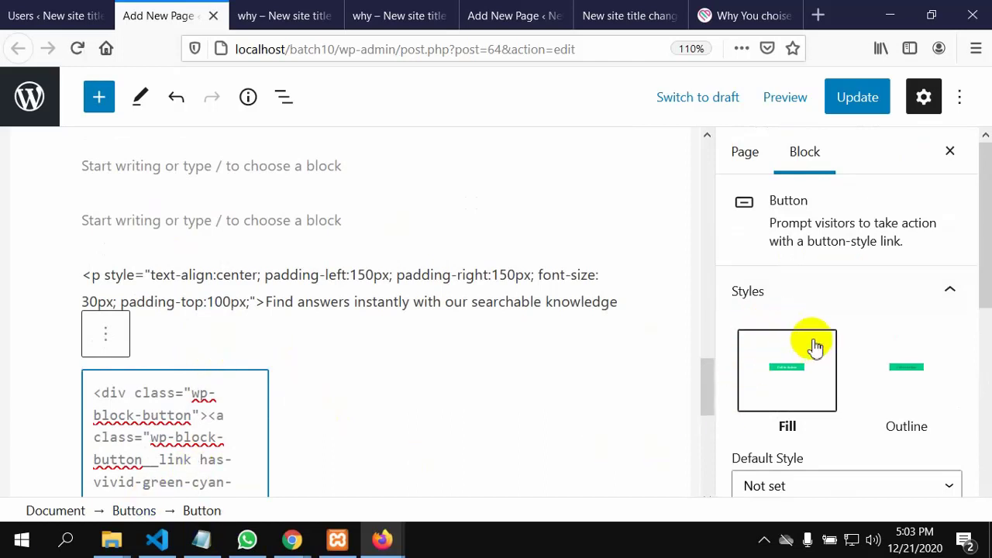
{"action": "scroll", "coordinate": [813, 341], "scroll_direction": "down", "scroll_amount": 1}
{"action": "scroll", "coordinate": [816, 338], "scroll_direction": "down", "scroll_amount": 3}
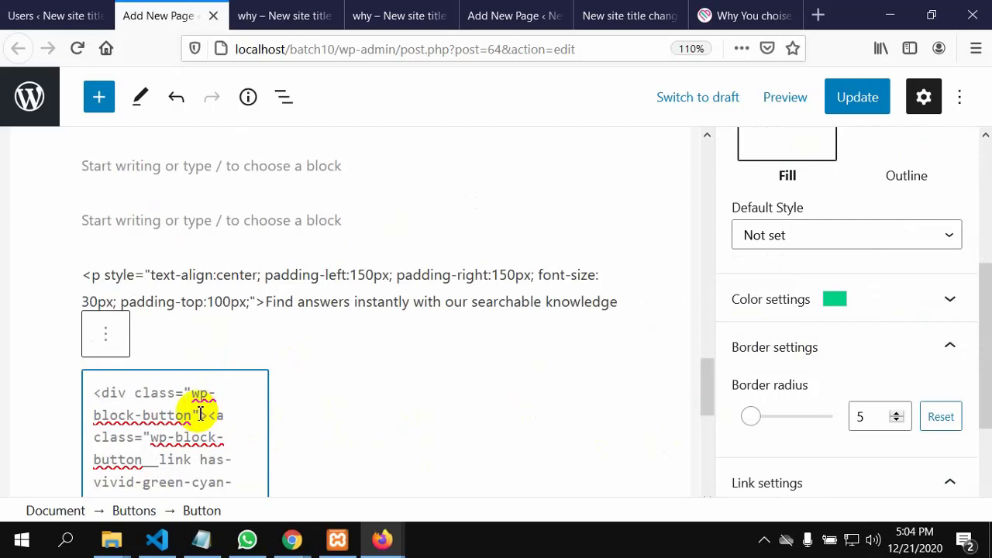
{"action": "scroll", "coordinate": [200, 412], "scroll_direction": "down", "scroll_amount": 3}
{"action": "scroll", "coordinate": [775, 361], "scroll_direction": "down", "scroll_amount": 3}
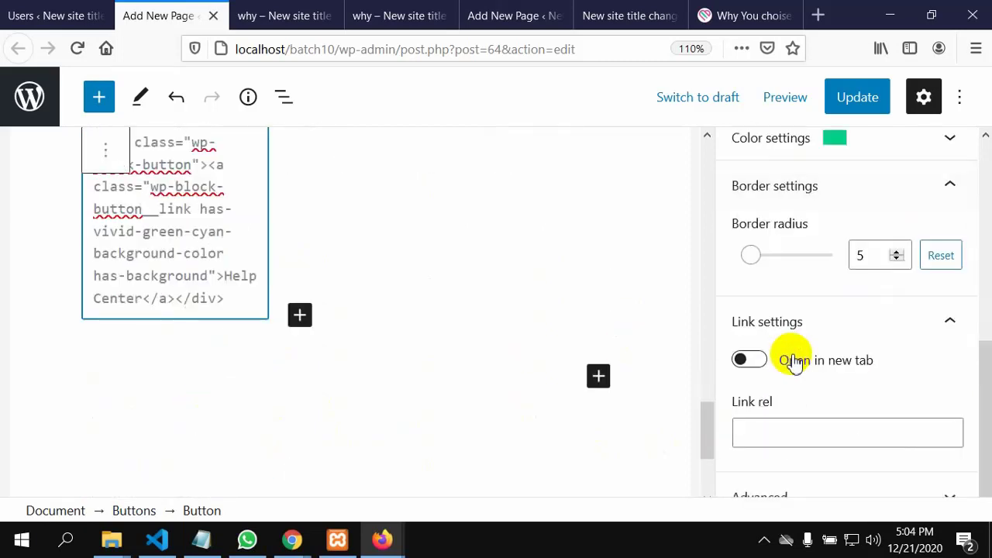
{"action": "scroll", "coordinate": [829, 361], "scroll_direction": "up", "scroll_amount": 1}
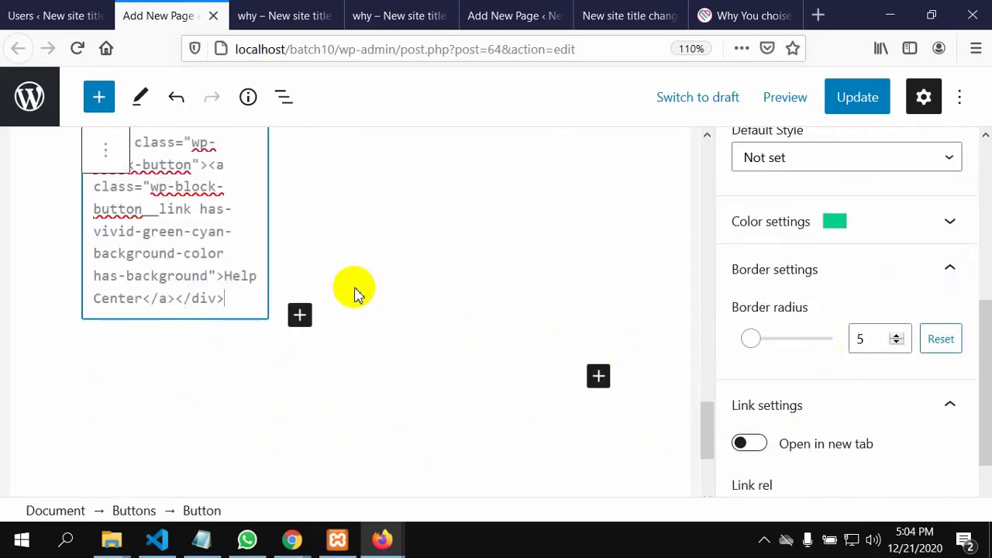
Select the Buttons block enclosing the Help Center code and examine the page settings down to Astra Settings
{"action": "left_click", "coordinate": [432, 332]}
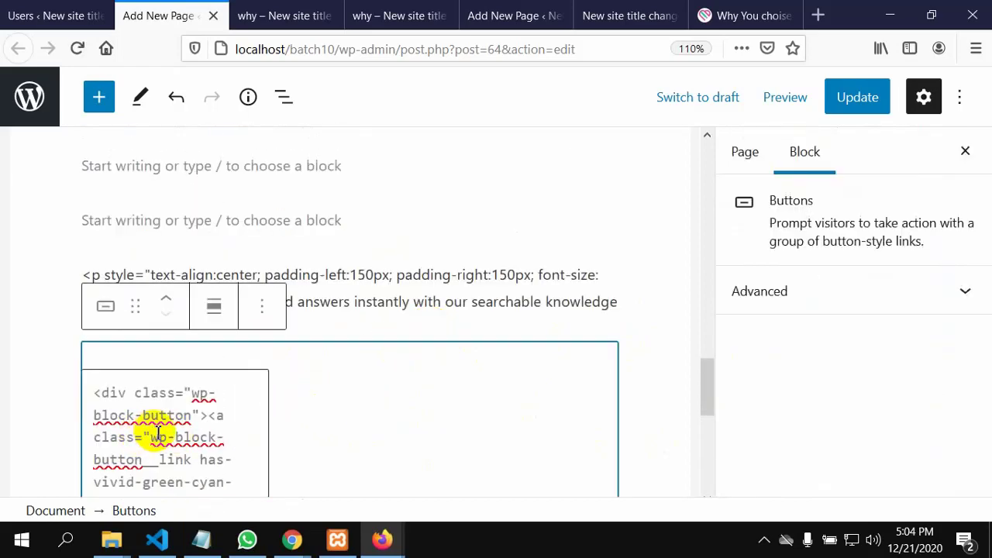
{"action": "scroll", "coordinate": [158, 434], "scroll_direction": "down", "scroll_amount": 2}
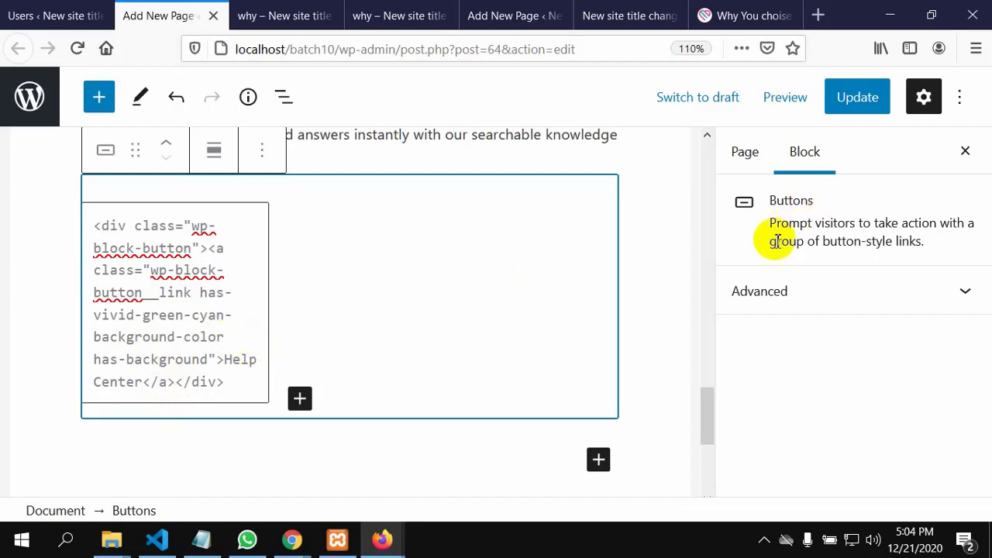
{"action": "left_click", "coordinate": [751, 161]}
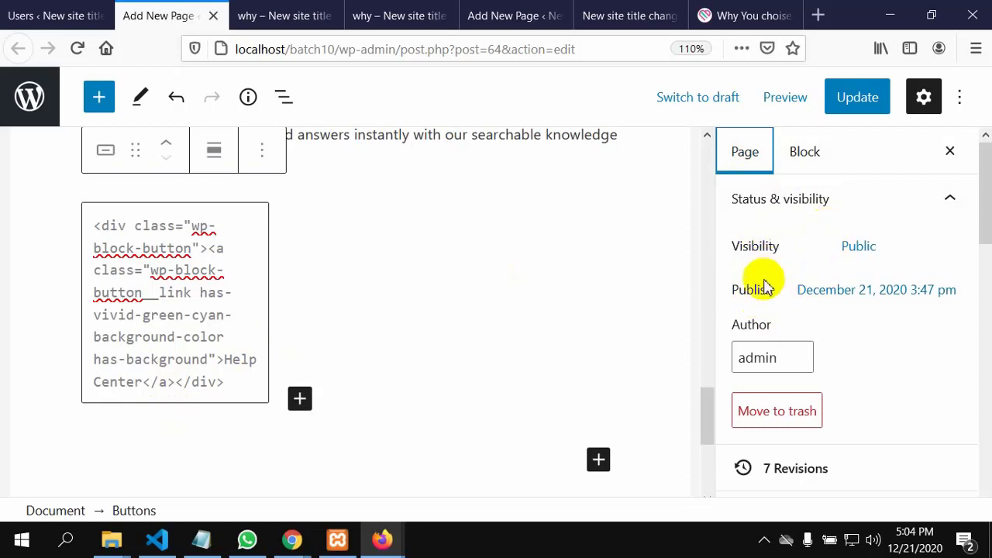
{"action": "left_click", "coordinate": [947, 200]}
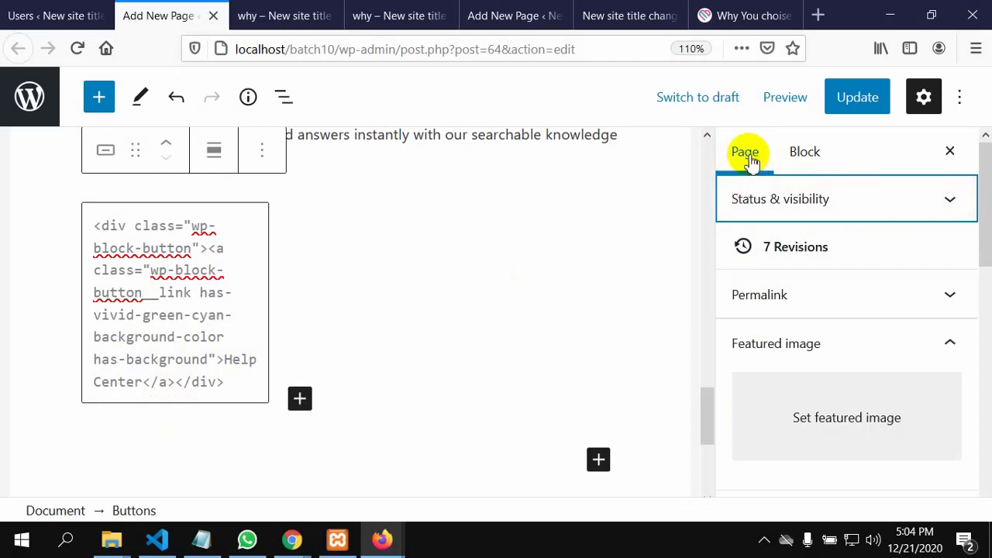
{"action": "left_click", "coordinate": [802, 153]}
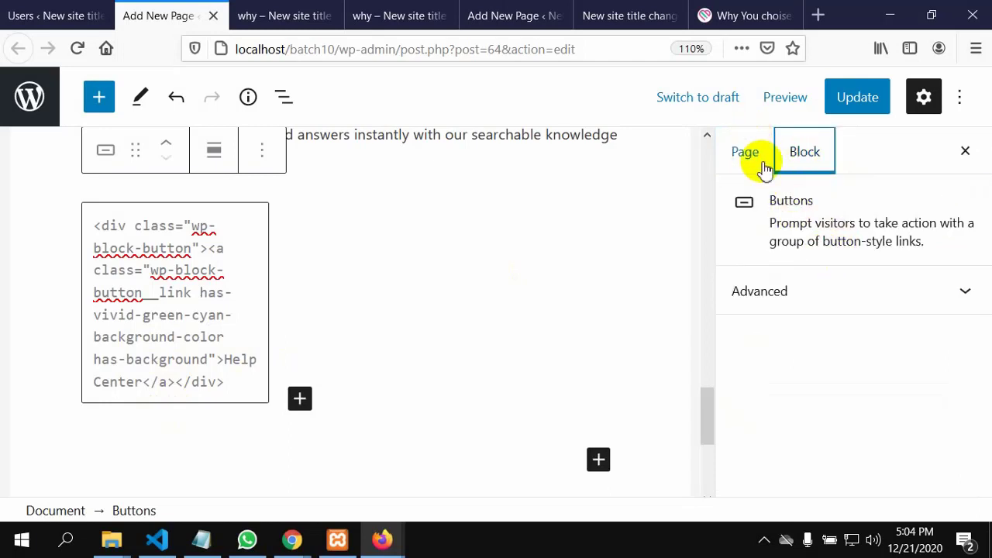
{"action": "left_click", "coordinate": [766, 172]}
{"action": "scroll", "coordinate": [787, 275], "scroll_direction": "down", "scroll_amount": 2}
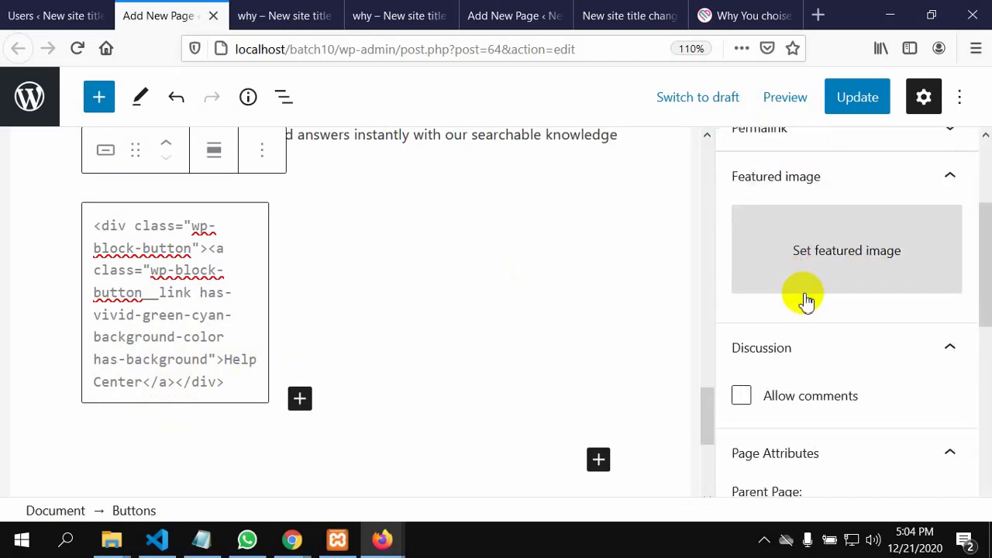
{"action": "scroll", "coordinate": [804, 299], "scroll_direction": "down", "scroll_amount": 5}
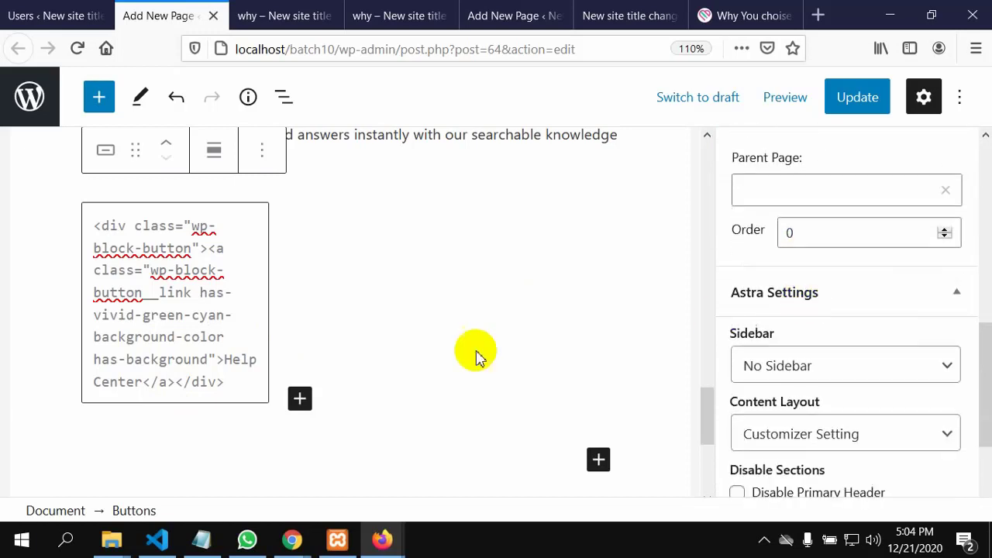
Center the Buttons block holding the Help Center button and update the page
{"action": "left_click", "coordinate": [314, 194]}
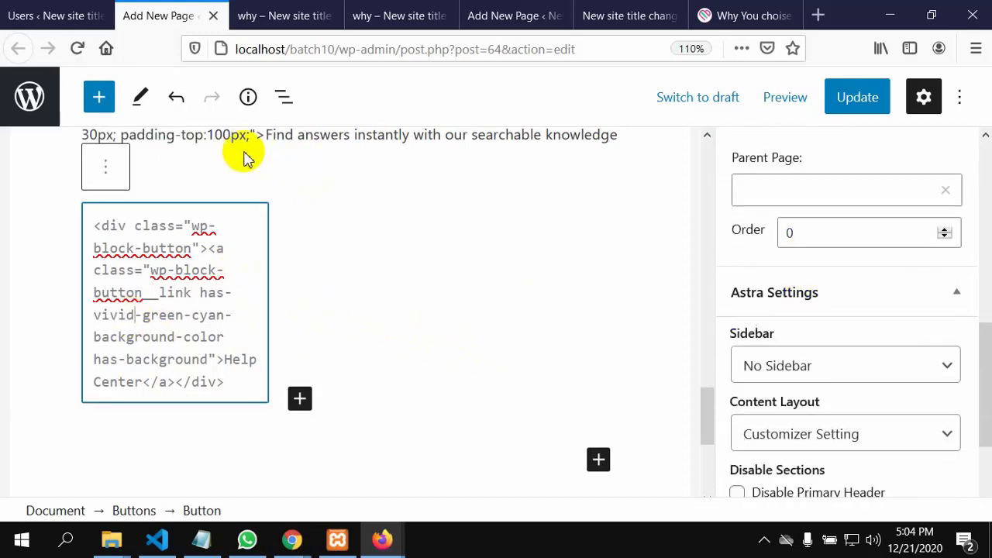
{"action": "left_click", "coordinate": [108, 183]}
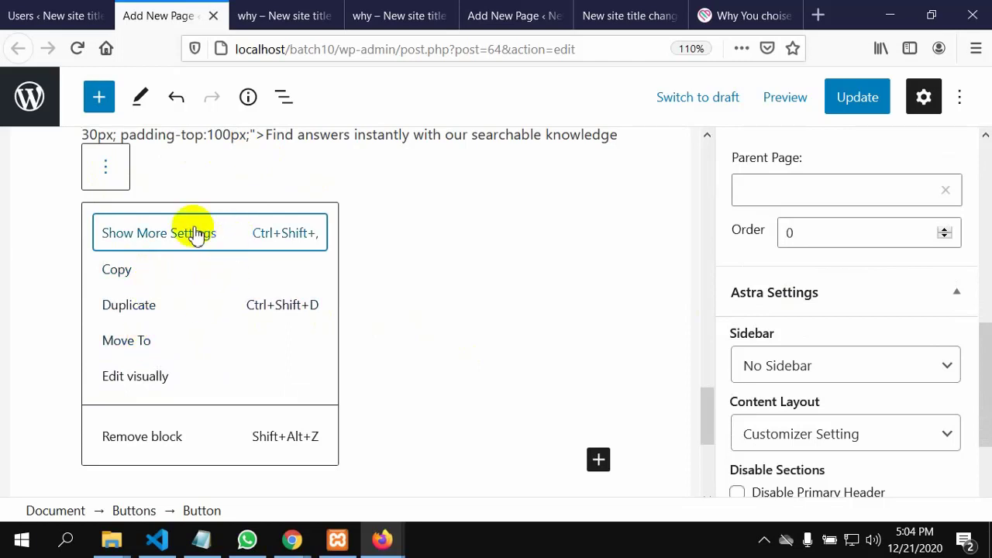
{"action": "left_click", "coordinate": [478, 243]}
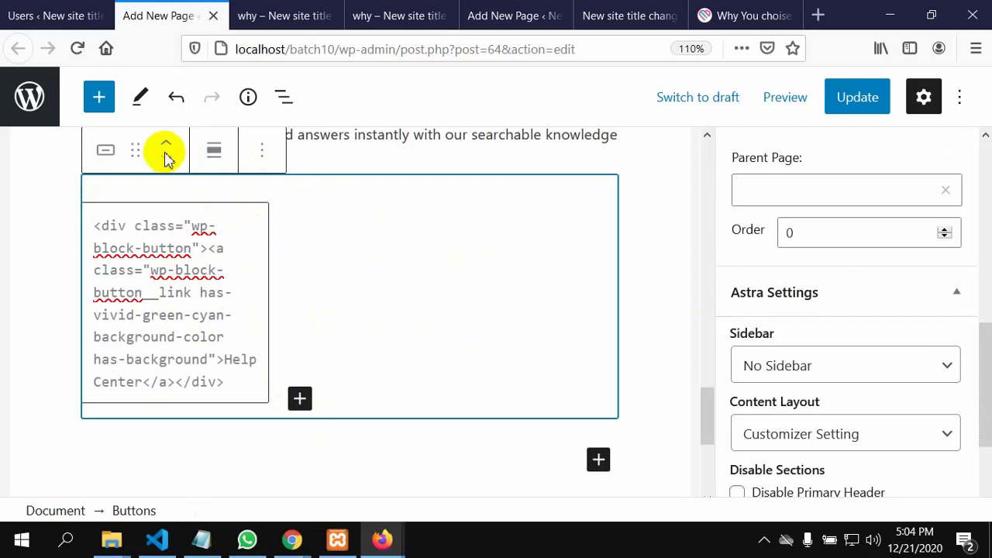
{"action": "left_click", "coordinate": [217, 153]}
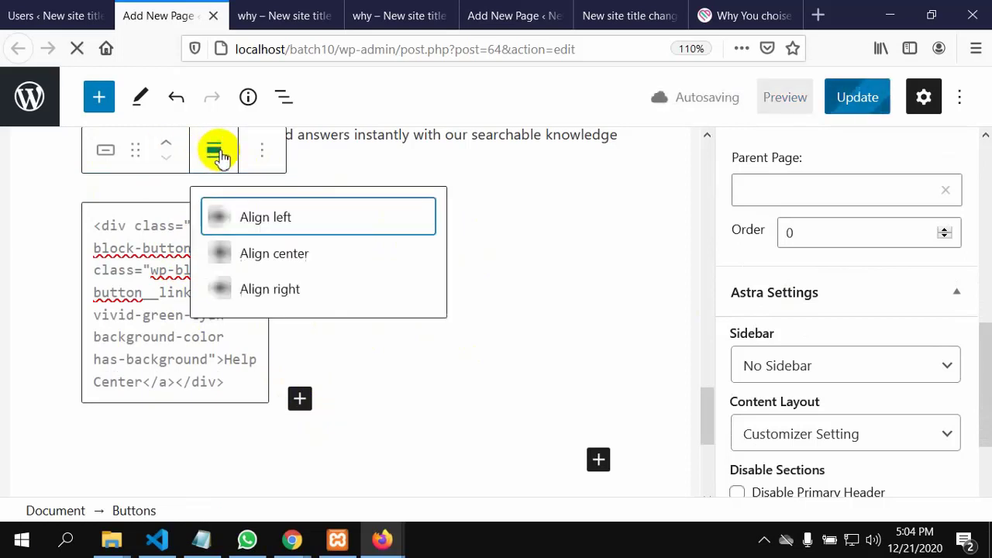
{"action": "left_click", "coordinate": [273, 262]}
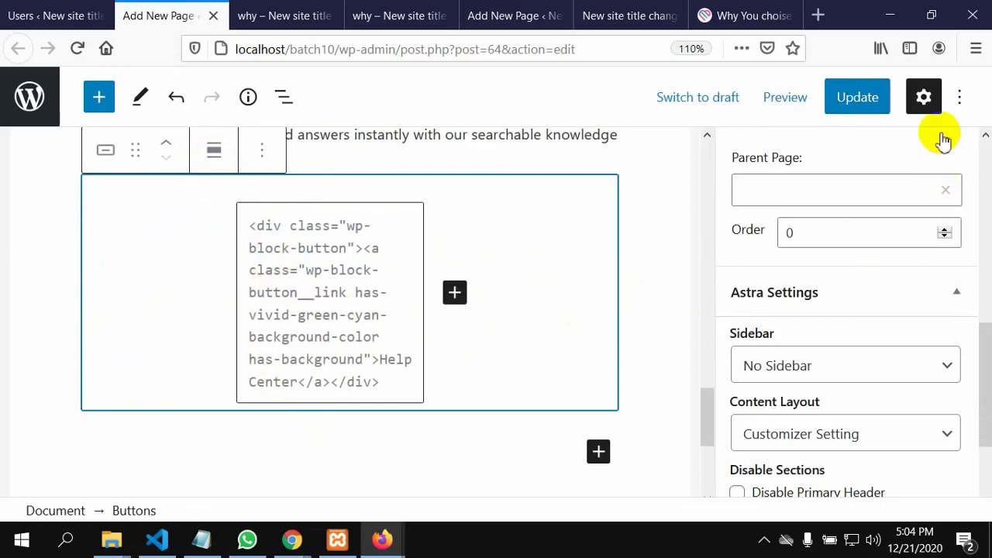
{"action": "left_click", "coordinate": [855, 101]}
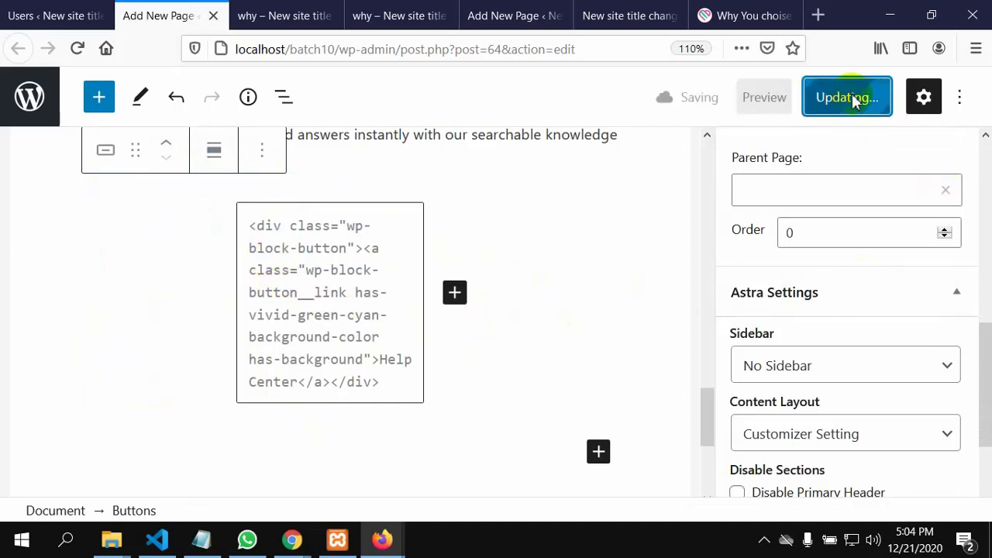
Reload the published why page and examine the Help Center button's placement and the overall page layout
{"action": "left_click", "coordinate": [268, 15]}
{"action": "scroll", "coordinate": [368, 308], "scroll_direction": "down", "scroll_amount": 3}
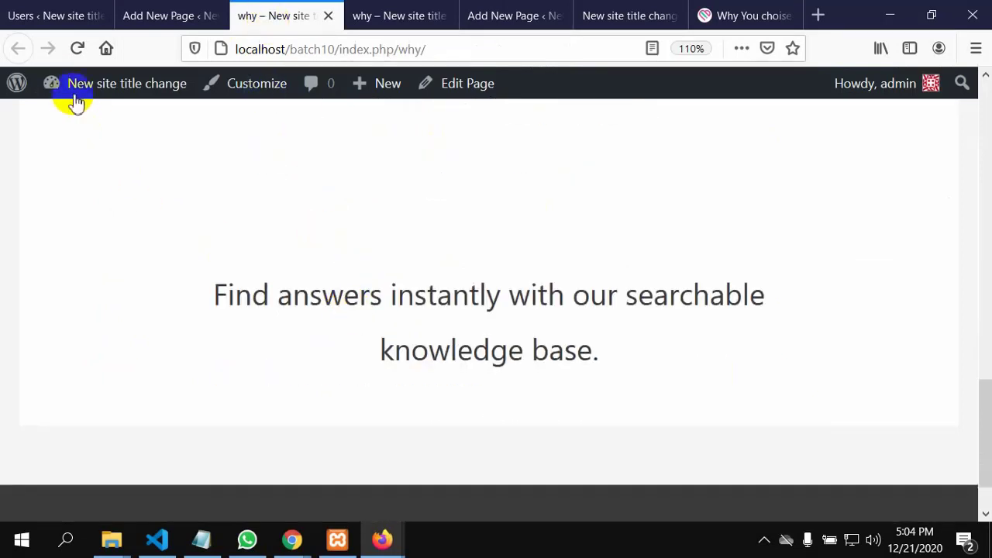
{"action": "left_click", "coordinate": [162, 15]}
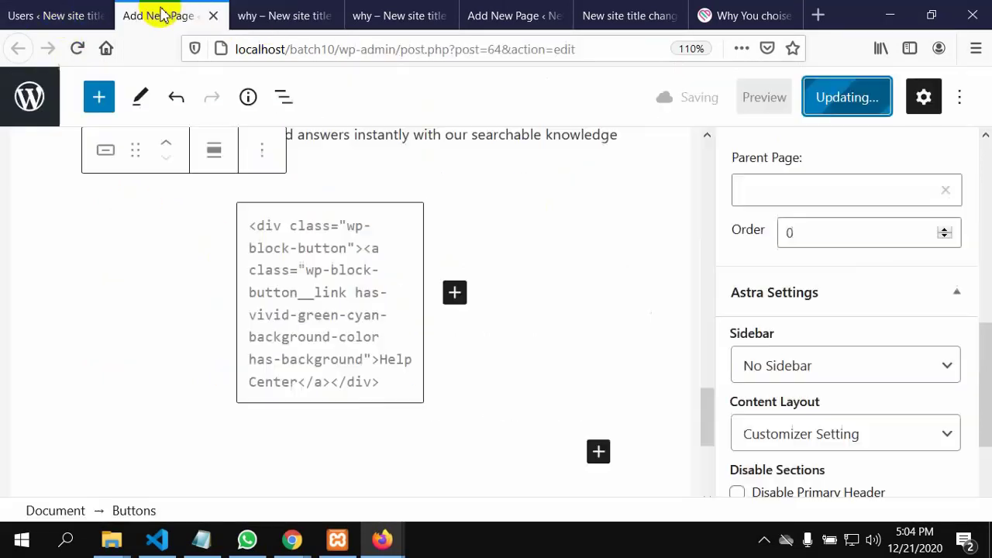
{"action": "left_click", "coordinate": [282, 15]}
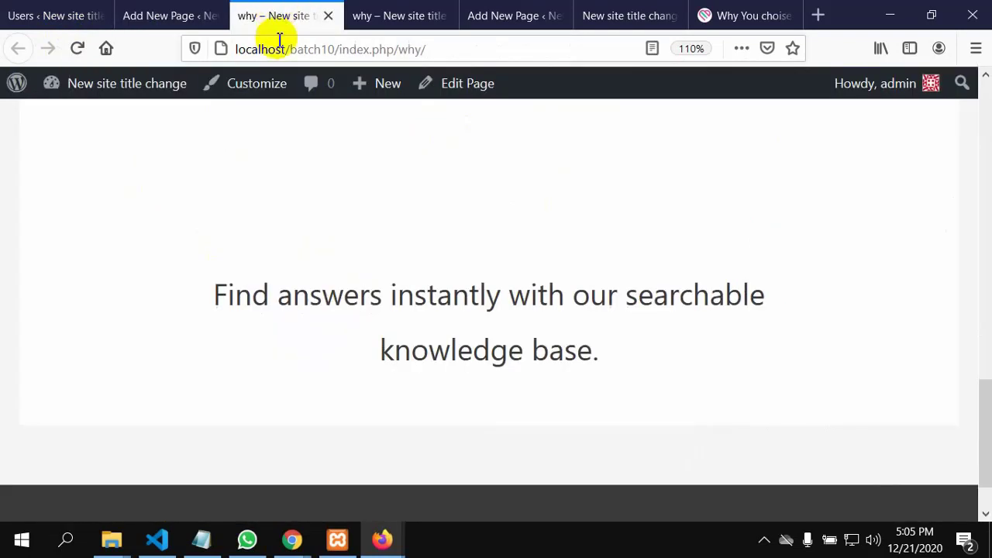
{"action": "scroll", "coordinate": [298, 348], "scroll_direction": "down", "scroll_amount": 1}
{"action": "scroll", "coordinate": [299, 350], "scroll_direction": "up", "scroll_amount": 1}
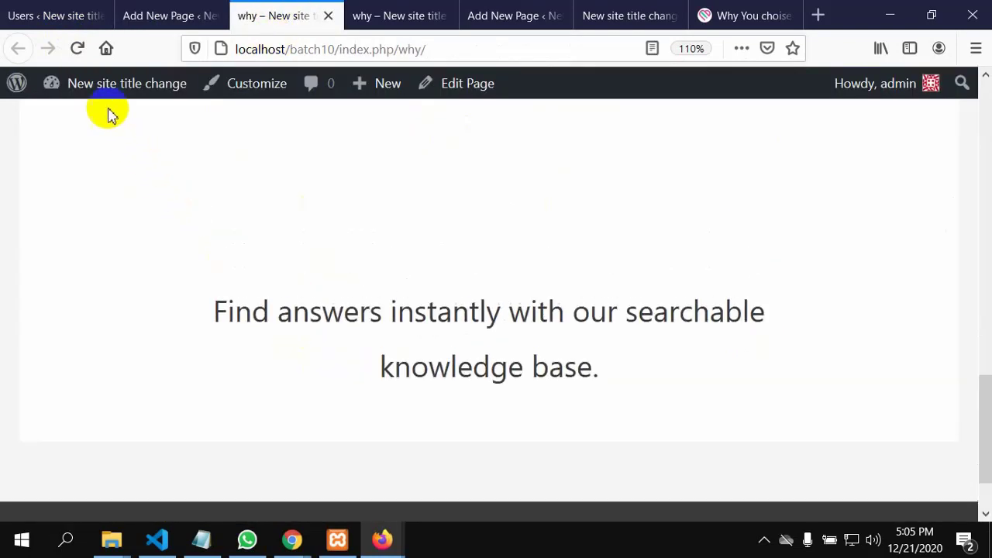
{"action": "left_click", "coordinate": [77, 48]}
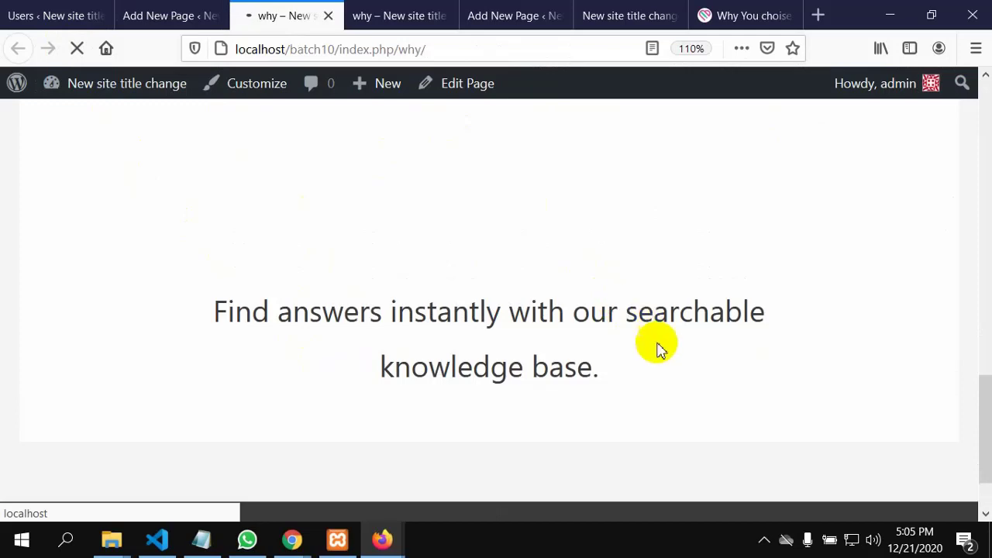
{"action": "scroll", "coordinate": [629, 335], "scroll_direction": "down", "scroll_amount": 2}
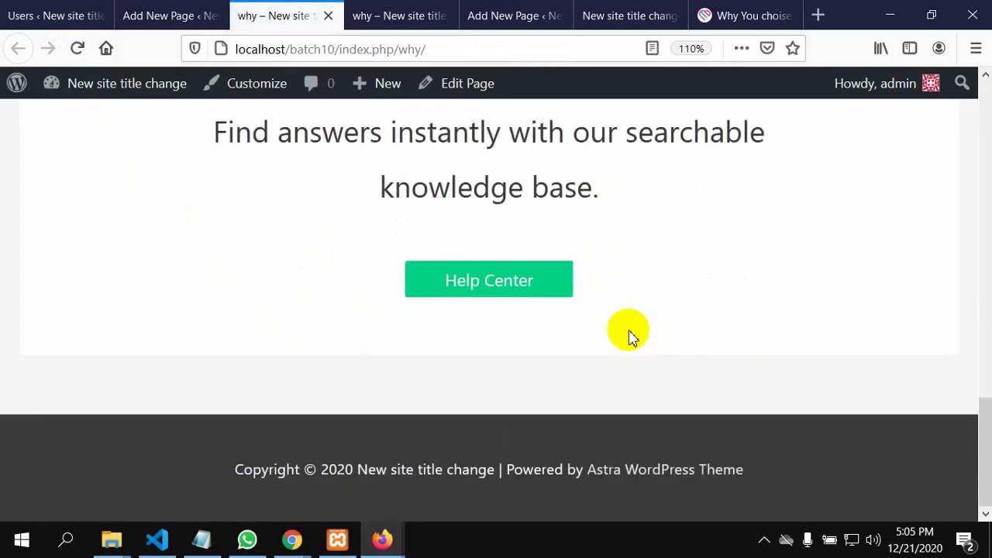
{"action": "scroll", "coordinate": [629, 335], "scroll_direction": "up", "scroll_amount": 8}
{"action": "scroll", "coordinate": [632, 335], "scroll_direction": "up", "scroll_amount": 5}
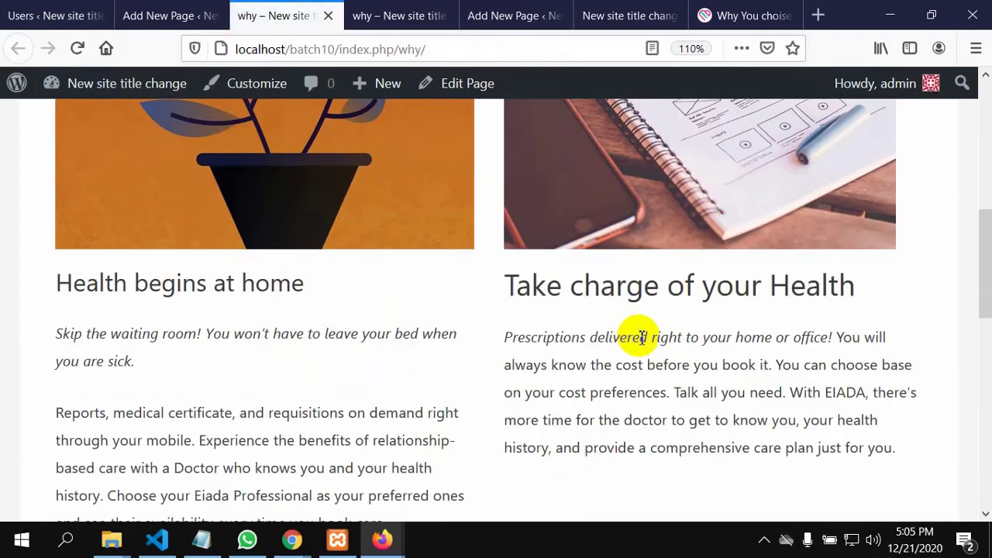
{"action": "scroll", "coordinate": [653, 344], "scroll_direction": "down", "scroll_amount": 2}
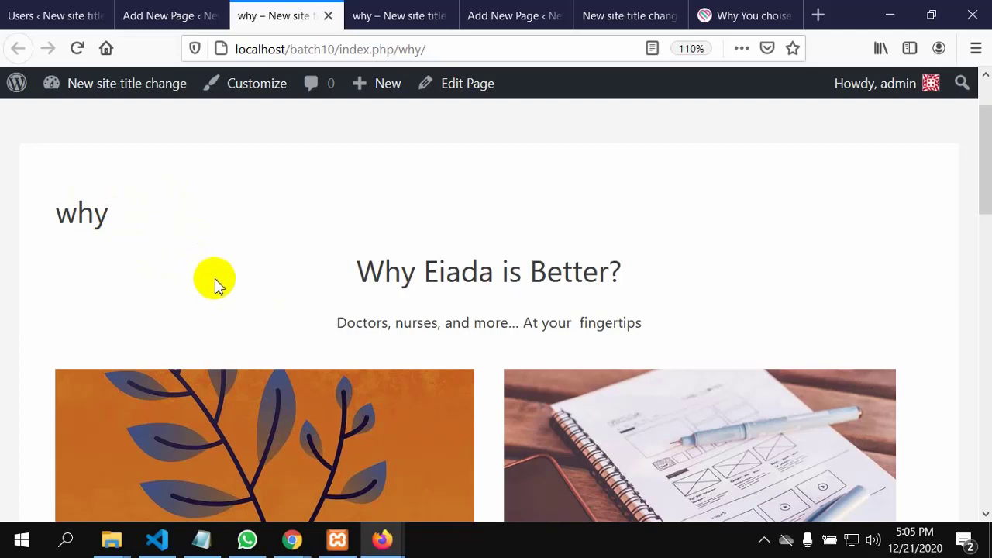
Return to the page editor and switch the Help Center button block from HTML back to visual editing
{"action": "key", "text": "ctrl+Page_Up"}
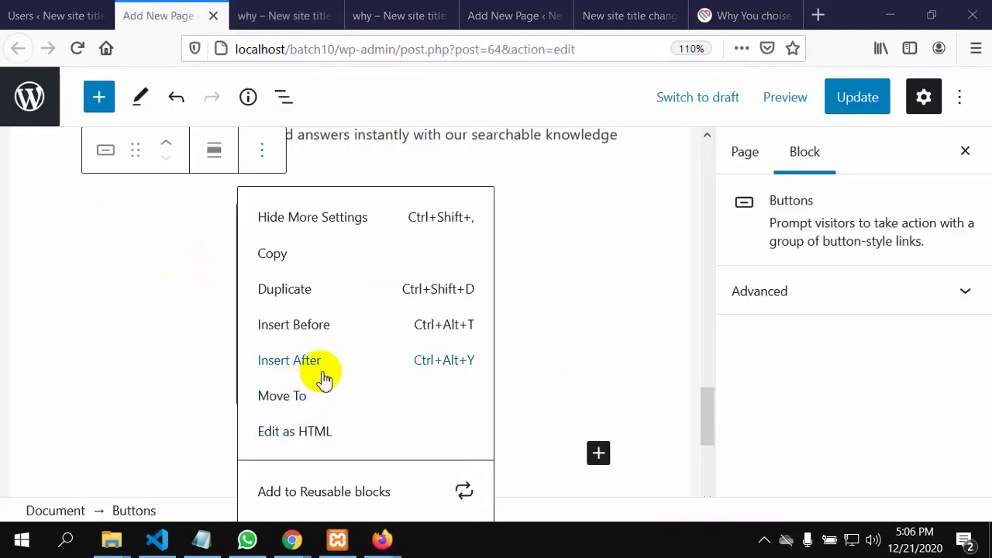
{"action": "scroll", "coordinate": [664, 256], "scroll_direction": "up", "scroll_amount": 6}
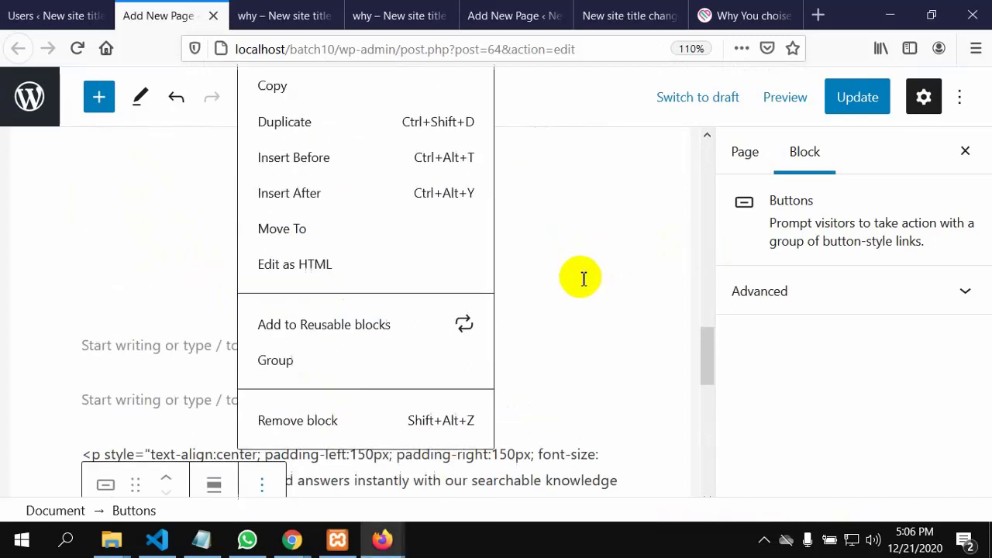
{"action": "scroll", "coordinate": [595, 295], "scroll_direction": "down", "scroll_amount": 5}
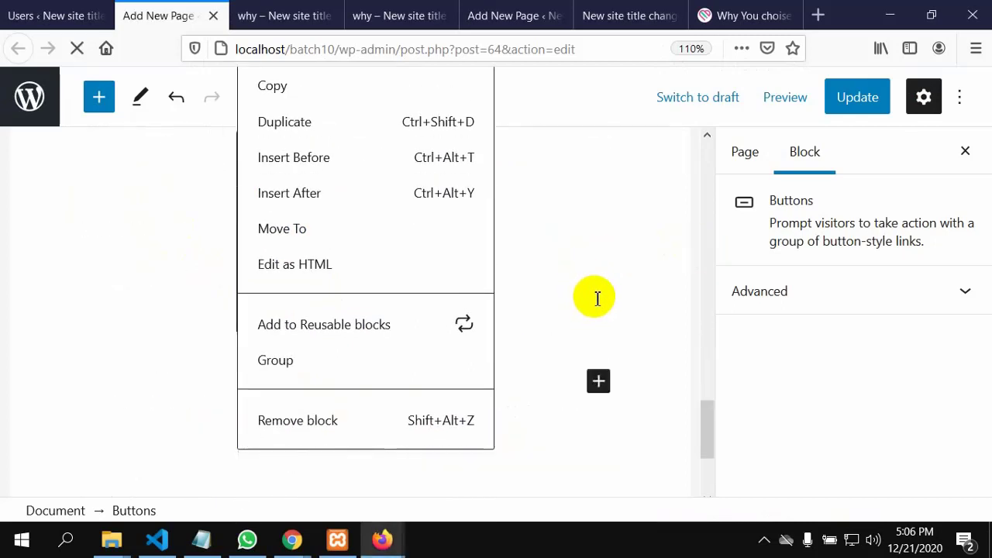
{"action": "left_click", "coordinate": [597, 298]}
{"action": "scroll", "coordinate": [276, 225], "scroll_direction": "up", "scroll_amount": 3}
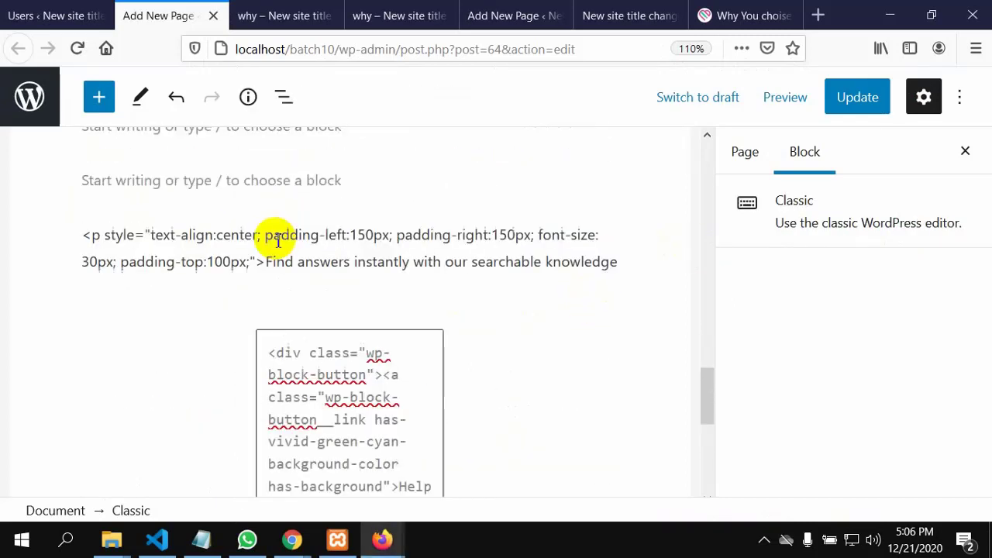
{"action": "scroll", "coordinate": [277, 248], "scroll_direction": "down", "scroll_amount": 2}
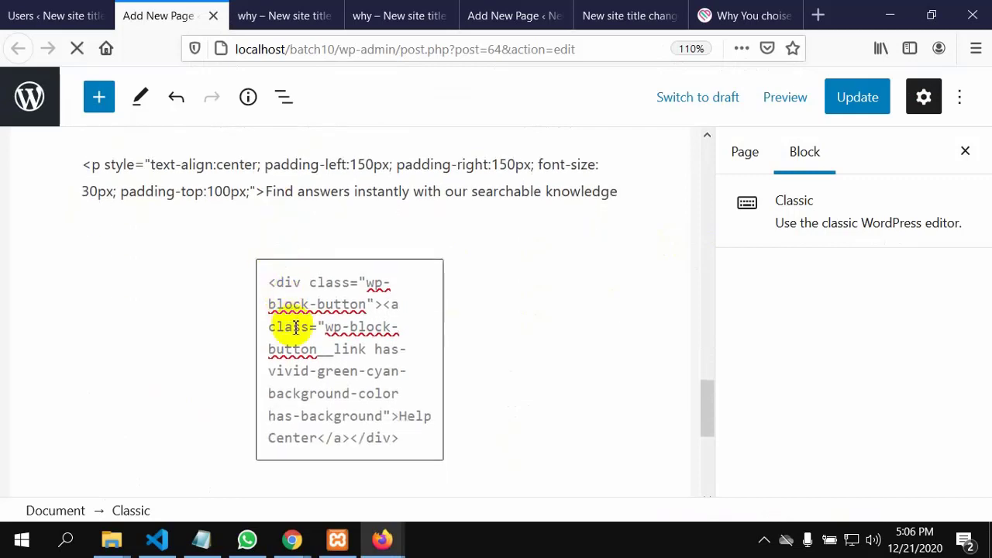
{"action": "double_click", "coordinate": [295, 327]}
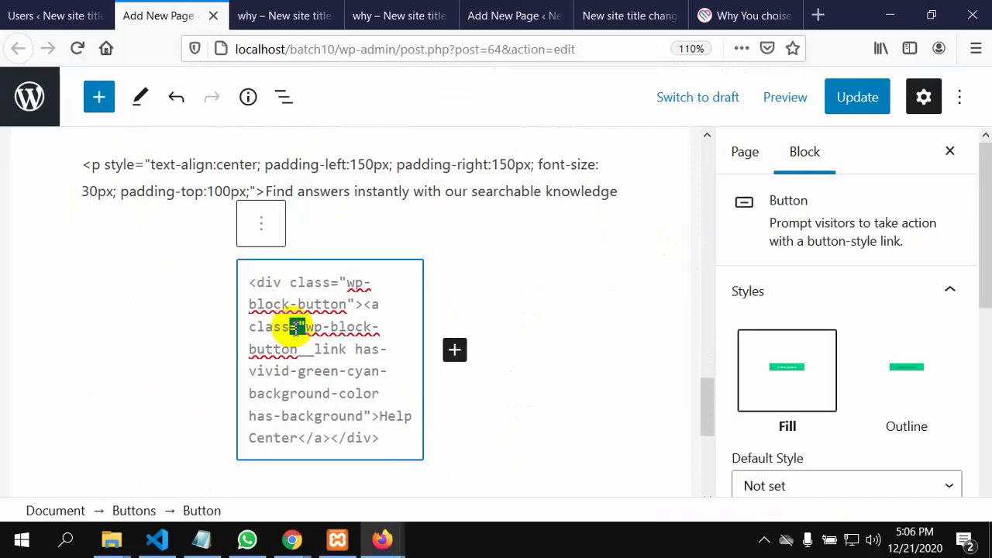
{"action": "left_click", "coordinate": [263, 226]}
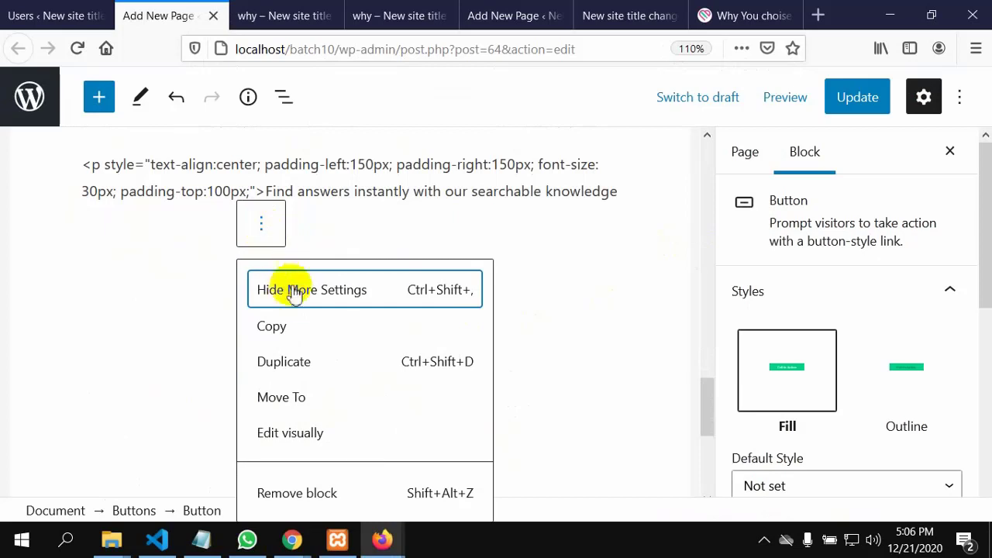
{"action": "left_click", "coordinate": [308, 437]}
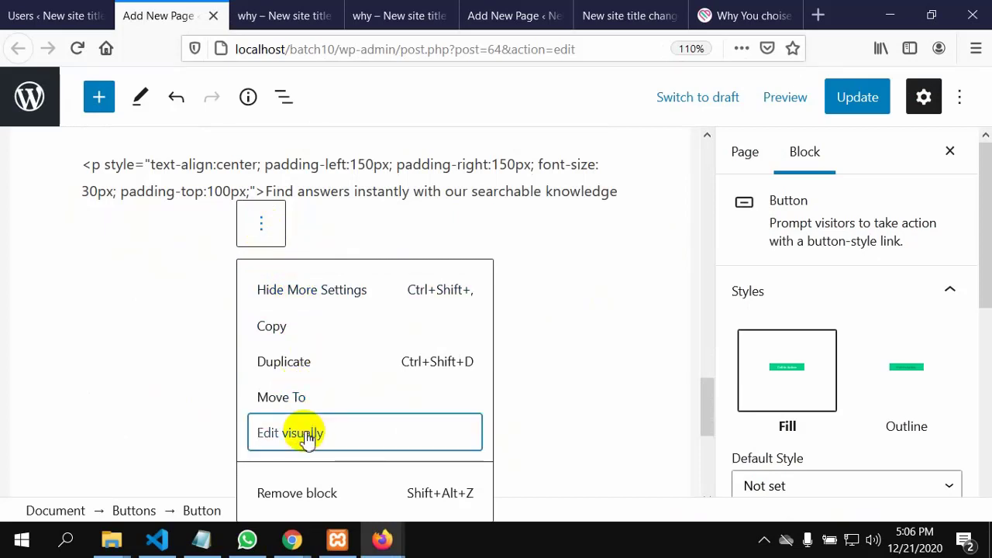
{"action": "left_click", "coordinate": [308, 436]}
{"action": "left_click", "coordinate": [200, 323]}
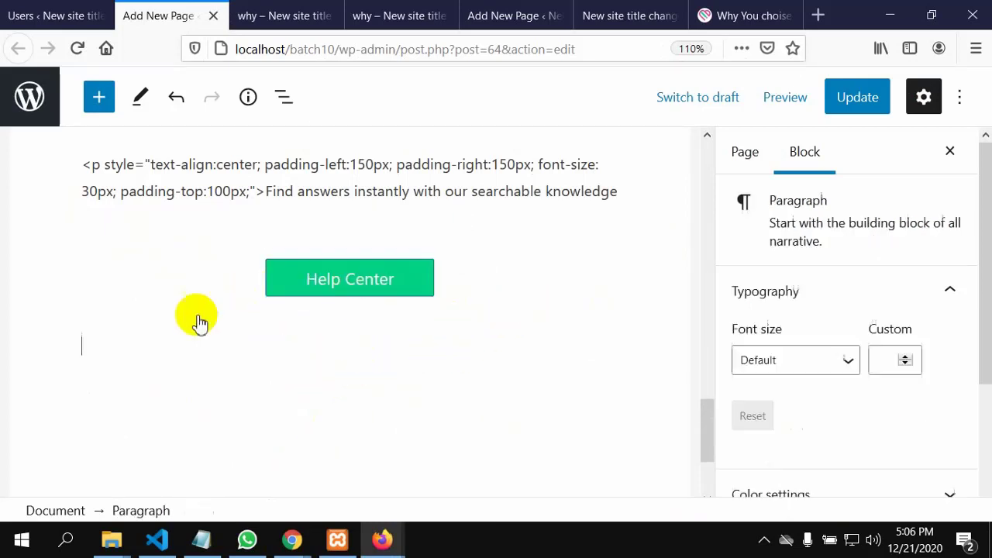
Review the page content from the Help Center button up to the image columns and update the page
{"action": "scroll", "coordinate": [173, 231], "scroll_direction": "up", "scroll_amount": 2}
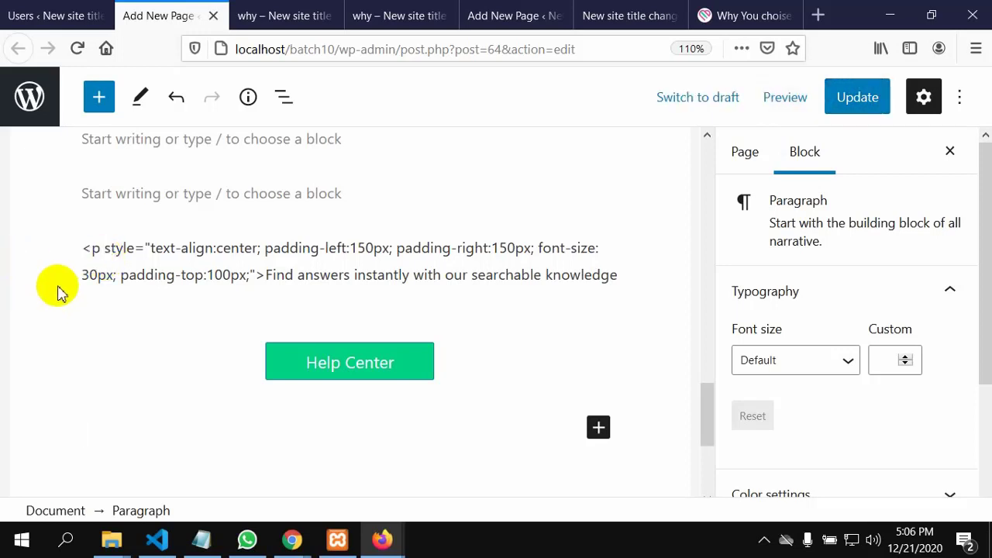
{"action": "scroll", "coordinate": [516, 383], "scroll_direction": "down", "scroll_amount": 5}
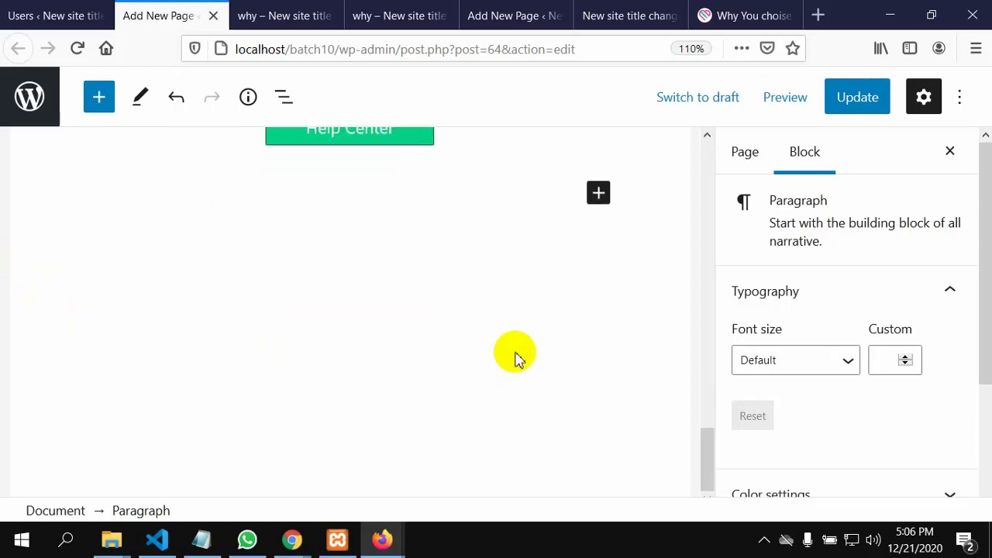
{"action": "scroll", "coordinate": [514, 337], "scroll_direction": "up", "scroll_amount": 8}
{"action": "scroll", "coordinate": [514, 337], "scroll_direction": "up", "scroll_amount": 10}
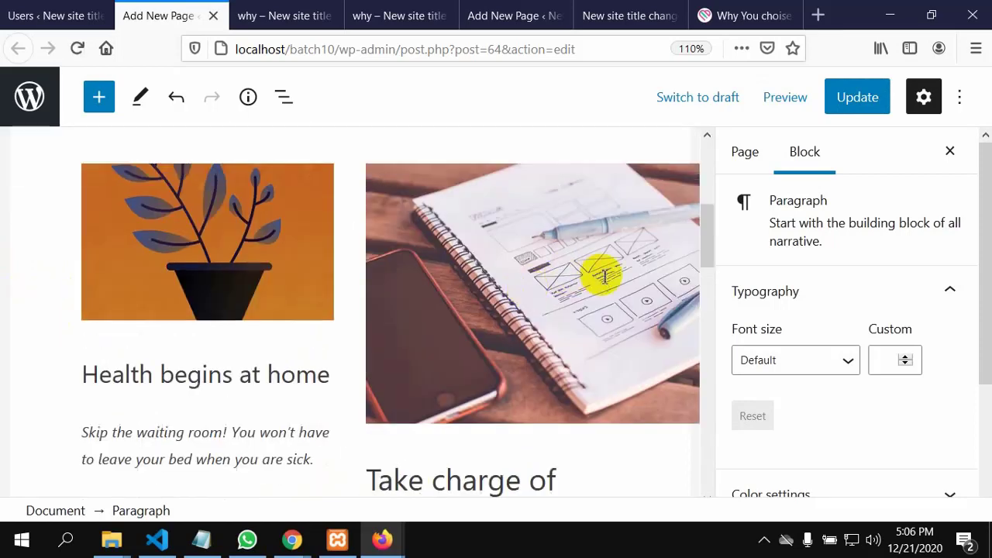
{"action": "left_click", "coordinate": [874, 103]}
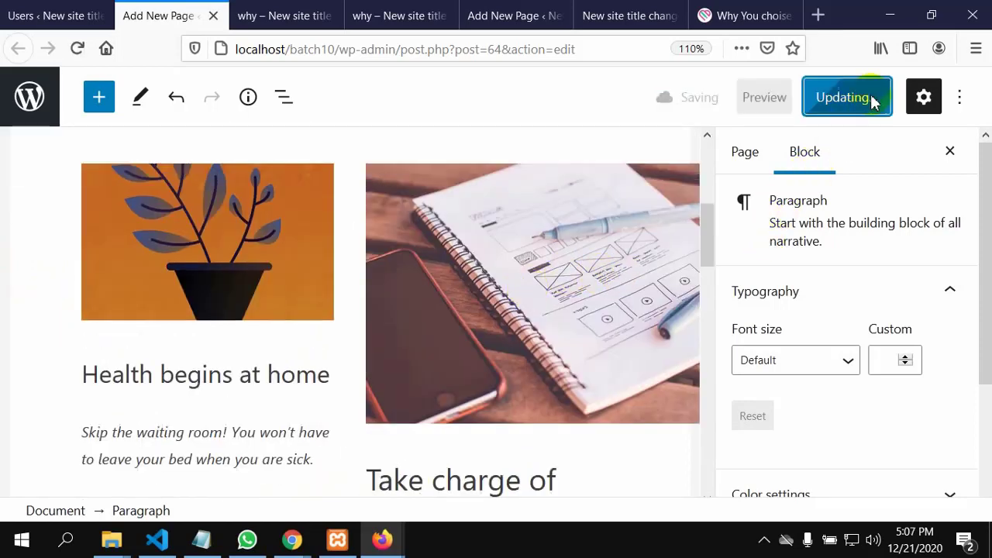
Compare the heading section of the Eiada reference page with the edited why page and save the page again
{"action": "left_click", "coordinate": [726, 18]}
{"action": "scroll", "coordinate": [410, 332], "scroll_direction": "up", "scroll_amount": 15}
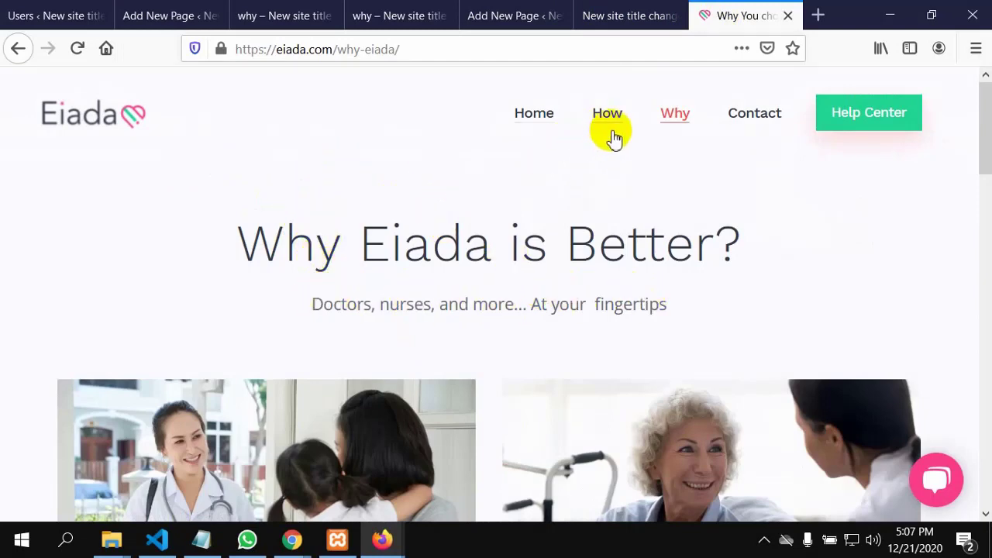
{"action": "left_click", "coordinate": [166, 17]}
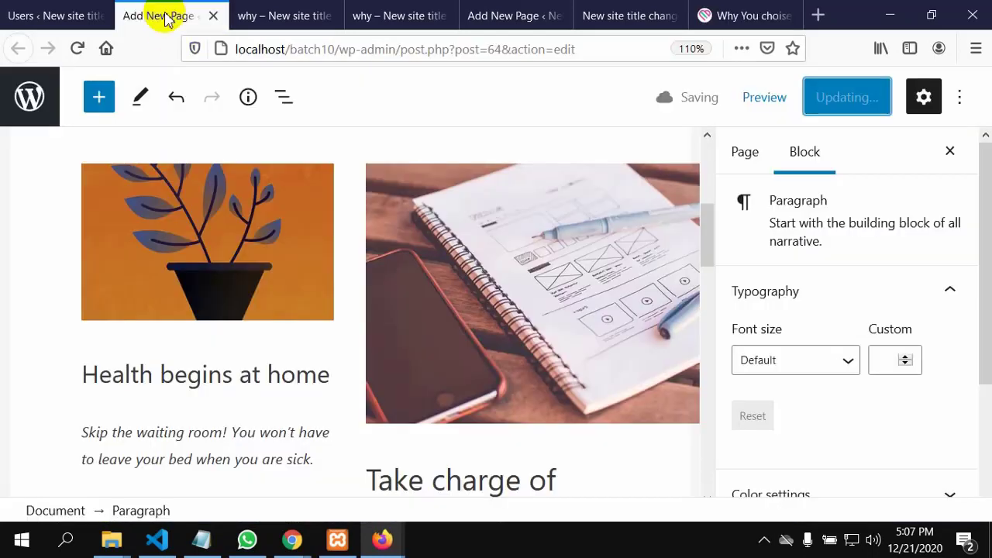
{"action": "scroll", "coordinate": [236, 209], "scroll_direction": "up", "scroll_amount": 5}
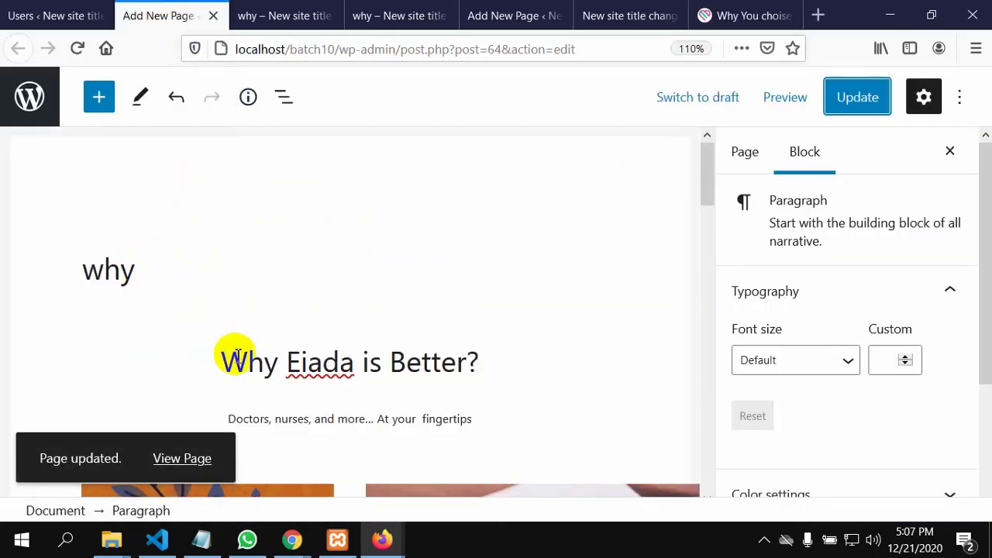
{"action": "scroll", "coordinate": [238, 361], "scroll_direction": "down", "scroll_amount": 2}
{"action": "scroll", "coordinate": [325, 299], "scroll_direction": "up", "scroll_amount": 2}
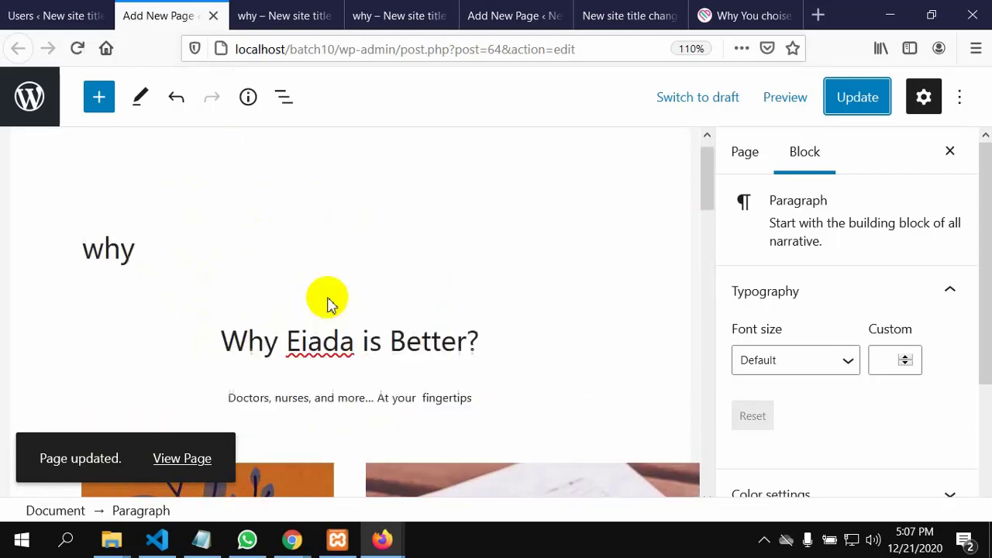
{"action": "scroll", "coordinate": [349, 324], "scroll_direction": "down", "scroll_amount": 10}
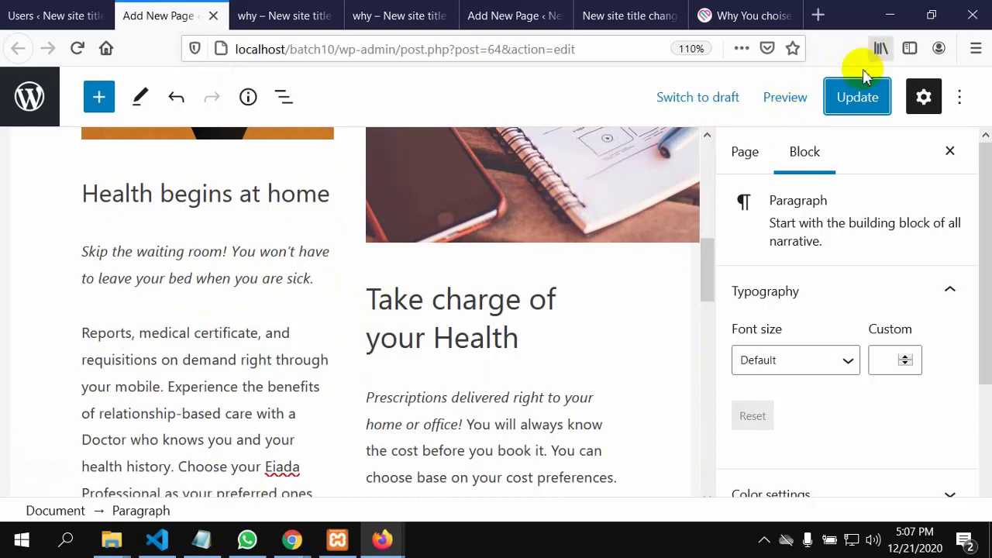
{"action": "left_click", "coordinate": [844, 99]}
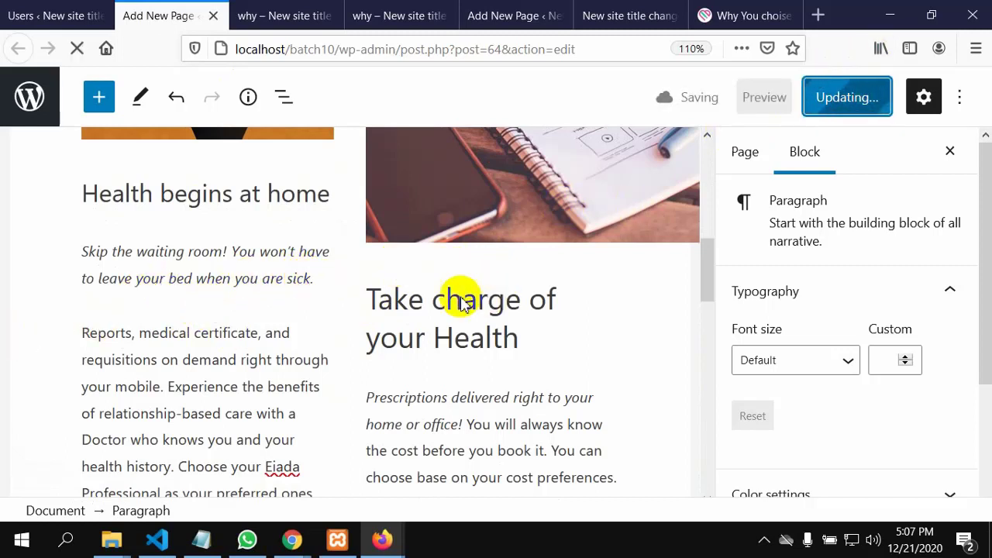
Open the How page on the Eiada reference site
{"action": "left_click", "coordinate": [741, 14]}
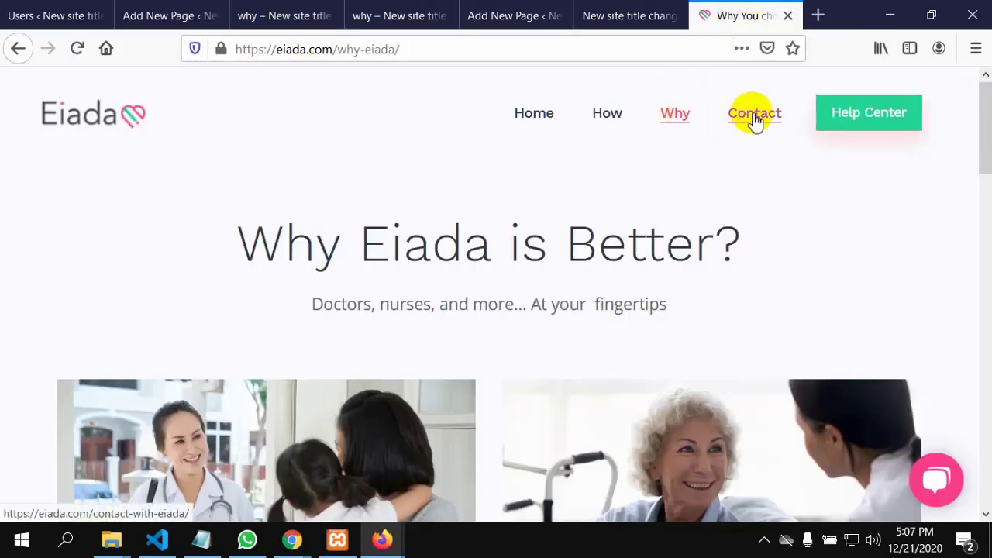
{"action": "left_click", "coordinate": [609, 114]}
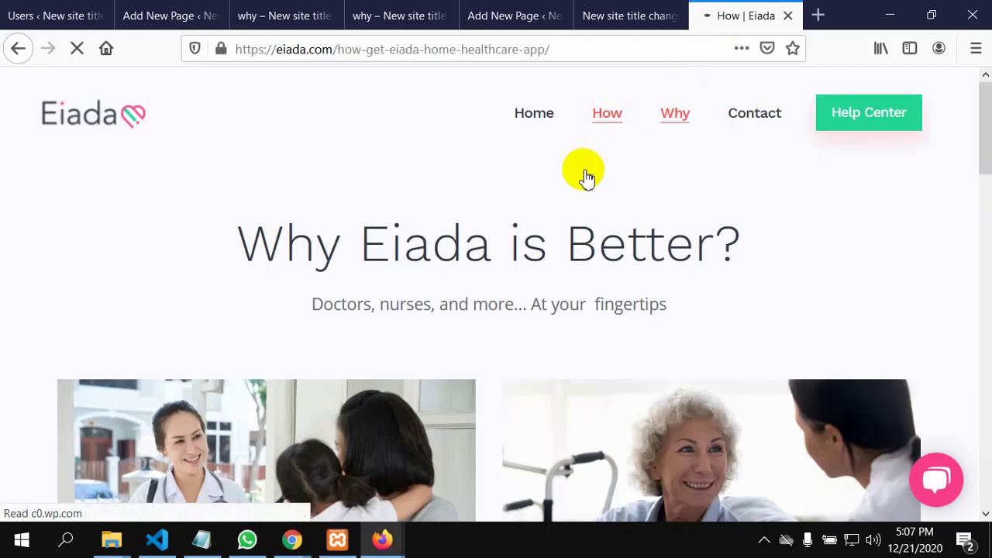
Skim the How page of the Eiada reference site from the "How it works" heading through its phone mockups
{"action": "scroll", "coordinate": [587, 180], "scroll_direction": "down", "scroll_amount": 5}
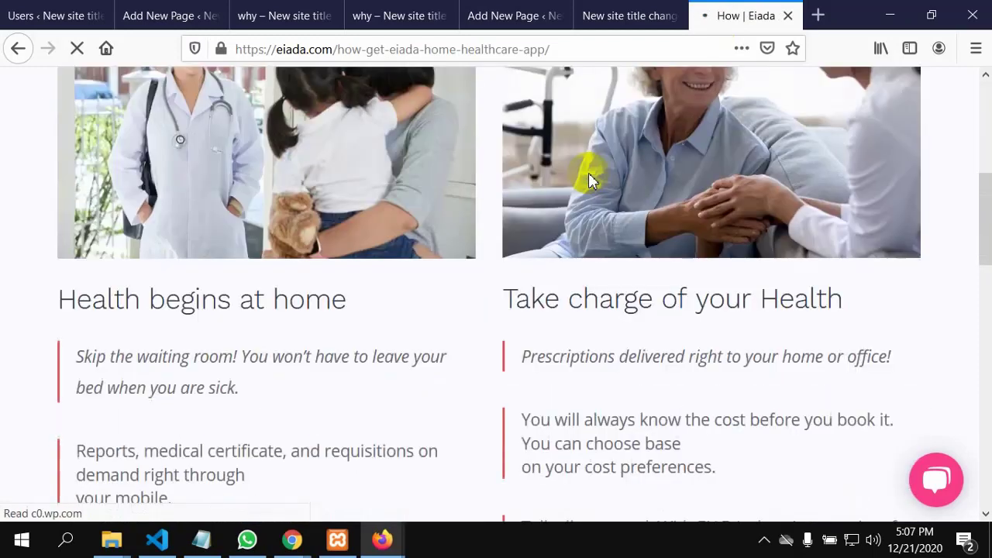
{"action": "scroll", "coordinate": [591, 180], "scroll_direction": "down", "scroll_amount": 2}
{"action": "scroll", "coordinate": [593, 179], "scroll_direction": "up", "scroll_amount": 2}
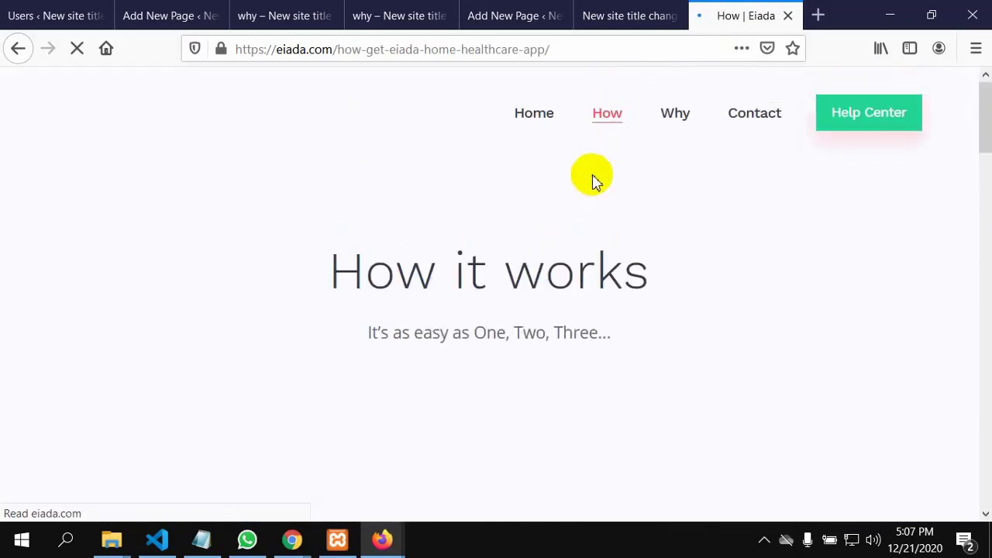
{"action": "scroll", "coordinate": [594, 180], "scroll_direction": "down", "scroll_amount": 3}
{"action": "scroll", "coordinate": [595, 180], "scroll_direction": "up", "scroll_amount": 3}
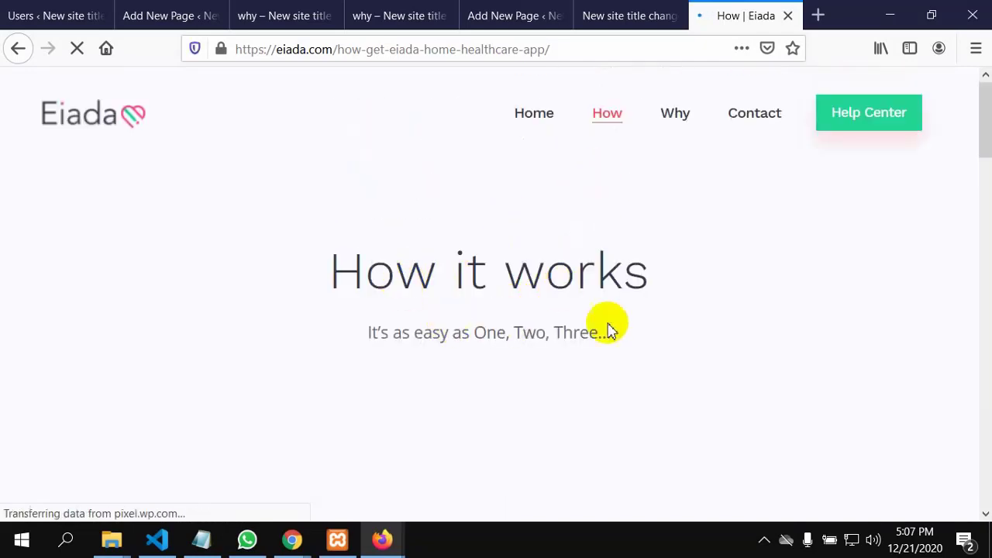
{"action": "scroll", "coordinate": [586, 333], "scroll_direction": "down", "scroll_amount": 6}
{"action": "scroll", "coordinate": [581, 328], "scroll_direction": "down", "scroll_amount": 10}
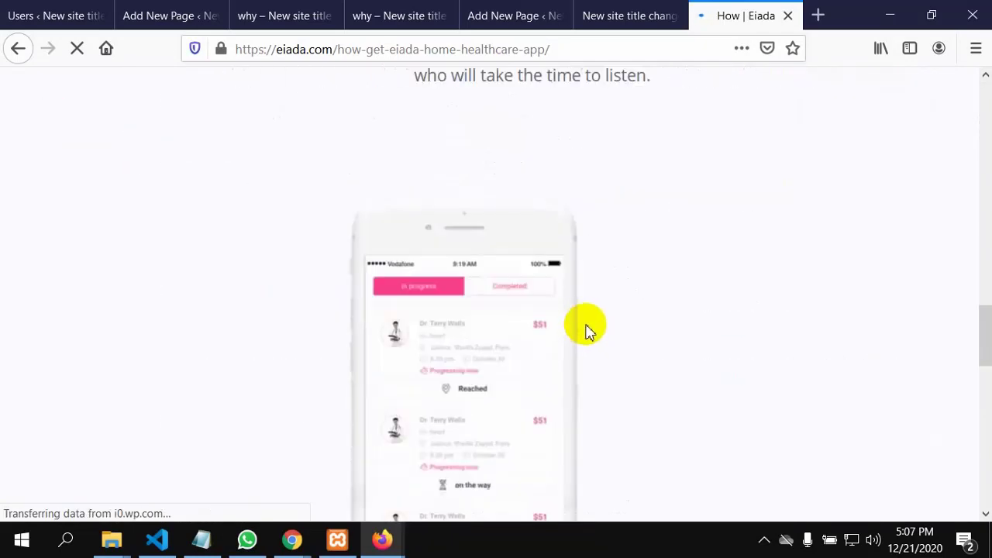
{"action": "scroll", "coordinate": [559, 286], "scroll_direction": "up", "scroll_amount": 8}
{"action": "scroll", "coordinate": [559, 289], "scroll_direction": "down", "scroll_amount": 5}
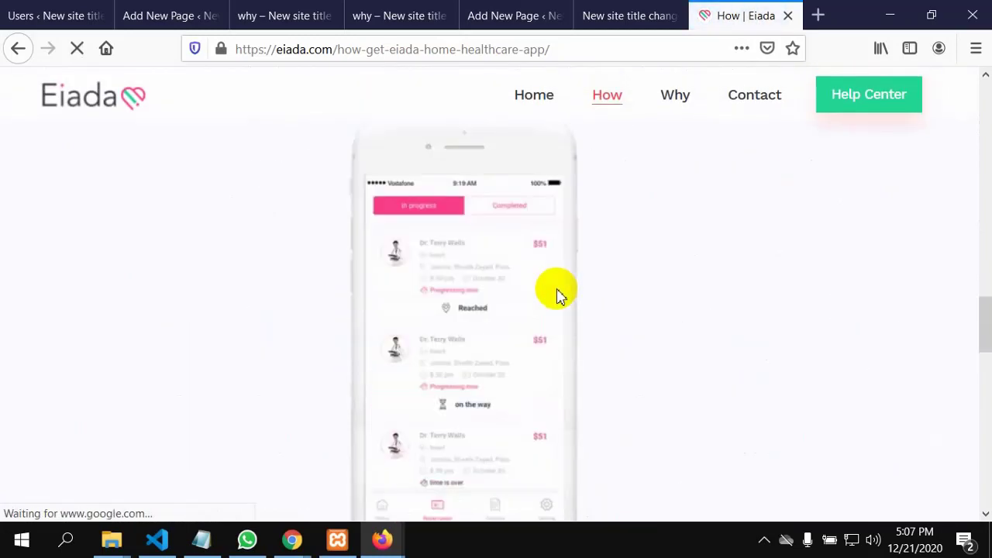
{"action": "scroll", "coordinate": [558, 292], "scroll_direction": "up", "scroll_amount": 6}
{"action": "scroll", "coordinate": [559, 293], "scroll_direction": "up", "scroll_amount": 8}
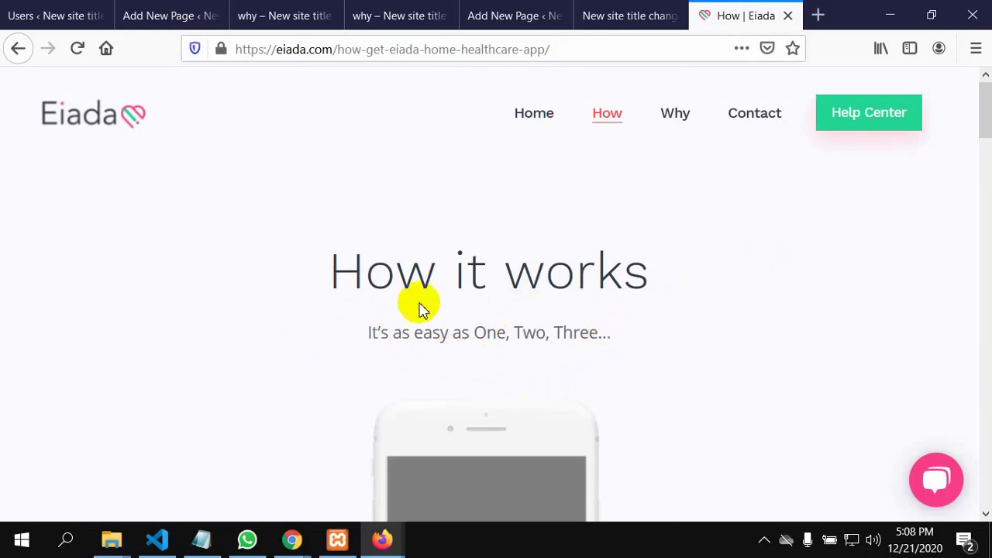
Examine the How page's appointment and home care sections, then the Wrap Up section and the footer's social icons
{"action": "scroll", "coordinate": [504, 341], "scroll_direction": "down", "scroll_amount": 5}
{"action": "scroll", "coordinate": [507, 343], "scroll_direction": "up", "scroll_amount": 5}
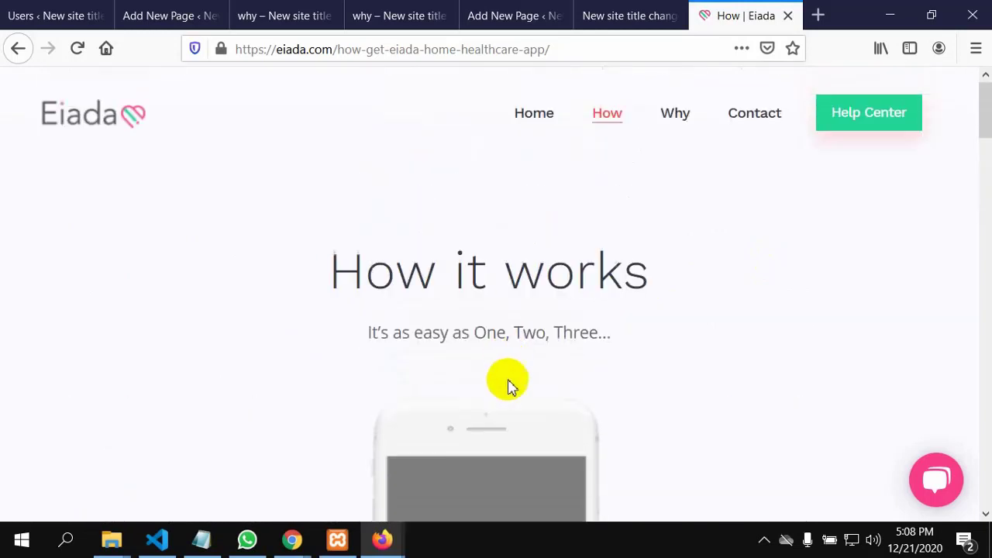
{"action": "scroll", "coordinate": [503, 372], "scroll_direction": "down", "scroll_amount": 5}
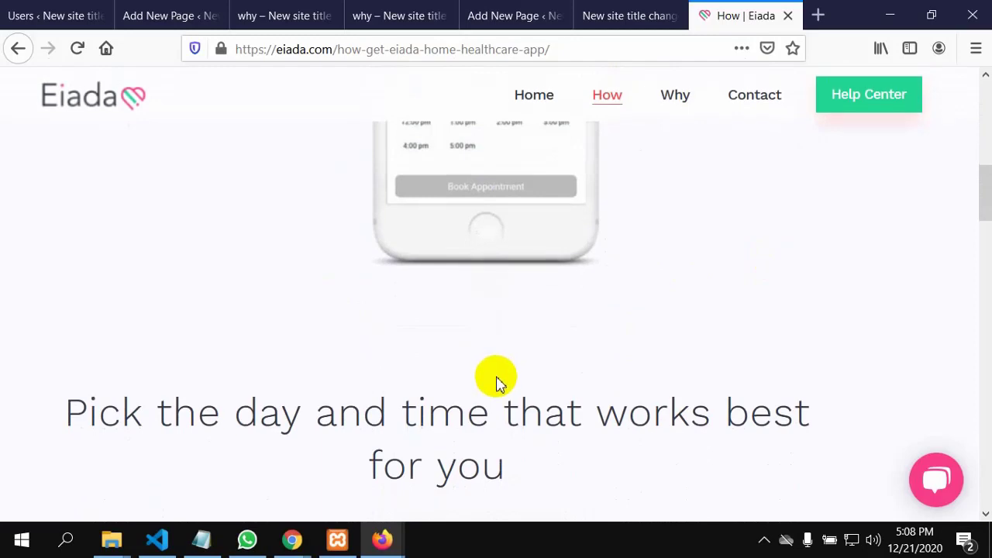
{"action": "scroll", "coordinate": [496, 380], "scroll_direction": "down", "scroll_amount": 5}
{"action": "scroll", "coordinate": [500, 381], "scroll_direction": "up", "scroll_amount": 8}
{"action": "scroll", "coordinate": [501, 381], "scroll_direction": "down", "scroll_amount": 6}
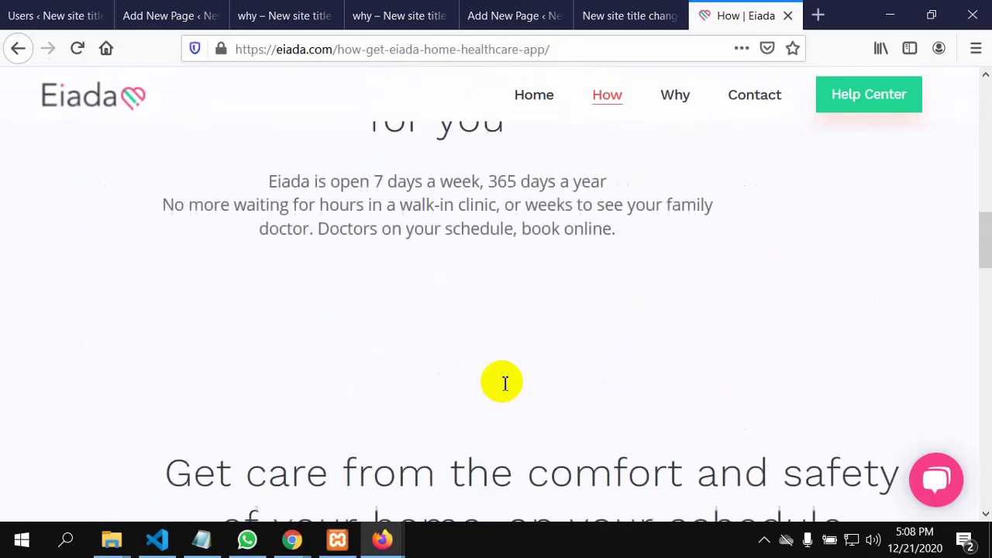
{"action": "scroll", "coordinate": [504, 356], "scroll_direction": "up", "scroll_amount": 5}
{"action": "scroll", "coordinate": [507, 361], "scroll_direction": "up", "scroll_amount": 3}
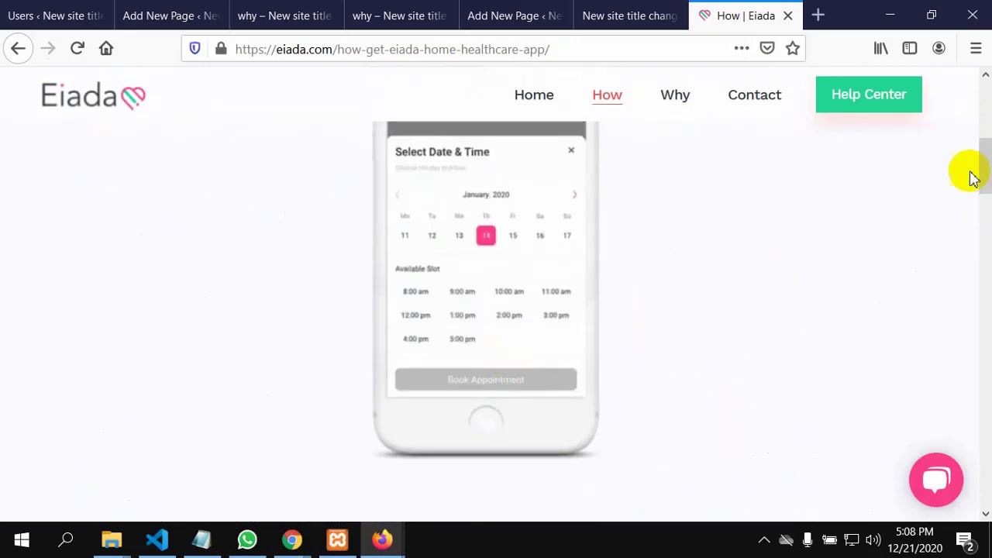
{"action": "left_click_drag", "start_coordinate": [984, 167], "coordinate": [978, 513]}
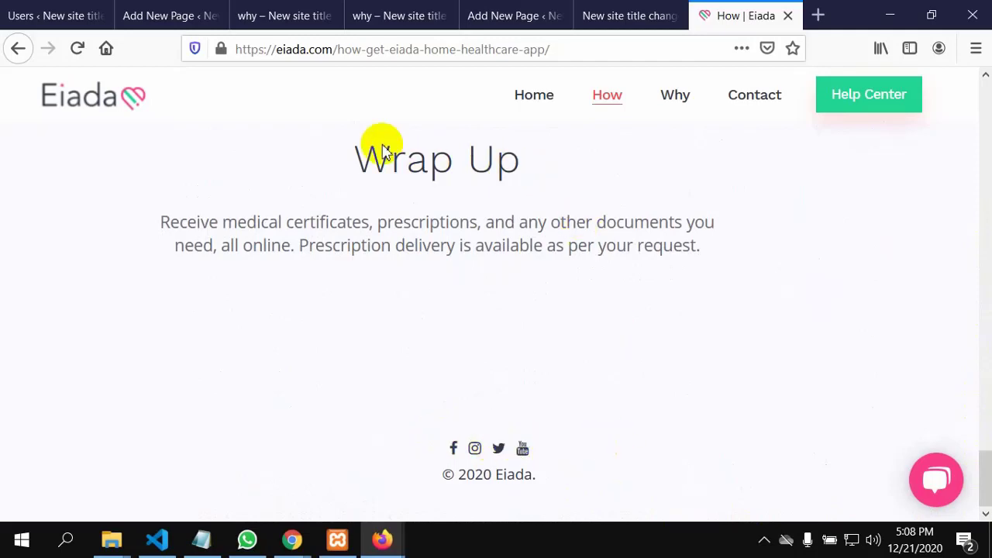
Return to the page editor and go to the empty block below the Help Center button
{"action": "left_click", "coordinate": [164, 16]}
{"action": "scroll", "coordinate": [539, 244], "scroll_direction": "down", "scroll_amount": 10}
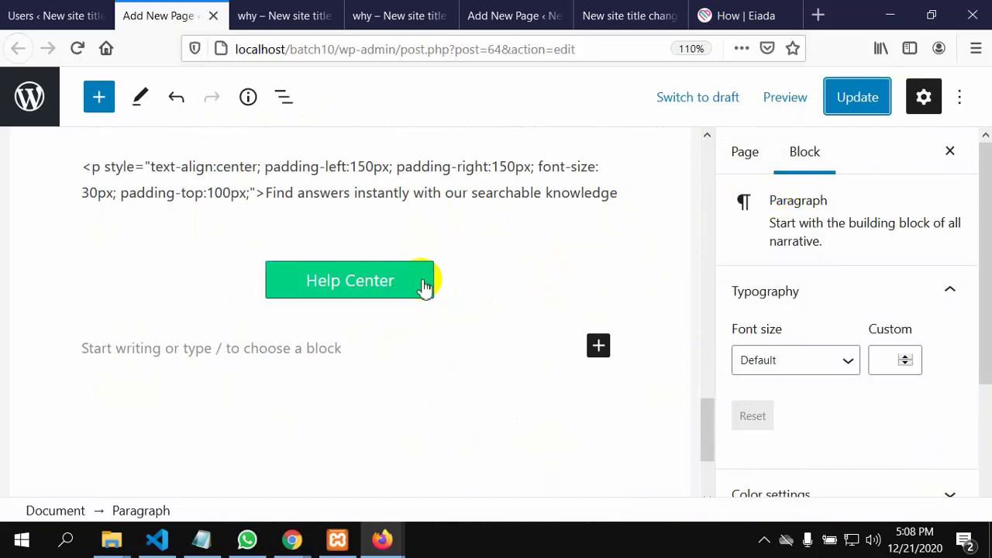
{"action": "scroll", "coordinate": [388, 283], "scroll_direction": "down", "scroll_amount": 2}
{"action": "scroll", "coordinate": [387, 302], "scroll_direction": "up", "scroll_amount": 3}
{"action": "scroll", "coordinate": [480, 325], "scroll_direction": "down", "scroll_amount": 3}
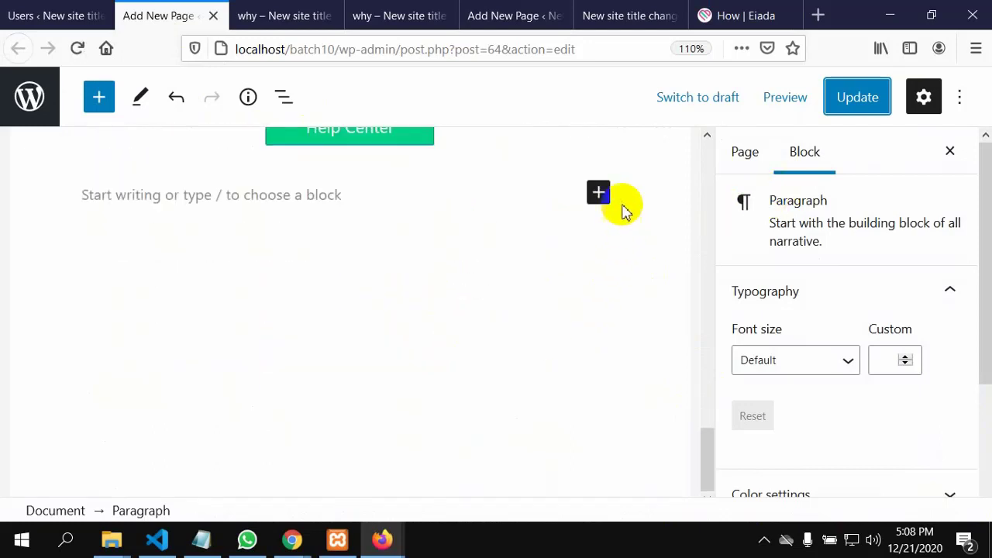
{"action": "left_click", "coordinate": [597, 197]}
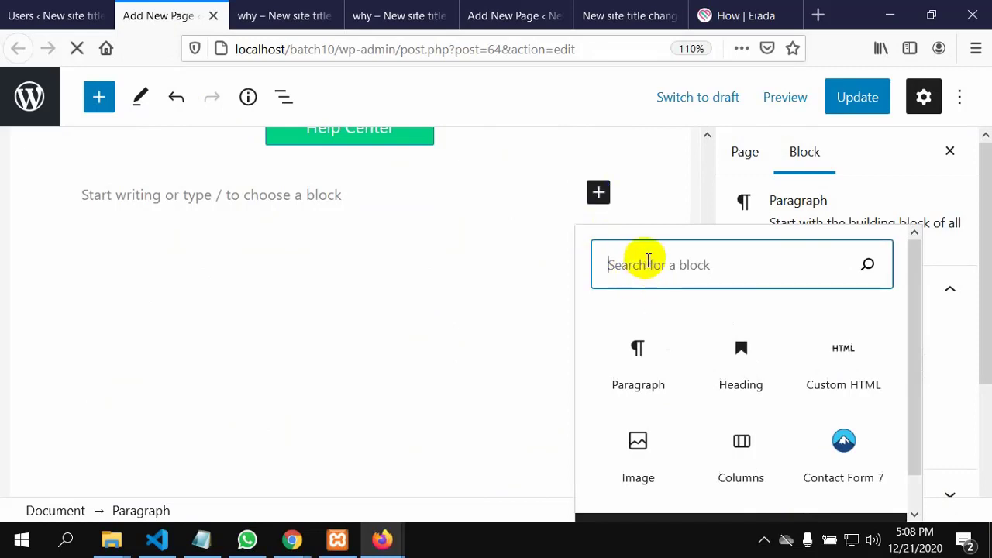
{"action": "type", "text": "so"}
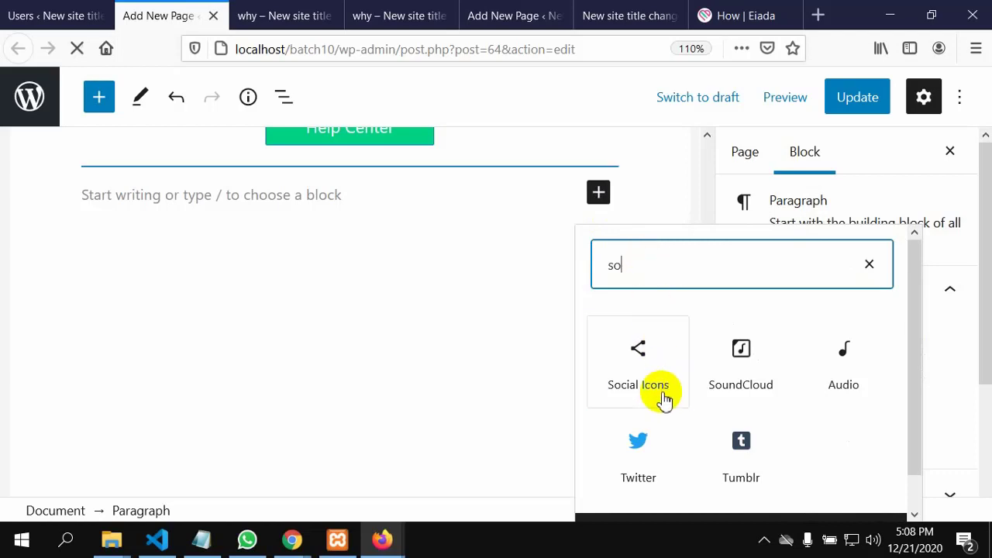
{"action": "left_click", "coordinate": [647, 392]}
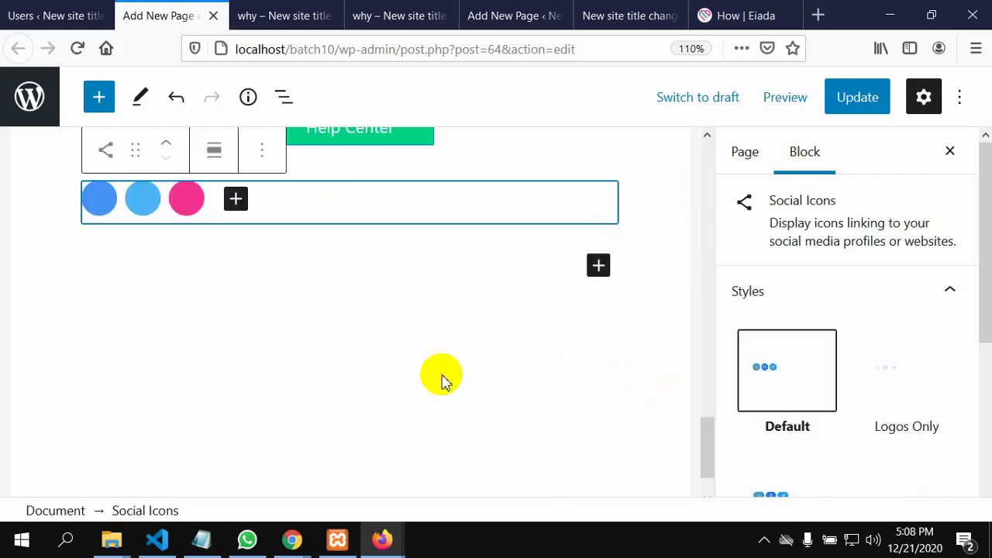
{"action": "scroll", "coordinate": [261, 336], "scroll_direction": "up", "scroll_amount": 3}
{"action": "scroll", "coordinate": [261, 337], "scroll_direction": "down", "scroll_amount": 1}
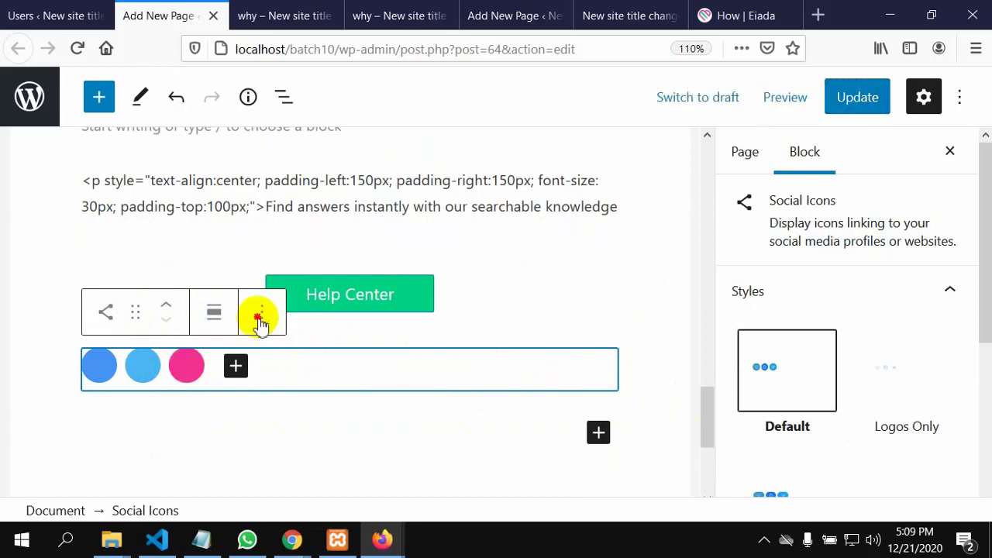
{"action": "left_click", "coordinate": [260, 317]}
{"action": "scroll", "coordinate": [310, 240], "scroll_direction": "down", "scroll_amount": 3}
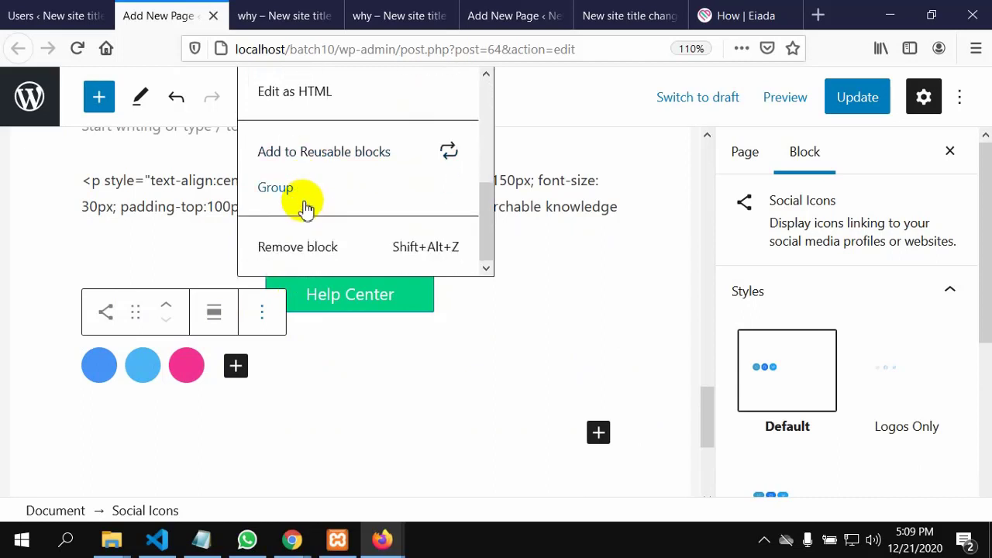
{"action": "left_click", "coordinate": [308, 248]}
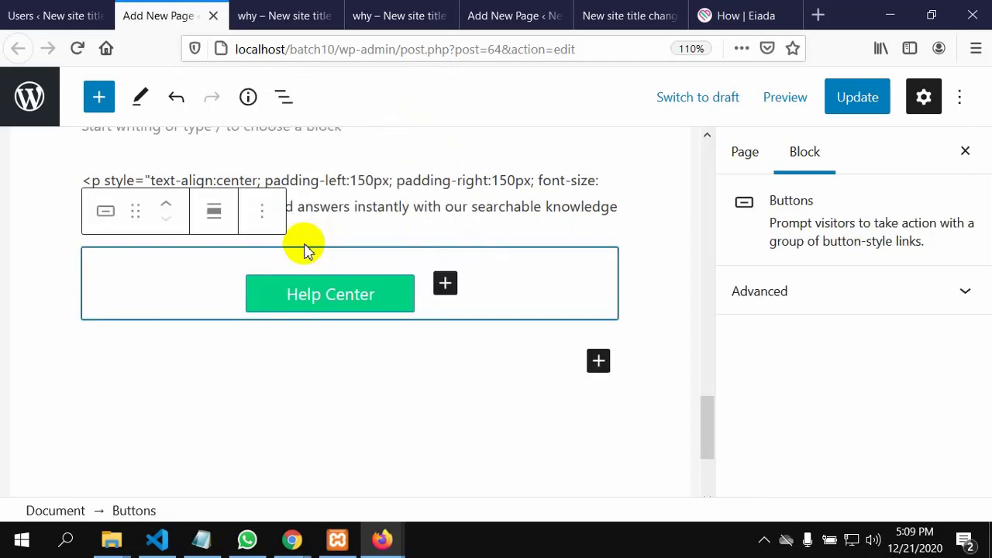
Insert a Social Icons block directly below the Help Center button
{"action": "left_click", "coordinate": [598, 361]}
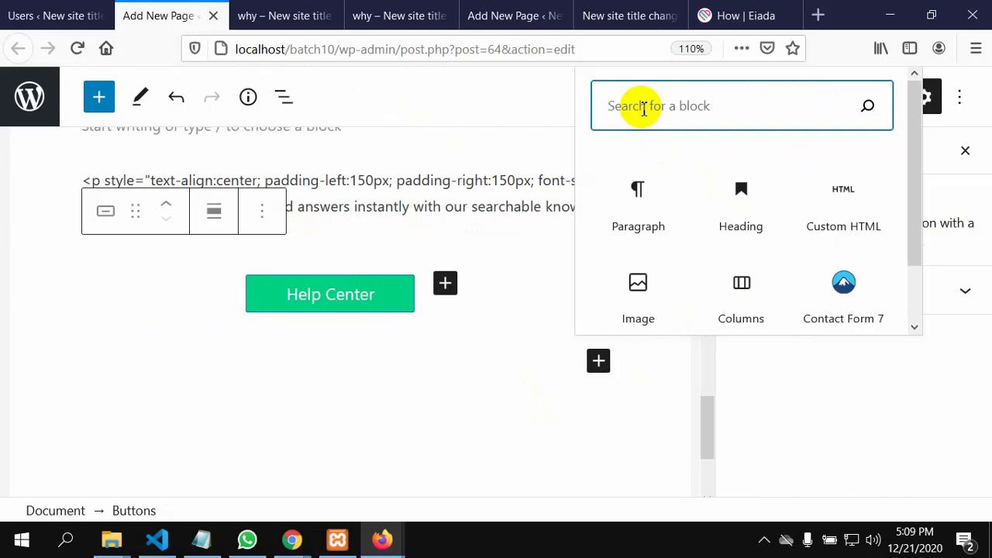
{"action": "type", "text": "soc"}
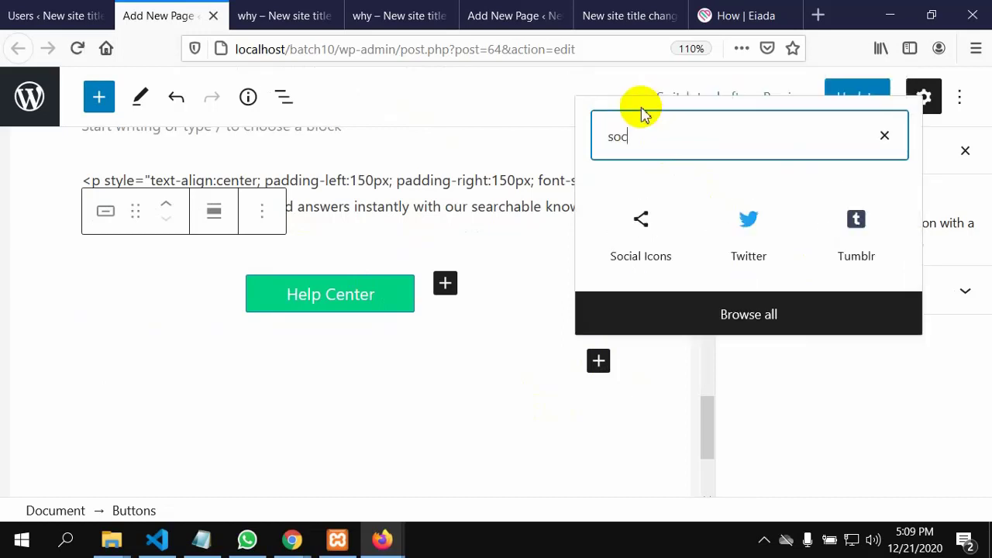
{"action": "left_click", "coordinate": [642, 248]}
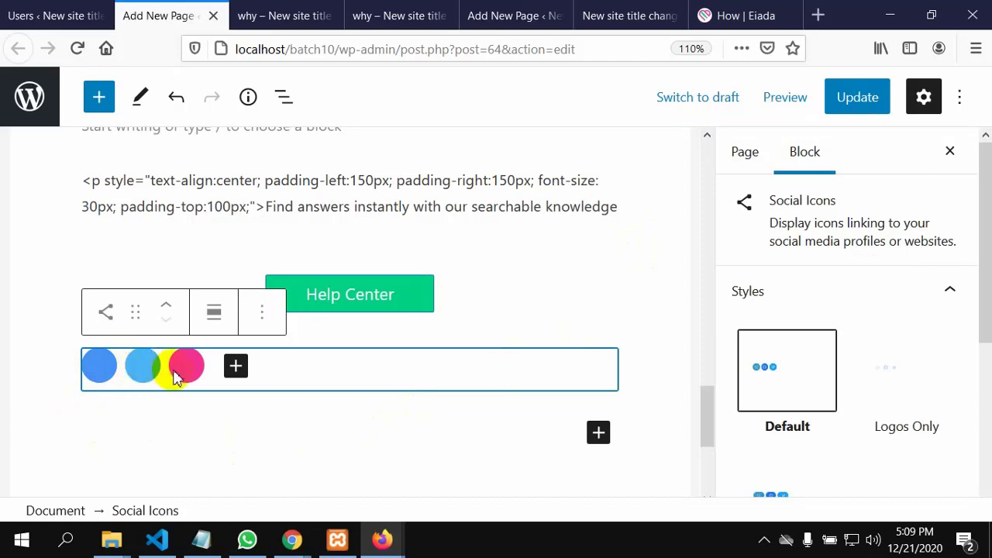
Add a Facebook icon to the Social Icons block
{"action": "left_click", "coordinate": [242, 372]}
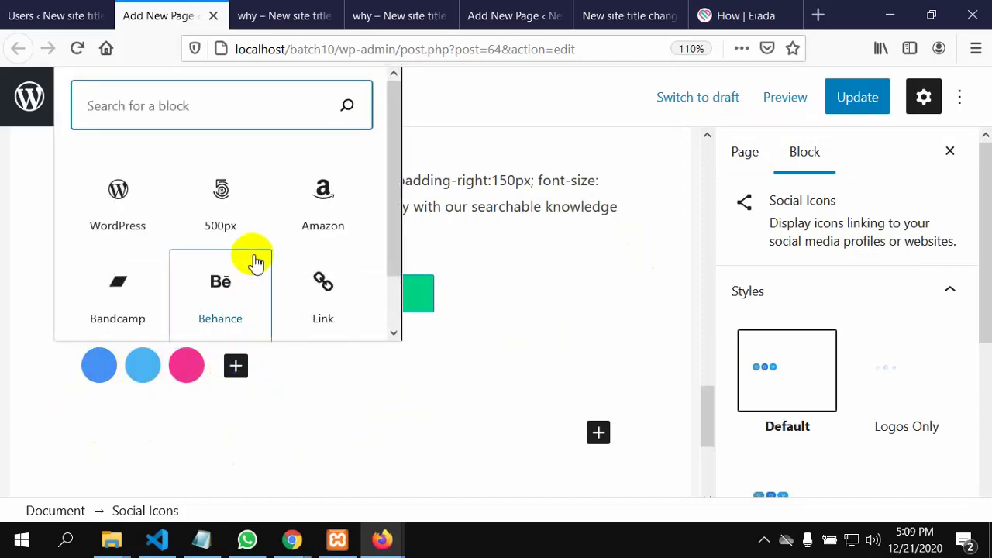
{"action": "scroll", "coordinate": [253, 261], "scroll_direction": "down", "scroll_amount": 2}
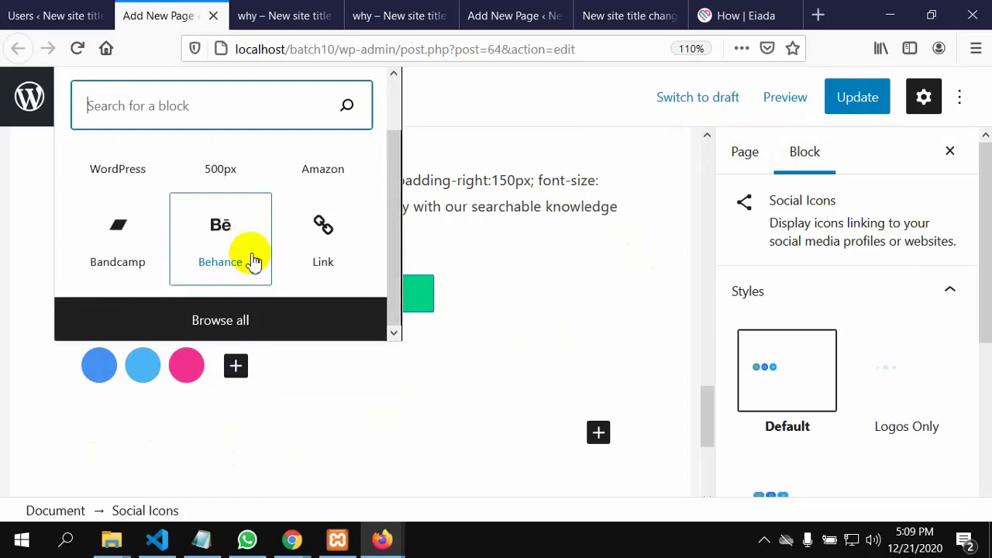
{"action": "scroll", "coordinate": [253, 261], "scroll_direction": "up", "scroll_amount": 2}
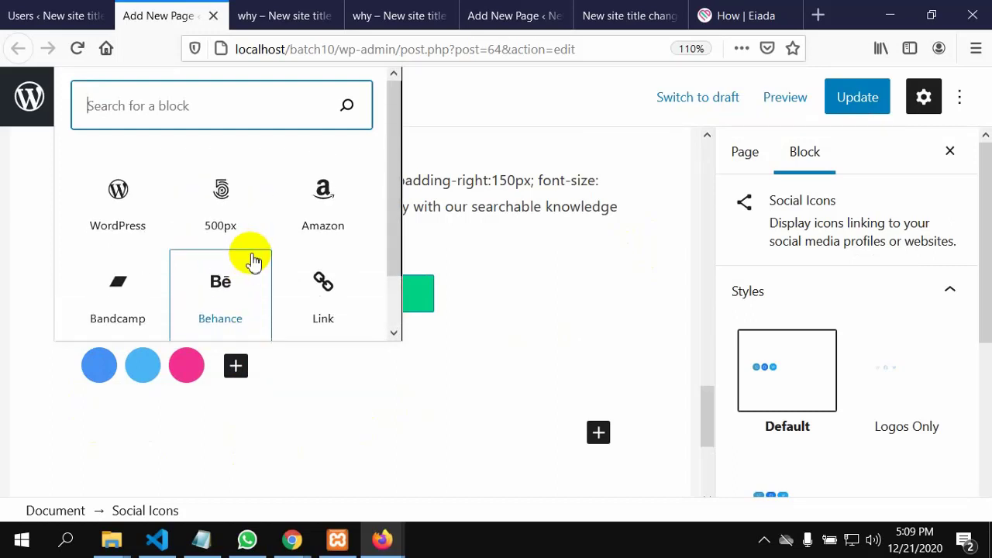
{"action": "scroll", "coordinate": [255, 262], "scroll_direction": "down", "scroll_amount": 2}
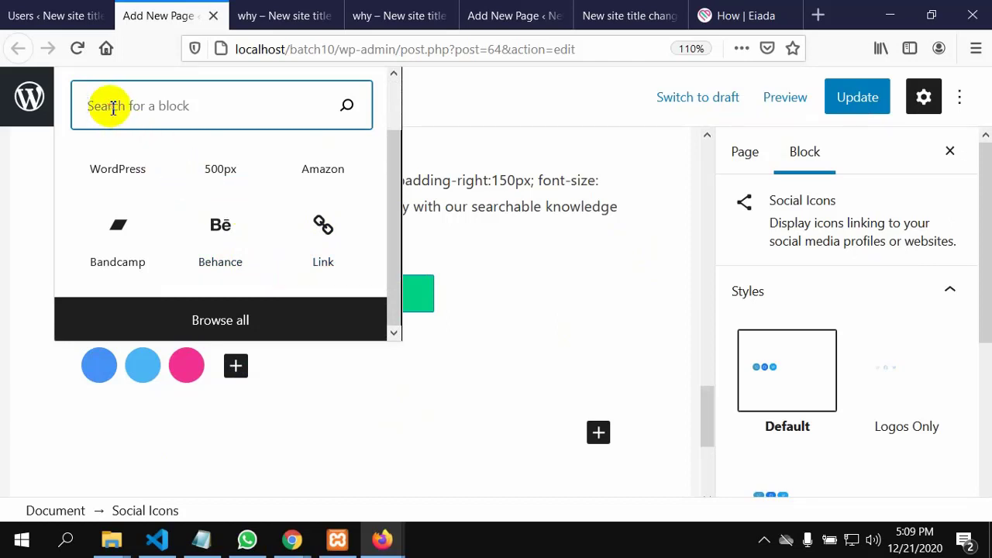
{"action": "type", "text": "fa"}
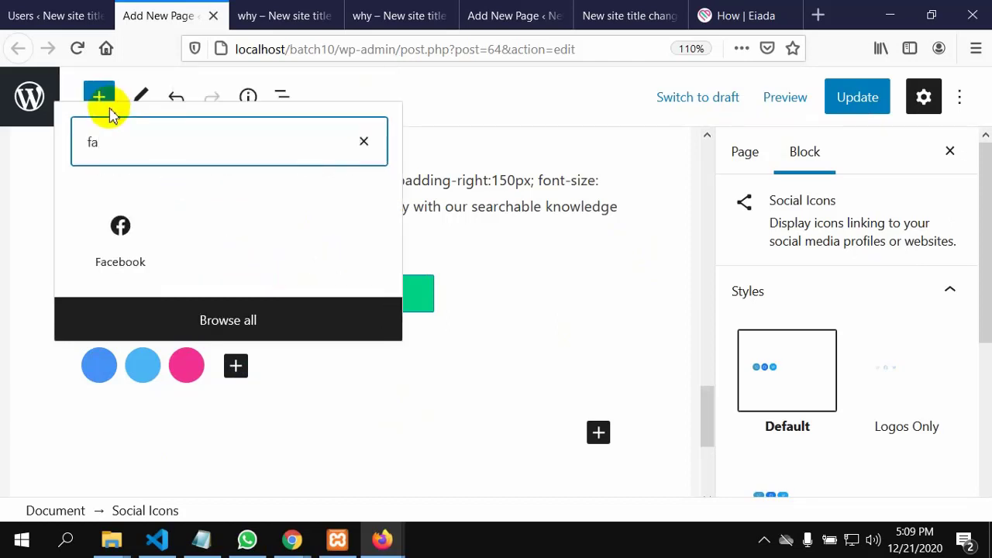
{"action": "left_click", "coordinate": [130, 245]}
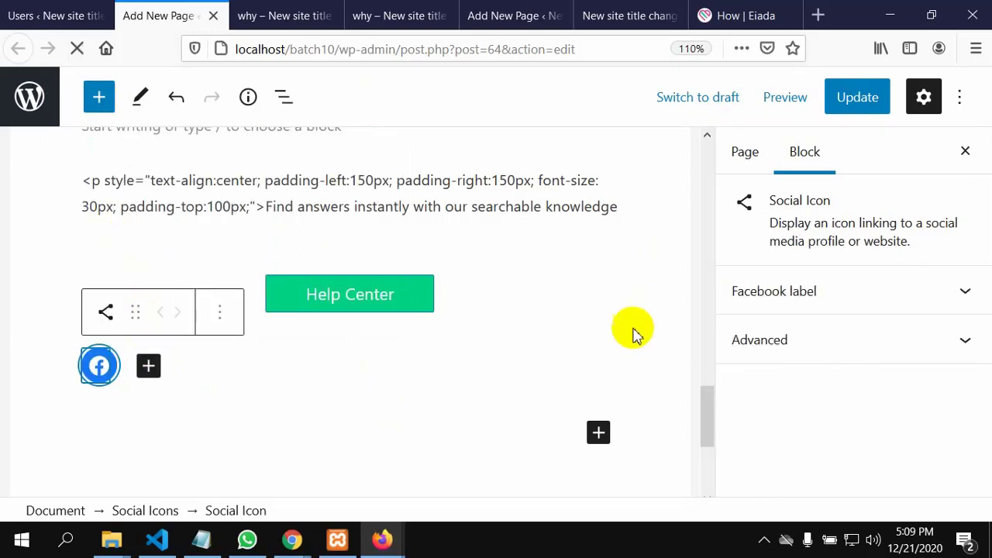
Check the social icons and copyright line in the reference How page's footer, and return to the page editor
{"action": "left_click", "coordinate": [717, 14]}
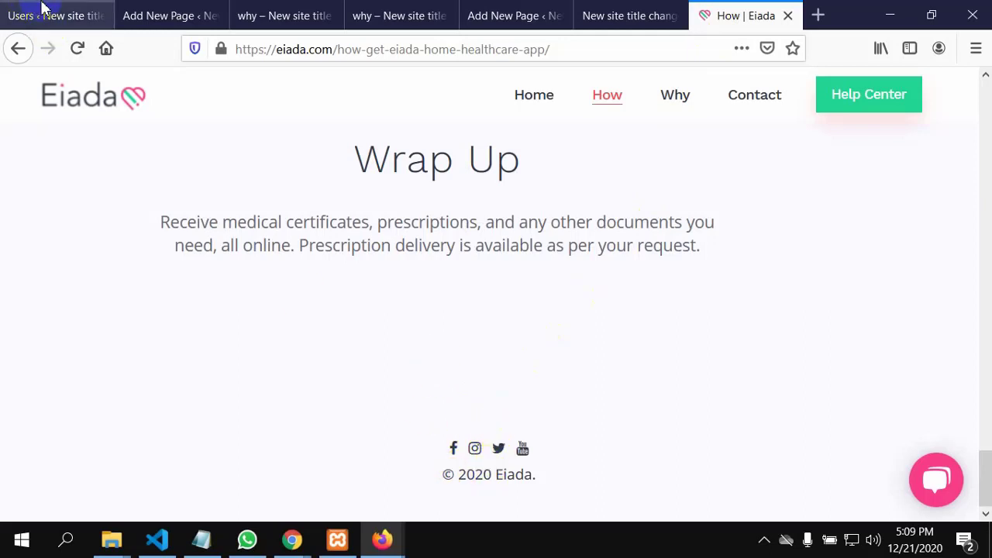
{"action": "scroll", "coordinate": [492, 517], "scroll_direction": "down", "scroll_amount": 2}
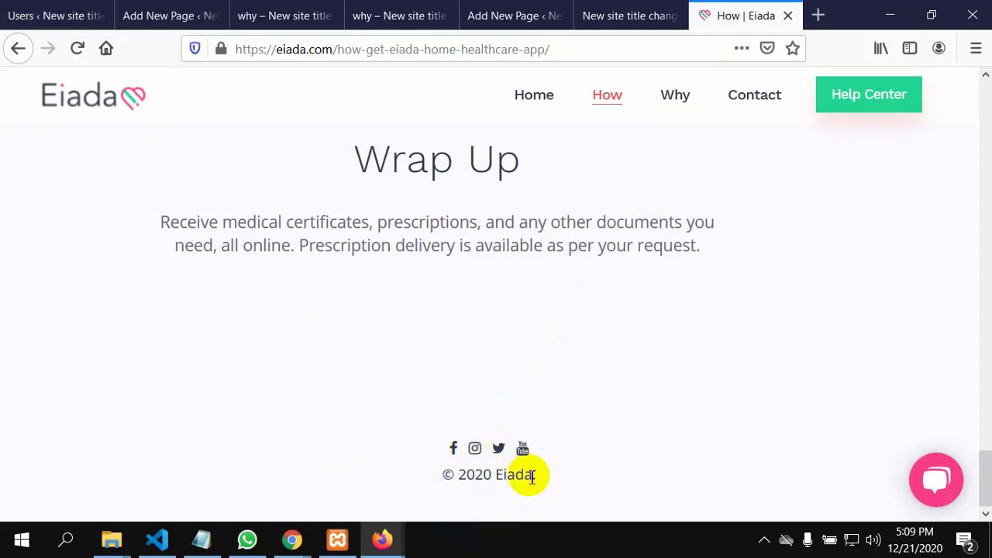
{"action": "left_click", "coordinate": [133, 17]}
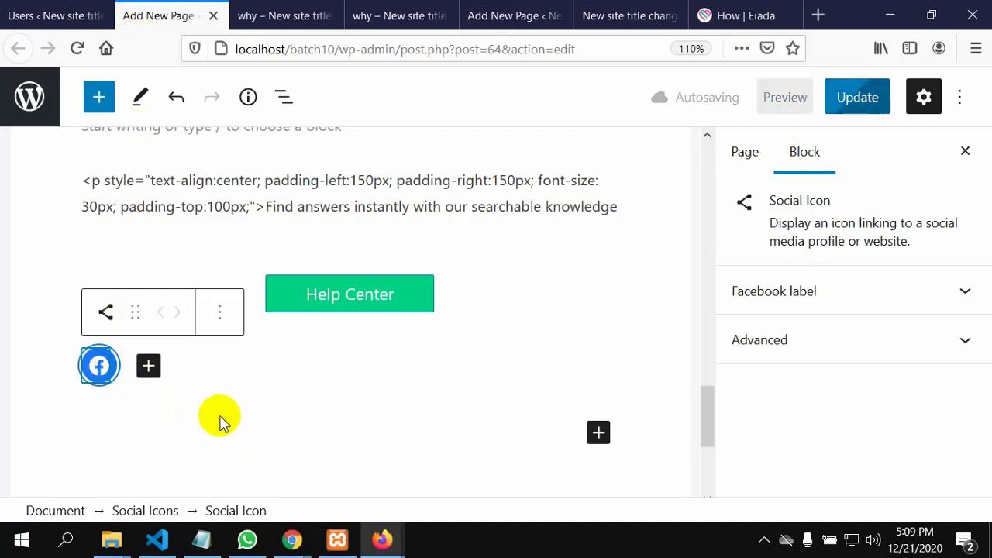
Open the Facebook icon's link address field, select the Social Icons block, and switch back to the reference How page
{"action": "left_click", "coordinate": [271, 361]}
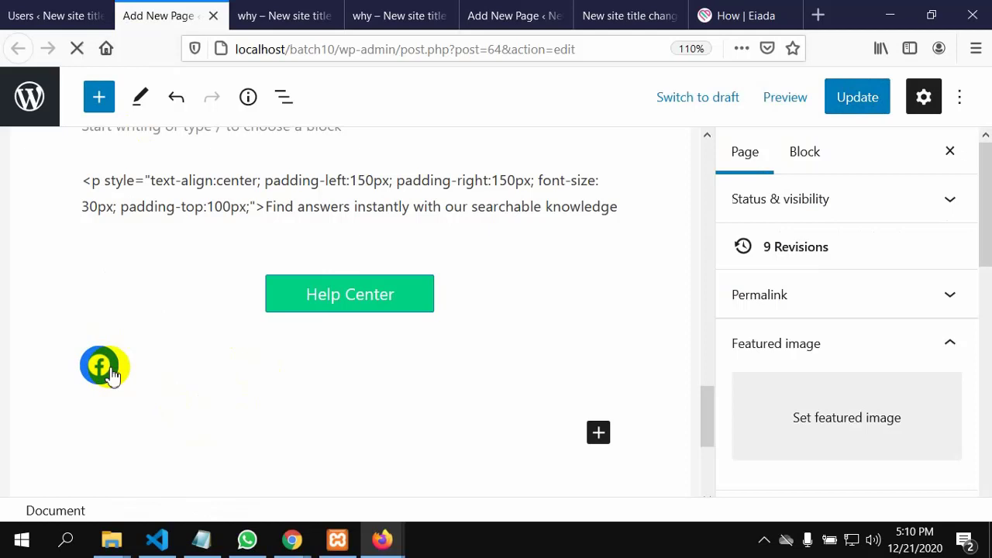
{"action": "left_click", "coordinate": [112, 375]}
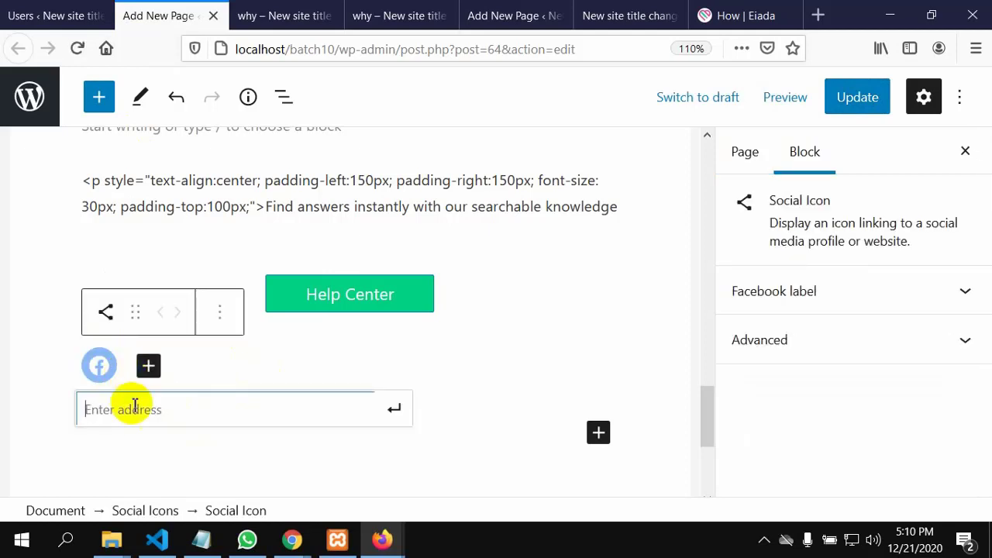
{"action": "left_click", "coordinate": [148, 365]}
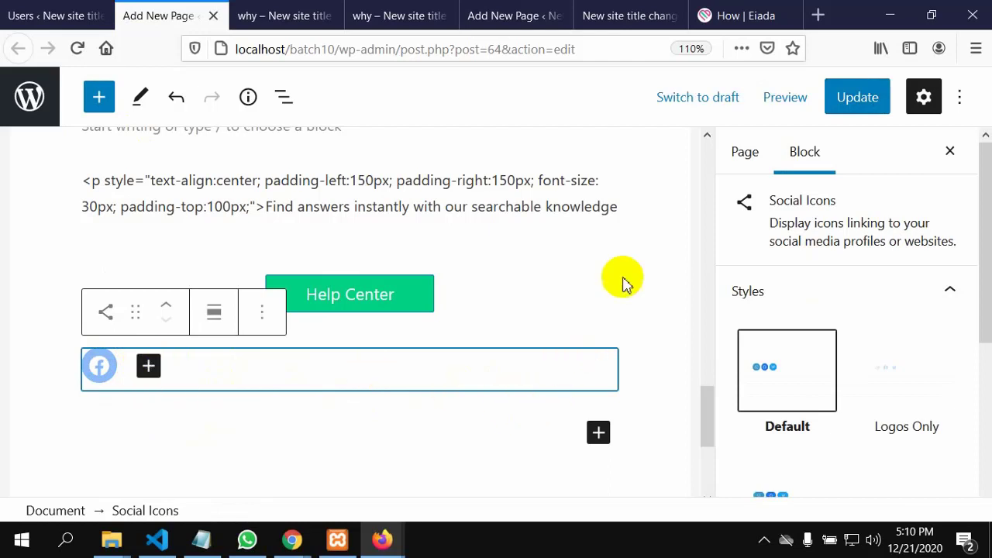
{"action": "left_click", "coordinate": [743, 16]}
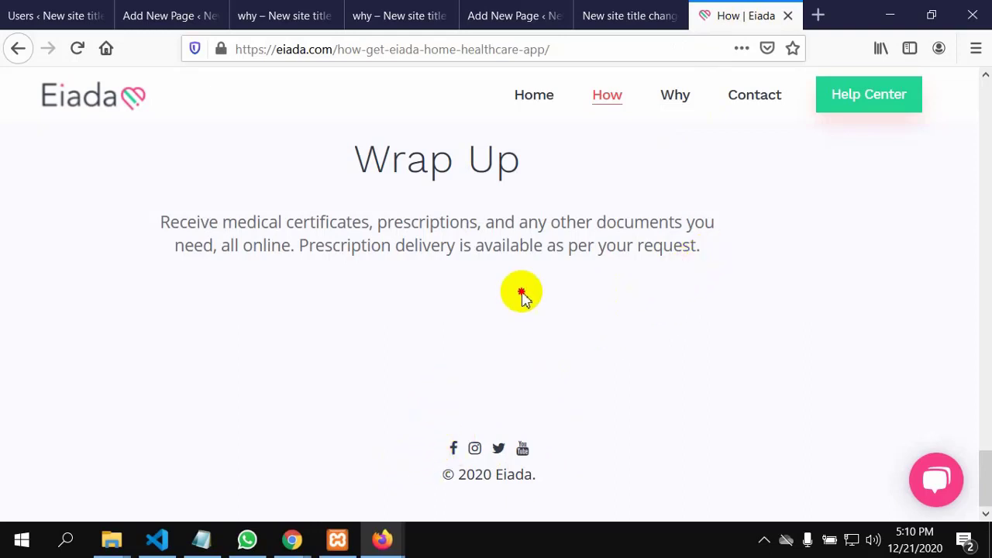
Look over the reference How page back up to its header, and return to the page editor
{"action": "scroll", "coordinate": [476, 329], "scroll_direction": "up", "scroll_amount": 15}
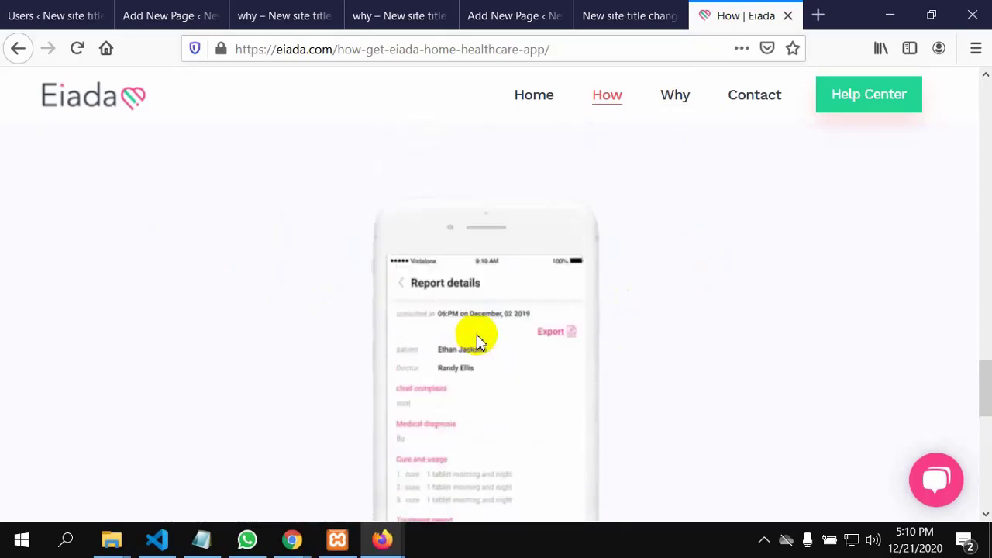
{"action": "scroll", "coordinate": [498, 316], "scroll_direction": "up", "scroll_amount": 5}
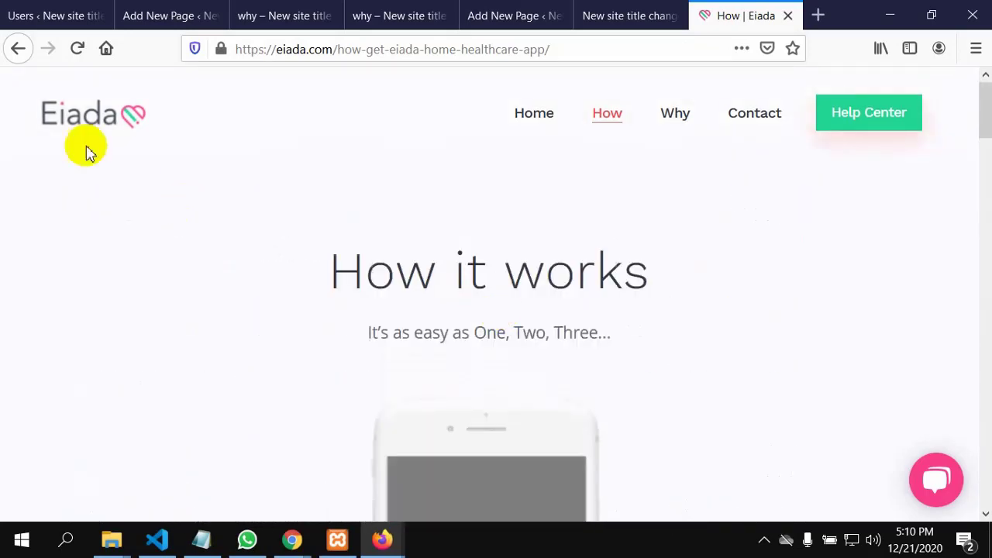
{"action": "left_click", "coordinate": [73, 13]}
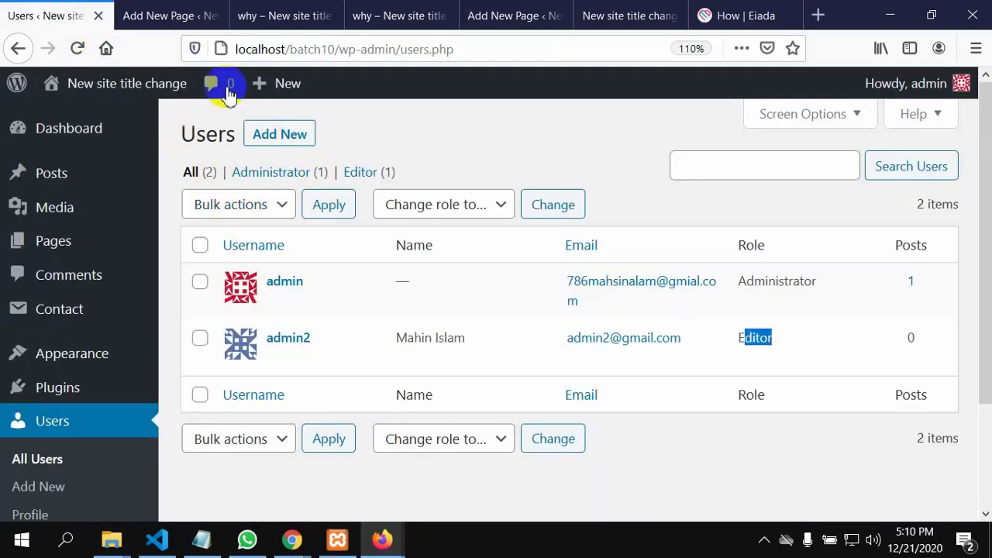
{"action": "left_click", "coordinate": [174, 11]}
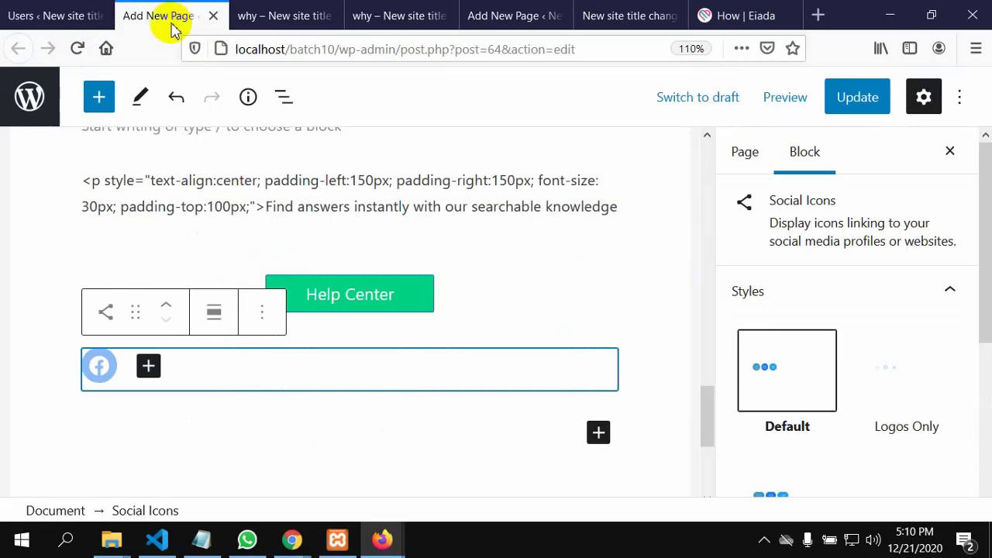
Review the published why page from its title through the content columns to the Help Center button and footer
{"action": "left_click", "coordinate": [256, 17]}
{"action": "scroll", "coordinate": [229, 213], "scroll_direction": "up", "scroll_amount": 10}
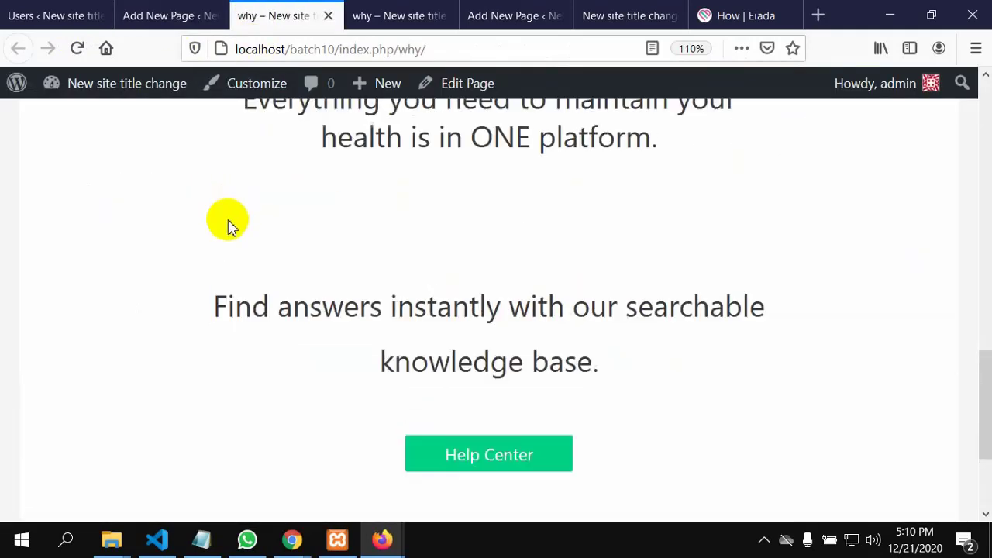
{"action": "scroll", "coordinate": [227, 234], "scroll_direction": "up", "scroll_amount": 5}
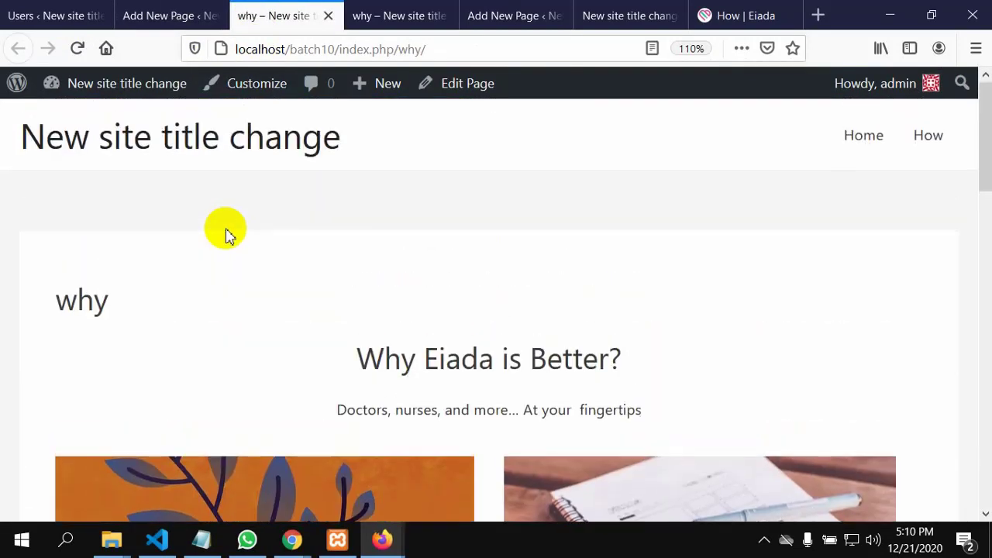
{"action": "scroll", "coordinate": [228, 235], "scroll_direction": "down", "scroll_amount": 15}
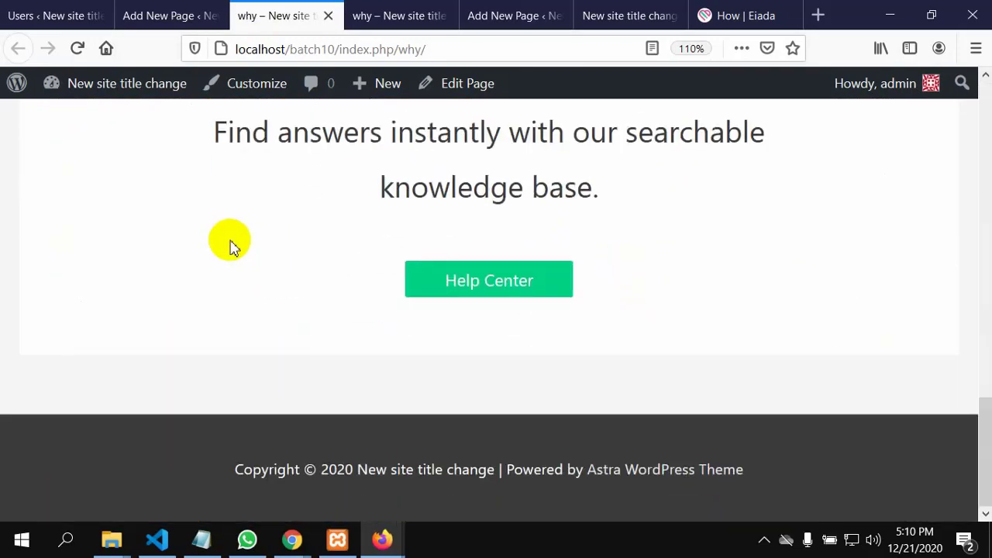
{"action": "scroll", "coordinate": [218, 251], "scroll_direction": "up", "scroll_amount": 8}
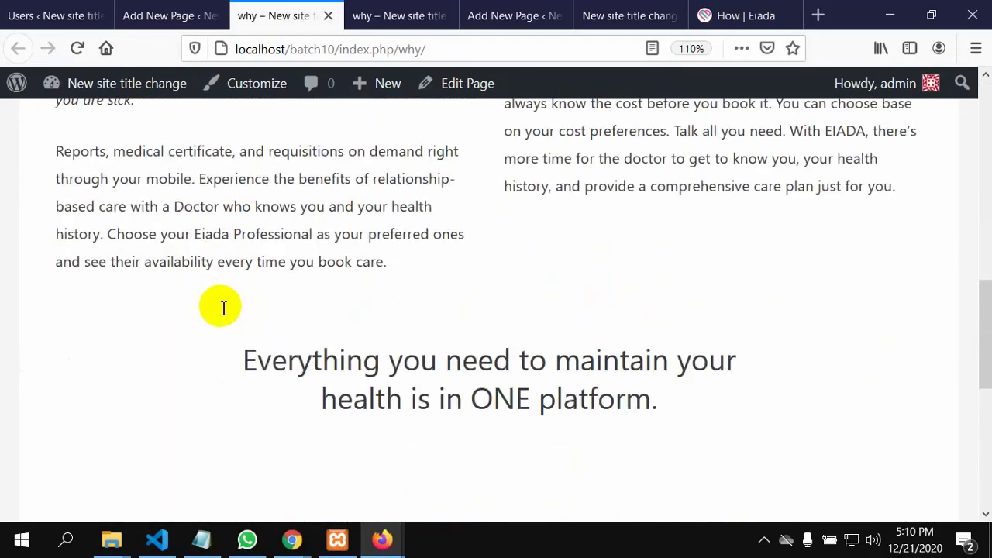
{"action": "scroll", "coordinate": [271, 309], "scroll_direction": "up", "scroll_amount": 10}
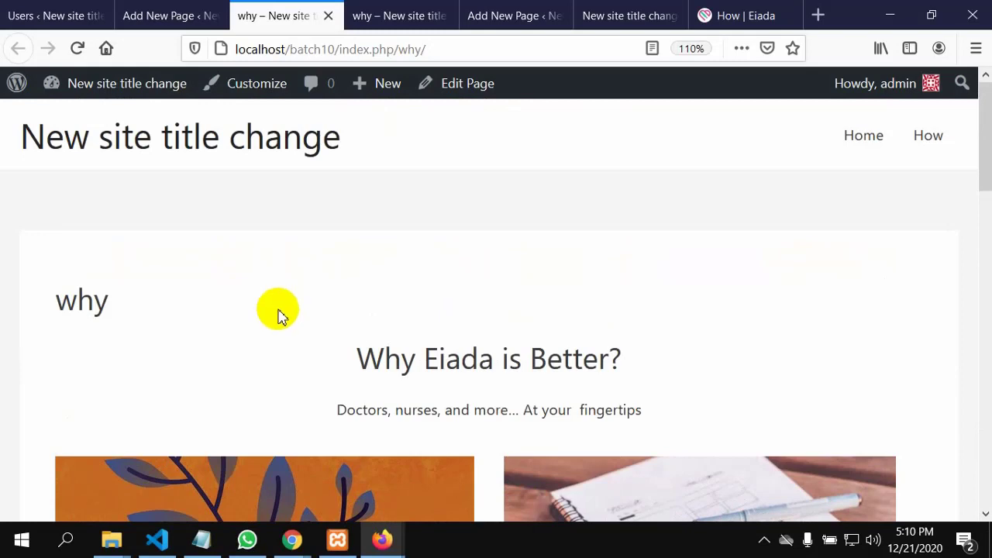
{"action": "scroll", "coordinate": [279, 314], "scroll_direction": "down", "scroll_amount": 5}
{"action": "scroll", "coordinate": [280, 344], "scroll_direction": "up", "scroll_amount": 5}
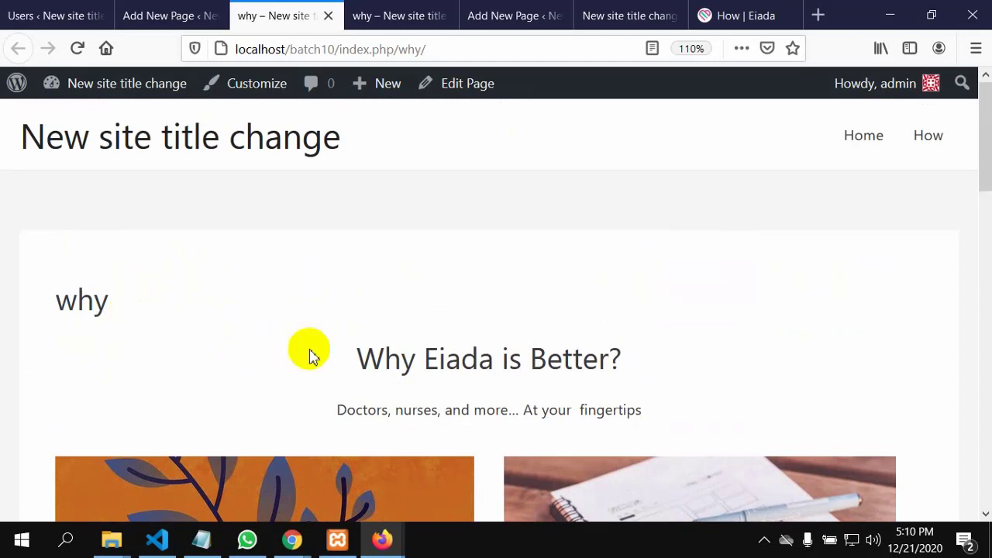
{"action": "left_click_drag", "start_coordinate": [121, 303], "coordinate": [35, 305]}
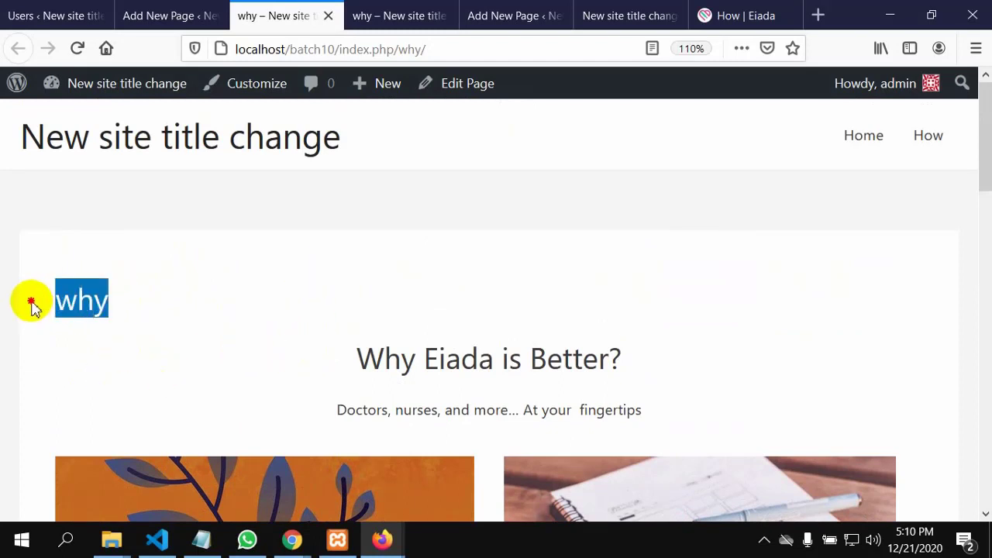
Return to the page editor and select the Custom HTML block above the Help Center button
{"action": "left_click", "coordinate": [140, 9]}
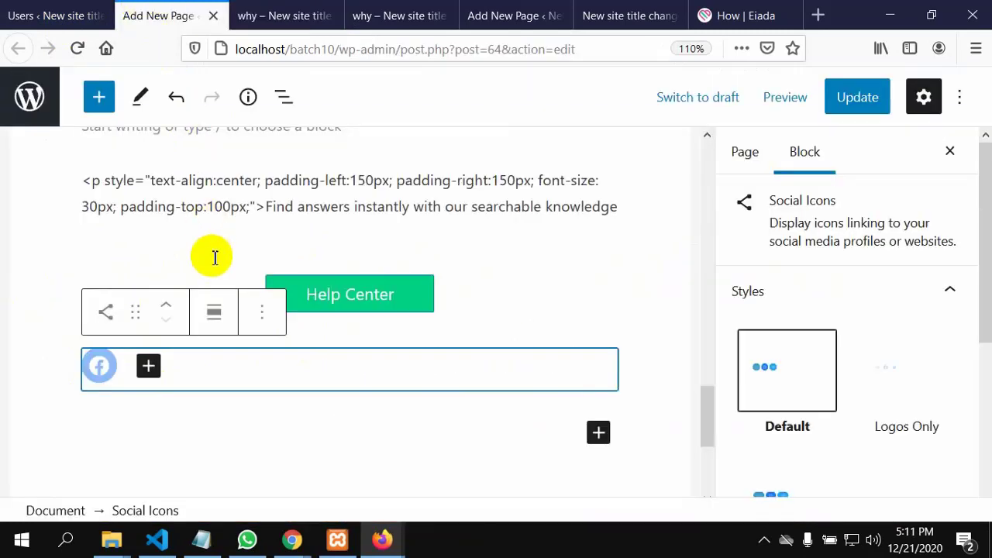
{"action": "scroll", "coordinate": [237, 294], "scroll_direction": "up", "scroll_amount": 5}
{"action": "scroll", "coordinate": [262, 279], "scroll_direction": "down", "scroll_amount": 5}
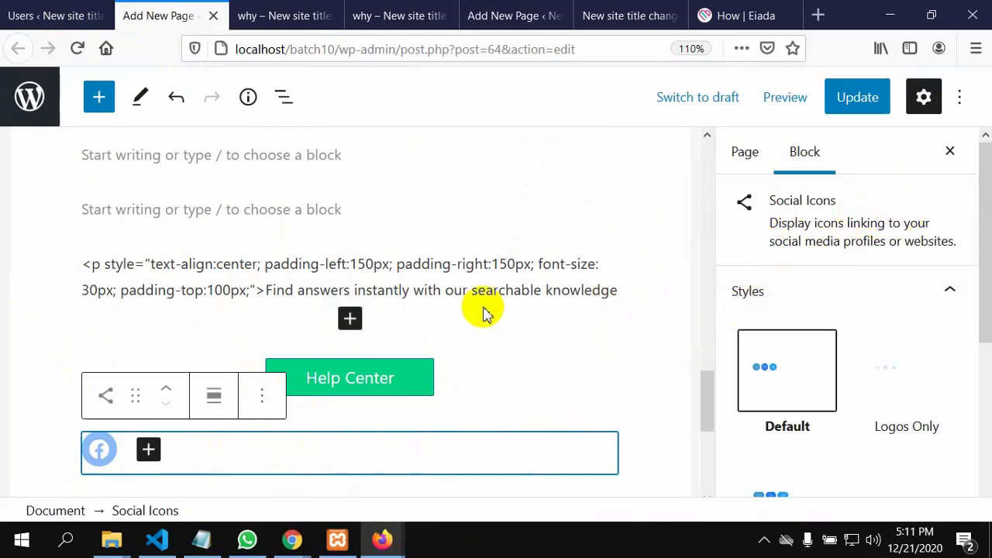
{"action": "left_click", "coordinate": [62, 341]}
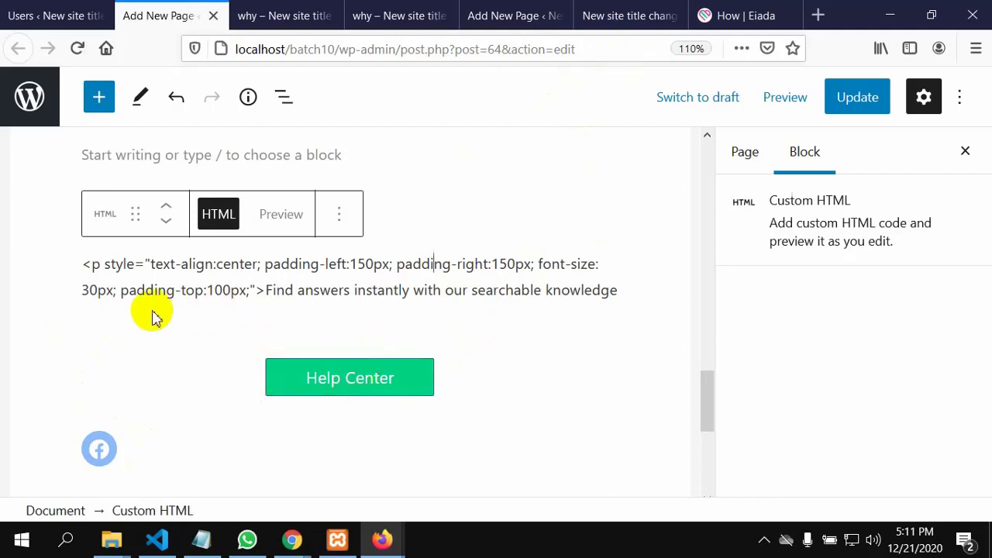
{"action": "scroll", "coordinate": [190, 310], "scroll_direction": "down", "scroll_amount": 5}
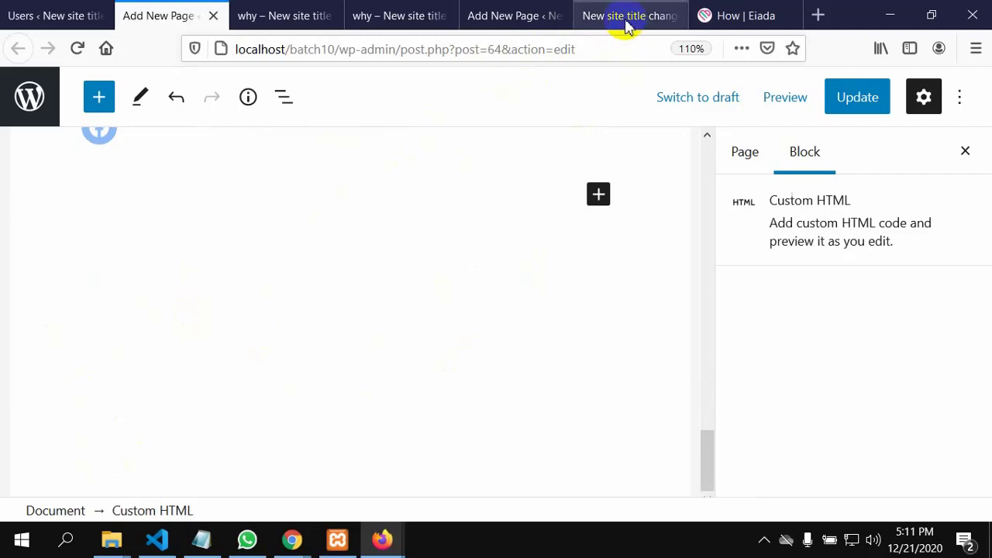
Examine the social icons and the copyright line in the footer of the reference How page
{"action": "left_click", "coordinate": [724, 17]}
{"action": "scroll", "coordinate": [563, 234], "scroll_direction": "down", "scroll_amount": 10}
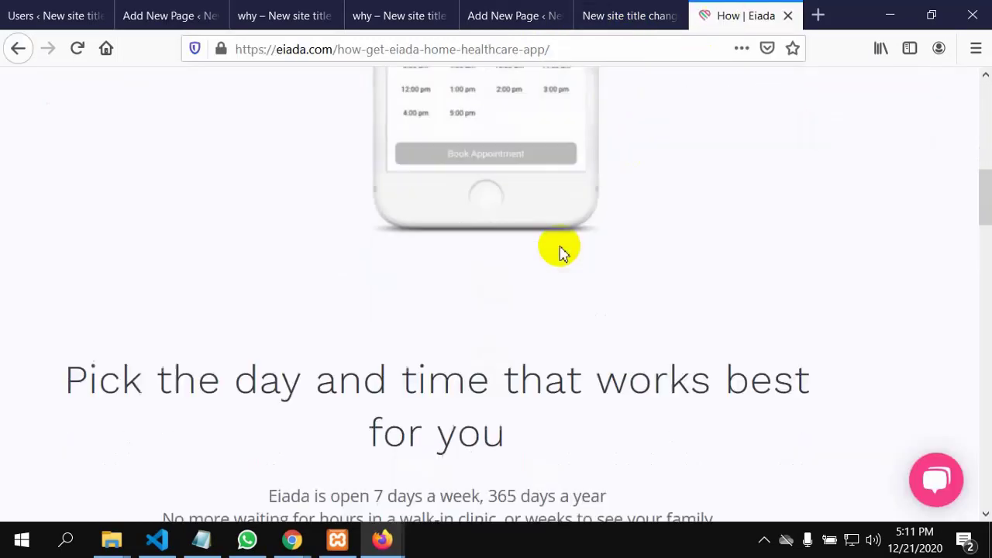
{"action": "scroll", "coordinate": [561, 265], "scroll_direction": "down", "scroll_amount": 5}
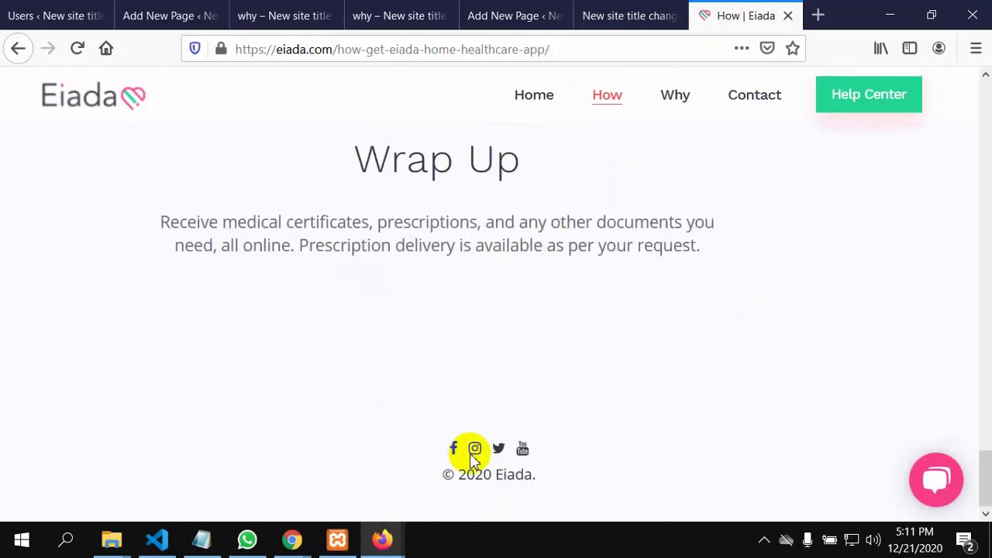
{"action": "triple_click", "coordinate": [485, 473]}
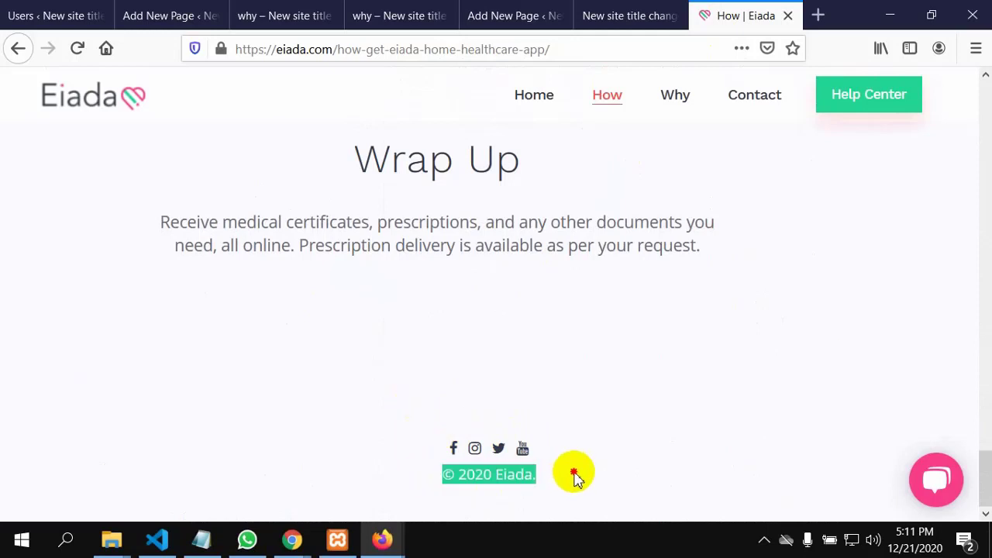
{"action": "left_click", "coordinate": [575, 465]}
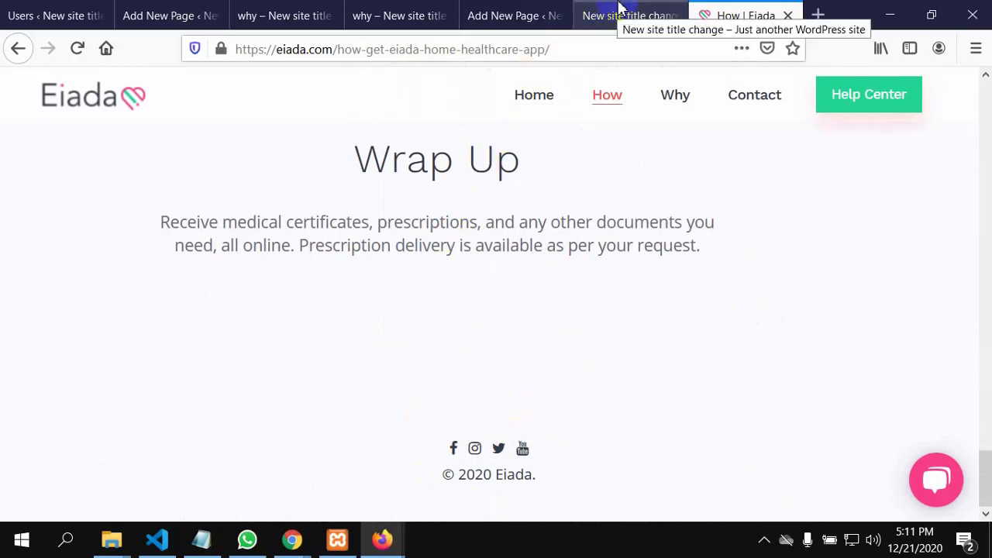
Check the area around the Facebook icon in the page editor, and view the published why page in its second tab
{"action": "left_click", "coordinate": [155, 18]}
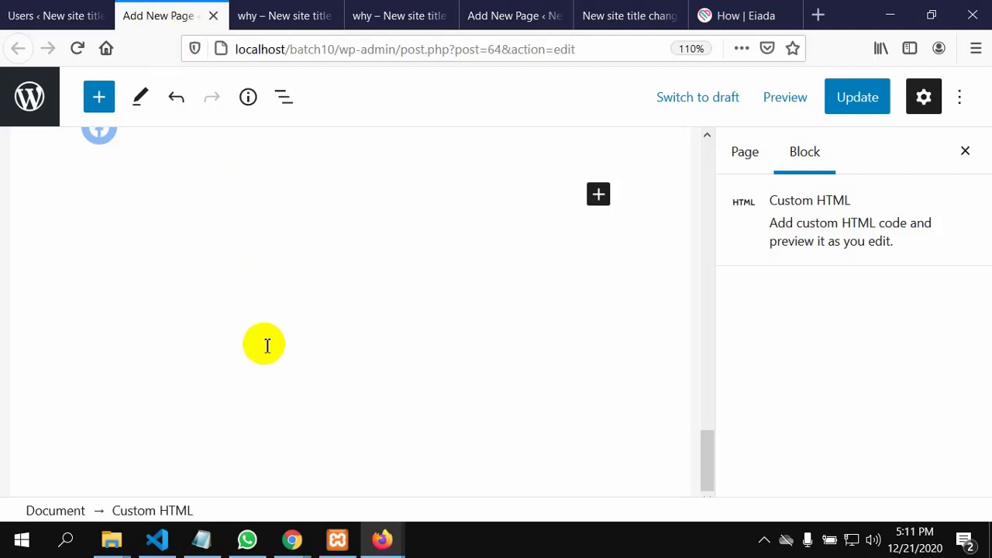
{"action": "scroll", "coordinate": [266, 348], "scroll_direction": "up", "scroll_amount": 3}
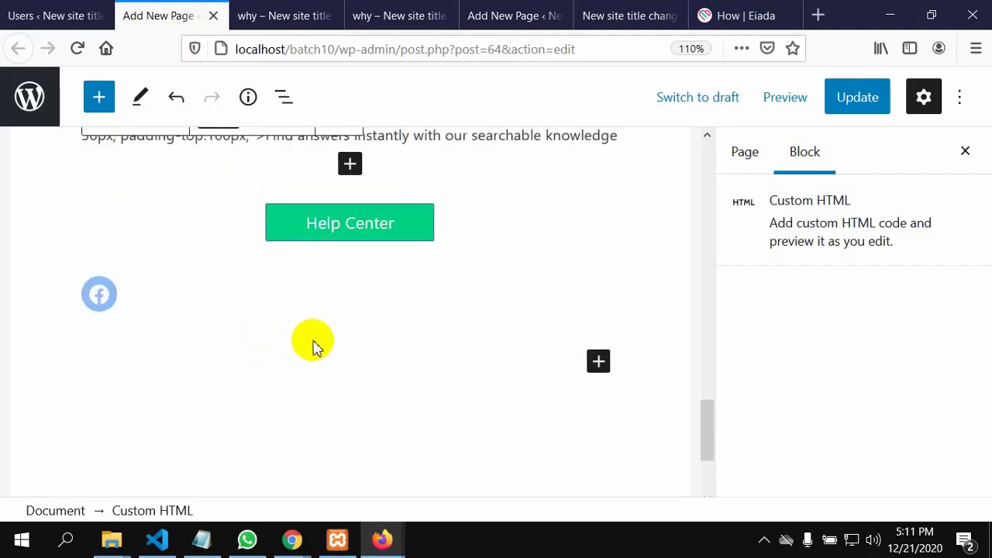
{"action": "scroll", "coordinate": [316, 347], "scroll_direction": "down", "scroll_amount": 3}
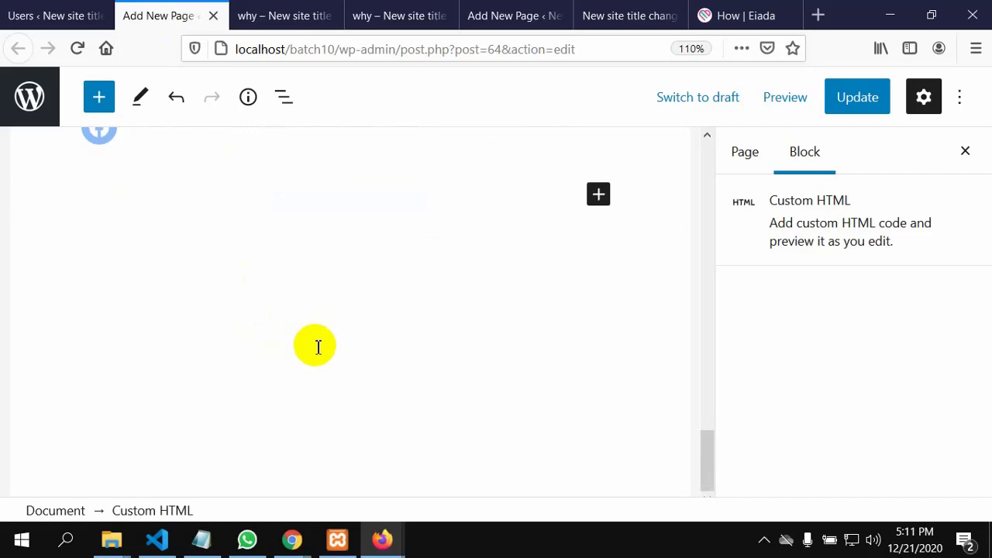
{"action": "left_click", "coordinate": [424, 10]}
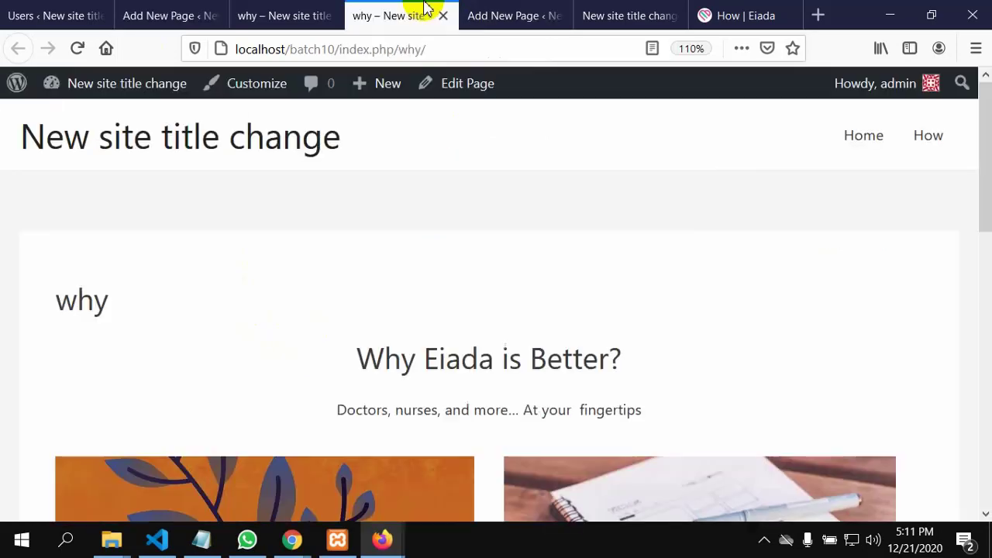
{"action": "scroll", "coordinate": [408, 333], "scroll_direction": "down", "scroll_amount": 4}
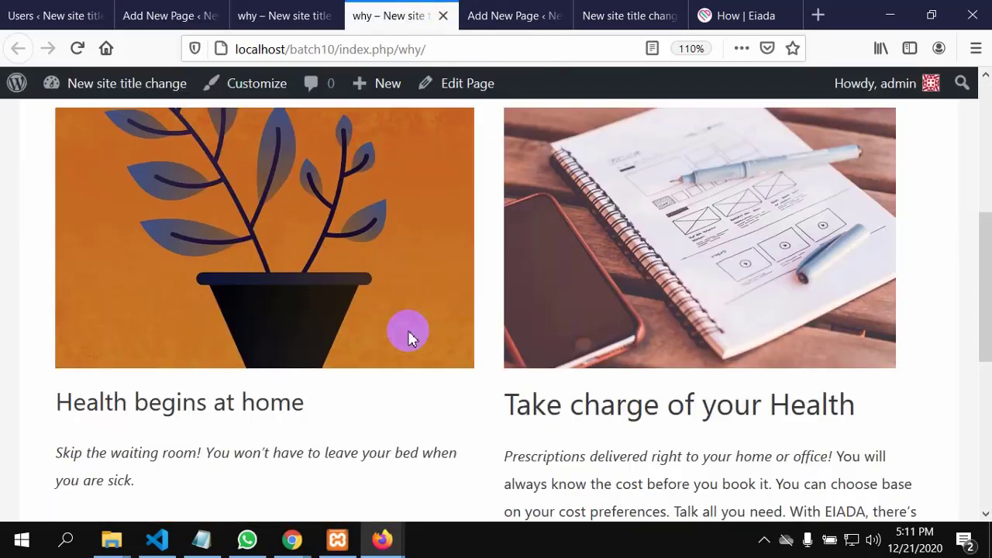
Open the reference site's Home page and examine its Stay ahead! subscription section, social icons and copyright line
{"action": "left_click", "coordinate": [746, 9]}
{"action": "left_click_drag", "start_coordinate": [440, 474], "coordinate": [561, 468]}
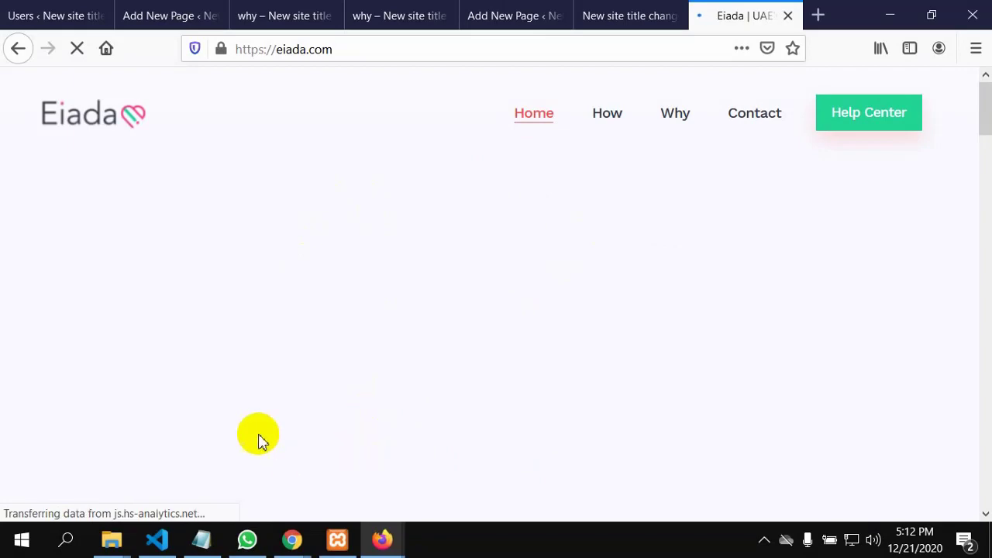
{"action": "scroll", "coordinate": [361, 363], "scroll_direction": "down", "scroll_amount": 5}
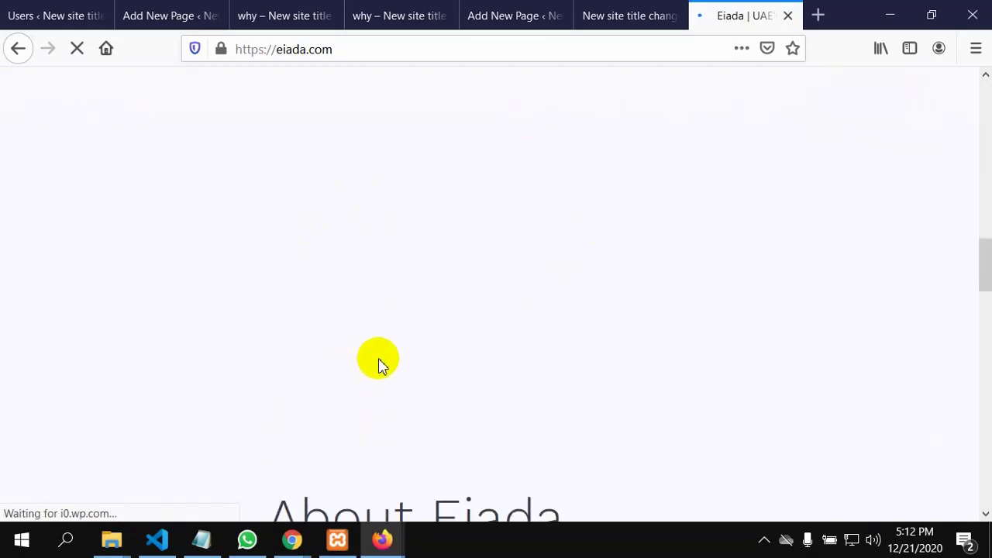
{"action": "scroll", "coordinate": [378, 364], "scroll_direction": "down", "scroll_amount": 15}
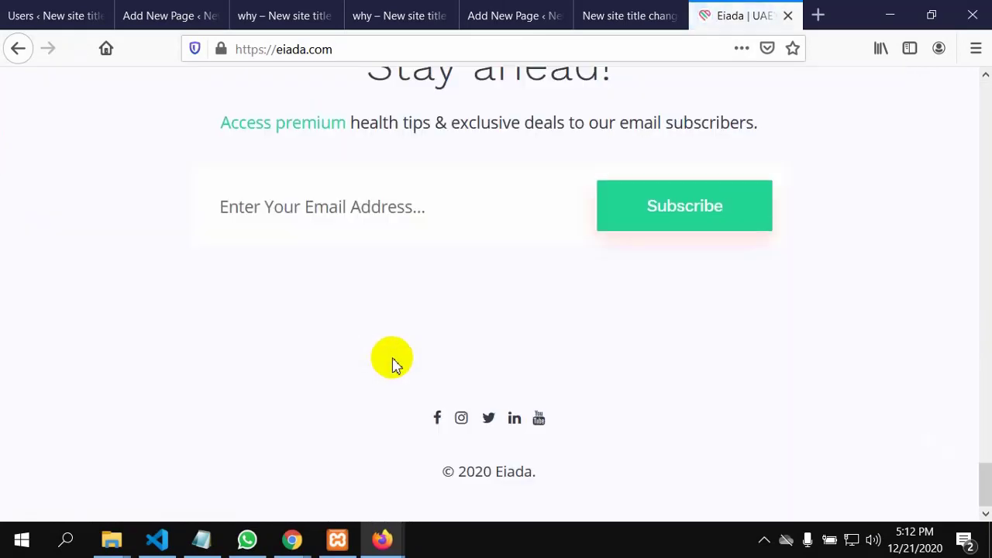
{"action": "scroll", "coordinate": [502, 407], "scroll_direction": "up", "scroll_amount": 10}
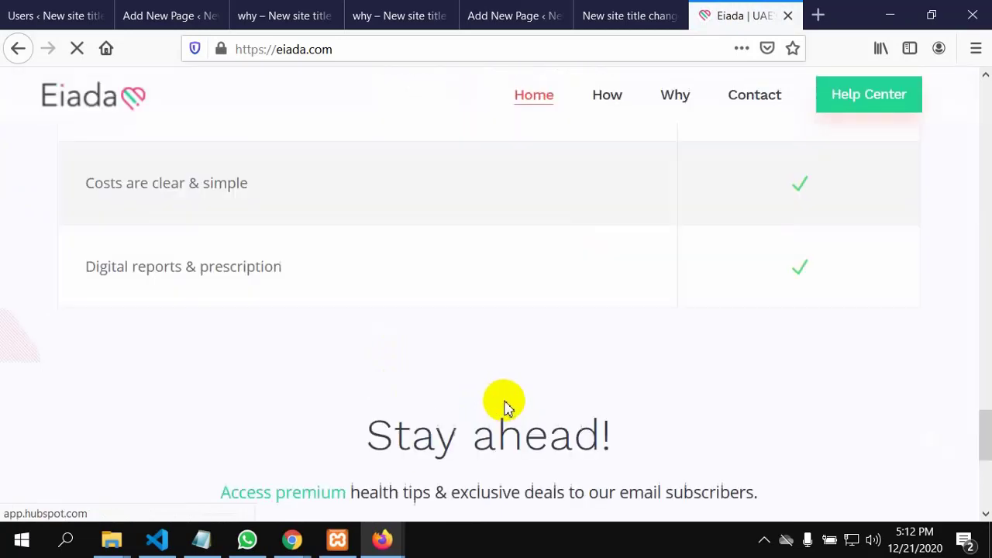
{"action": "scroll", "coordinate": [504, 413], "scroll_direction": "down", "scroll_amount": 10}
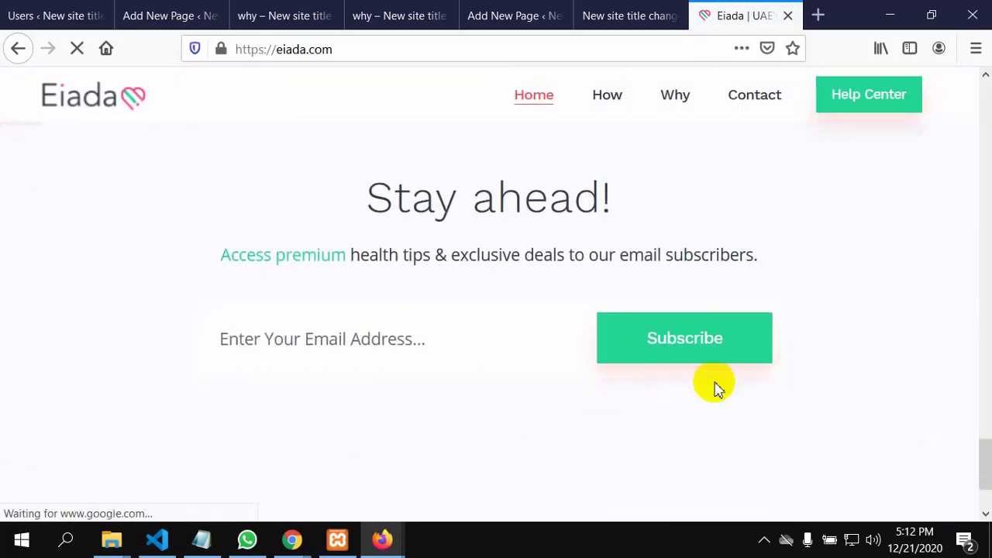